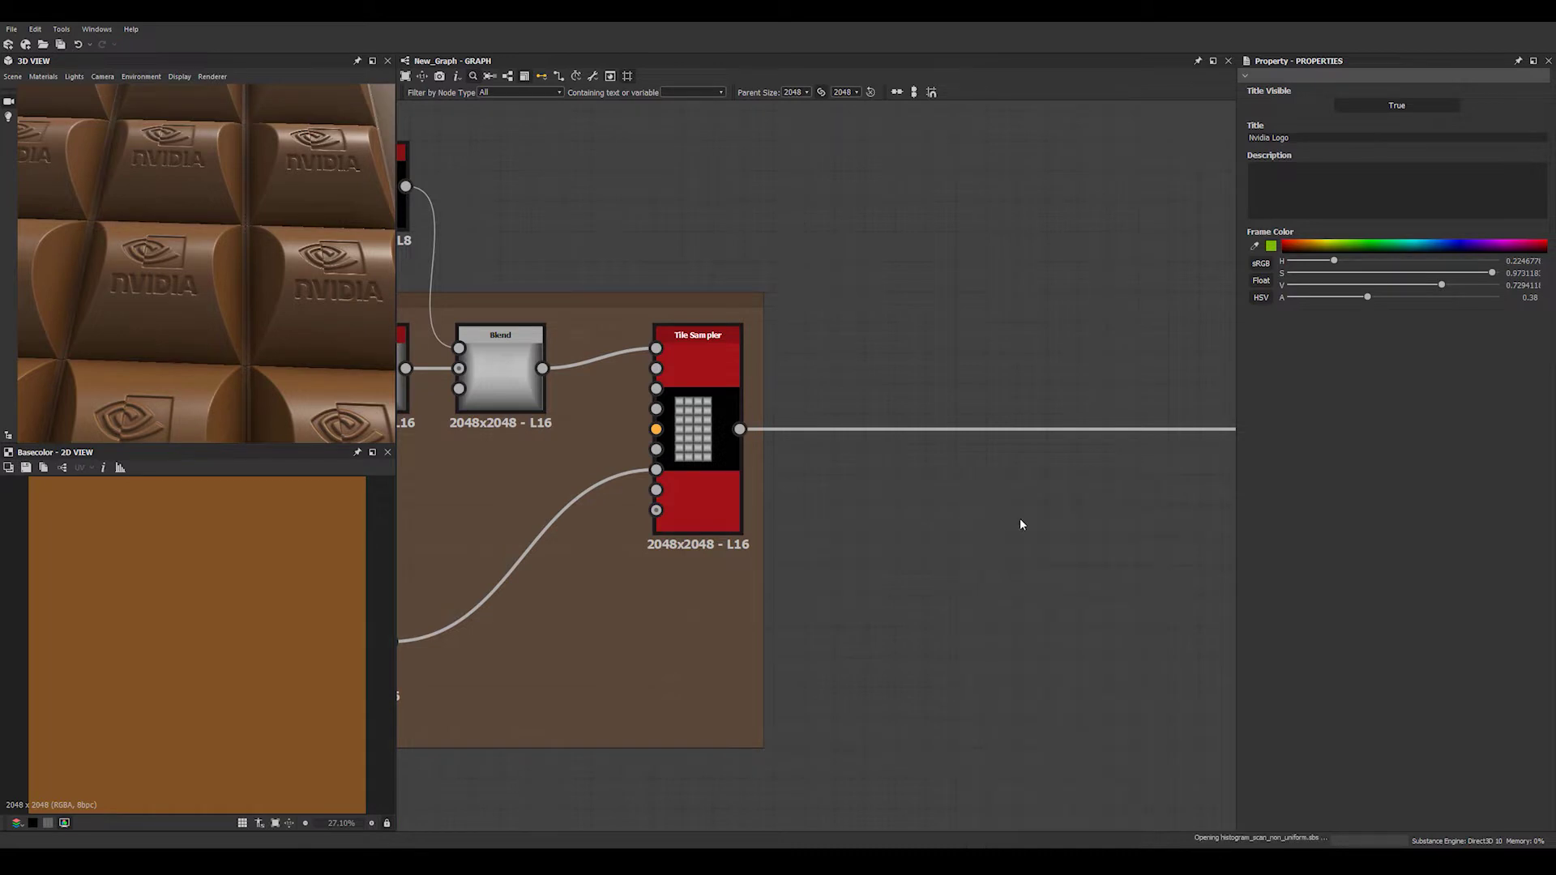
Remove the wrongly added node, add a Histogram Scan node and feed it from the Tile Sampler's output
{"action": "key", "text": "Delete"}
{"action": "key", "text": "space"}
{"action": "type", "text": "his"}
{"action": "left_click", "coordinate": [1070, 514]}
{"action": "left_click_drag", "start_coordinate": [739, 429], "coordinate": [959, 520]}
{"action": "left_click_drag", "start_coordinate": [976, 533], "coordinate": [946, 533]}
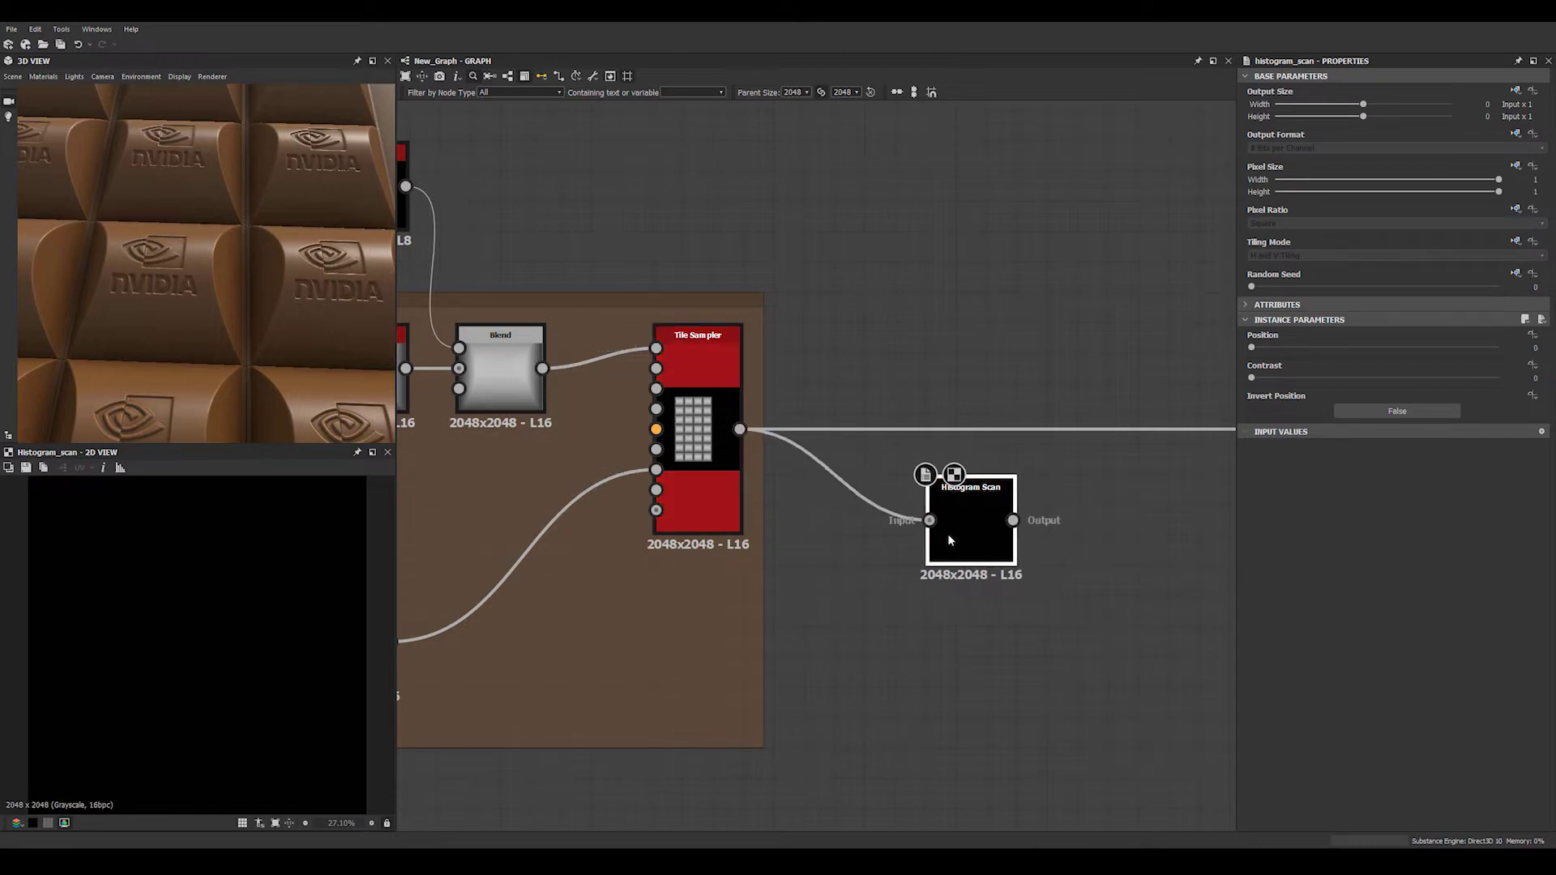
Set the Histogram Scan's position to 0.74 and contrast to 0.89 to leave thin dark lines between the white tiles
{"action": "left_click_drag", "start_coordinate": [1261, 349], "coordinate": [1444, 372]}
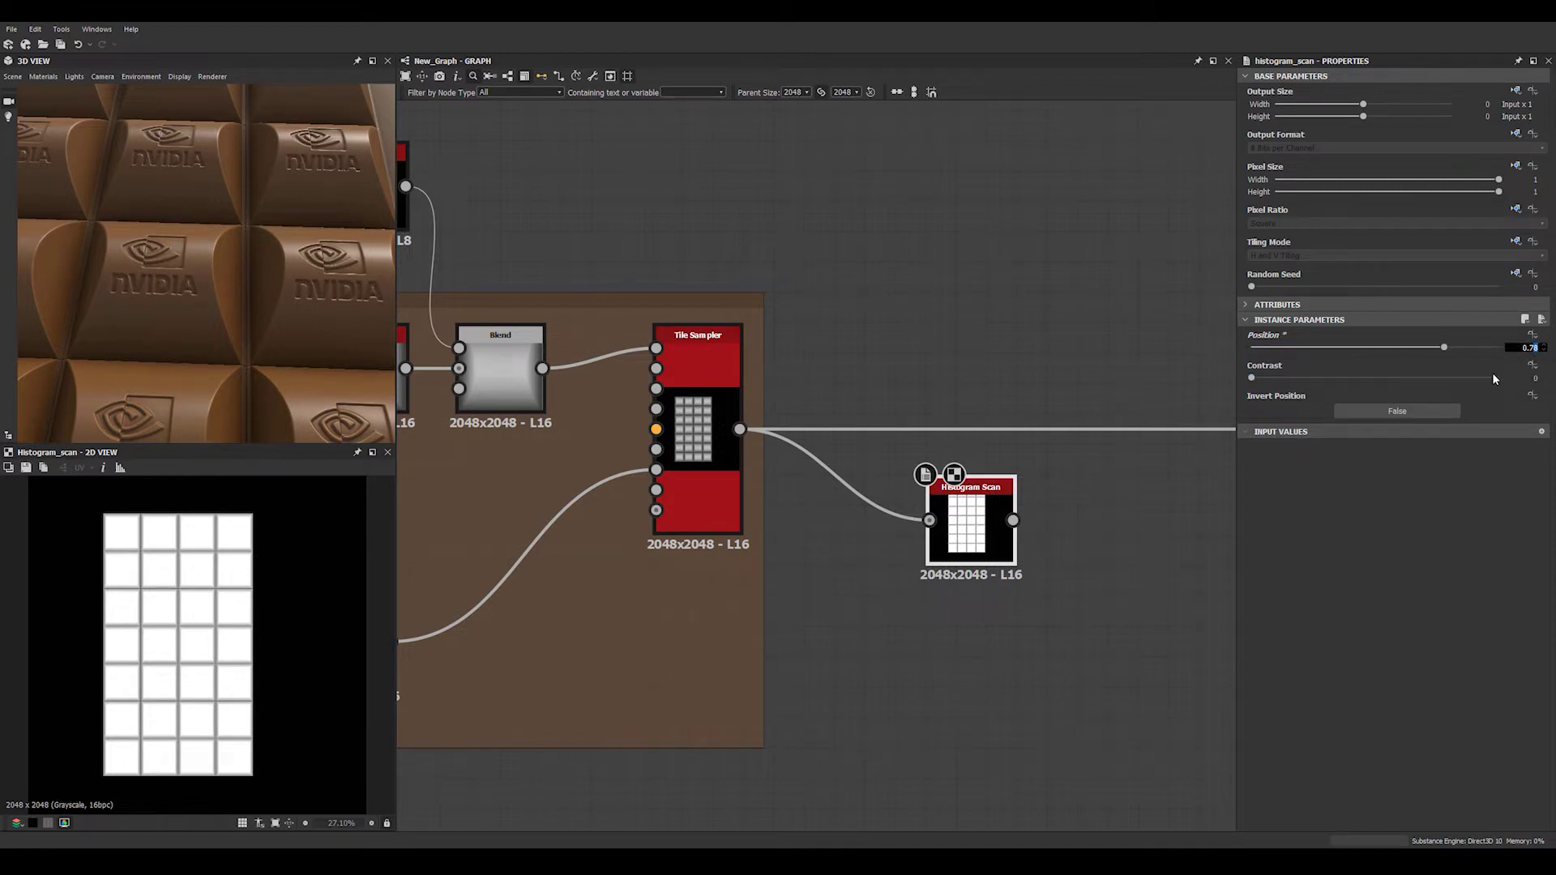
{"action": "type", "text": "0.7"}
{"action": "key", "text": "Return"}
{"action": "left_click_drag", "start_coordinate": [1253, 378], "coordinate": [1442, 397]}
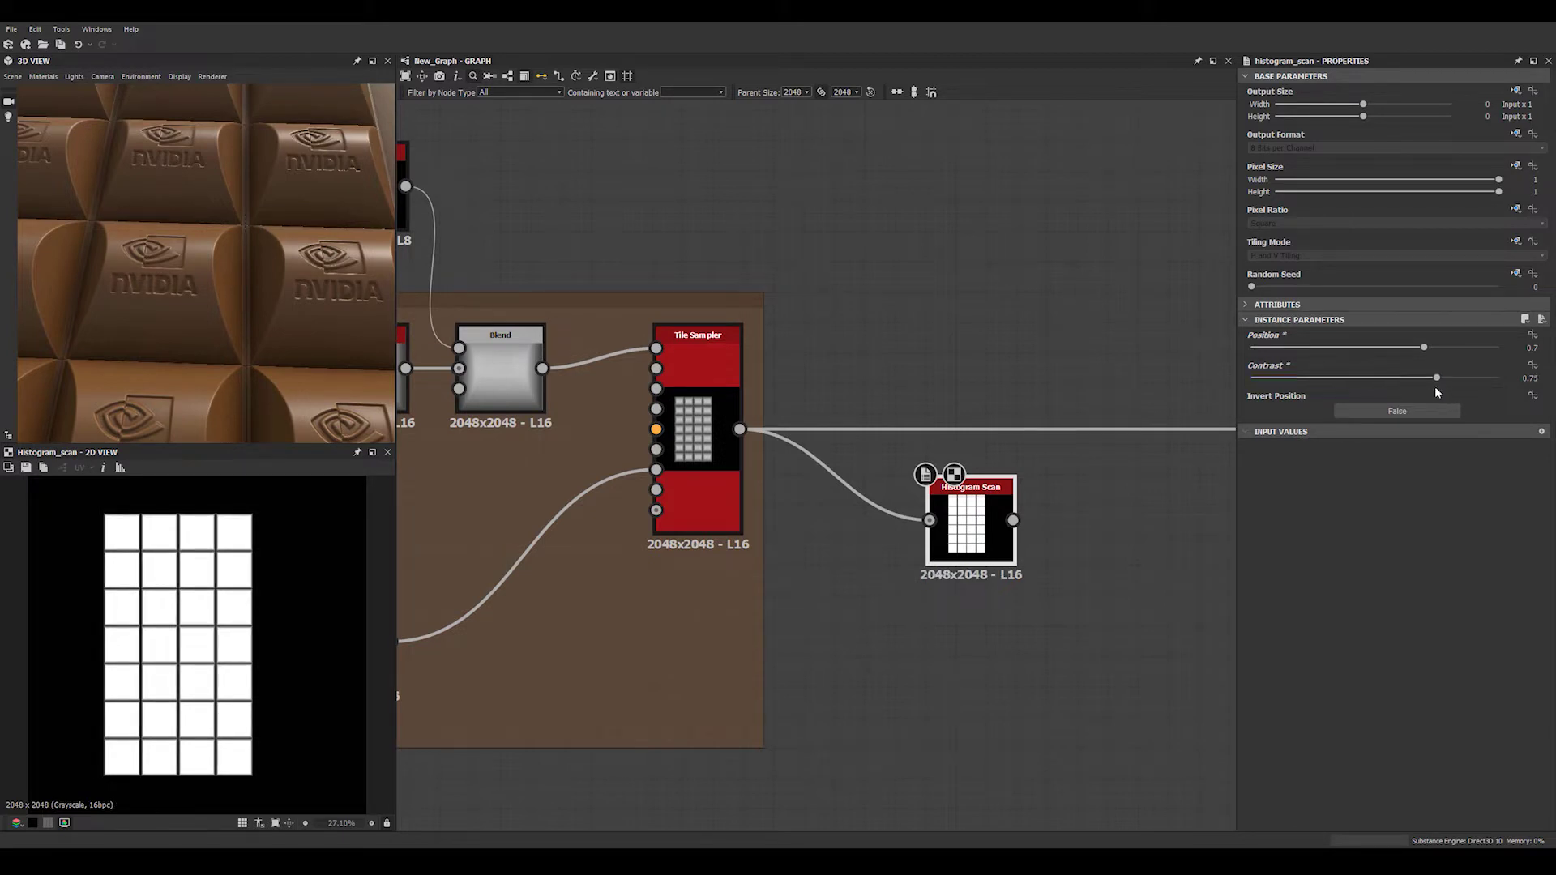
{"action": "left_click_drag", "start_coordinate": [1425, 351], "coordinate": [1443, 365]}
{"action": "scroll", "coordinate": [212, 636], "scroll_direction": "up", "scroll_amount": 6}
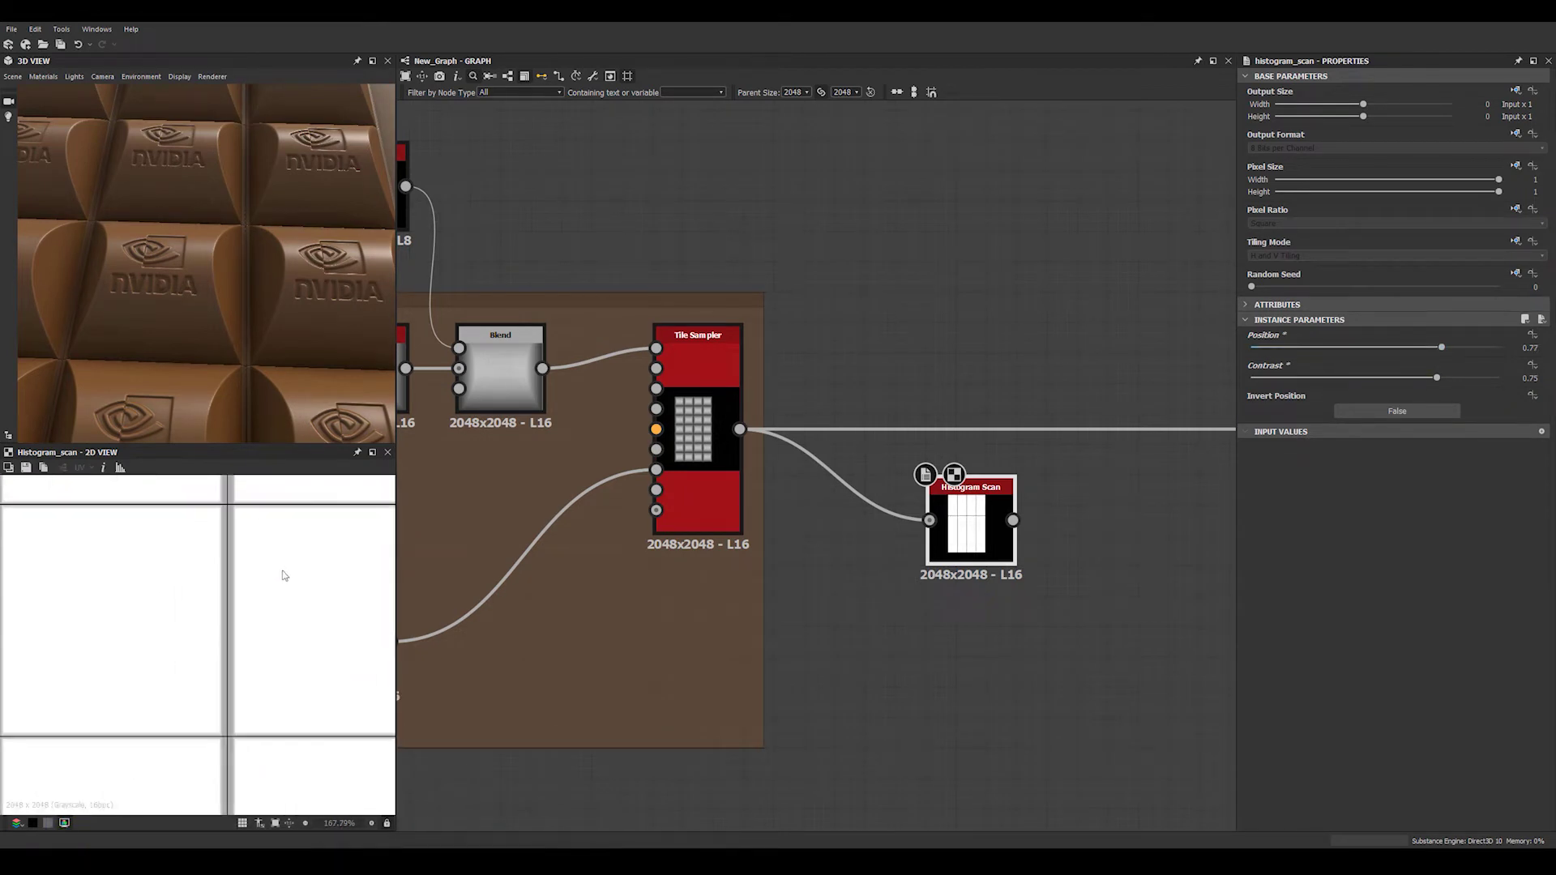
{"action": "mouse_move", "coordinate": [1450, 377]}
{"action": "left_mouse_down"}
{"action": "mouse_move", "coordinate": [1507, 393]}
{"action": "mouse_move", "coordinate": [1462, 387]}
{"action": "mouse_move", "coordinate": [1434, 348]}
{"action": "mouse_move", "coordinate": [1470, 385]}
{"action": "left_mouse_up"}
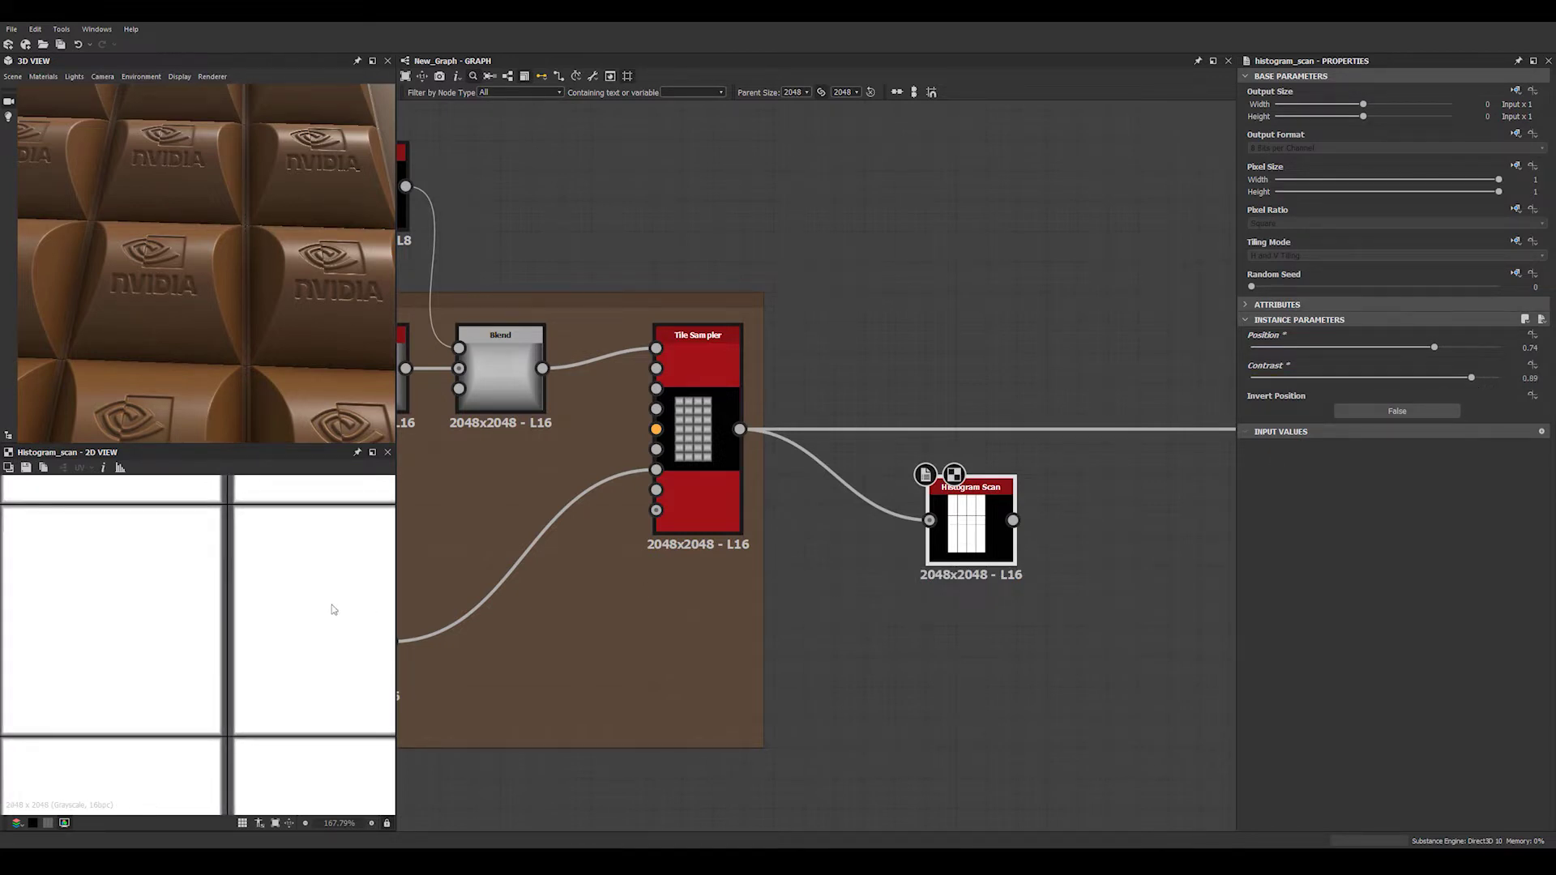
{"action": "scroll", "coordinate": [273, 571], "scroll_direction": "down", "scroll_amount": 8}
Add a Blur HQ Grayscale node connected to the Histogram Scan's output
{"action": "middle_click_drag", "start_coordinate": [1061, 533], "coordinate": [851, 466]}
{"action": "scroll", "coordinate": [850, 466], "scroll_direction": "up", "scroll_amount": 2}
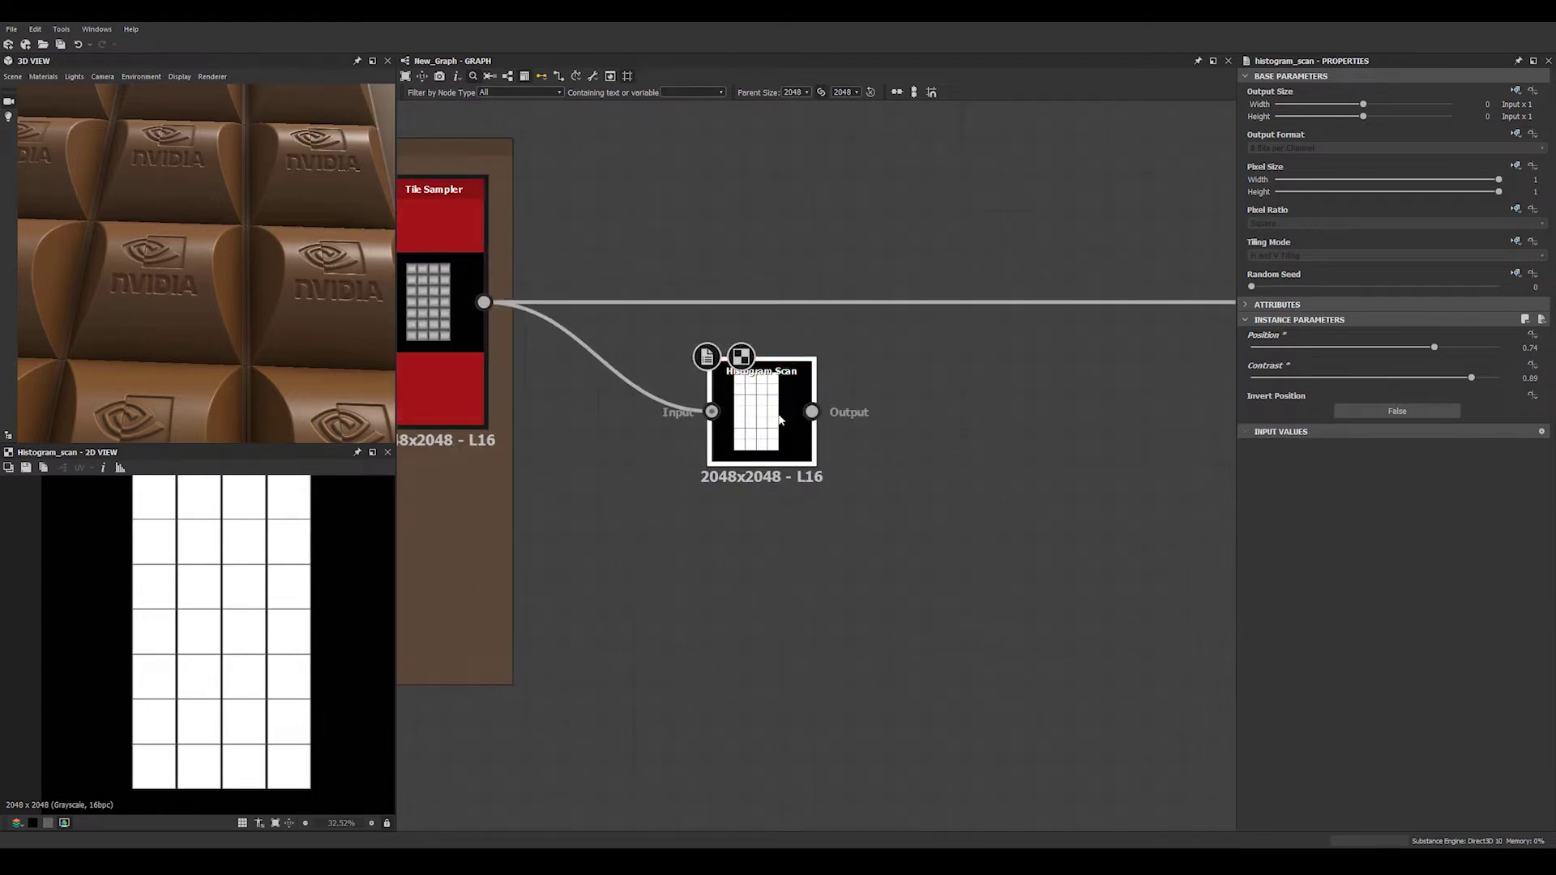
{"action": "key", "text": "space"}
{"action": "type", "text": "blur"}
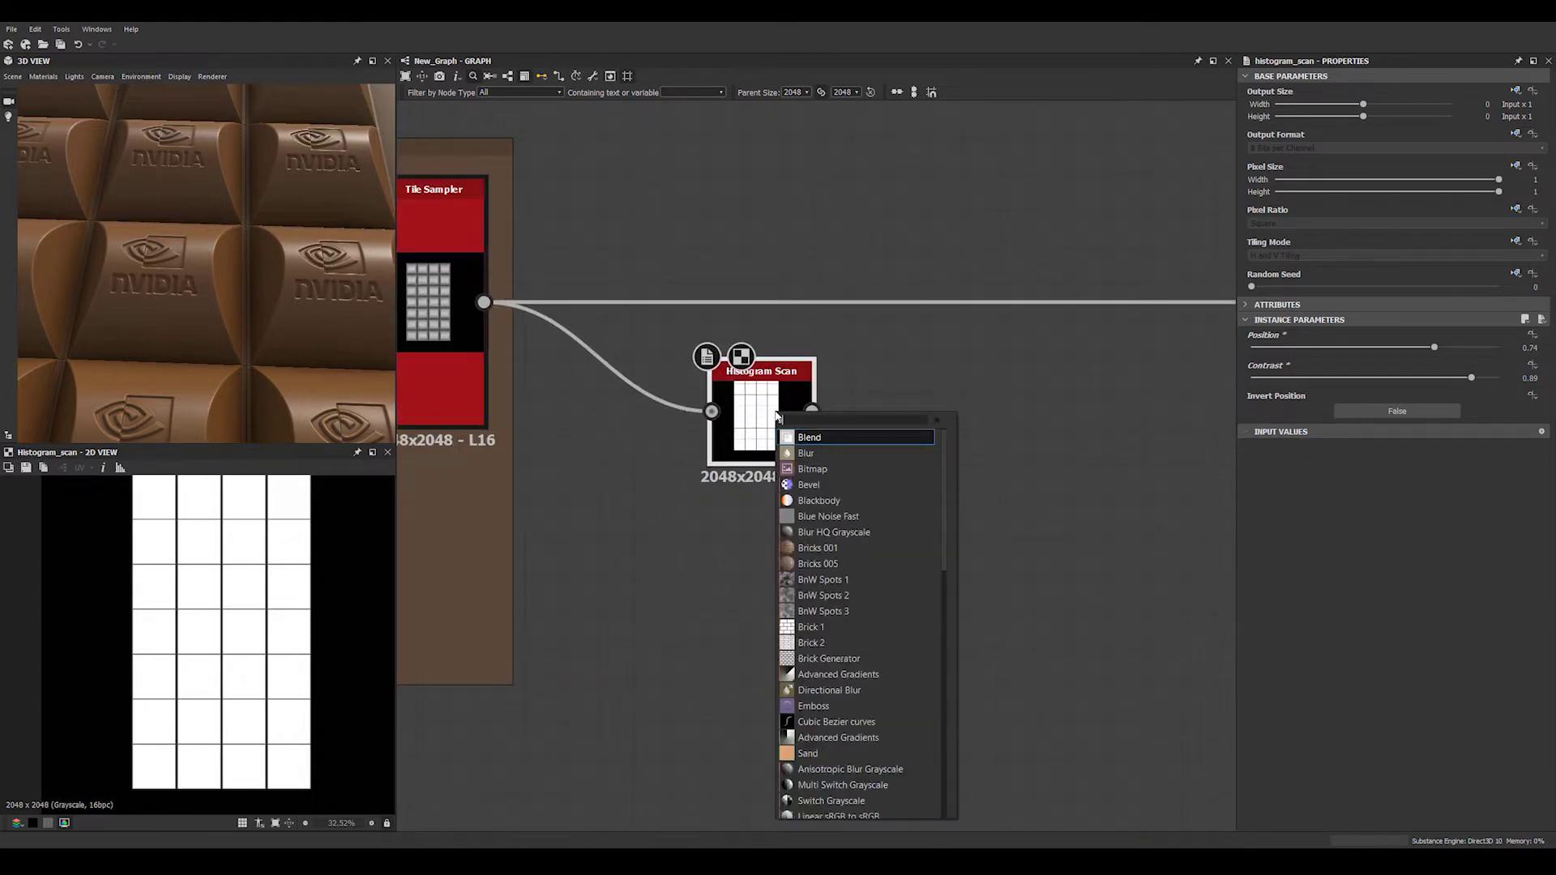
{"action": "key", "text": "Down"}
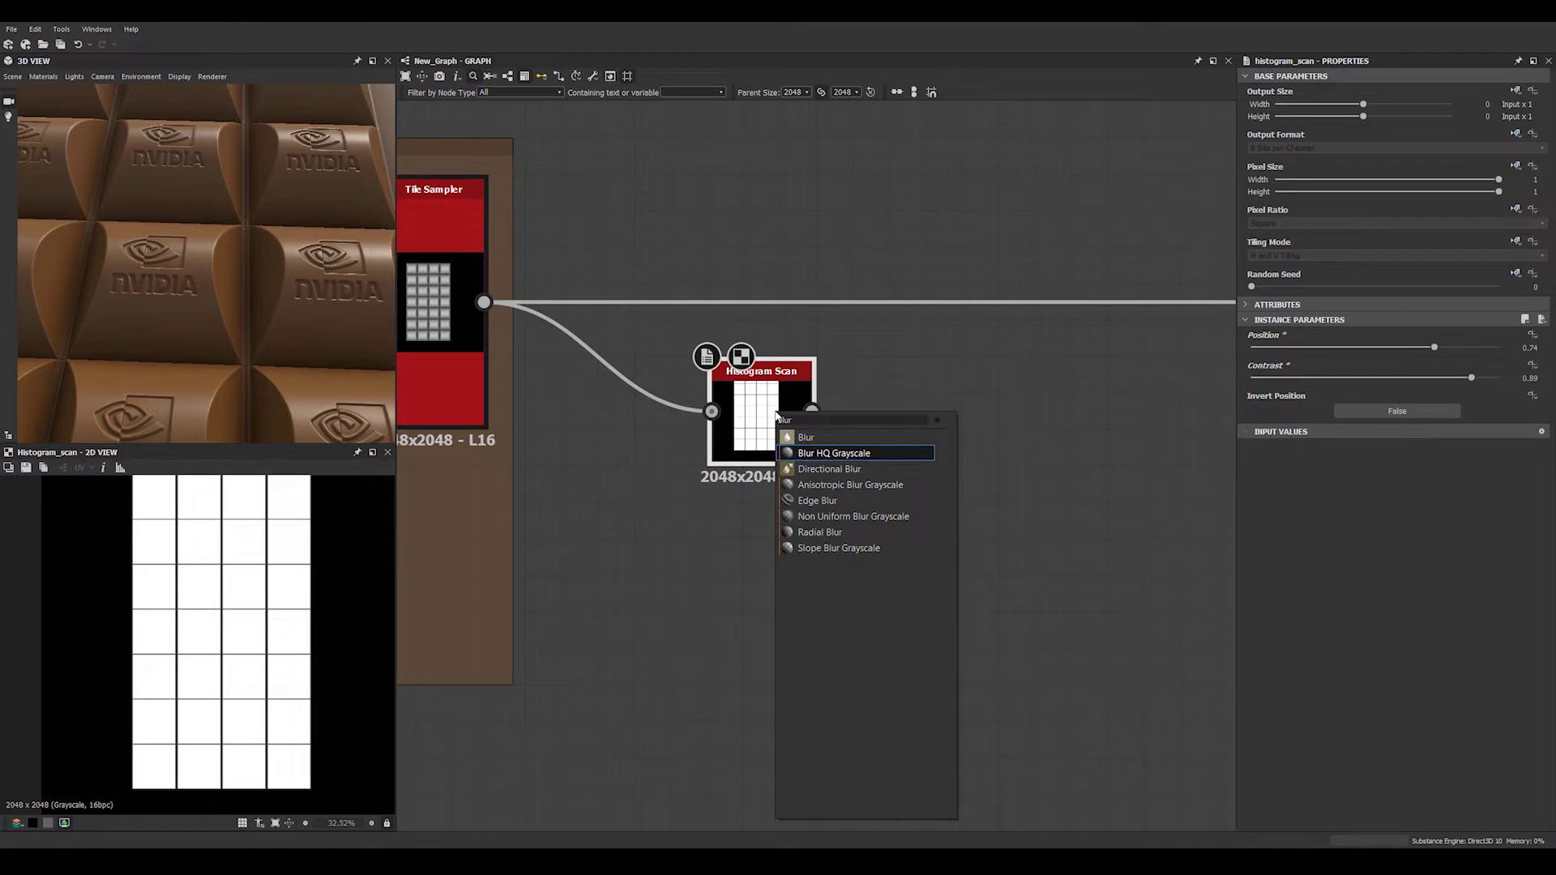
{"action": "key", "text": "Return"}
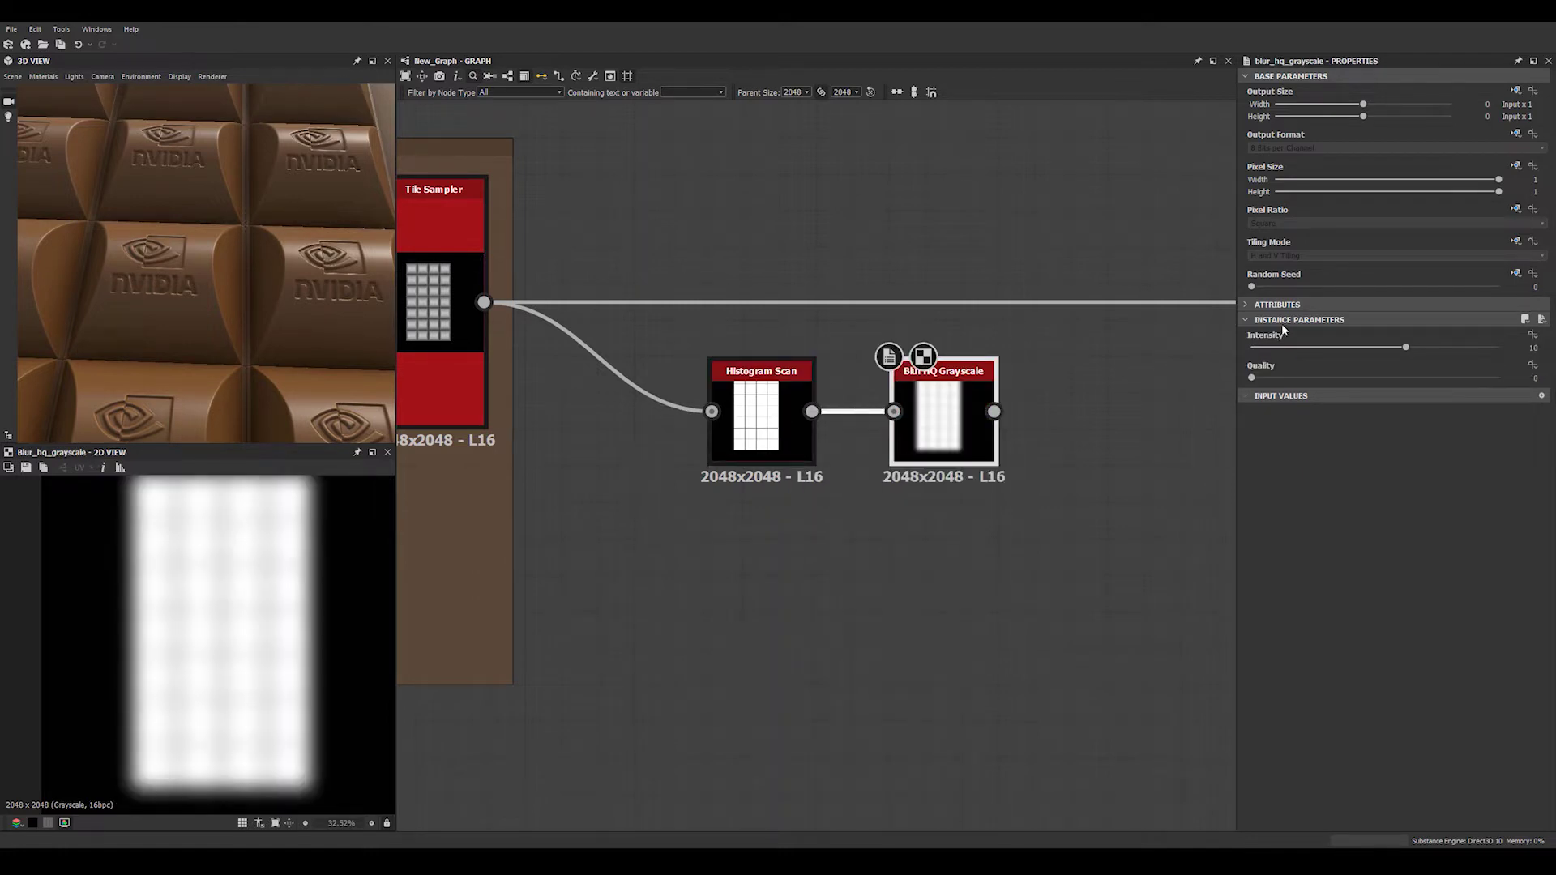
Set the Blur HQ Grayscale's intensity to 3.29 and quality to 1
{"action": "left_click_drag", "start_coordinate": [1343, 350], "coordinate": [1304, 348]}
{"action": "scroll", "coordinate": [261, 593], "scroll_direction": "up", "scroll_amount": 3}
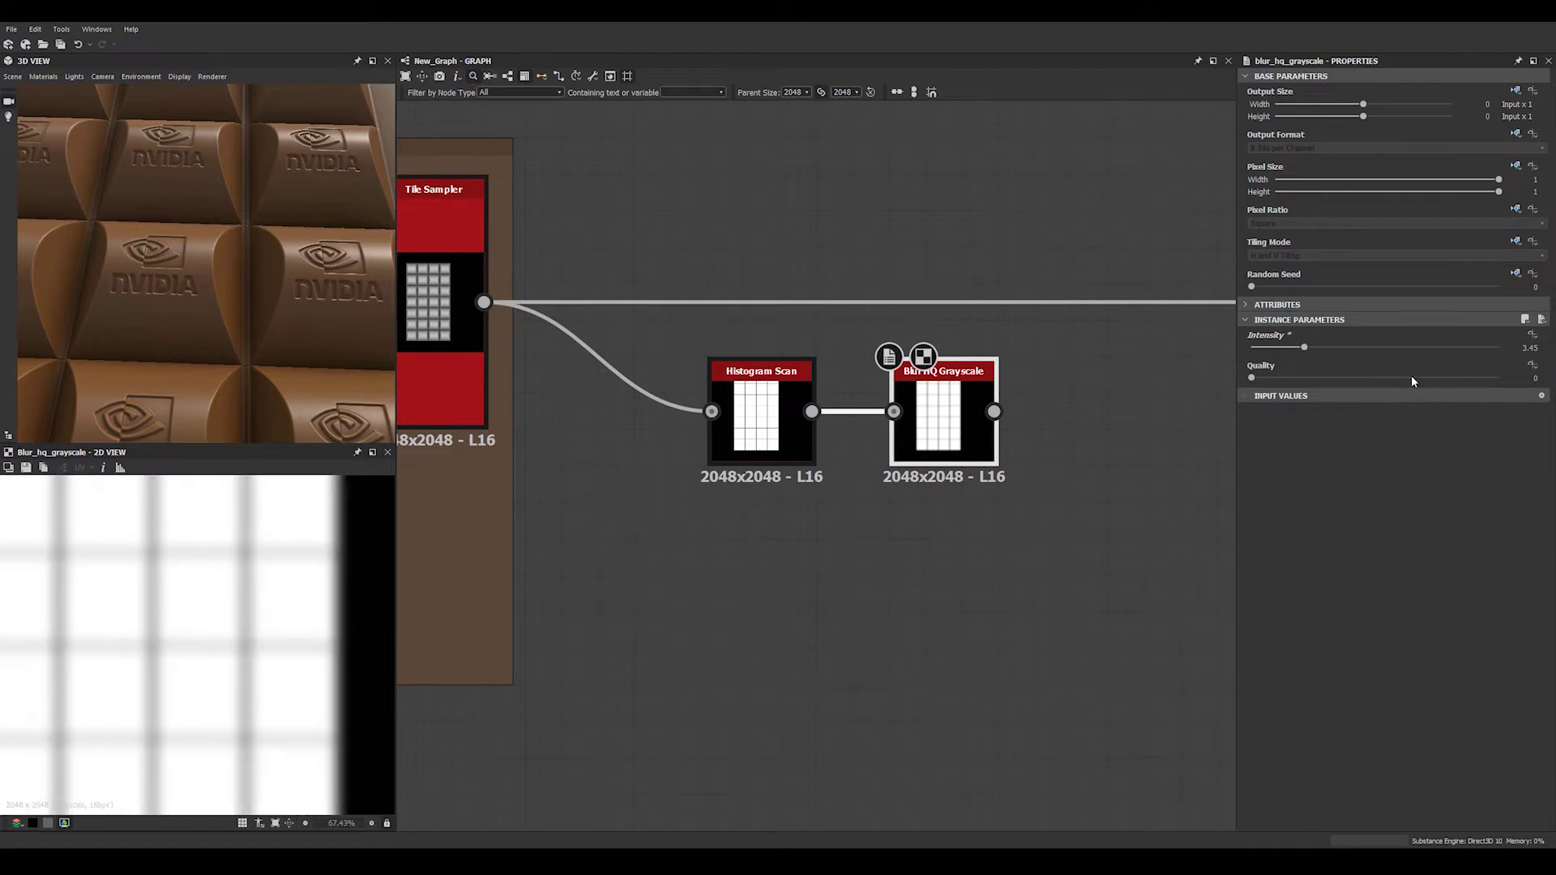
{"action": "left_click_drag", "start_coordinate": [1302, 348], "coordinate": [1299, 348]}
{"action": "key", "text": "f"}
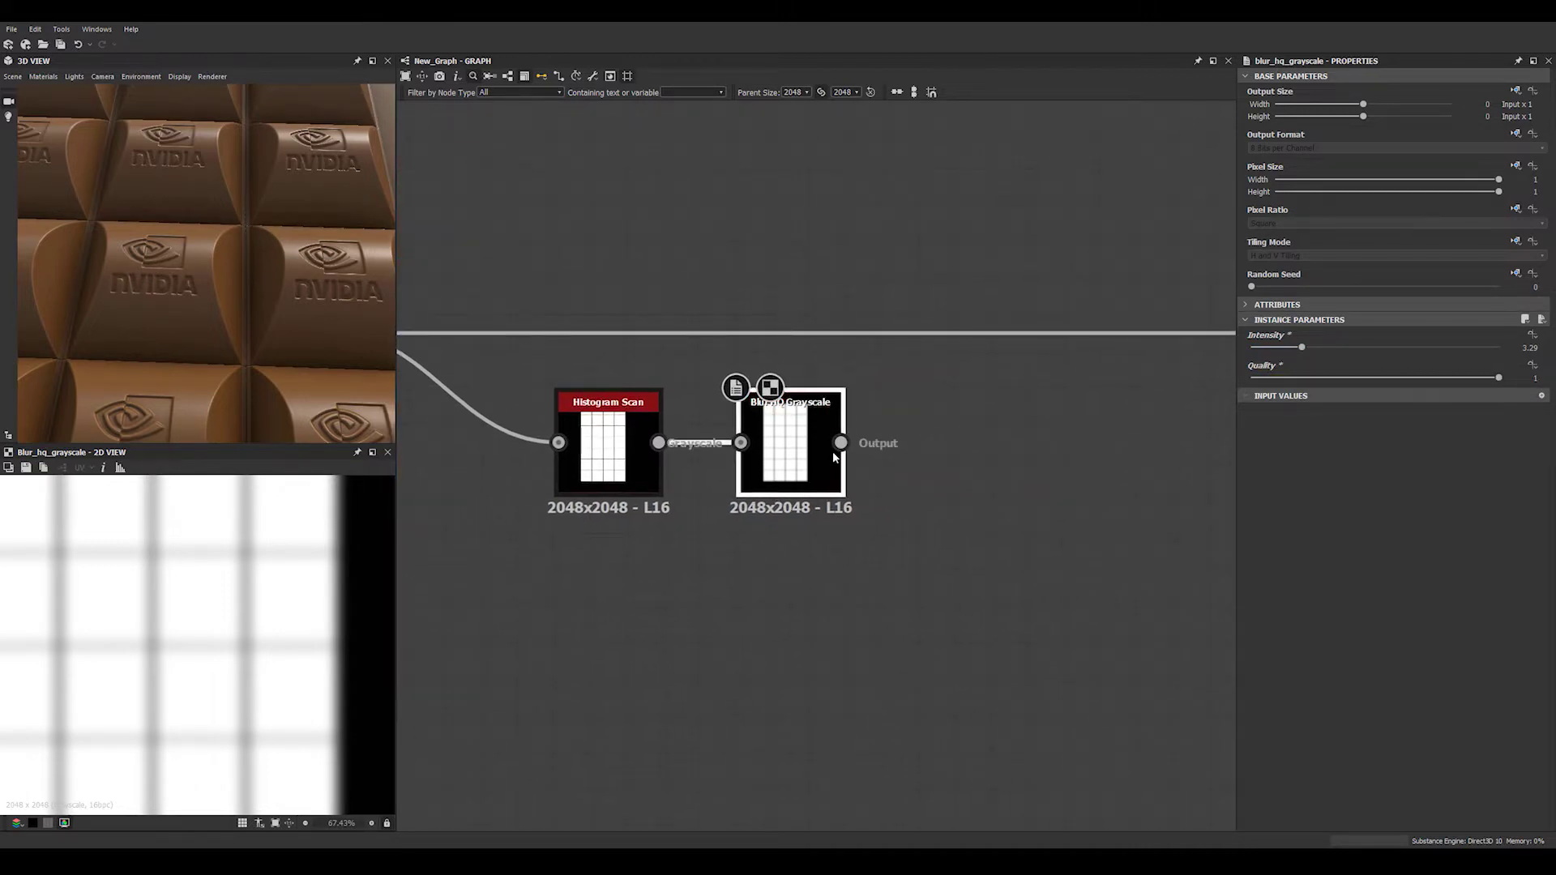
Add an Invert Grayscale node after the Blur HQ Grayscale node
{"action": "key", "text": "space"}
{"action": "type", "text": "inv"}
{"action": "key", "text": "Return"}
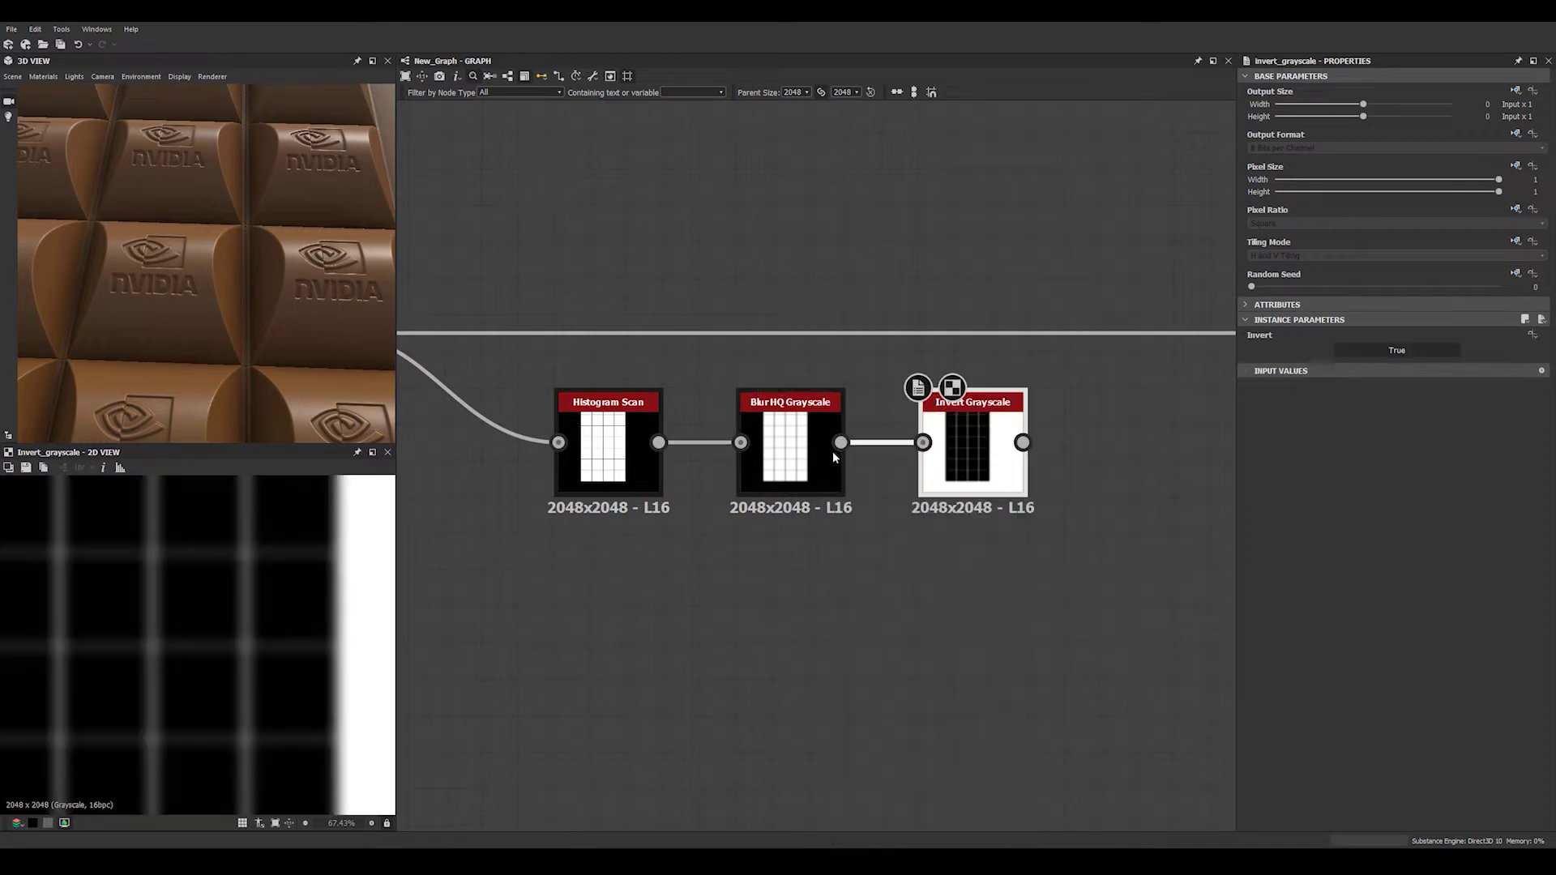
Insert a Non Uniform Blur Grayscale node into the Tile Sampler's main output link and place it beyond the Invert Grayscale node
{"action": "scroll", "coordinate": [648, 502], "scroll_direction": "down", "scroll_amount": 2}
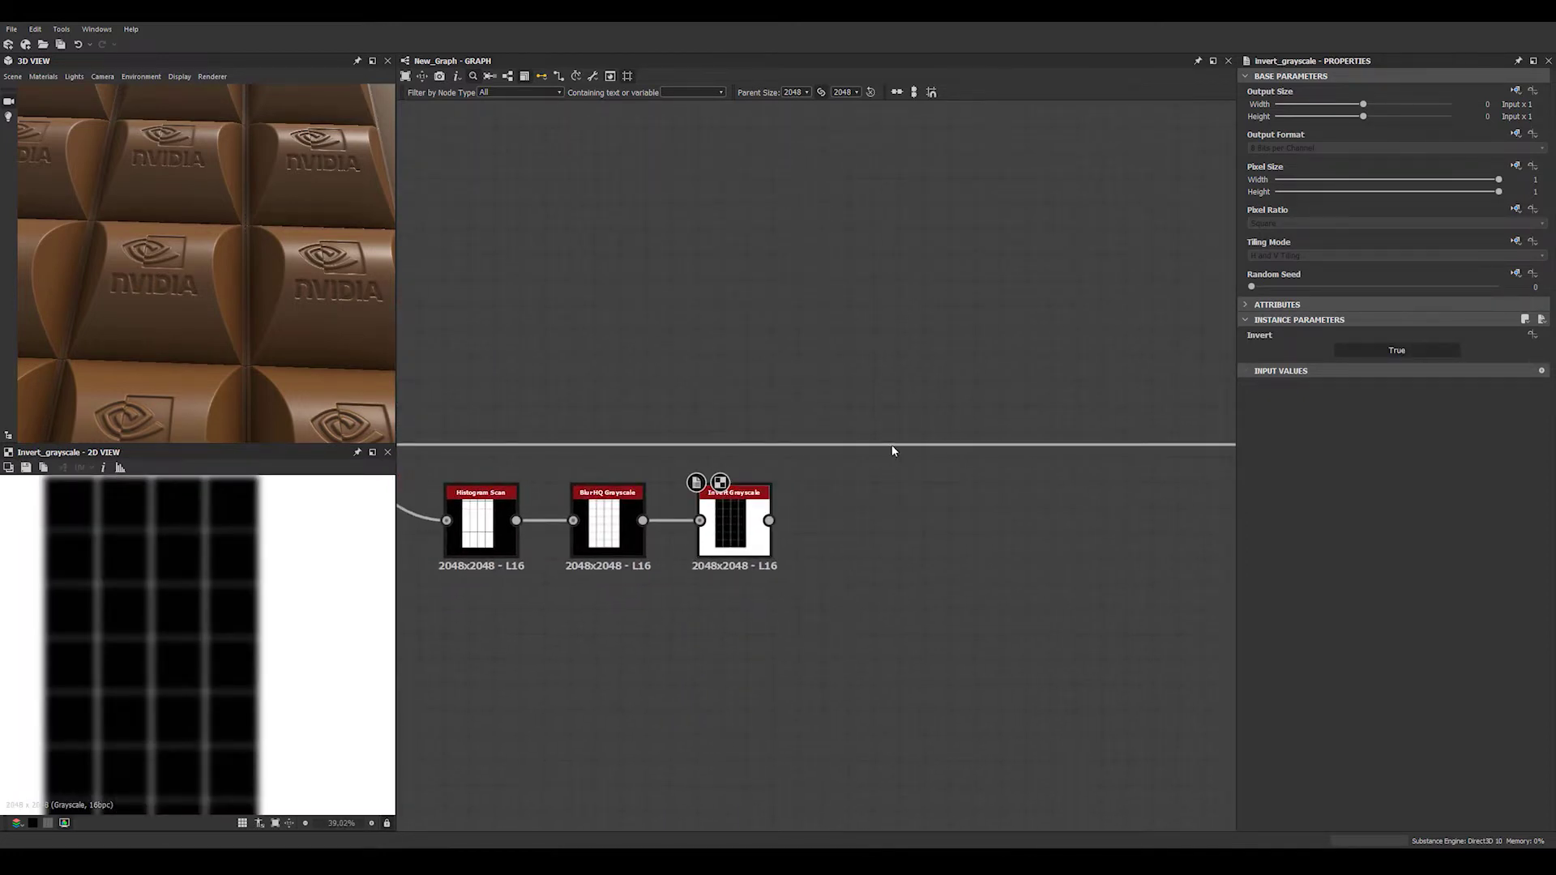
{"action": "key", "text": "space"}
{"action": "type", "text": "non"}
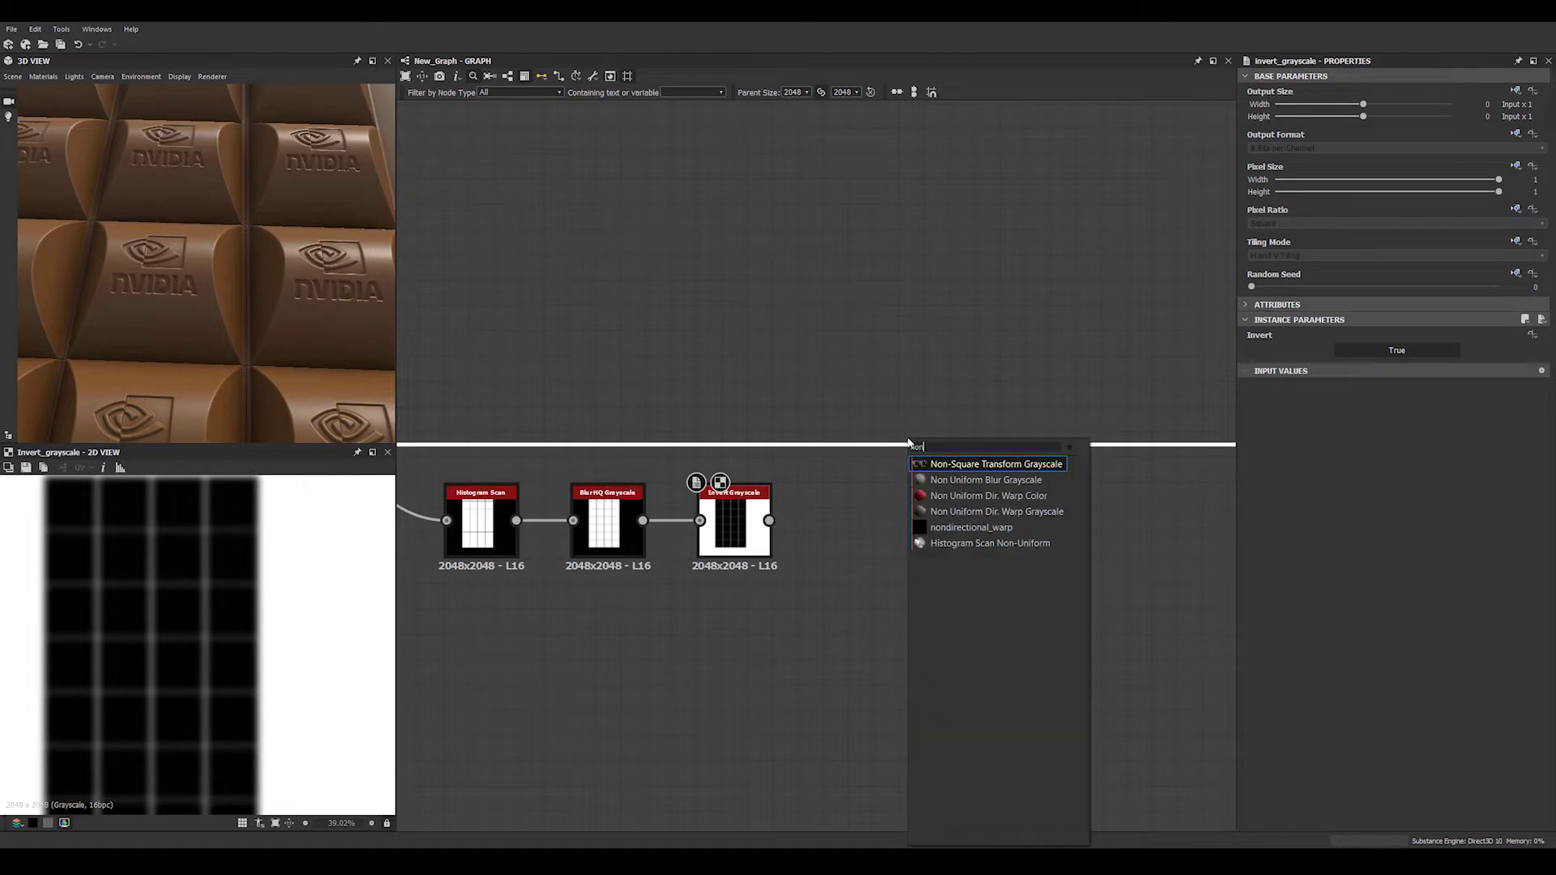
{"action": "key", "text": "Down"}
{"action": "key", "text": "Return"}
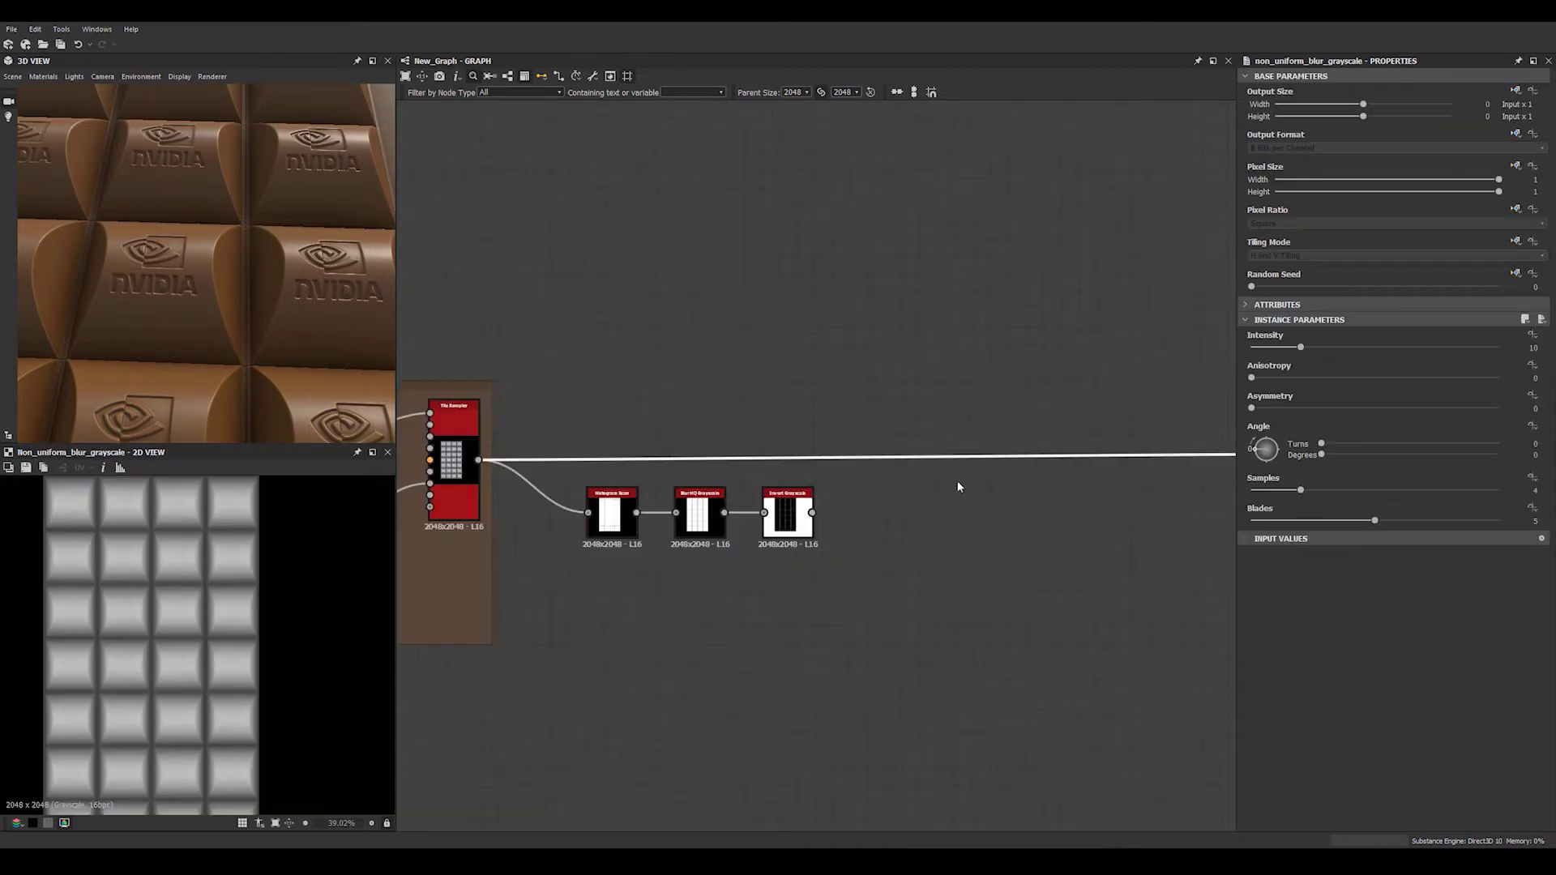
{"action": "left_click_drag", "start_coordinate": [1010, 484], "coordinate": [719, 487]}
{"action": "scroll", "coordinate": [720, 487], "scroll_direction": "up", "scroll_amount": 6}
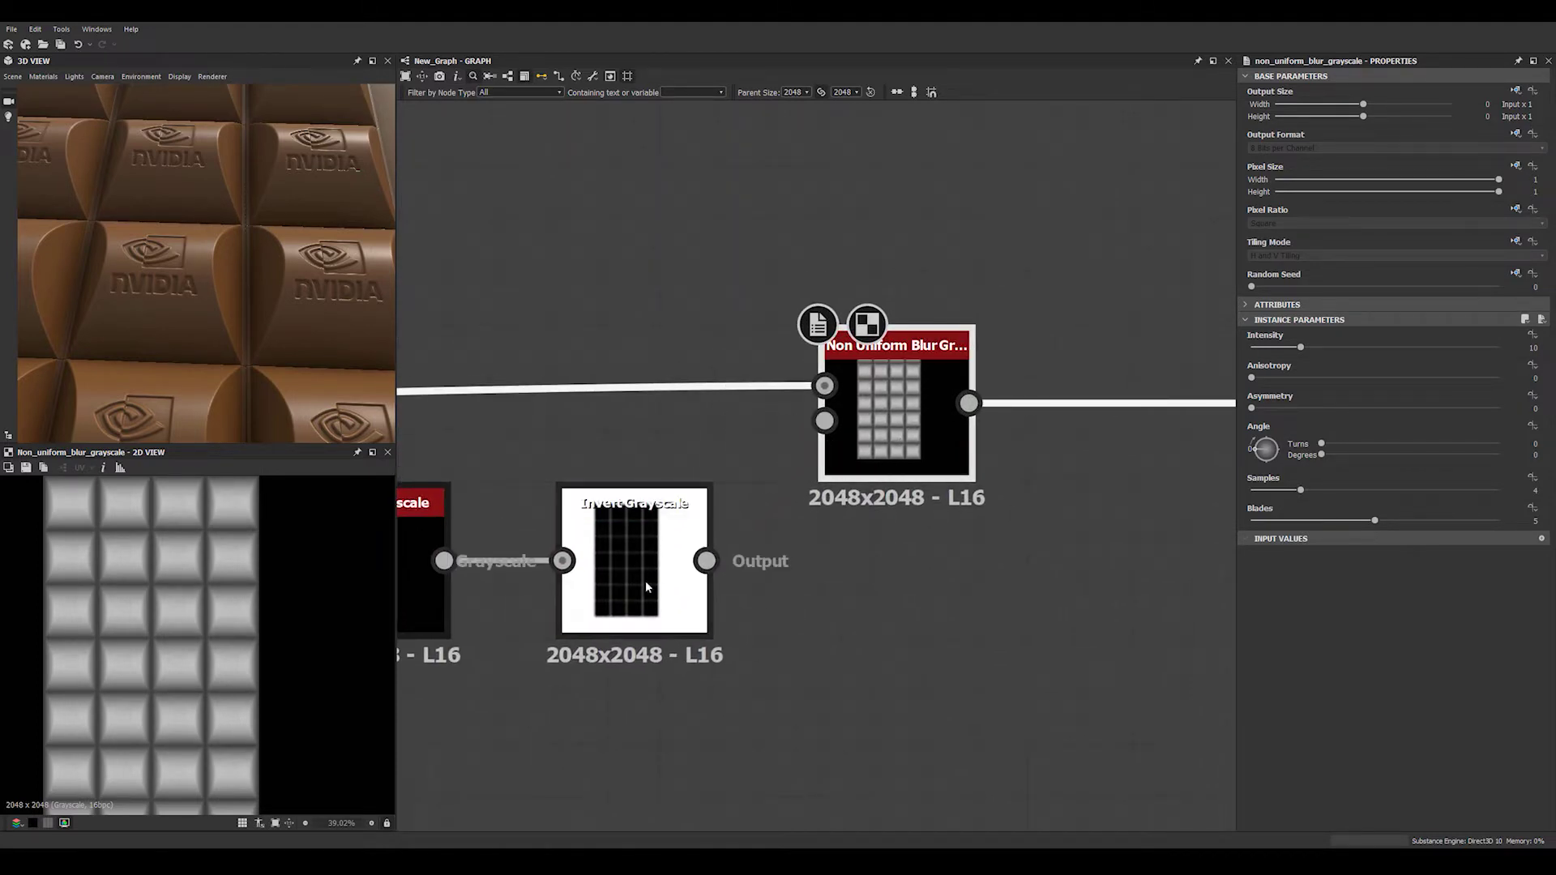
Connect the Invert Grayscale output to the second input of the Non Uniform Blur Grayscale node
{"action": "left_click", "coordinate": [629, 557]}
{"action": "scroll", "coordinate": [135, 624], "scroll_direction": "up", "scroll_amount": 3}
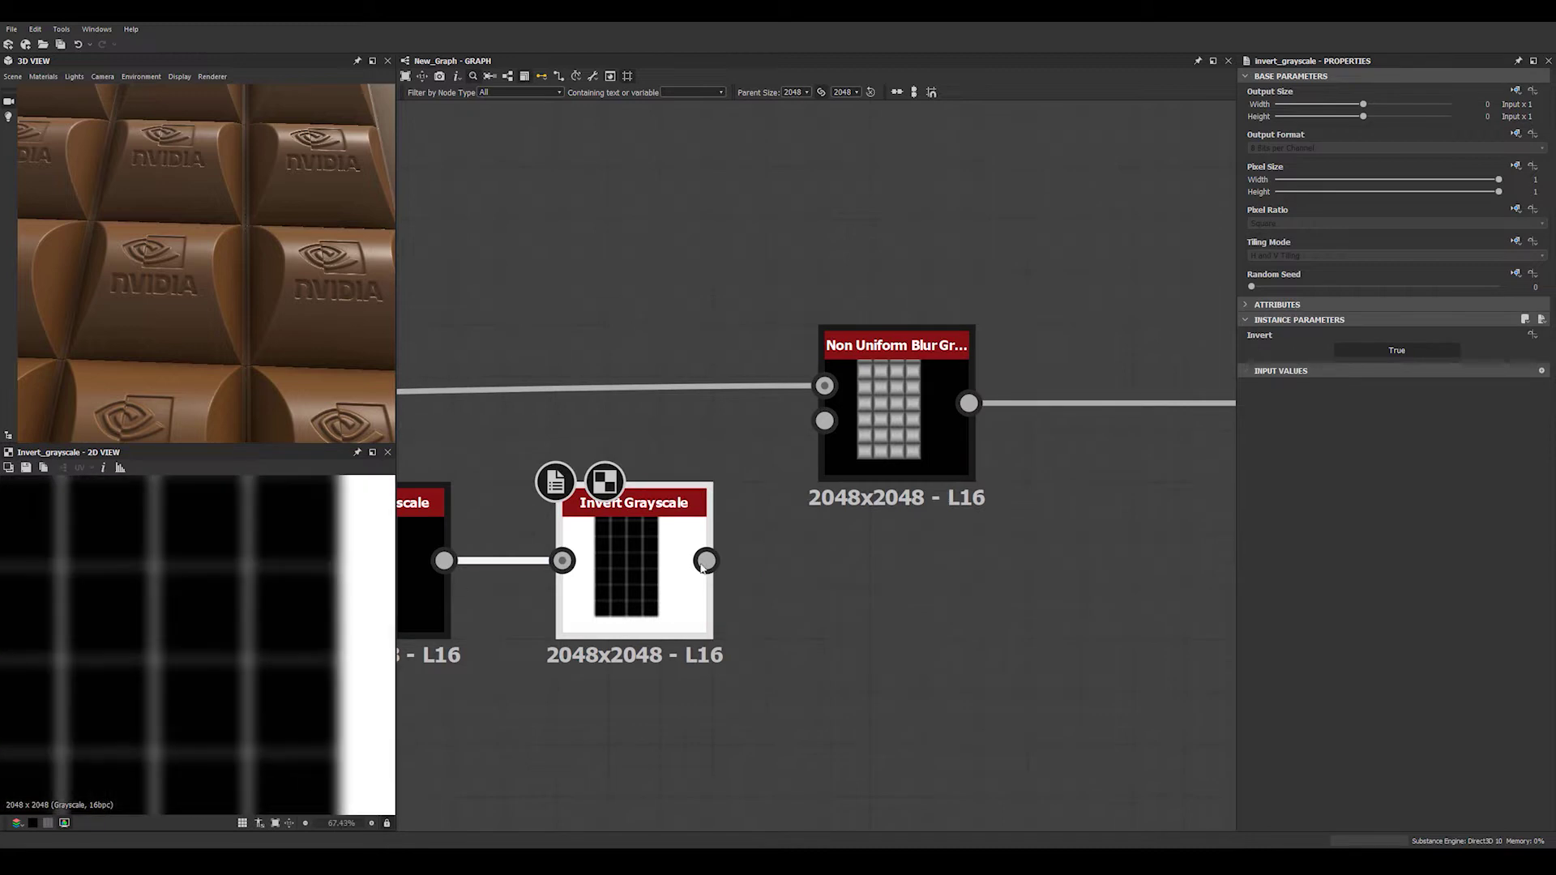
{"action": "left_click", "coordinate": [891, 413]}
{"action": "left_click_drag", "start_coordinate": [706, 561], "coordinate": [824, 420]}
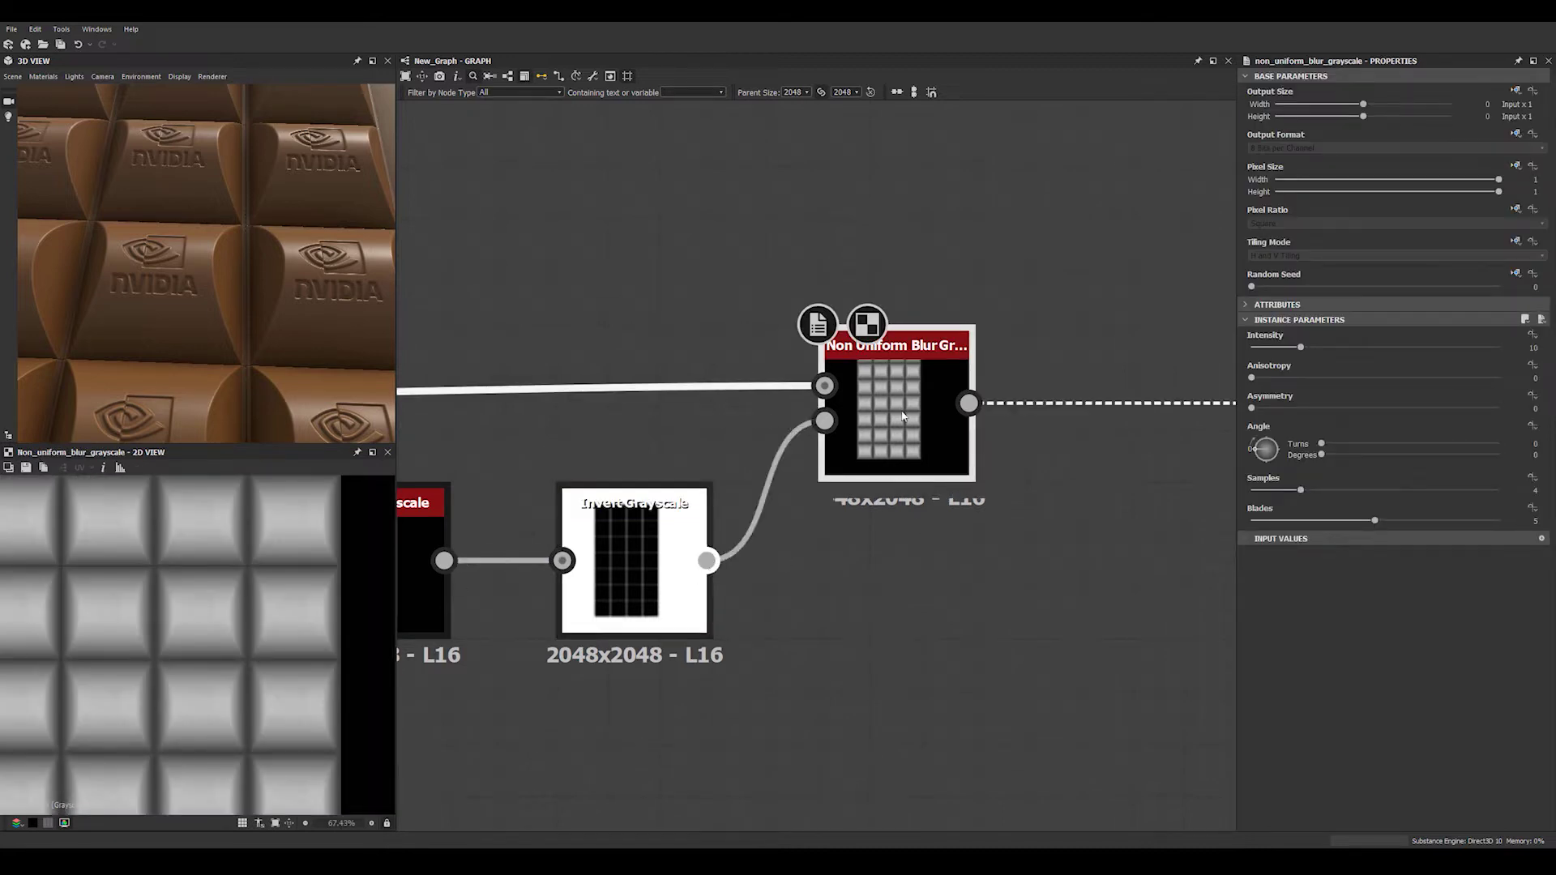
Set the Non Uniform Blur Grayscale's intensity to 2.35 and check the chocolate edges in the 3D preview
{"action": "scroll", "coordinate": [147, 272], "scroll_direction": "down", "scroll_amount": 2}
{"action": "left_click_drag", "start_coordinate": [147, 272], "coordinate": [222, 257]}
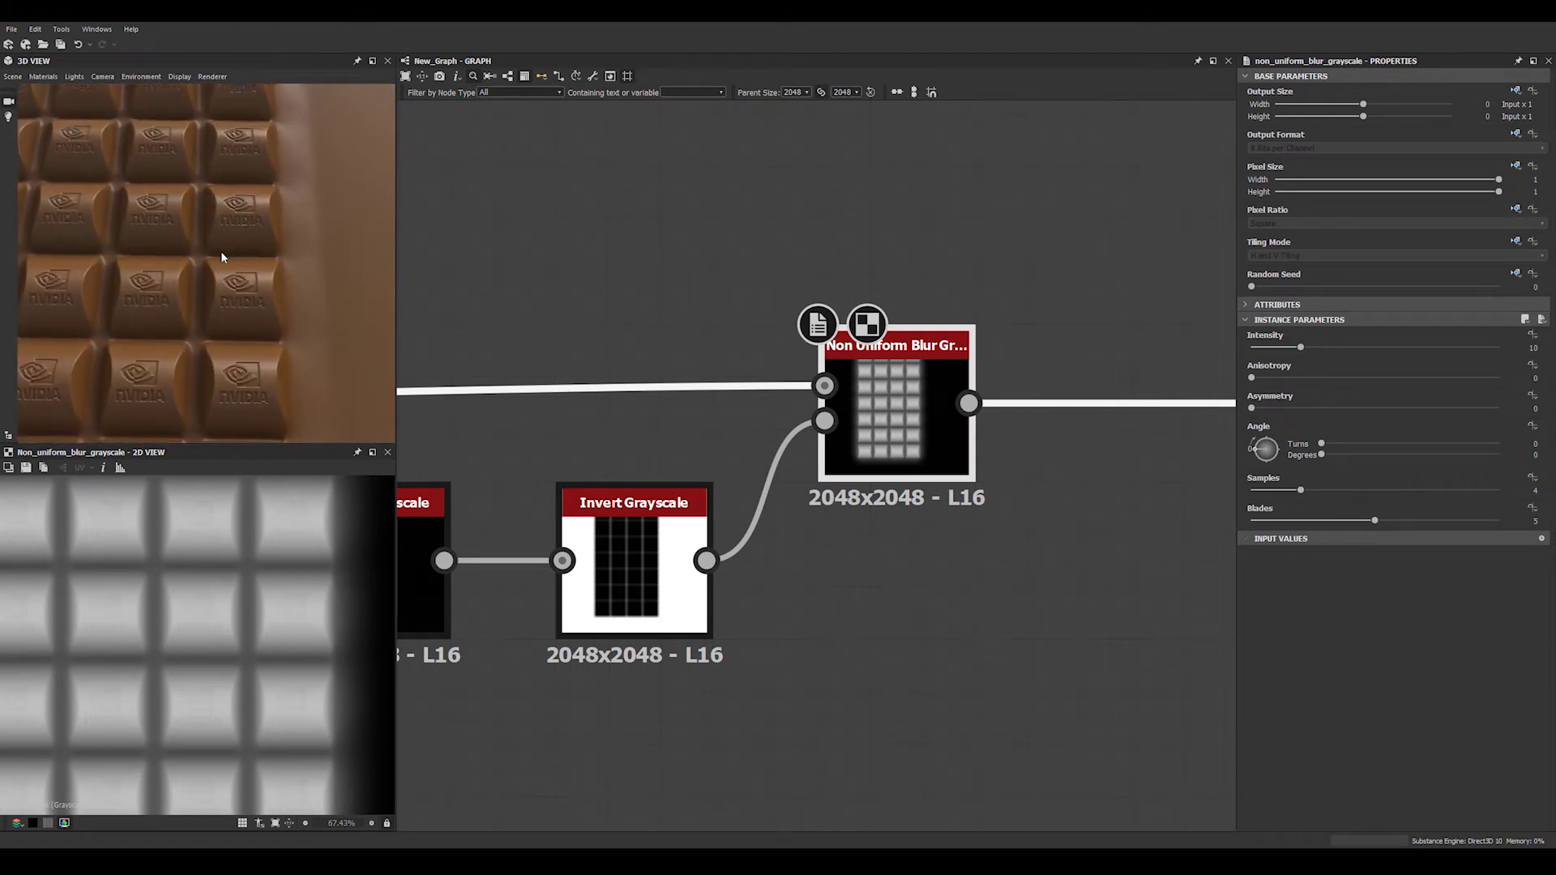
{"action": "left_click", "coordinate": [1265, 348]}
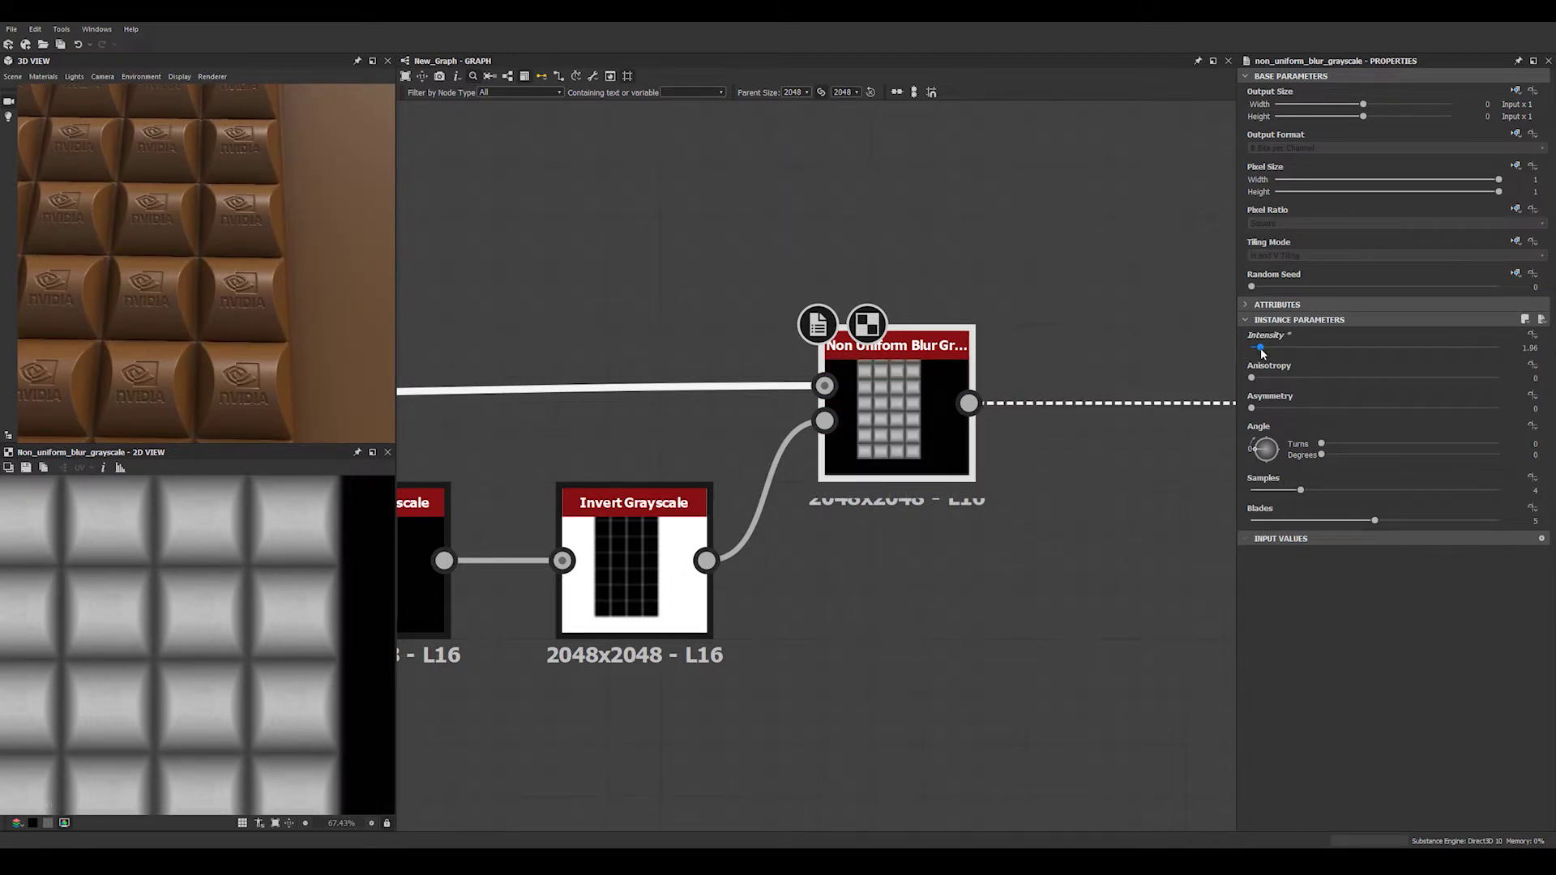
{"action": "left_click_drag", "start_coordinate": [1264, 348], "coordinate": [1262, 348]}
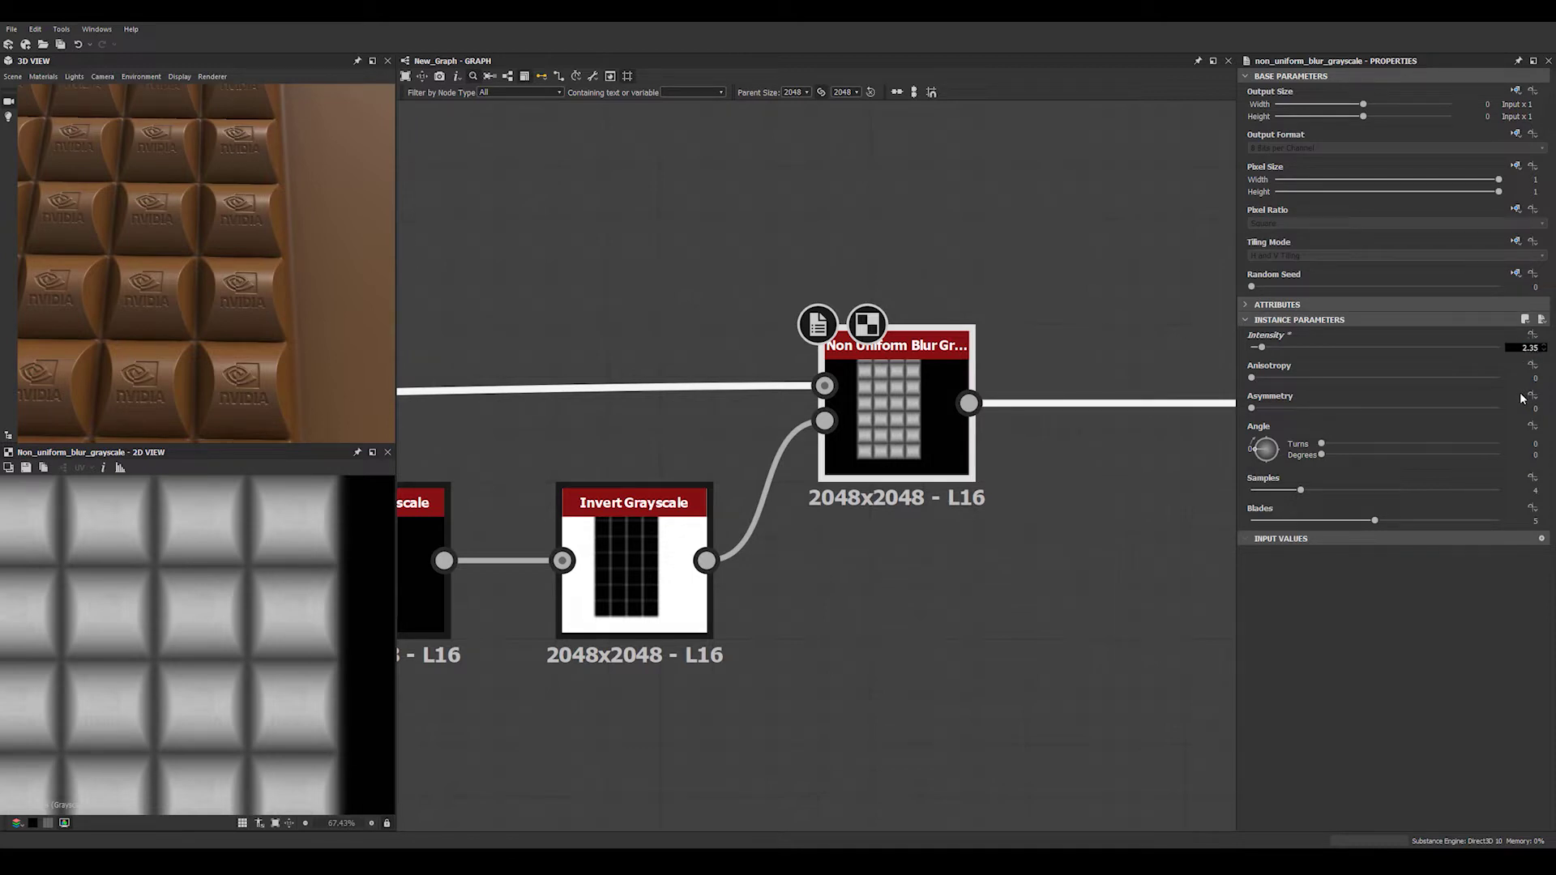
{"action": "left_click_drag", "start_coordinate": [259, 243], "coordinate": [256, 427]}
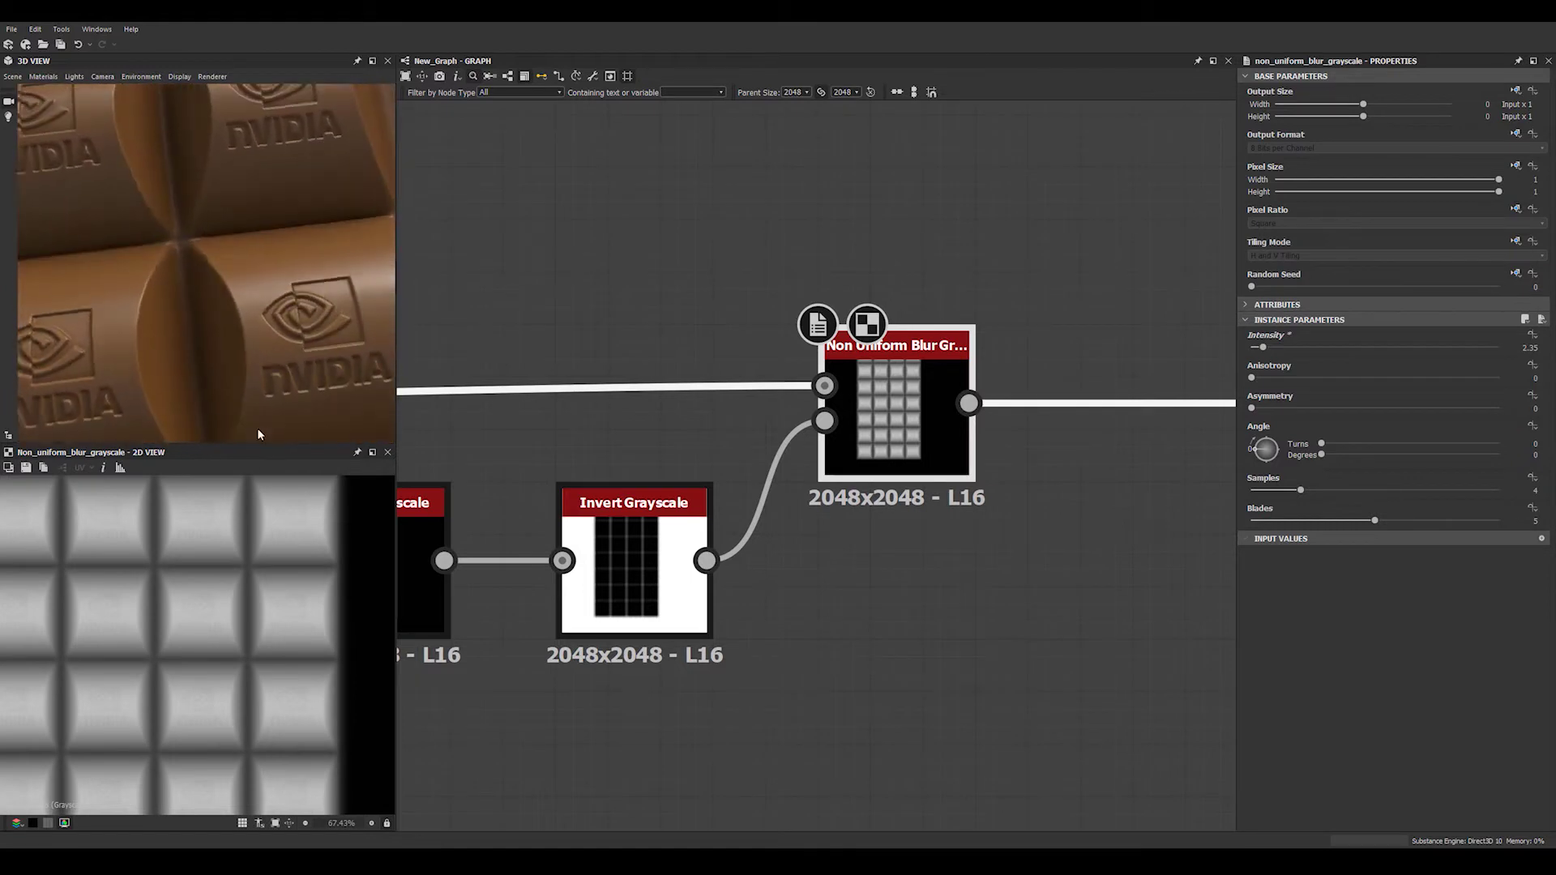
Set the Histogram Scan's position to 0.68 and check the chocolate pieces' edges in the 3D preview
{"action": "middle_click_drag", "start_coordinate": [707, 644], "coordinate": [936, 609]}
{"action": "left_click", "coordinate": [671, 571]}
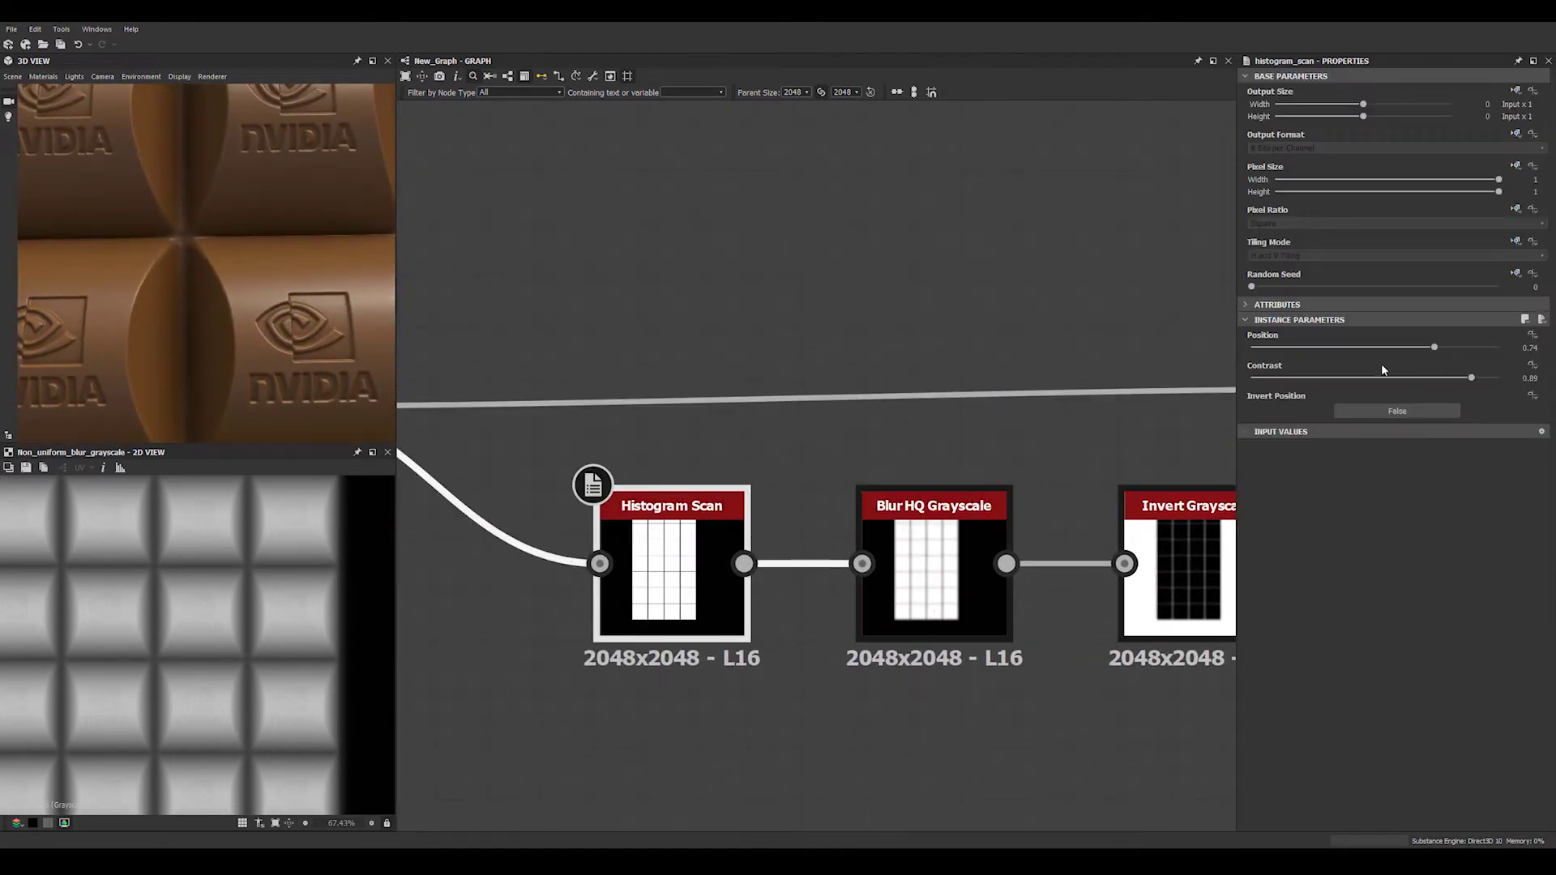
{"action": "left_click_drag", "start_coordinate": [1435, 348], "coordinate": [1419, 350]}
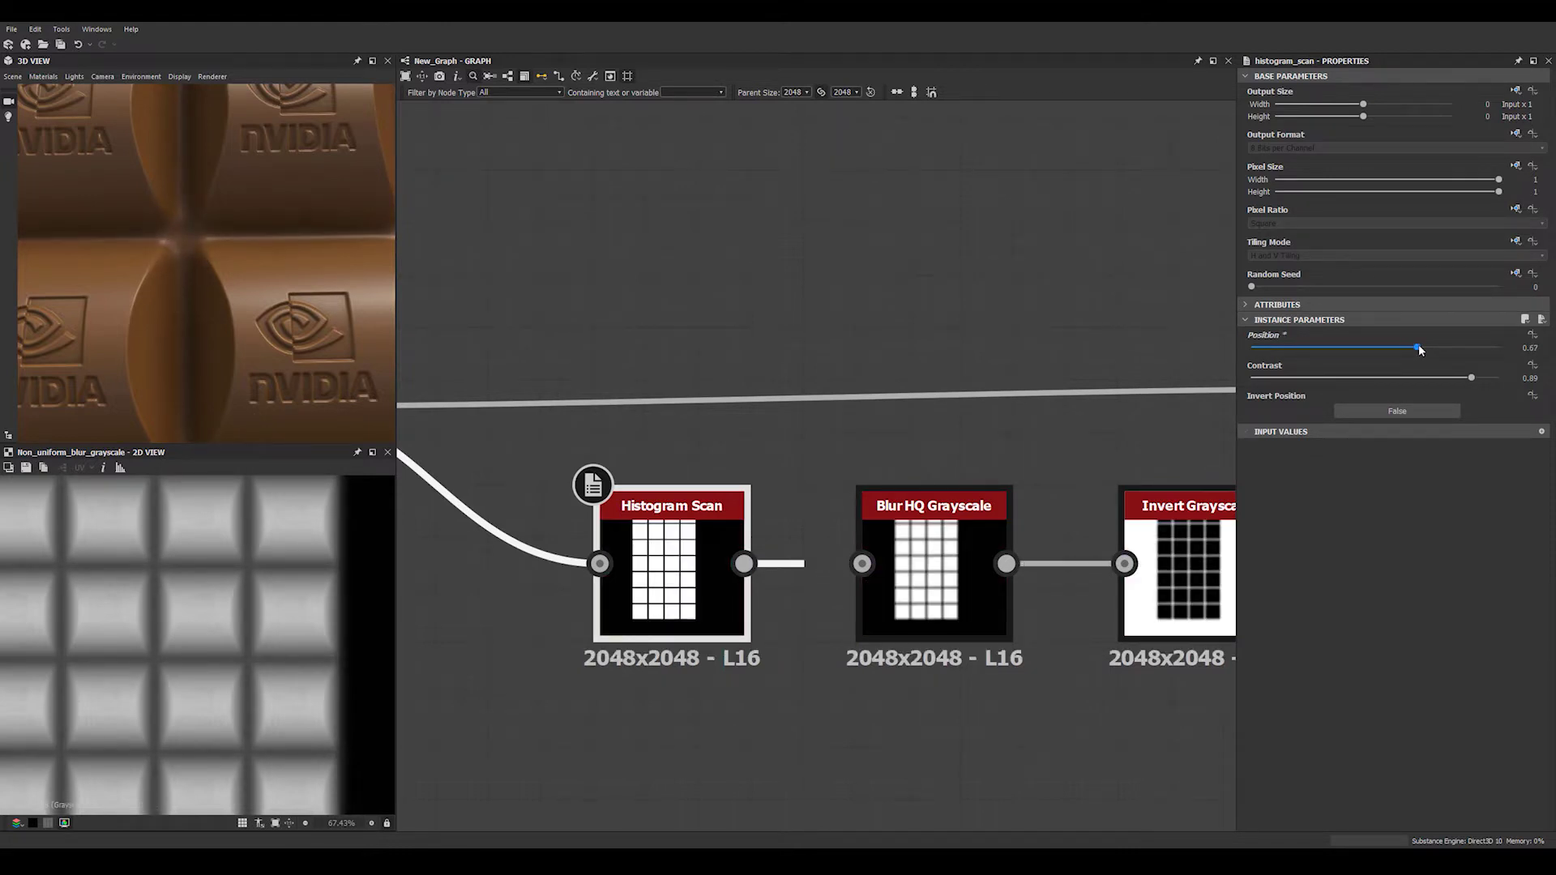
{"action": "scroll", "coordinate": [190, 253], "scroll_direction": "down", "scroll_amount": 10}
{"action": "left_click_drag", "start_coordinate": [182, 237], "coordinate": [149, 225]}
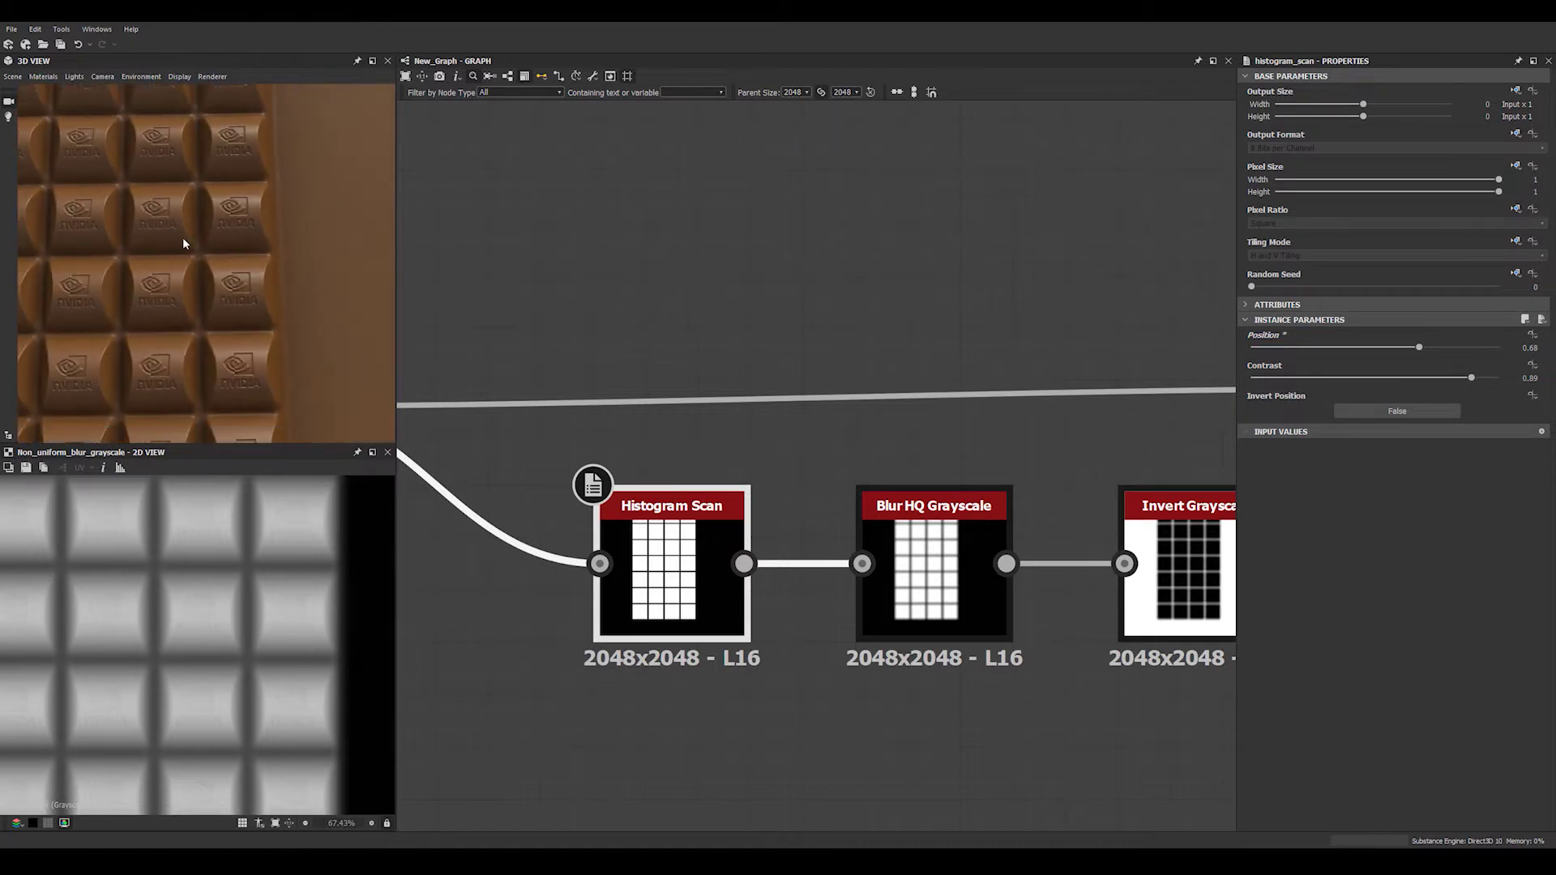
{"action": "scroll", "coordinate": [178, 276], "scroll_direction": "up", "scroll_amount": 8}
{"action": "left_click_drag", "start_coordinate": [210, 334], "coordinate": [128, 350]}
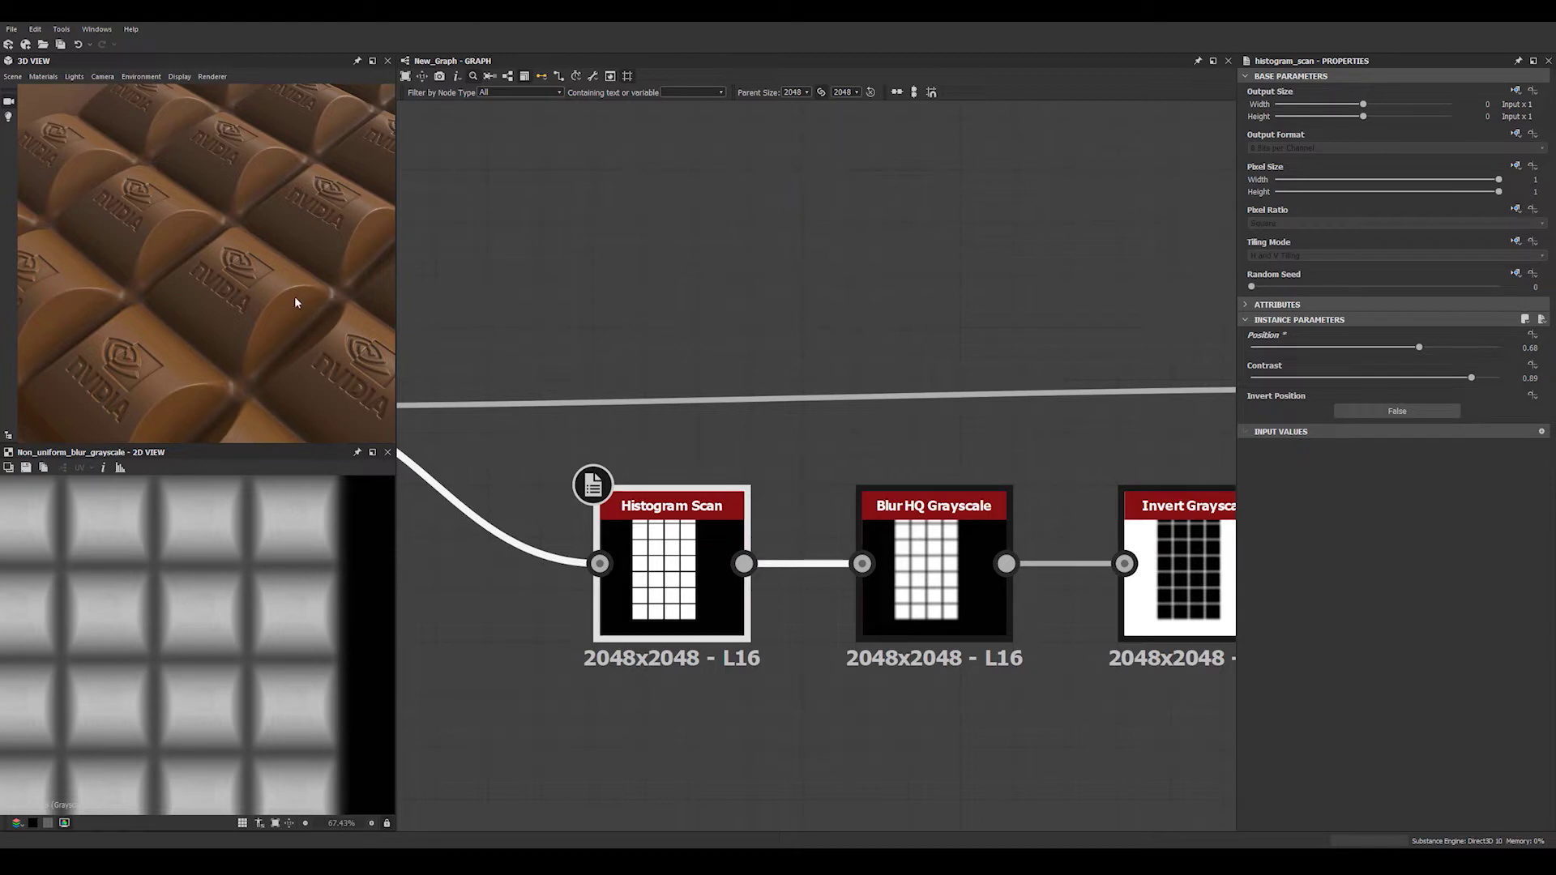
{"action": "left_click_drag", "start_coordinate": [212, 236], "coordinate": [274, 317]}
{"action": "scroll", "coordinate": [264, 303], "scroll_direction": "up", "scroll_amount": 8}
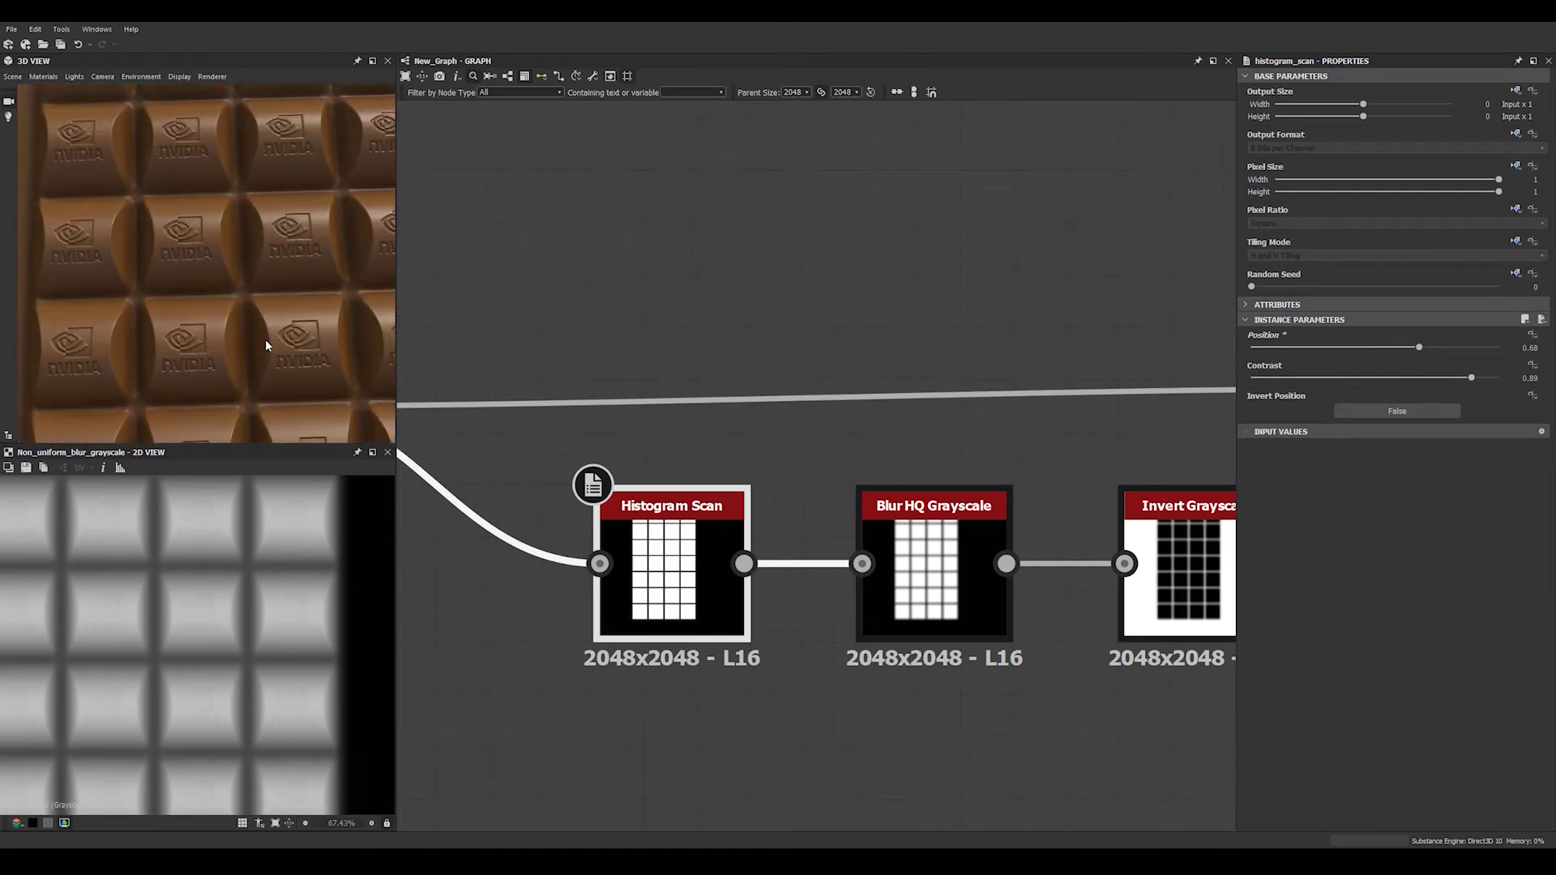
Set the Non Uniform Blur Grayscale's samples to 16, blades to 9 and intensity to 1.75
{"action": "scroll", "coordinate": [790, 490], "scroll_direction": "down", "scroll_amount": 2}
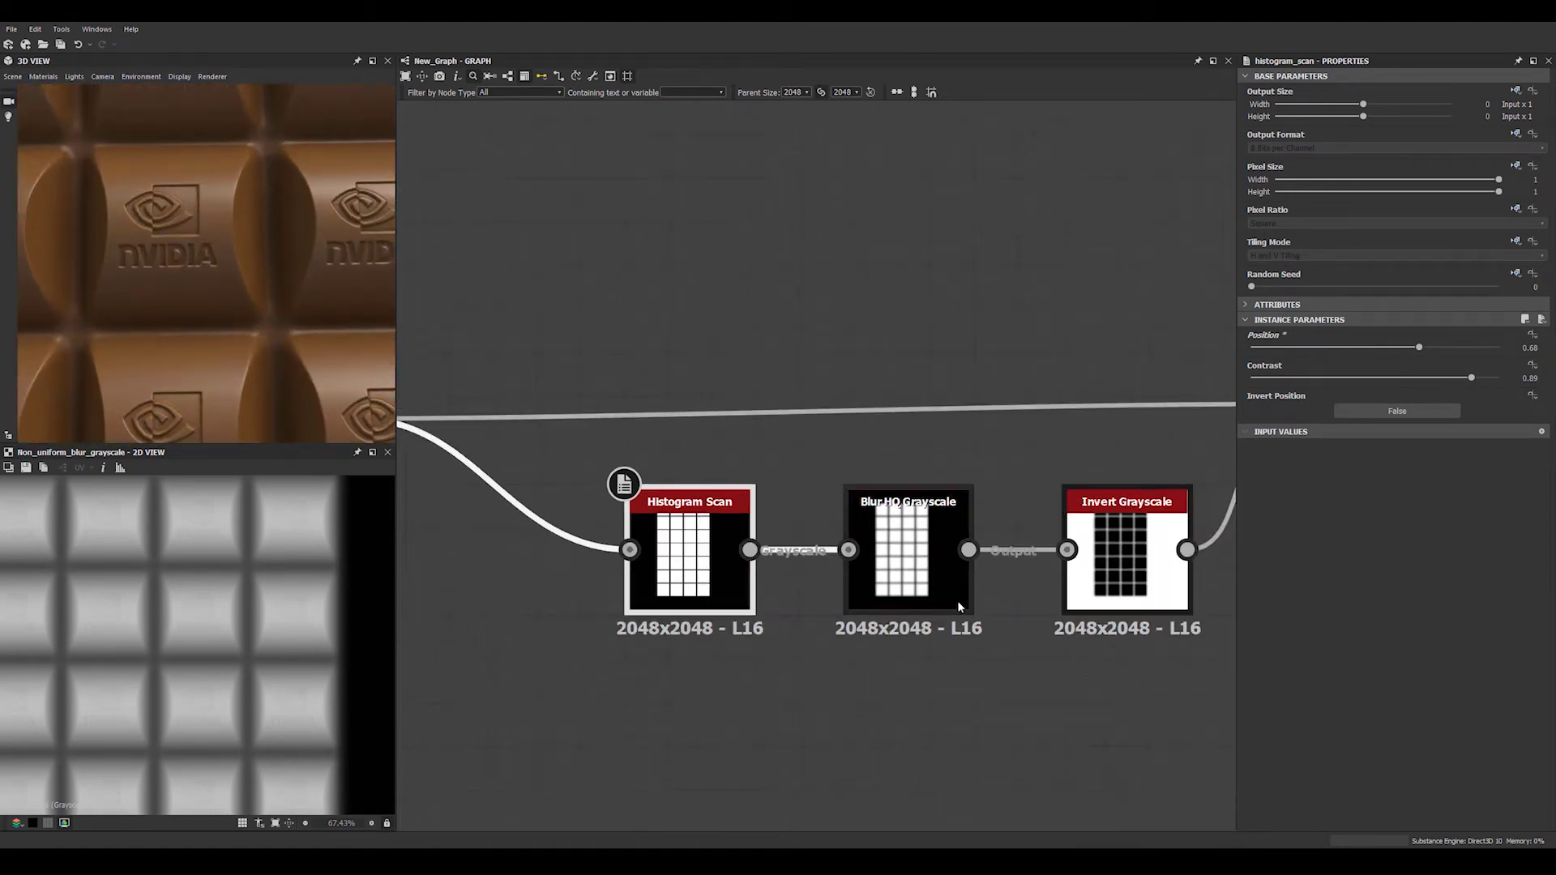
{"action": "scroll", "coordinate": [907, 567], "scroll_direction": "down", "scroll_amount": 3}
{"action": "scroll", "coordinate": [938, 527], "scroll_direction": "up", "scroll_amount": 3}
{"action": "left_click", "coordinate": [1033, 389]}
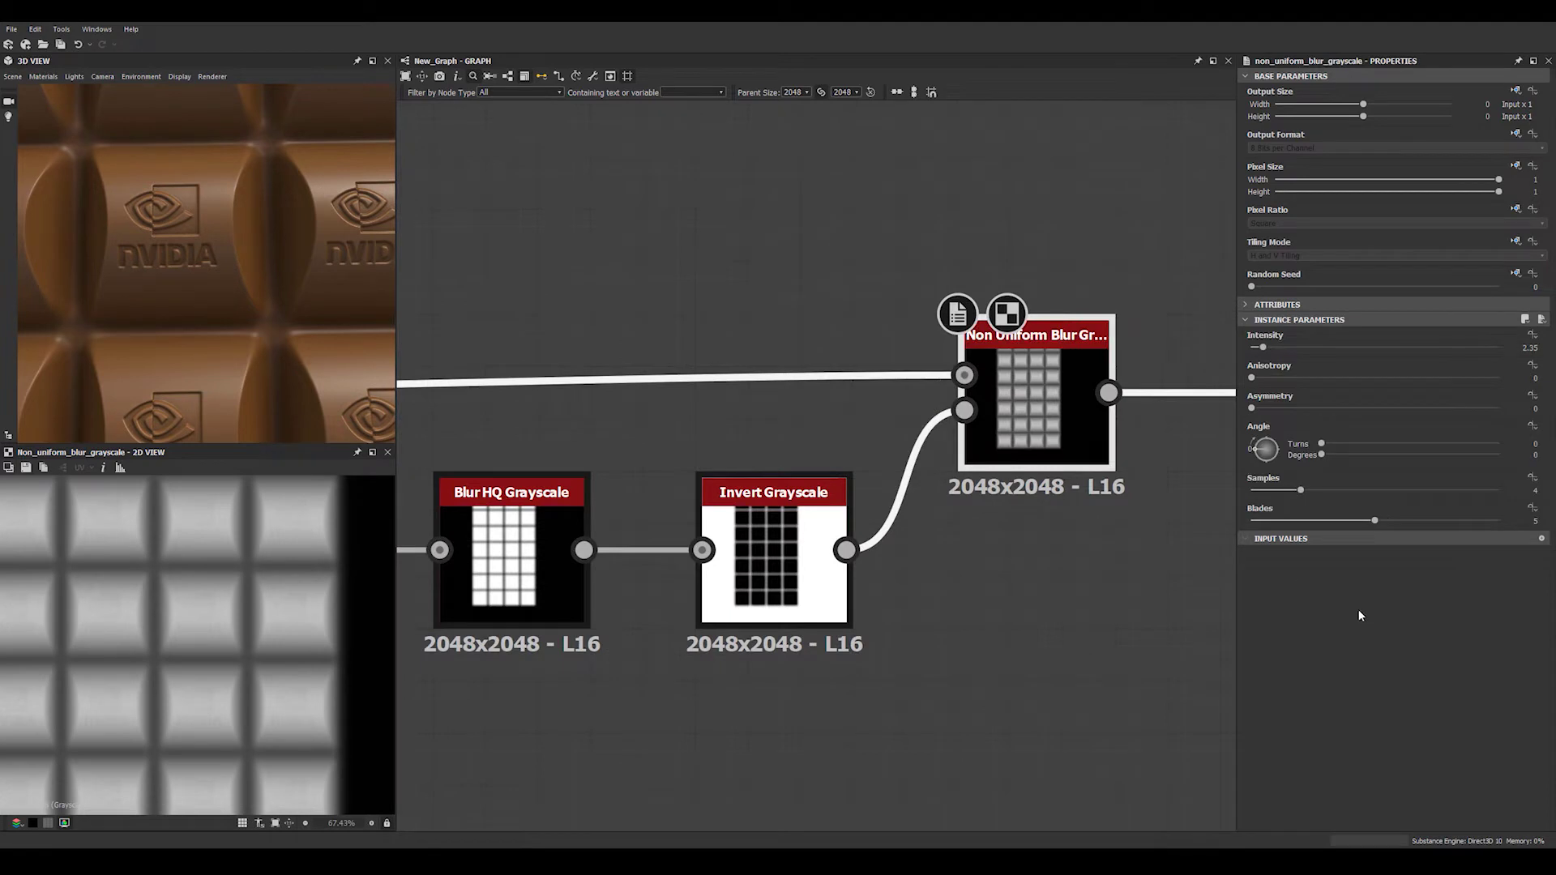
{"action": "left_click_drag", "start_coordinate": [1335, 492], "coordinate": [1499, 491]}
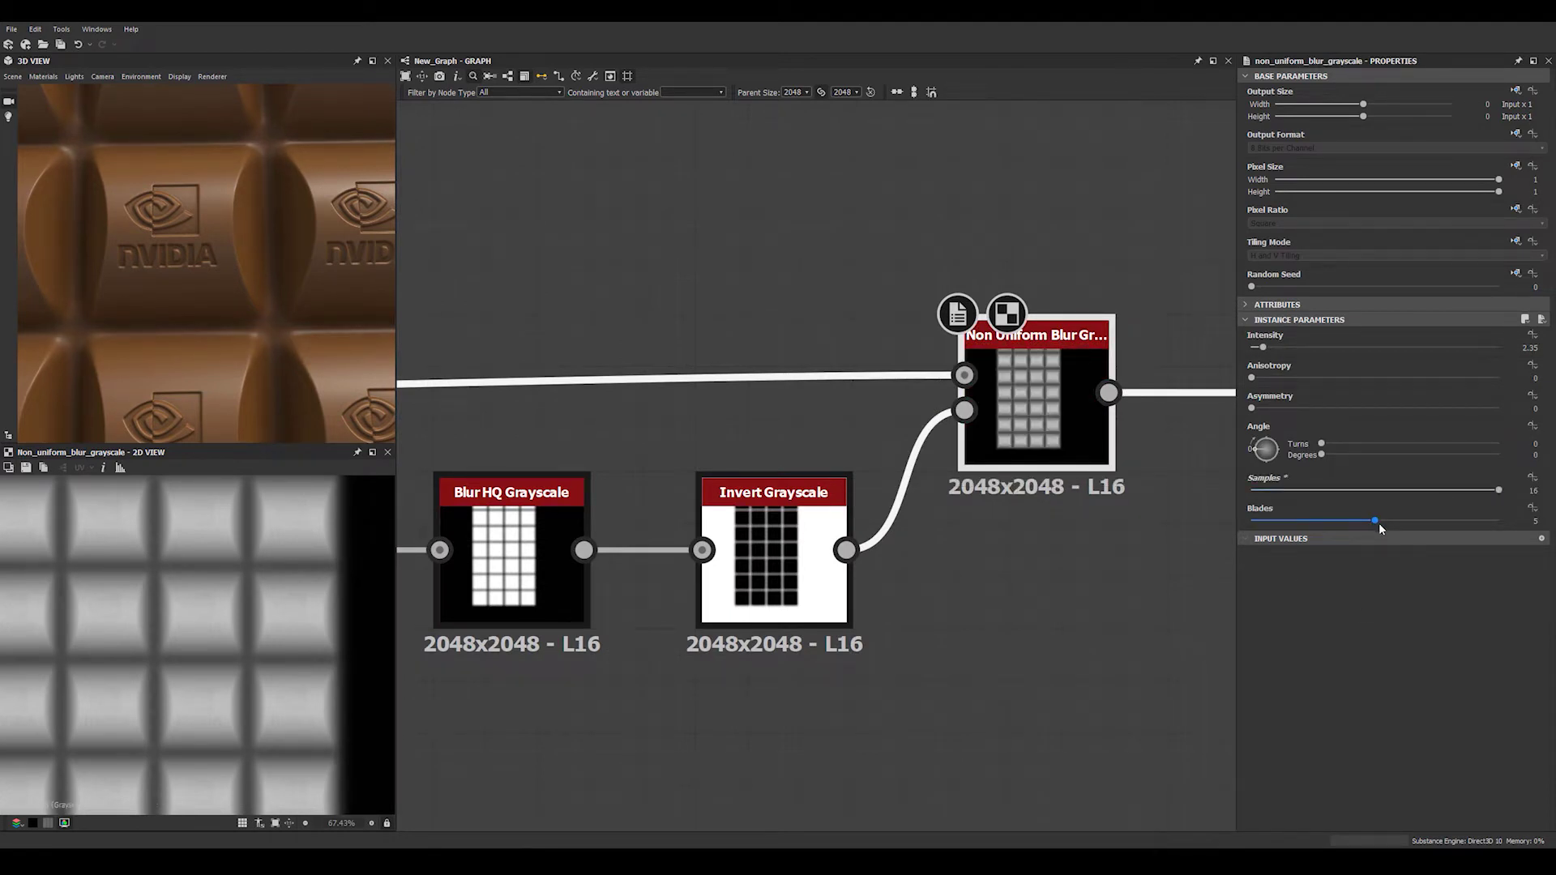
{"action": "left_click_drag", "start_coordinate": [1380, 528], "coordinate": [1499, 524]}
{"action": "mouse_move", "coordinate": [212, 323]}
{"action": "left_mouse_down"}
{"action": "mouse_move", "coordinate": [225, 357]}
{"action": "mouse_move", "coordinate": [177, 285]}
{"action": "mouse_move", "coordinate": [271, 303]}
{"action": "mouse_move", "coordinate": [220, 313]}
{"action": "mouse_move", "coordinate": [224, 346]}
{"action": "left_mouse_up"}
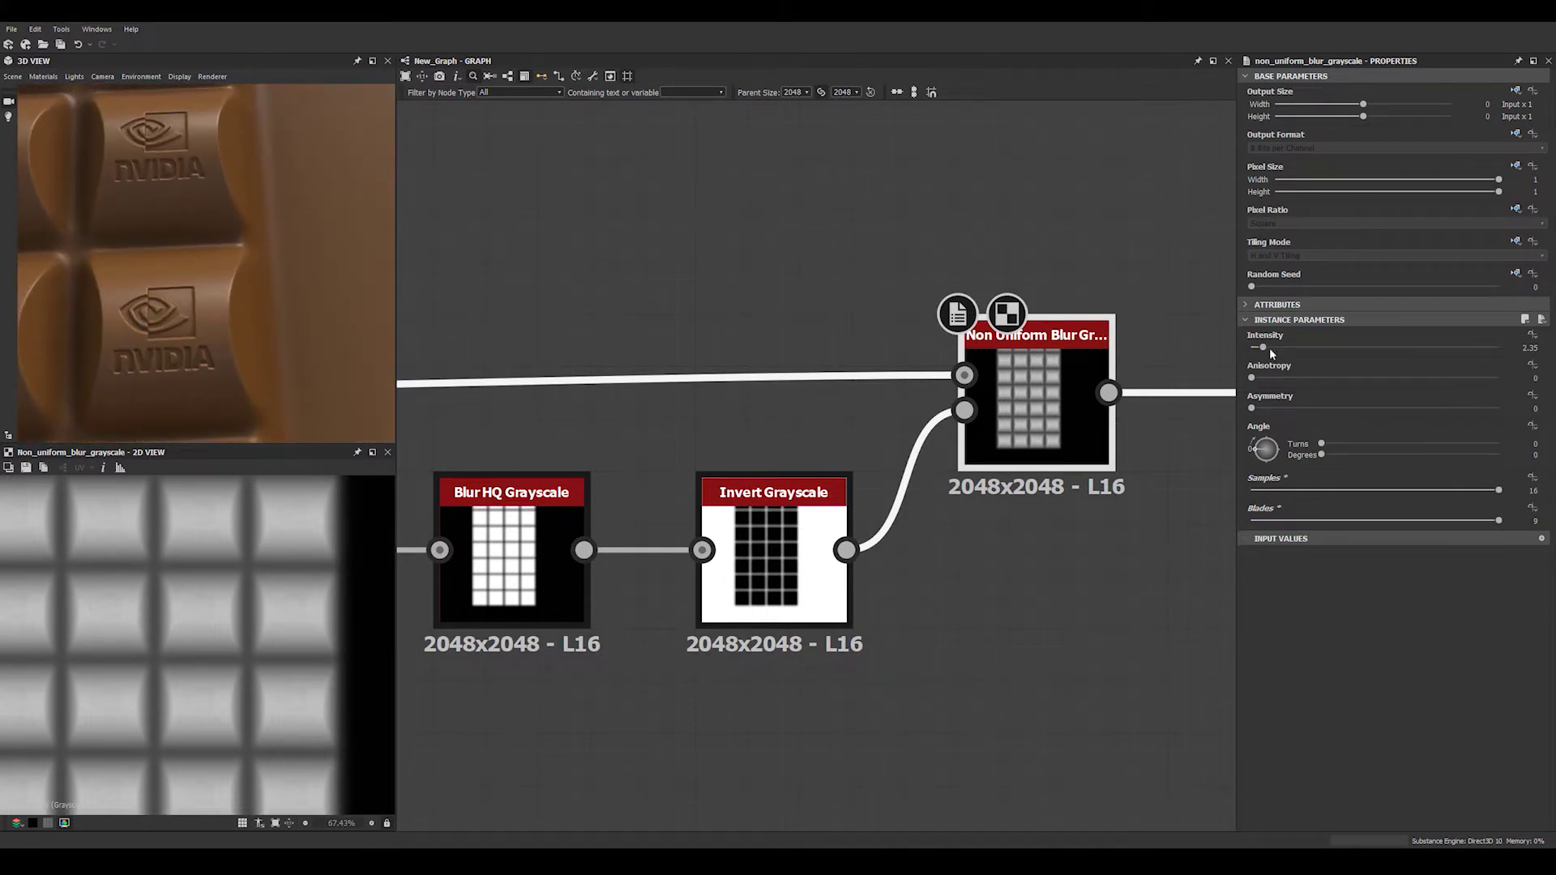
{"action": "left_click_drag", "start_coordinate": [1262, 350], "coordinate": [1258, 348]}
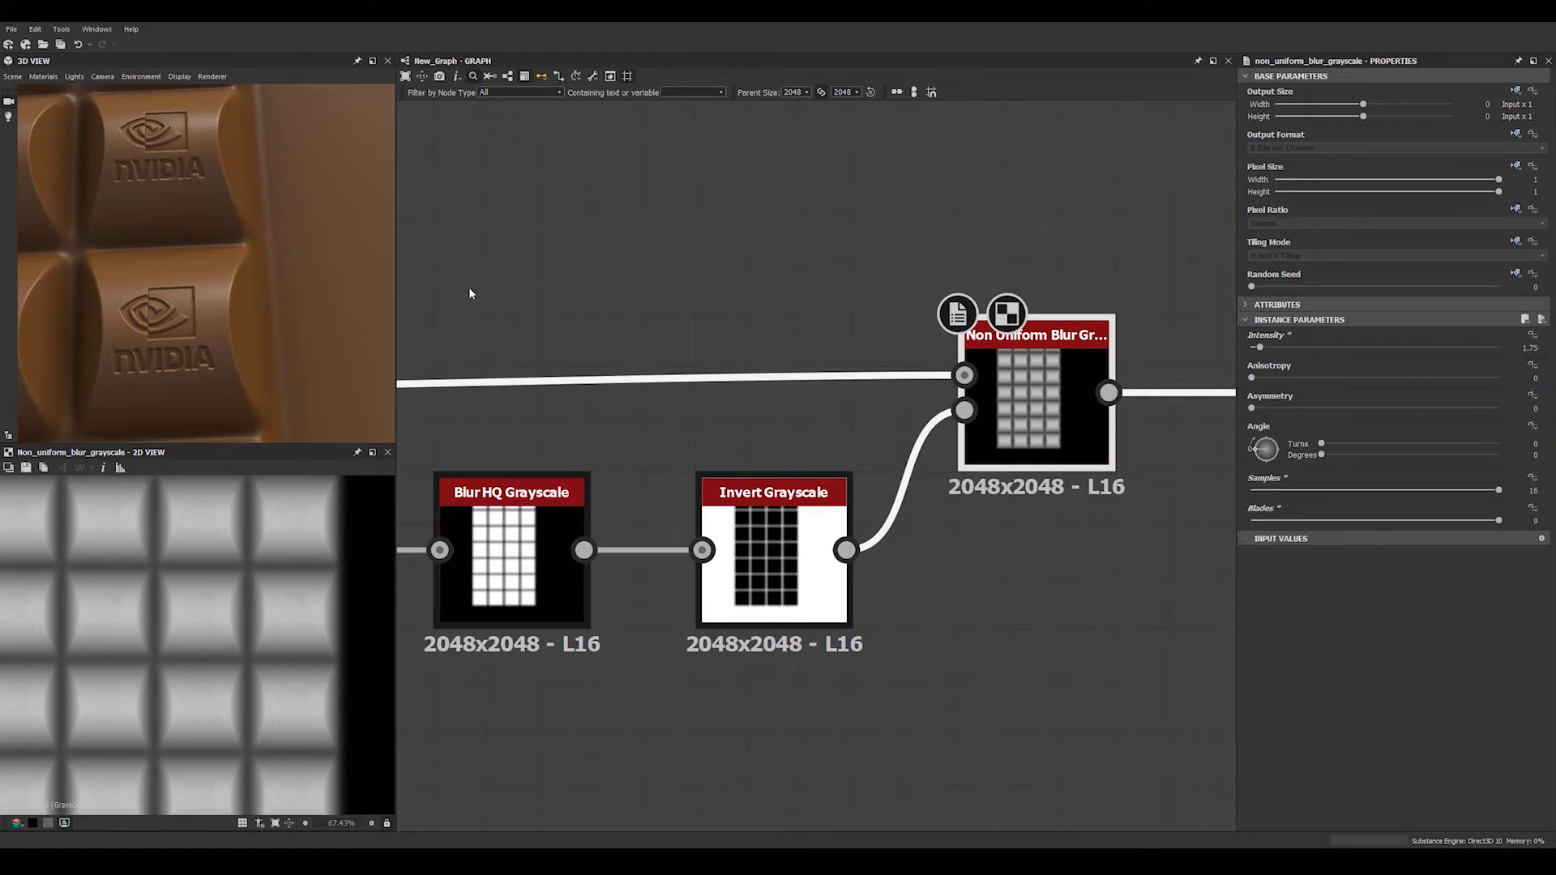
Examine the whole chocolate bar in the 3D preview and the node chain following the Tile Sampler
{"action": "scroll", "coordinate": [263, 174], "scroll_direction": "down", "scroll_amount": 10}
{"action": "left_click_drag", "start_coordinate": [254, 204], "coordinate": [214, 183]}
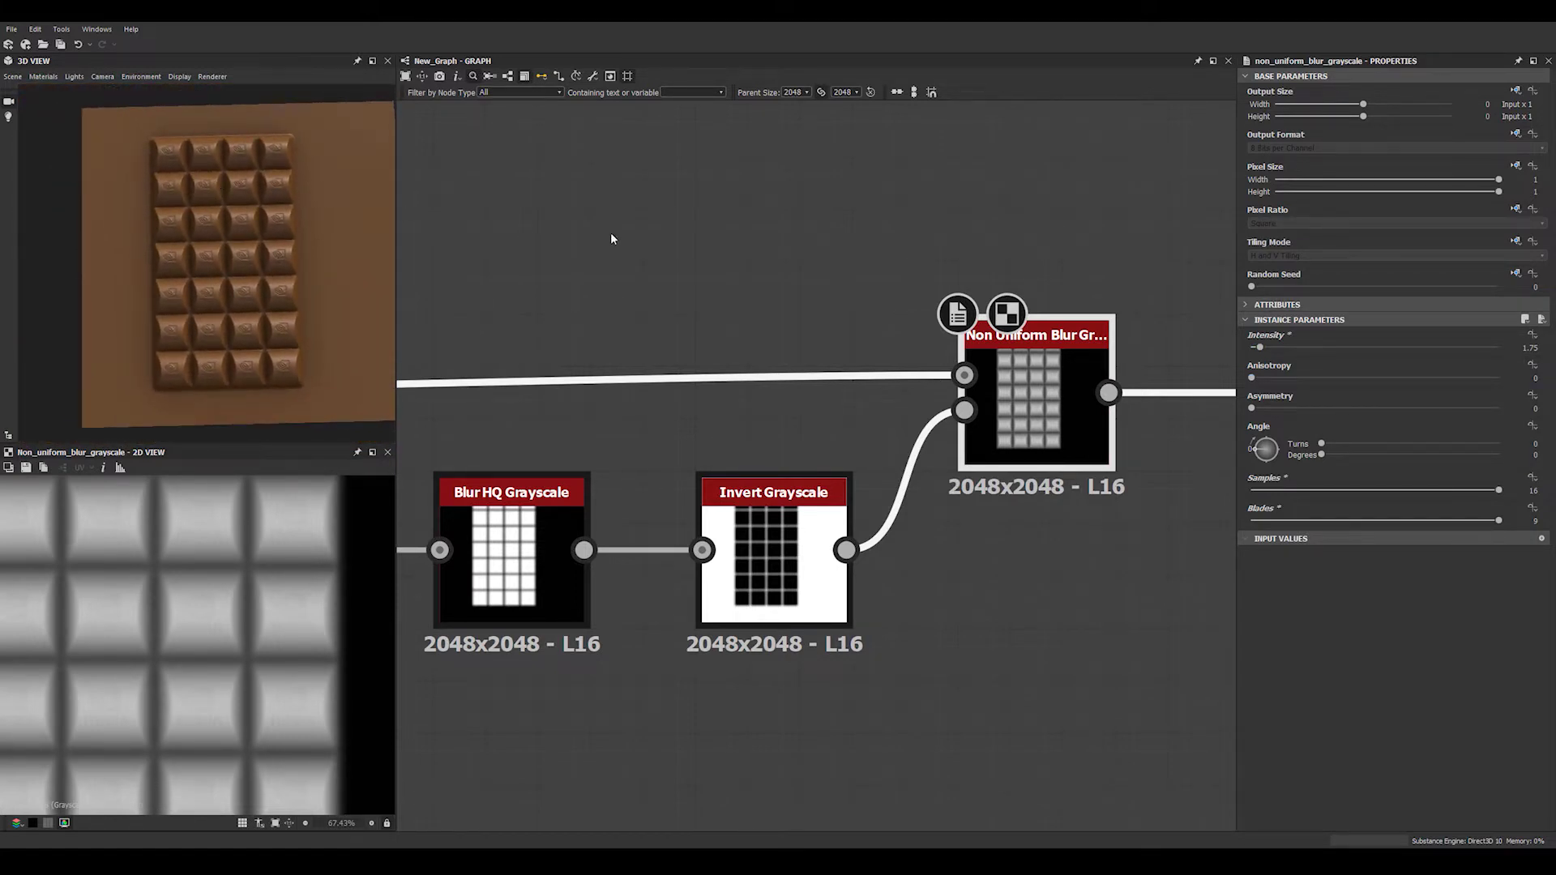
{"action": "scroll", "coordinate": [619, 199], "scroll_direction": "down", "scroll_amount": 2}
{"action": "middle_click_drag", "start_coordinate": [650, 239], "coordinate": [861, 340]}
{"action": "scroll", "coordinate": [675, 328], "scroll_direction": "down", "scroll_amount": 2}
{"action": "scroll", "coordinate": [861, 340], "scroll_direction": "up", "scroll_amount": 2}
{"action": "left_click_drag", "start_coordinate": [162, 275], "coordinate": [222, 318]}
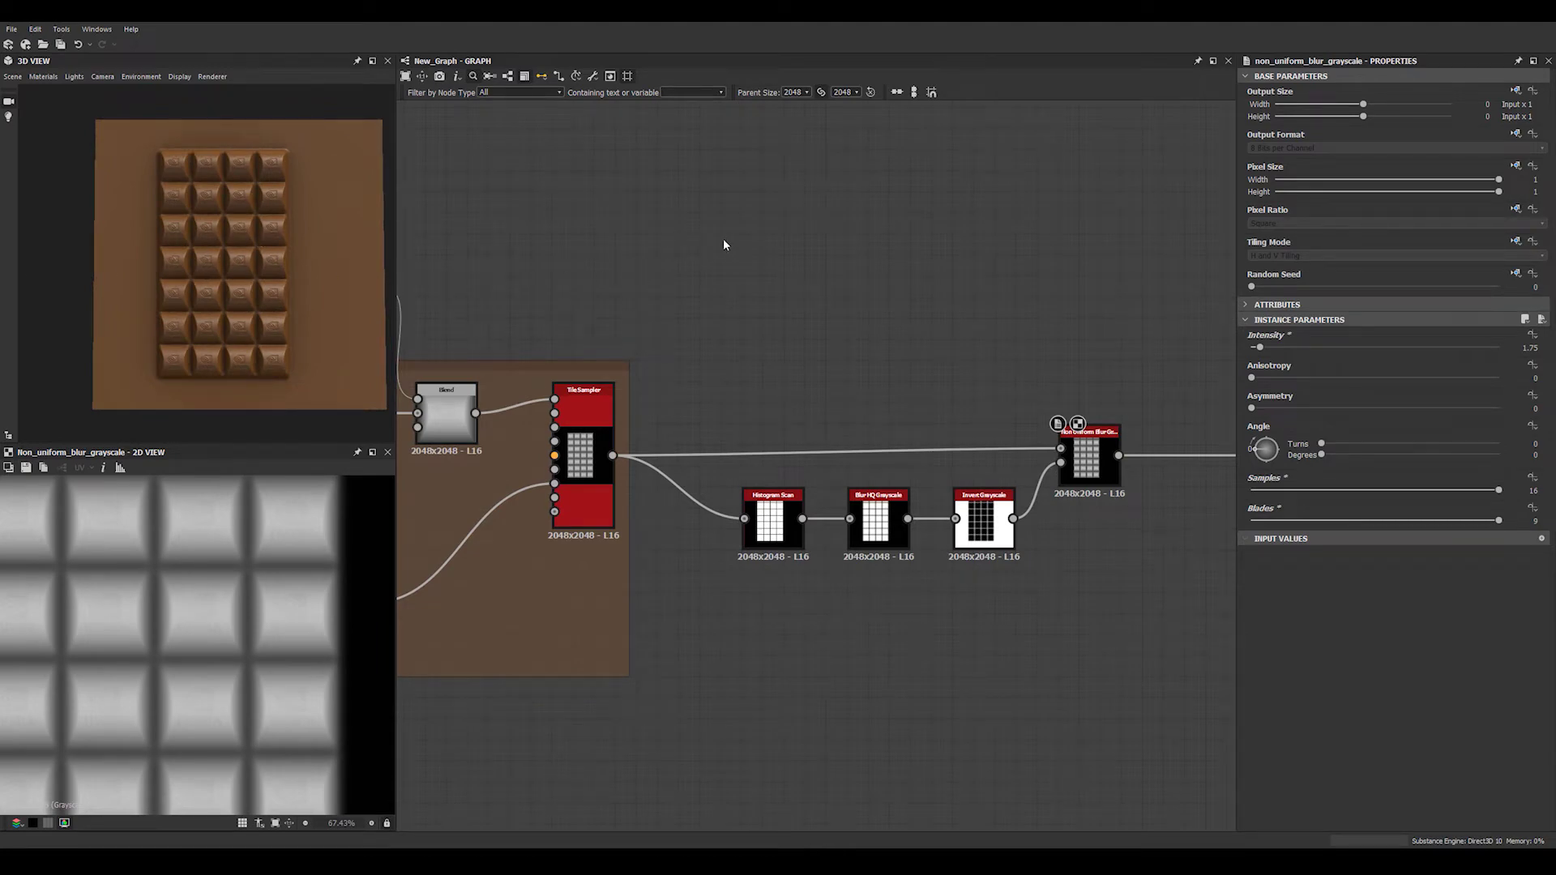
{"action": "middle_click_drag", "start_coordinate": [724, 244], "coordinate": [670, 243]}
{"action": "scroll", "coordinate": [694, 197], "scroll_direction": "up", "scroll_amount": 6}
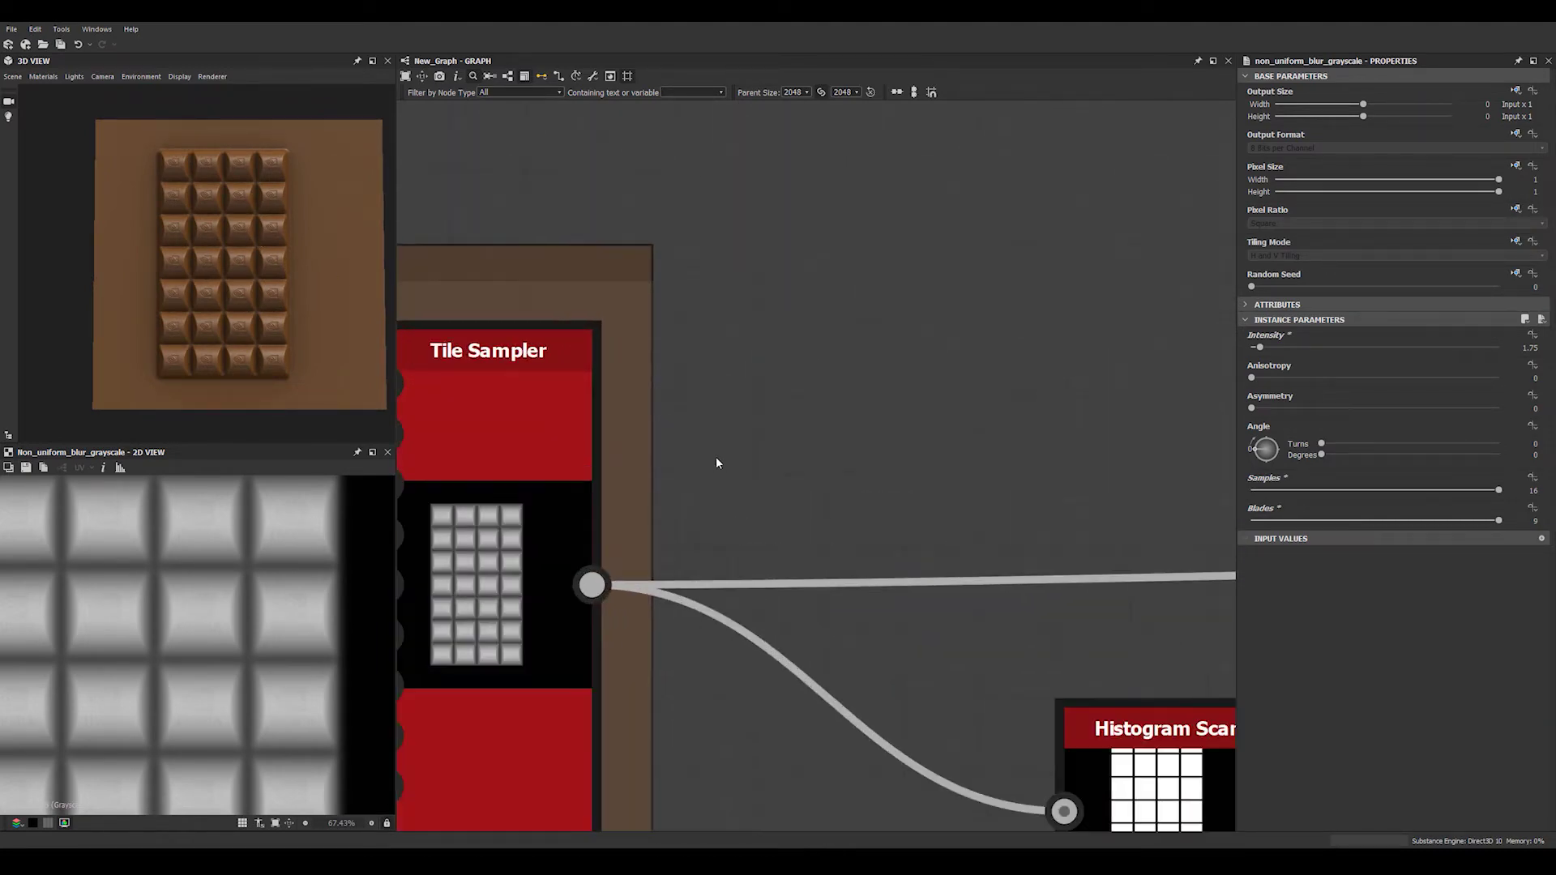
Duplicate the Histogram Scan that follows the Tile Sampler and place the copy above the existing blur mask branch
{"action": "middle_click_drag", "start_coordinate": [717, 463], "coordinate": [730, 268]}
{"action": "scroll", "coordinate": [725, 260], "scroll_direction": "down", "scroll_amount": 3}
{"action": "middle_click_drag", "start_coordinate": [809, 299], "coordinate": [672, 336]}
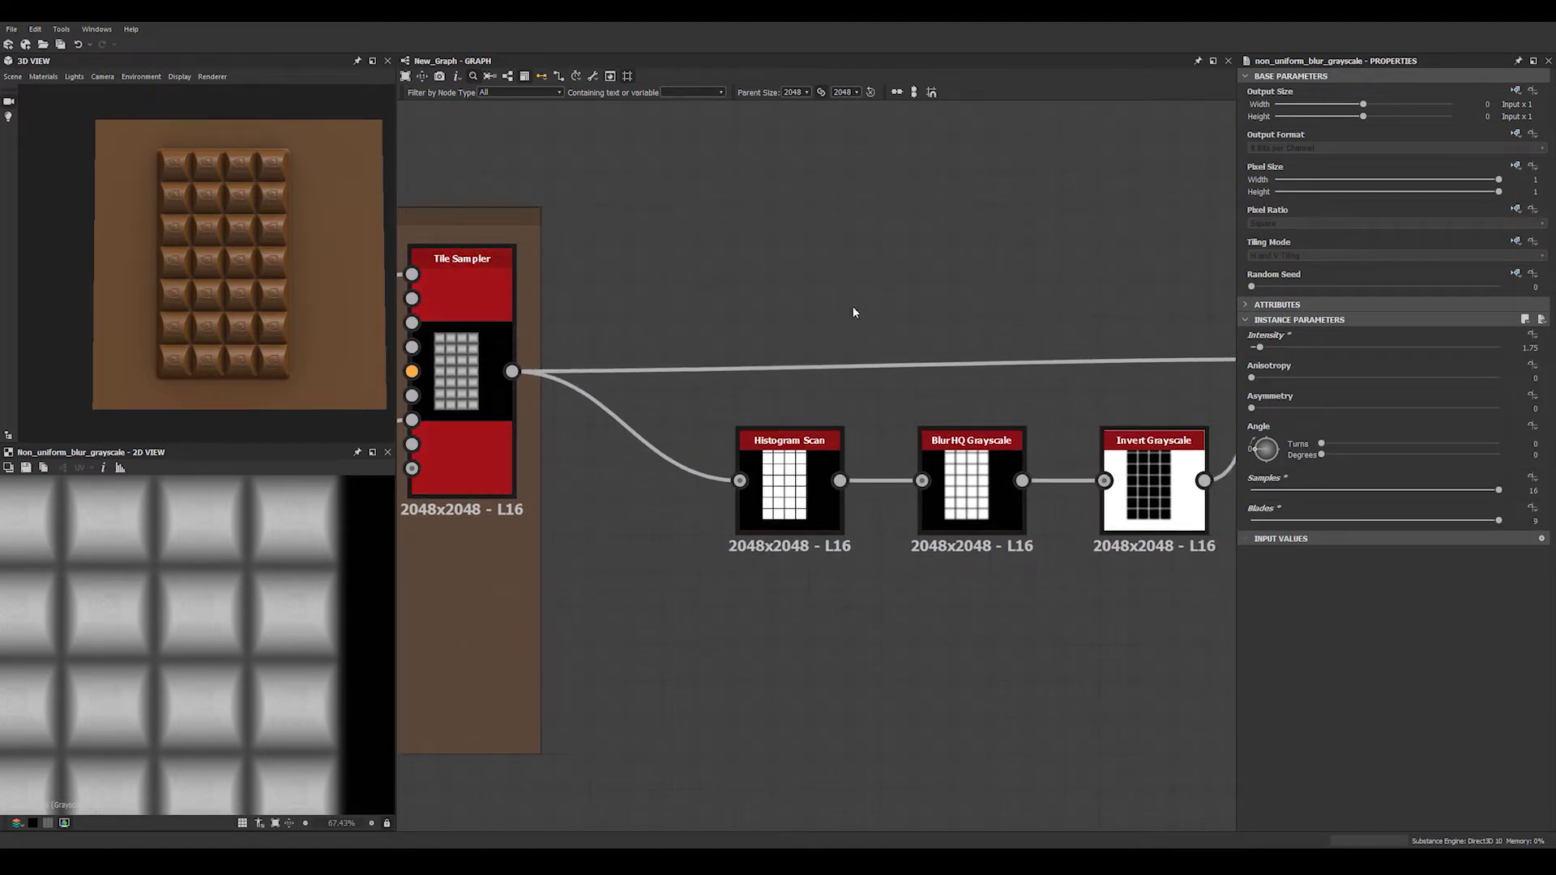
{"action": "middle_click_drag", "start_coordinate": [772, 309], "coordinate": [784, 368]}
{"action": "left_click", "coordinate": [798, 530]}
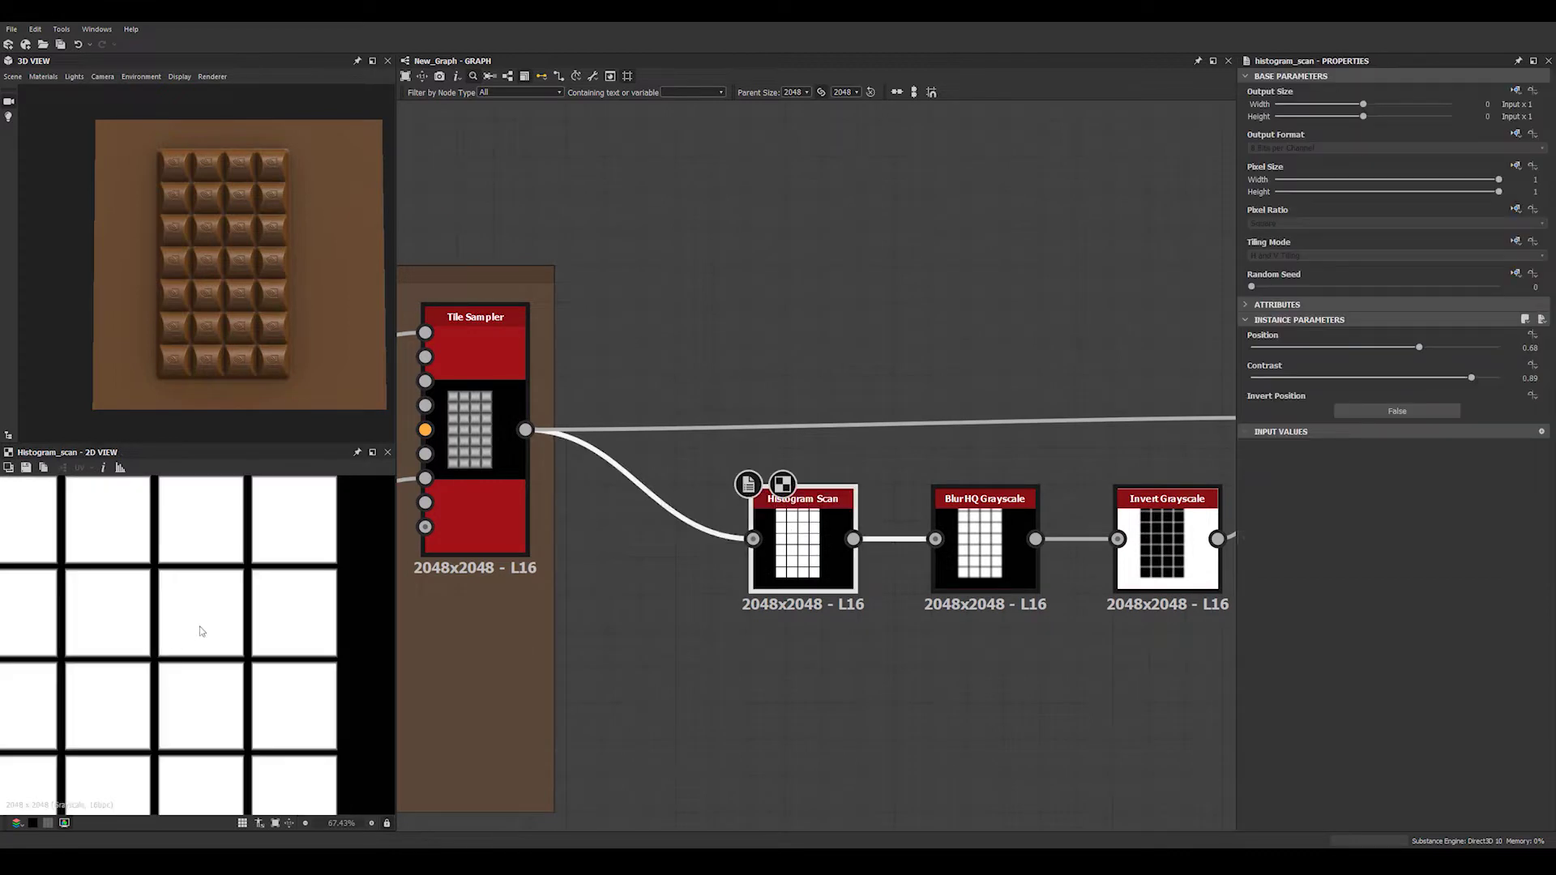
{"action": "middle_click_drag", "start_coordinate": [895, 355], "coordinate": [956, 493]}
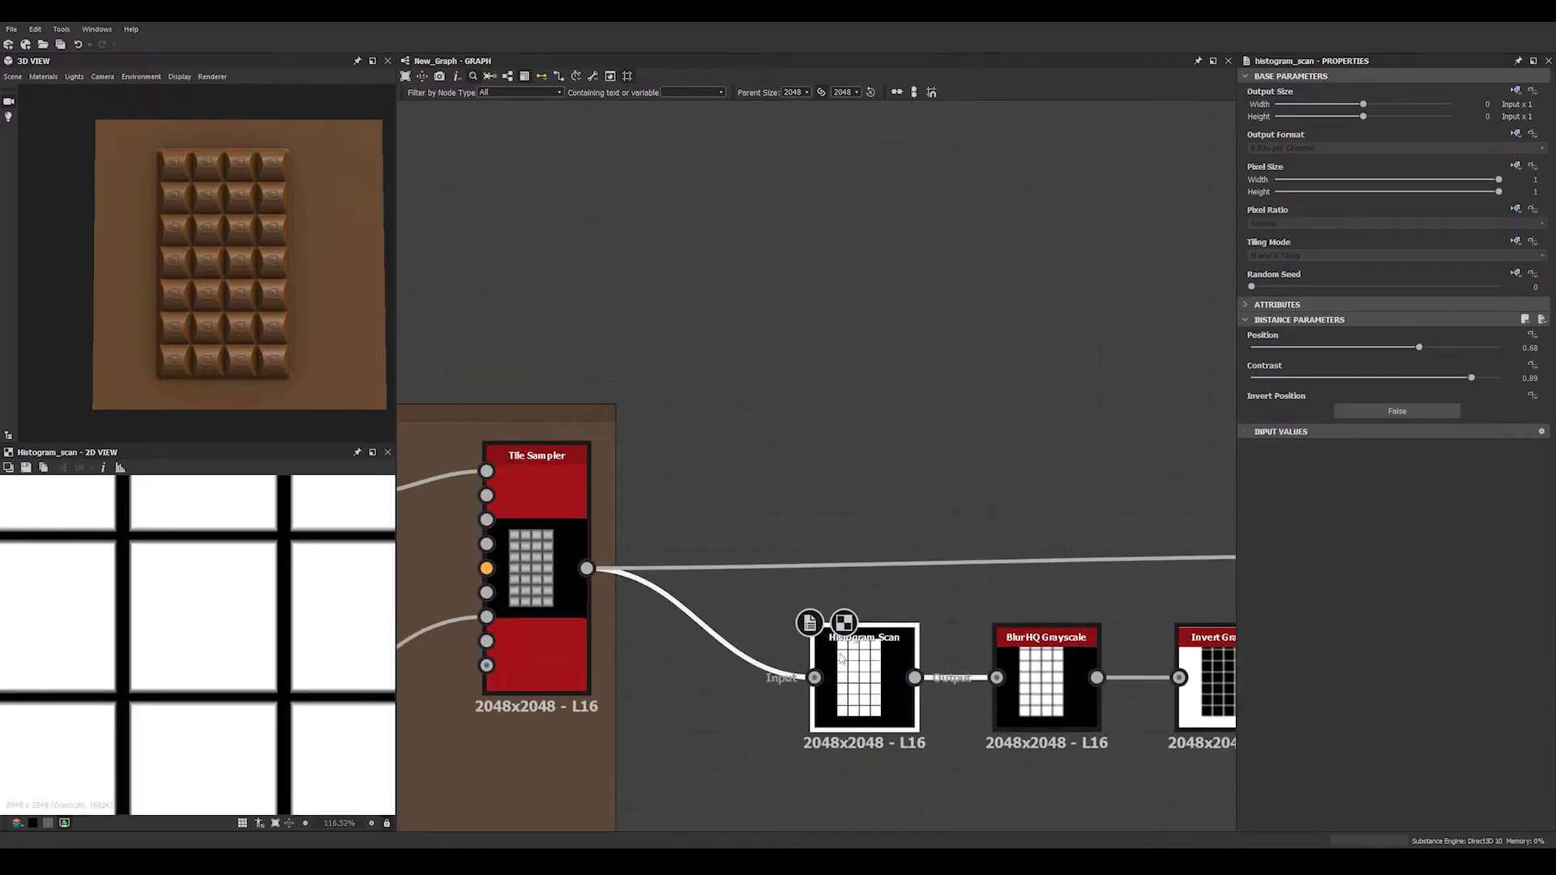
{"action": "key", "text": "ctrl+d"}
{"action": "left_click_drag", "start_coordinate": [856, 642], "coordinate": [801, 358]}
{"action": "scroll", "coordinate": [336, 531], "scroll_direction": "up", "scroll_amount": 3}
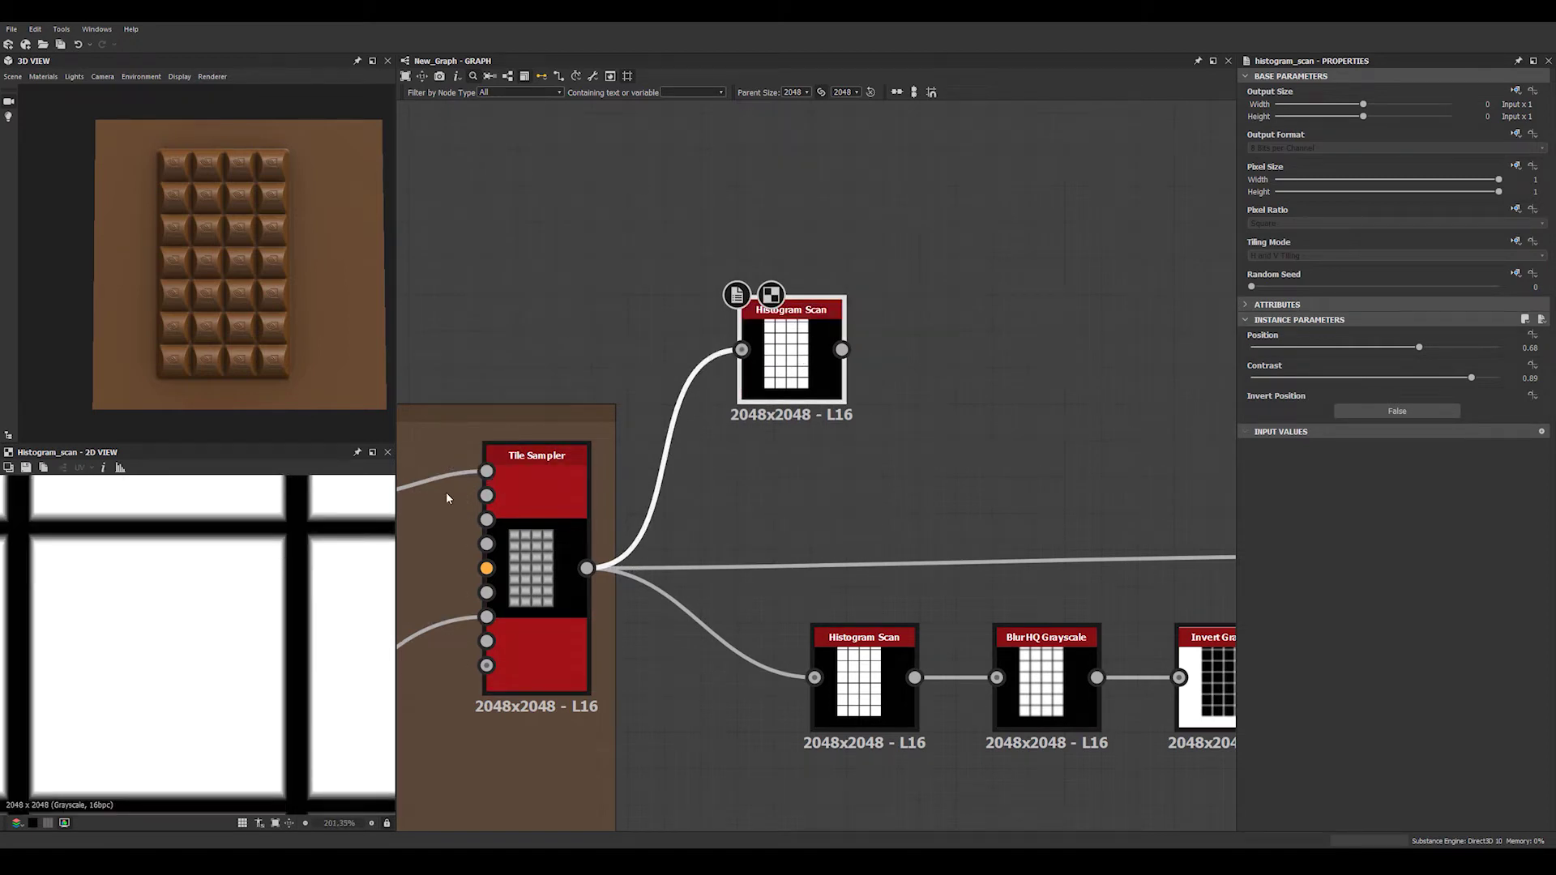
Set the duplicated Histogram Scan's position to 0.78 and contrast to 1, and check the tile gap lines up close
{"action": "left_click_drag", "start_coordinate": [1418, 346], "coordinate": [1447, 352]}
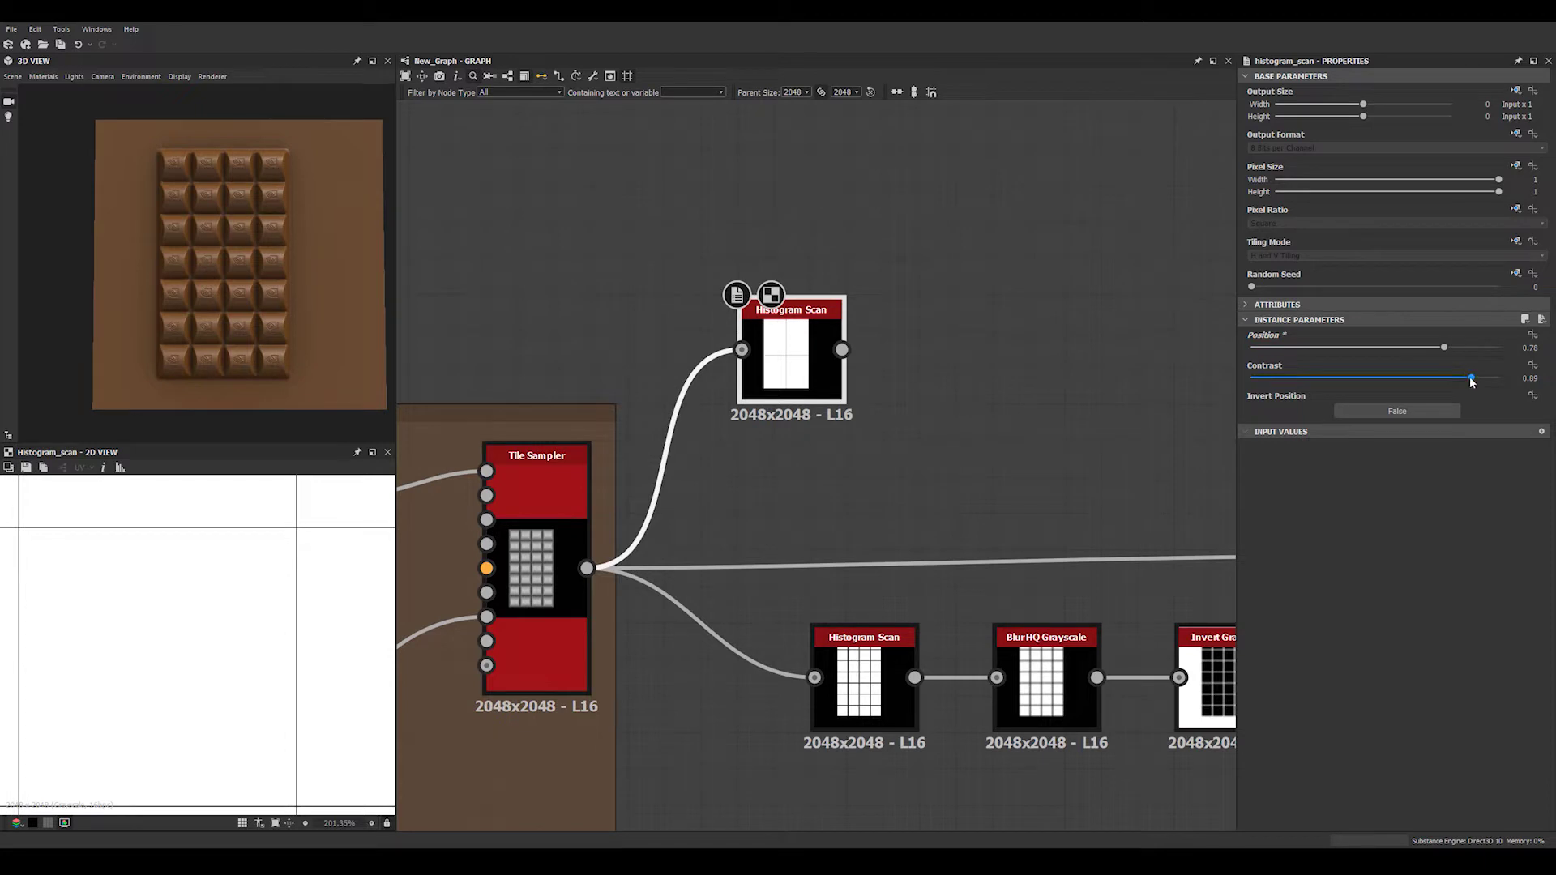
{"action": "scroll", "coordinate": [242, 559], "scroll_direction": "up", "scroll_amount": 6}
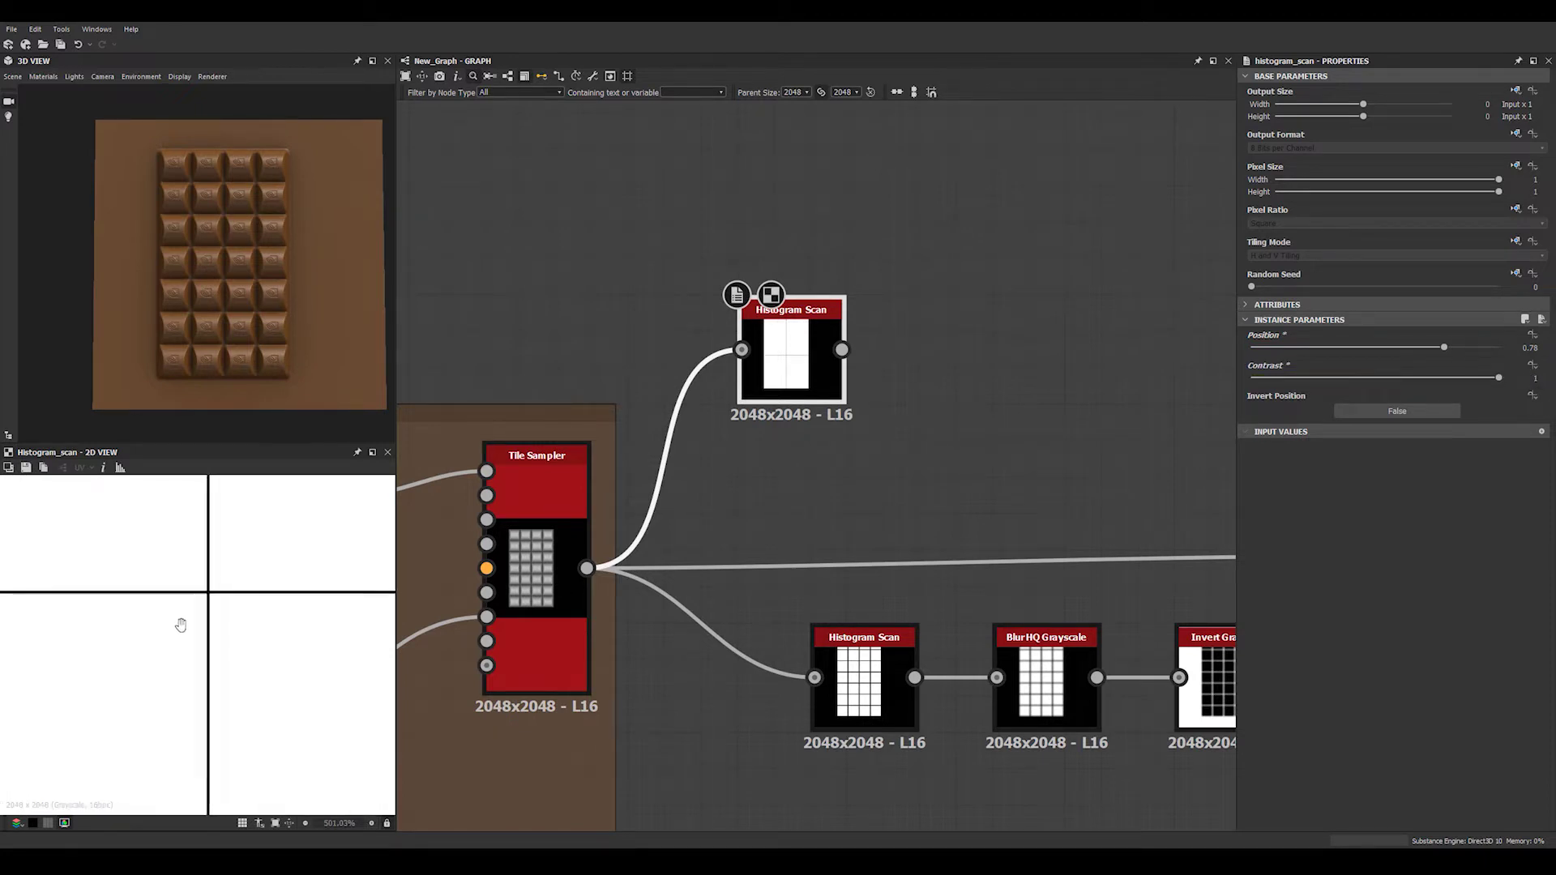
{"action": "middle_click_drag", "start_coordinate": [254, 556], "coordinate": [158, 607]}
{"action": "scroll", "coordinate": [158, 607], "scroll_direction": "up", "scroll_amount": 3}
Add a Flood Fill node after the duplicated Histogram Scan and check how it separates the tiles in the 2D view
{"action": "middle_click_drag", "start_coordinate": [908, 441], "coordinate": [780, 542]}
{"action": "key", "text": "space"}
{"action": "type", "text": "flood"}
{"action": "key", "text": "Return"}
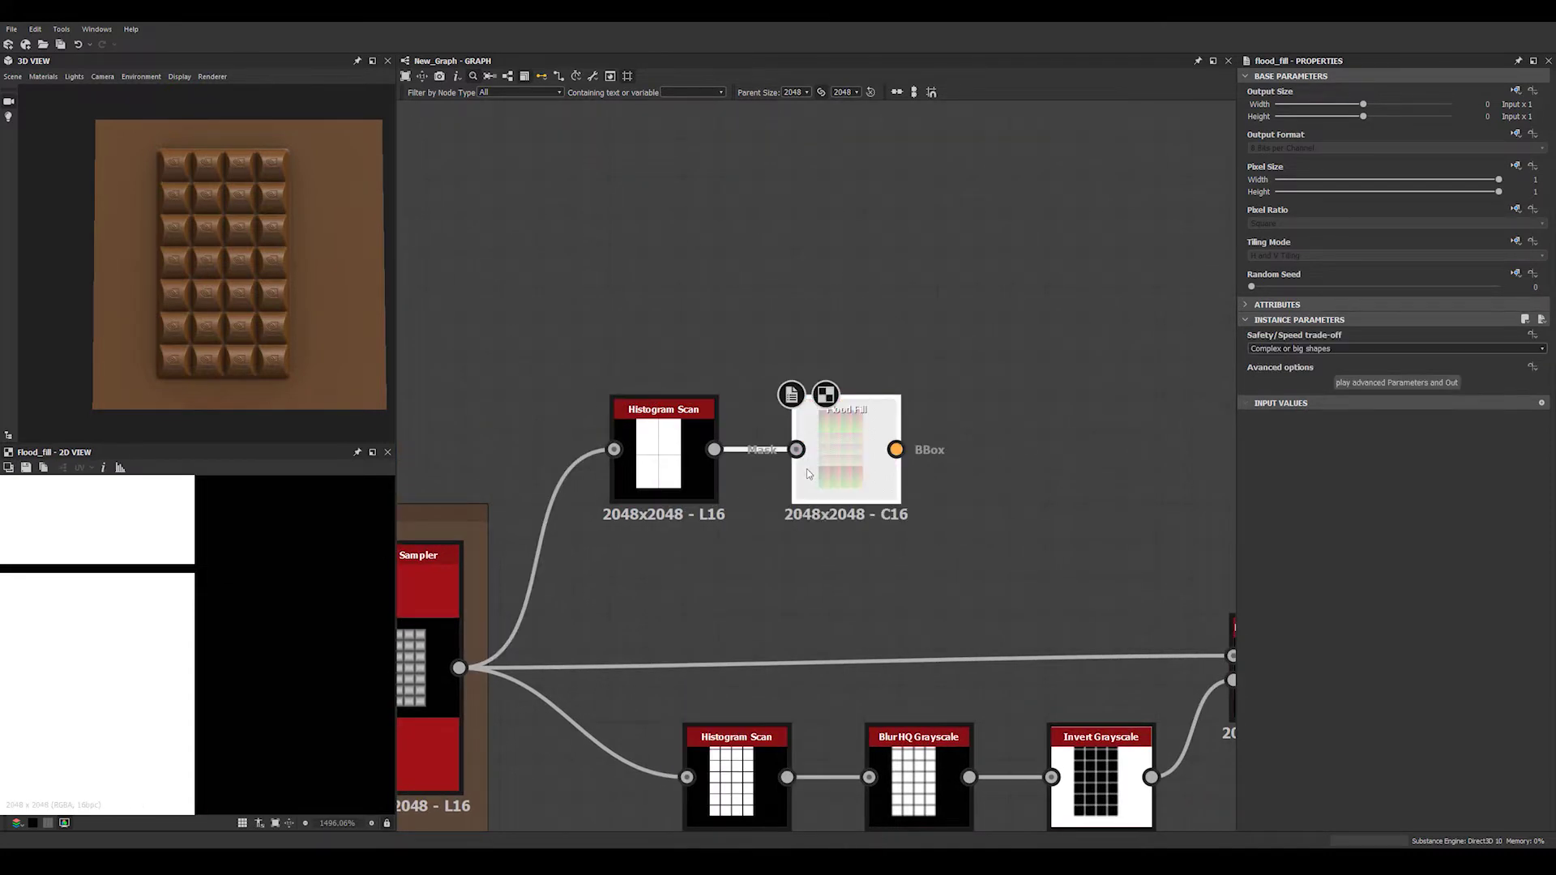
{"action": "scroll", "coordinate": [140, 615], "scroll_direction": "down", "scroll_amount": 10}
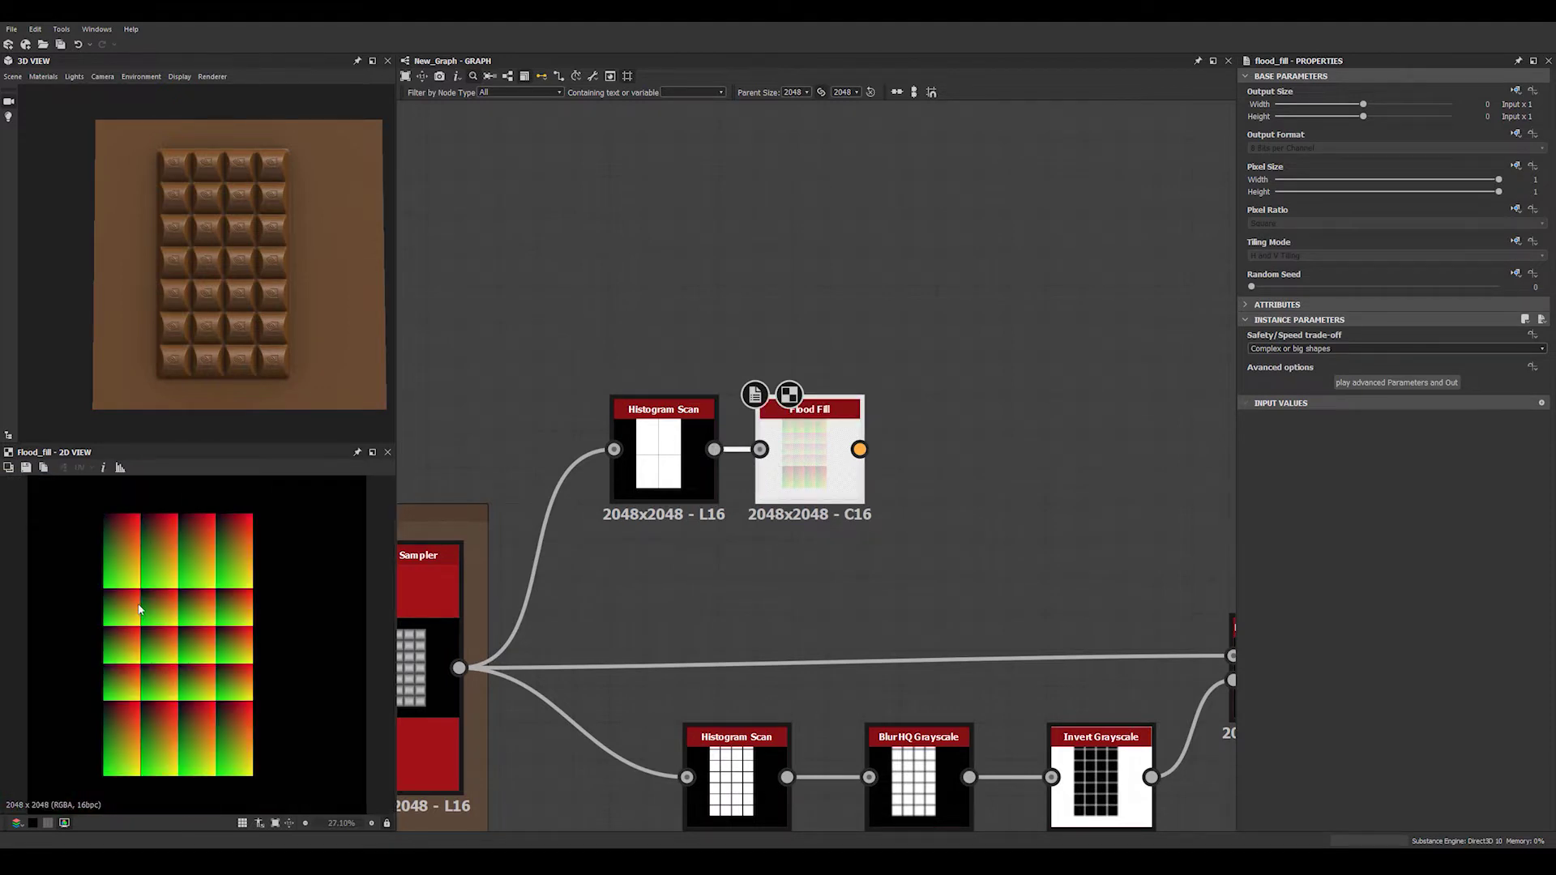
{"action": "scroll", "coordinate": [139, 609], "scroll_direction": "up", "scroll_amount": 5}
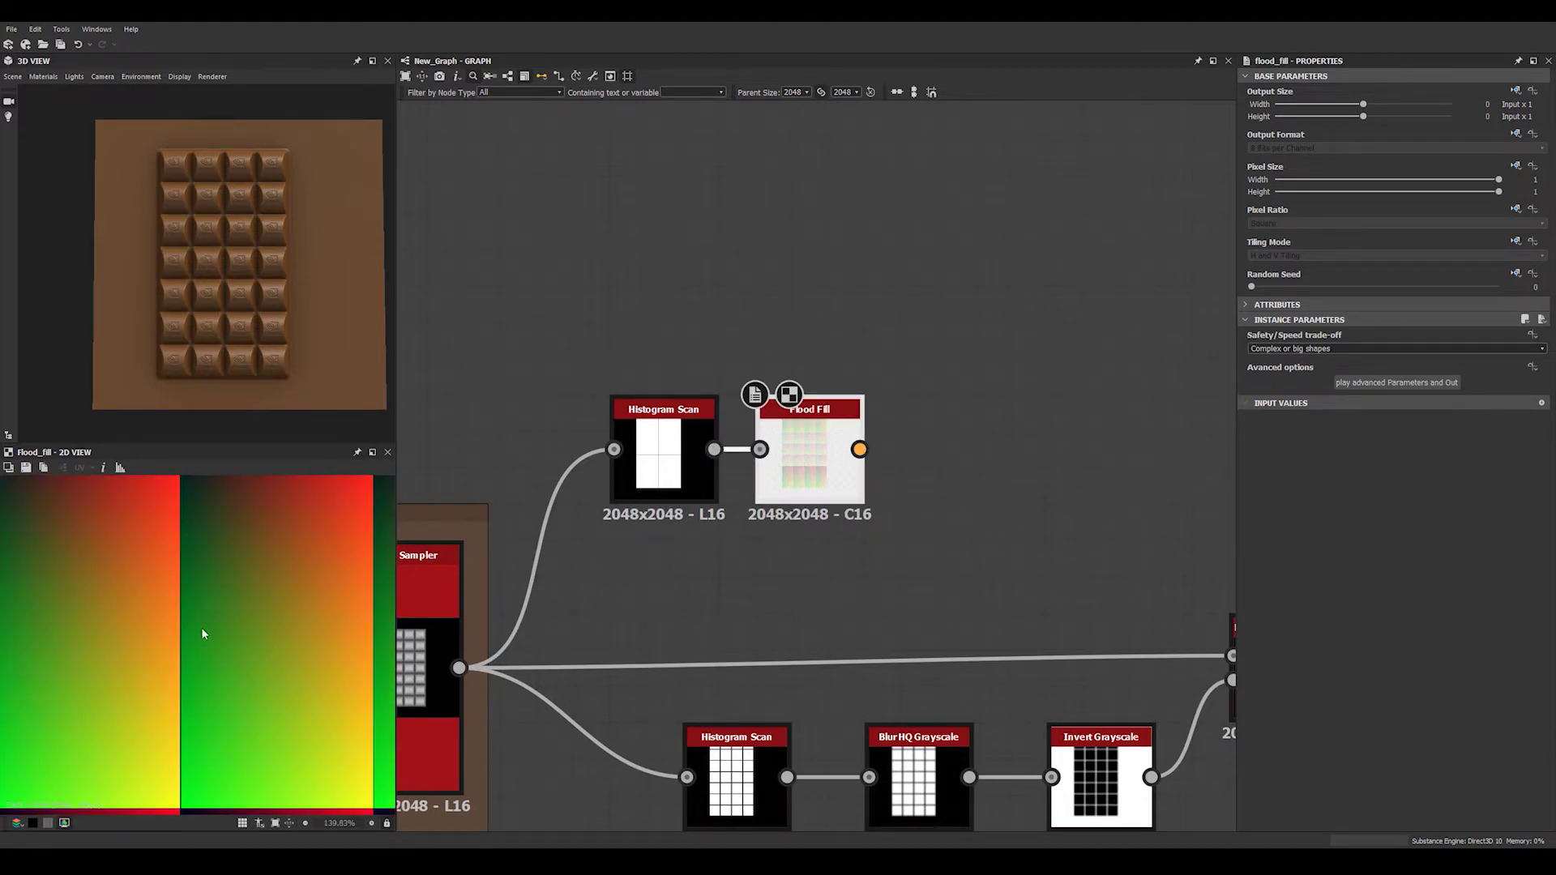
{"action": "scroll", "coordinate": [214, 656], "scroll_direction": "down", "scroll_amount": 1}
{"action": "scroll", "coordinate": [662, 495], "scroll_direction": "up", "scroll_amount": 3}
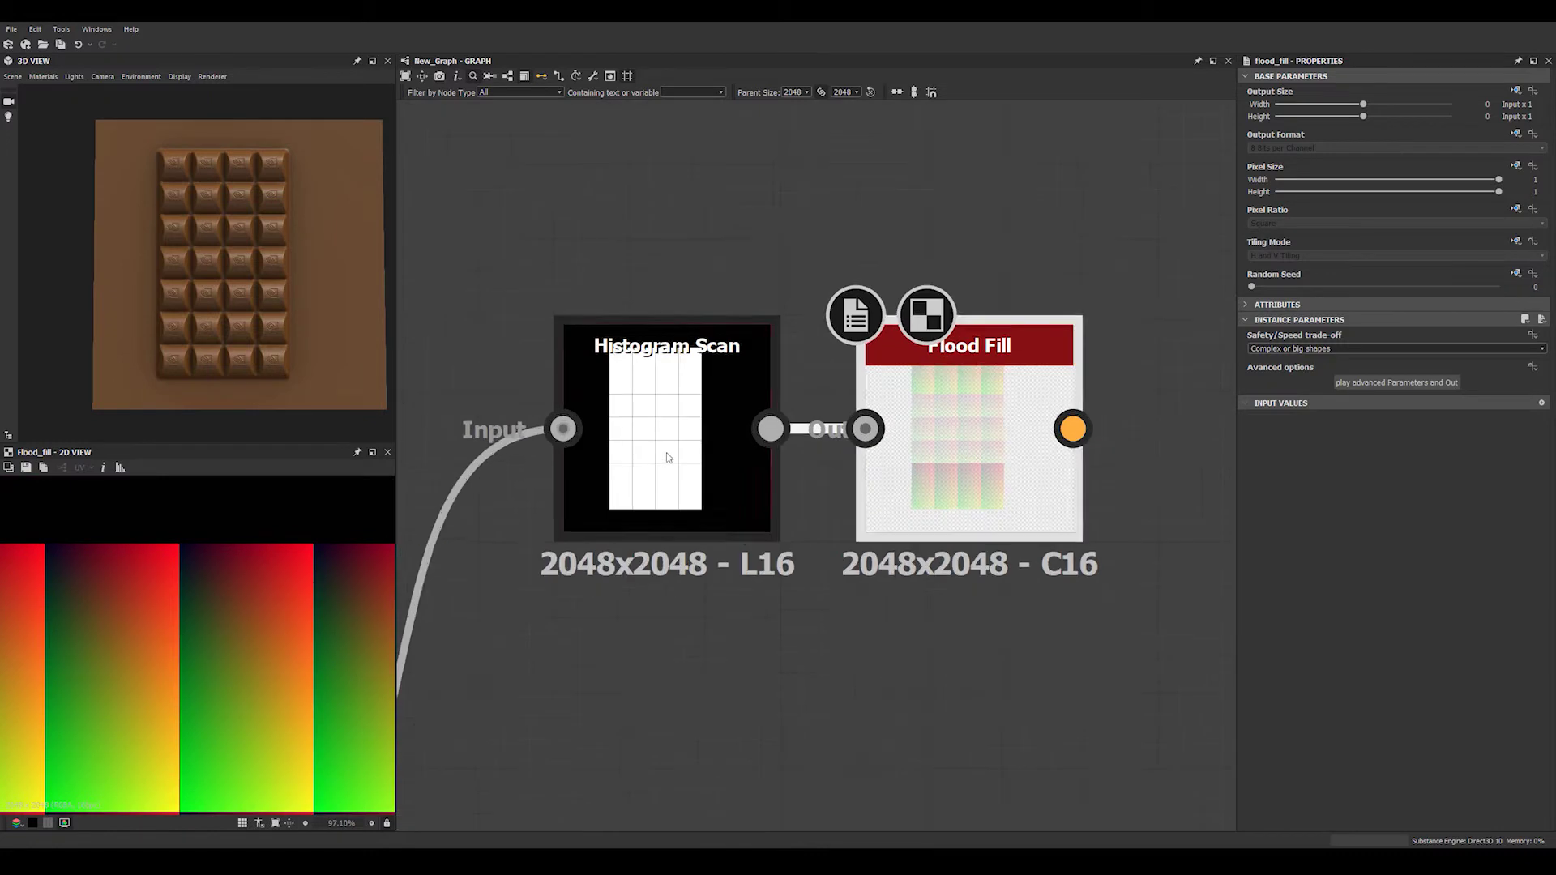
Lower the duplicated Histogram Scan's position very slightly, keeping it around 0.78, and preview the Flood Fill's tile separation again
{"action": "left_click", "coordinate": [665, 457]}
{"action": "double_click", "coordinate": [654, 471]}
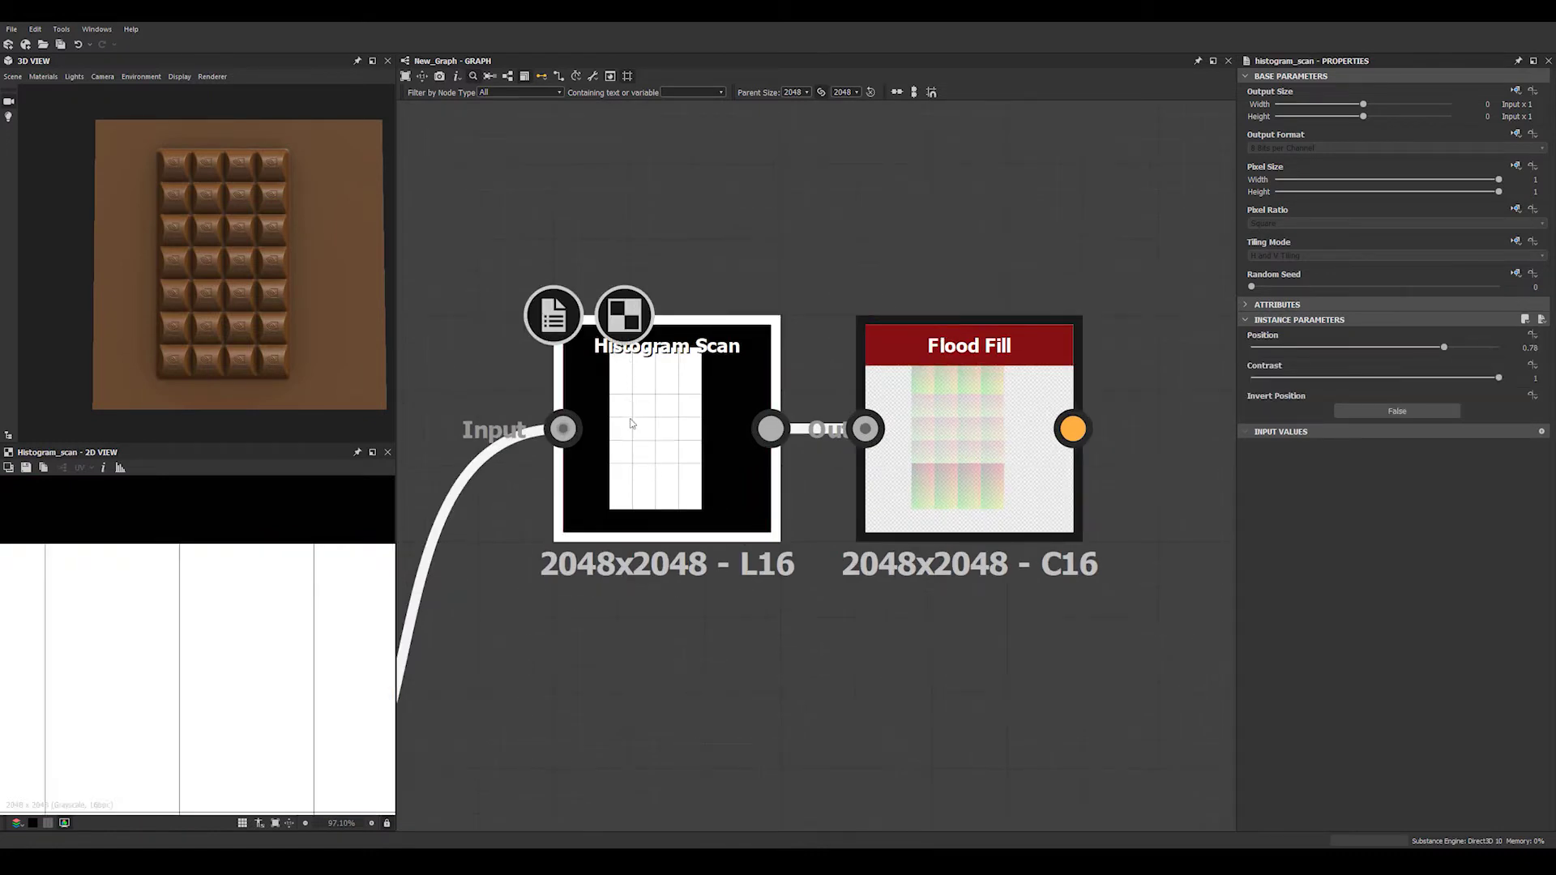
{"action": "scroll", "coordinate": [631, 423], "scroll_direction": "down", "scroll_amount": 2}
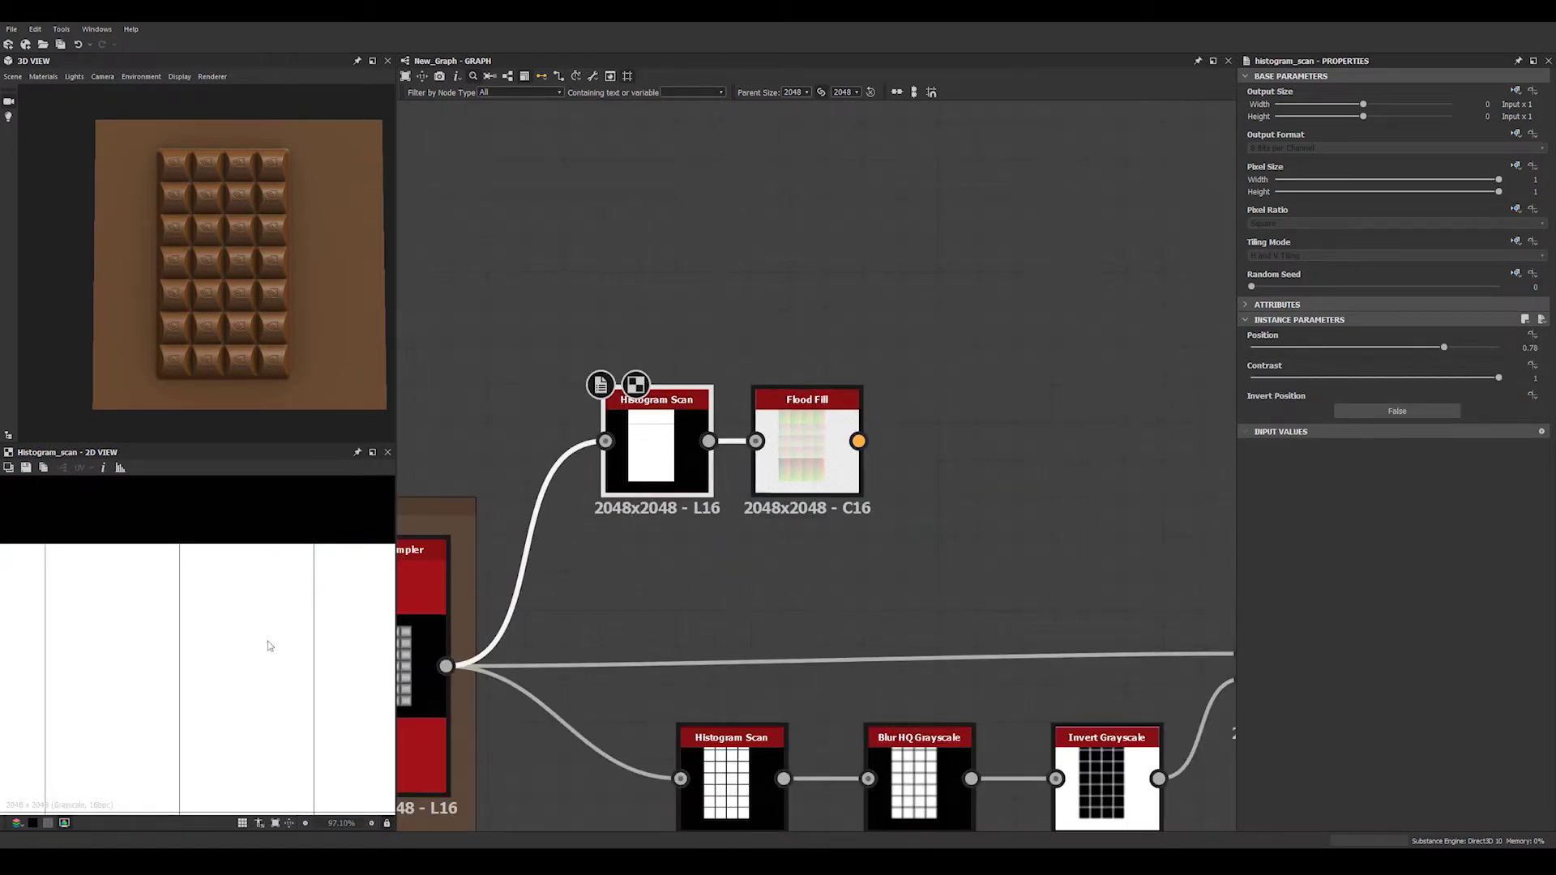
{"action": "scroll", "coordinate": [371, 625], "scroll_direction": "up", "scroll_amount": 3}
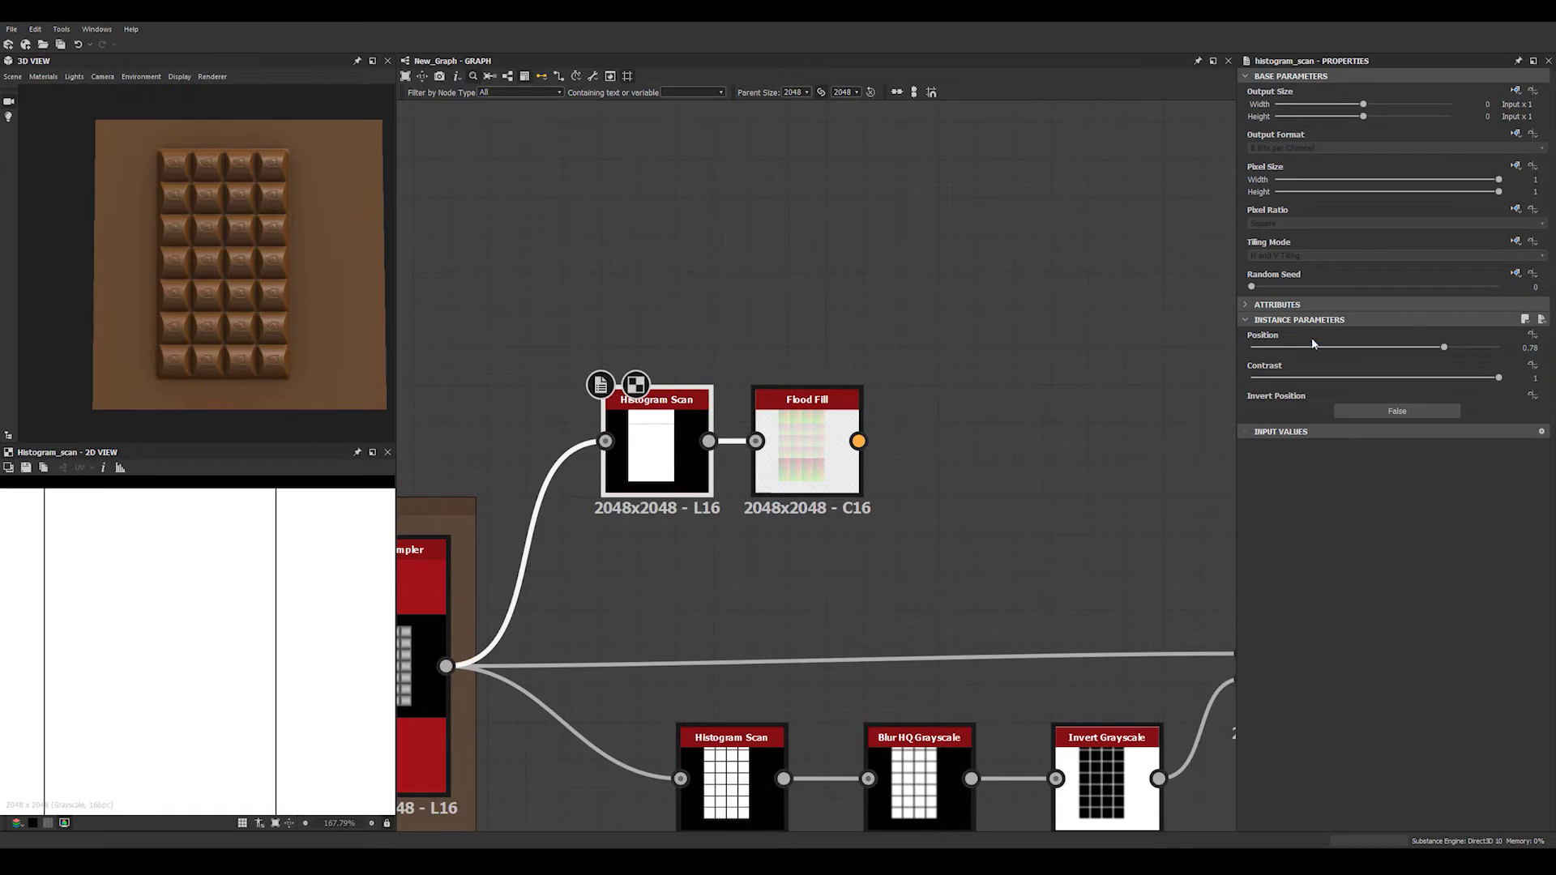
{"action": "left_click_drag", "start_coordinate": [1436, 348], "coordinate": [1440, 347]}
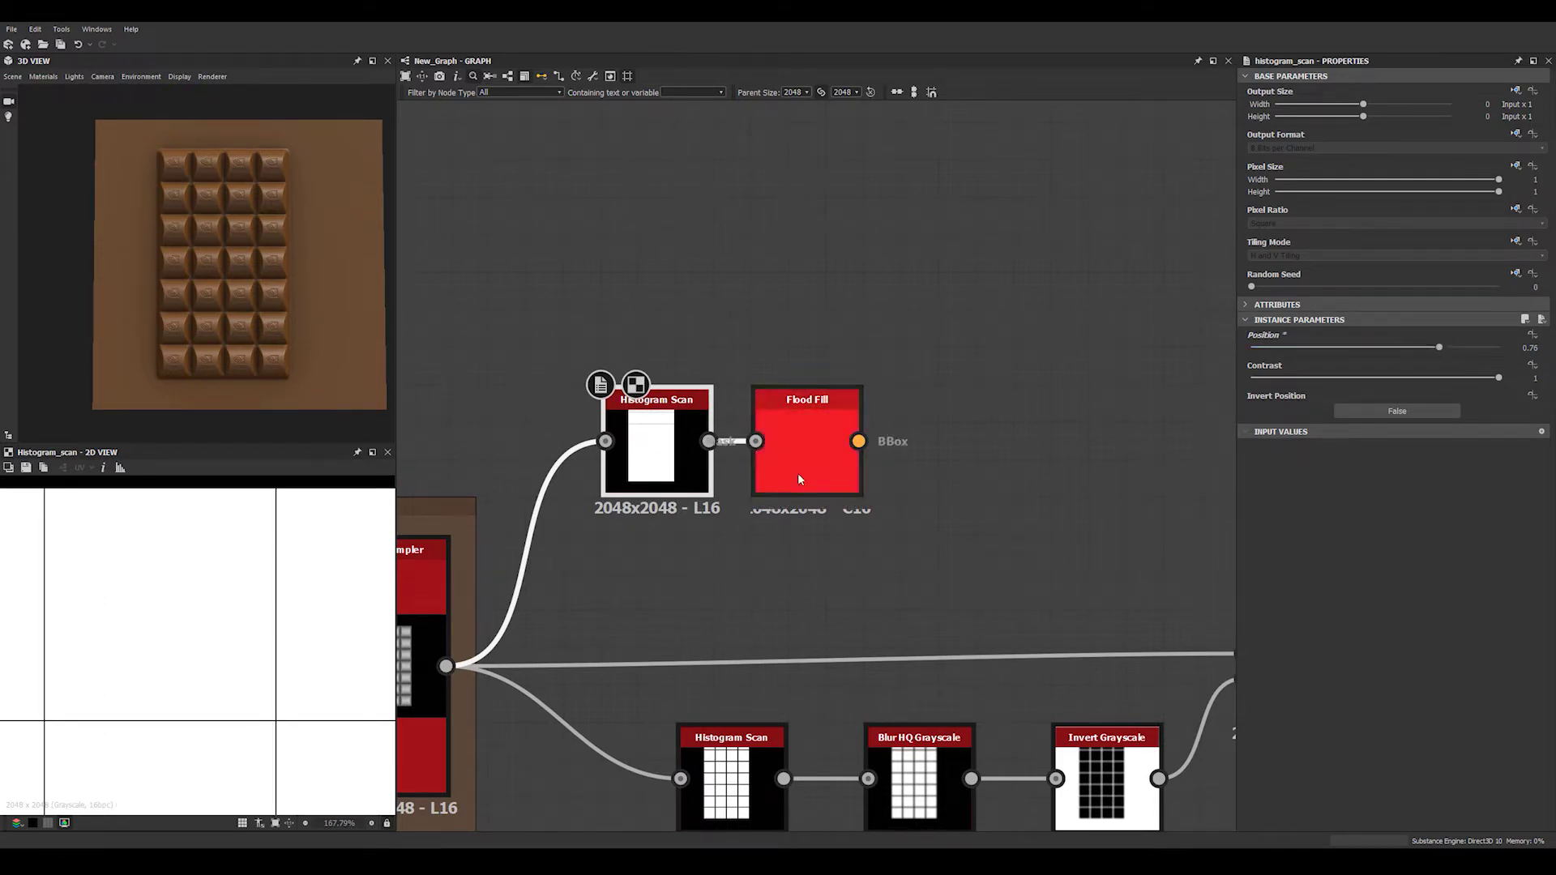
{"action": "double_click", "coordinate": [799, 447]}
{"action": "scroll", "coordinate": [209, 593], "scroll_direction": "down", "scroll_amount": 5}
{"action": "scroll", "coordinate": [222, 760], "scroll_direction": "up", "scroll_amount": 1}
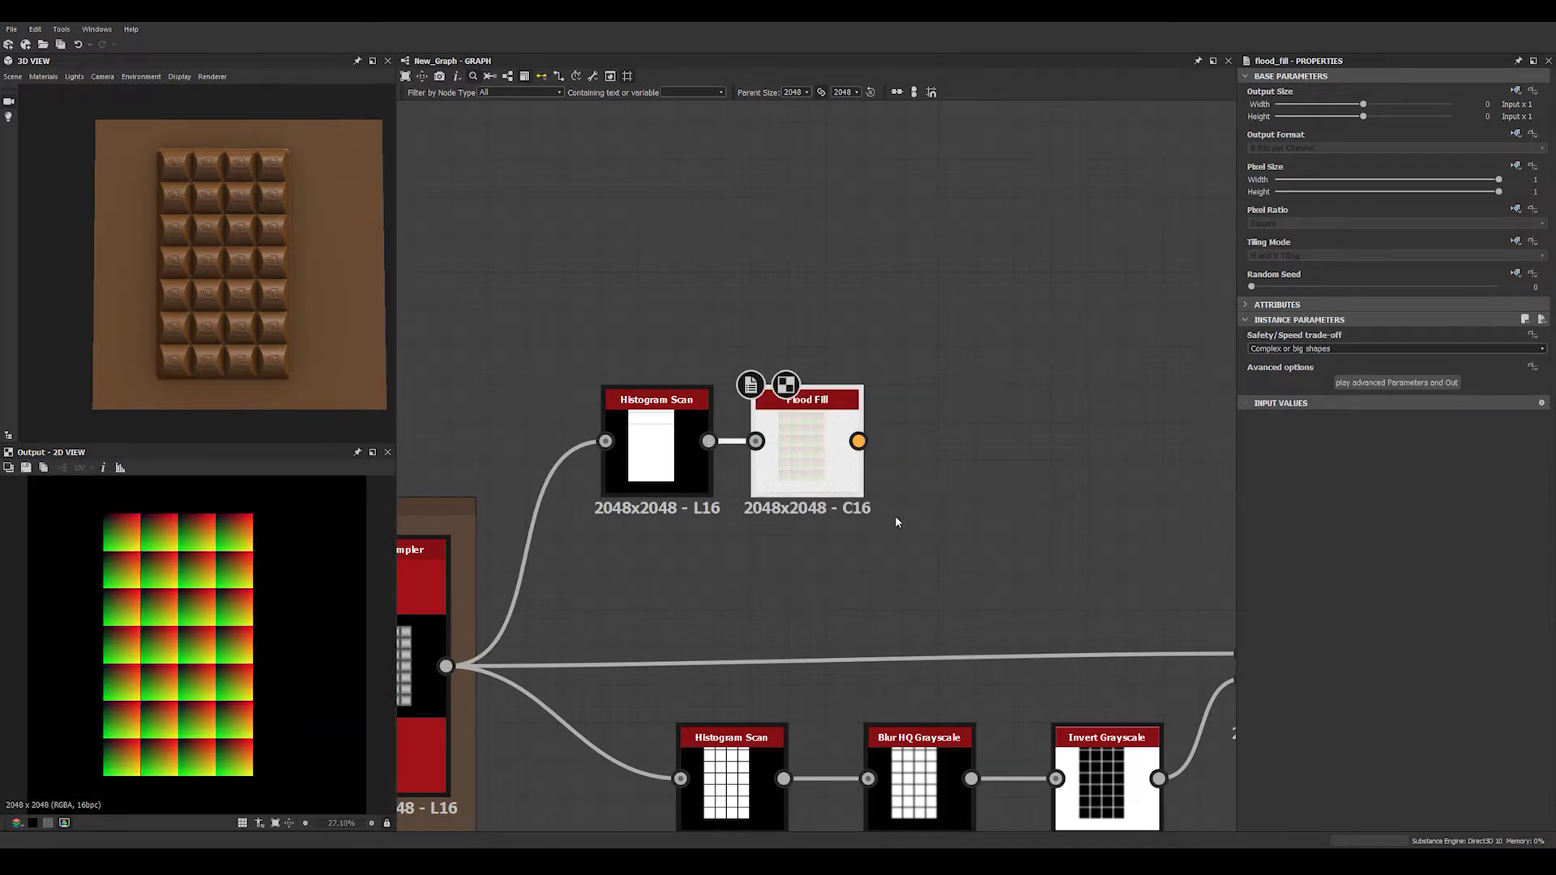
Add a Flood Fill to Grayscale node fed by the Flood Fill
{"action": "middle_click_drag", "start_coordinate": [813, 463], "coordinate": [708, 491]}
{"action": "key", "text": "space"}
{"action": "type", "text": "floo"}
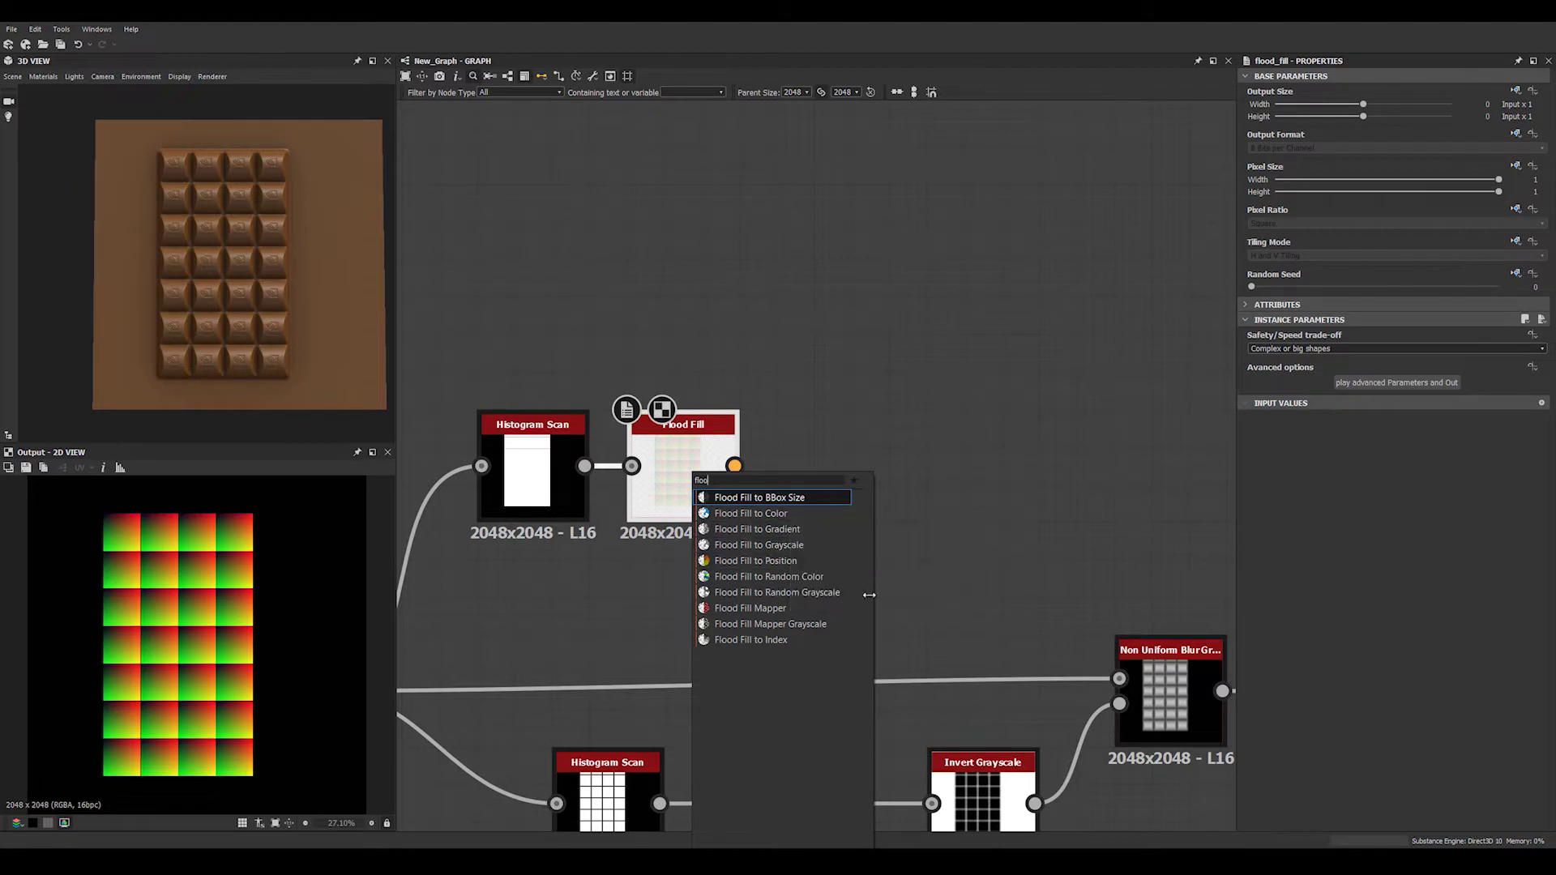
{"action": "left_click", "coordinate": [823, 550]}
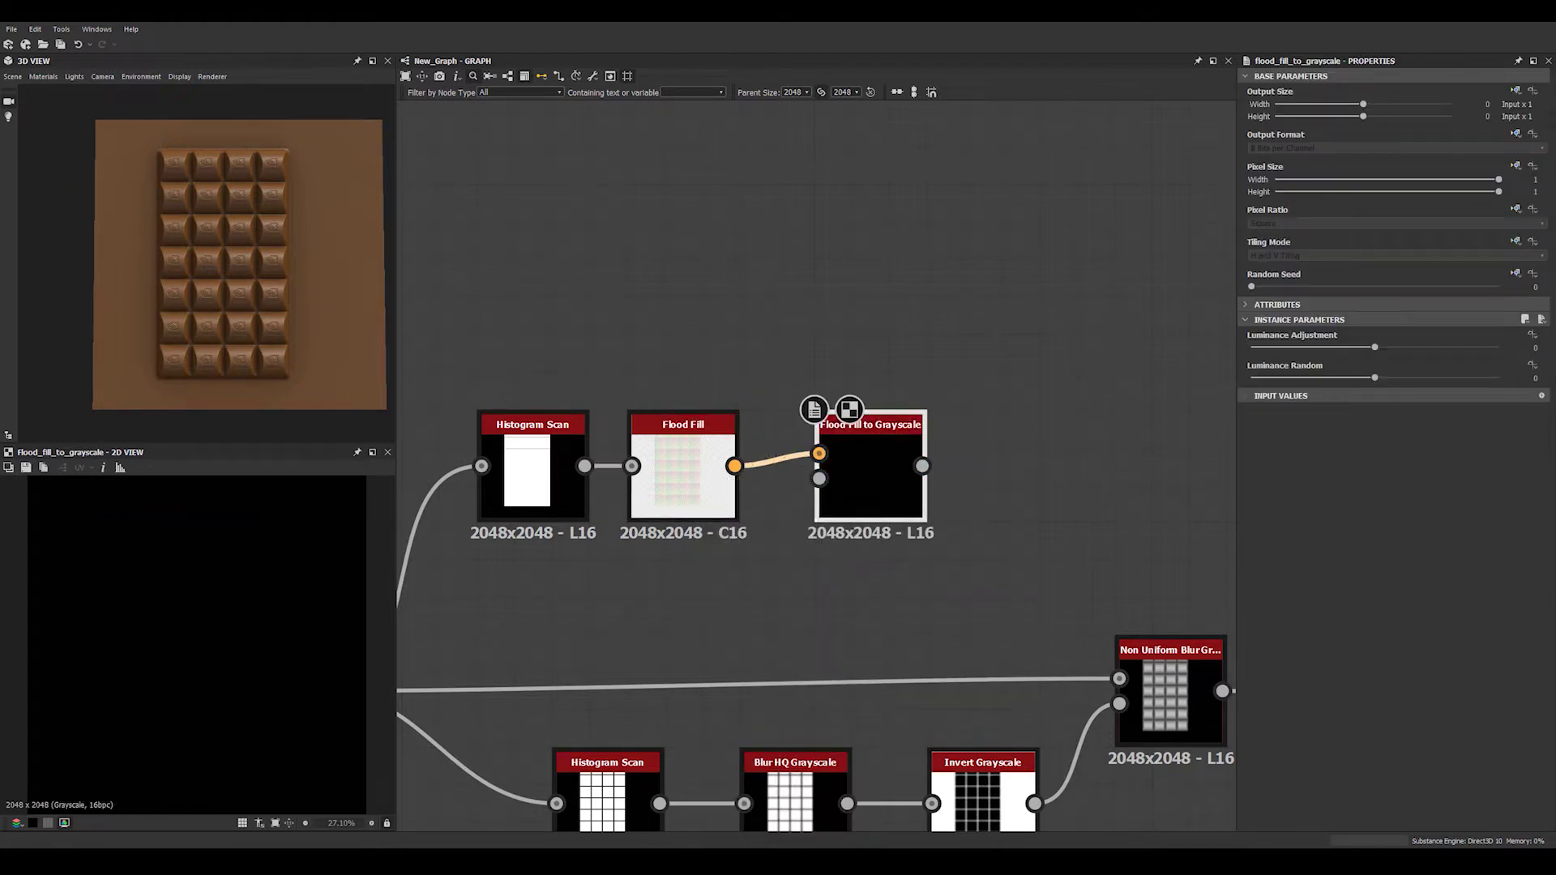
{"action": "scroll", "coordinate": [878, 478], "scroll_direction": "down", "scroll_amount": 5}
{"action": "scroll", "coordinate": [893, 468], "scroll_direction": "up", "scroll_amount": 5}
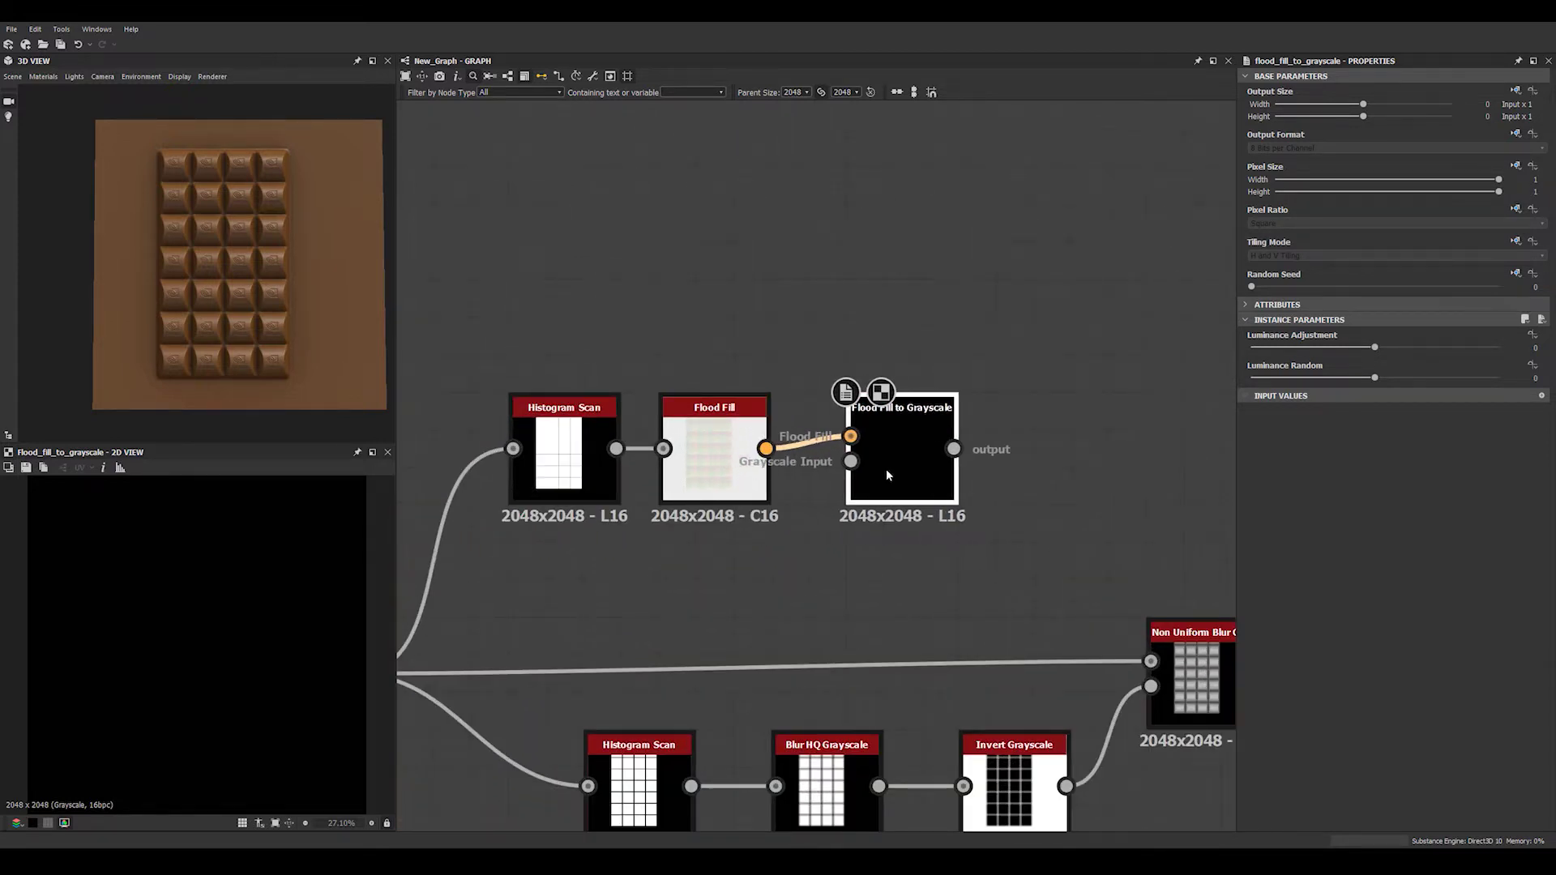
Add a Shape node above the Flood Fill branch, using the Disc pattern at scale 0.62
{"action": "scroll", "coordinate": [857, 487], "scroll_direction": "down", "scroll_amount": 3}
{"action": "scroll", "coordinate": [173, 597], "scroll_direction": "down", "scroll_amount": 3}
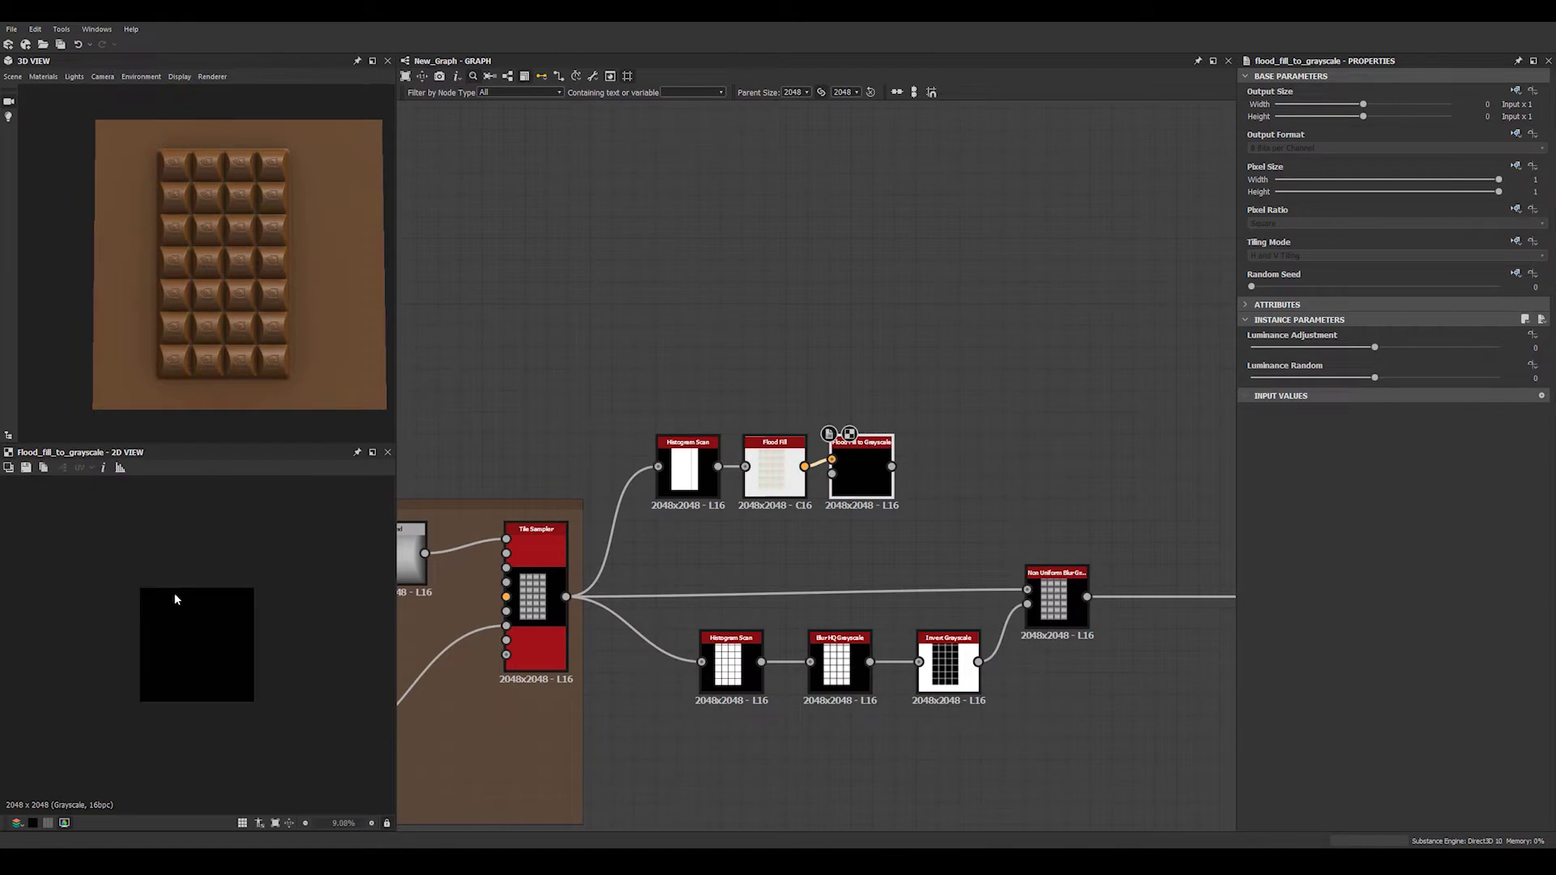
{"action": "key", "text": "space"}
{"action": "type", "text": "shape"}
{"action": "key", "text": "Return"}
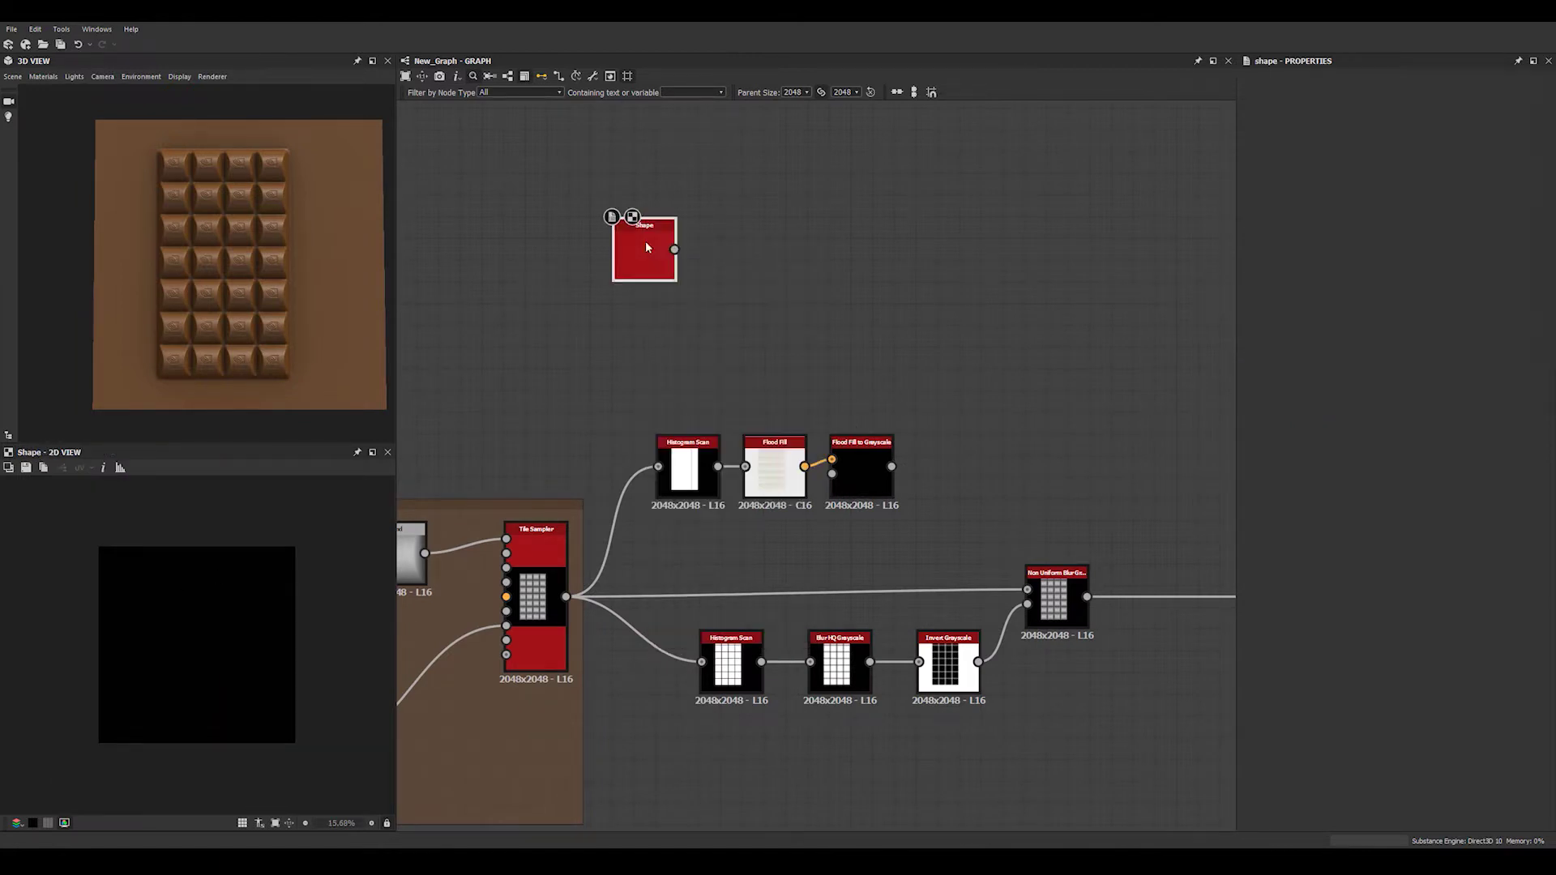
{"action": "left_click", "coordinate": [1280, 379]}
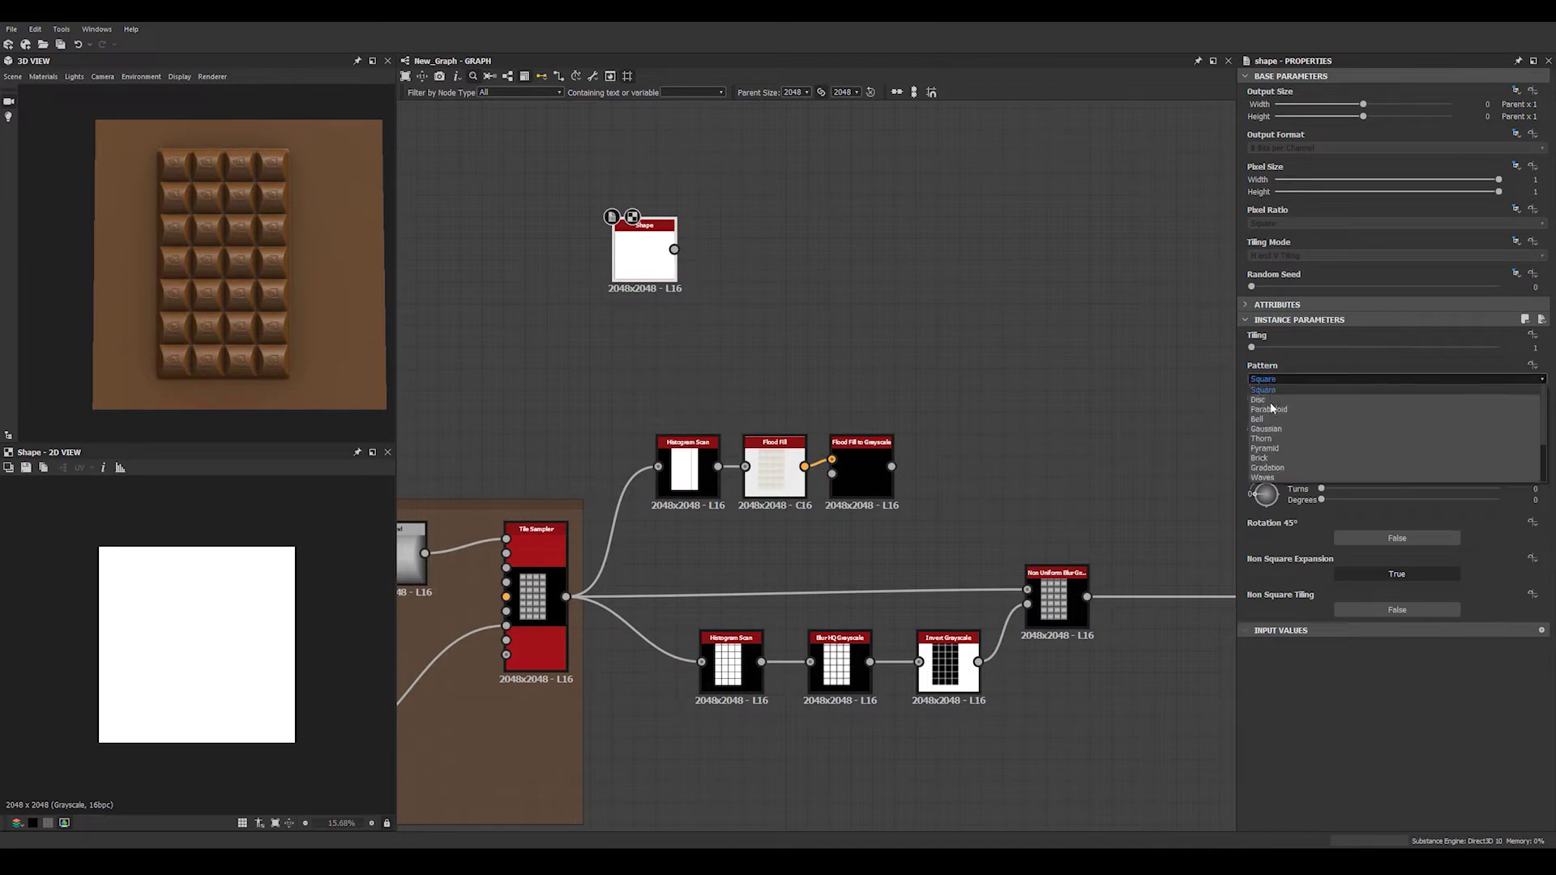
{"action": "left_click", "coordinate": [1380, 391]}
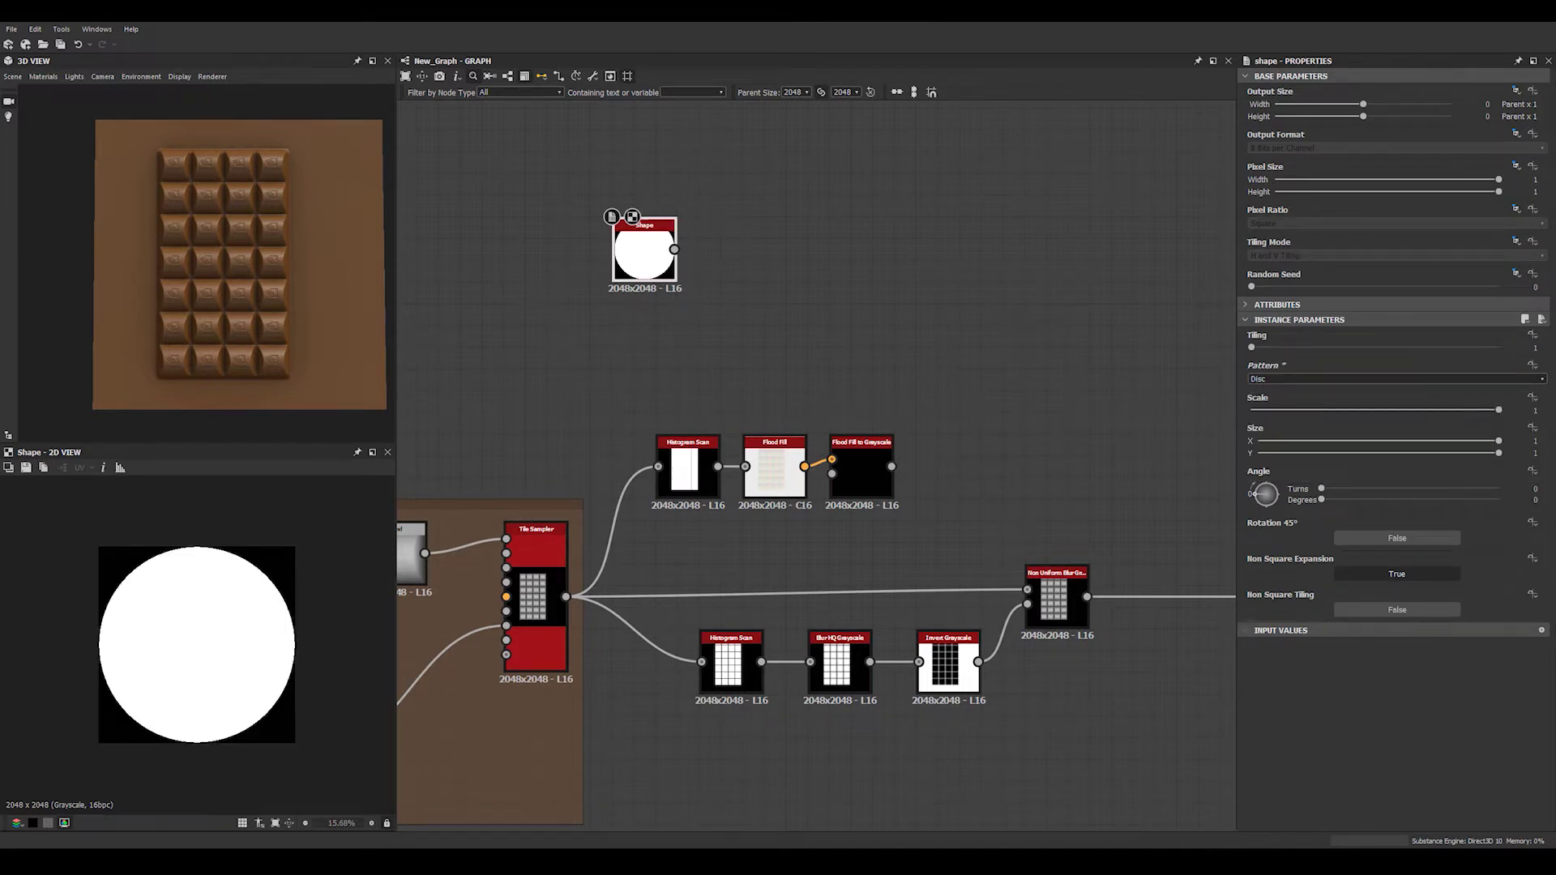
{"action": "left_click_drag", "start_coordinate": [1498, 410], "coordinate": [1394, 410]}
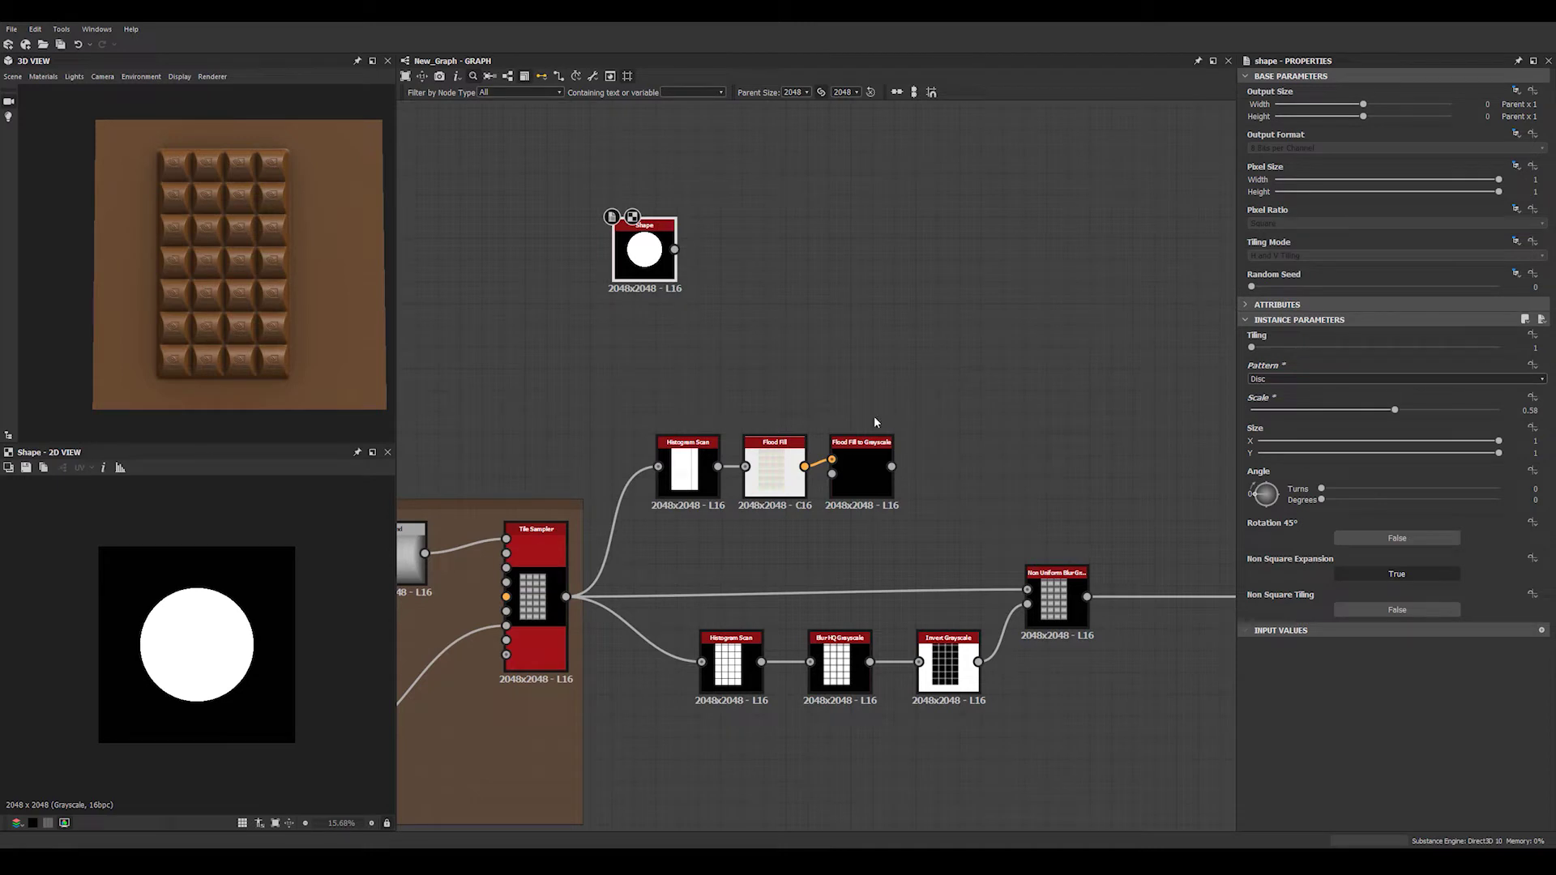
{"action": "left_click_drag", "start_coordinate": [1394, 410], "coordinate": [1404, 410]}
Add a Transformation 2D after the Shape, connect it to the Flood Fill to Grayscale's Grayscale Input, and compare the result with the Flood Fill
{"action": "scroll", "coordinate": [915, 335], "scroll_direction": "up", "scroll_amount": 2}
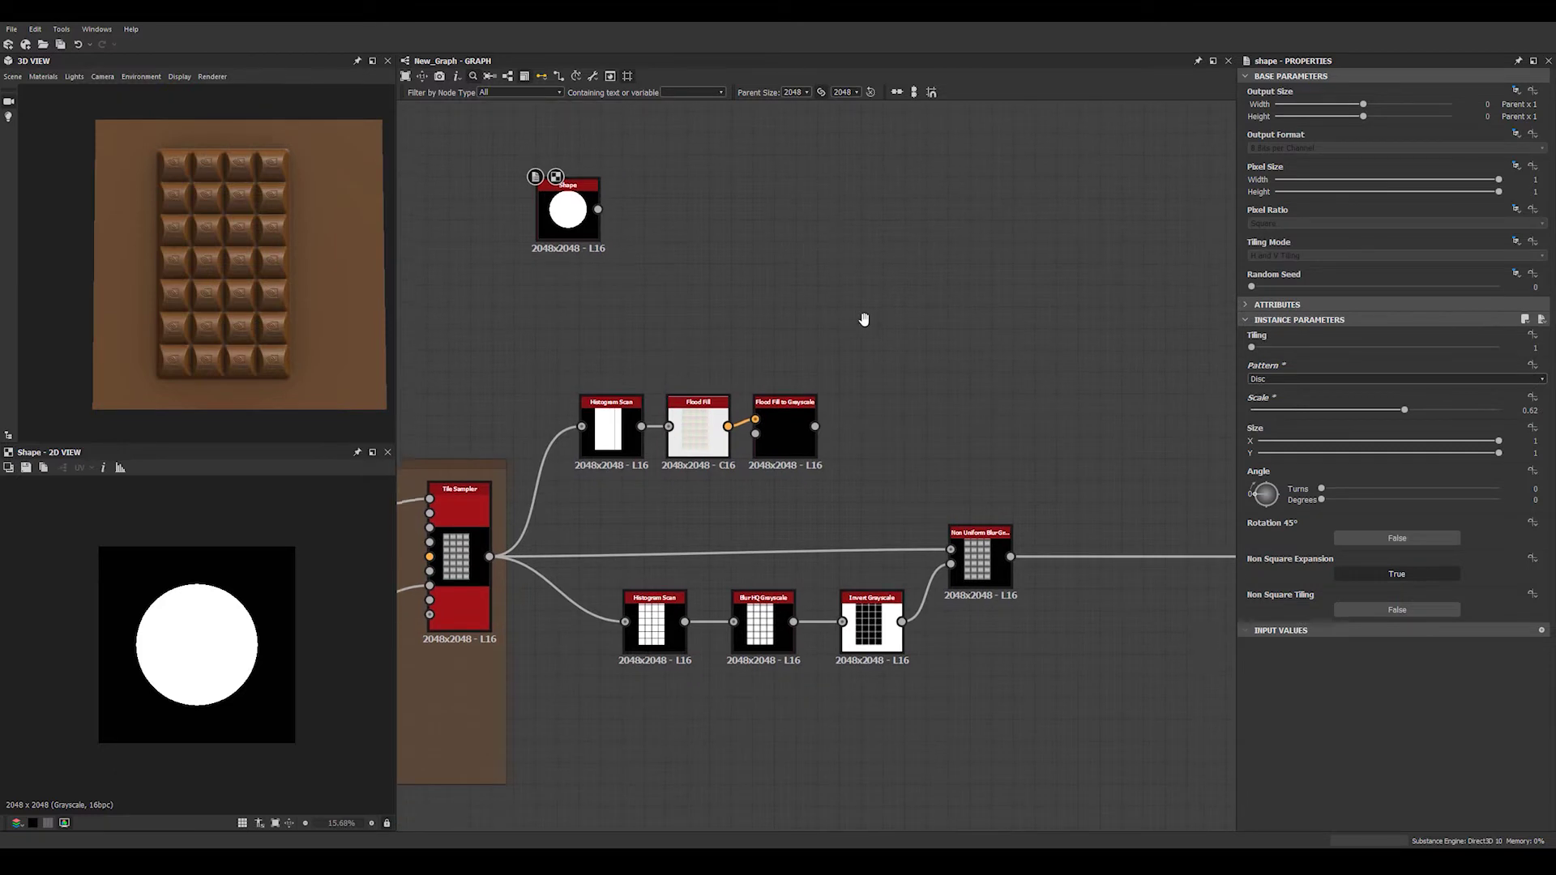
{"action": "key", "text": "space"}
{"action": "type", "text": "transf"}
{"action": "left_click", "coordinate": [583, 215]}
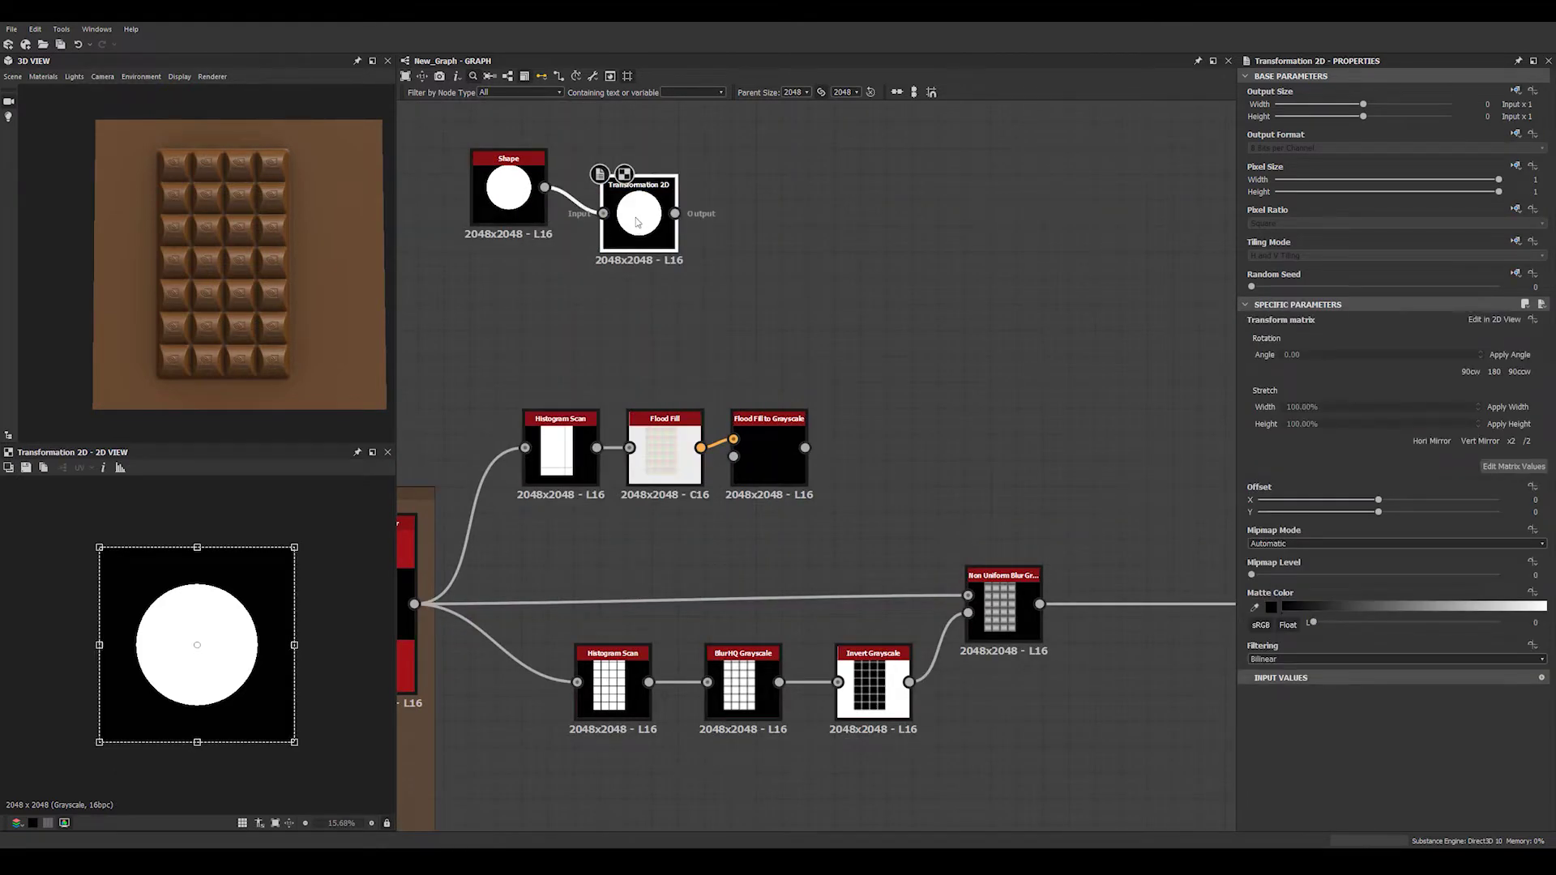
{"action": "scroll", "coordinate": [762, 288], "scroll_direction": "up", "scroll_amount": 1}
{"action": "left_click_drag", "start_coordinate": [658, 199], "coordinate": [727, 490]}
{"action": "double_click", "coordinate": [755, 486]}
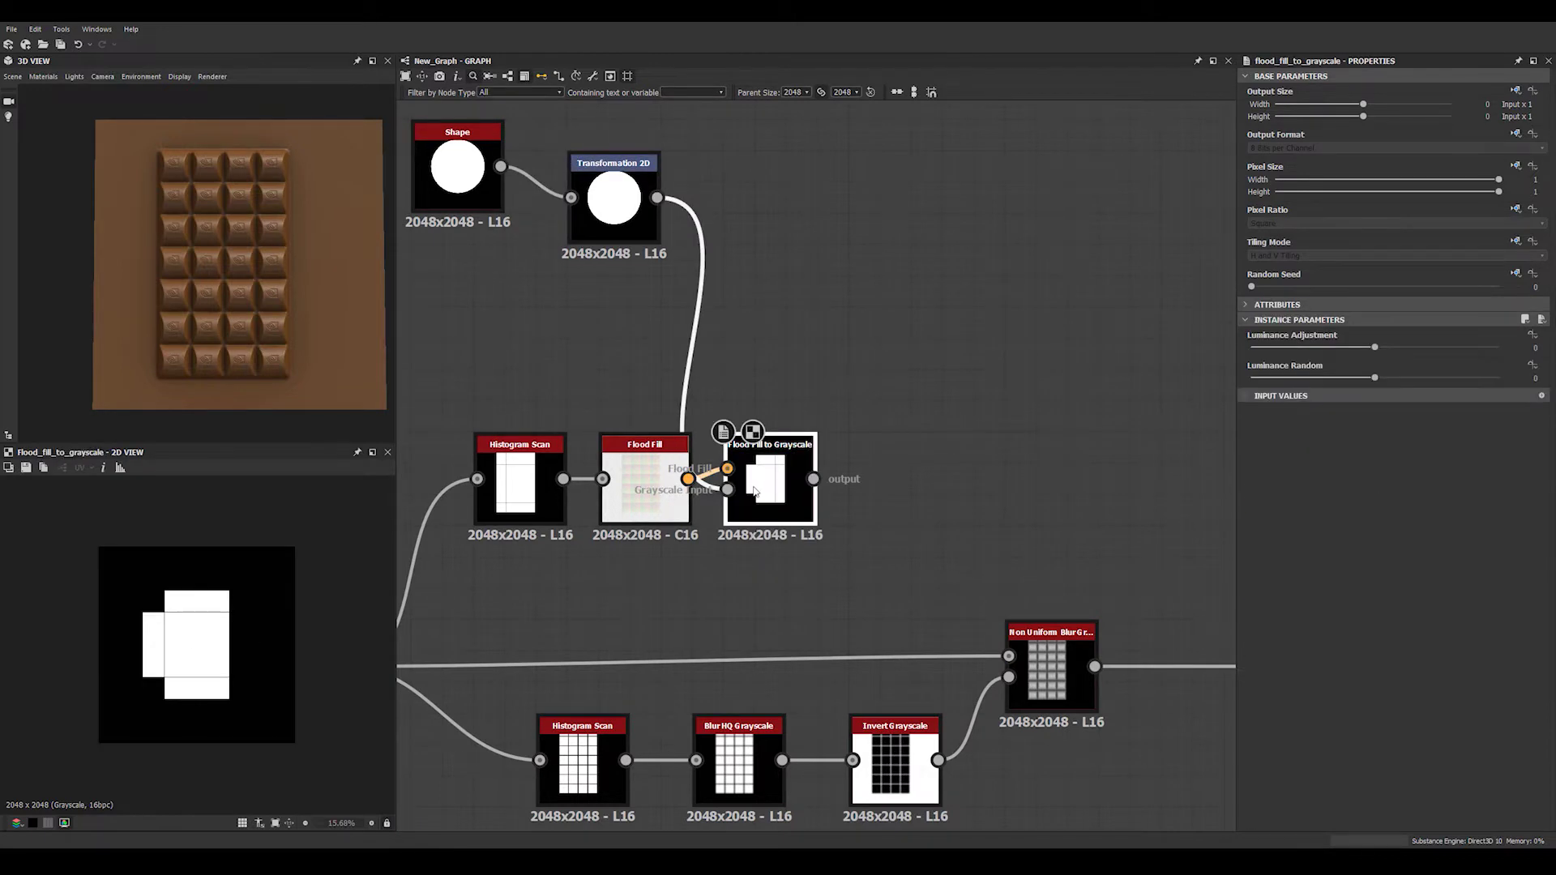
{"action": "scroll", "coordinate": [231, 634], "scroll_direction": "up", "scroll_amount": 3}
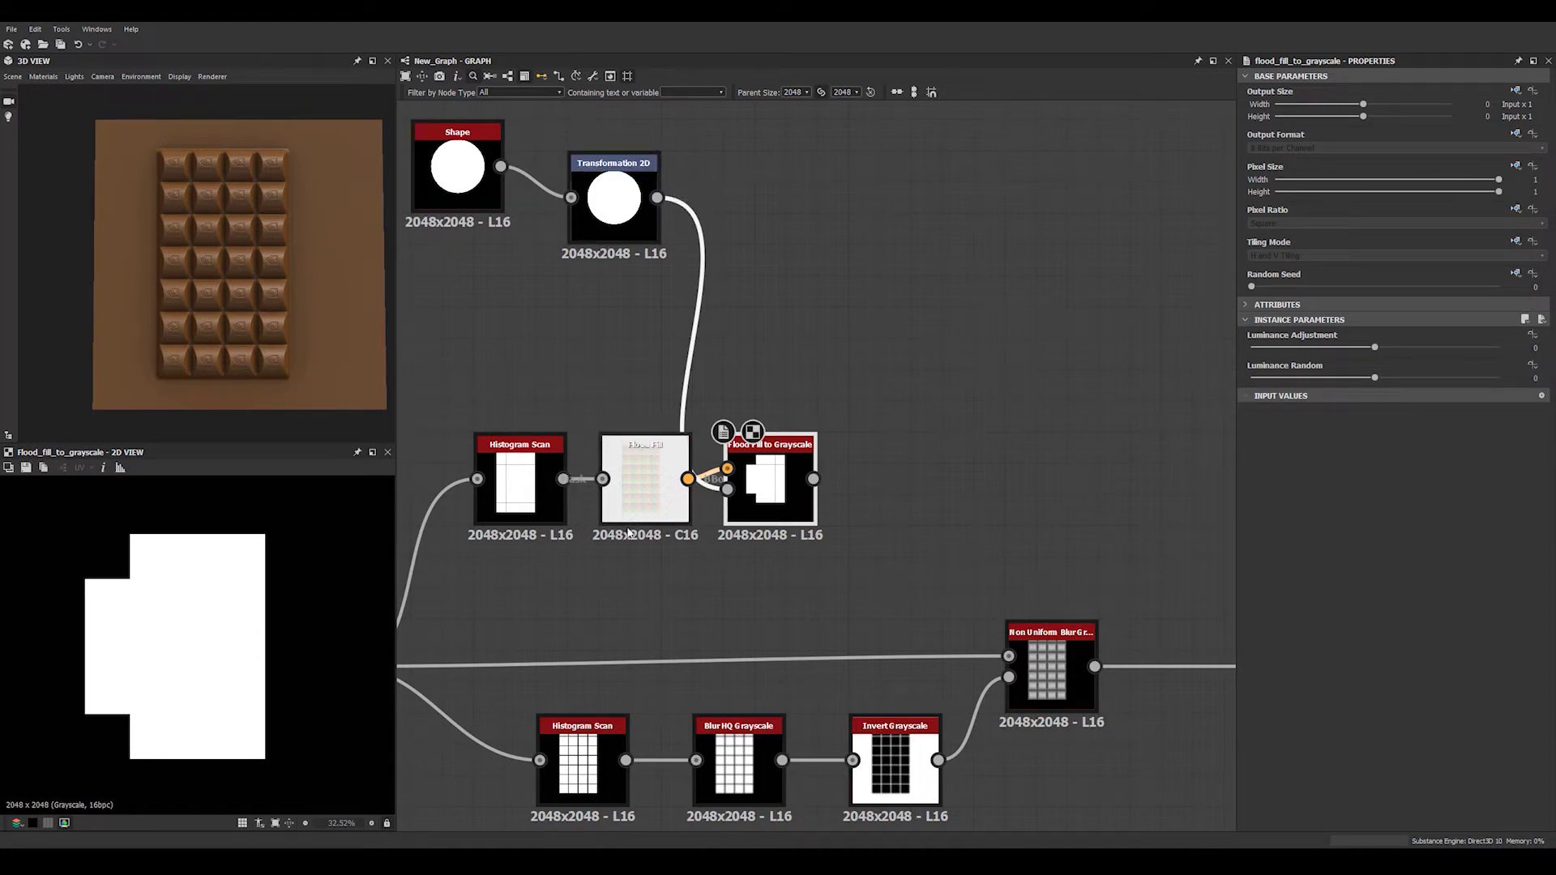
{"action": "double_click", "coordinate": [644, 478]}
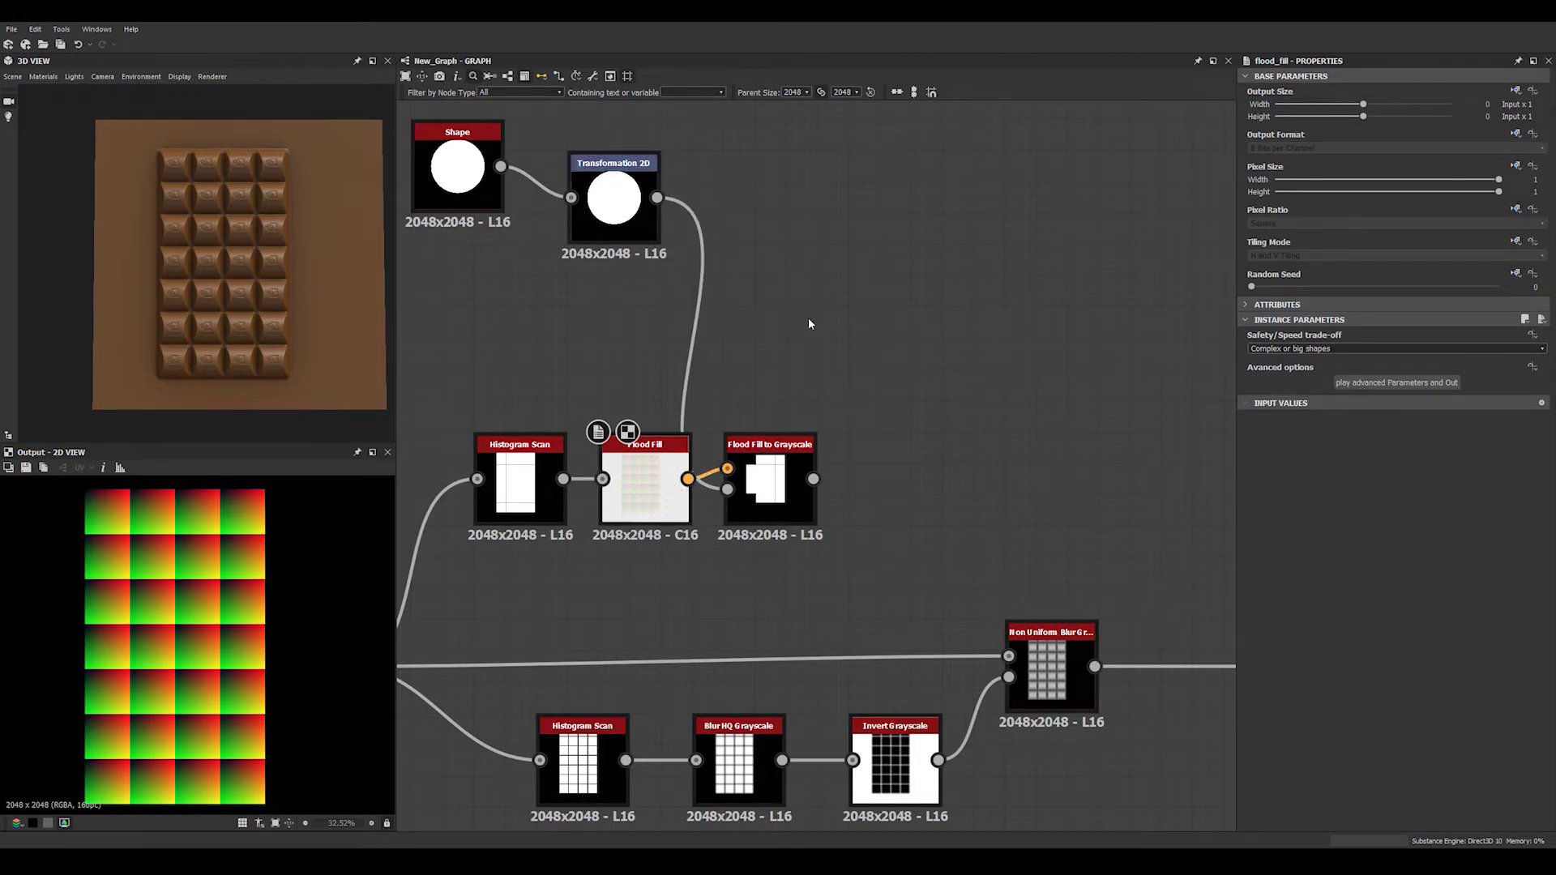
Add a Blend with the Transformation 2D as foreground and Flood Fill to Grayscale as background, and set its opacity to 0.38
{"action": "key", "text": "space"}
{"action": "scroll", "coordinate": [834, 405], "scroll_direction": "down", "scroll_amount": 2}
{"action": "left_click", "coordinate": [838, 475]}
{"action": "left_click_drag", "start_coordinate": [812, 478], "coordinate": [874, 296]}
{"action": "left_click_drag", "start_coordinate": [657, 198], "coordinate": [837, 270]}
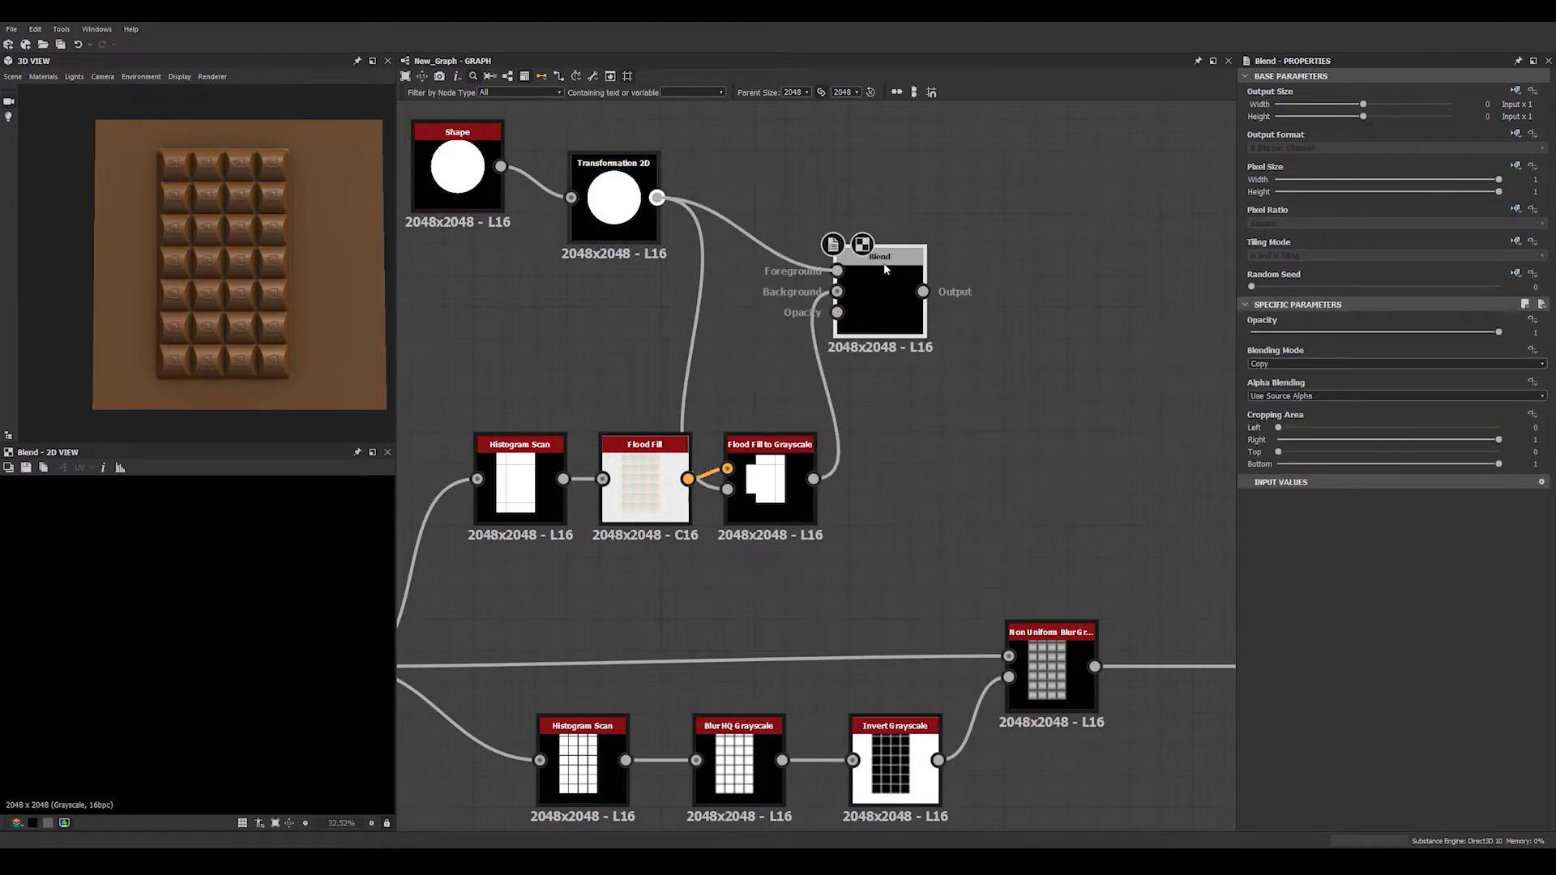
{"action": "left_click_drag", "start_coordinate": [1498, 332], "coordinate": [1345, 335]}
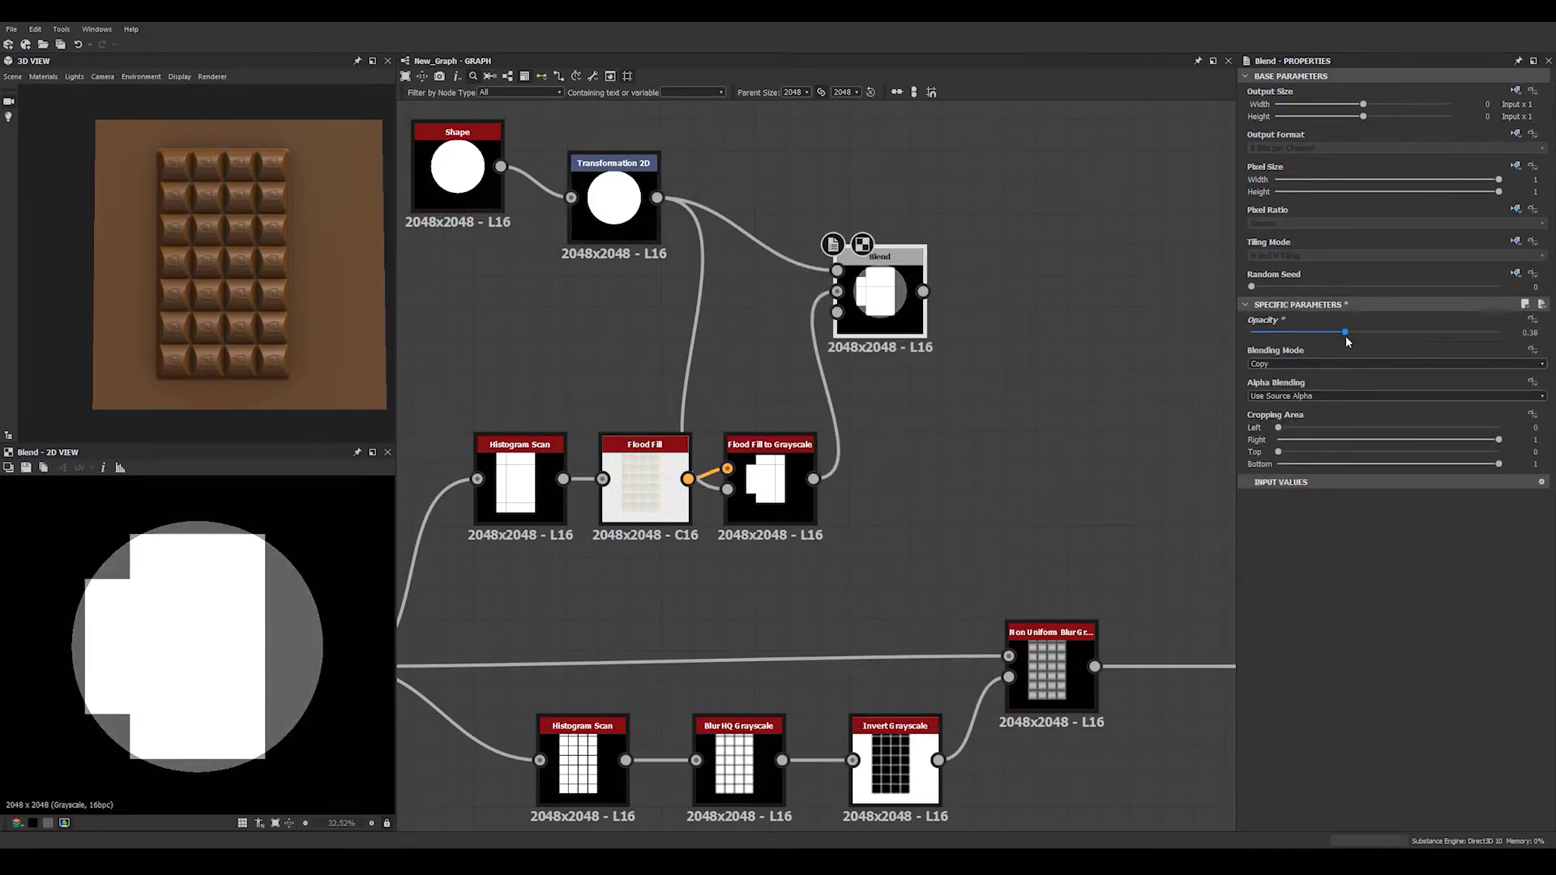
While previewing the Blend, use the Transformation 2D to shrink the disc and offset it to about X -0.31, Y 0.25 over the upper-right tiles
{"action": "middle_click_drag", "start_coordinate": [991, 360], "coordinate": [1052, 377]}
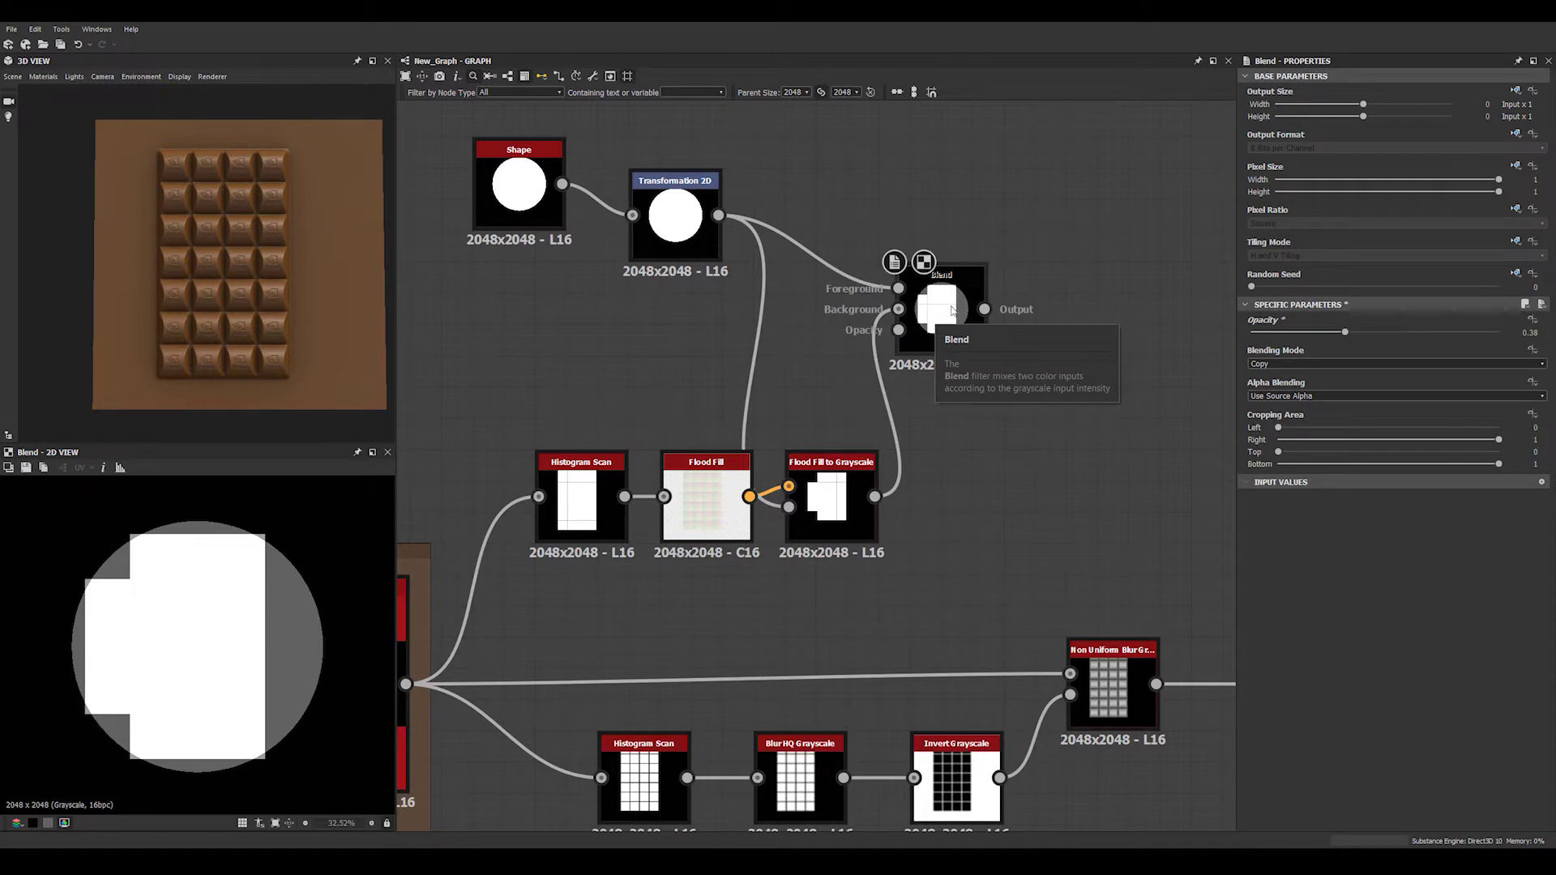
{"action": "left_click", "coordinate": [674, 228]}
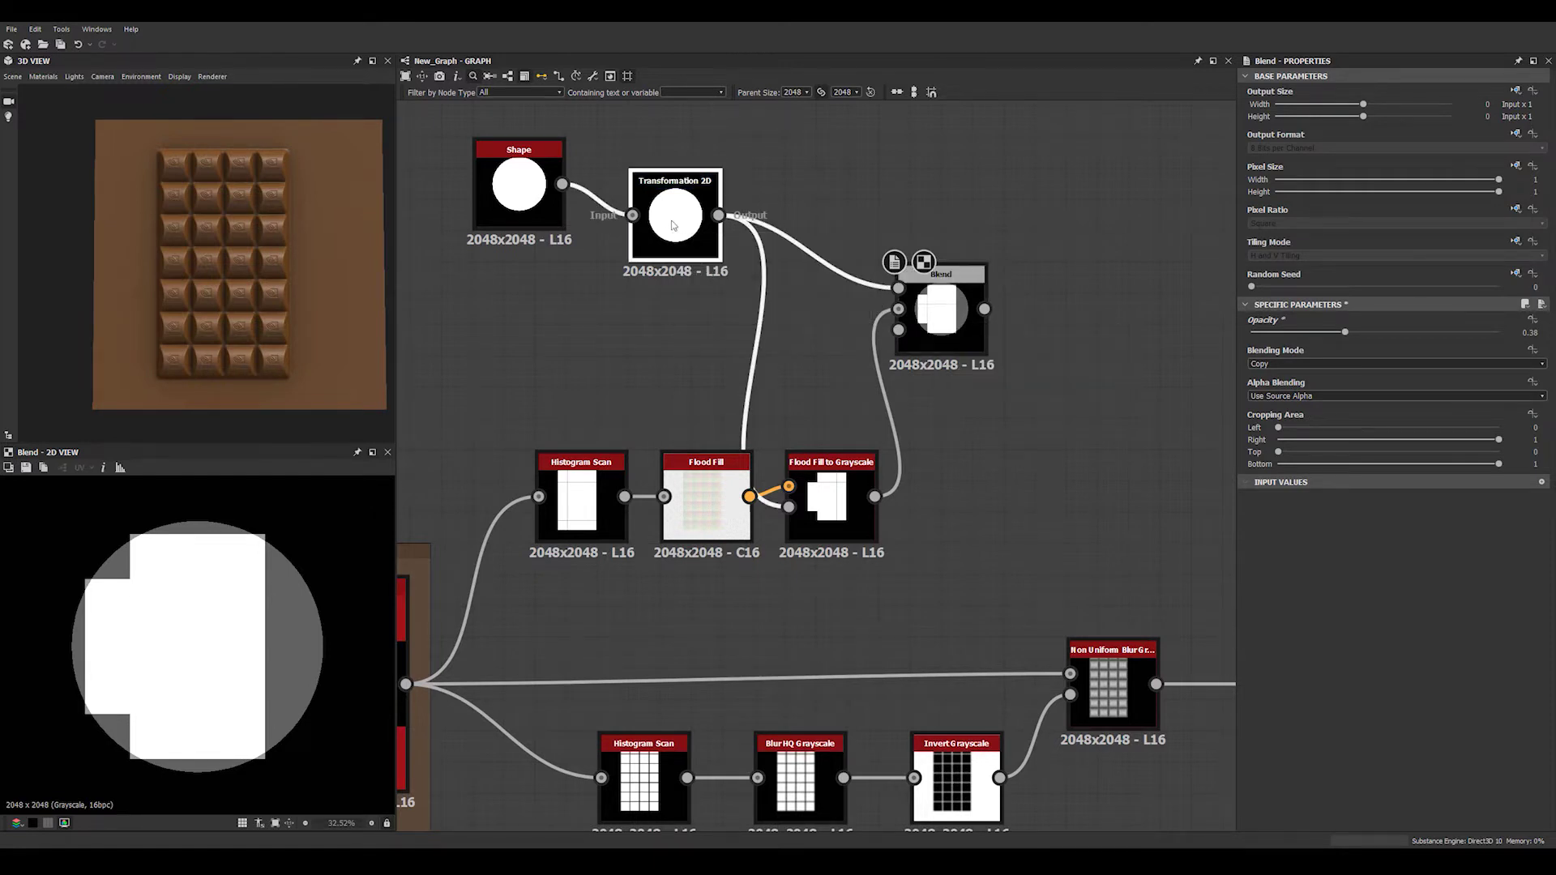
{"action": "double_click", "coordinate": [673, 219]}
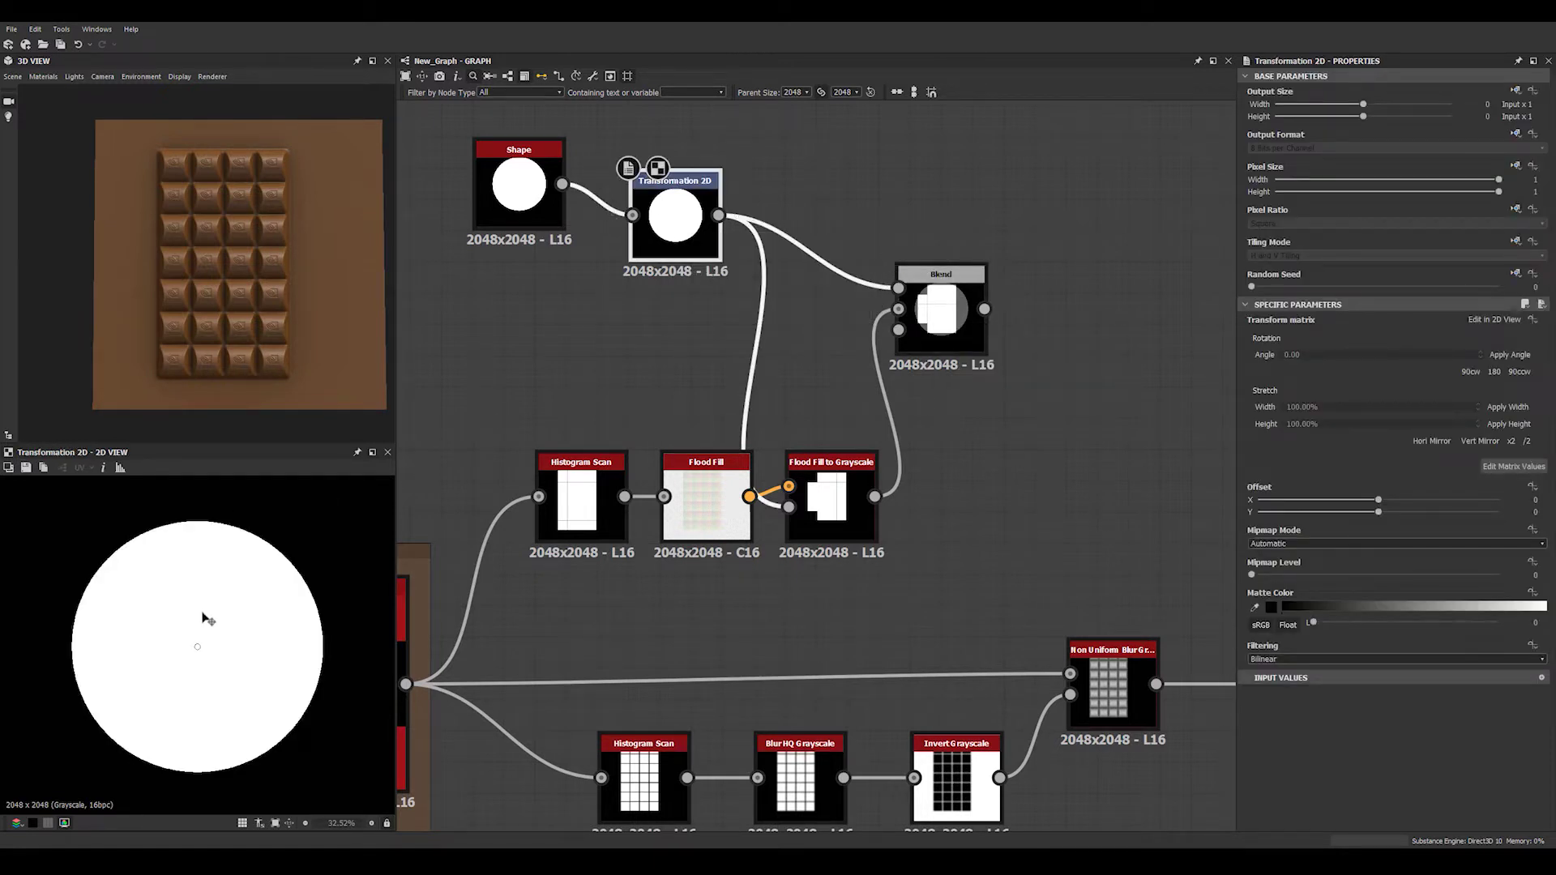
{"action": "double_click", "coordinate": [940, 312]}
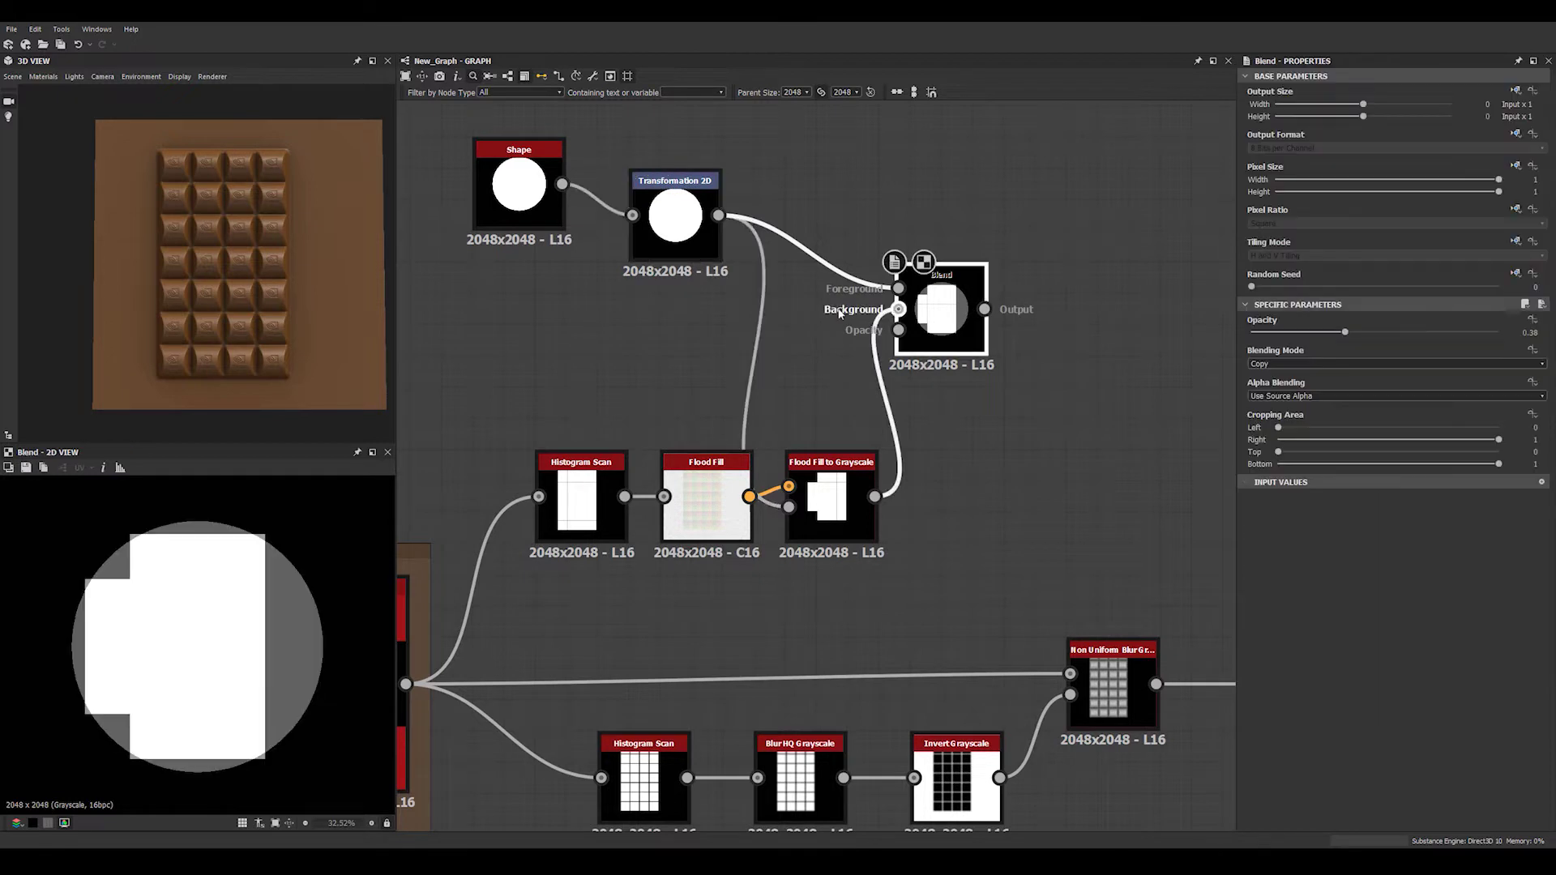
{"action": "left_click", "coordinate": [678, 219]}
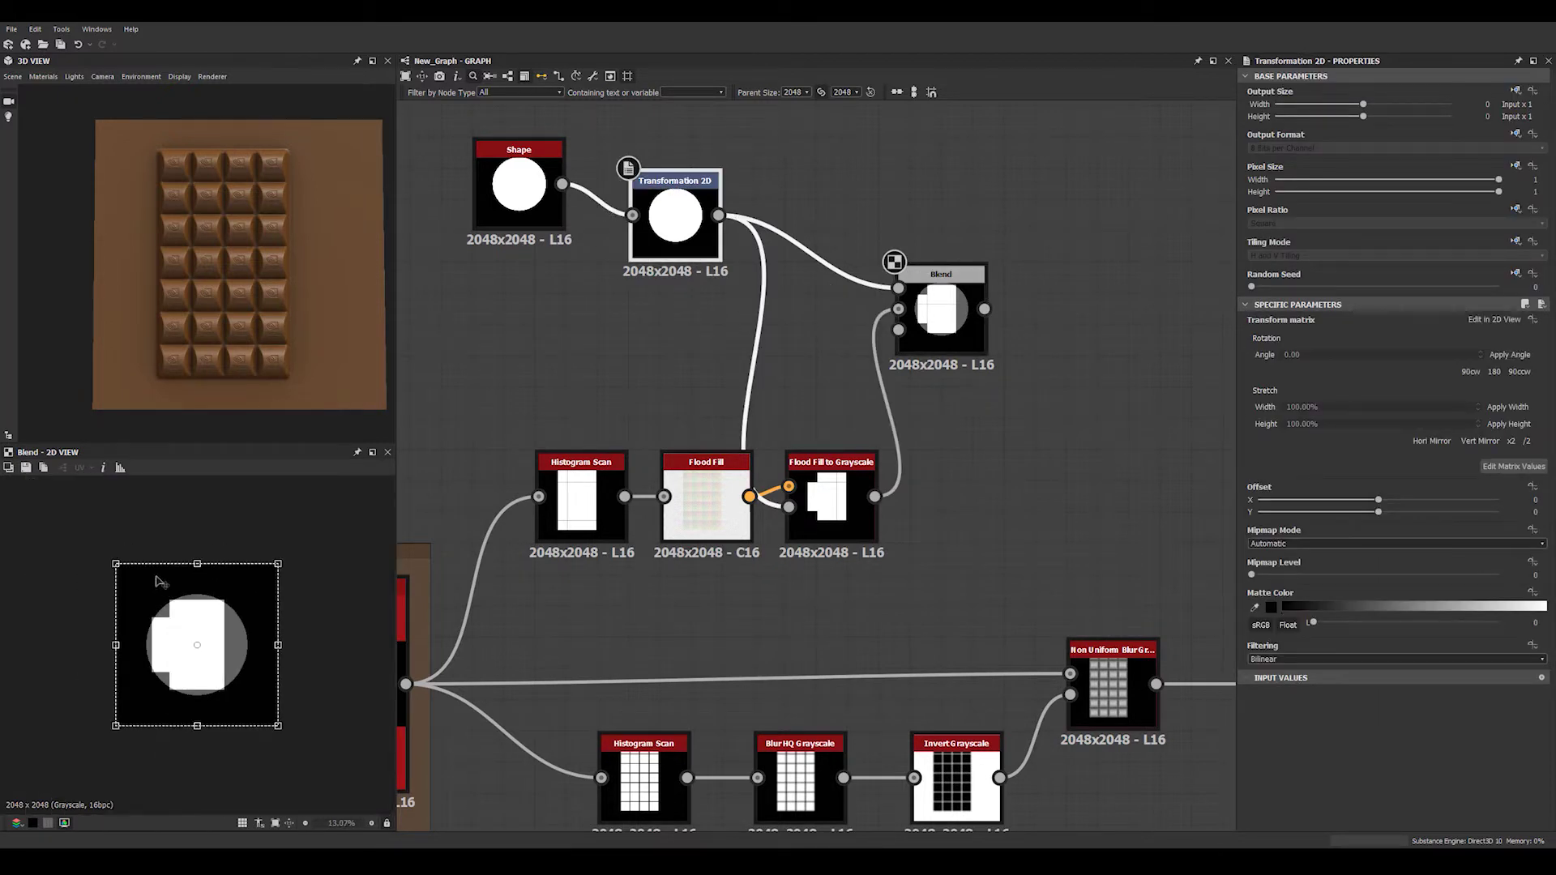
{"action": "left_click_drag", "start_coordinate": [116, 564], "coordinate": [167, 563]}
{"action": "scroll", "coordinate": [267, 745], "scroll_direction": "up", "scroll_amount": 1}
{"action": "left_click_drag", "start_coordinate": [230, 744], "coordinate": [241, 683]}
{"action": "left_click_drag", "start_coordinate": [166, 612], "coordinate": [177, 612]}
{"action": "mouse_move", "coordinate": [235, 684]}
{"action": "left_mouse_down"}
{"action": "mouse_move", "coordinate": [260, 591]}
{"action": "mouse_move", "coordinate": [230, 688]}
{"action": "left_mouse_up"}
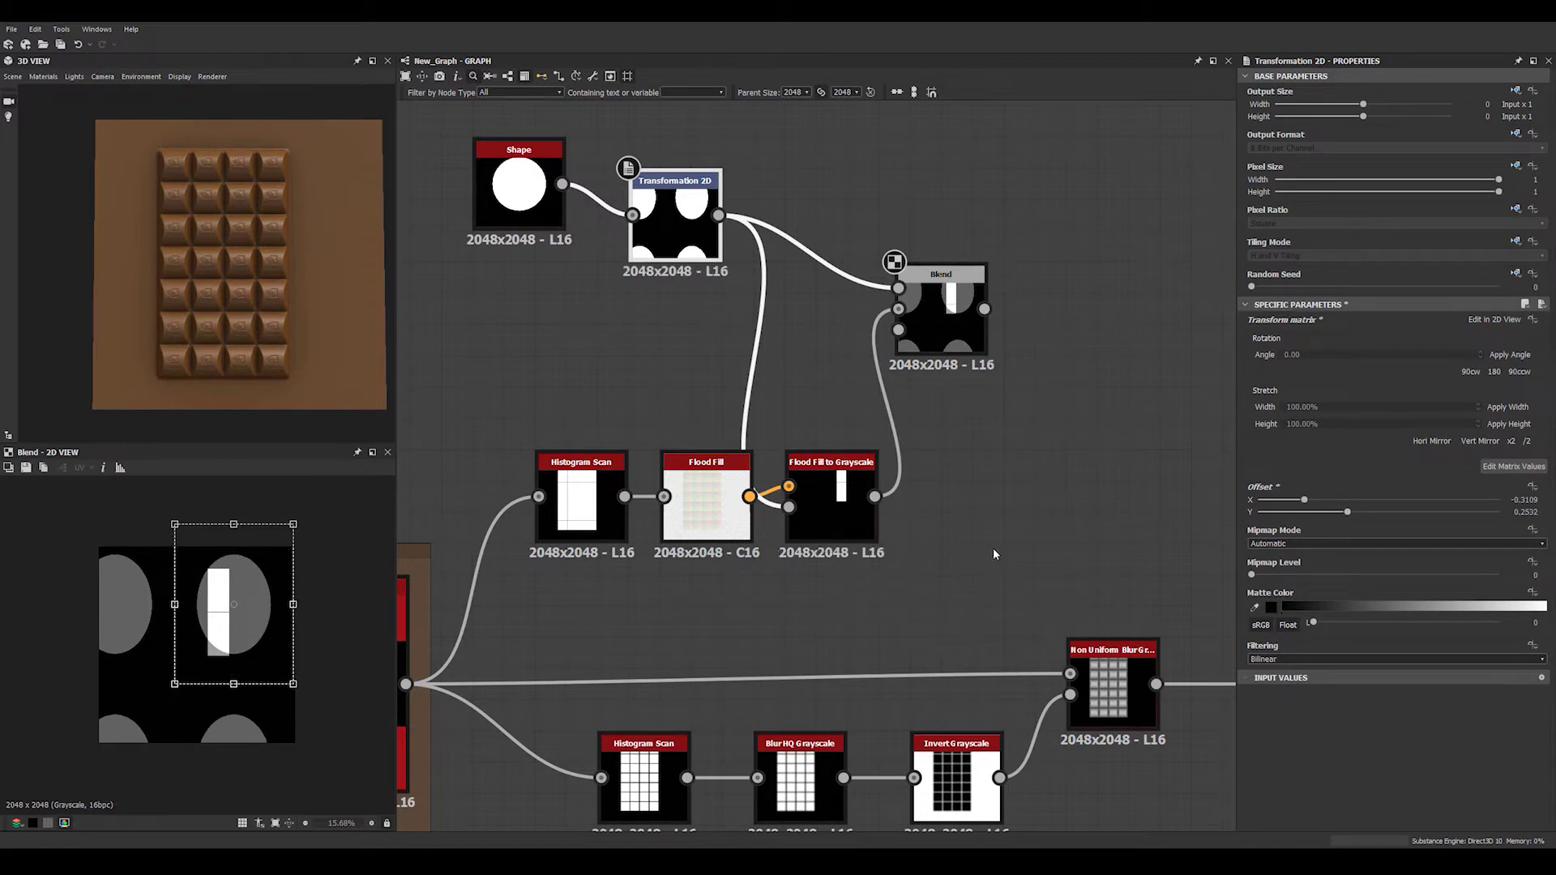
{"action": "left_click", "coordinate": [921, 541]}
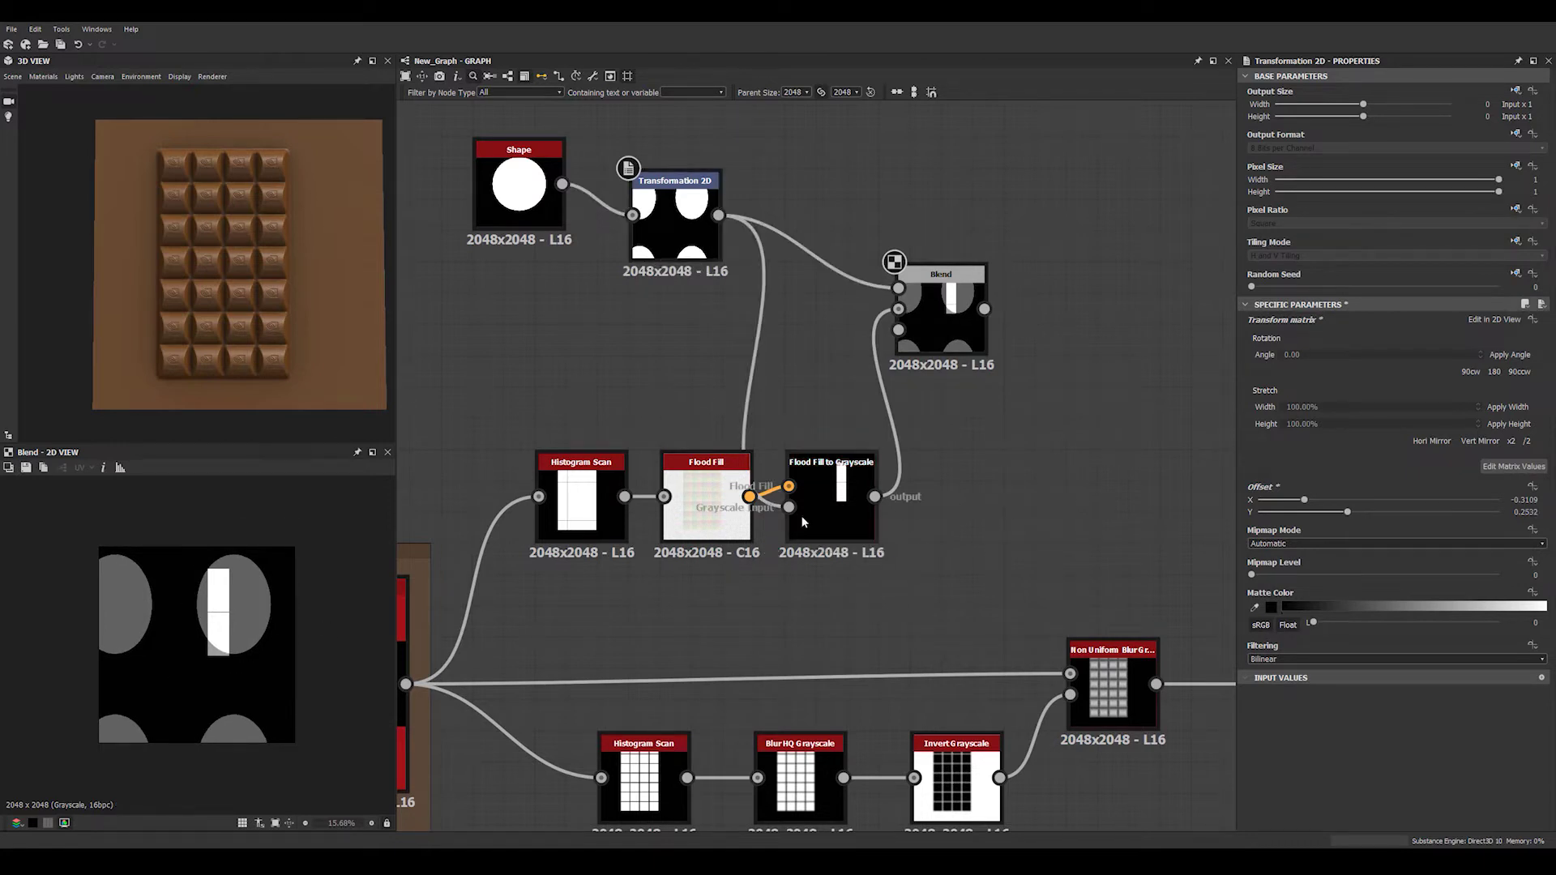
Set the Transformation 2D's Tiling Mode to No Tiling and check the masked tiles in the Blend preview
{"action": "double_click", "coordinate": [666, 235]}
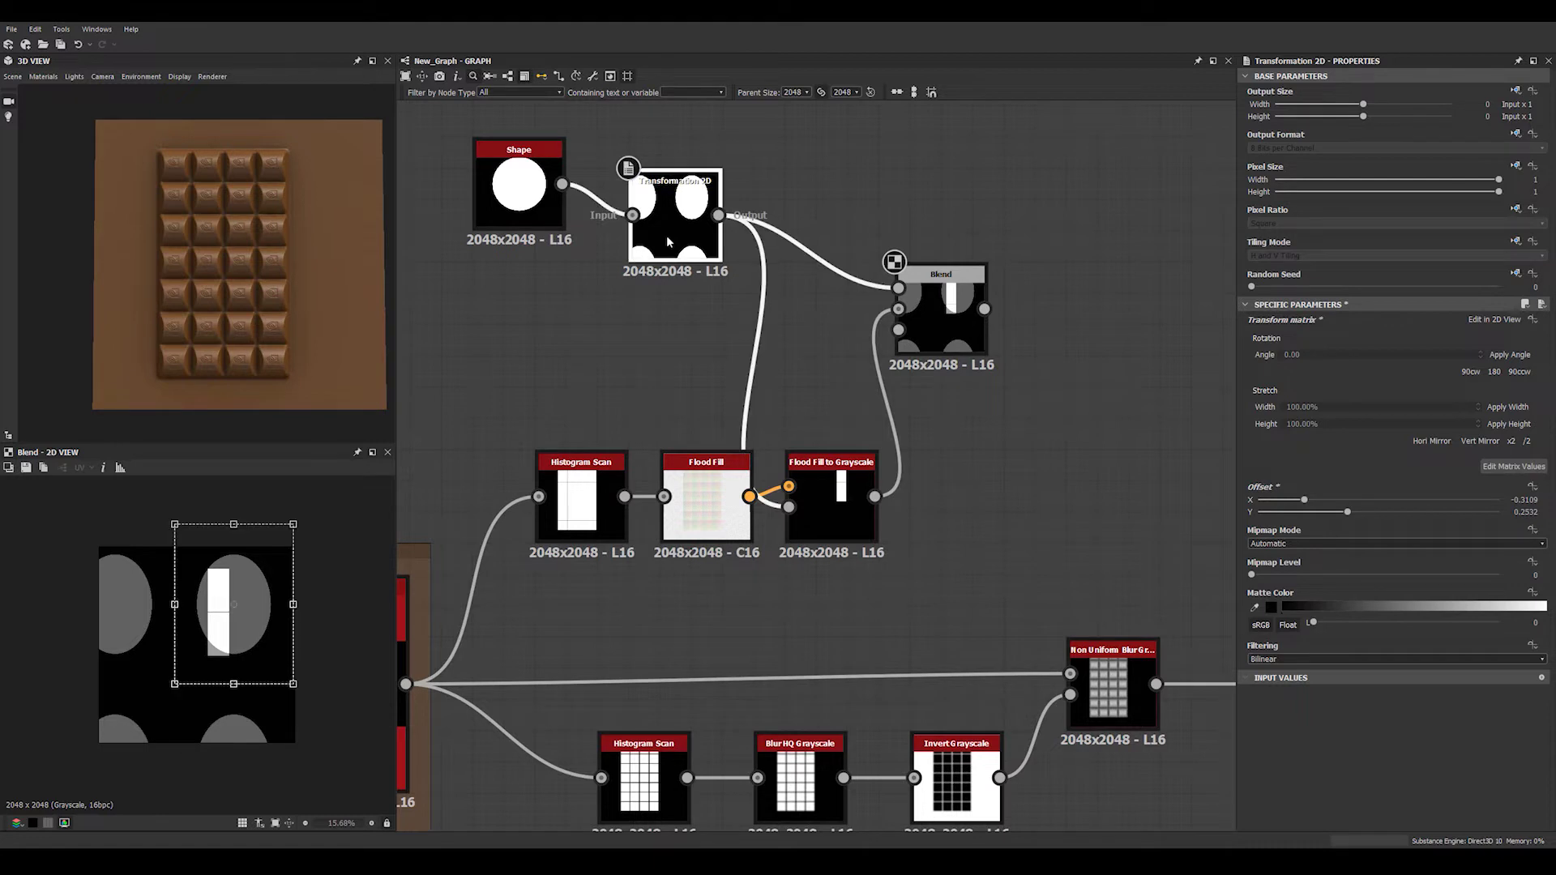
{"action": "left_click", "coordinate": [1515, 242]}
{"action": "left_click", "coordinate": [1331, 255]}
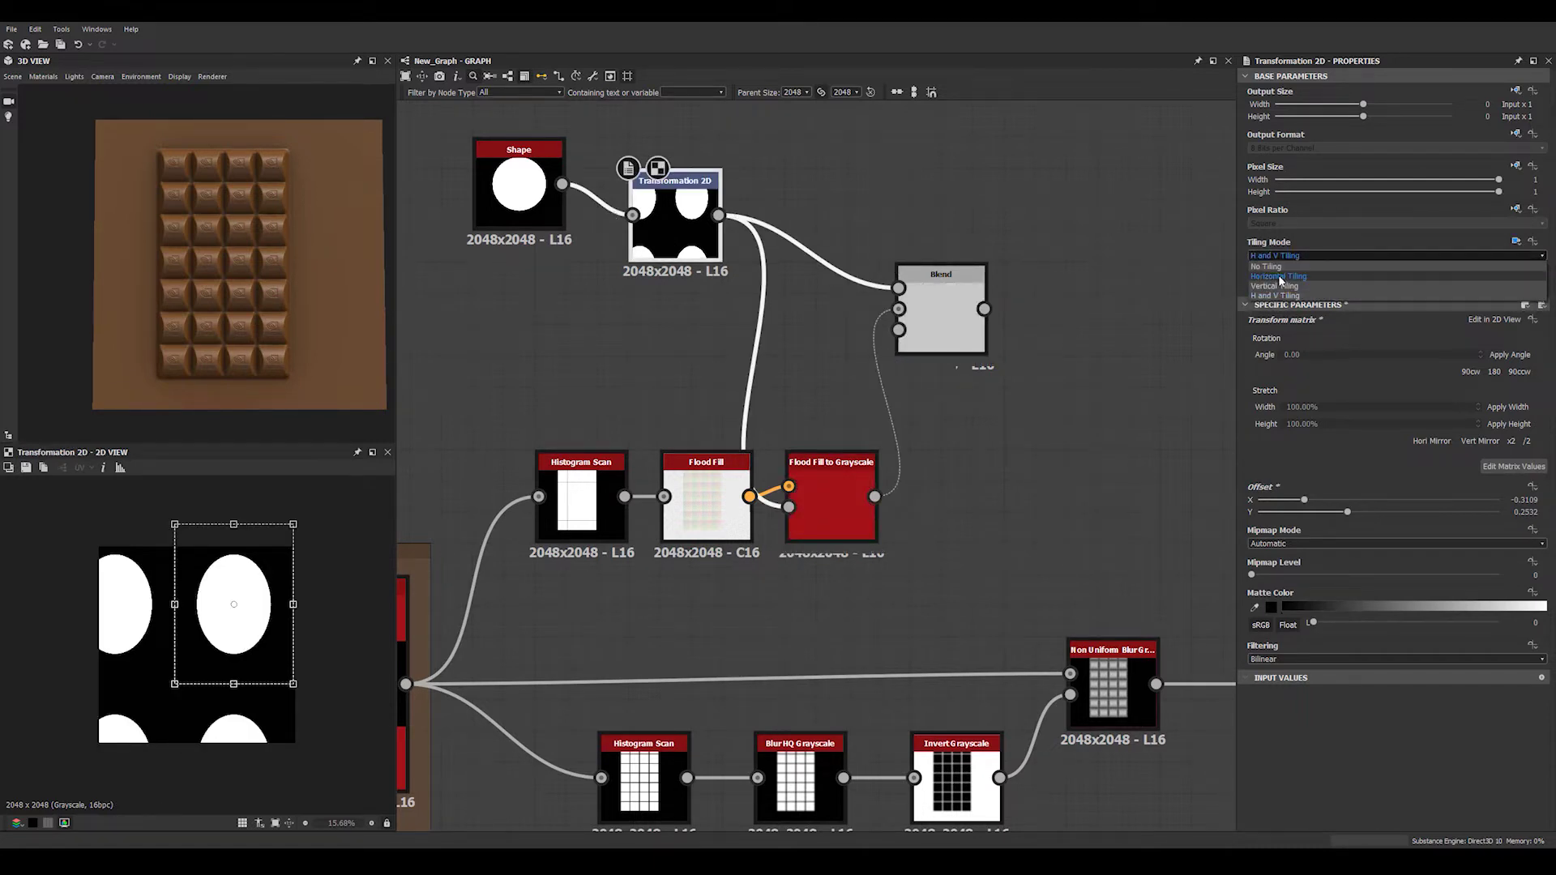
{"action": "left_click", "coordinate": [1266, 265]}
{"action": "double_click", "coordinate": [940, 320]}
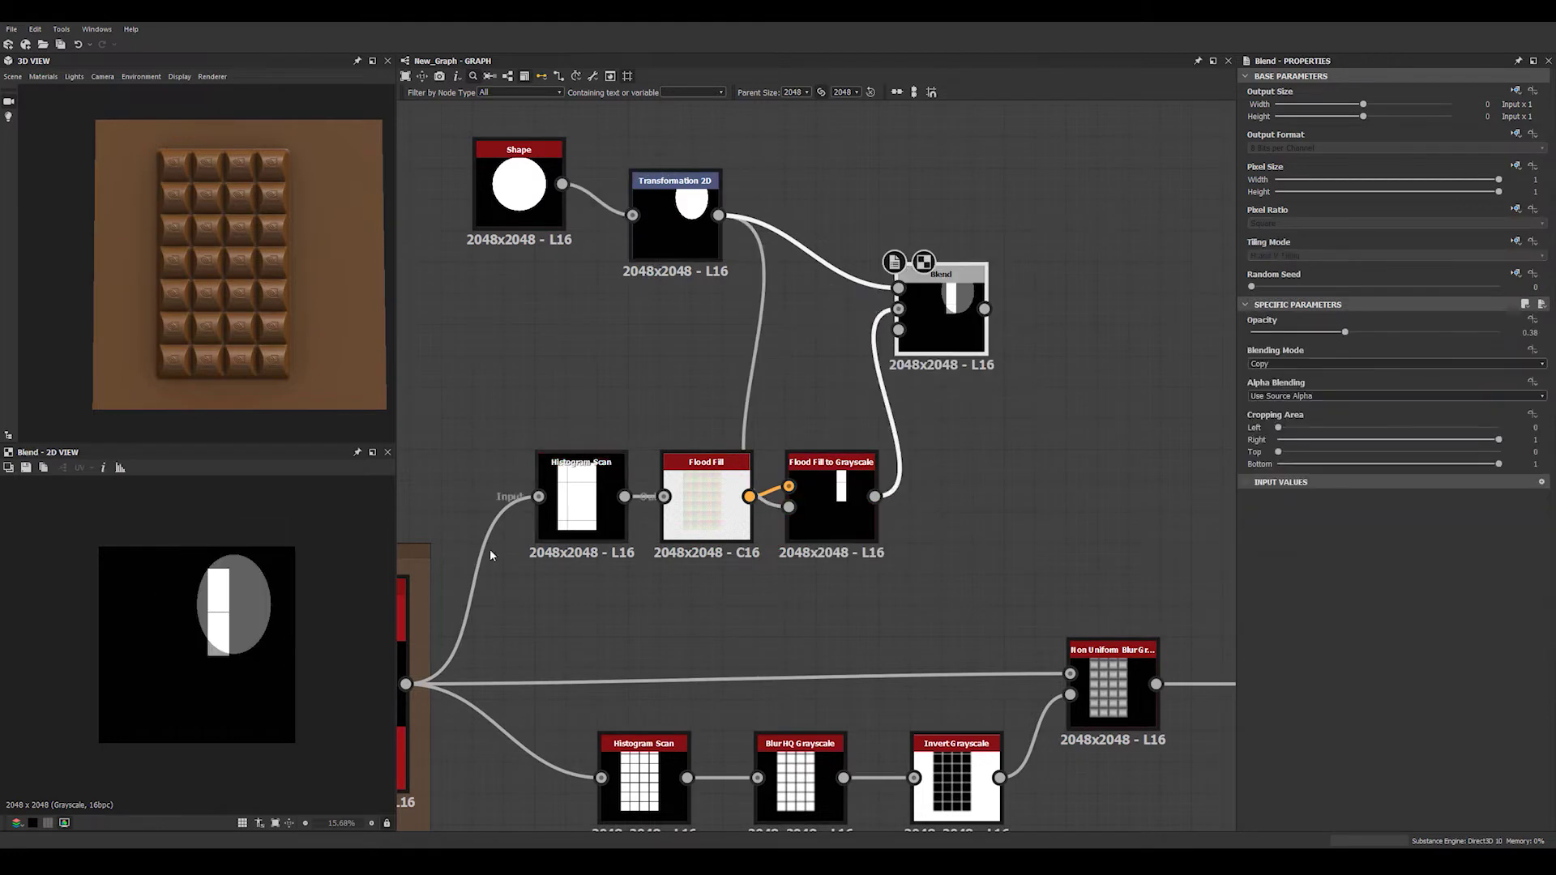
{"action": "scroll", "coordinate": [227, 600], "scroll_direction": "up", "scroll_amount": 8}
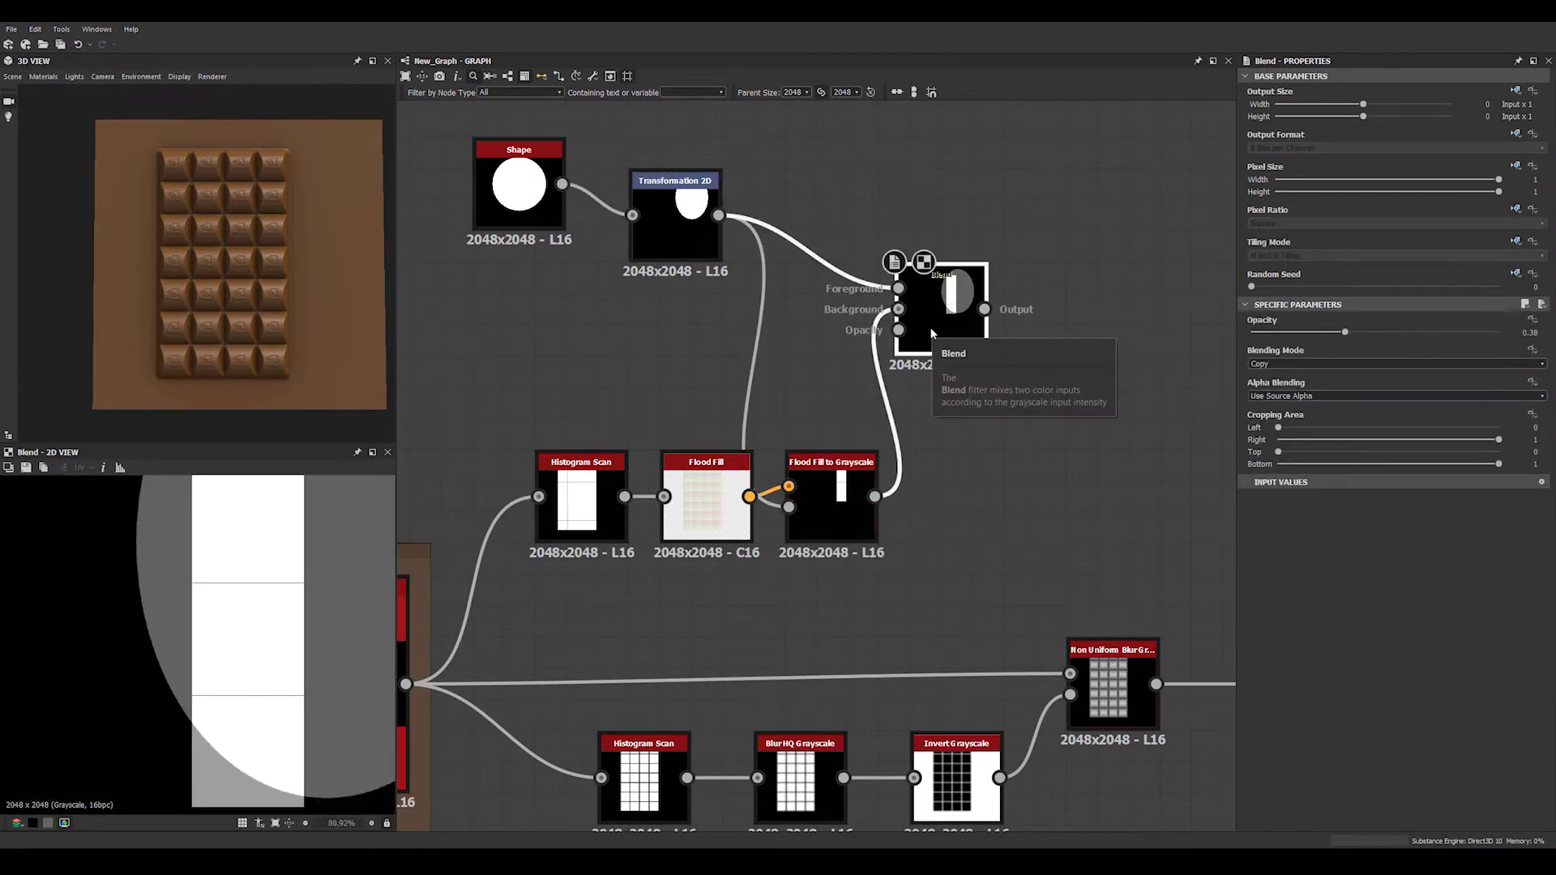
Delete the Blend node and inspect the gaps between the selected tiles in the Flood Fill to Grayscale output
{"action": "key", "text": "Delete"}
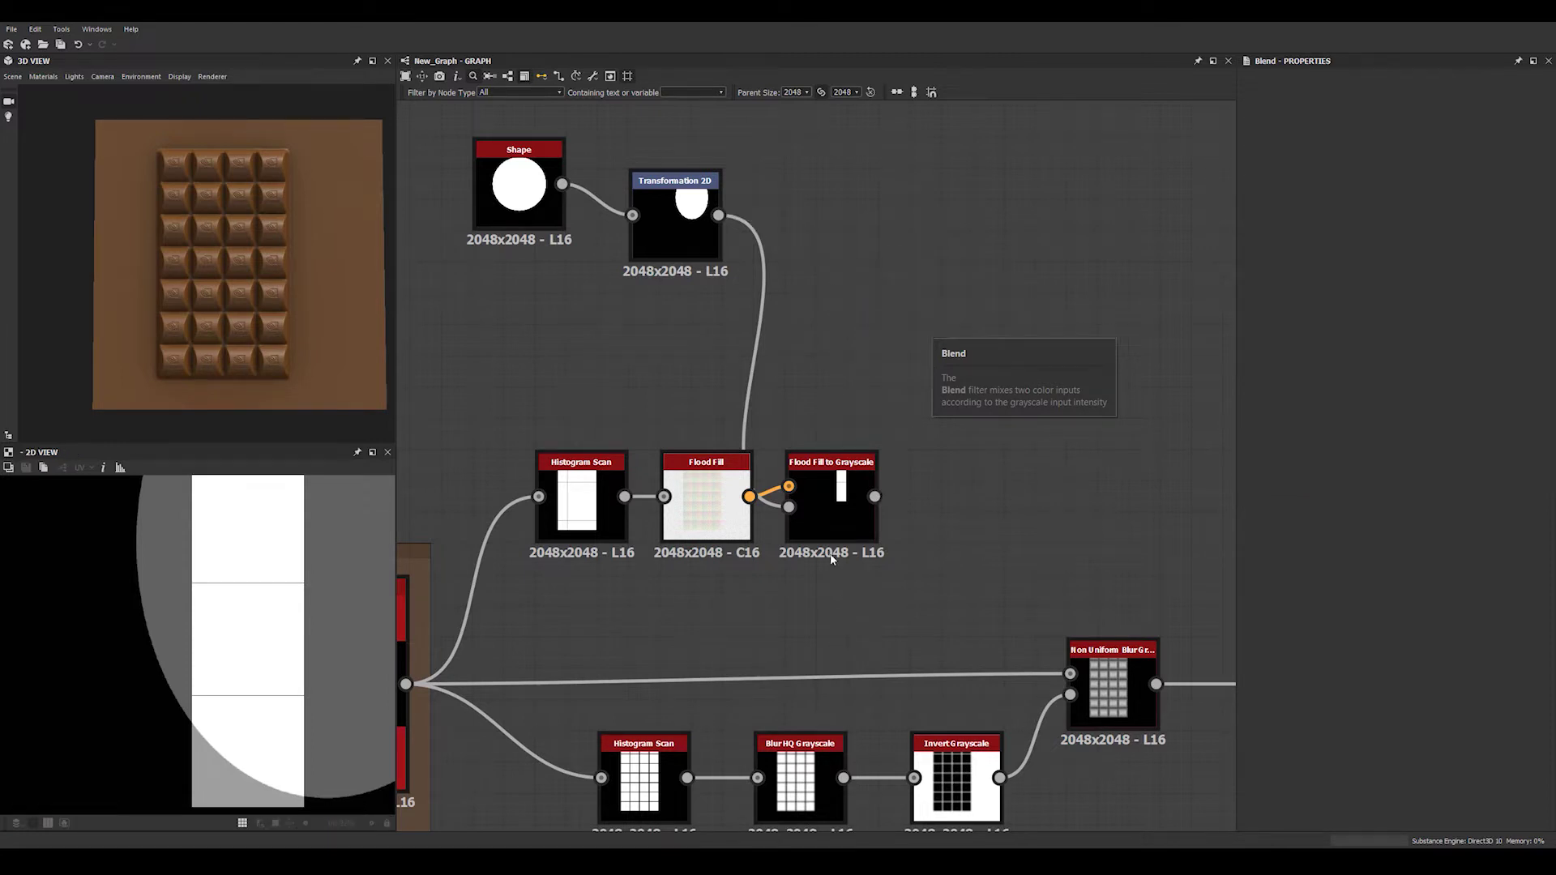
{"action": "left_click", "coordinate": [834, 518]}
{"action": "scroll", "coordinate": [258, 629], "scroll_direction": "down", "scroll_amount": 3}
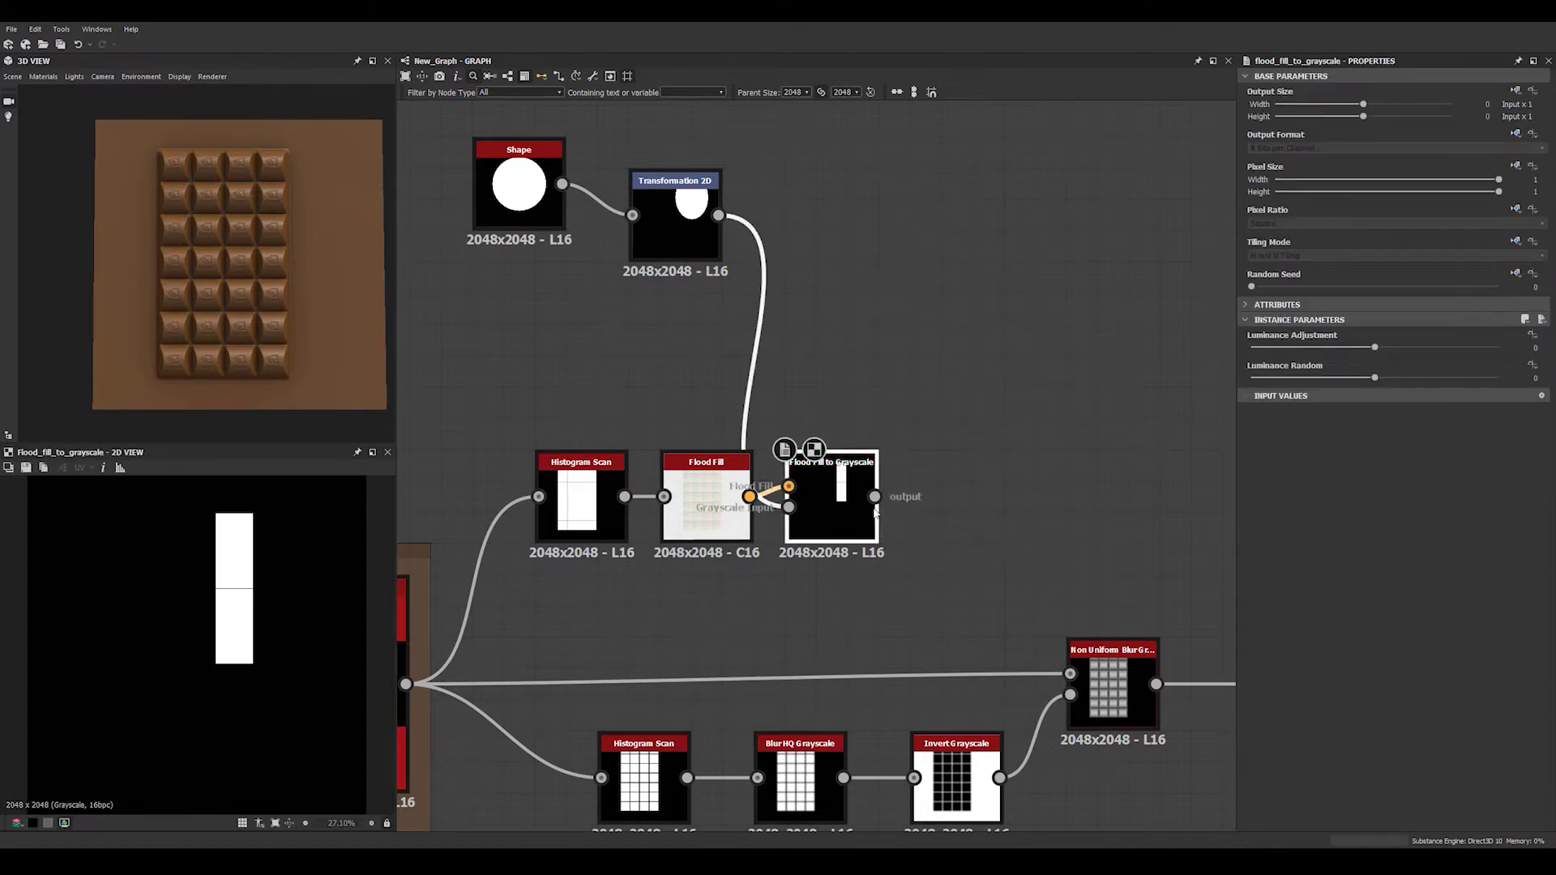
{"action": "middle_click_drag", "start_coordinate": [934, 511], "coordinate": [808, 381]}
{"action": "scroll", "coordinate": [591, 401], "scroll_direction": "up", "scroll_amount": 2}
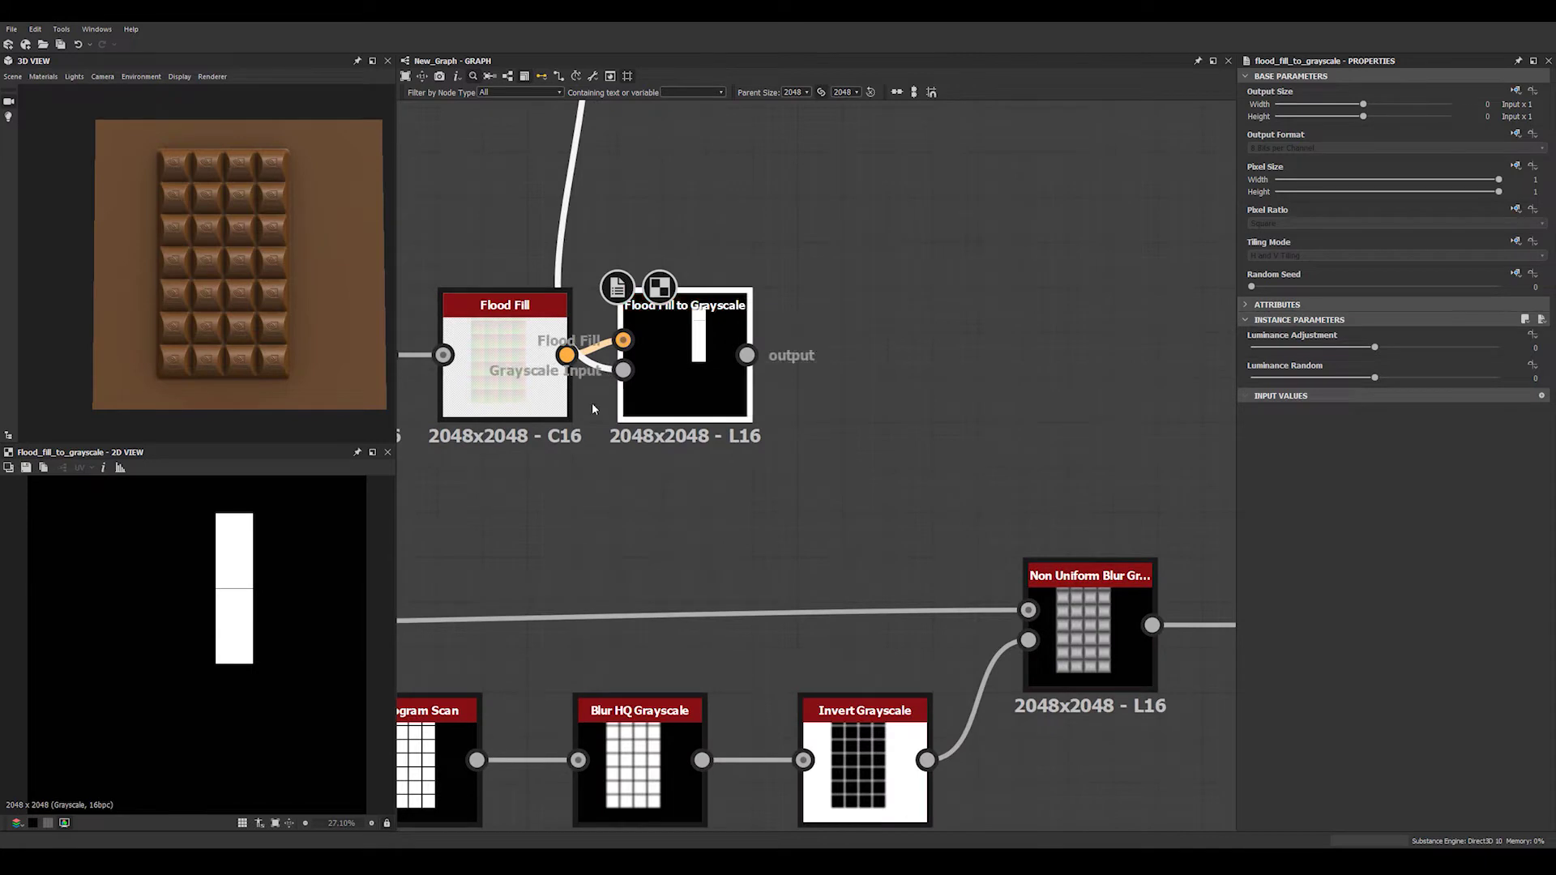
{"action": "scroll", "coordinate": [270, 564], "scroll_direction": "up", "scroll_amount": 5}
{"action": "scroll", "coordinate": [269, 563], "scroll_direction": "up", "scroll_amount": 2}
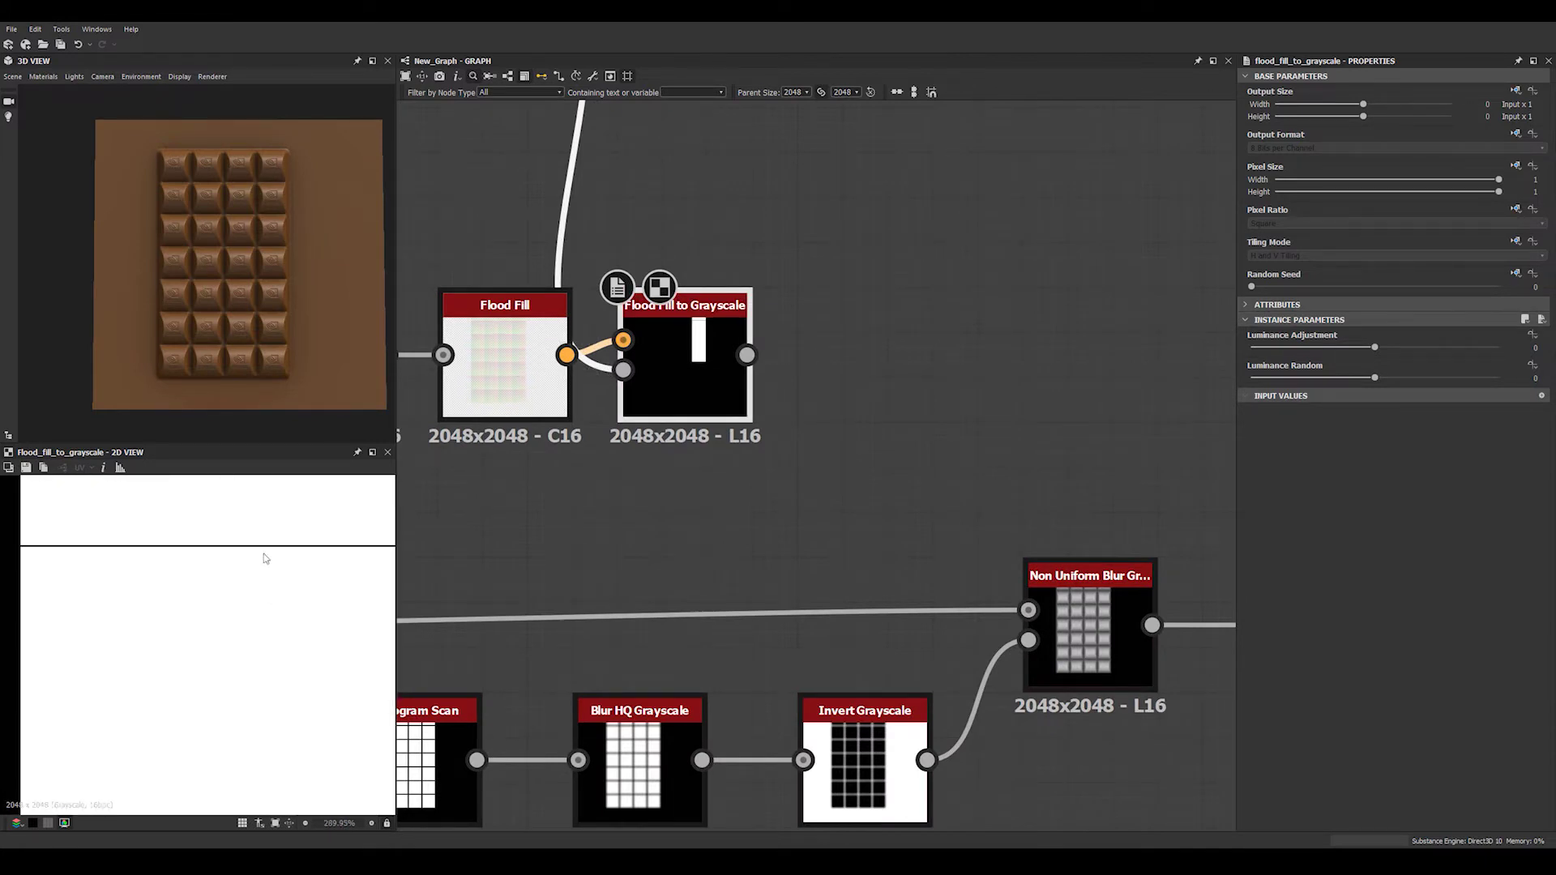
Add a Distance node after the Flood Fill to Grayscale and preview how it closes the gaps between tiles
{"action": "key", "text": "space"}
{"action": "type", "text": "dis"}
{"action": "key", "text": "Return"}
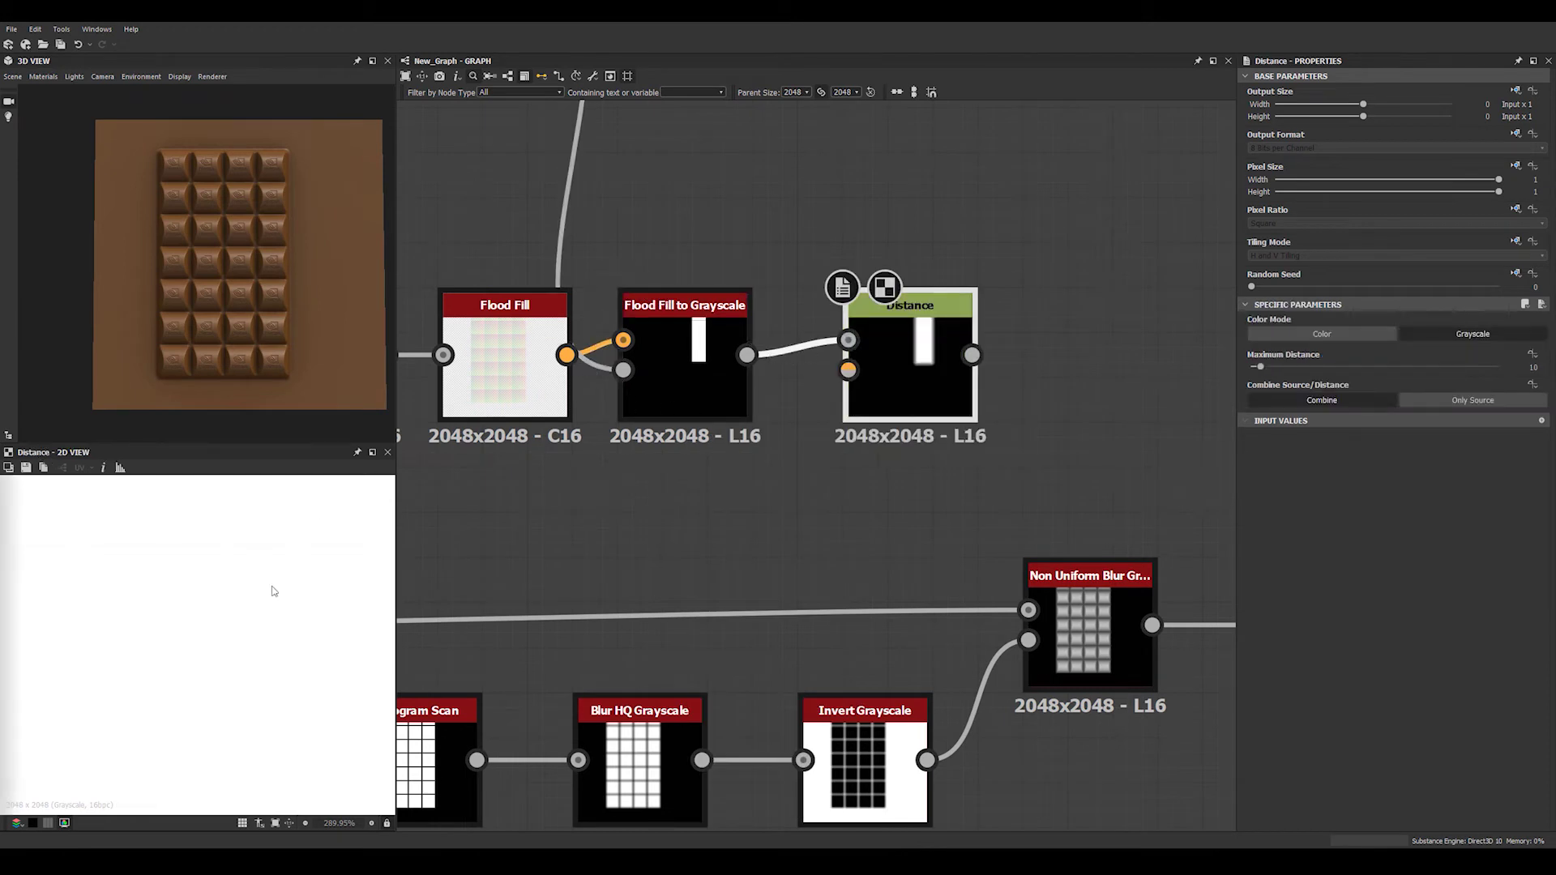
{"action": "scroll", "coordinate": [295, 586], "scroll_direction": "down", "scroll_amount": 5}
{"action": "scroll", "coordinate": [295, 587], "scroll_direction": "up", "scroll_amount": 2}
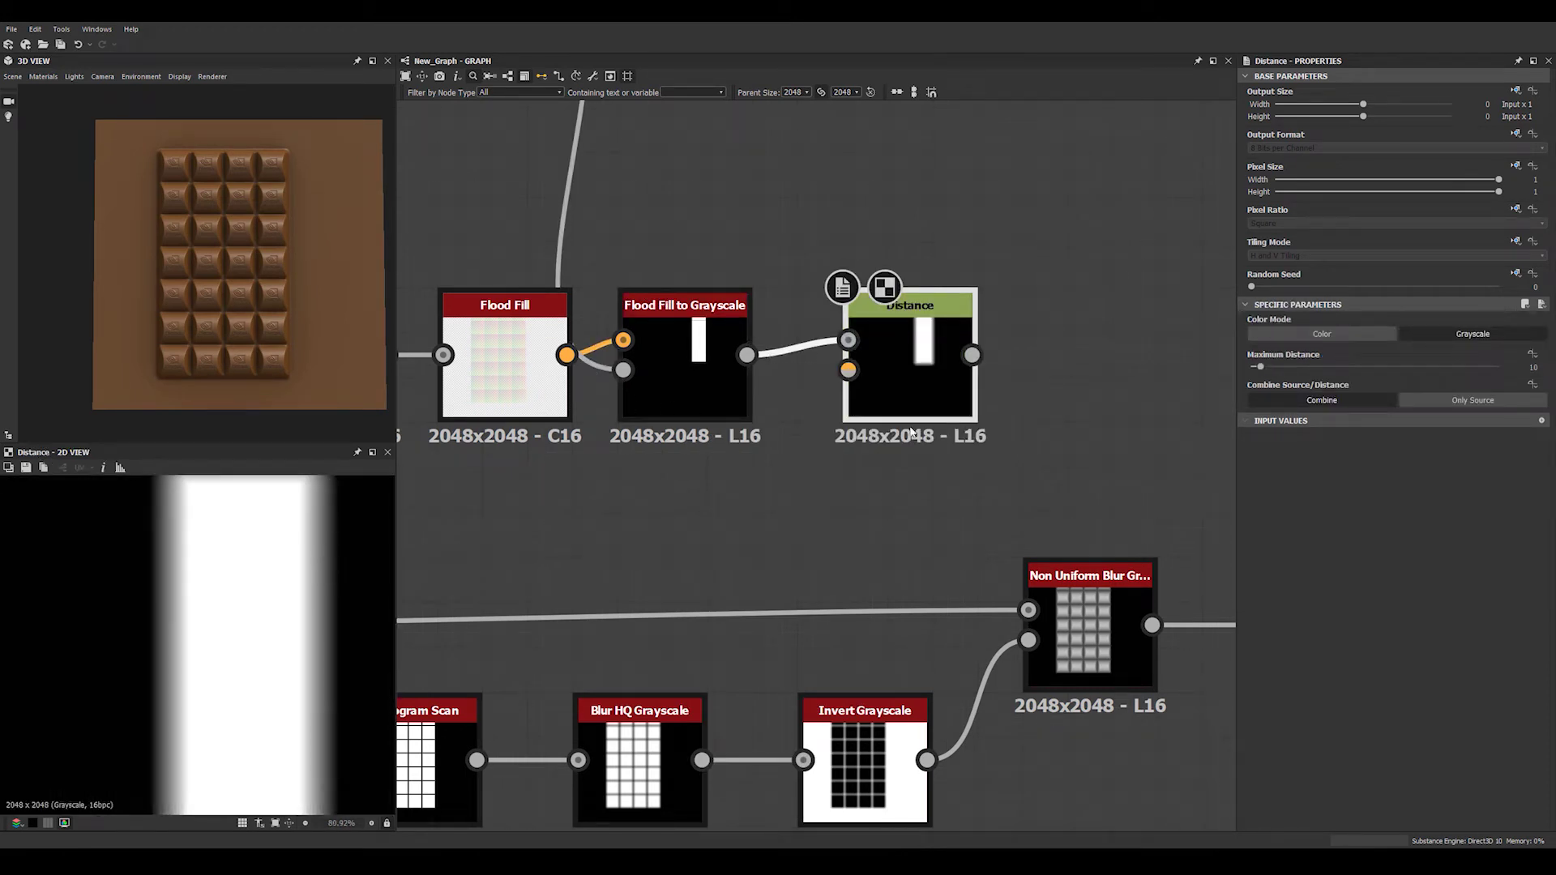
{"action": "scroll", "coordinate": [910, 432], "scroll_direction": "up", "scroll_amount": 2}
{"action": "scroll", "coordinate": [740, 504], "scroll_direction": "up", "scroll_amount": 1}
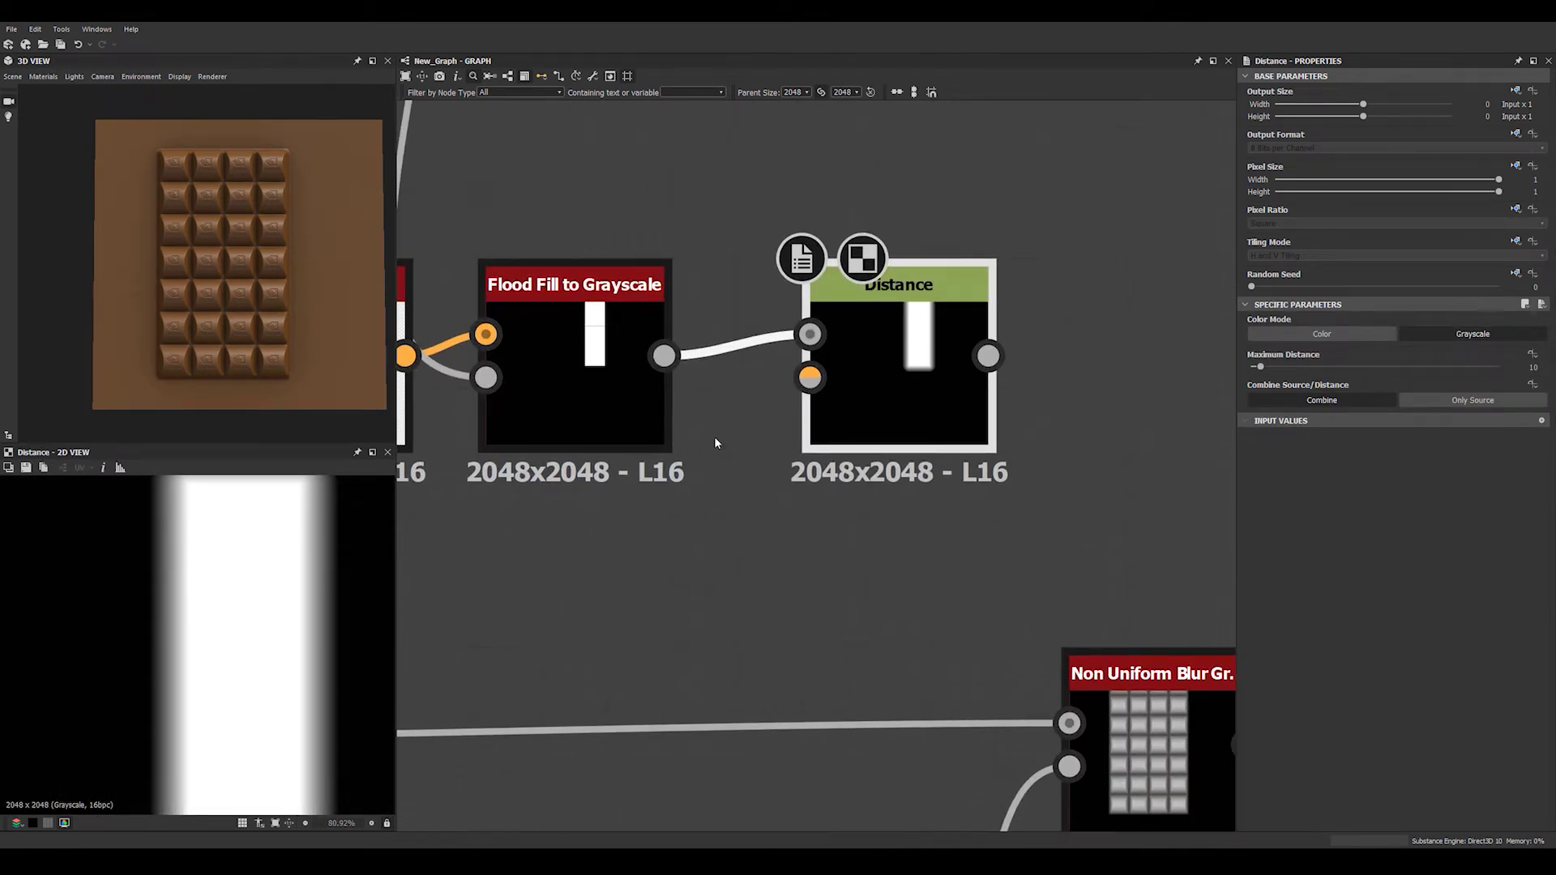
Set the Distance node's Maximum Distance to 5
{"action": "double_click", "coordinate": [1533, 367]}
{"action": "type", "text": "5"}
{"action": "key", "text": "Return"}
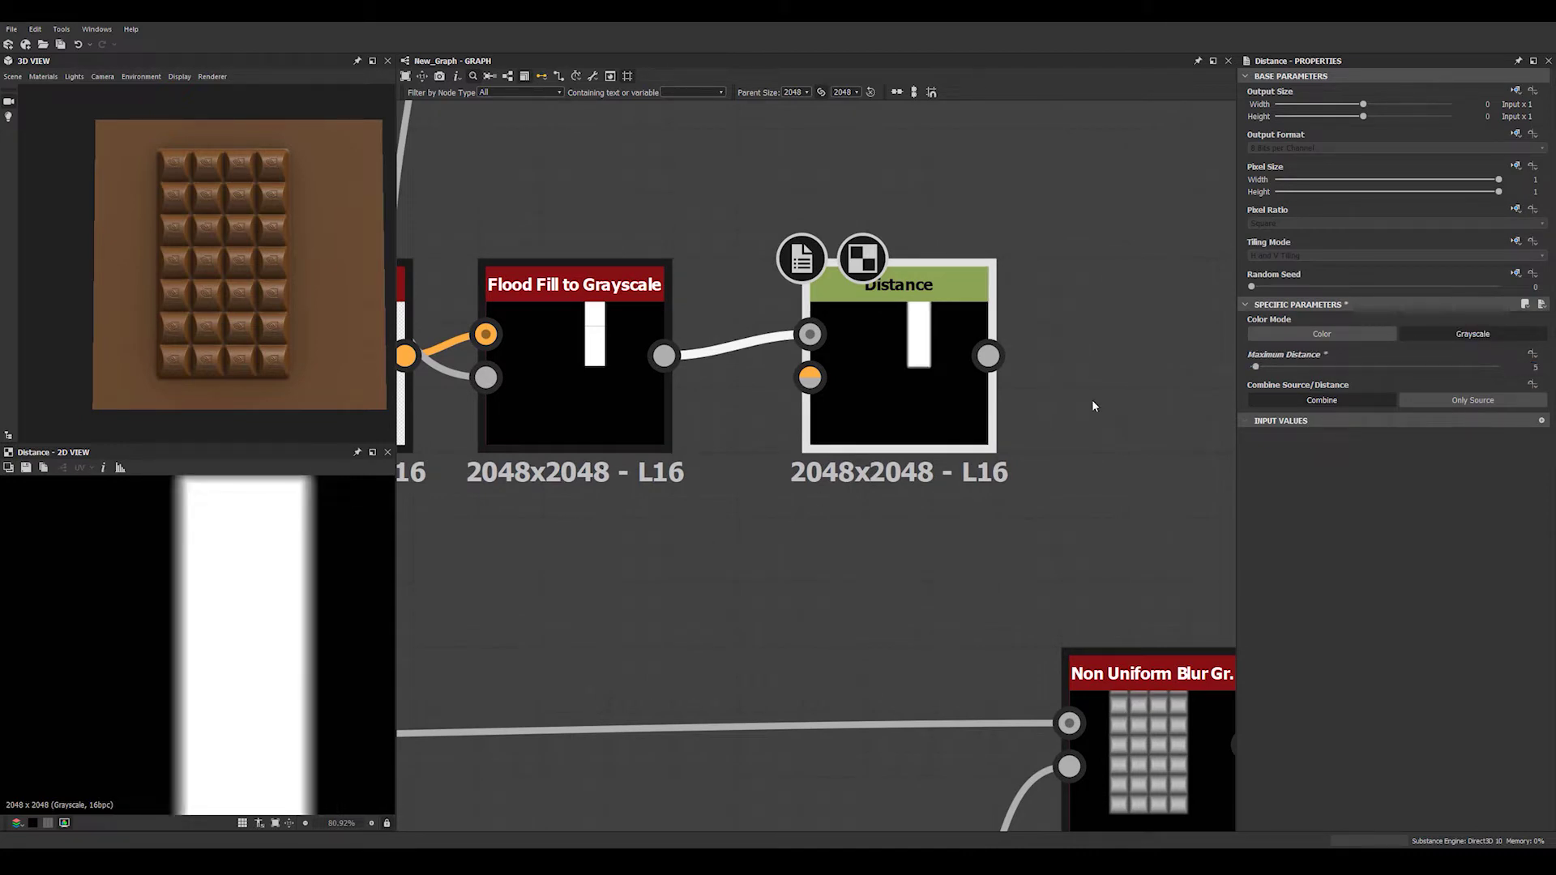
Compare the mask edges of the Flood Fill to Grayscale and Distance outputs, and try a Maximum Distance of 26.98
{"action": "left_click", "coordinate": [600, 389]}
{"action": "scroll", "coordinate": [250, 589], "scroll_direction": "up", "scroll_amount": 4}
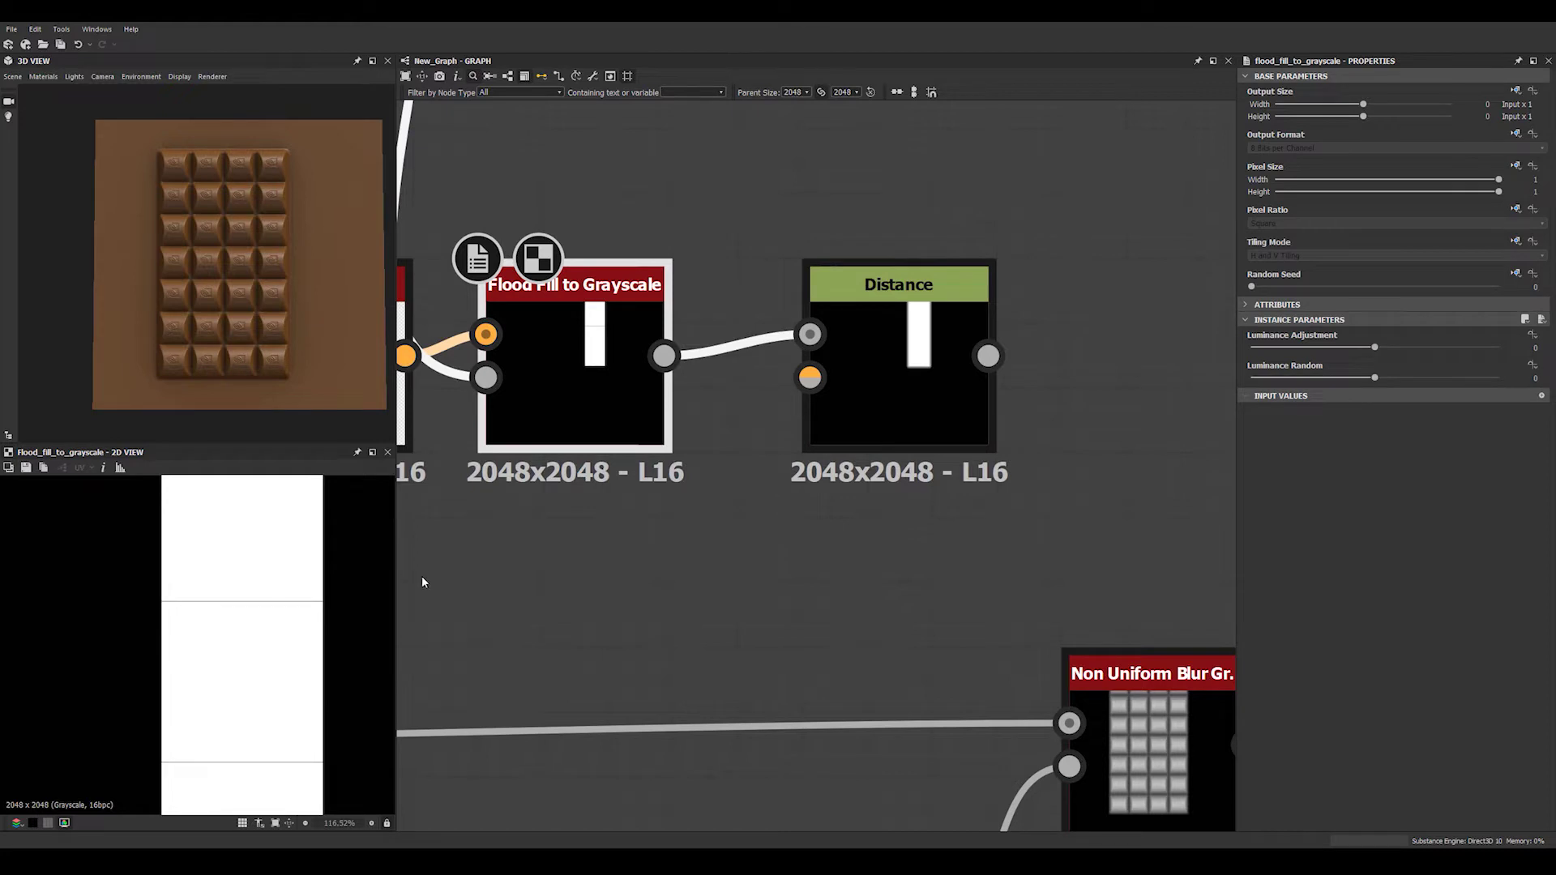
{"action": "scroll", "coordinate": [214, 640], "scroll_direction": "up", "scroll_amount": 2}
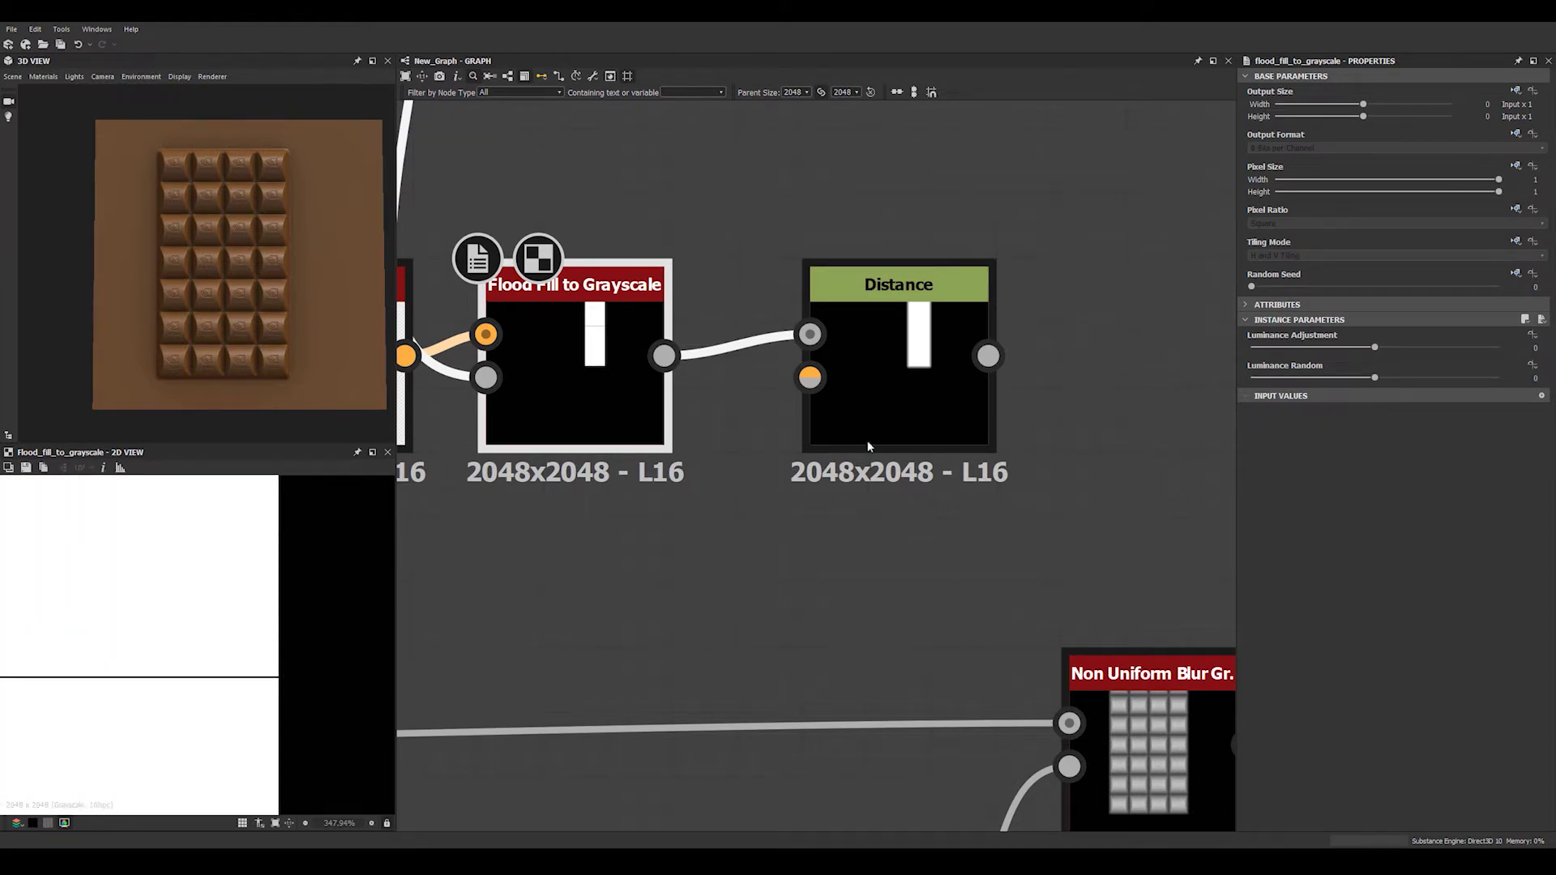
{"action": "left_click", "coordinate": [886, 405]}
{"action": "scroll", "coordinate": [347, 660], "scroll_direction": "up", "scroll_amount": 2}
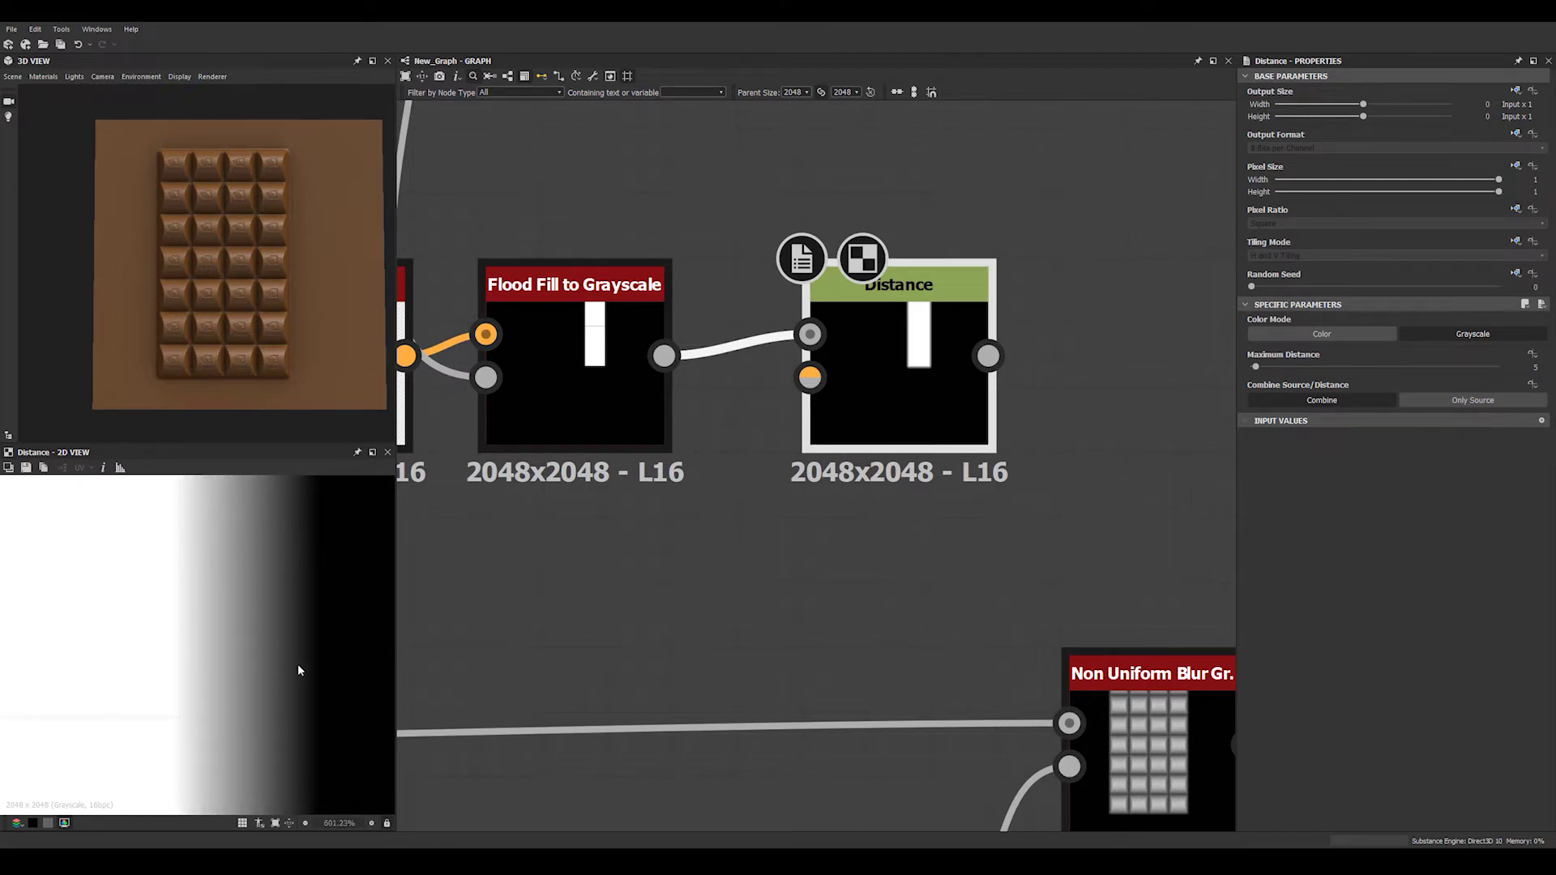
{"action": "mouse_move", "coordinate": [1255, 366]}
{"action": "left_mouse_down"}
{"action": "mouse_move", "coordinate": [1376, 367]}
{"action": "mouse_move", "coordinate": [1255, 367]}
{"action": "left_mouse_up"}
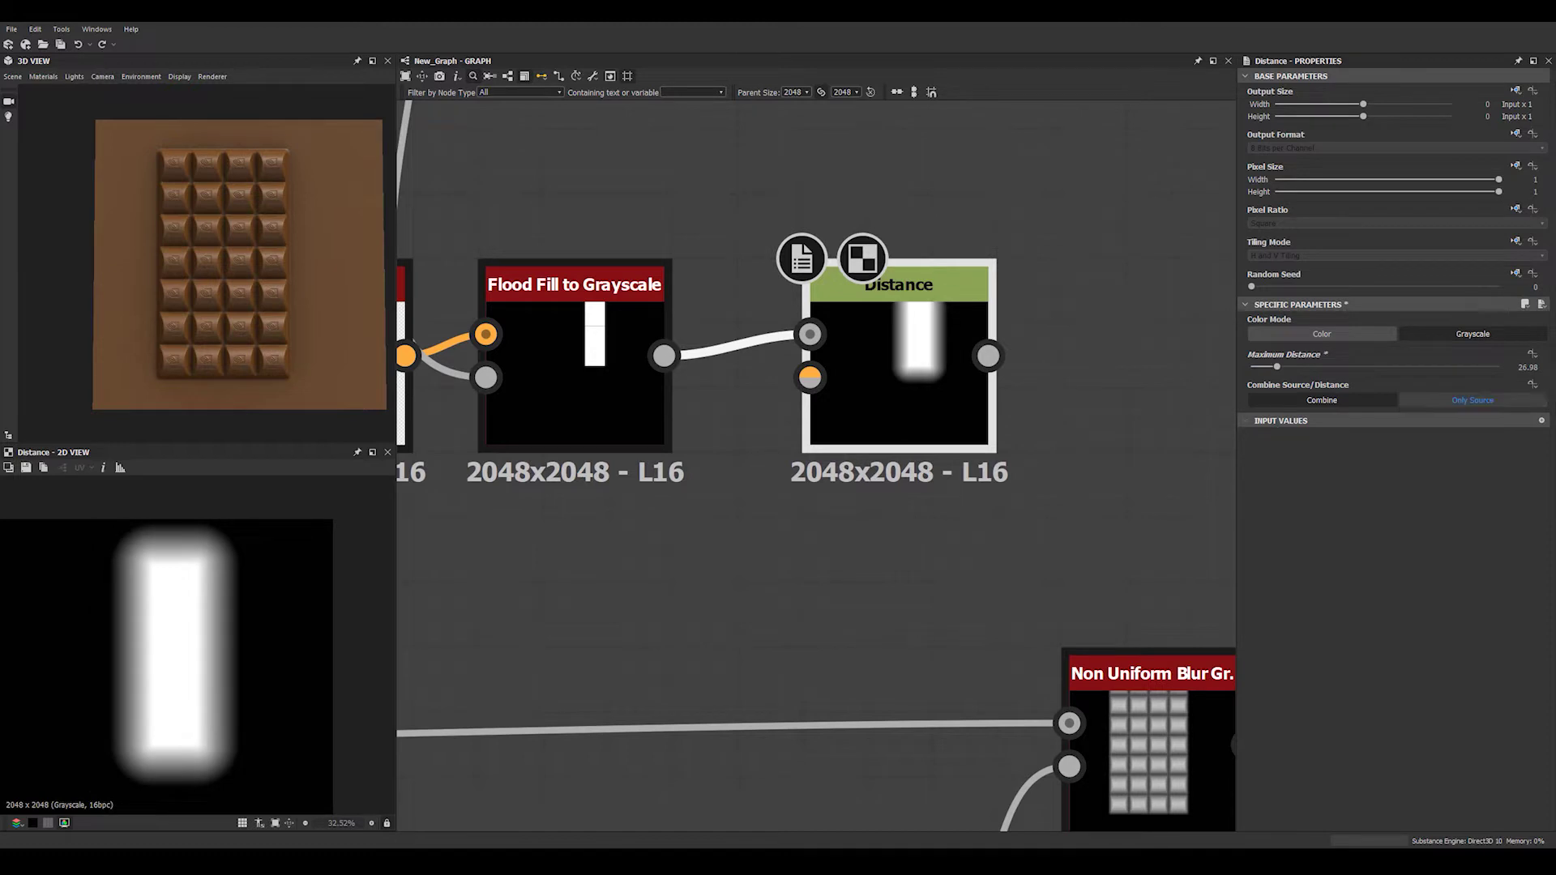
{"action": "scroll", "coordinate": [930, 397], "scroll_direction": "down", "scroll_amount": 4}
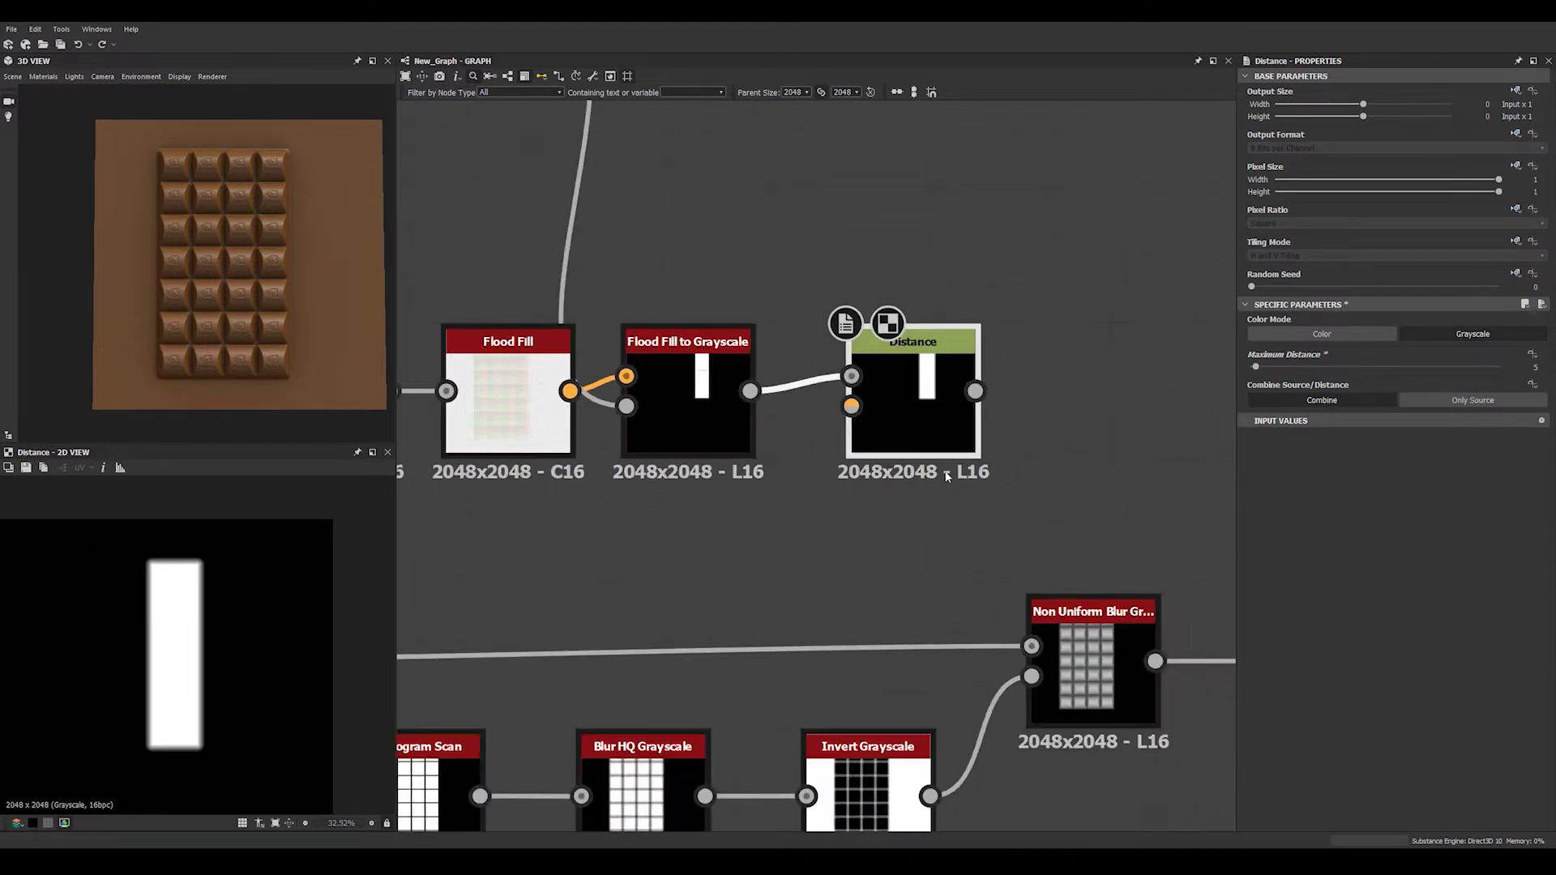
Rearrange the mask branch, placing the Transformation 2D above the Flood Fill and the Shape higher above the Histogram Scan
{"action": "scroll", "coordinate": [810, 389], "scroll_direction": "down", "scroll_amount": 3}
{"action": "left_click_drag", "start_coordinate": [770, 366], "coordinate": [743, 273]}
{"action": "middle_click_drag", "start_coordinate": [853, 337], "coordinate": [945, 578]}
{"action": "scroll", "coordinate": [606, 401], "scroll_direction": "up", "scroll_amount": 3}
{"action": "left_click_drag", "start_coordinate": [607, 405], "coordinate": [639, 249]}
{"action": "left_click_drag", "start_coordinate": [750, 442], "coordinate": [765, 466]}
Frame the Transformation 2D, Histogram Scan, Flood Fill, Flood Fill to Grayscale and Distance nodes, and title the frame Select Pieces
{"action": "left_click_drag", "start_coordinate": [498, 378], "coordinate": [1149, 705]}
{"action": "right_click", "coordinate": [1010, 589]}
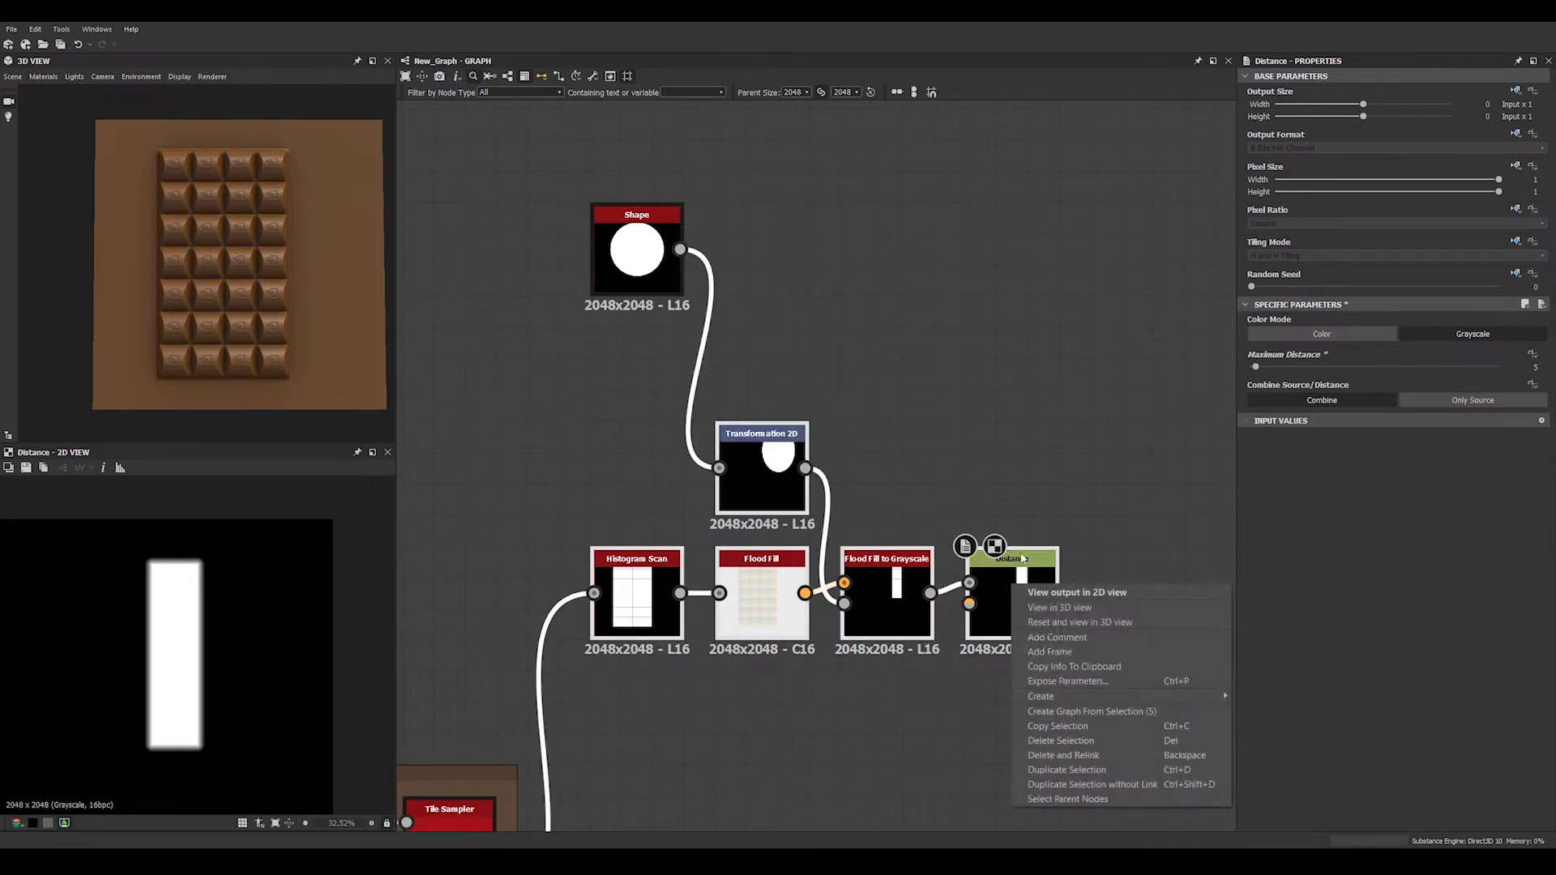
{"action": "left_click", "coordinate": [1073, 645]}
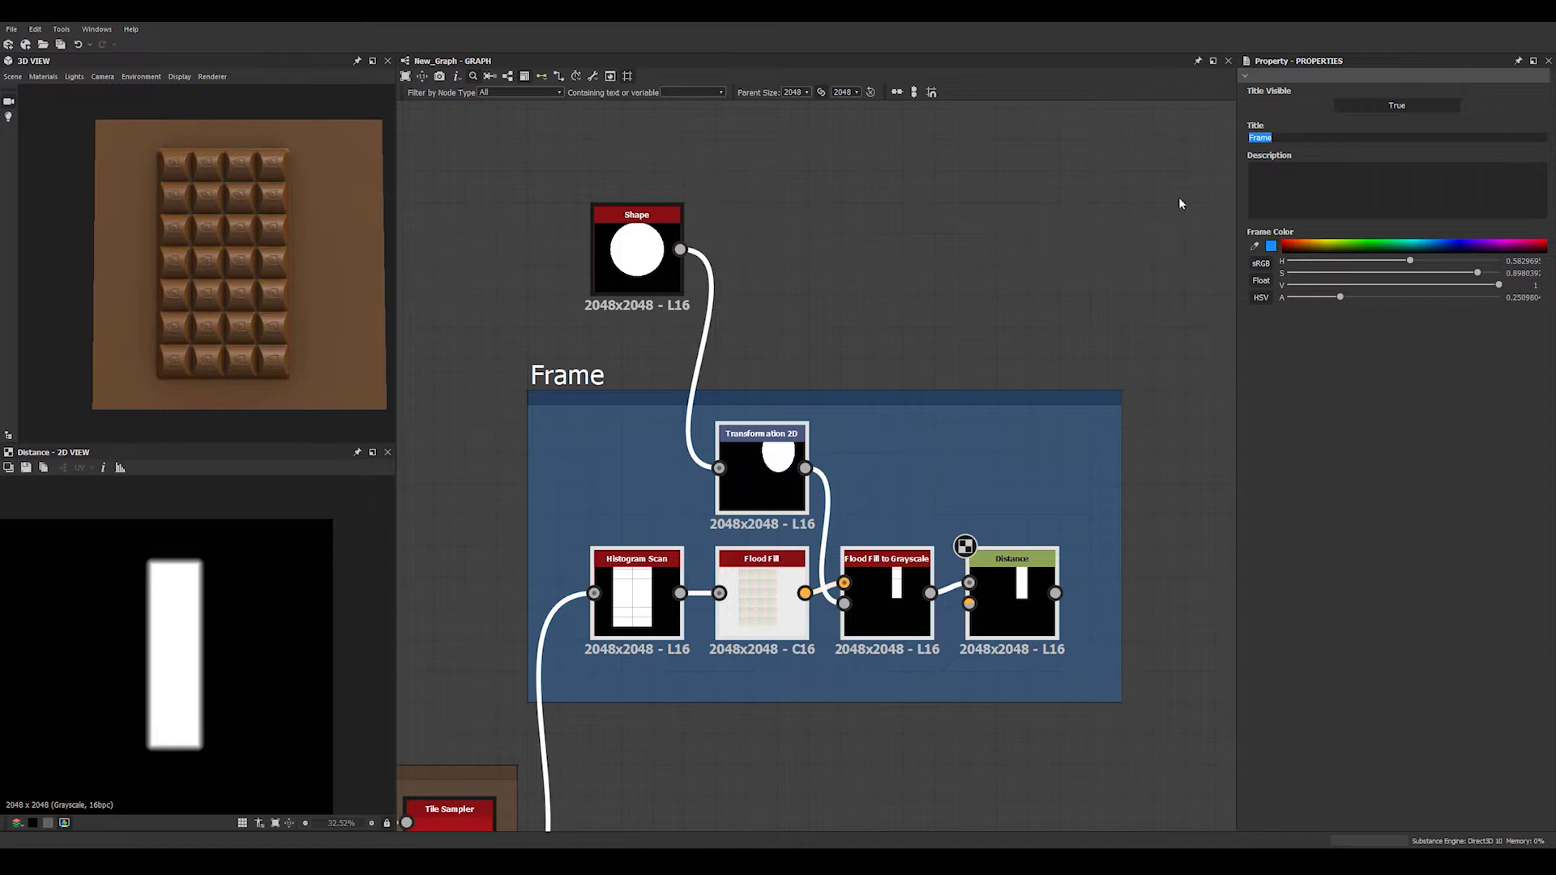
{"action": "type", "text": "Select Pieces"}
{"action": "left_click", "coordinate": [1009, 174]}
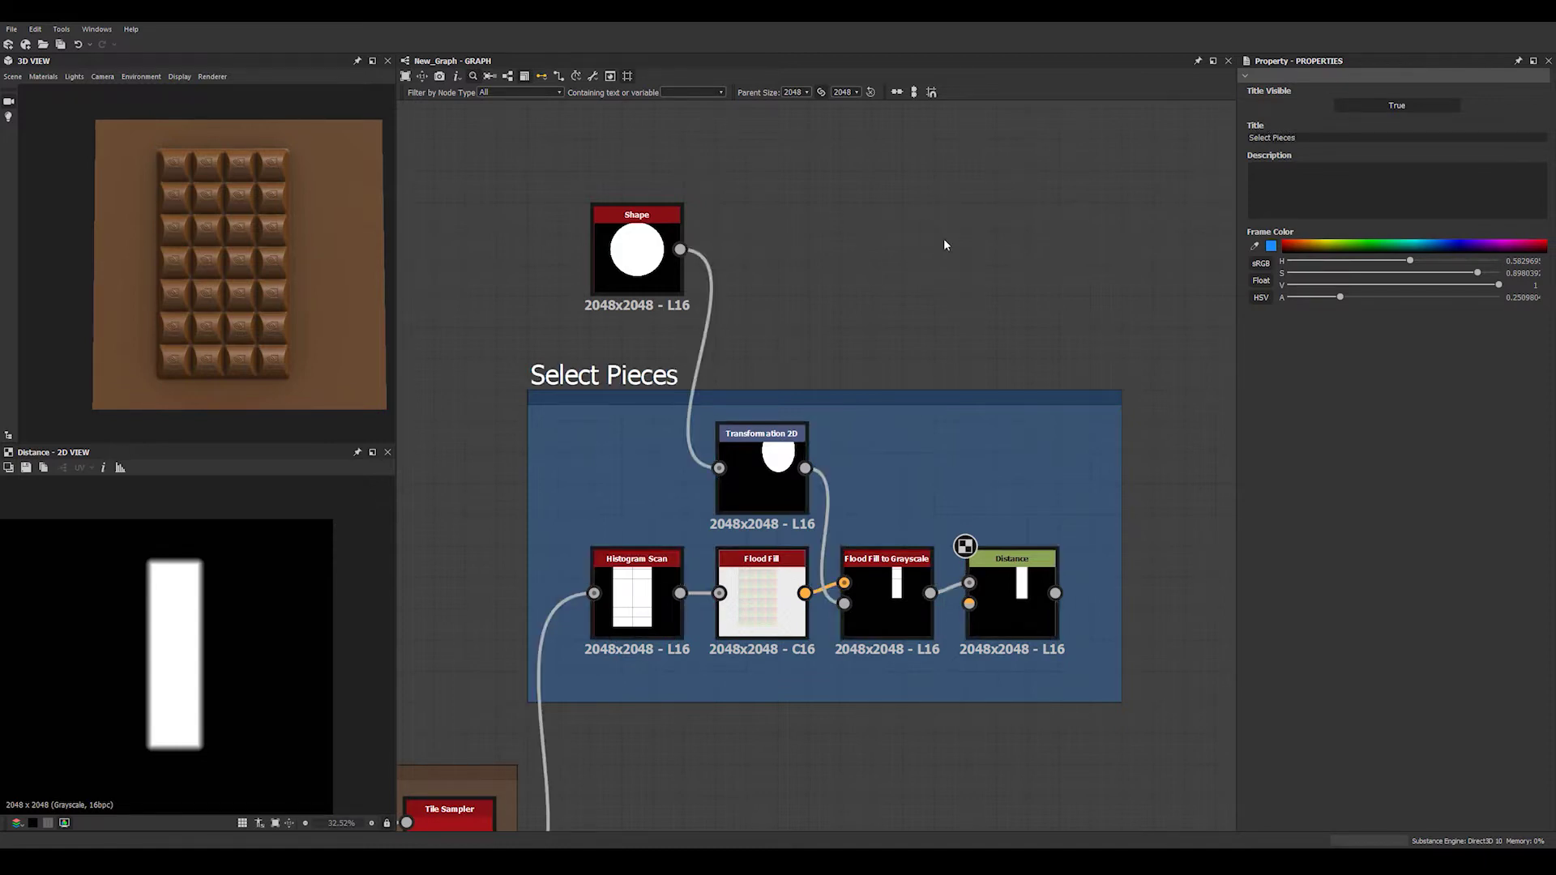
Move the Select Pieces frame upward to make more room above the Non Uniform Blur branch
{"action": "scroll", "coordinate": [923, 300], "scroll_direction": "down", "scroll_amount": 5}
{"action": "middle_click_drag", "start_coordinate": [911, 352], "coordinate": [751, 316]}
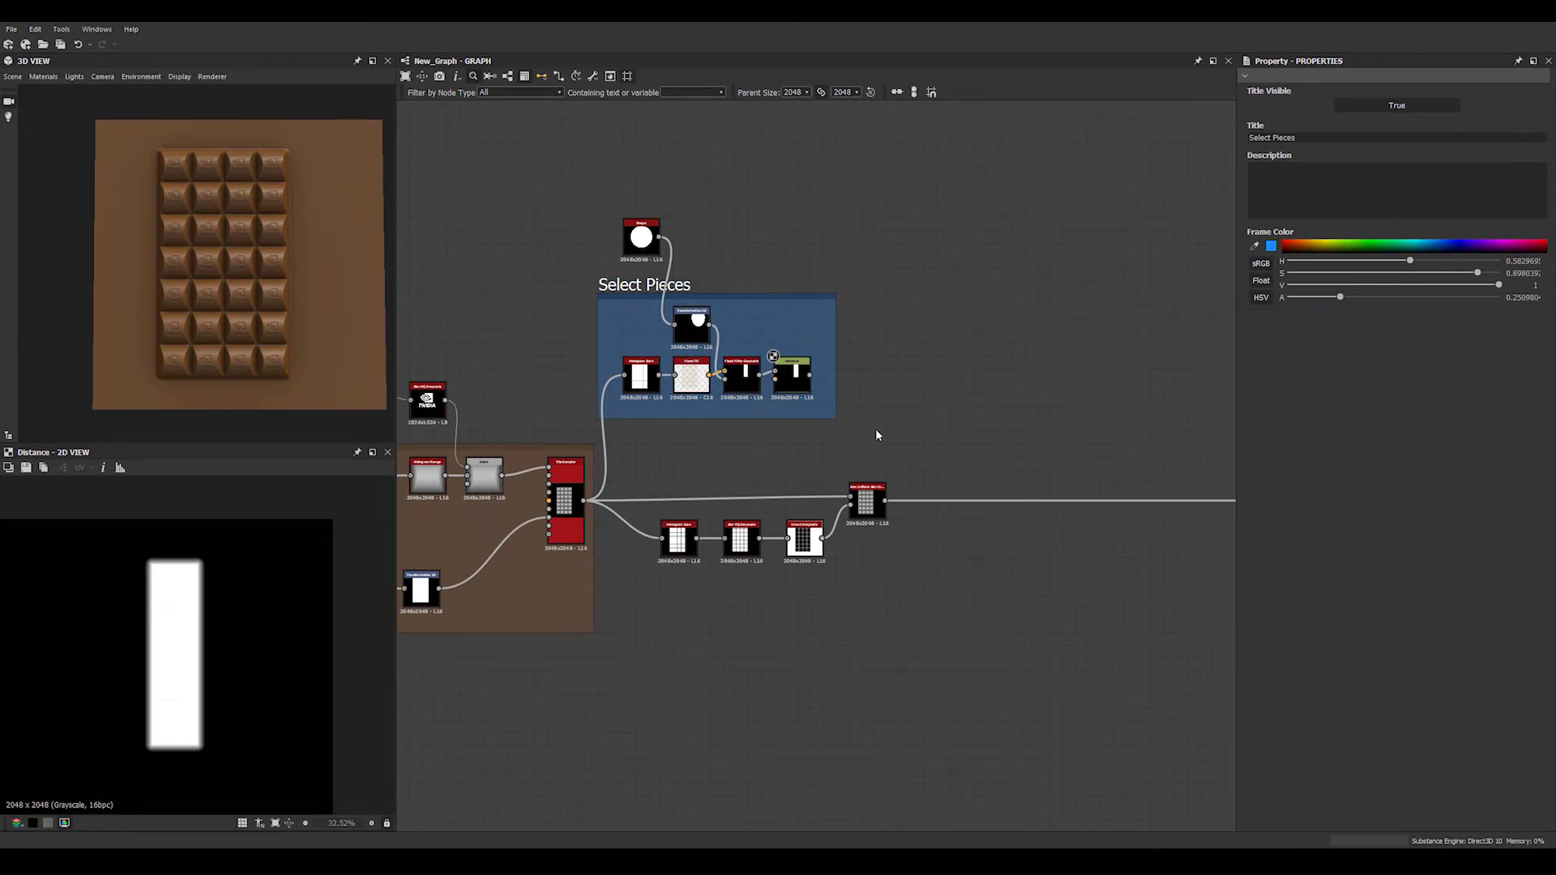
{"action": "scroll", "coordinate": [612, 188], "scroll_direction": "up", "scroll_amount": 2}
{"action": "left_click_drag", "start_coordinate": [635, 331], "coordinate": [649, 204]}
{"action": "middle_click_drag", "start_coordinate": [883, 350], "coordinate": [684, 249]}
{"action": "scroll", "coordinate": [825, 355], "scroll_direction": "up", "scroll_amount": 1}
{"action": "middle_click_drag", "start_coordinate": [758, 354], "coordinate": [895, 379]}
{"action": "scroll", "coordinate": [859, 413], "scroll_direction": "up", "scroll_amount": 2}
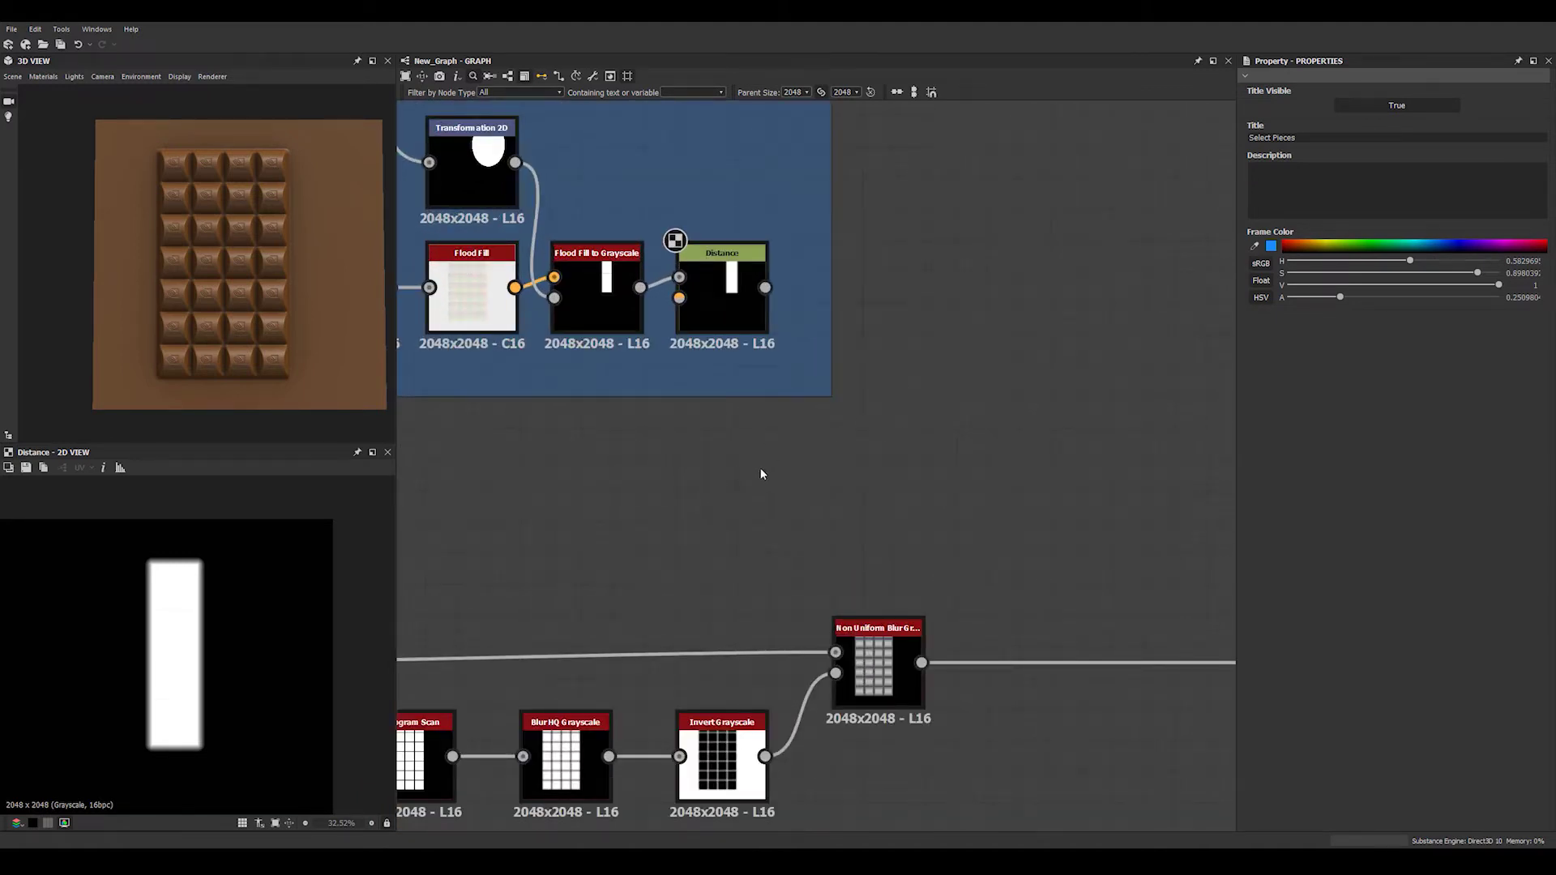
Add a DeteDirectionalWarp node between the Select Pieces frame and the Non Uniform Blur, and widen the frame past the Distance node
{"action": "key", "text": "space"}
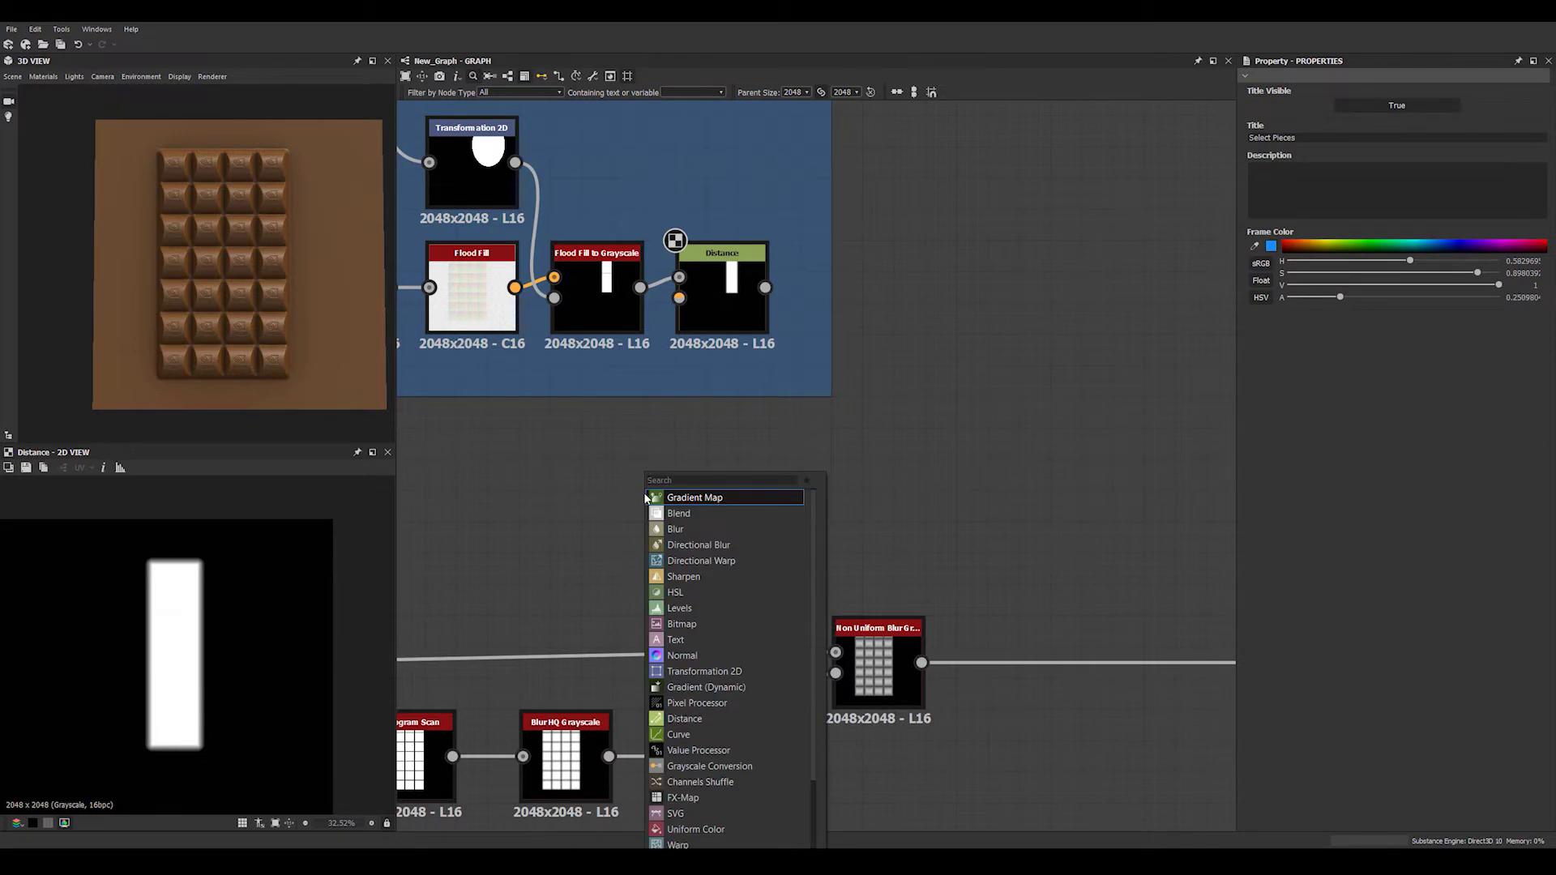
{"action": "type", "text": "det"}
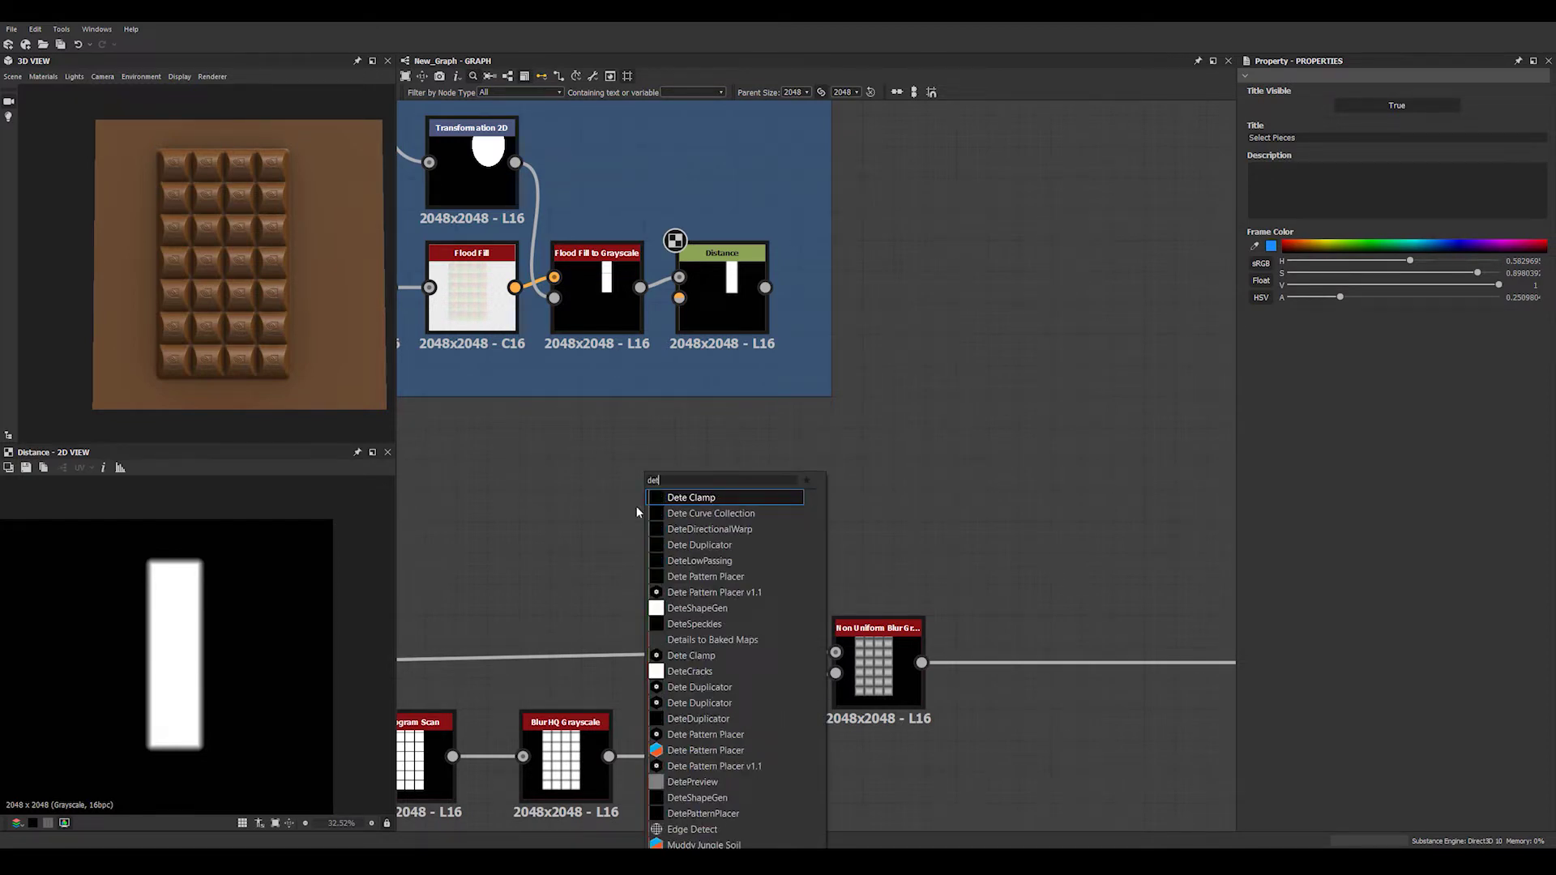
{"action": "left_click", "coordinate": [755, 529]}
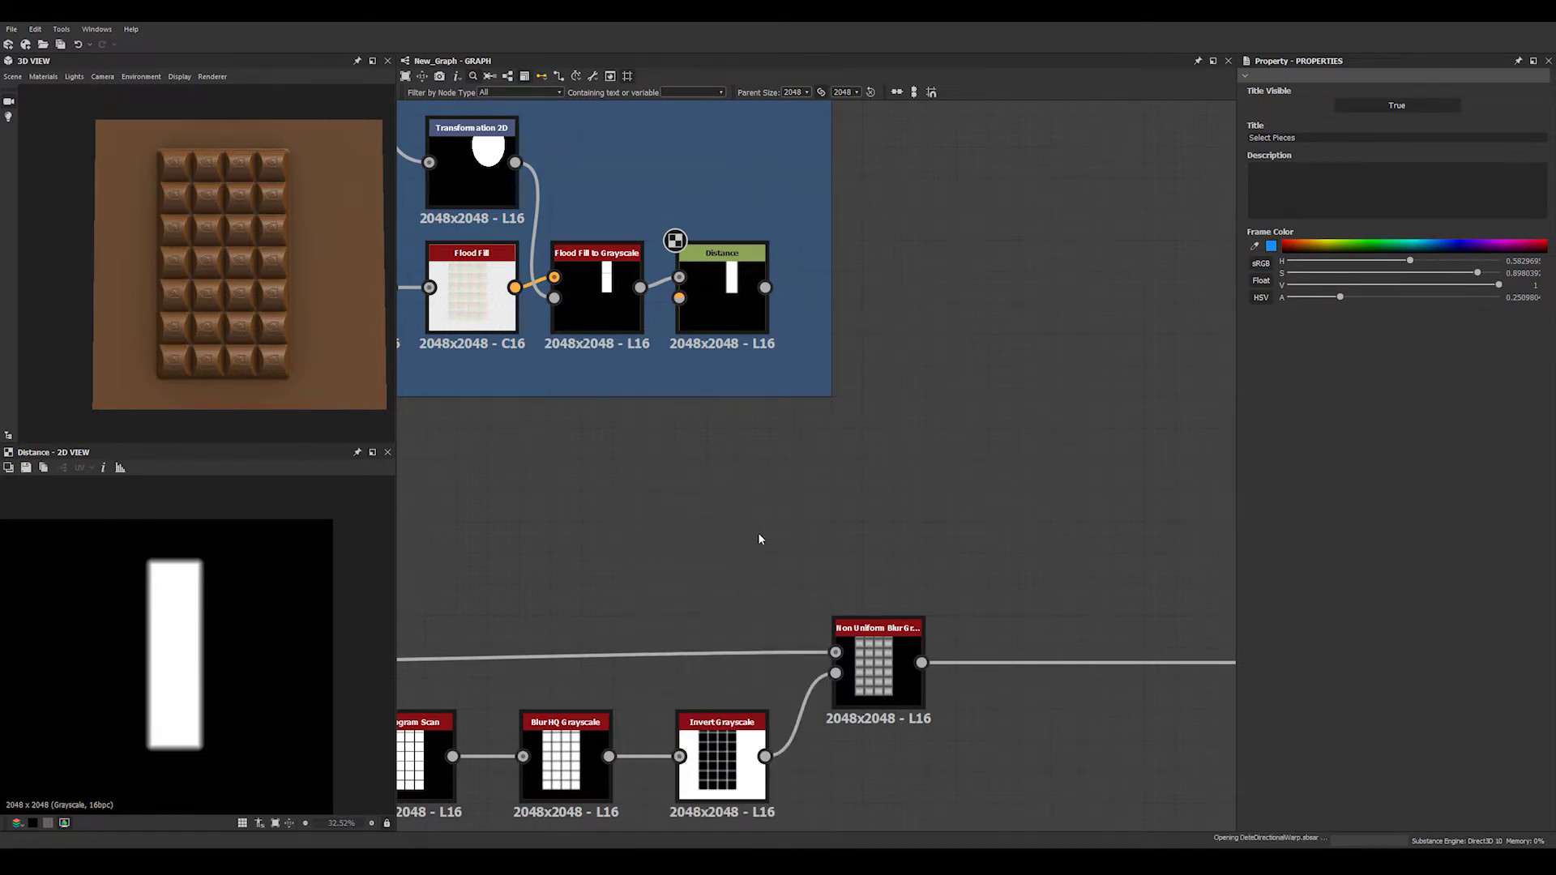
{"action": "middle_click_drag", "start_coordinate": [772, 524], "coordinate": [754, 591]}
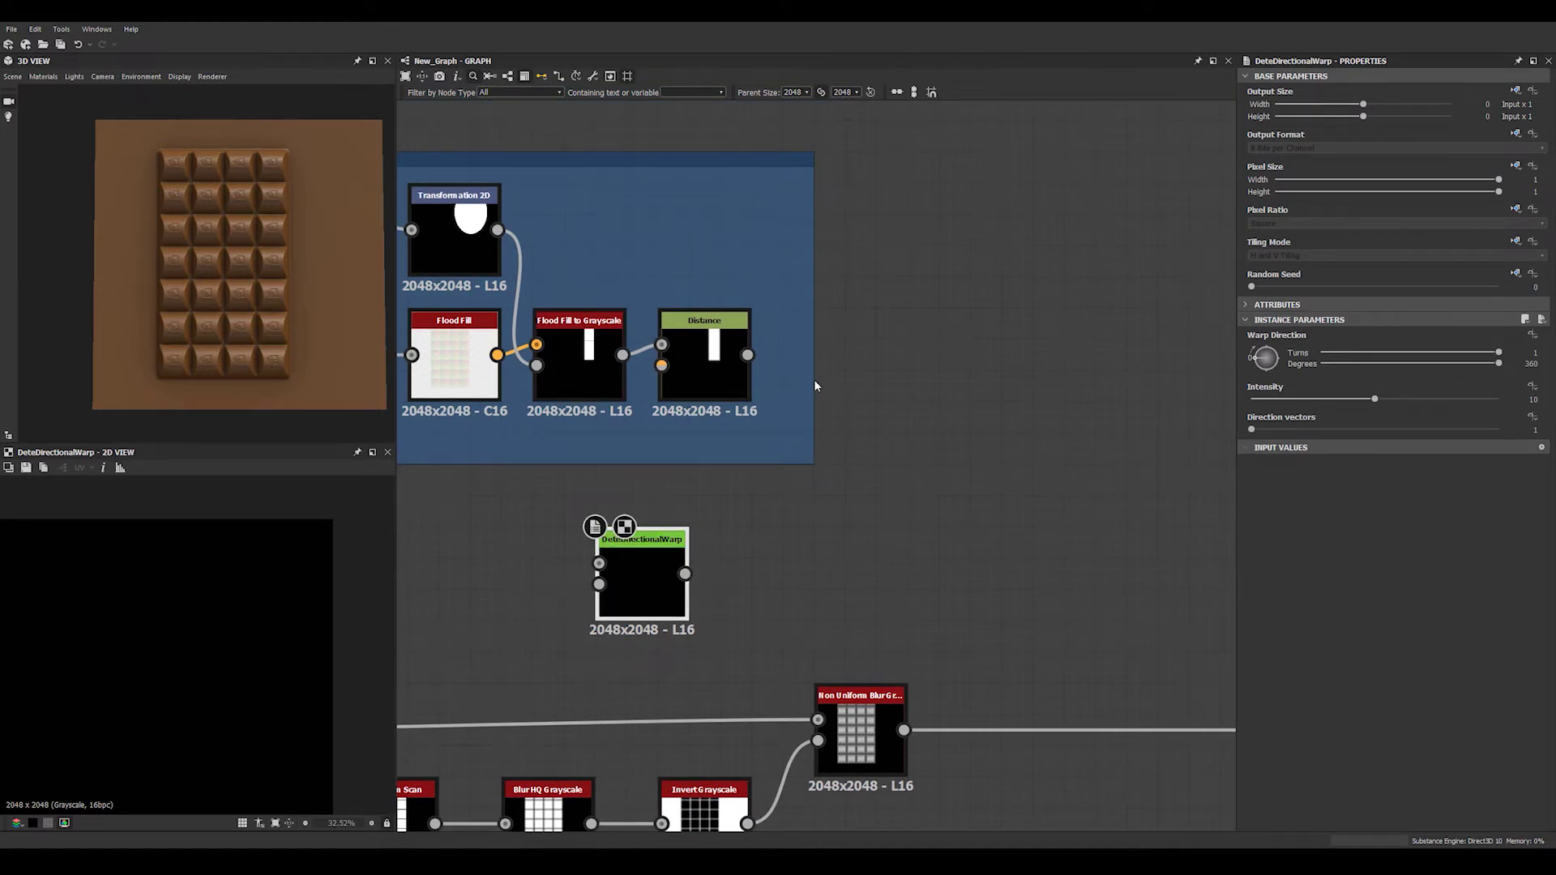
{"action": "left_click_drag", "start_coordinate": [814, 379], "coordinate": [879, 382]}
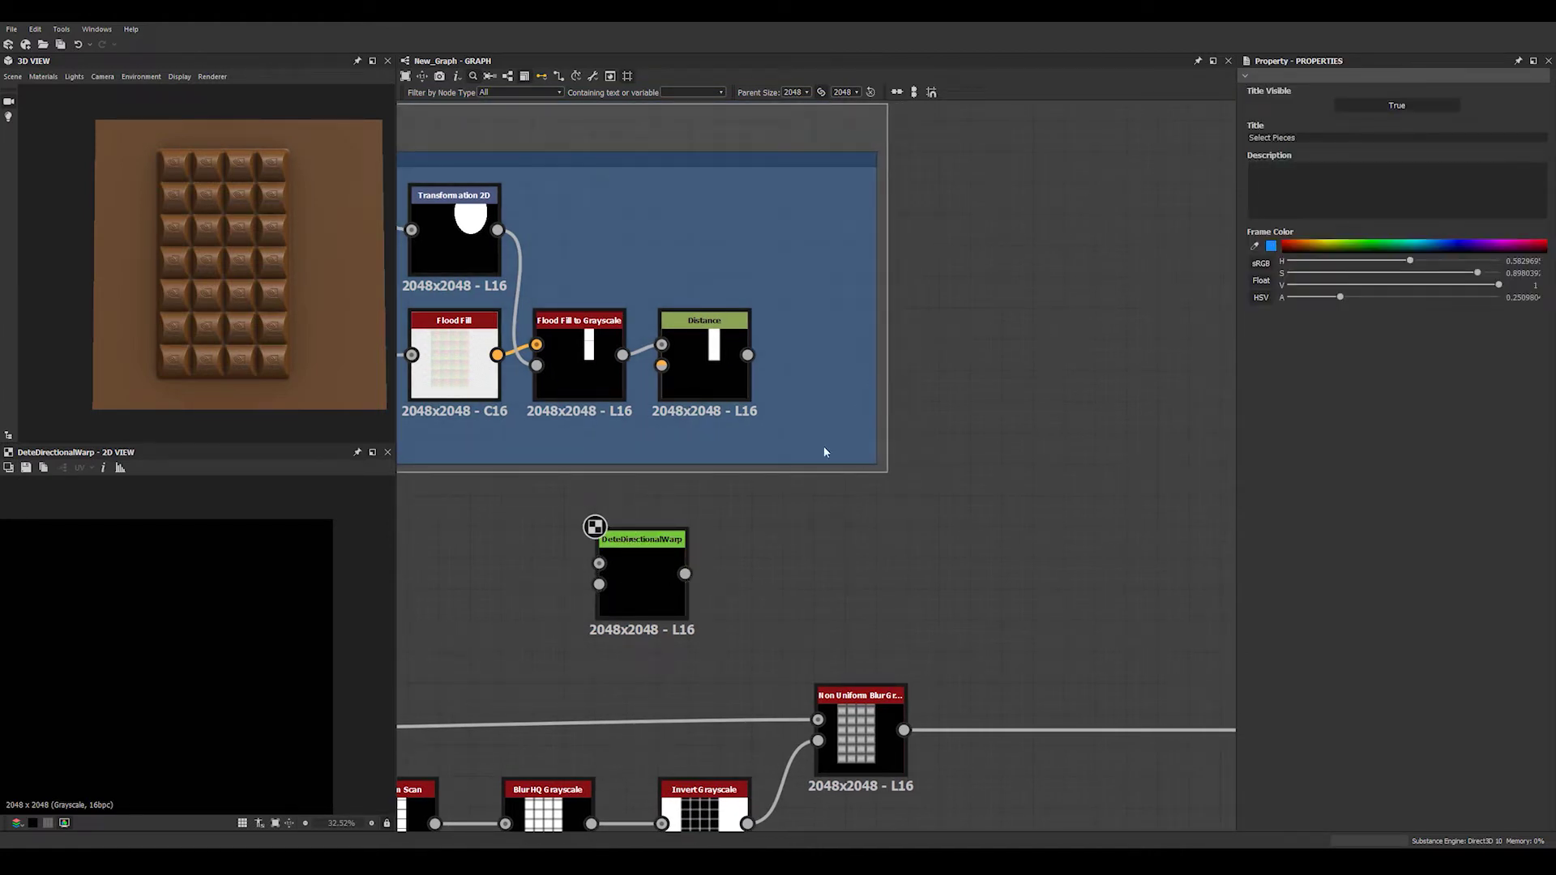
{"action": "left_click_drag", "start_coordinate": [657, 571], "coordinate": [834, 571]}
{"action": "scroll", "coordinate": [886, 569], "scroll_direction": "up", "scroll_amount": 3}
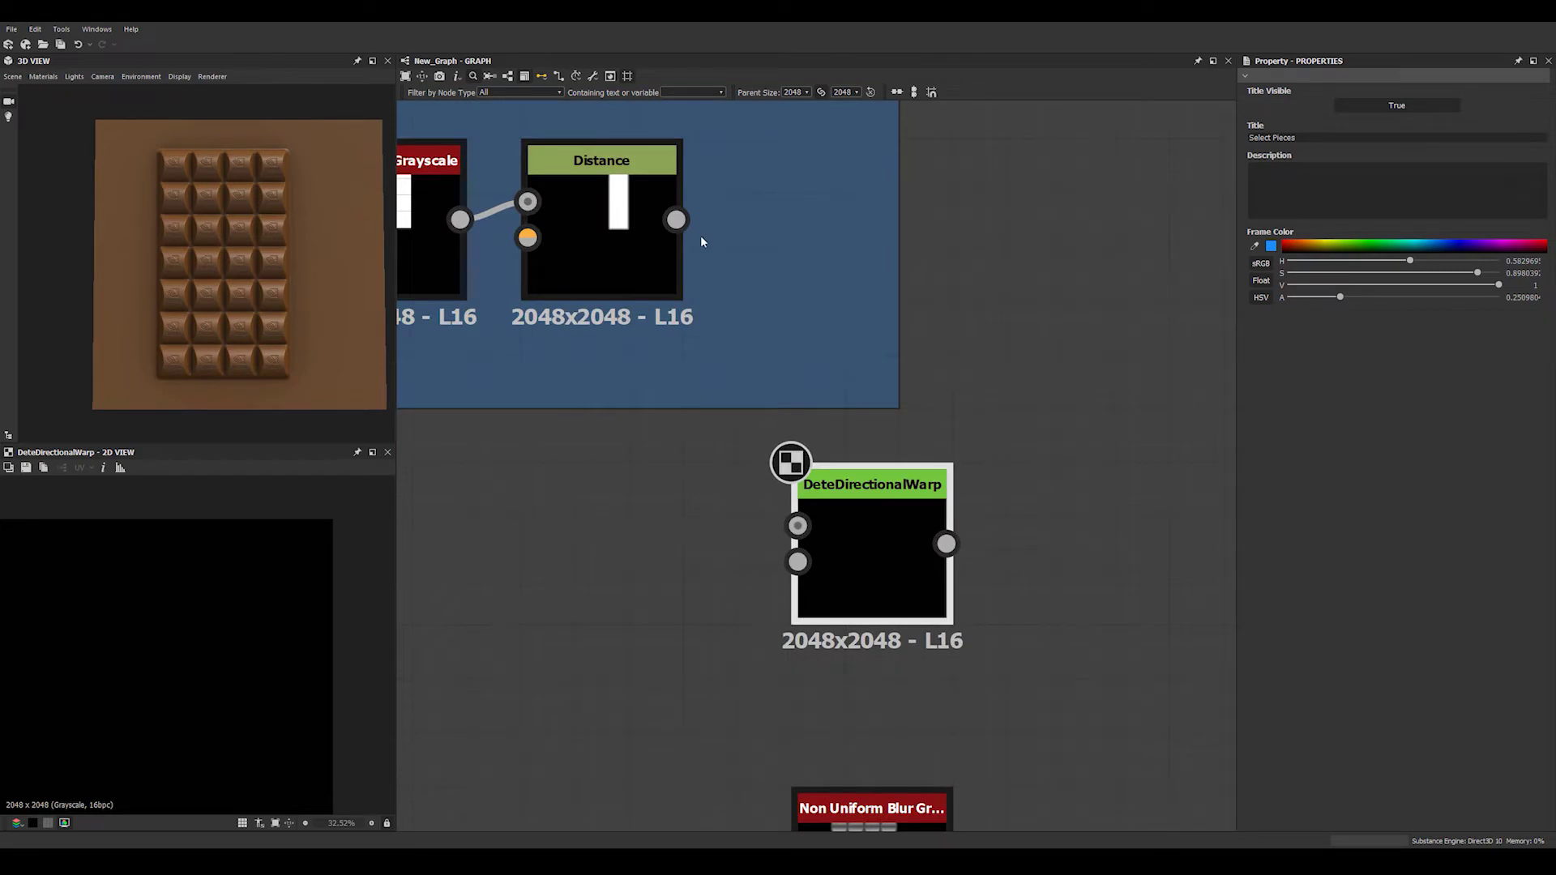
Wire the Distance node into the DeteDirectionalWarp, add a Clouds 2 node as its intensity input, and enlarge the Select Pieces frame around them
{"action": "left_click_drag", "start_coordinate": [676, 219], "coordinate": [818, 200]}
{"action": "left_click_drag", "start_coordinate": [898, 342], "coordinate": [974, 348]}
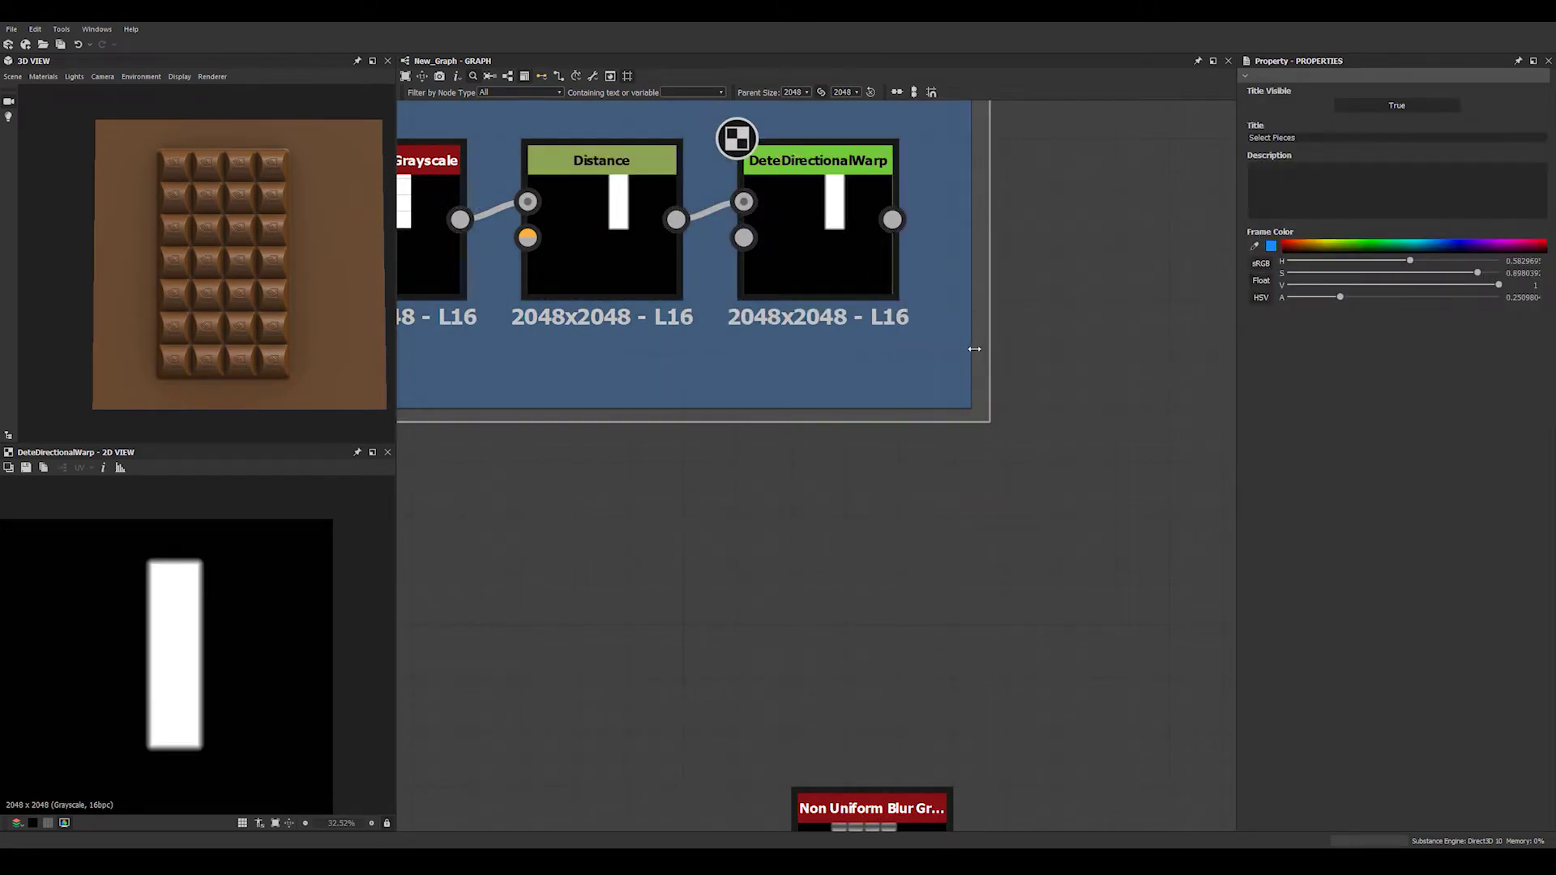
{"action": "scroll", "coordinate": [949, 355], "scroll_direction": "down", "scroll_amount": 2}
{"action": "middle_click_drag", "start_coordinate": [956, 360], "coordinate": [1057, 499]}
{"action": "left_click", "coordinate": [846, 643]}
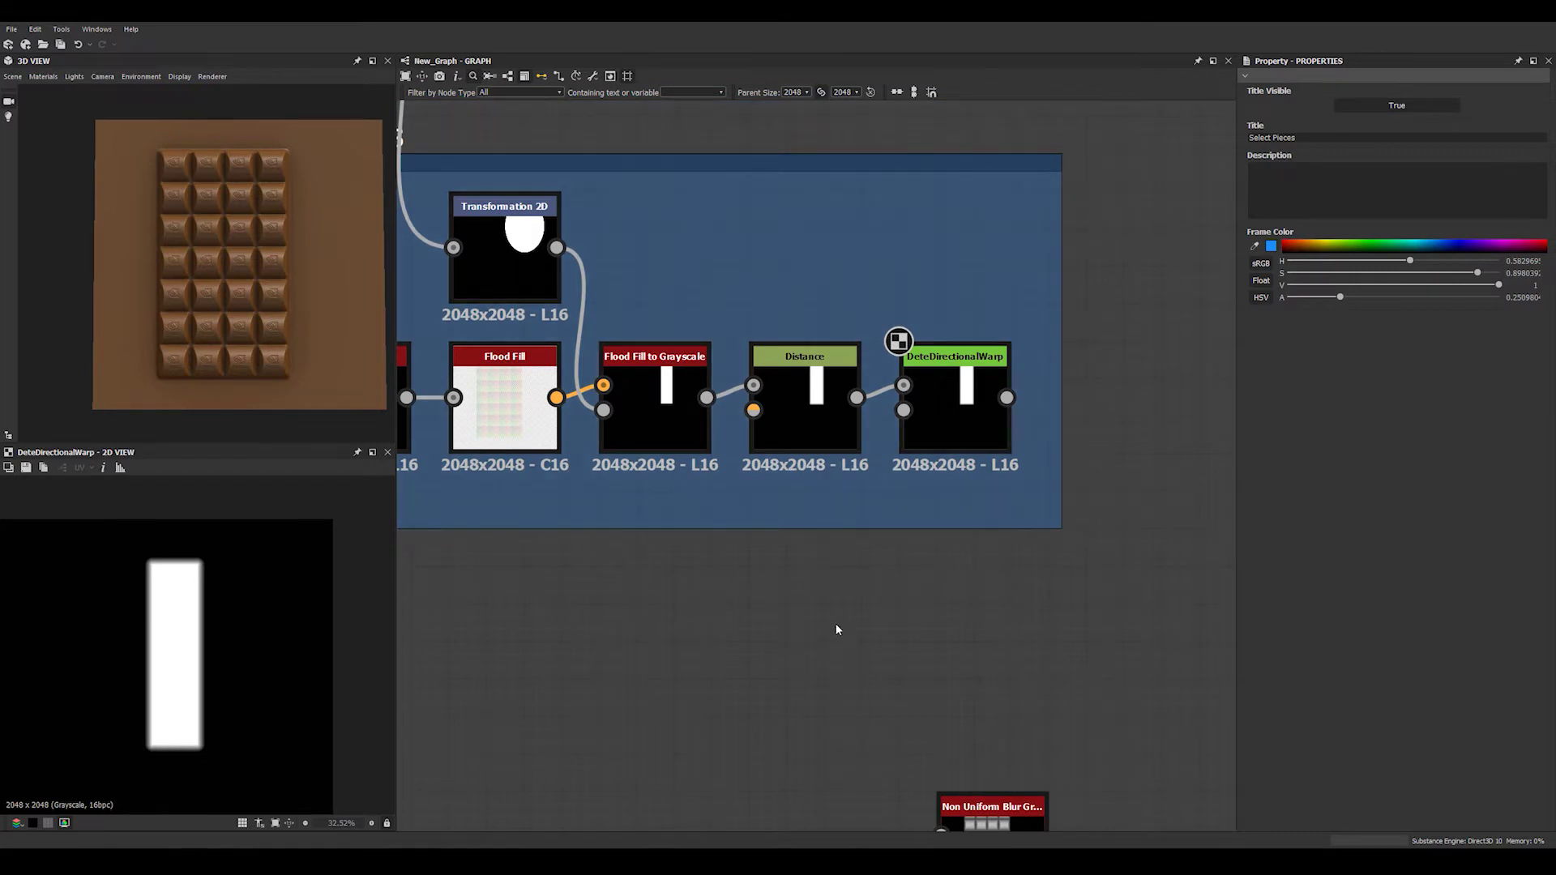
{"action": "key", "text": "space"}
{"action": "type", "text": "cloud"}
{"action": "key", "text": "Down"}
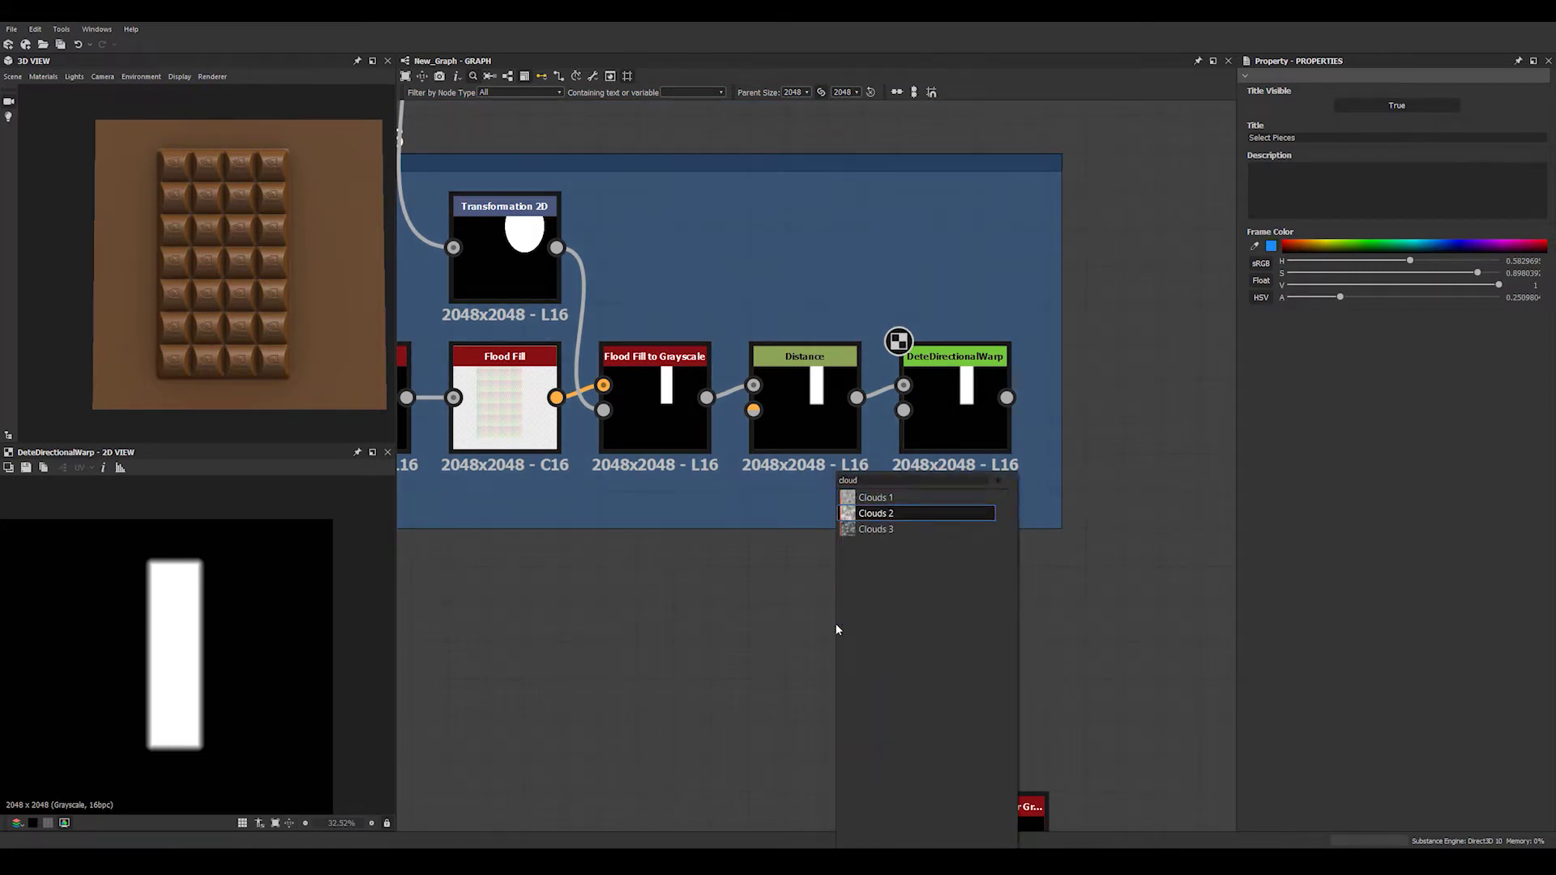
{"action": "key", "text": "Return"}
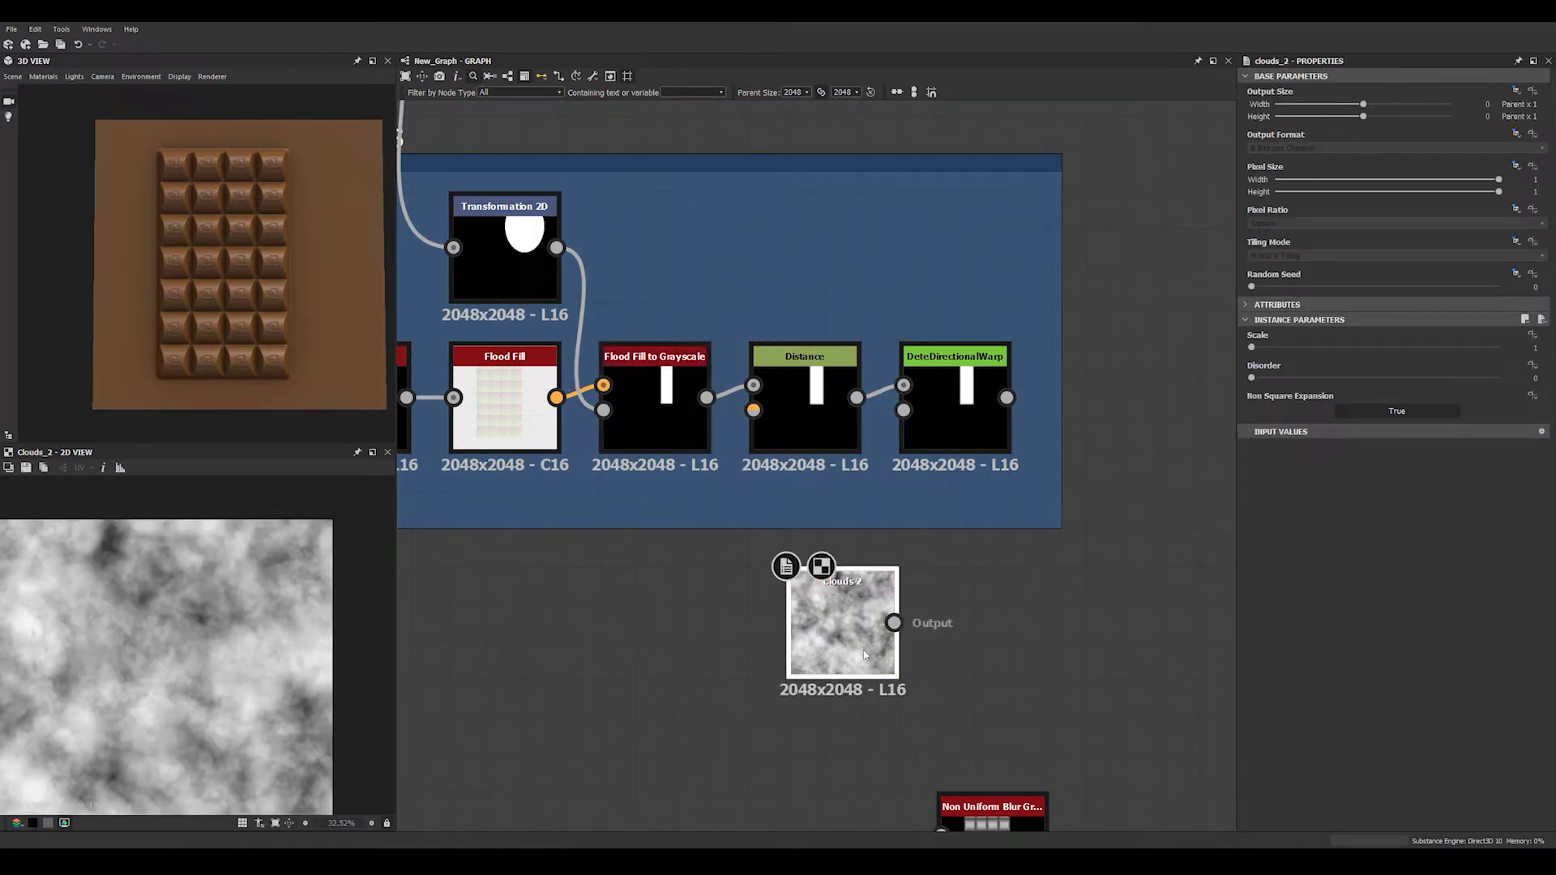
{"action": "mouse_move", "coordinate": [893, 622]}
{"action": "left_mouse_down"}
{"action": "mouse_move", "coordinate": [904, 409]}
{"action": "mouse_move", "coordinate": [854, 600]}
{"action": "mouse_move", "coordinate": [860, 560]}
{"action": "mouse_move", "coordinate": [909, 611]}
{"action": "left_mouse_up"}
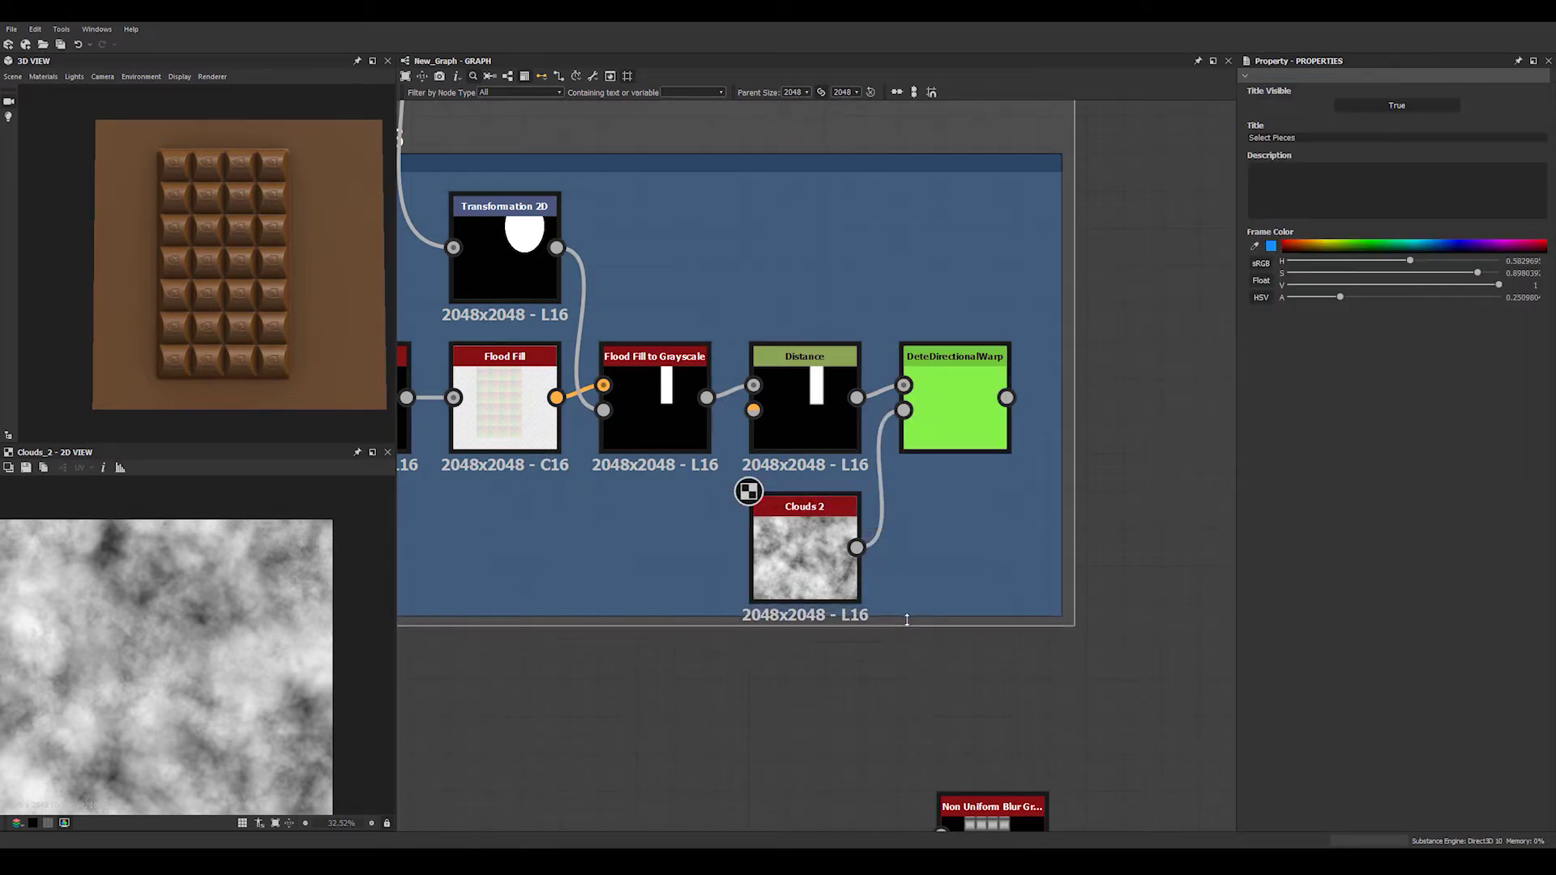
Set the DeteDirectionalWarp node to 3 direction vectors and an intensity of 3
{"action": "double_click", "coordinate": [955, 418]}
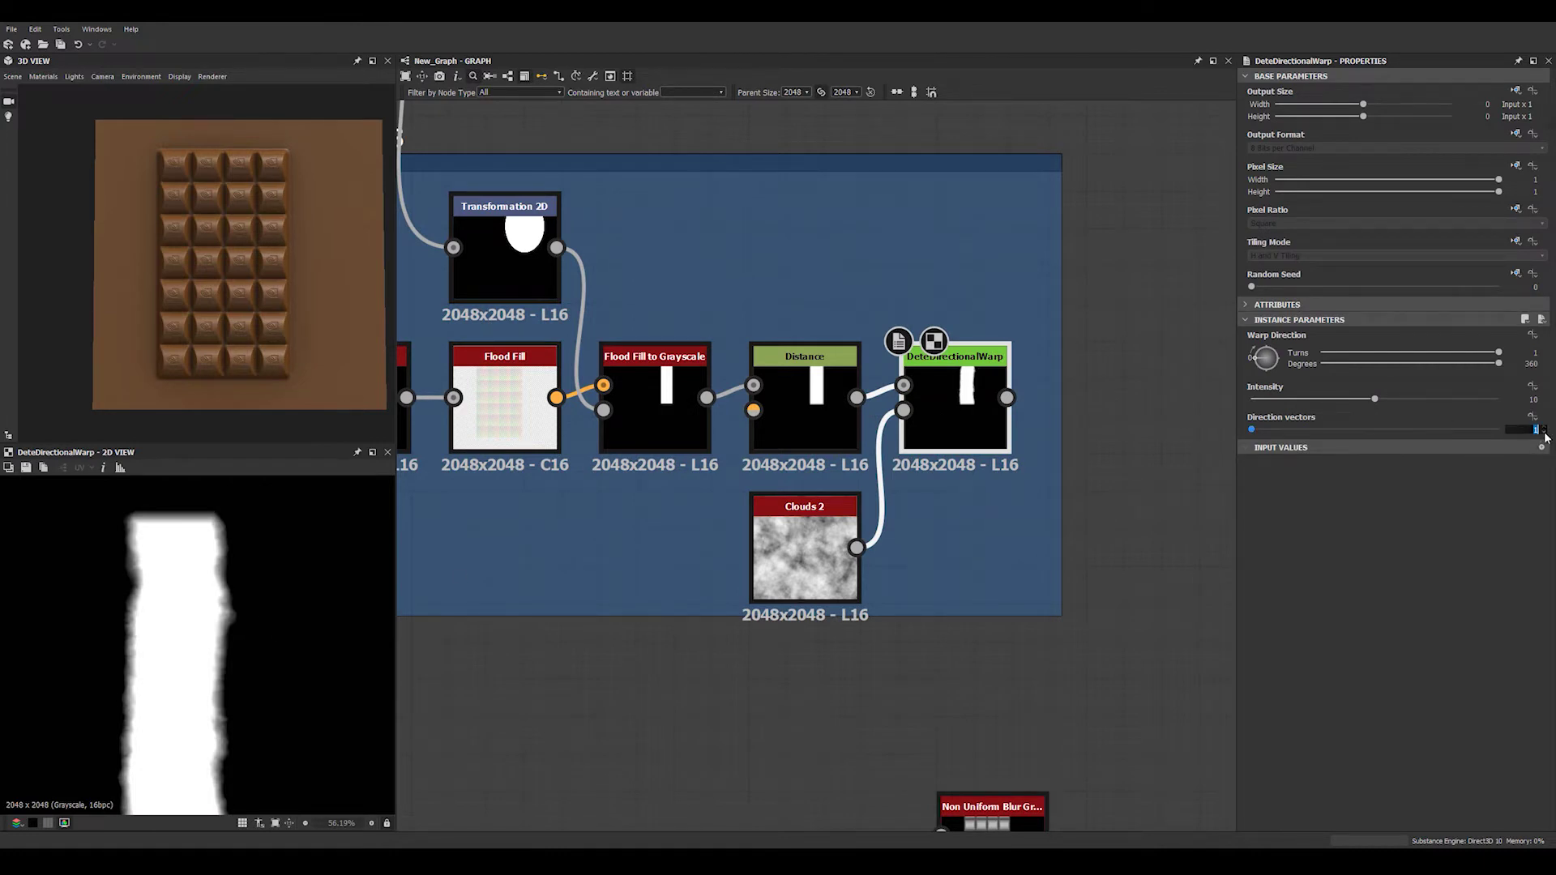
{"action": "type", "text": "3"}
{"action": "key", "text": "Return"}
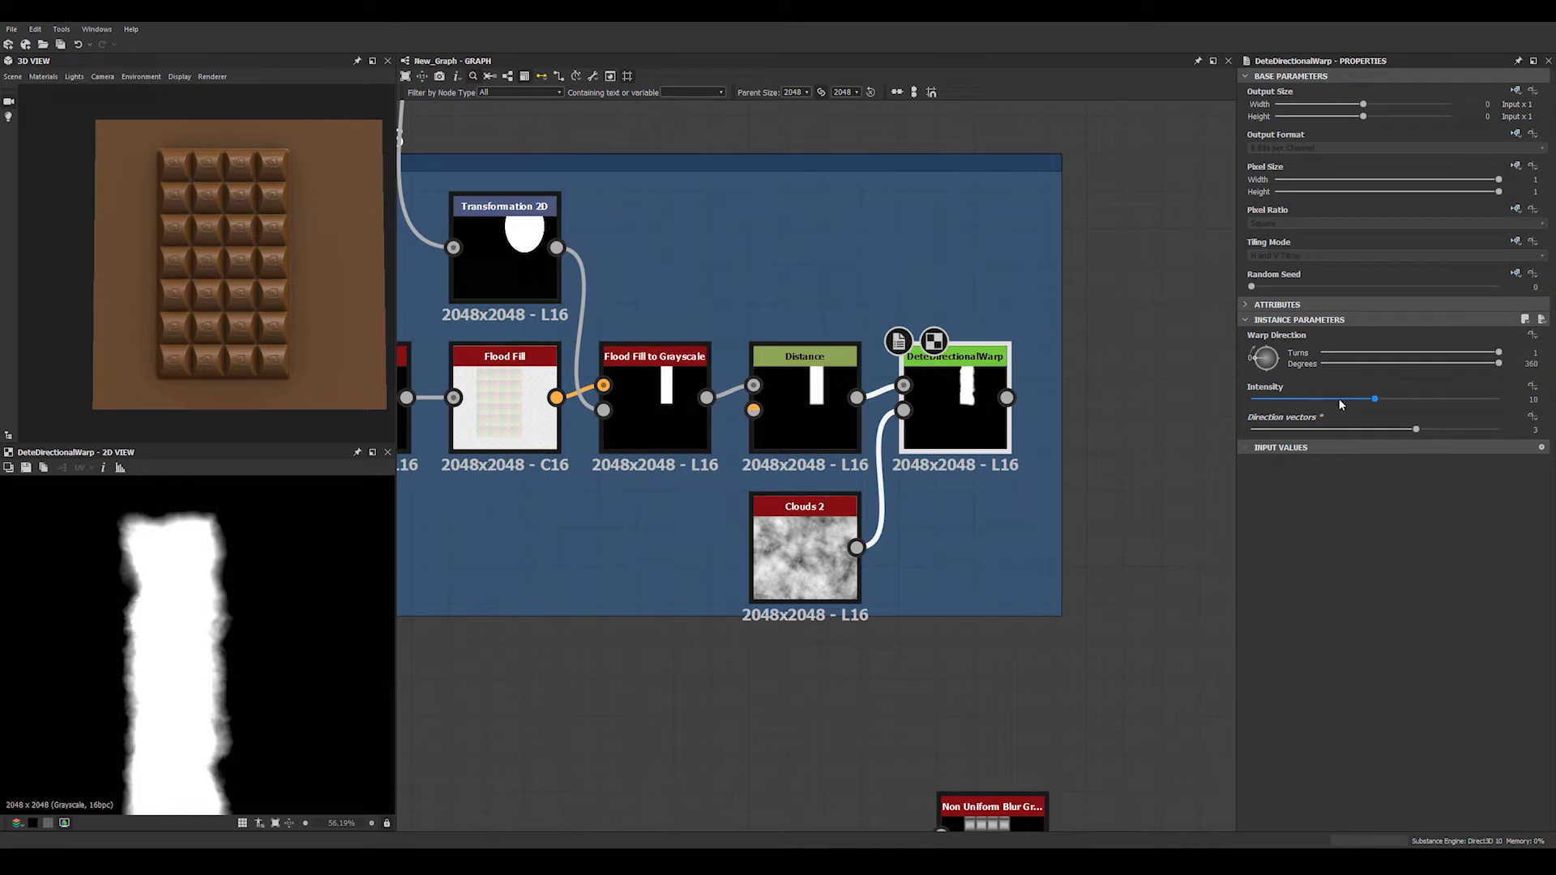
{"action": "left_click_drag", "start_coordinate": [1339, 399], "coordinate": [1310, 395]}
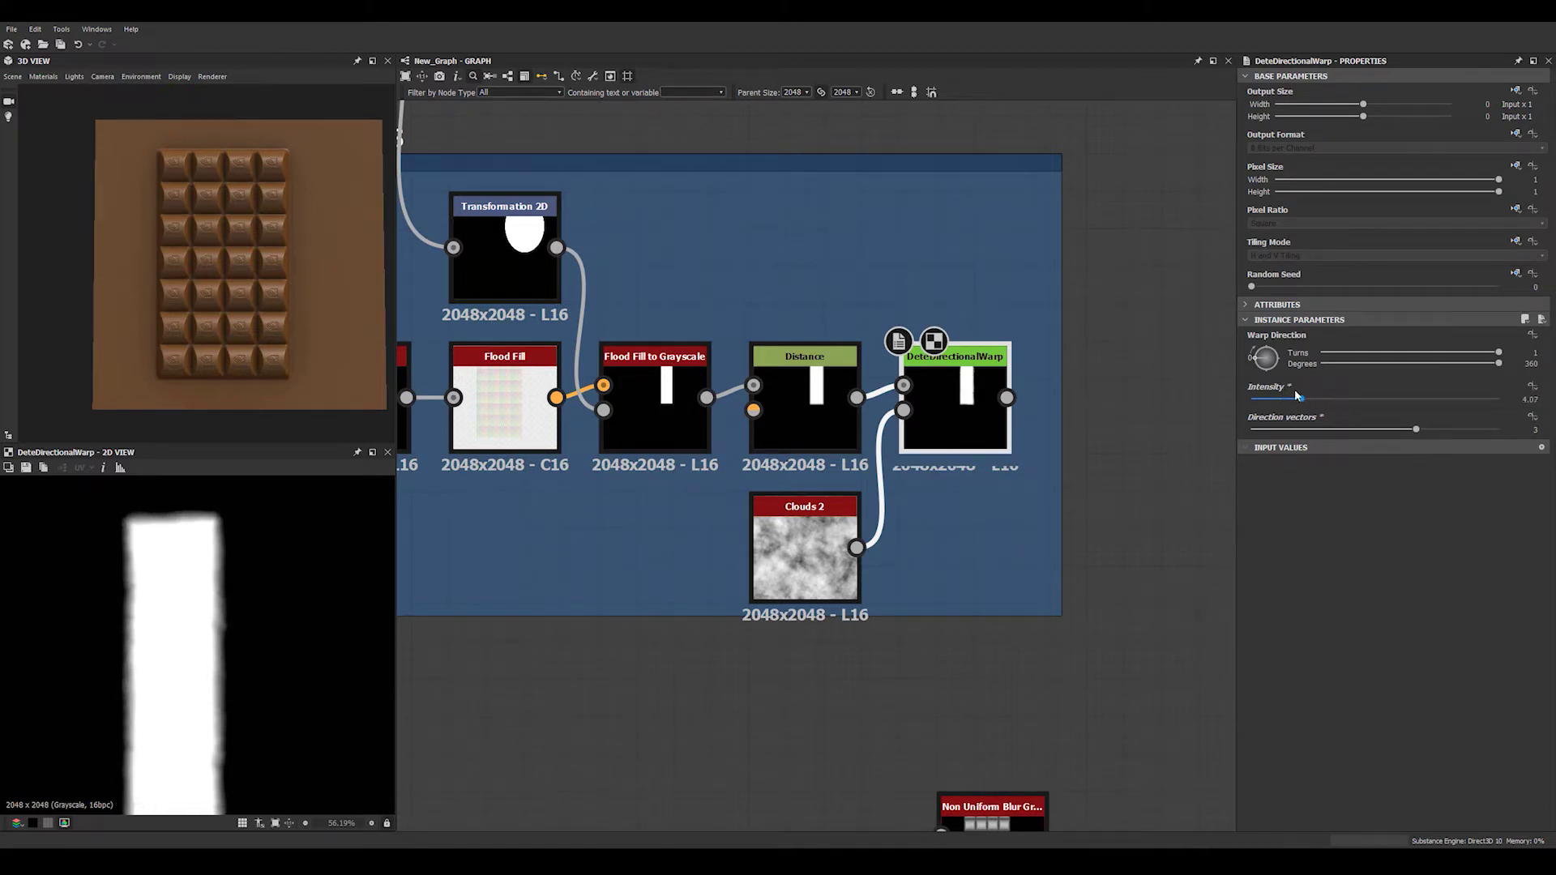
{"action": "left_click_drag", "start_coordinate": [1295, 395], "coordinate": [1295, 395]}
{"action": "type", "text": "3"}
{"action": "key", "text": "Return"}
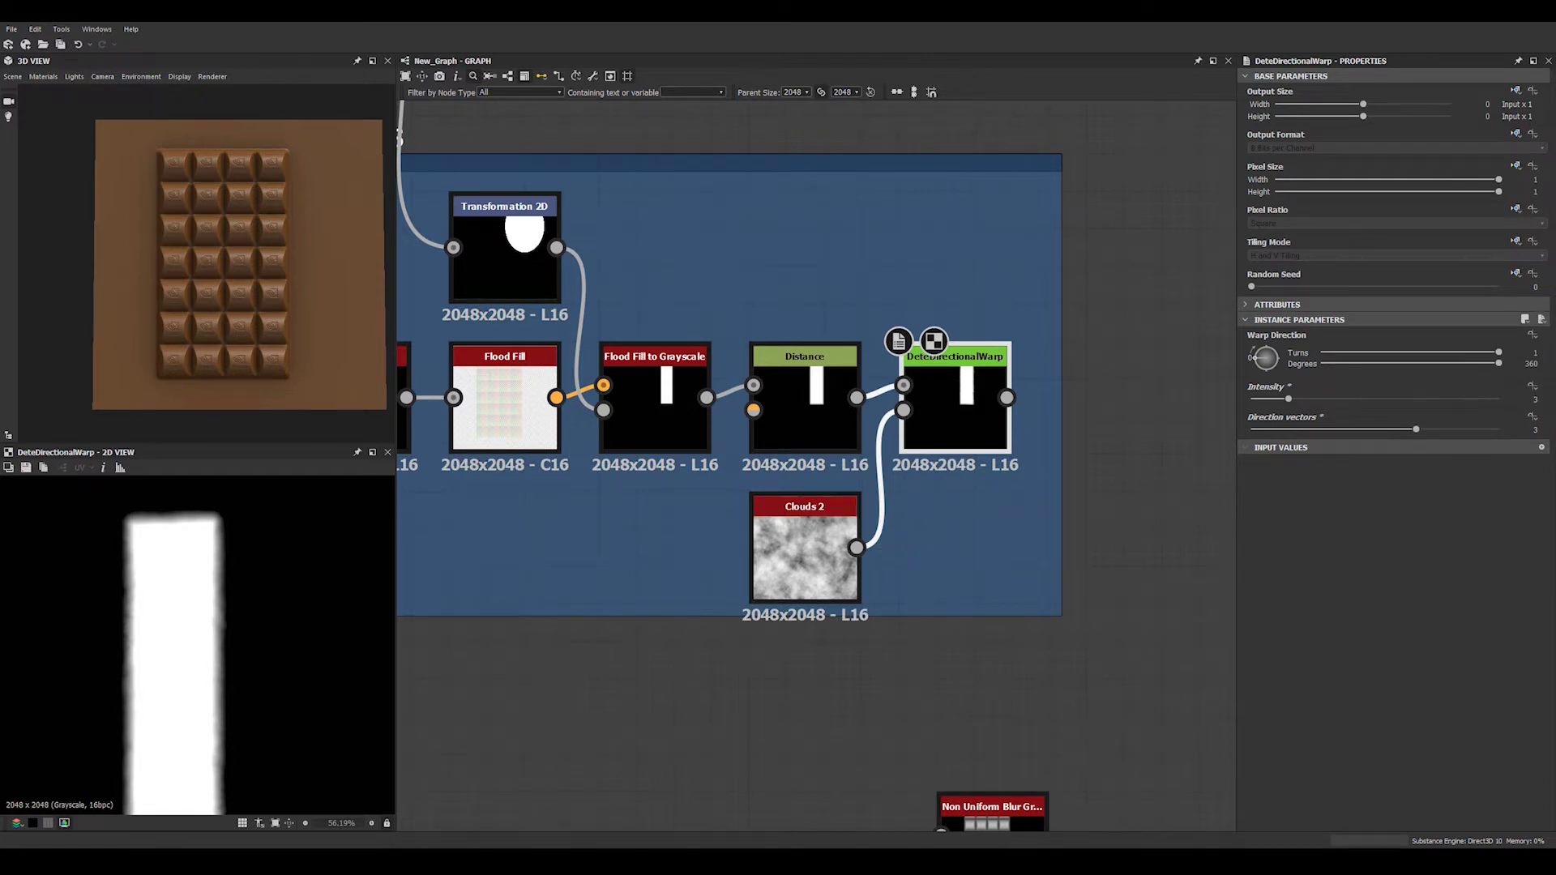
{"action": "left_click", "coordinate": [616, 551]}
{"action": "middle_click_drag", "start_coordinate": [1052, 555], "coordinate": [971, 525]}
{"action": "left_click", "coordinate": [893, 391]}
{"action": "scroll", "coordinate": [232, 653], "scroll_direction": "up", "scroll_amount": 4}
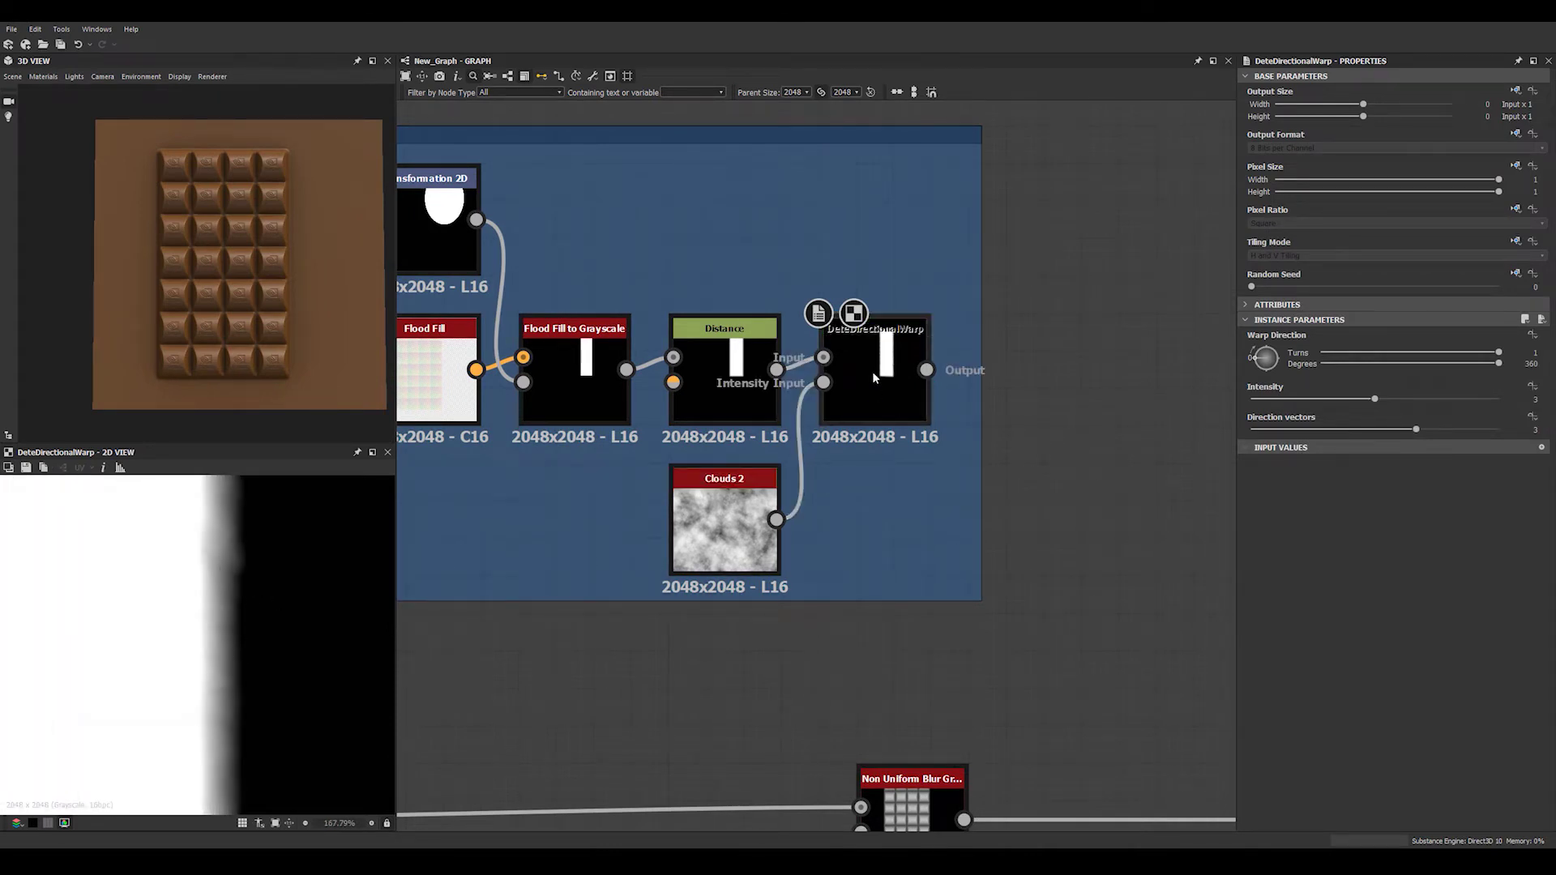
{"action": "key", "text": "space"}
{"action": "type", "text": "d"}
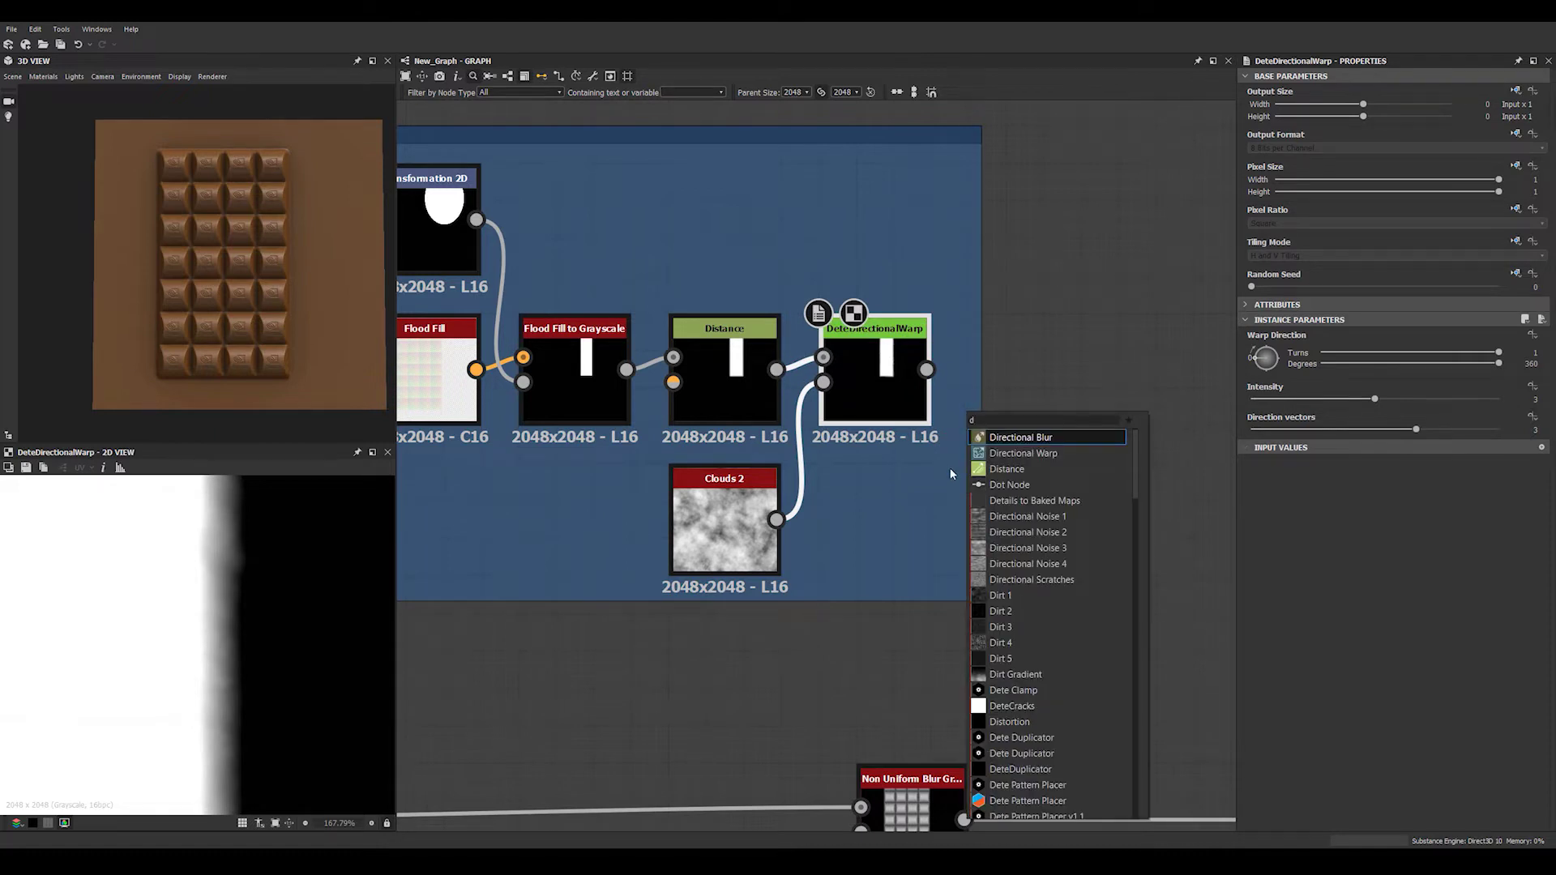
{"action": "key", "text": "BackSpace"}
{"action": "type", "text": "fil"}
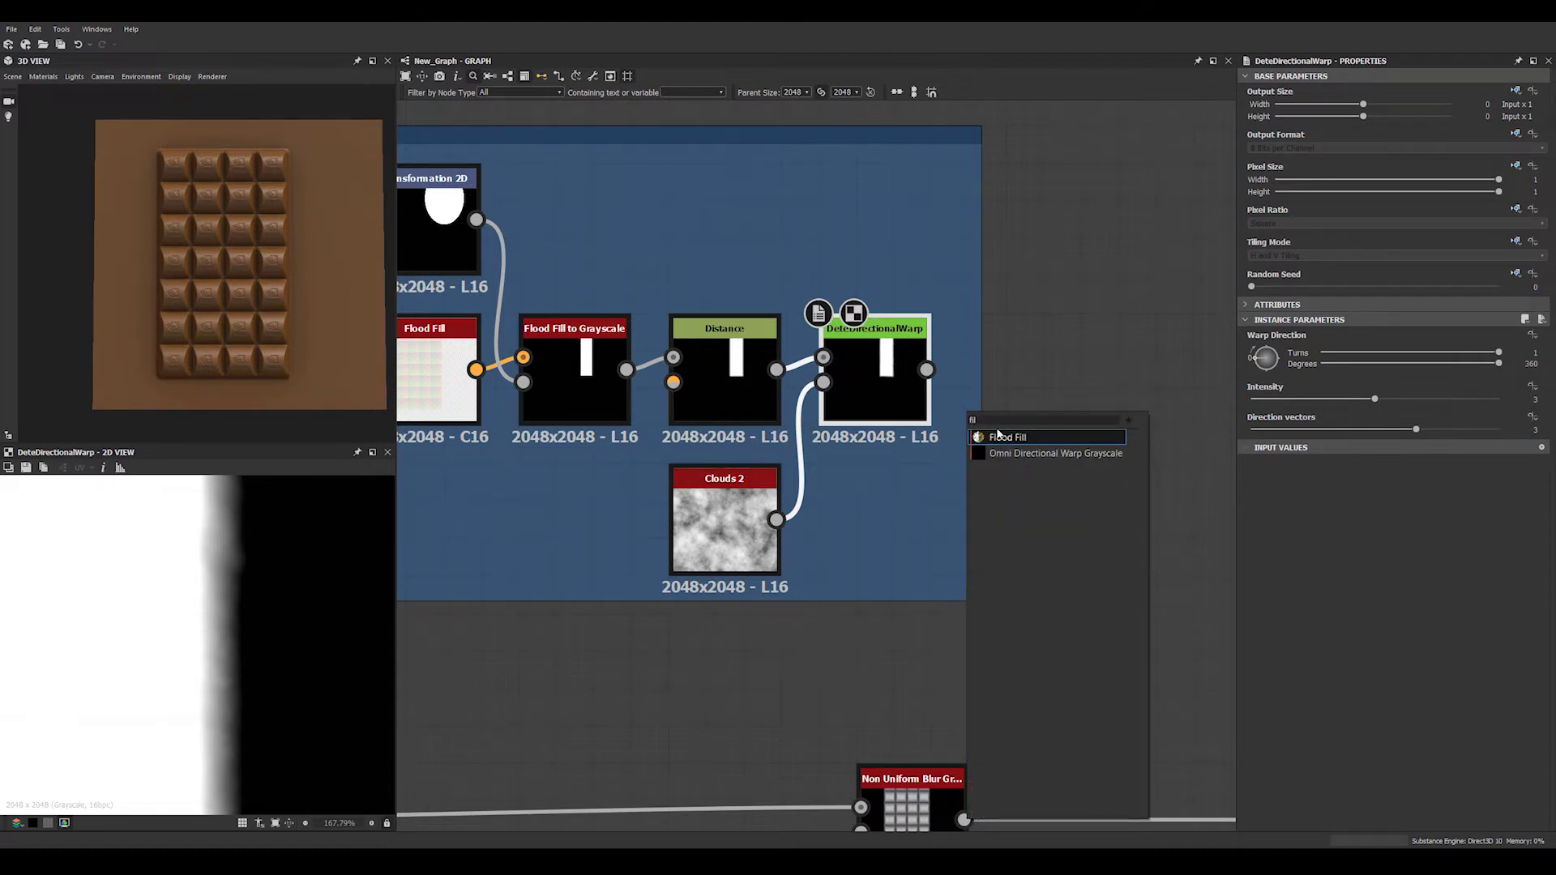
{"action": "key", "text": "Escape"}
Add a Dilation or Erosion (Iteration) node after the DeteDirectionalWarp, connect the two, and widen the Select Pieces frame around it
{"action": "key", "text": "space"}
{"action": "type", "text": "fil"}
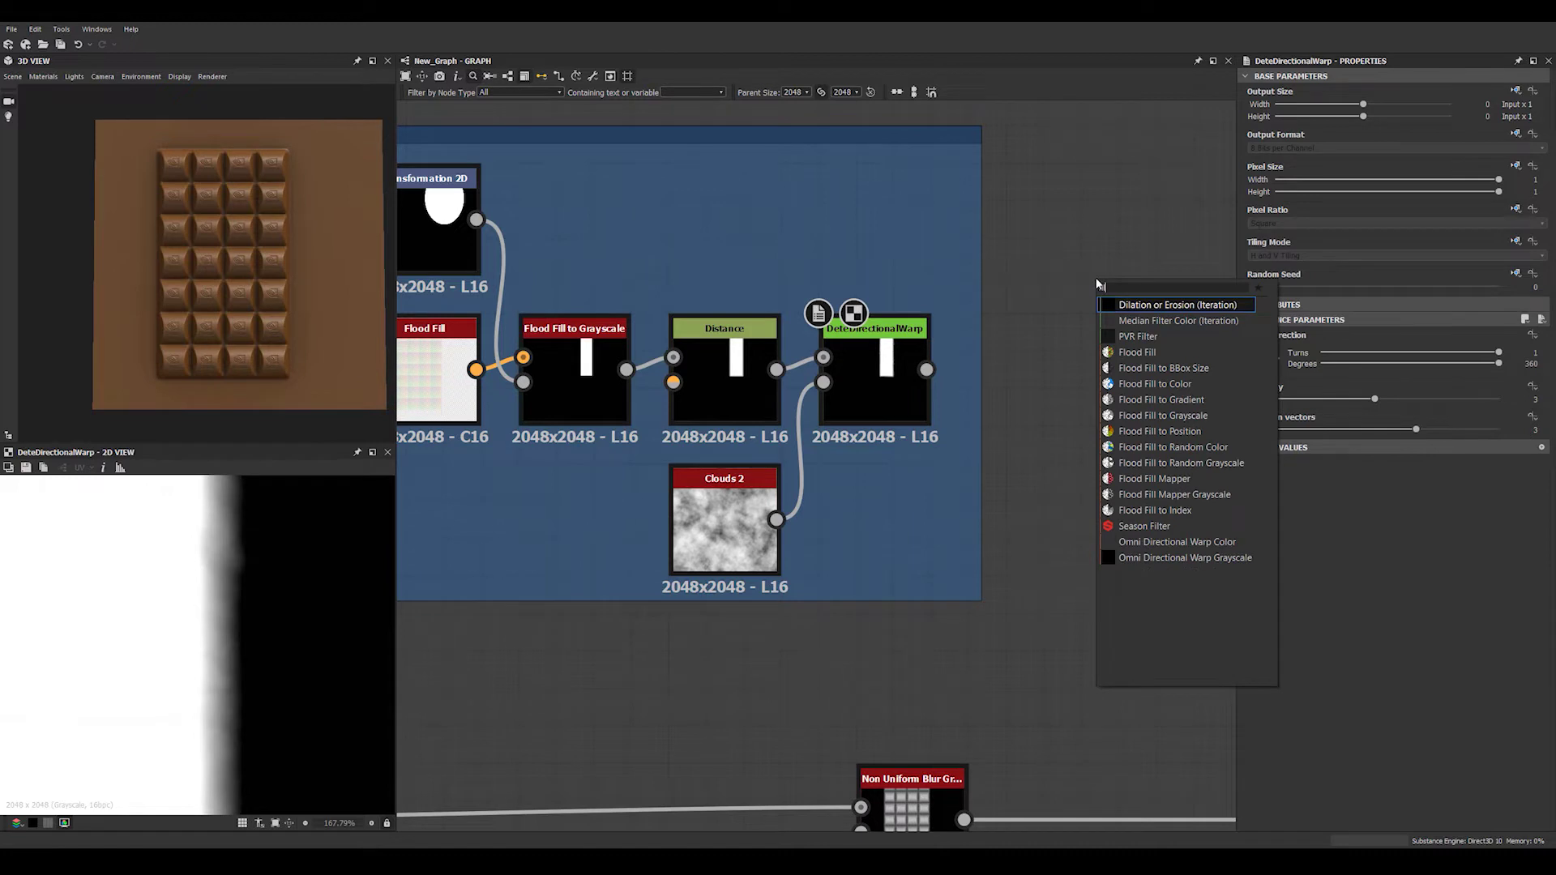
{"action": "left_click", "coordinate": [1183, 313]}
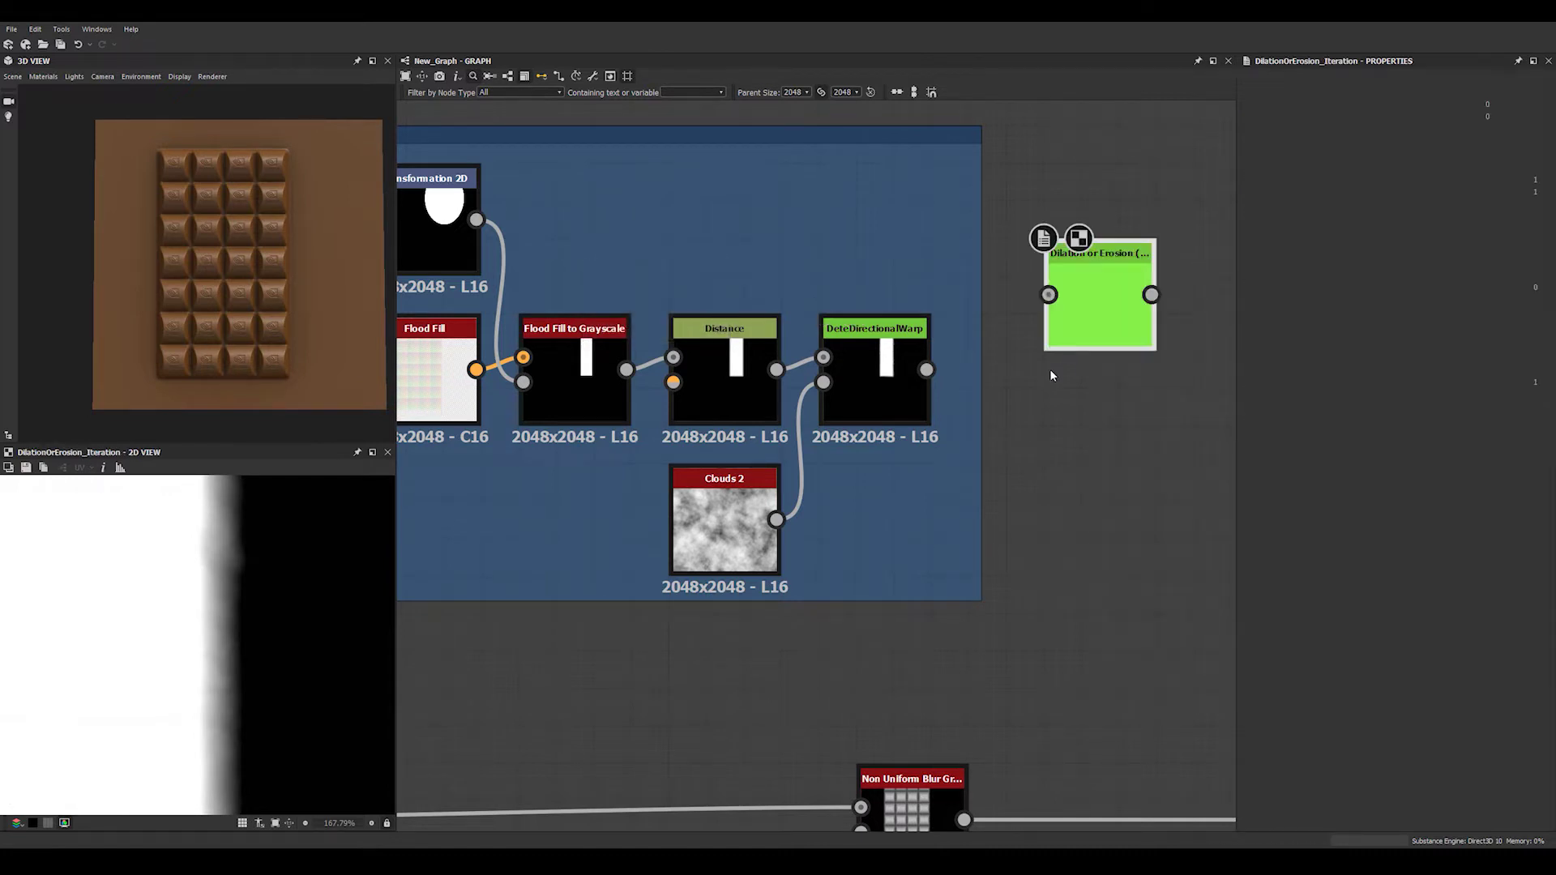
{"action": "middle_click_drag", "start_coordinate": [1117, 365], "coordinate": [967, 308]}
{"action": "left_click_drag", "start_coordinate": [967, 308], "coordinate": [943, 366]}
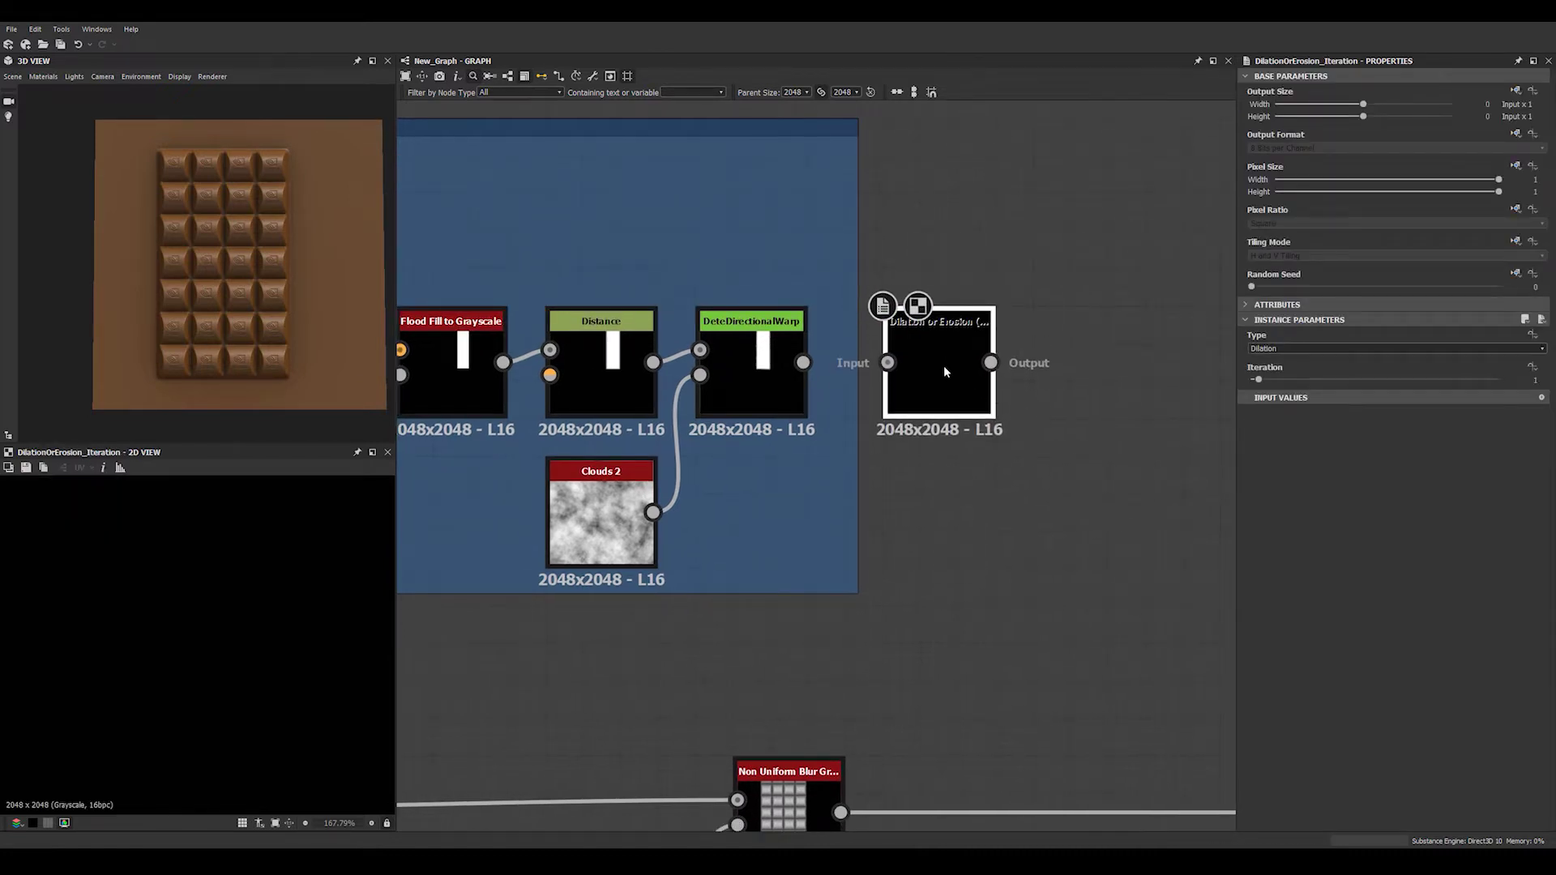
{"action": "left_click_drag", "start_coordinate": [802, 362], "coordinate": [887, 362]}
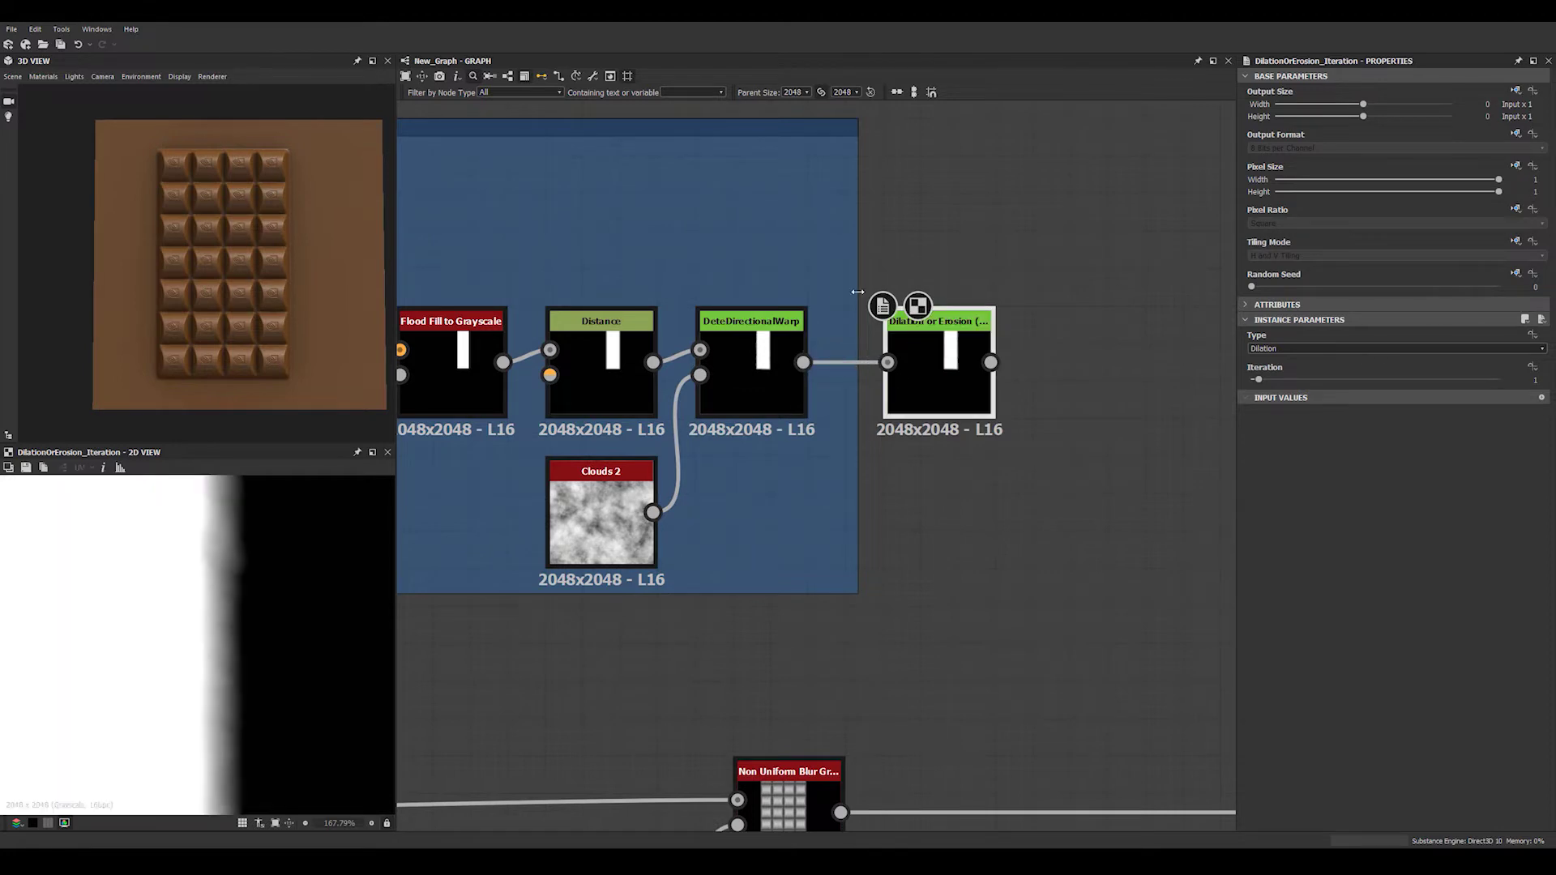
{"action": "left_click_drag", "start_coordinate": [857, 285], "coordinate": [1023, 312]}
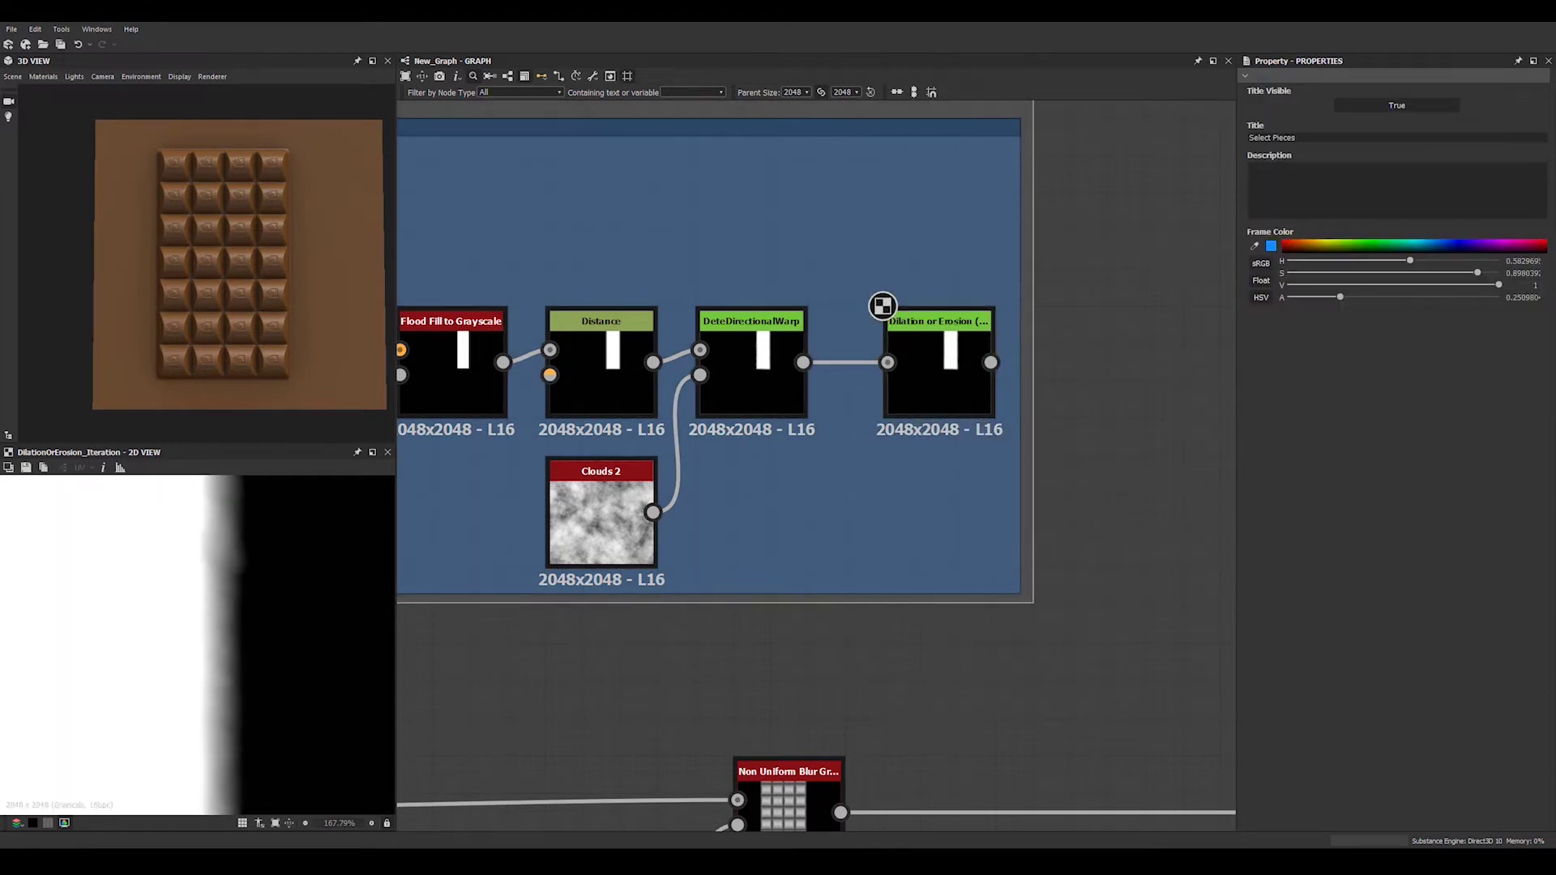
Switch to the browser to view the Dilation Or Erosion Filter page on Substance Share, and return to Substance Designer
{"action": "key", "text": "alt+Tab"}
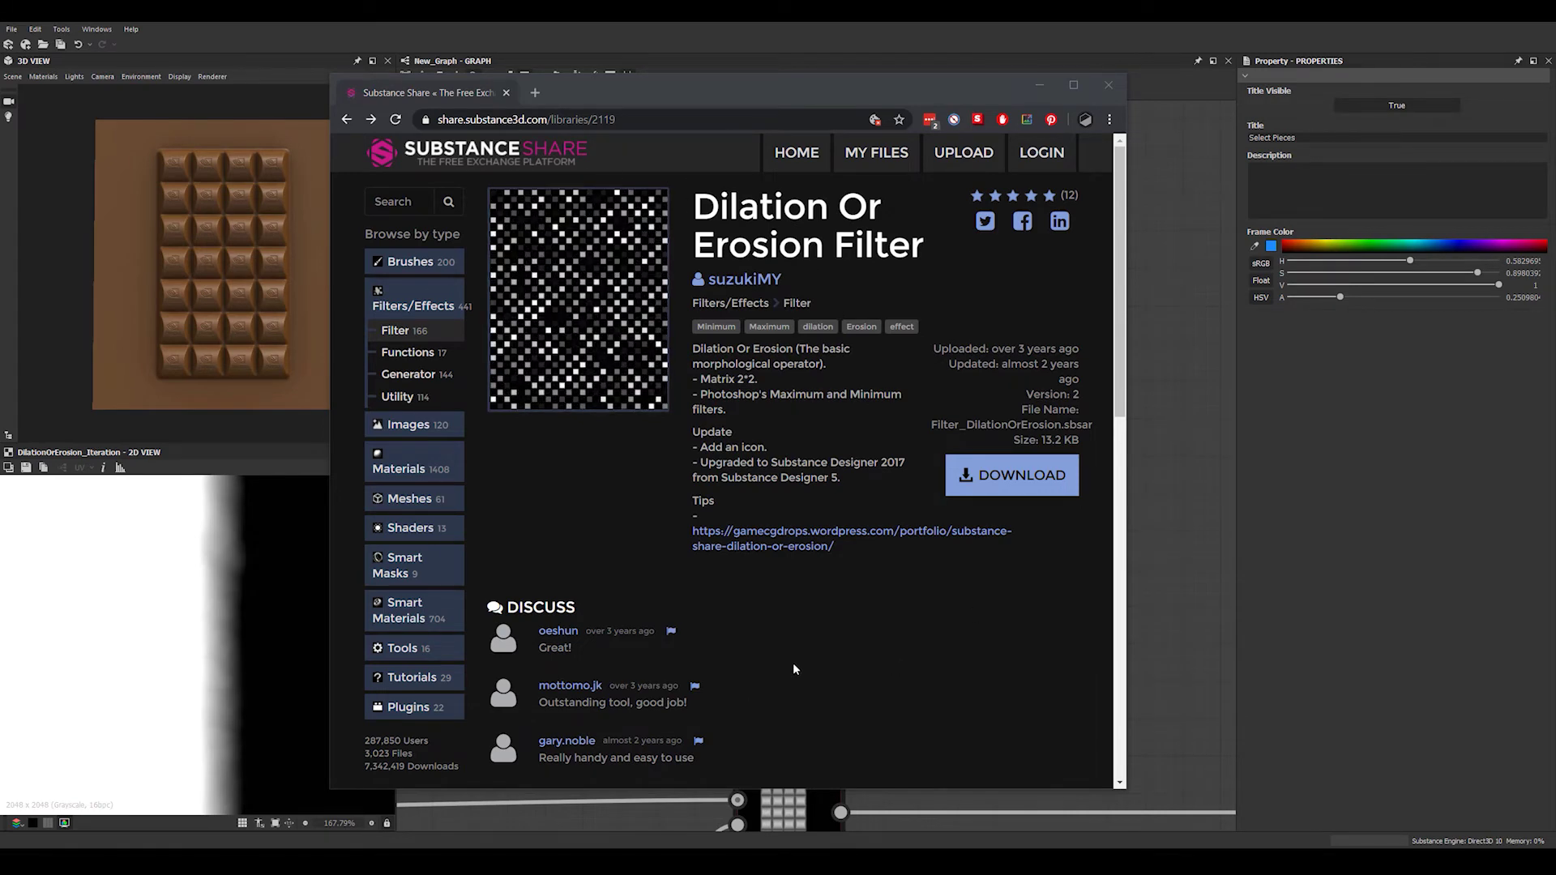
{"action": "left_click", "coordinate": [1041, 87]}
Move the Dilation or Erosion node closer to the DeteDirectionalWarp, set its iteration to 5 in Dilation mode, and inspect the mask edge
{"action": "left_click_drag", "start_coordinate": [944, 359], "coordinate": [908, 359]}
{"action": "left_click", "coordinate": [908, 362]}
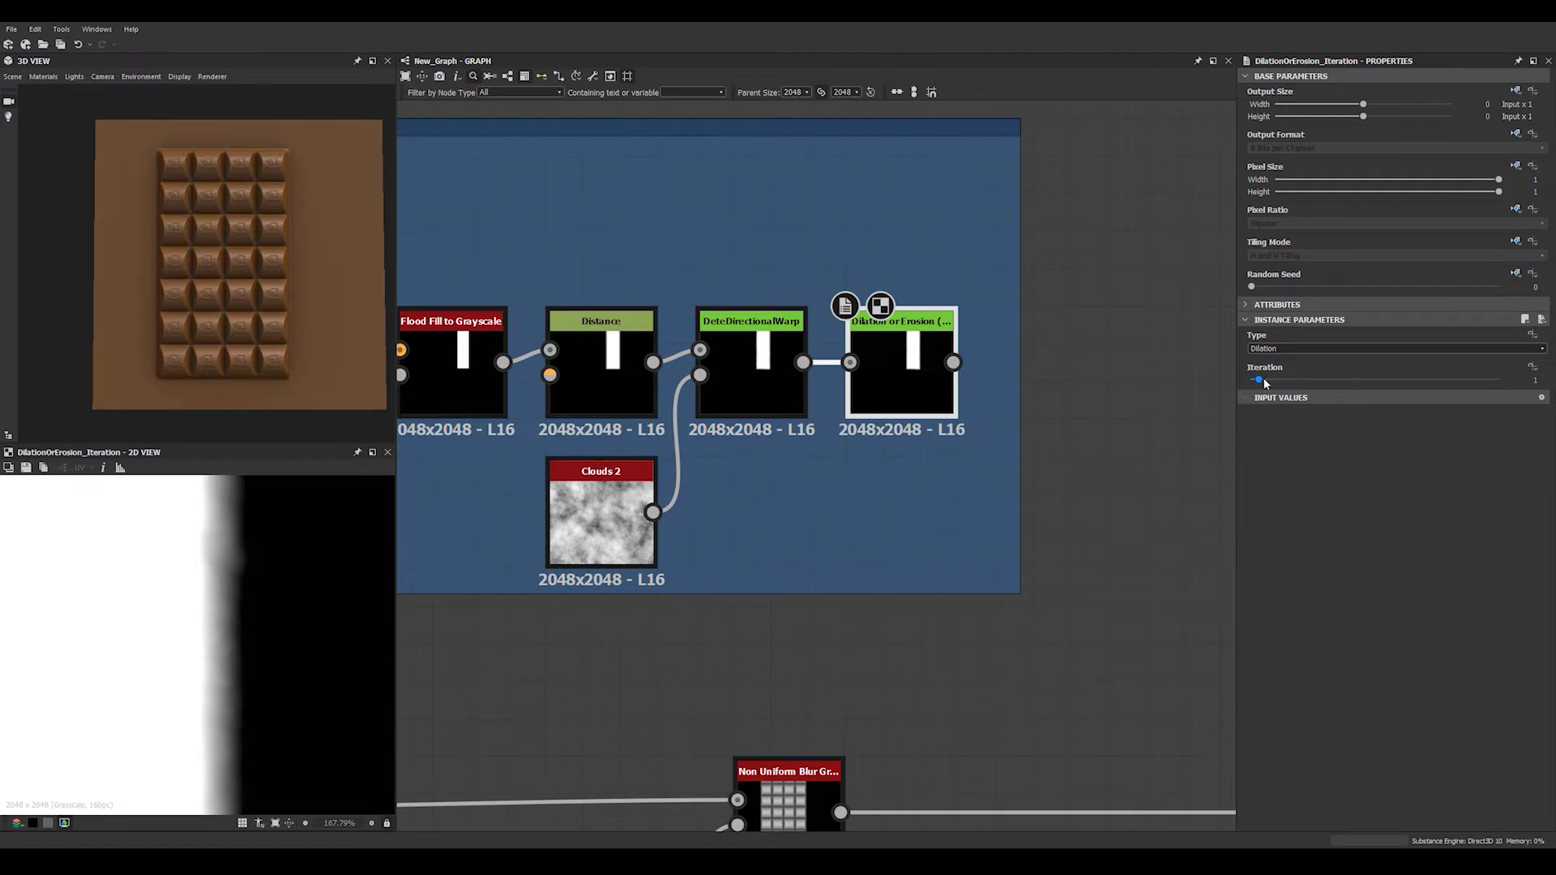
{"action": "left_click_drag", "start_coordinate": [1270, 376], "coordinate": [1293, 379]}
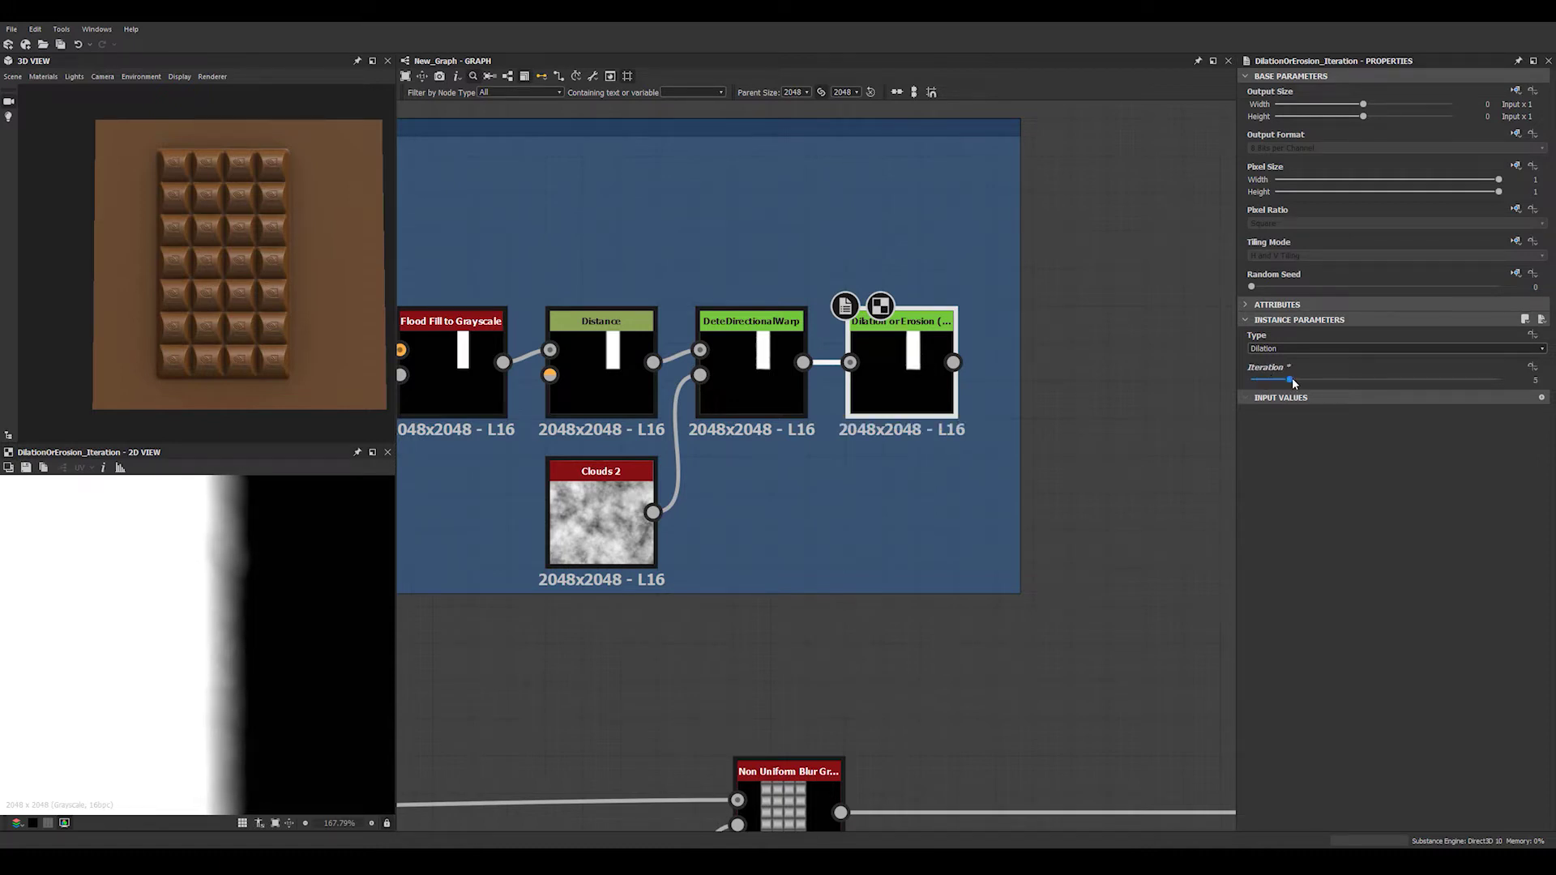
{"action": "scroll", "coordinate": [194, 600], "scroll_direction": "down", "scroll_amount": 4}
{"action": "scroll", "coordinate": [206, 595], "scroll_direction": "up", "scroll_amount": 8}
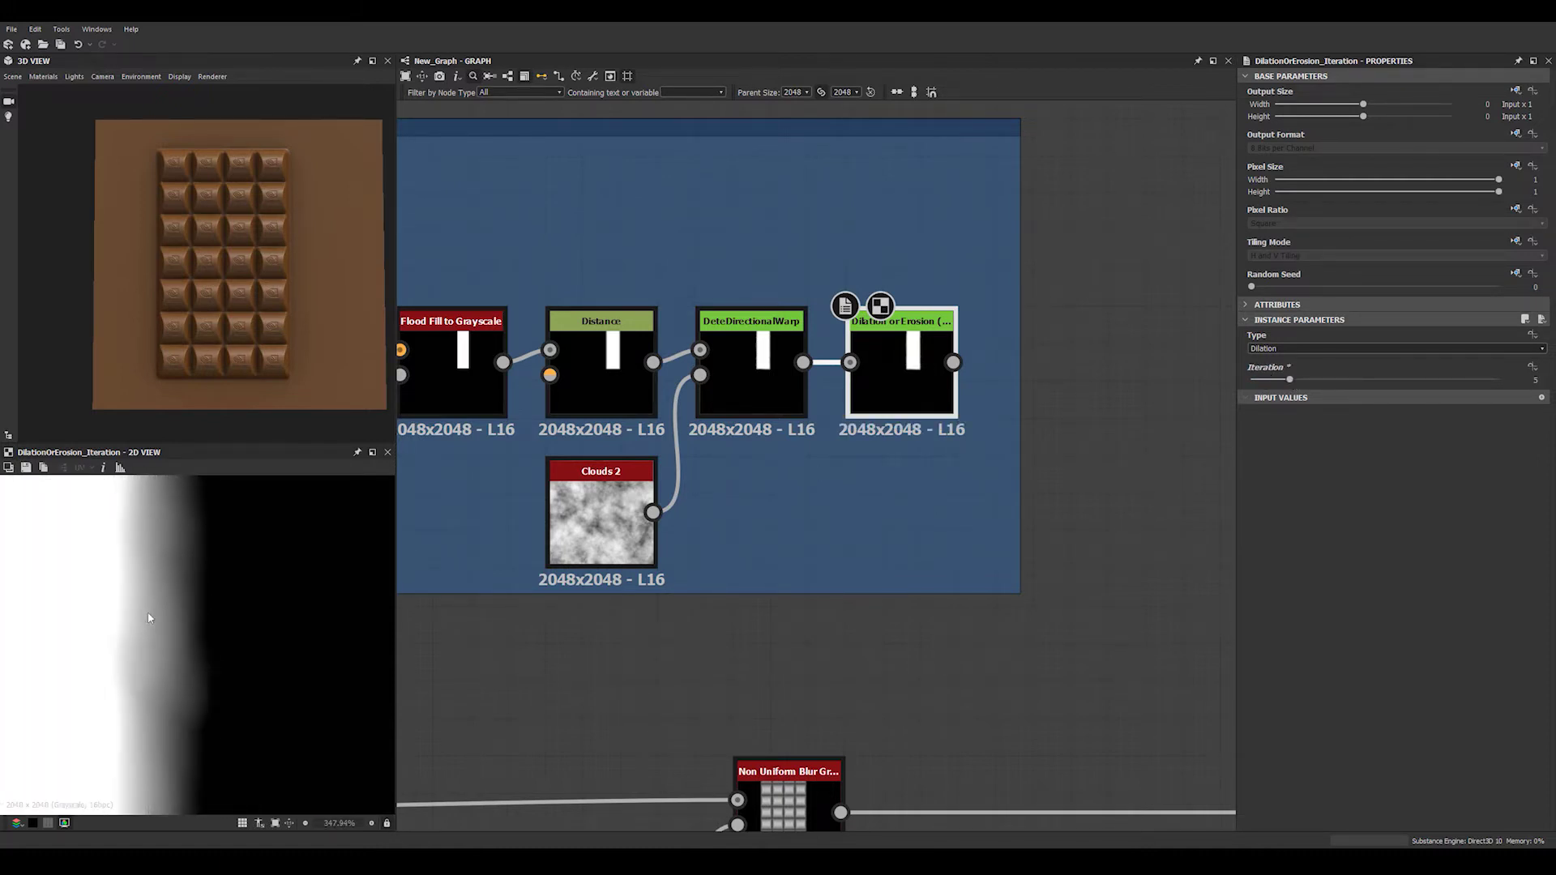
{"action": "scroll", "coordinate": [181, 606], "scroll_direction": "down", "scroll_amount": 6}
Add a Normal node with intensity 15 below the Dilation or Erosion node and feed it from the DeteDirectionalWarp
{"action": "key", "text": "space"}
{"action": "type", "text": "norm"}
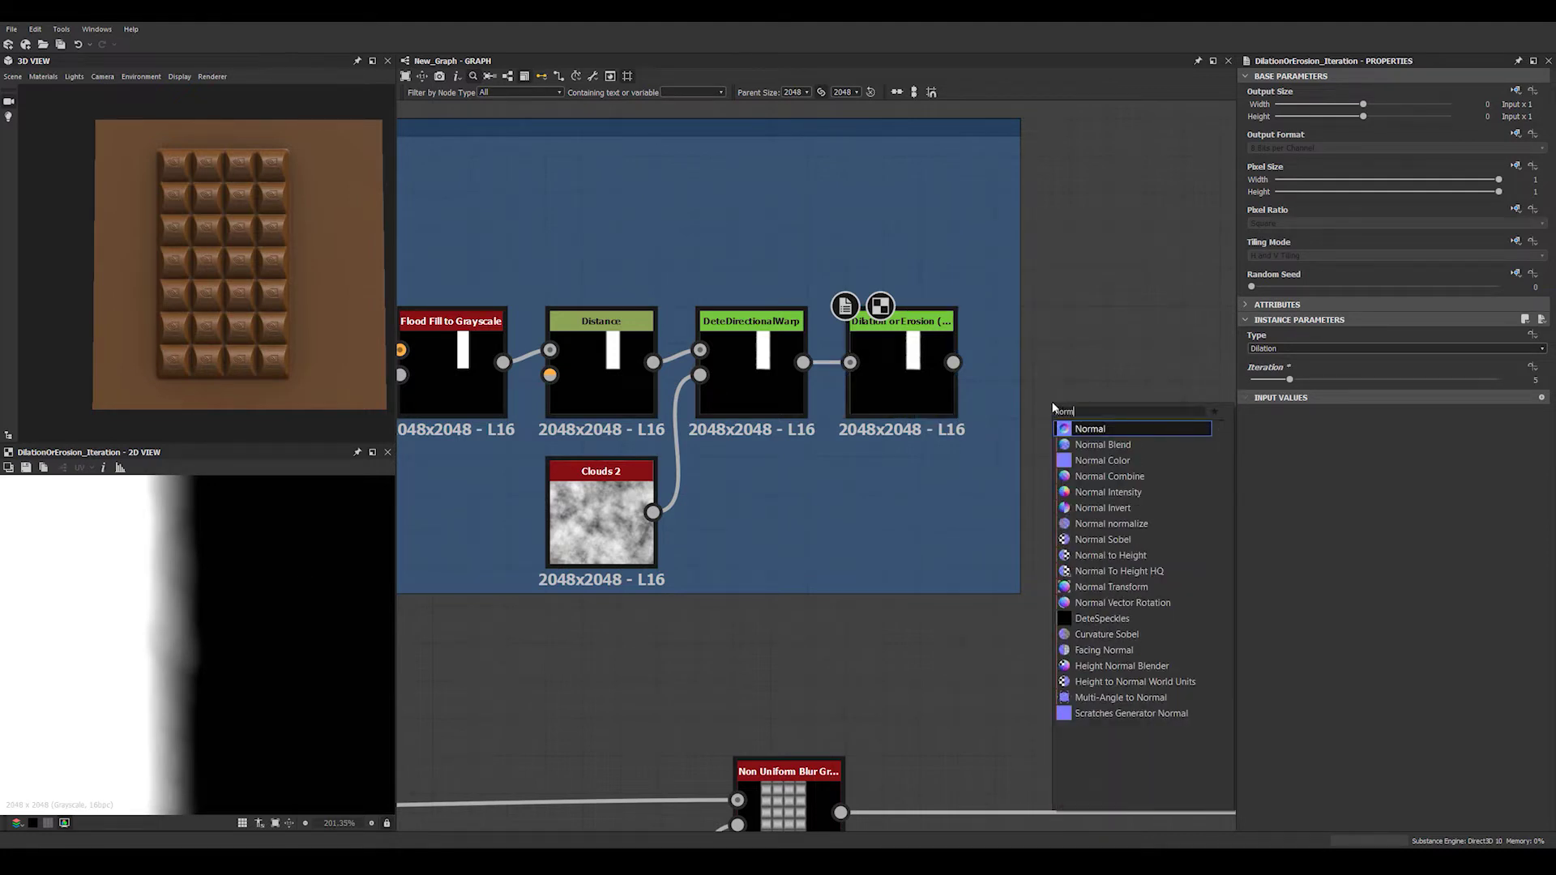
{"action": "key", "text": "Return"}
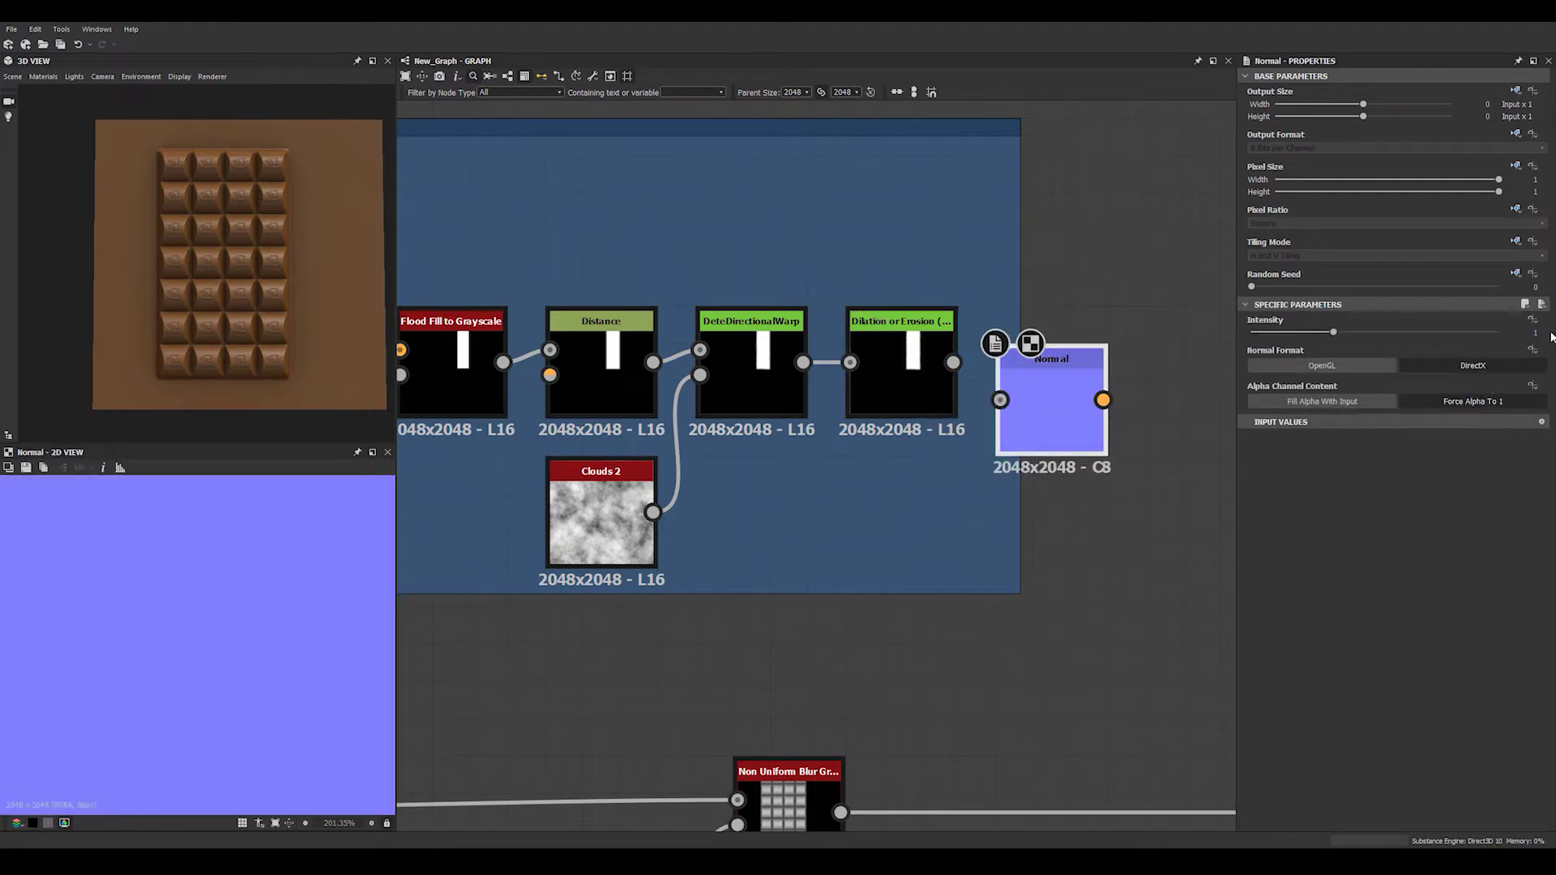
{"action": "type", "text": "5"}
{"action": "key", "text": "Return"}
{"action": "left_click_drag", "start_coordinate": [1013, 420], "coordinate": [901, 533]}
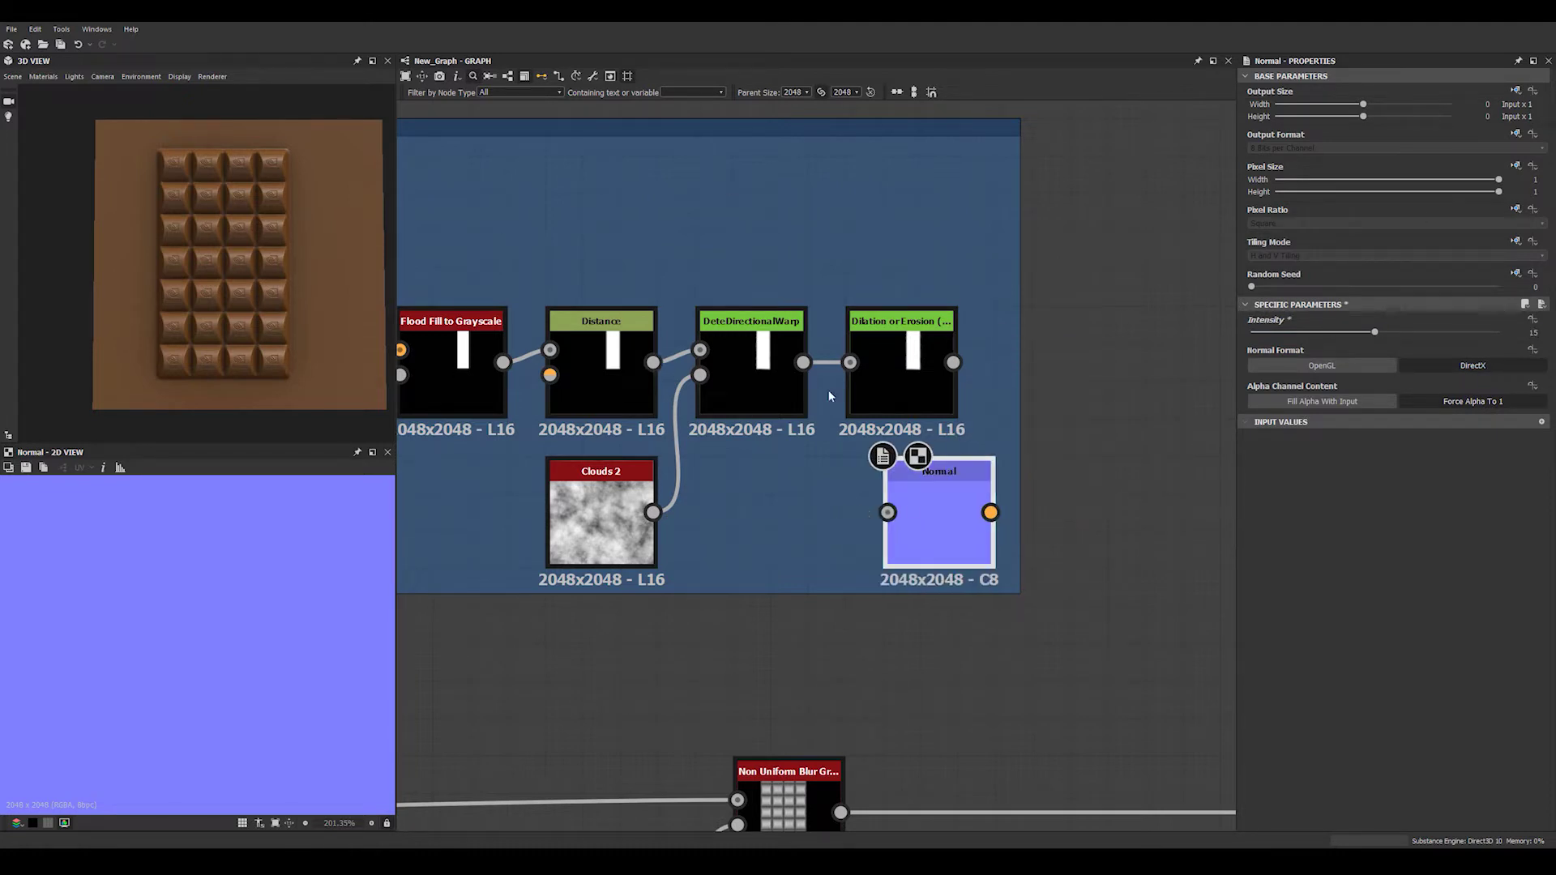
{"action": "left_click_drag", "start_coordinate": [802, 362], "coordinate": [920, 549]}
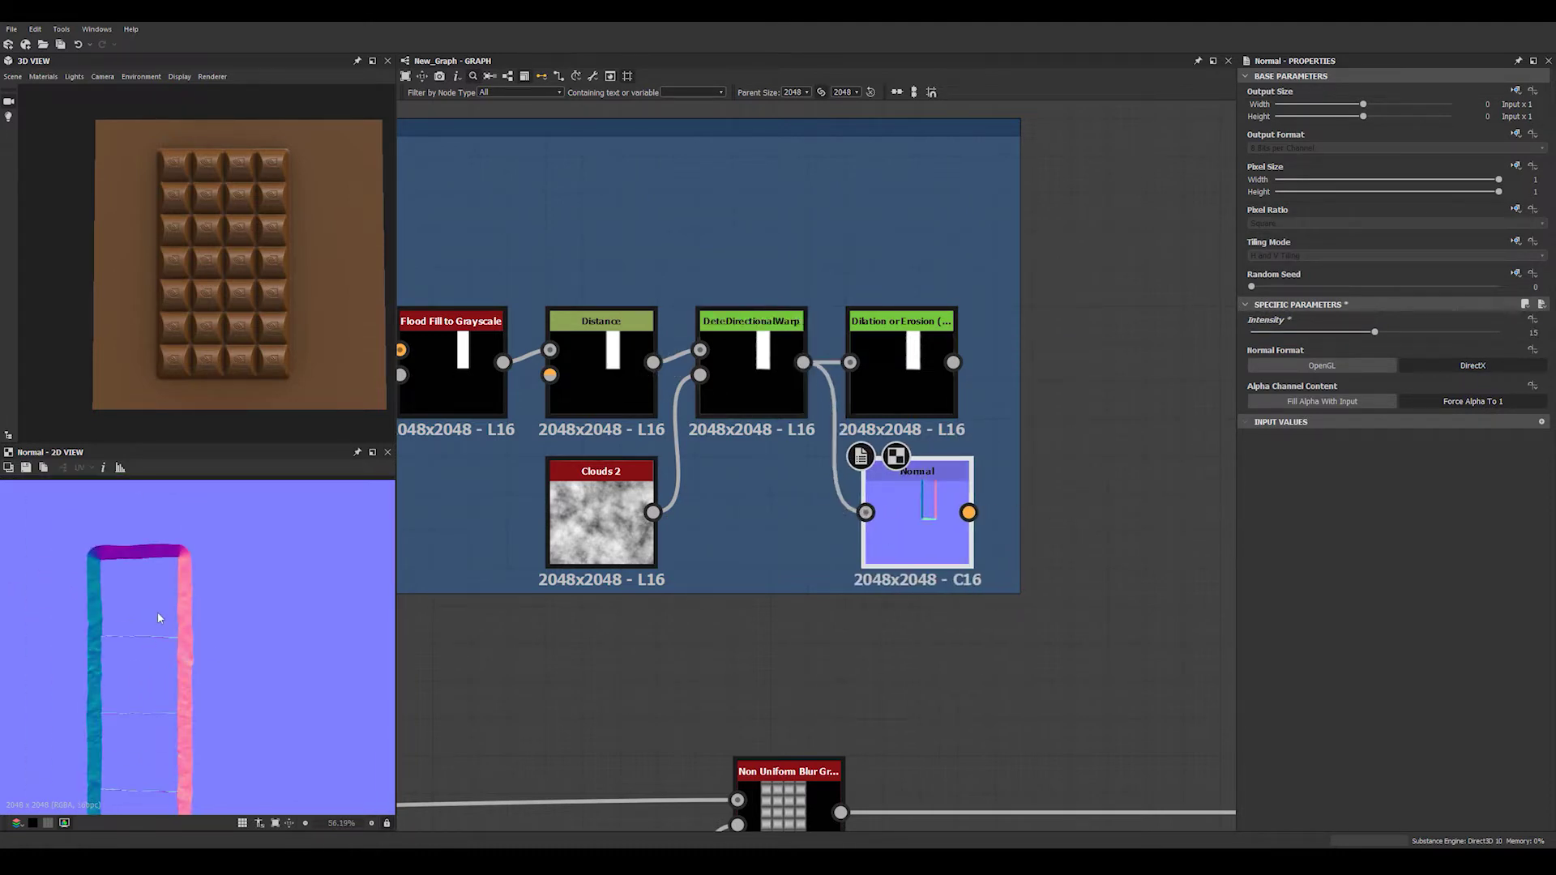
{"action": "scroll", "coordinate": [269, 617], "scroll_direction": "down", "scroll_amount": 4}
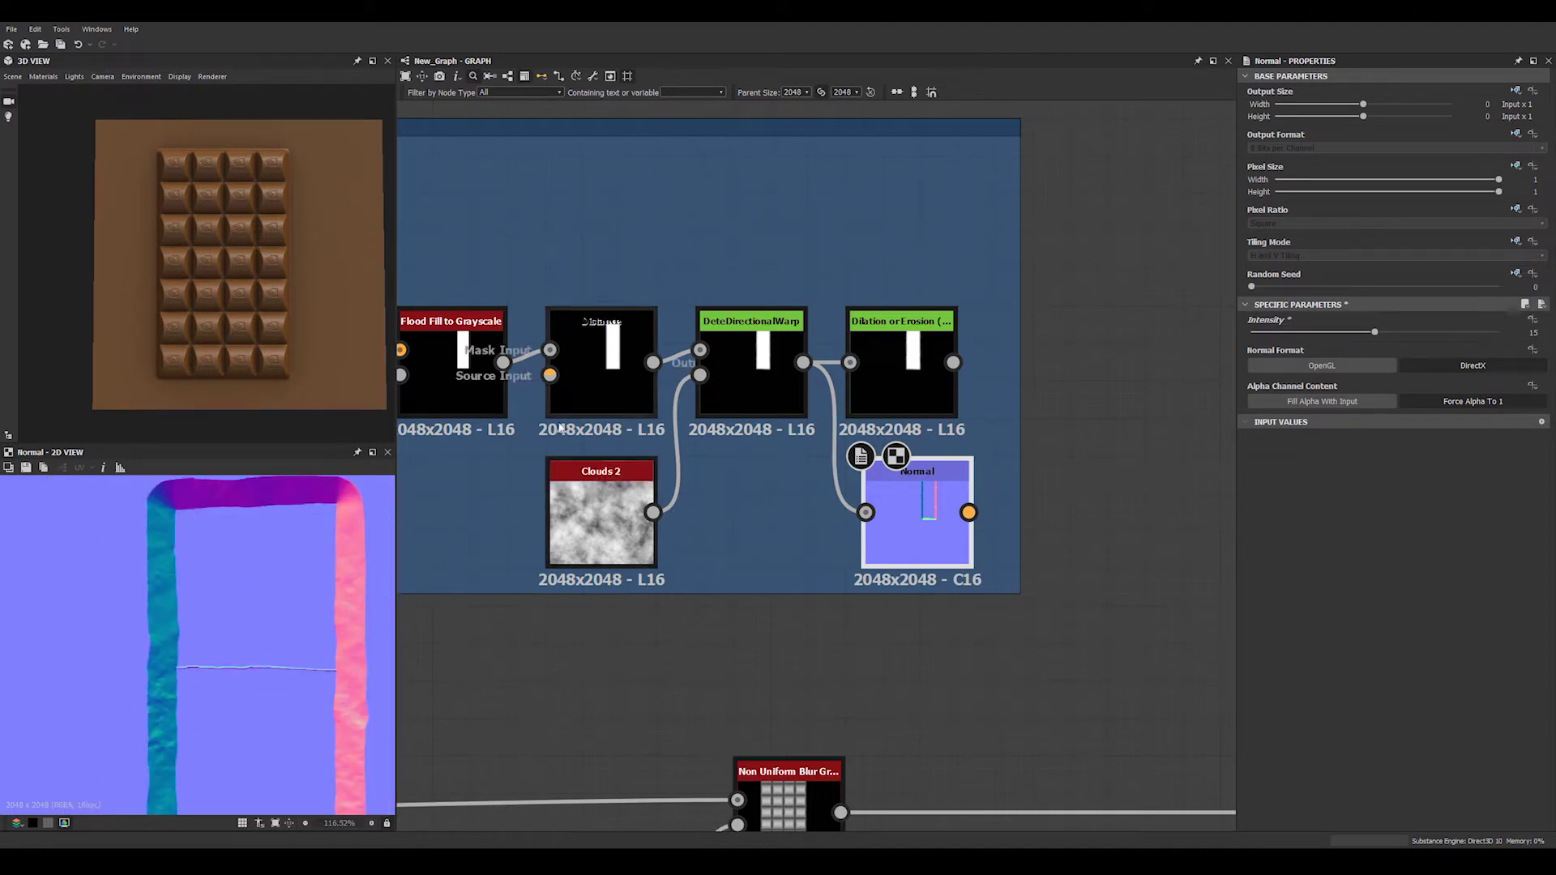
Compare the DeteDirectionalWarp and Dilation or Erosion outputs by feeding each into the Normal node, and delete the Normal node
{"action": "left_click", "coordinate": [758, 380]}
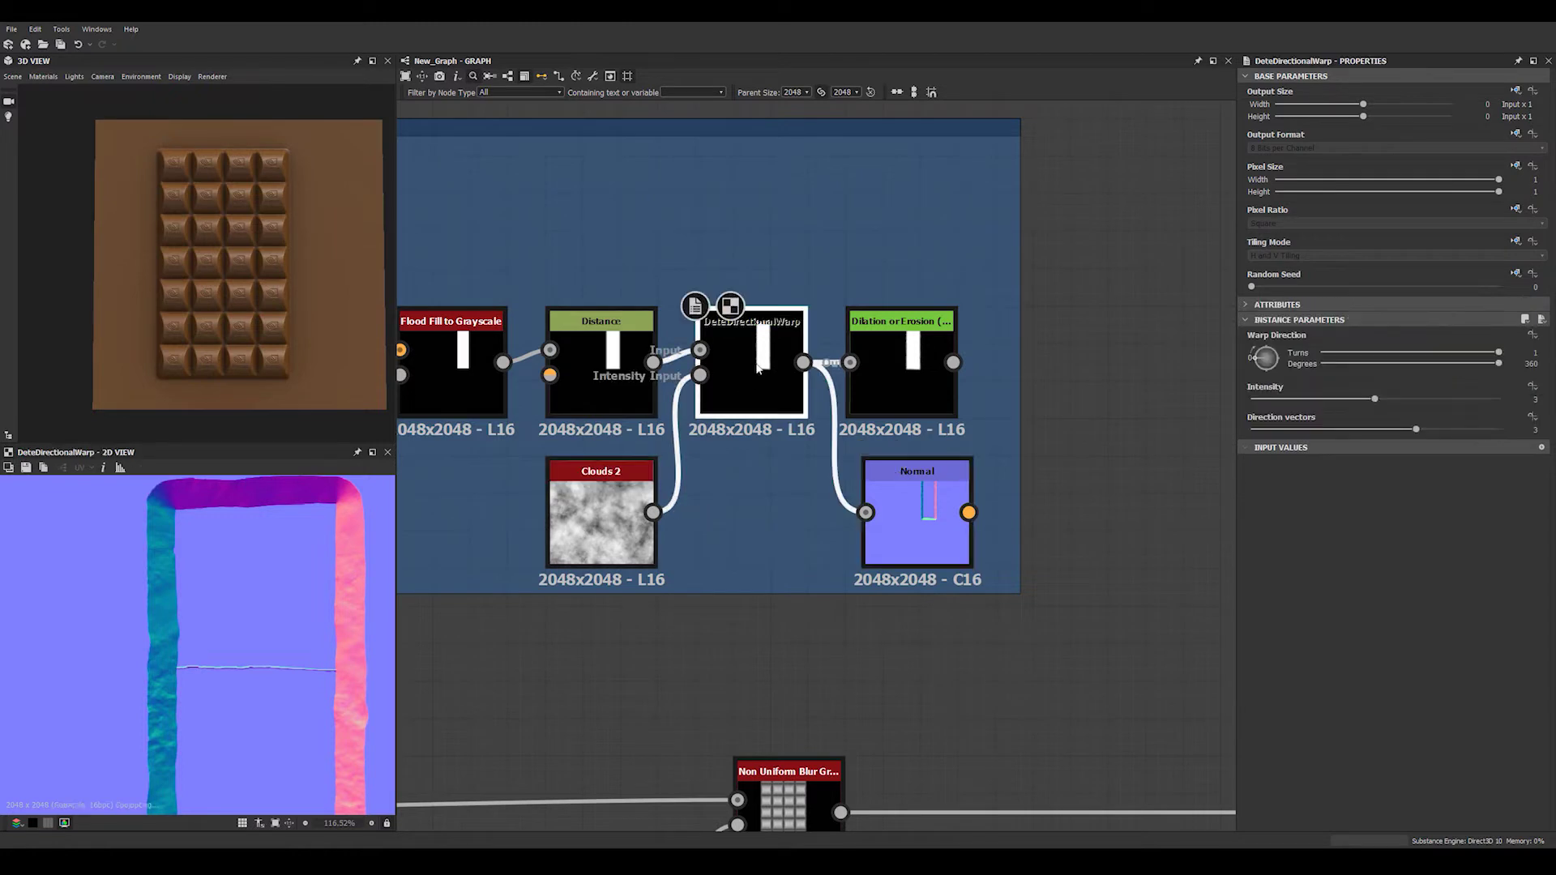
{"action": "left_click", "coordinate": [912, 496]}
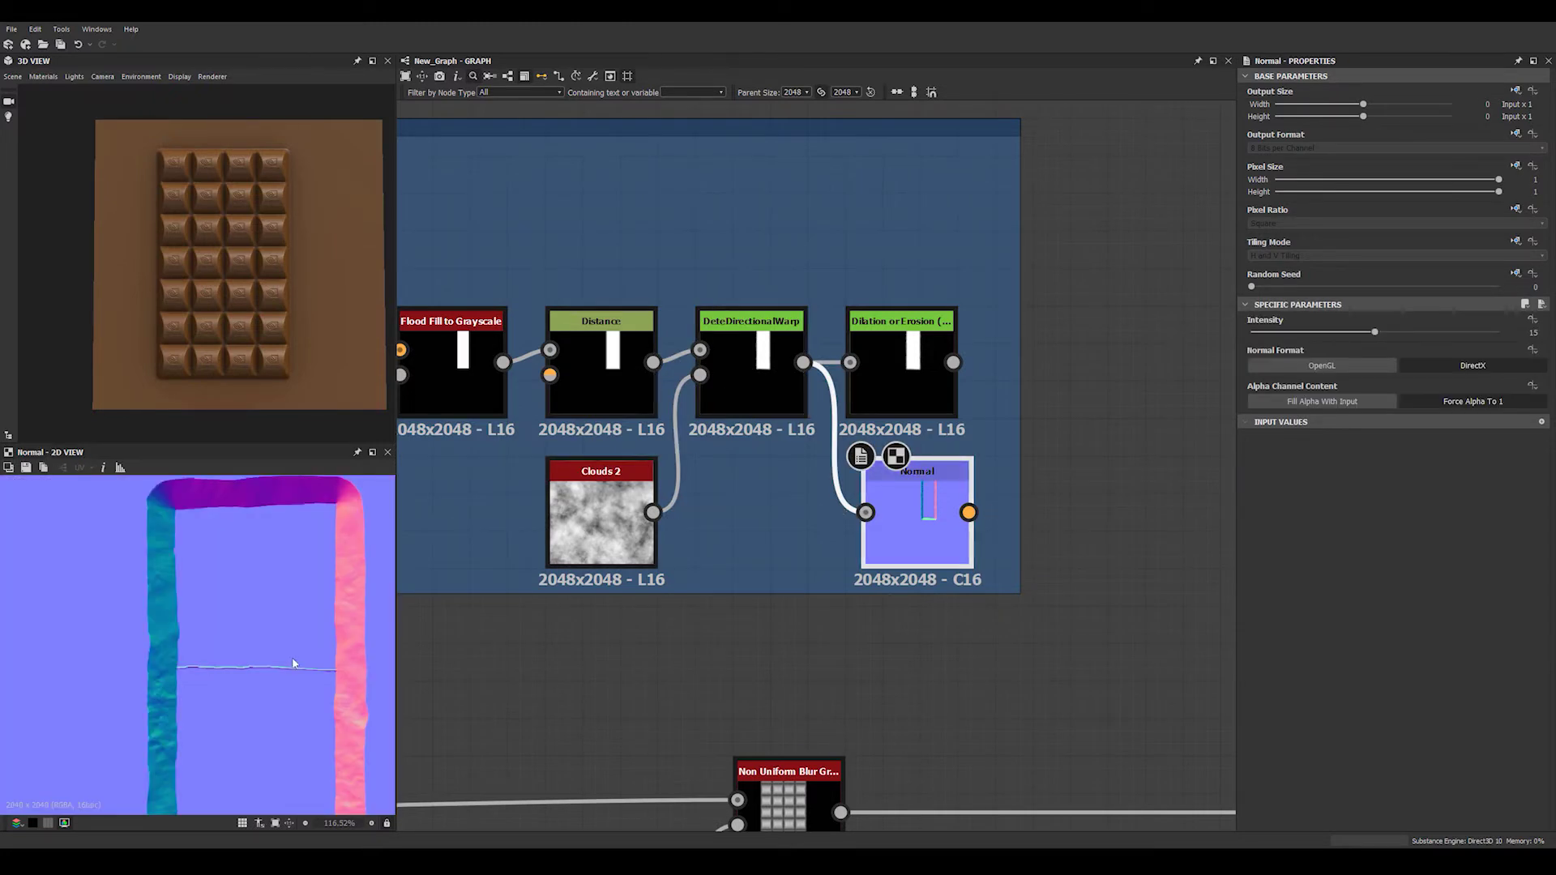
{"action": "left_click_drag", "start_coordinate": [953, 362], "coordinate": [865, 512]}
{"action": "middle_click_drag", "start_coordinate": [204, 700], "coordinate": [345, 588]}
{"action": "left_click_drag", "start_coordinate": [802, 362], "coordinate": [892, 534]}
{"action": "double_click", "coordinate": [733, 374]}
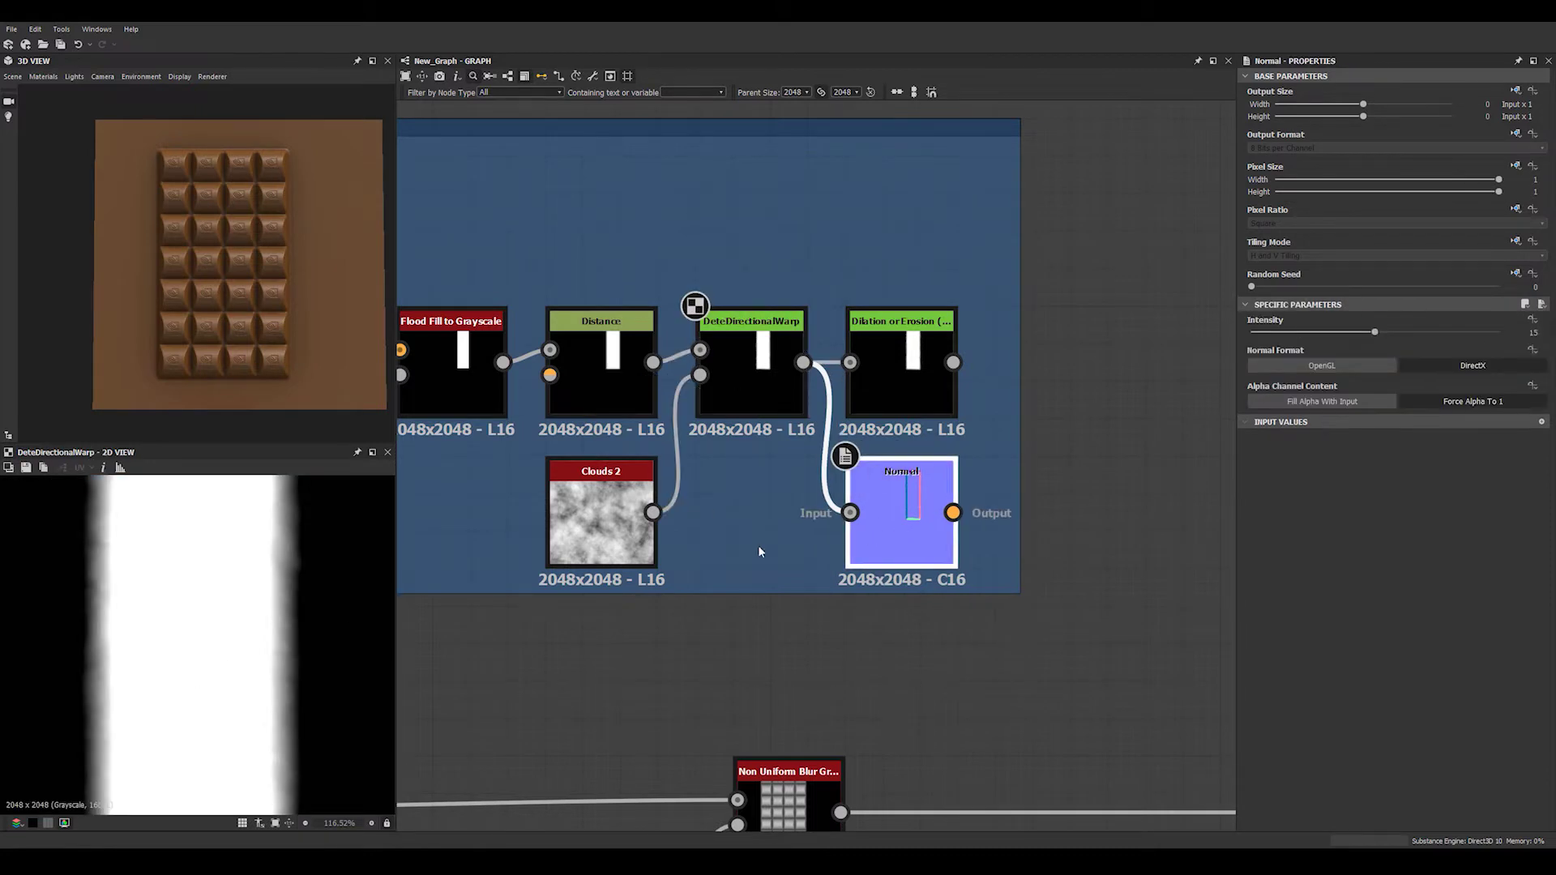
{"action": "double_click", "coordinate": [894, 525]}
{"action": "left_click_drag", "start_coordinate": [953, 362], "coordinate": [868, 538]}
{"action": "scroll", "coordinate": [105, 606], "scroll_direction": "down", "scroll_amount": 3}
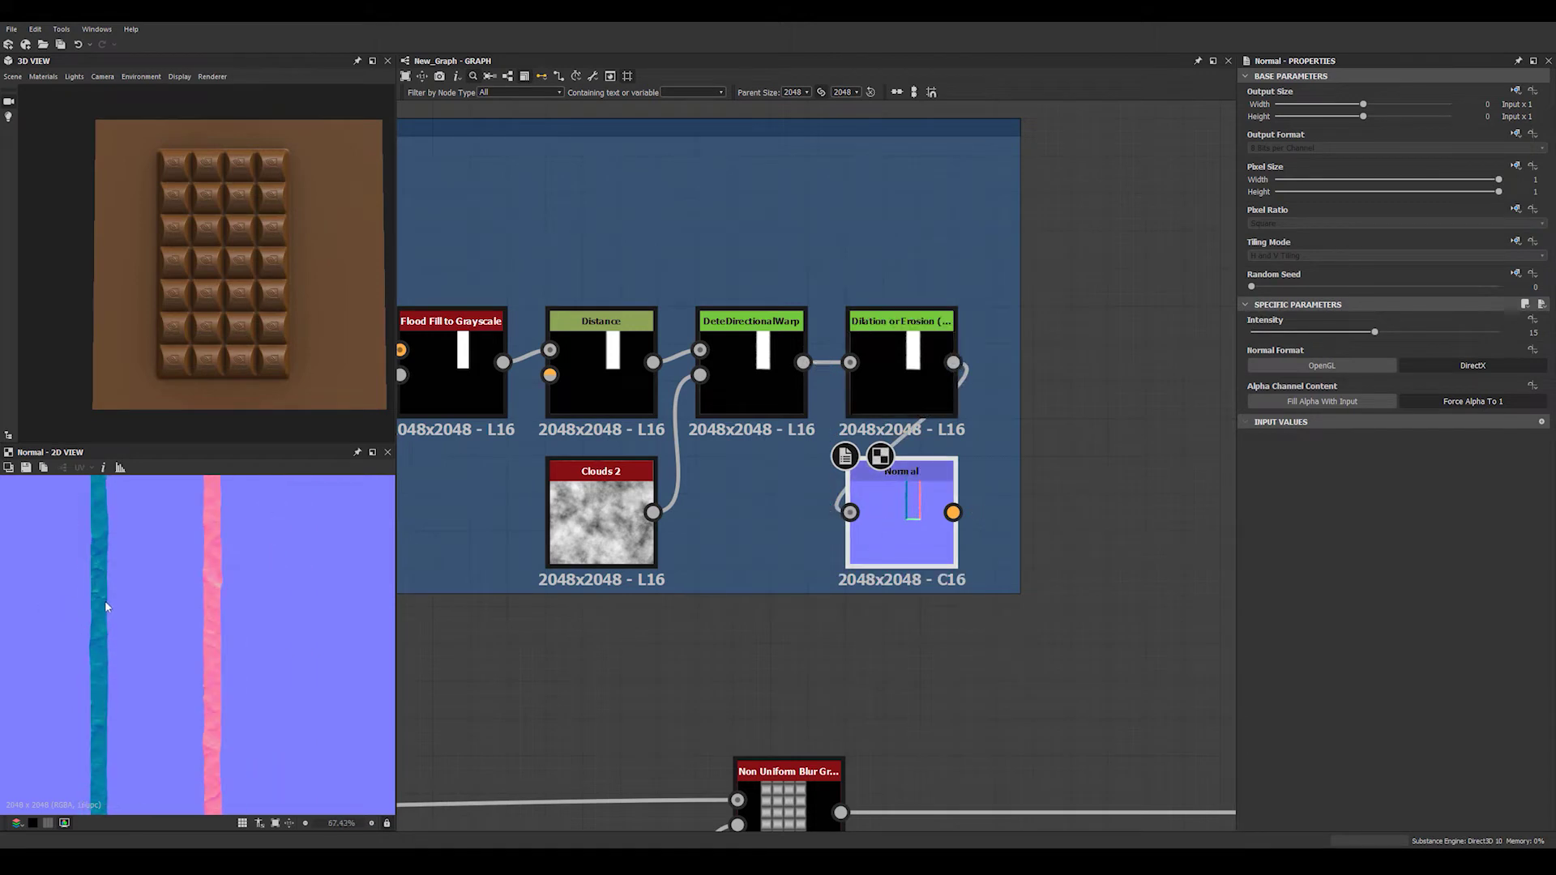
{"action": "scroll", "coordinate": [241, 663], "scroll_direction": "up", "scroll_amount": 3}
{"action": "middle_click_drag", "start_coordinate": [209, 595], "coordinate": [241, 778]}
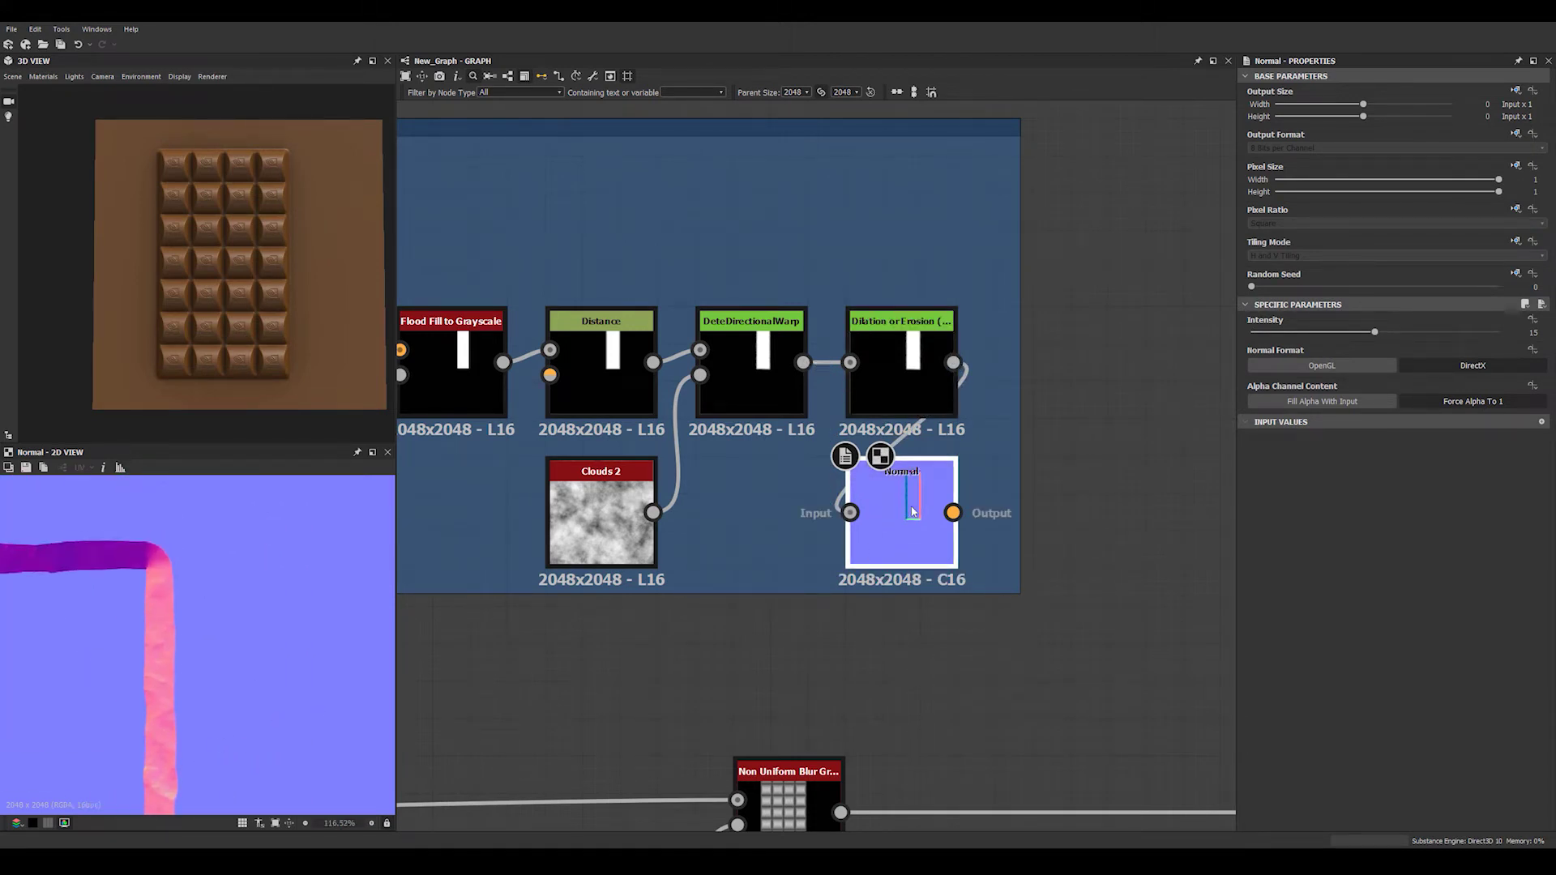
{"action": "key", "text": "Delete"}
Add a Blend node beyond the Select Pieces frame and connect the Non Uniform Blur Grayscale output to its background input
{"action": "scroll", "coordinate": [1052, 460], "scroll_direction": "down", "scroll_amount": 4}
{"action": "middle_click_drag", "start_coordinate": [1052, 460], "coordinate": [787, 414]}
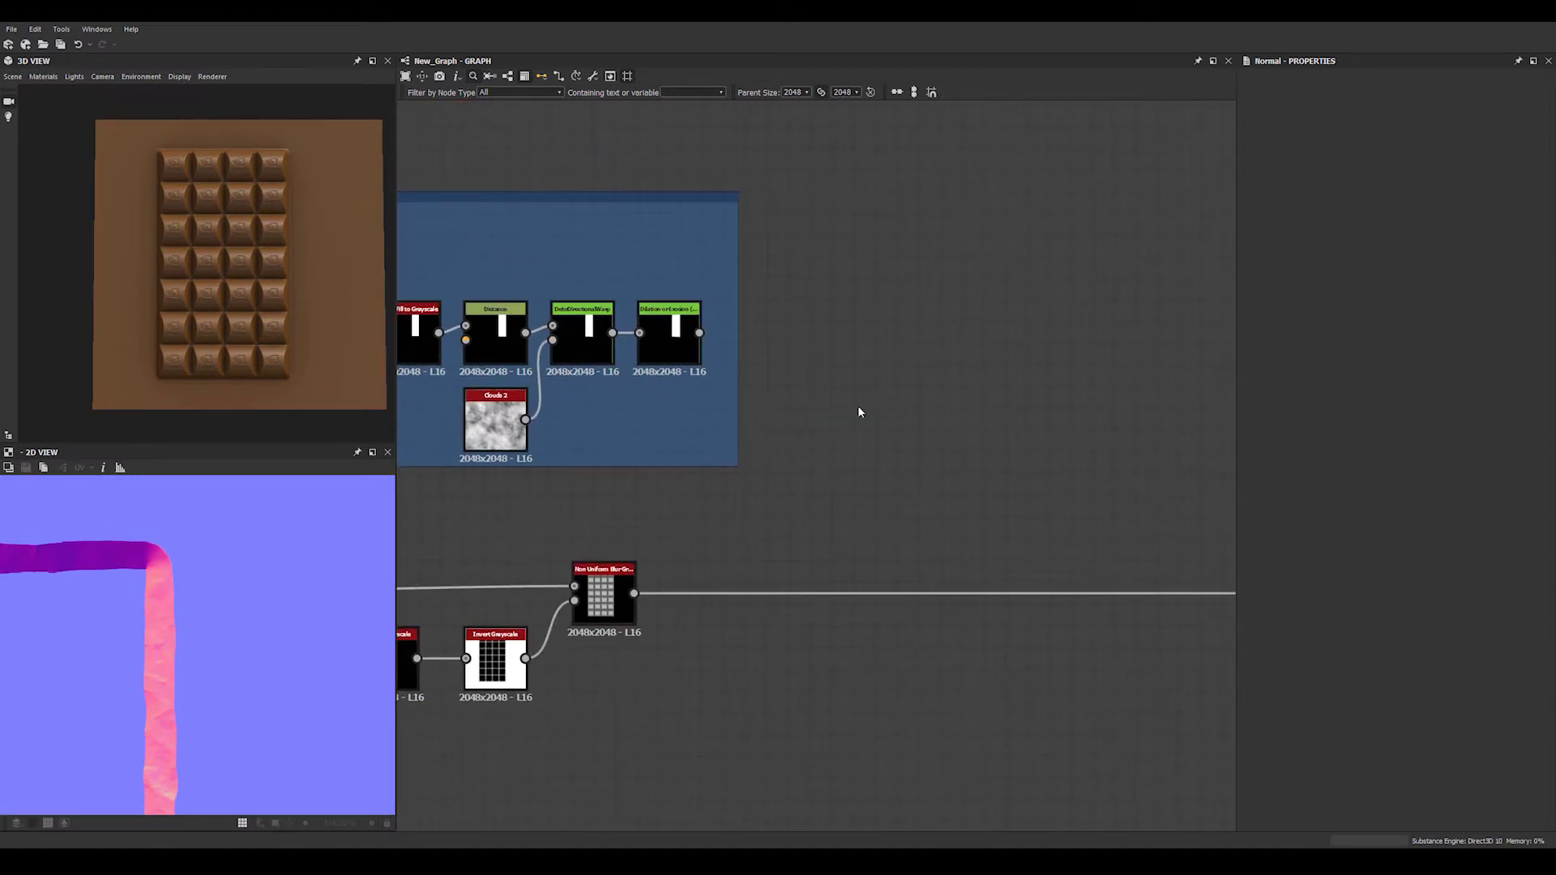
{"action": "middle_click_drag", "start_coordinate": [876, 438], "coordinate": [833, 375]}
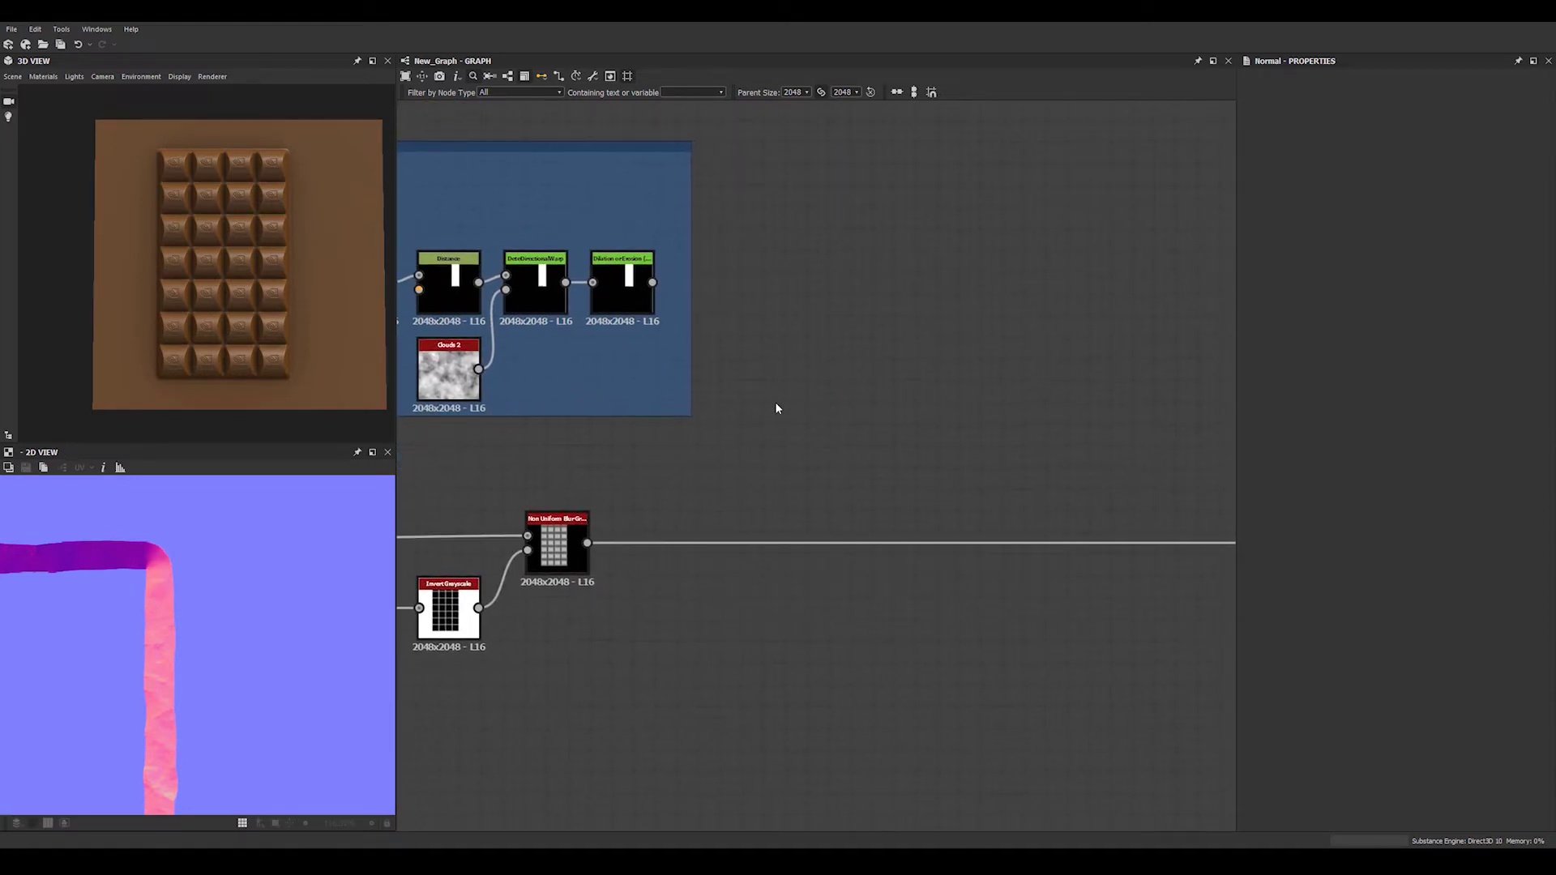
{"action": "scroll", "coordinate": [716, 421], "scroll_direction": "up", "scroll_amount": 3}
{"action": "scroll", "coordinate": [715, 431], "scroll_direction": "down", "scroll_amount": 3}
{"action": "scroll", "coordinate": [726, 405], "scroll_direction": "up", "scroll_amount": 2}
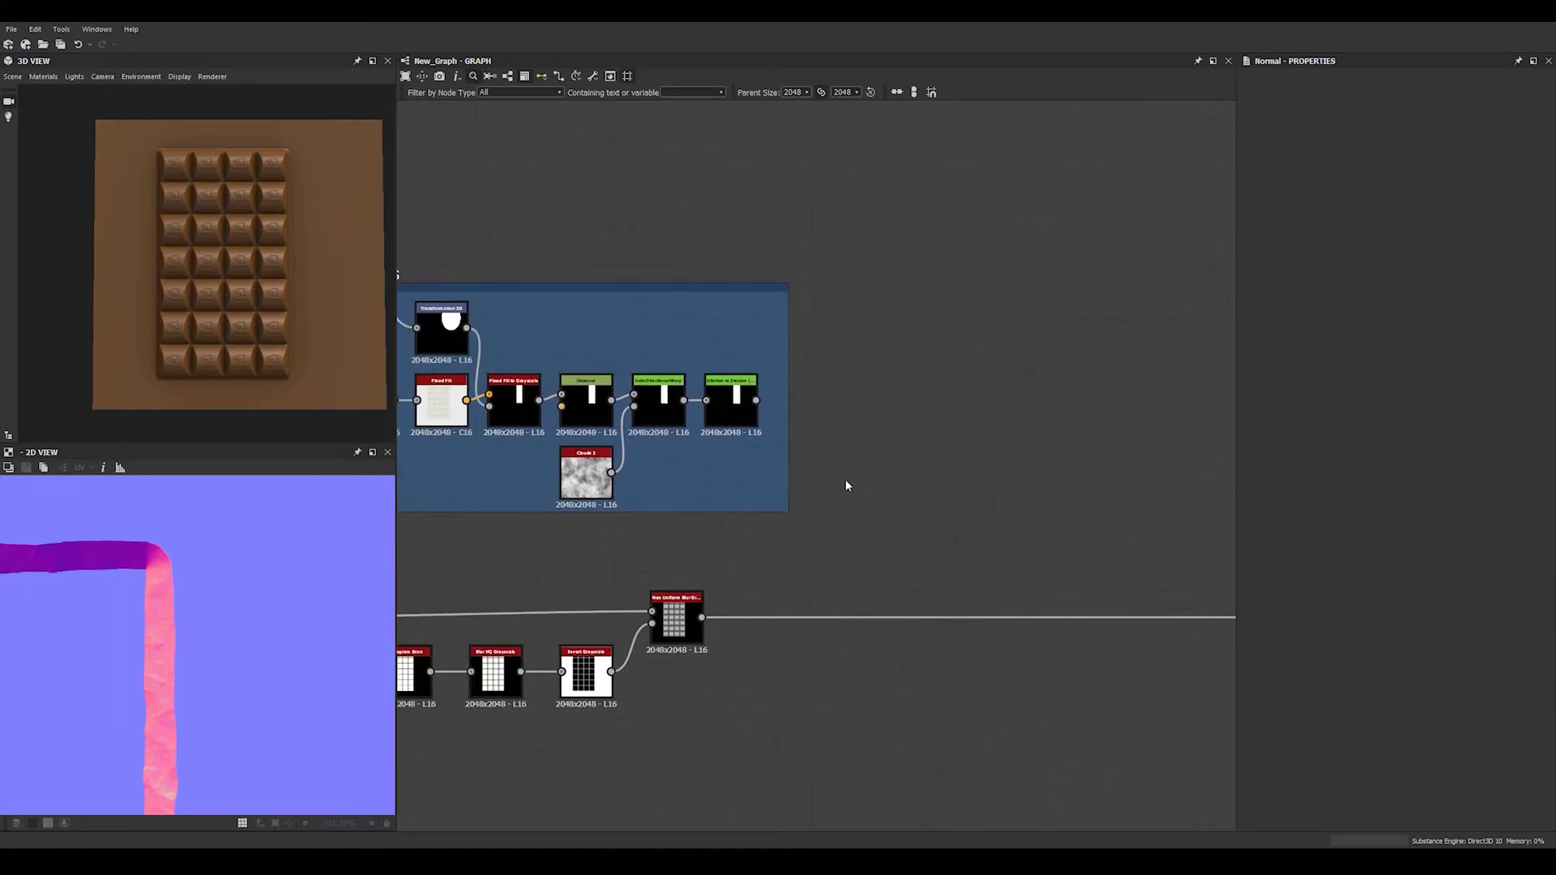
{"action": "key", "text": "space"}
{"action": "type", "text": "blend"}
{"action": "key", "text": "Return"}
{"action": "scroll", "coordinate": [812, 537], "scroll_direction": "up", "scroll_amount": 2}
{"action": "left_click_drag", "start_coordinate": [651, 651], "coordinate": [928, 362]}
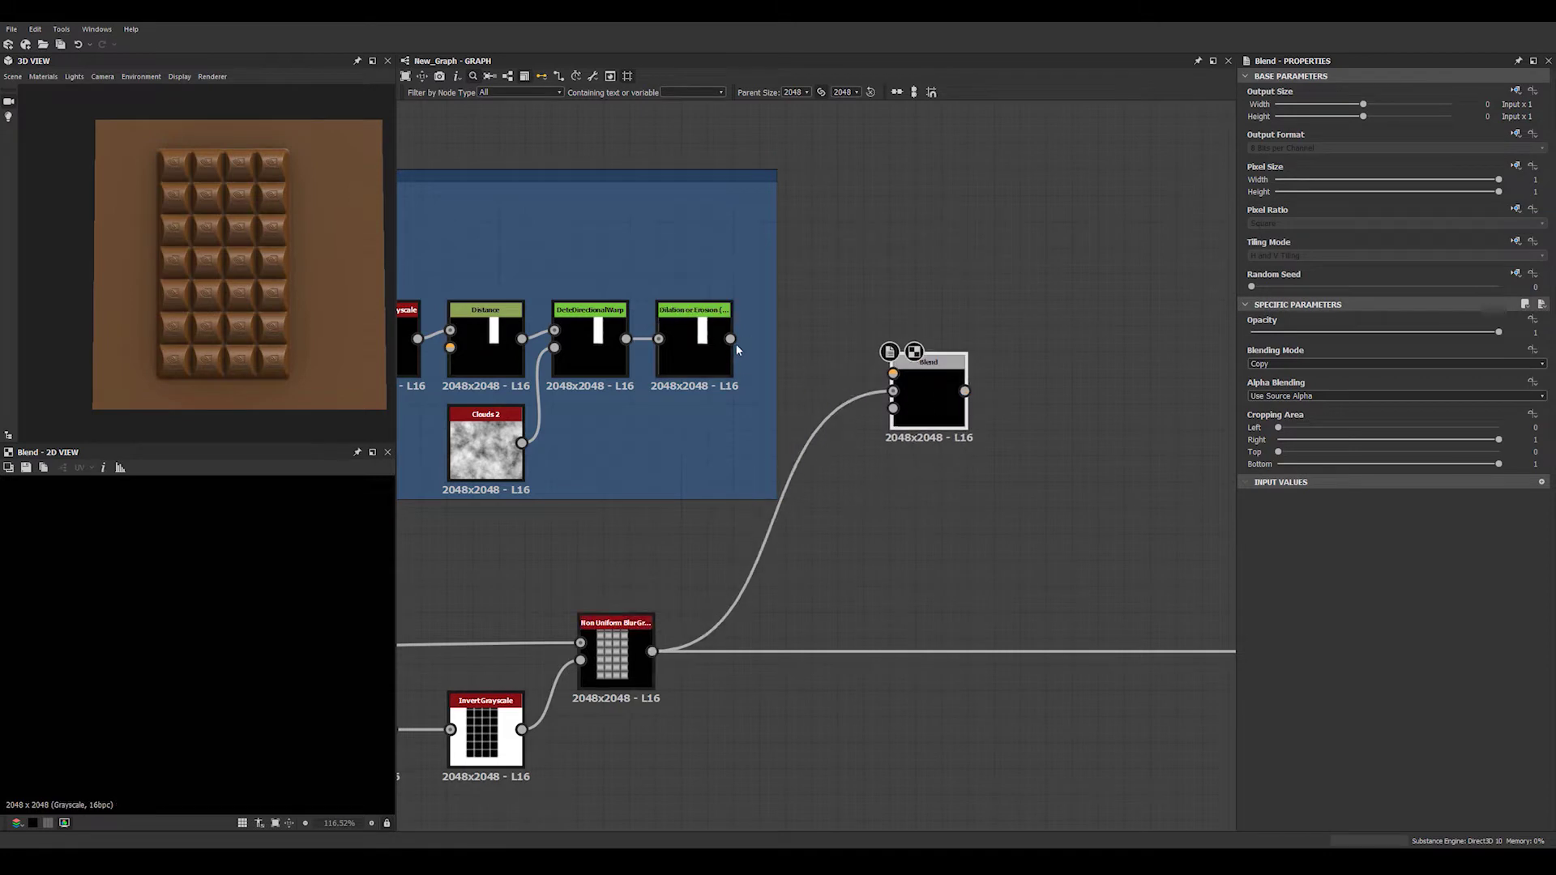
Feed the Dilation or Erosion output into the Blend's foreground, set it to Multiply, and align the node with the row
{"action": "left_click_drag", "start_coordinate": [730, 339], "coordinate": [892, 373]}
{"action": "left_click", "coordinate": [1263, 363]}
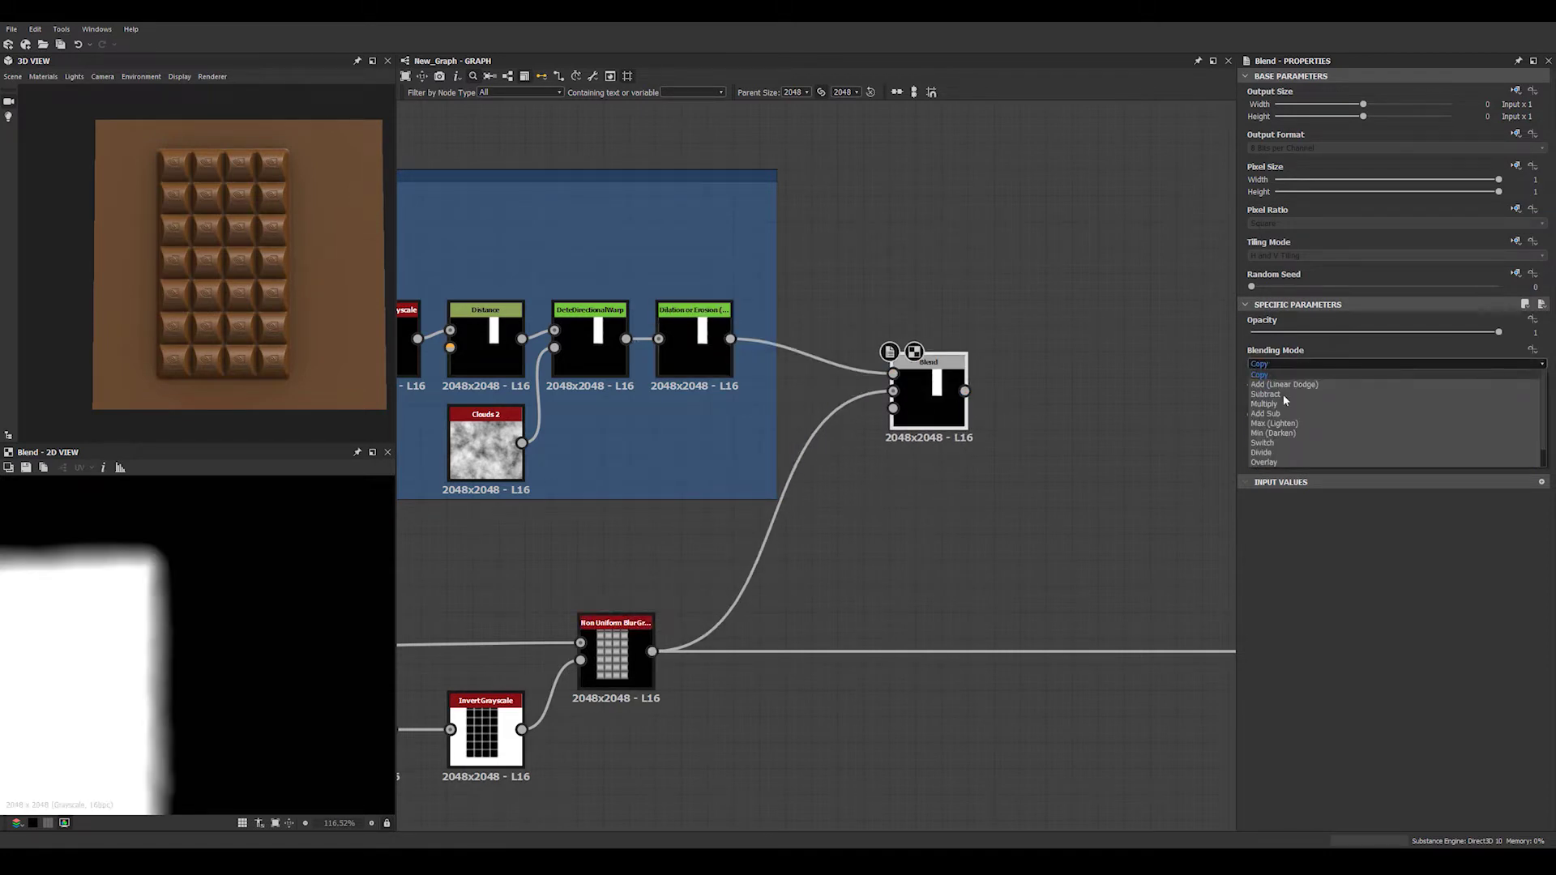
{"action": "left_click", "coordinate": [1263, 404]}
{"action": "scroll", "coordinate": [162, 625], "scroll_direction": "down", "scroll_amount": 5}
{"action": "scroll", "coordinate": [156, 705], "scroll_direction": "up", "scroll_amount": 3}
{"action": "scroll", "coordinate": [156, 556], "scroll_direction": "down", "scroll_amount": 2}
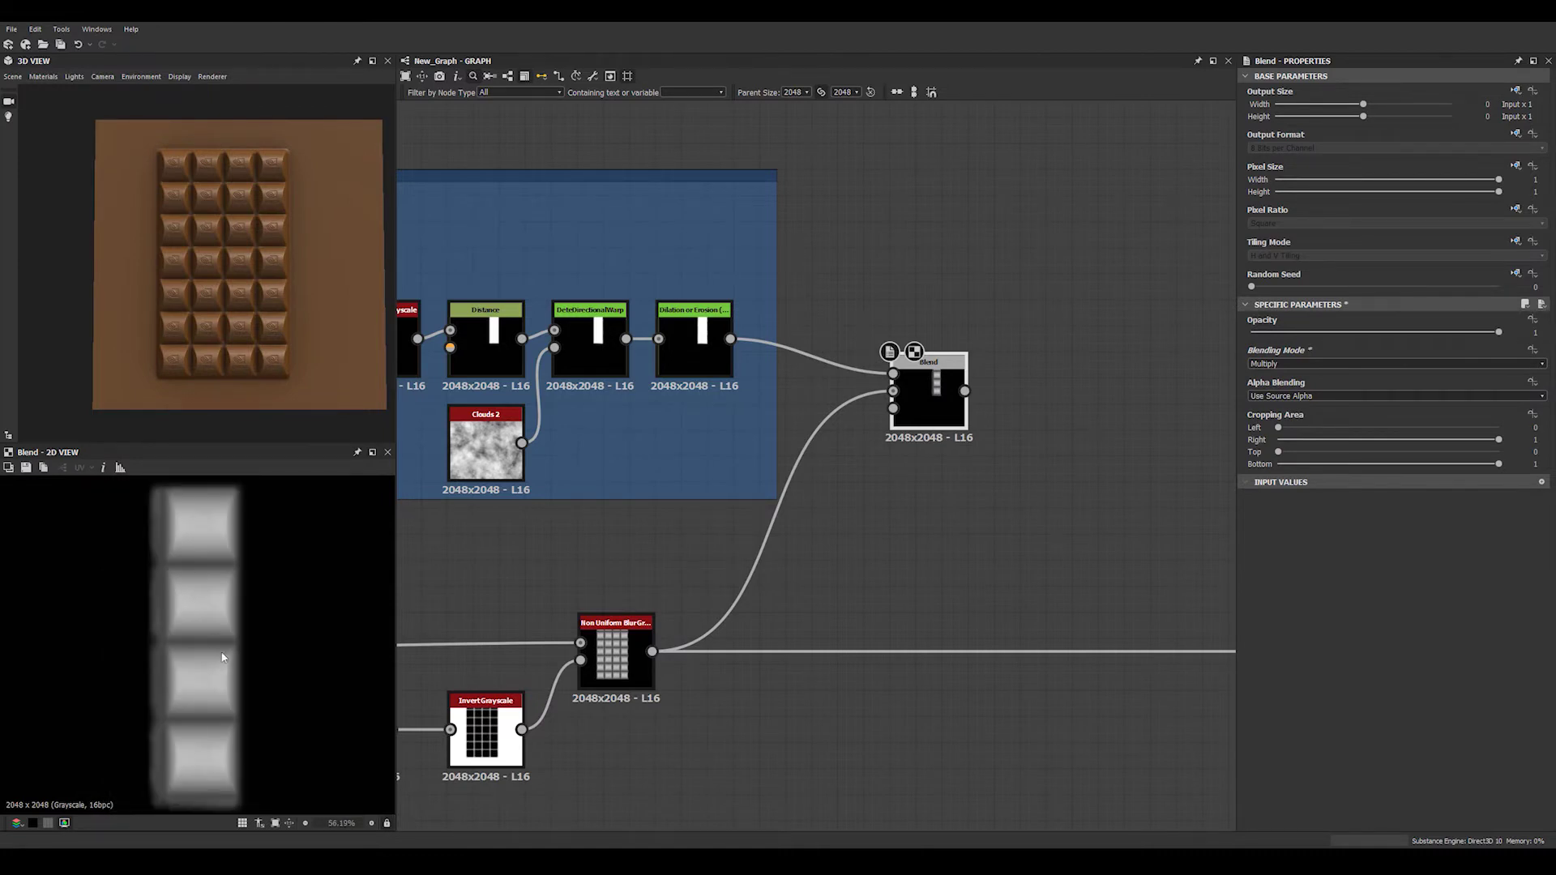
{"action": "left_click_drag", "start_coordinate": [943, 385], "coordinate": [942, 332]}
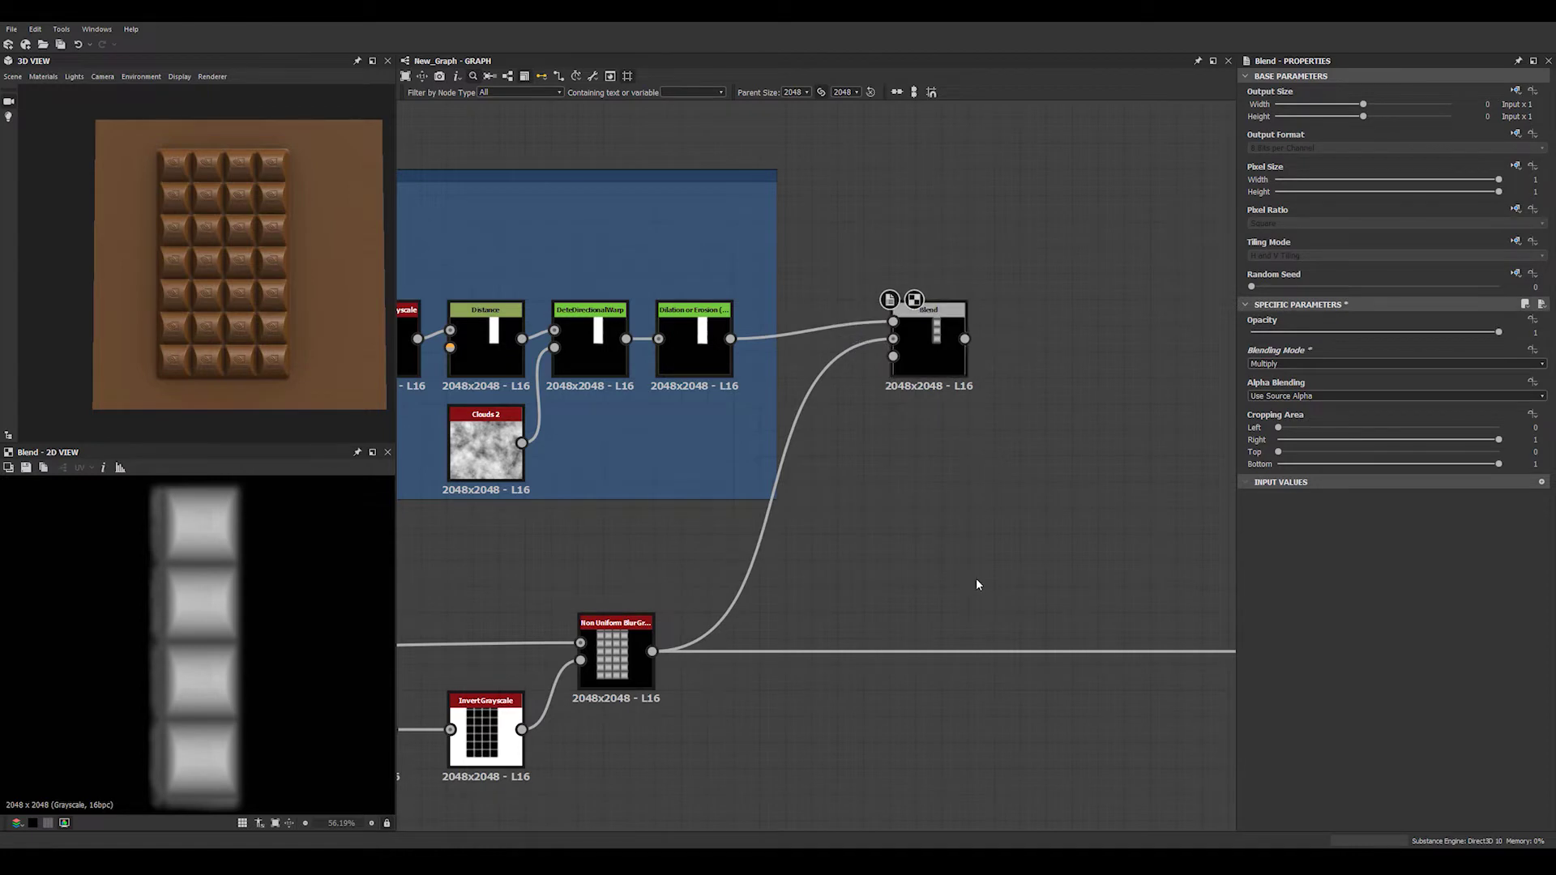
Insert a second Blend node on the Non Uniform Blur Grayscale's output link and place it below the Multiply Blend
{"action": "middle_click_drag", "start_coordinate": [917, 579], "coordinate": [873, 558]}
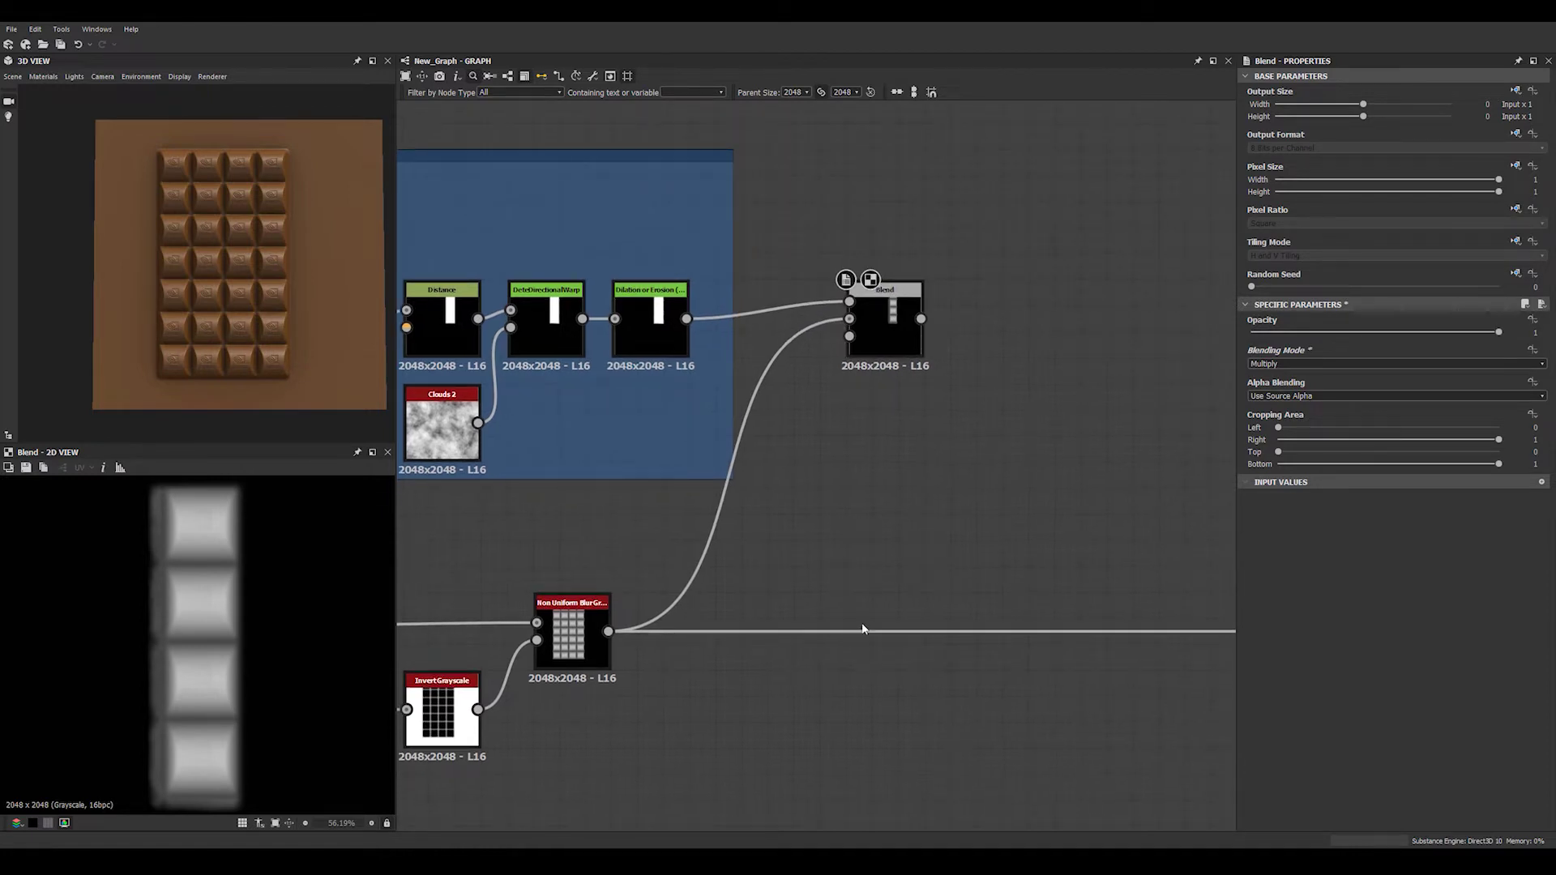
{"action": "scroll", "coordinate": [852, 619], "scroll_direction": "down", "scroll_amount": 1}
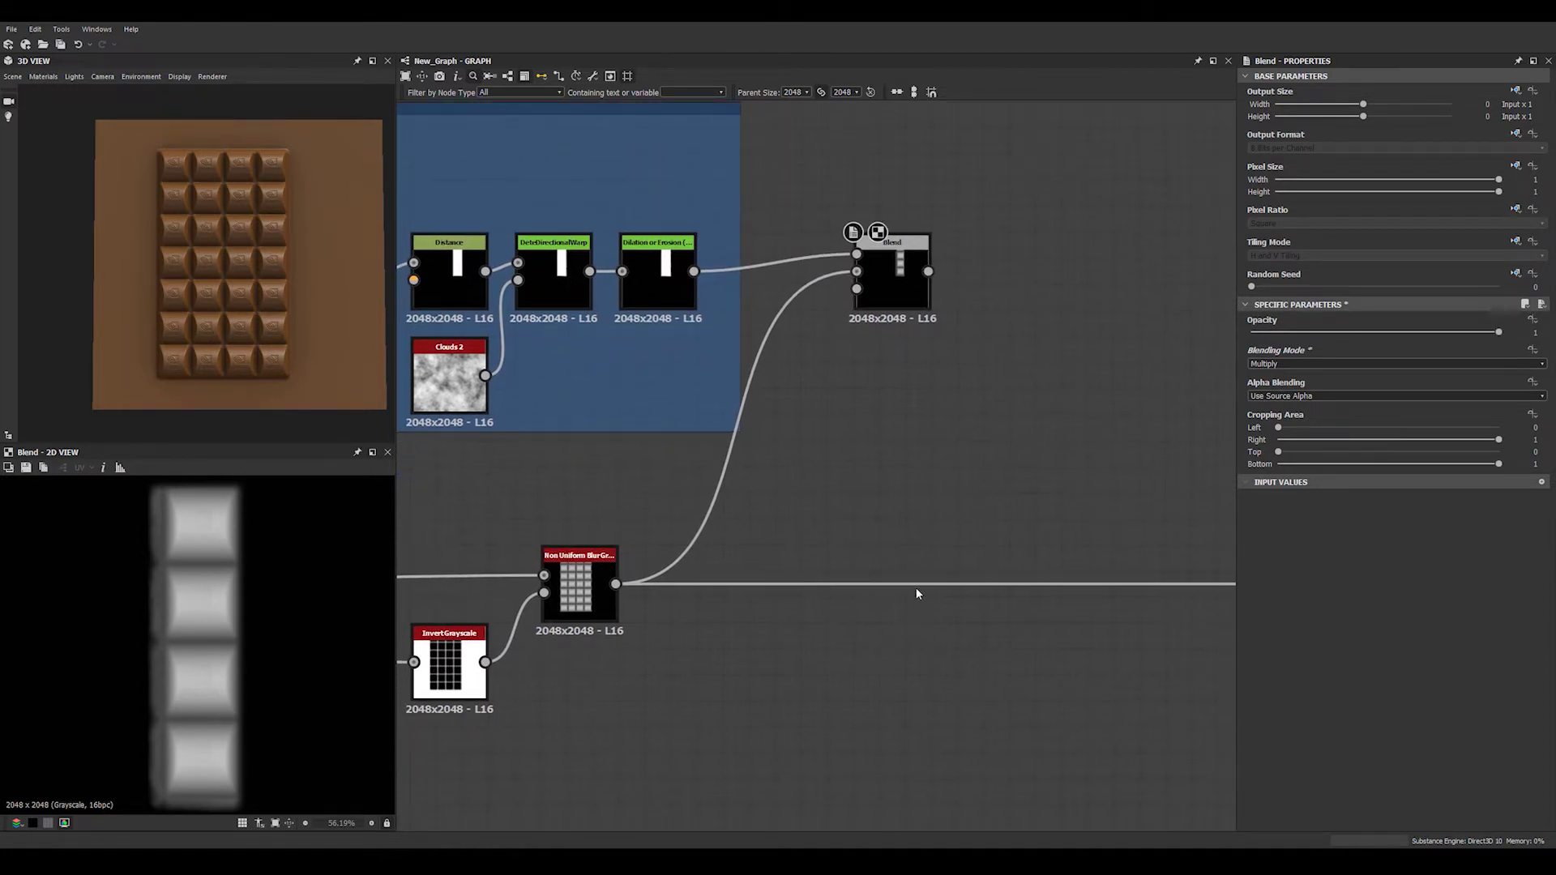
{"action": "key", "text": "space"}
{"action": "type", "text": "bl"}
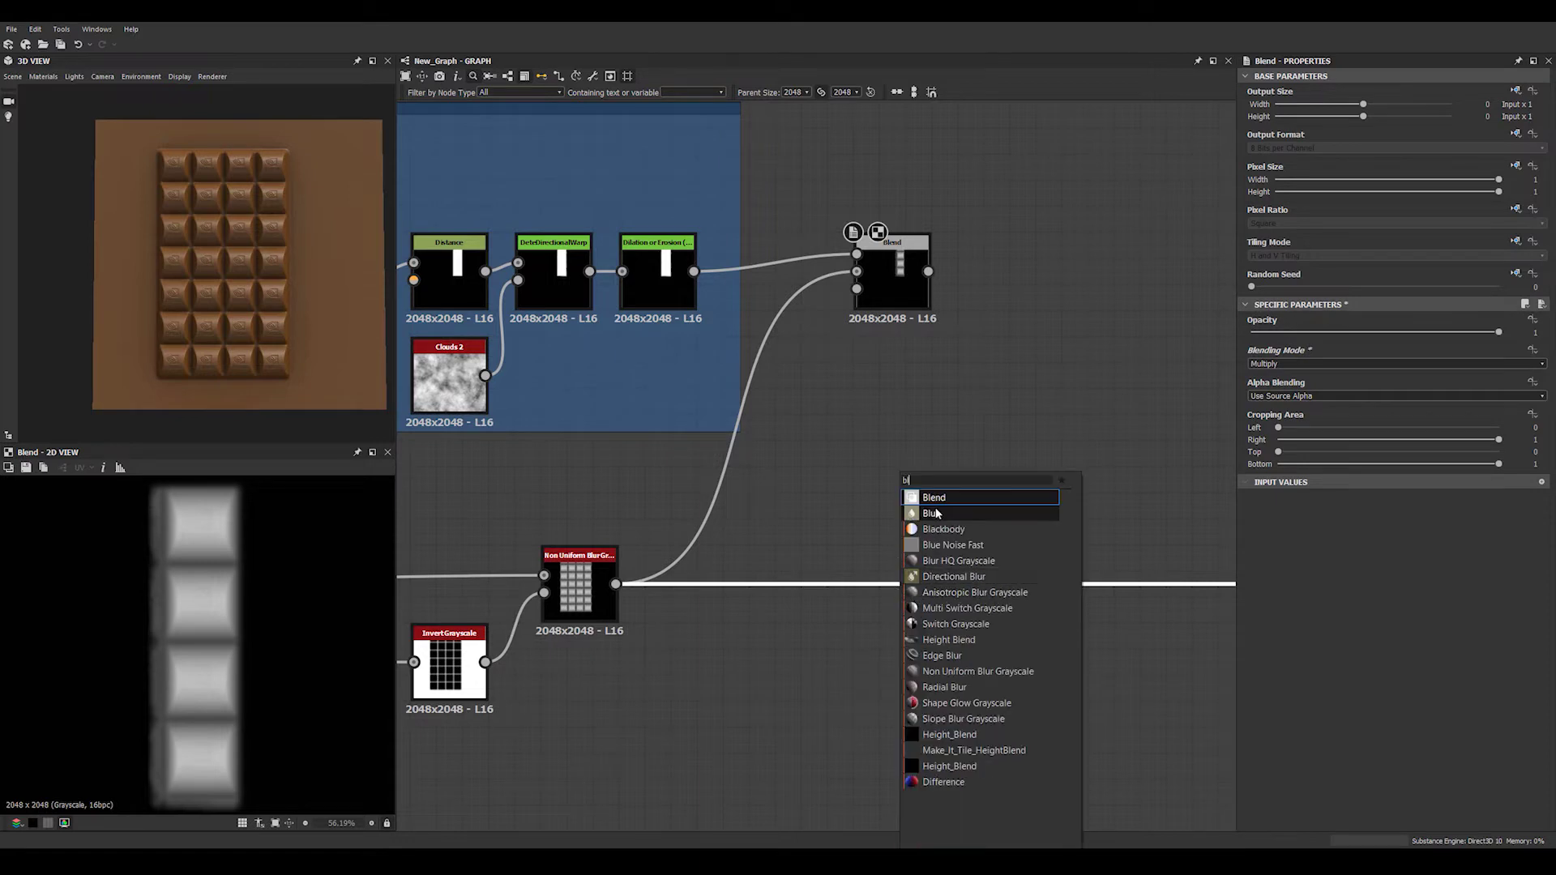
{"action": "key", "text": "Return"}
{"action": "scroll", "coordinate": [974, 606], "scroll_direction": "down", "scroll_amount": 2}
{"action": "left_click_drag", "start_coordinate": [936, 514], "coordinate": [593, 516]}
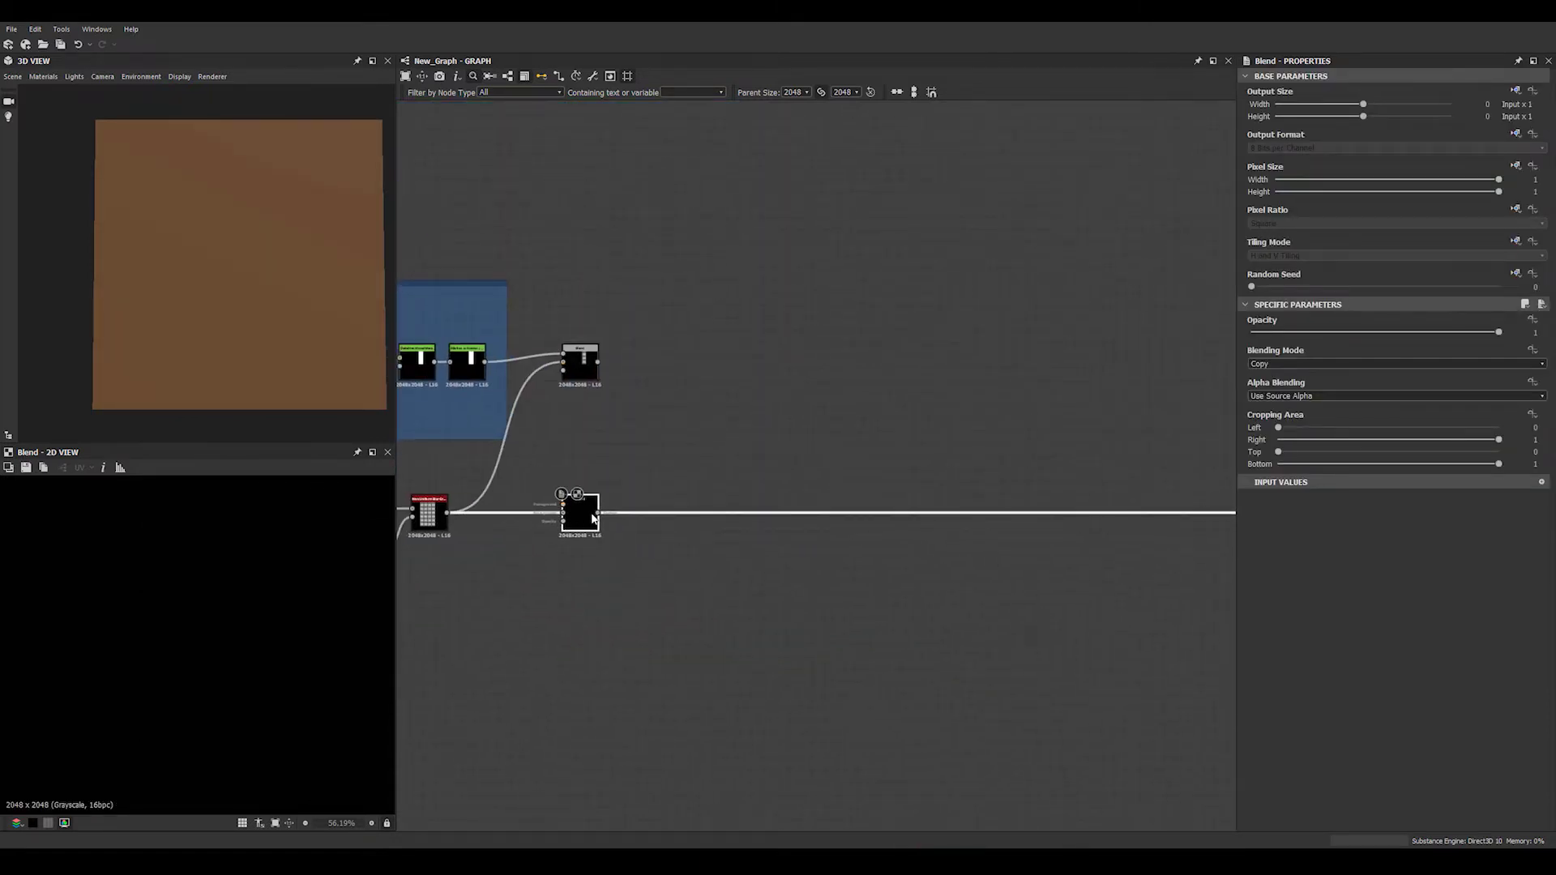
{"action": "scroll", "coordinate": [806, 493], "scroll_direction": "up", "scroll_amount": 4}
{"action": "left_click", "coordinate": [839, 489]}
Connect the Dilation or Erosion output to the new Blend's foreground, set it to Subtract, and inspect the broken edge
{"action": "left_click_drag", "start_coordinate": [580, 235], "coordinate": [743, 529]}
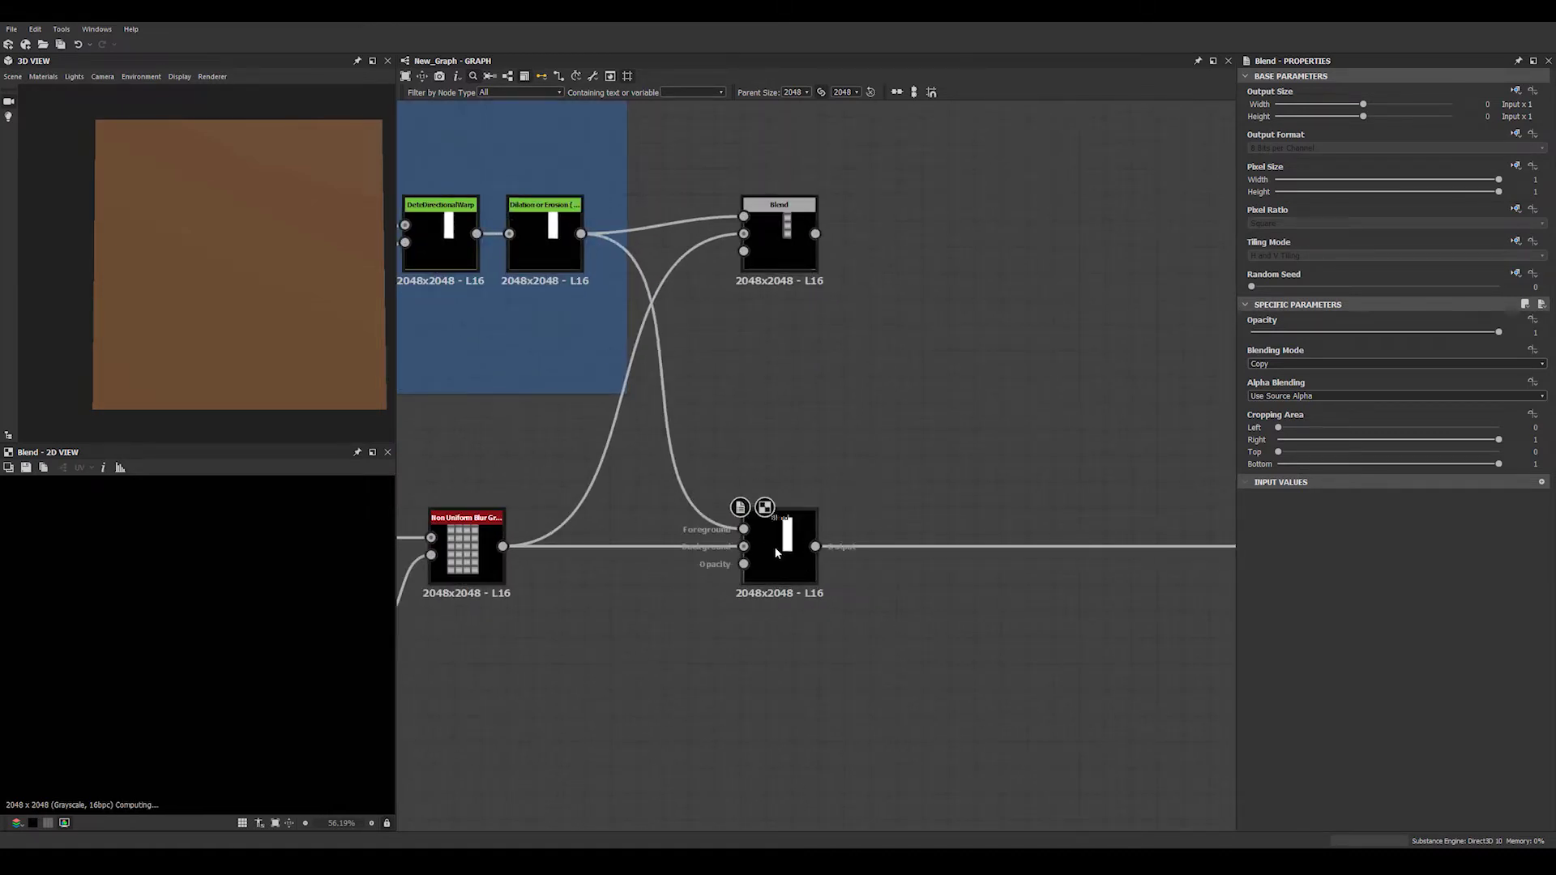
{"action": "left_click", "coordinate": [1264, 368]}
{"action": "left_click", "coordinate": [1260, 397]}
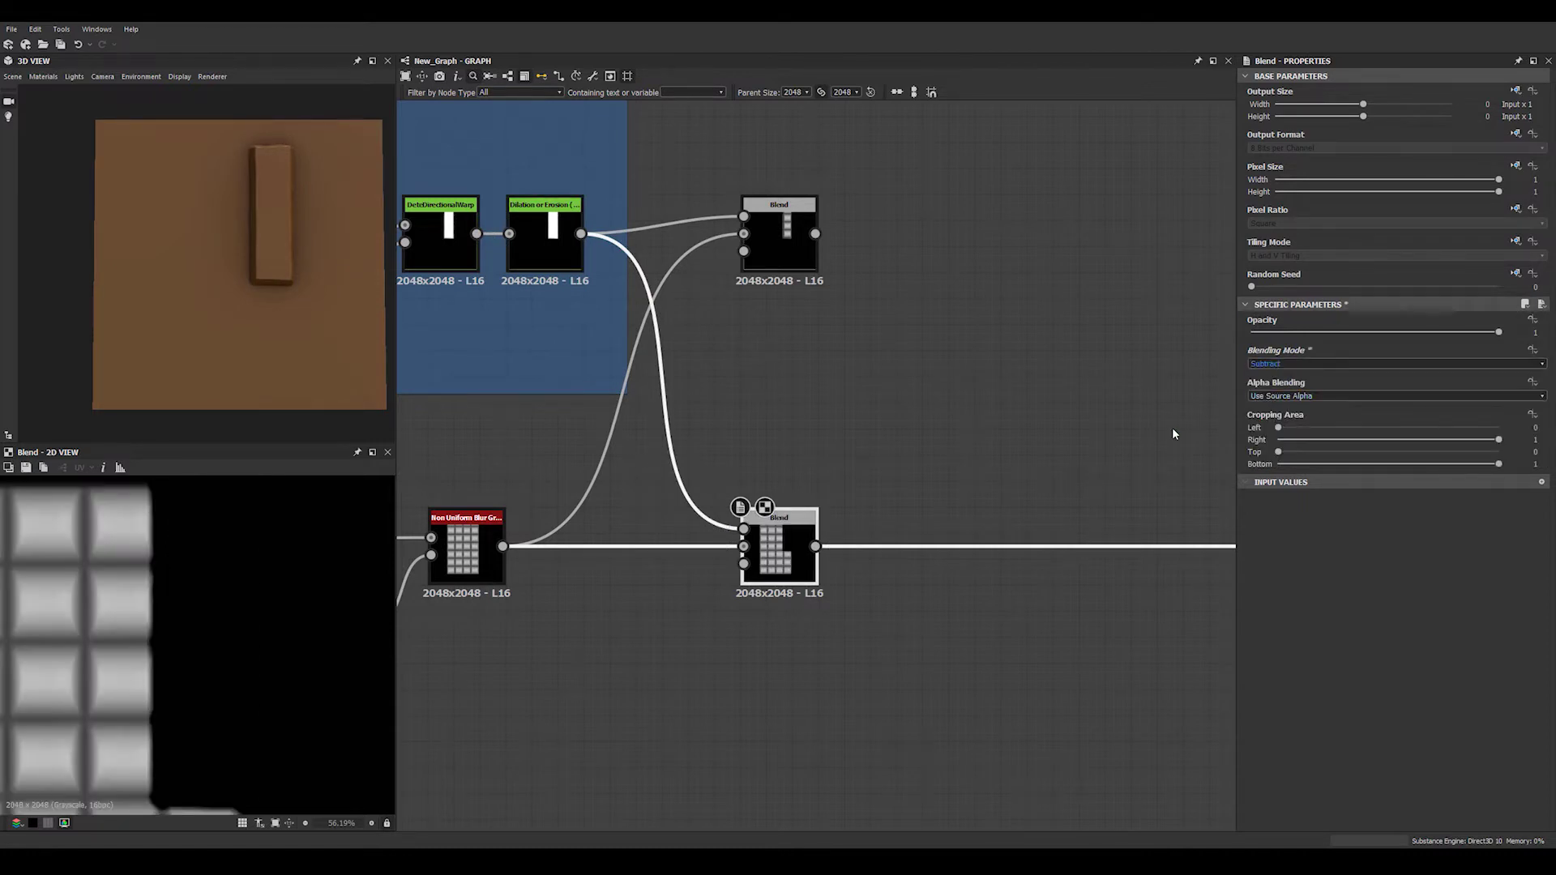
{"action": "scroll", "coordinate": [202, 673], "scroll_direction": "down", "scroll_amount": 2}
{"action": "scroll", "coordinate": [203, 679], "scroll_direction": "up", "scroll_amount": 4}
Insert a Transformation 2D node between the Dilation or Erosion node and the Subtract Blend's foreground
{"action": "left_click", "coordinate": [747, 495]}
{"action": "key", "text": "space"}
{"action": "type", "text": "transf"}
{"action": "key", "text": "Return"}
{"action": "left_click_drag", "start_coordinate": [664, 407], "coordinate": [678, 486]}
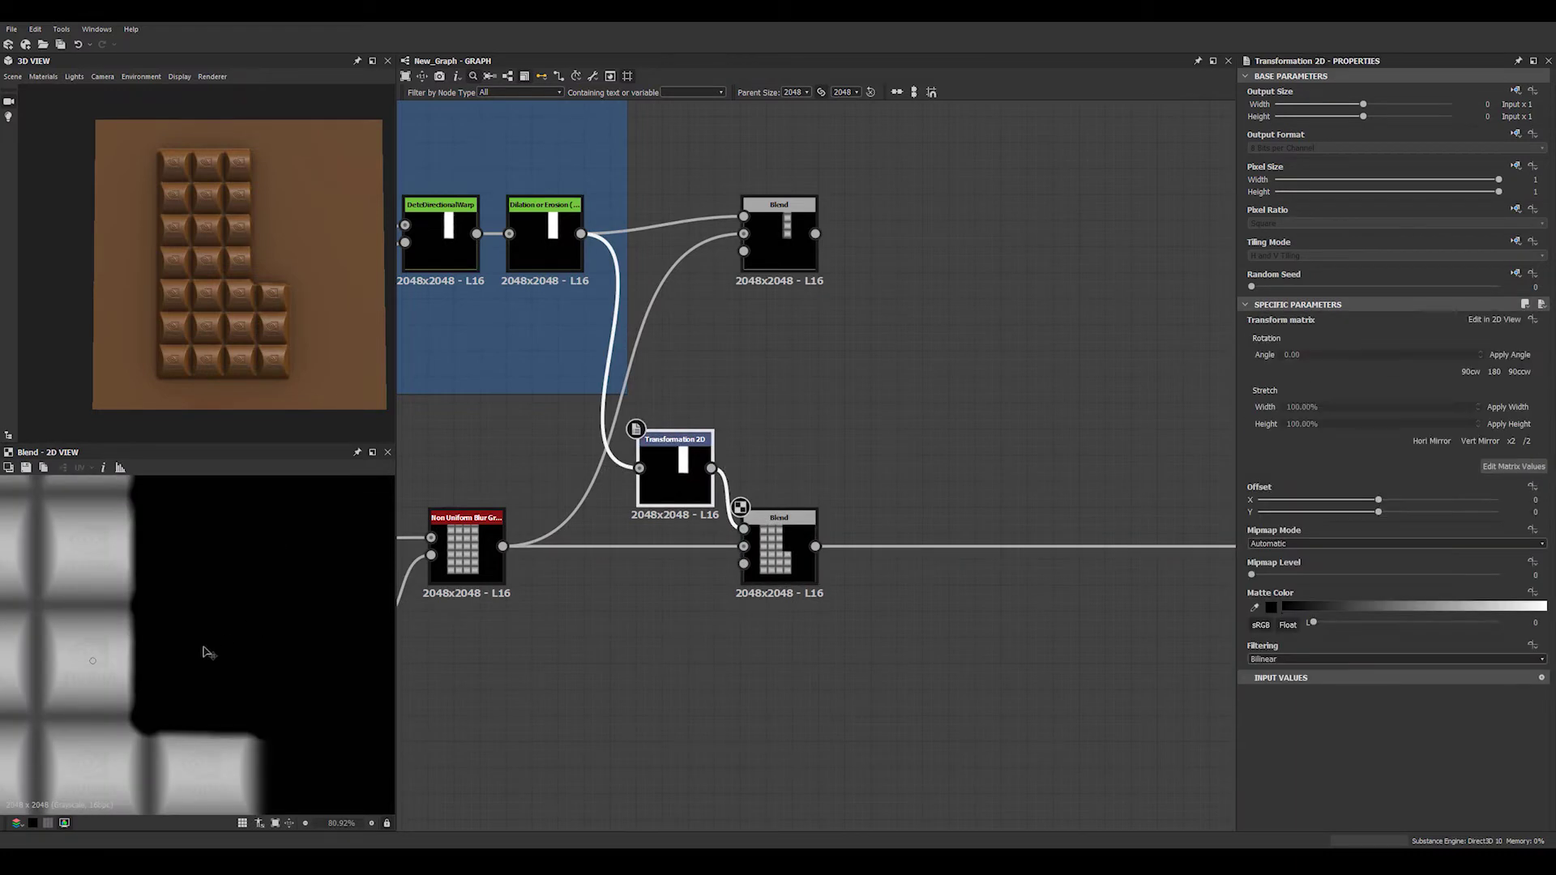
Shift the subtracted mask to an offset of about X -0.0217, Y 0.02 and check the cut edge
{"action": "scroll", "coordinate": [202, 639], "scroll_direction": "down", "scroll_amount": 3}
{"action": "left_click_drag", "start_coordinate": [199, 636], "coordinate": [216, 623]}
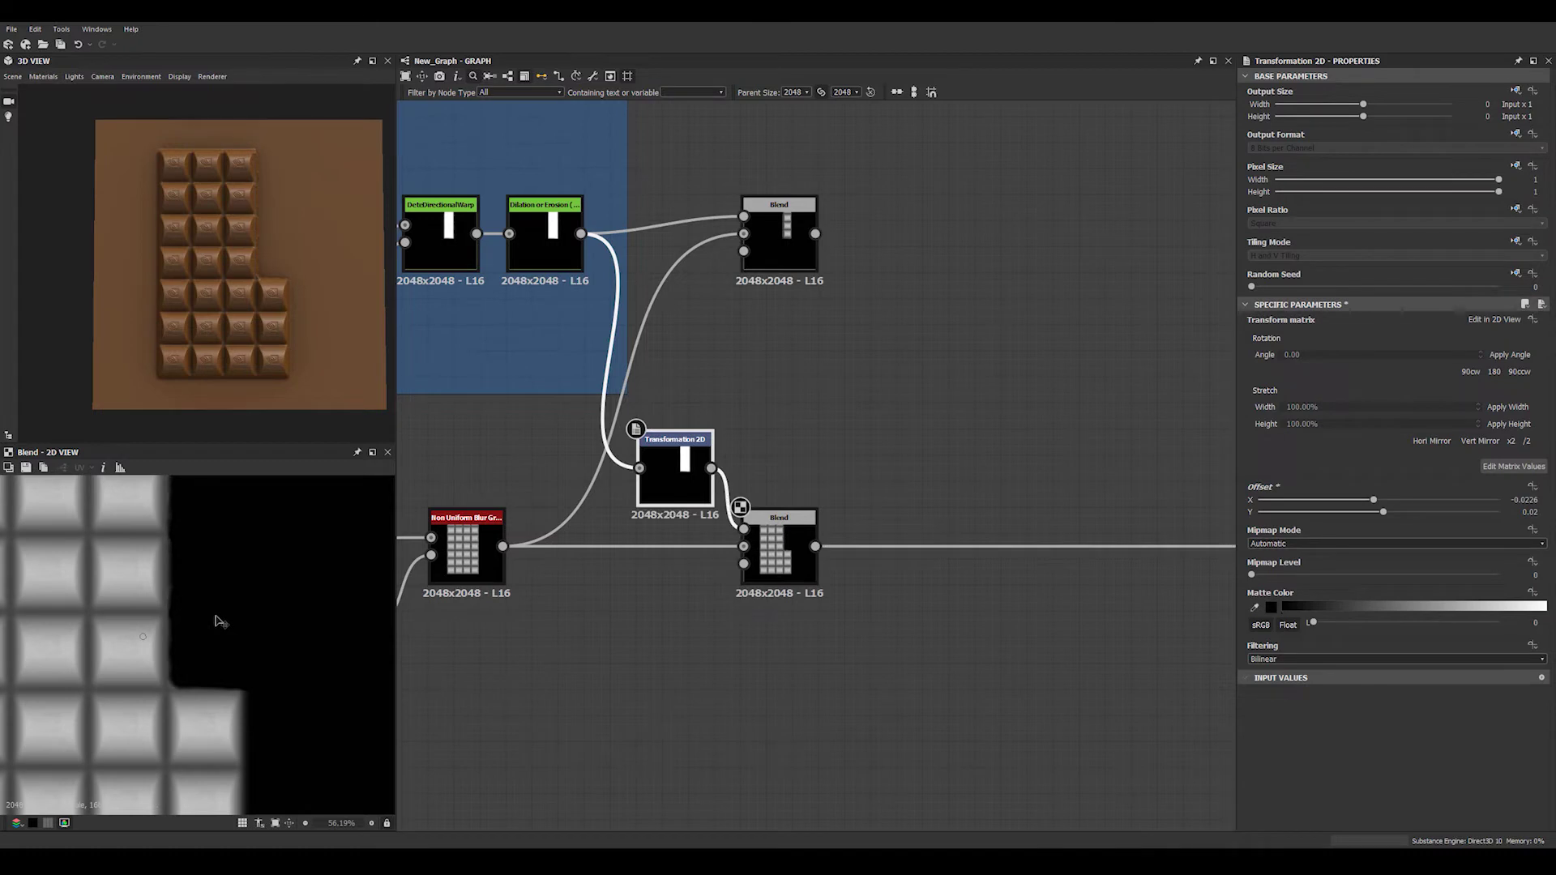
{"action": "scroll", "coordinate": [218, 622], "scroll_direction": "down", "scroll_amount": 2}
{"action": "scroll", "coordinate": [172, 654], "scroll_direction": "up", "scroll_amount": 1}
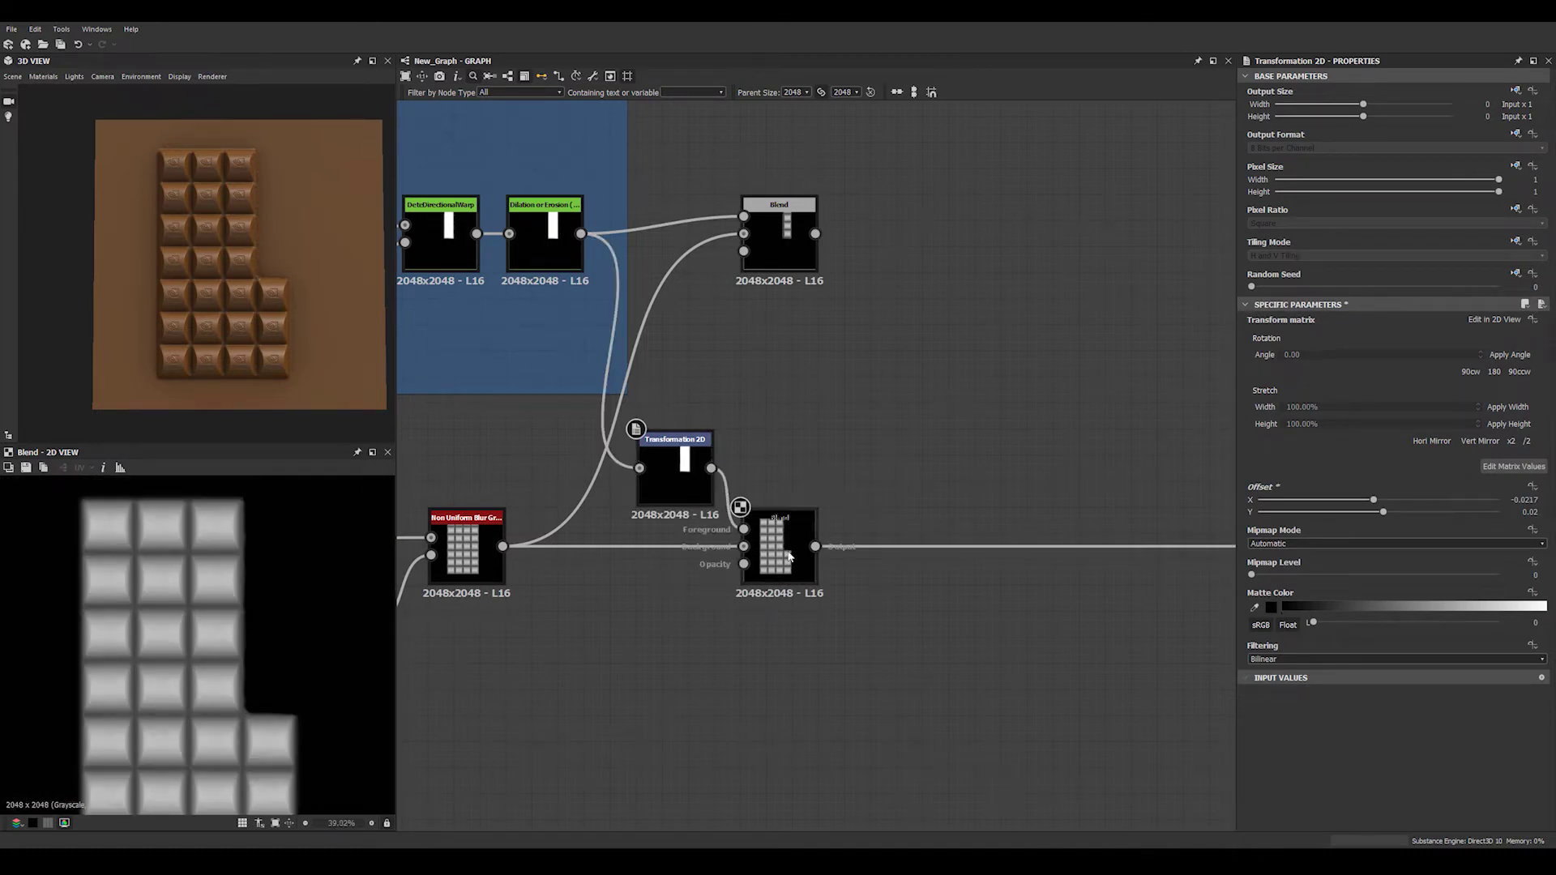
Preview the Multiply Blend and insert a Levels node ahead of its foreground input, slightly above the row
{"action": "left_click", "coordinate": [789, 556]}
{"action": "double_click", "coordinate": [777, 243]}
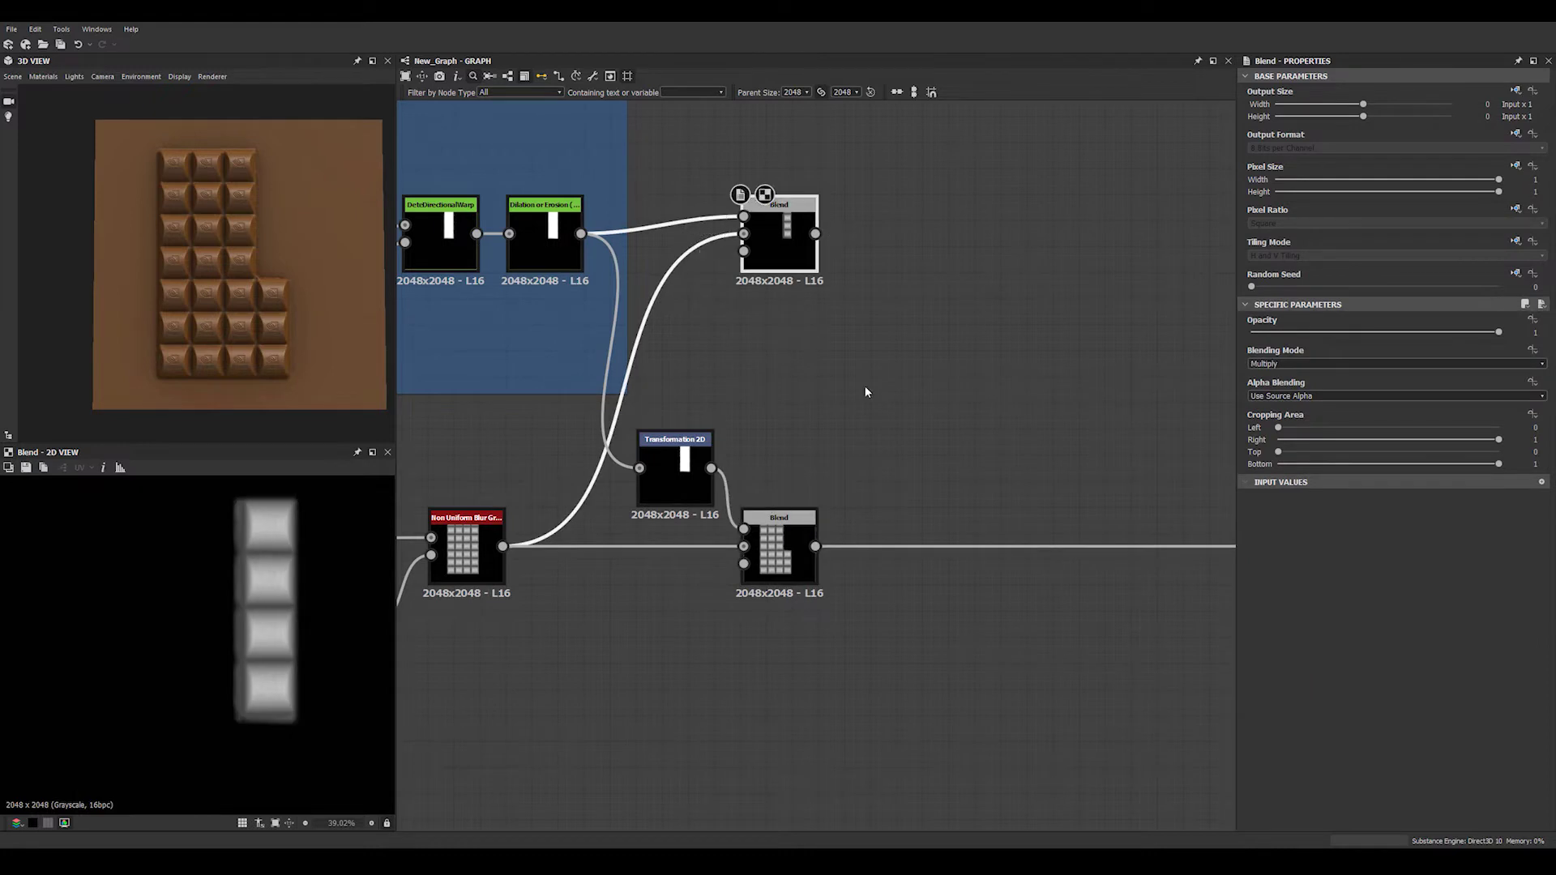
{"action": "middle_click_drag", "start_coordinate": [866, 393], "coordinate": [788, 503]}
{"action": "scroll", "coordinate": [778, 437], "scroll_direction": "up", "scroll_amount": 2}
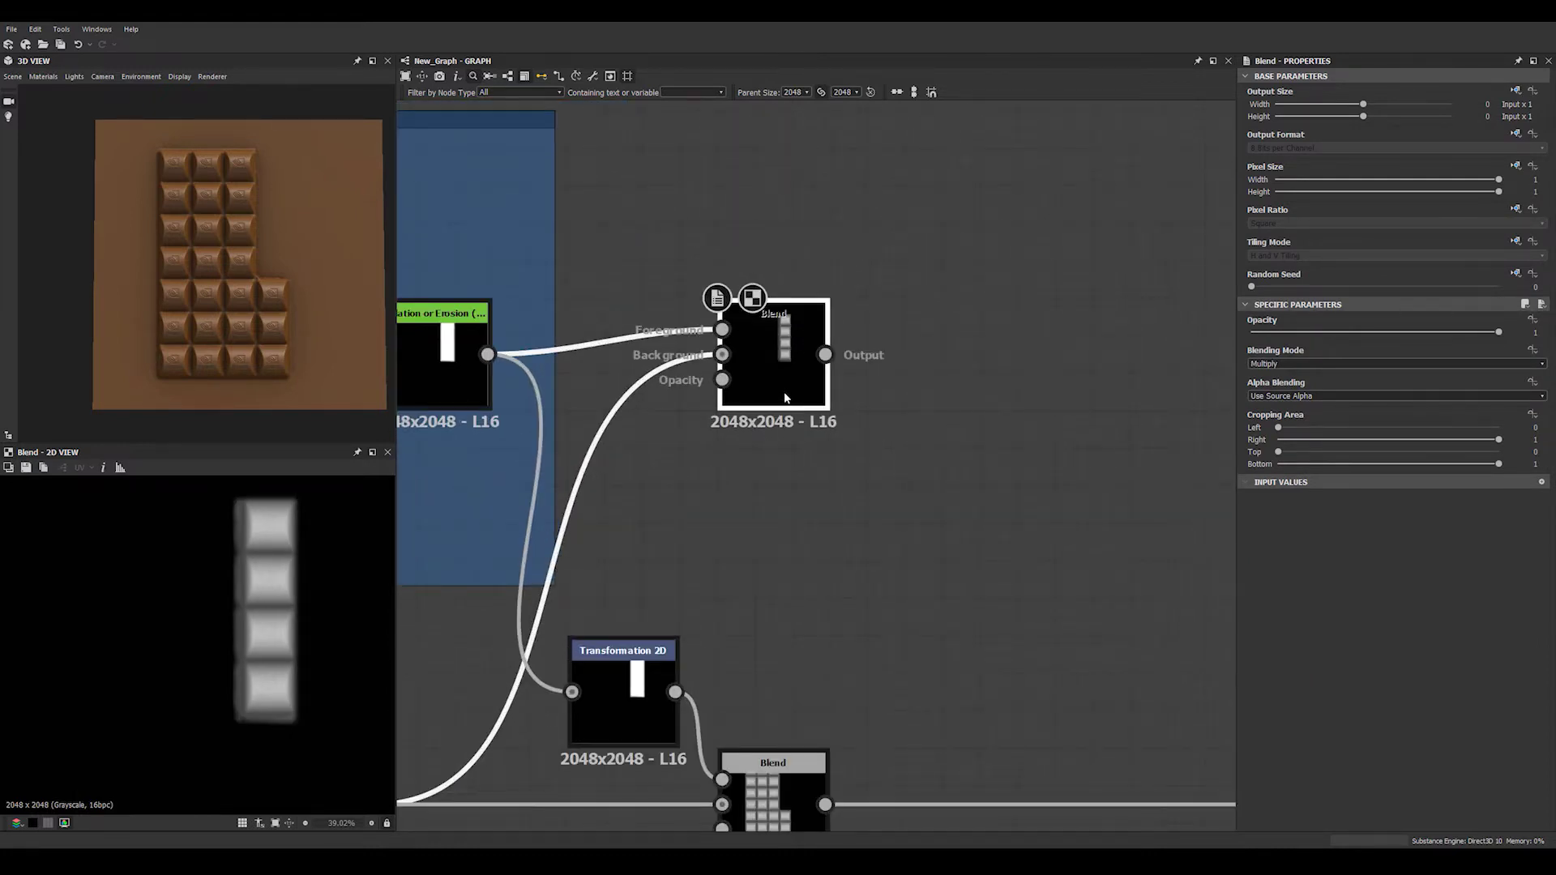
{"action": "left_click_drag", "start_coordinate": [721, 354], "coordinate": [621, 355]}
{"action": "type", "text": "lev"}
{"action": "key", "text": "Return"}
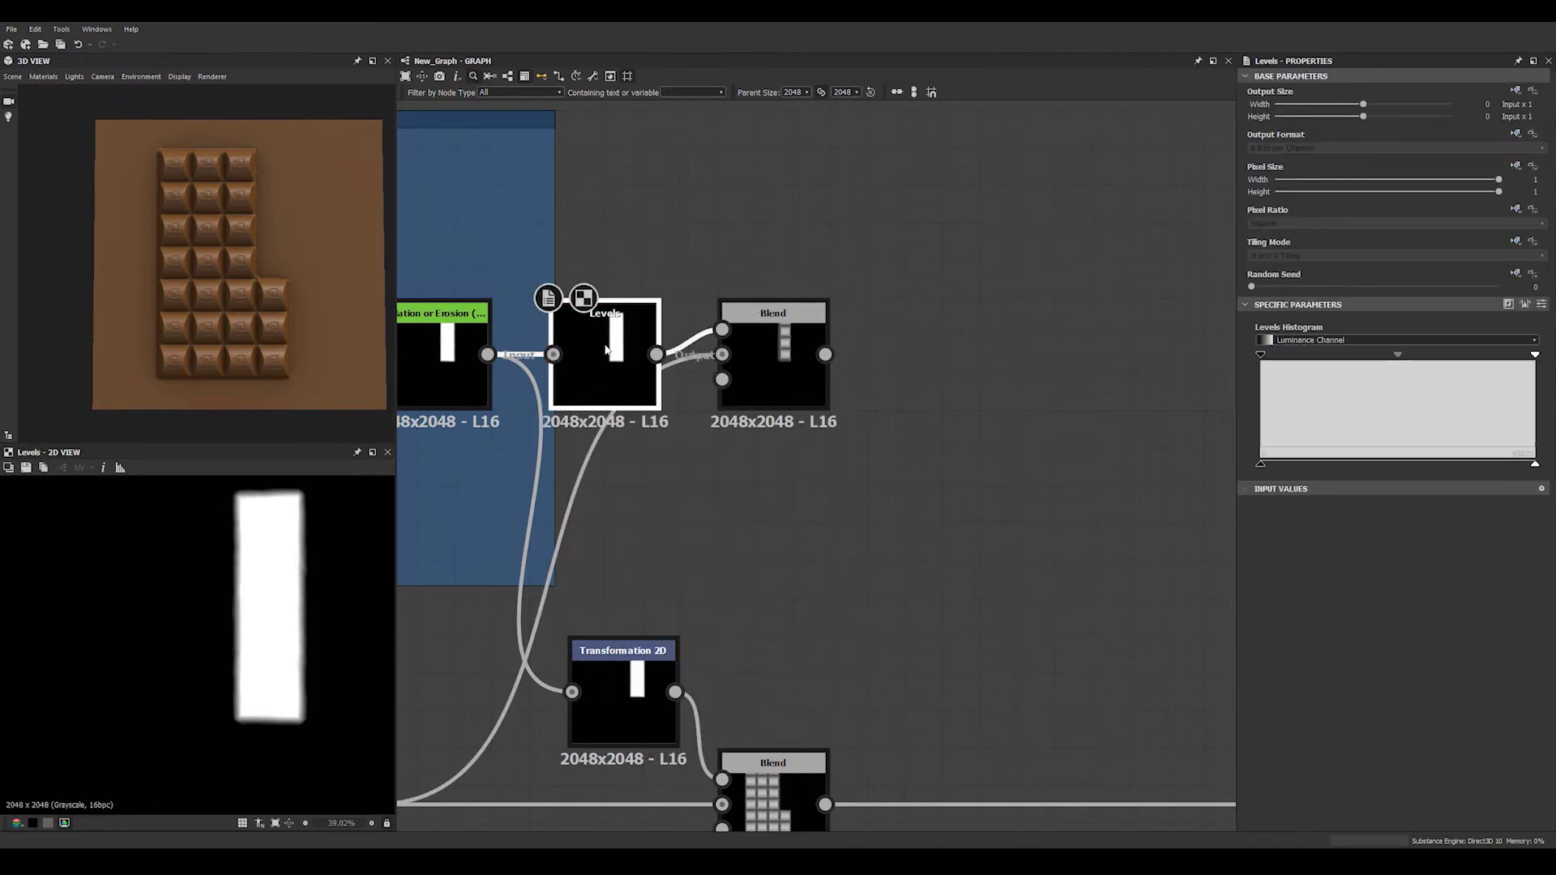
{"action": "left_click_drag", "start_coordinate": [606, 349], "coordinate": [634, 310]}
Raise the Levels' input black point and lower its white point to harden the mask edge, and preview the Multiply Blend
{"action": "left_click_drag", "start_coordinate": [1262, 356], "coordinate": [1298, 356]}
{"action": "left_click_drag", "start_coordinate": [1536, 356], "coordinate": [1474, 361]}
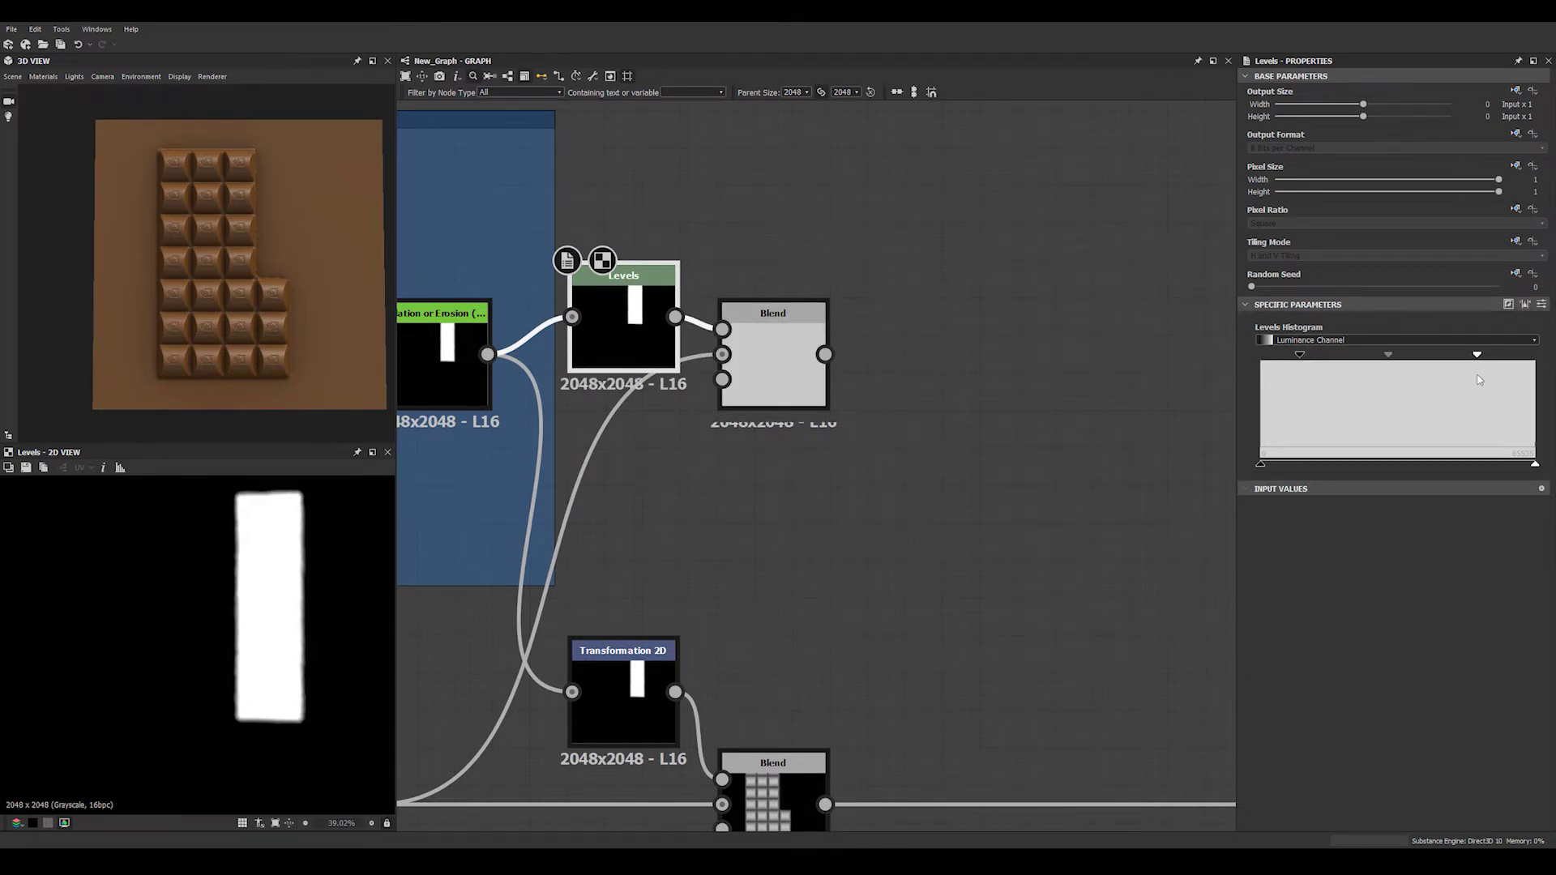
{"action": "mouse_move", "coordinate": [1315, 357]}
{"action": "left_mouse_down"}
{"action": "mouse_move", "coordinate": [1337, 359]}
{"action": "mouse_move", "coordinate": [1313, 359]}
{"action": "left_mouse_up"}
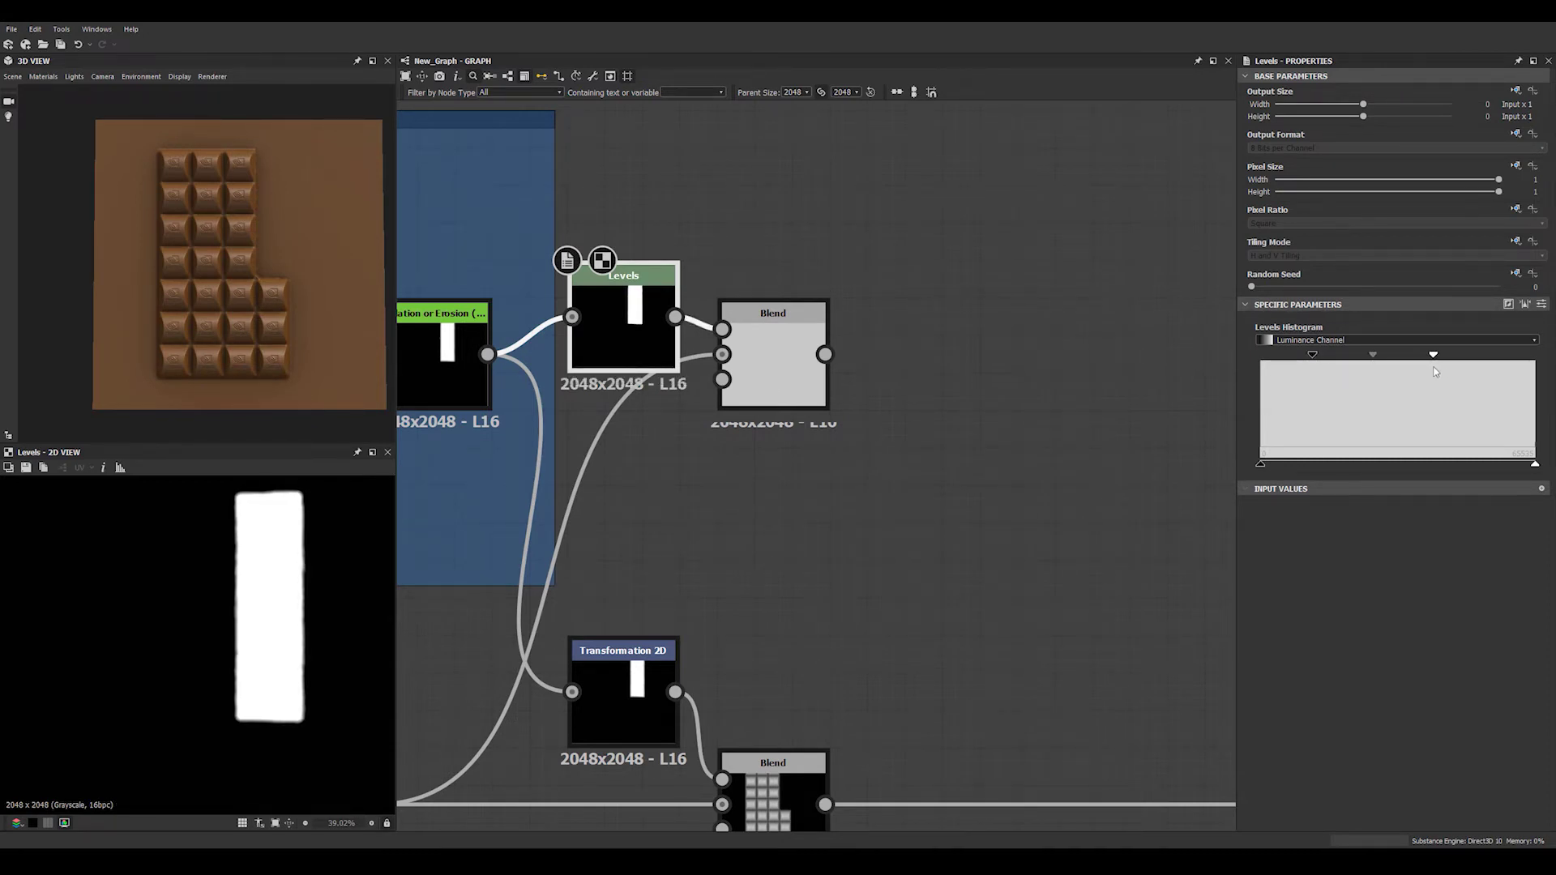
{"action": "left_click", "coordinate": [785, 375]}
{"action": "double_click", "coordinate": [784, 375]}
Move the Multiply Blend farther from the Levels node and insert a Transformation 2D node between them
{"action": "left_click_drag", "start_coordinate": [784, 384], "coordinate": [934, 377]}
{"action": "left_click", "coordinate": [593, 340]}
{"action": "key", "text": "space"}
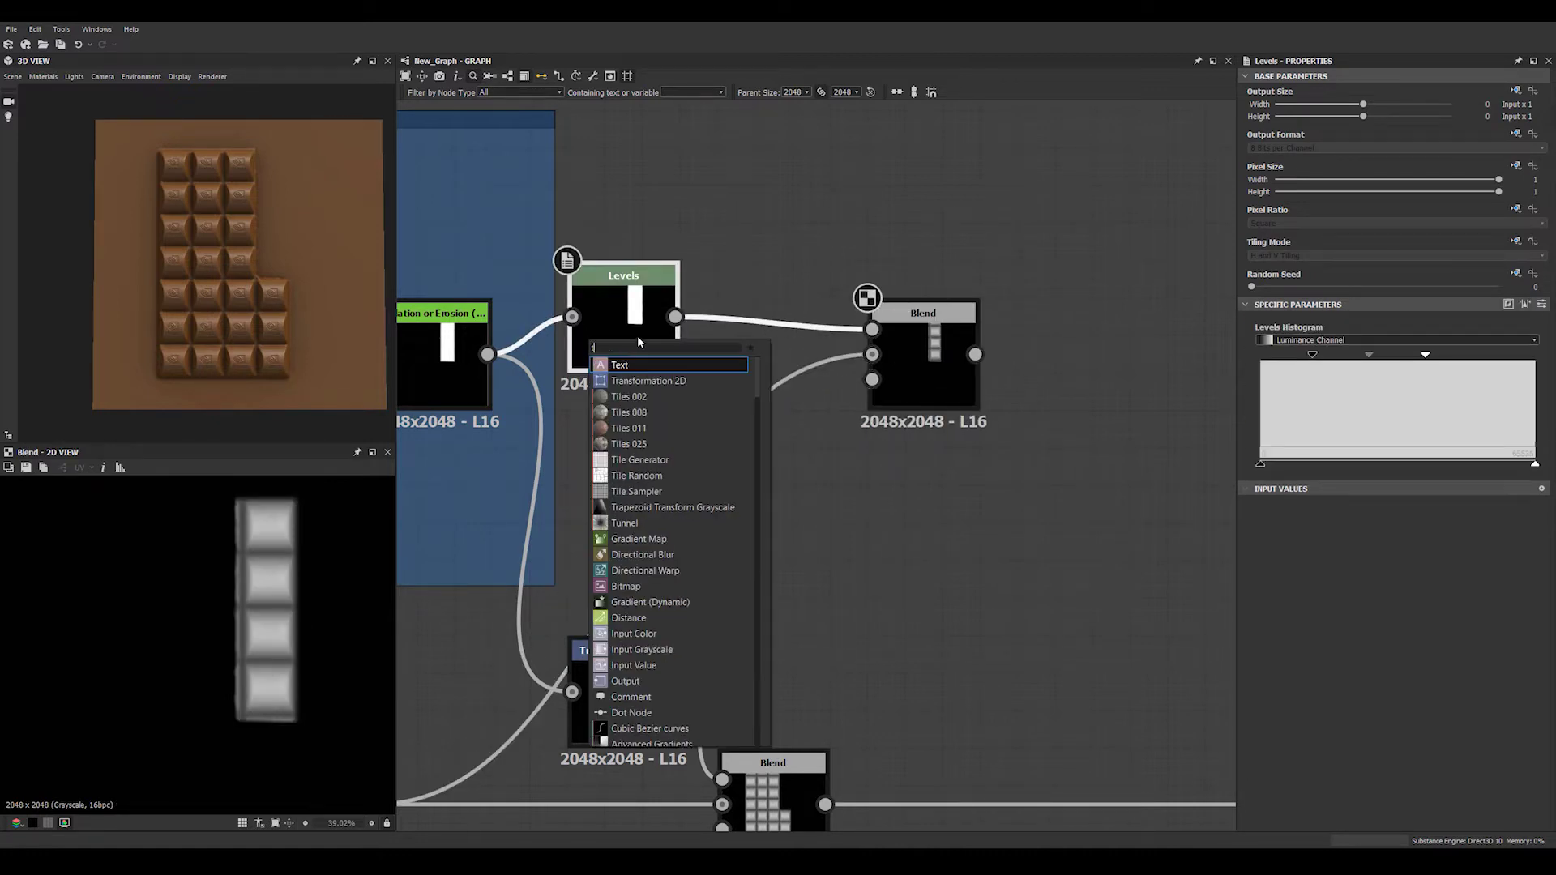
{"action": "left_click", "coordinate": [633, 380]}
{"action": "left_click_drag", "start_coordinate": [799, 446], "coordinate": [729, 319]}
Offset the Multiply Blend's mask by X -0.01 and Y 0.01 in the new Transformation 2D node
{"action": "left_click", "coordinate": [931, 376]}
{"action": "left_click", "coordinate": [734, 340]}
{"action": "mouse_move", "coordinate": [279, 604]}
{"action": "left_mouse_down"}
{"action": "mouse_move", "coordinate": [293, 600]}
{"action": "mouse_move", "coordinate": [280, 601]}
{"action": "mouse_move", "coordinate": [288, 553]}
{"action": "mouse_move", "coordinate": [290, 600]}
{"action": "mouse_move", "coordinate": [305, 600]}
{"action": "left_mouse_up"}
Align the two Blend nodes vertically, space out the Transformation 2D beside the Levels, and inspect the bar in 3D
{"action": "left_click", "coordinate": [896, 528]}
{"action": "scroll", "coordinate": [897, 528], "scroll_direction": "down", "scroll_amount": 3}
{"action": "middle_click_drag", "start_coordinate": [897, 529], "coordinate": [619, 326]}
{"action": "left_click_drag", "start_coordinate": [545, 509], "coordinate": [632, 510]}
{"action": "left_click_drag", "start_coordinate": [645, 230], "coordinate": [648, 205]}
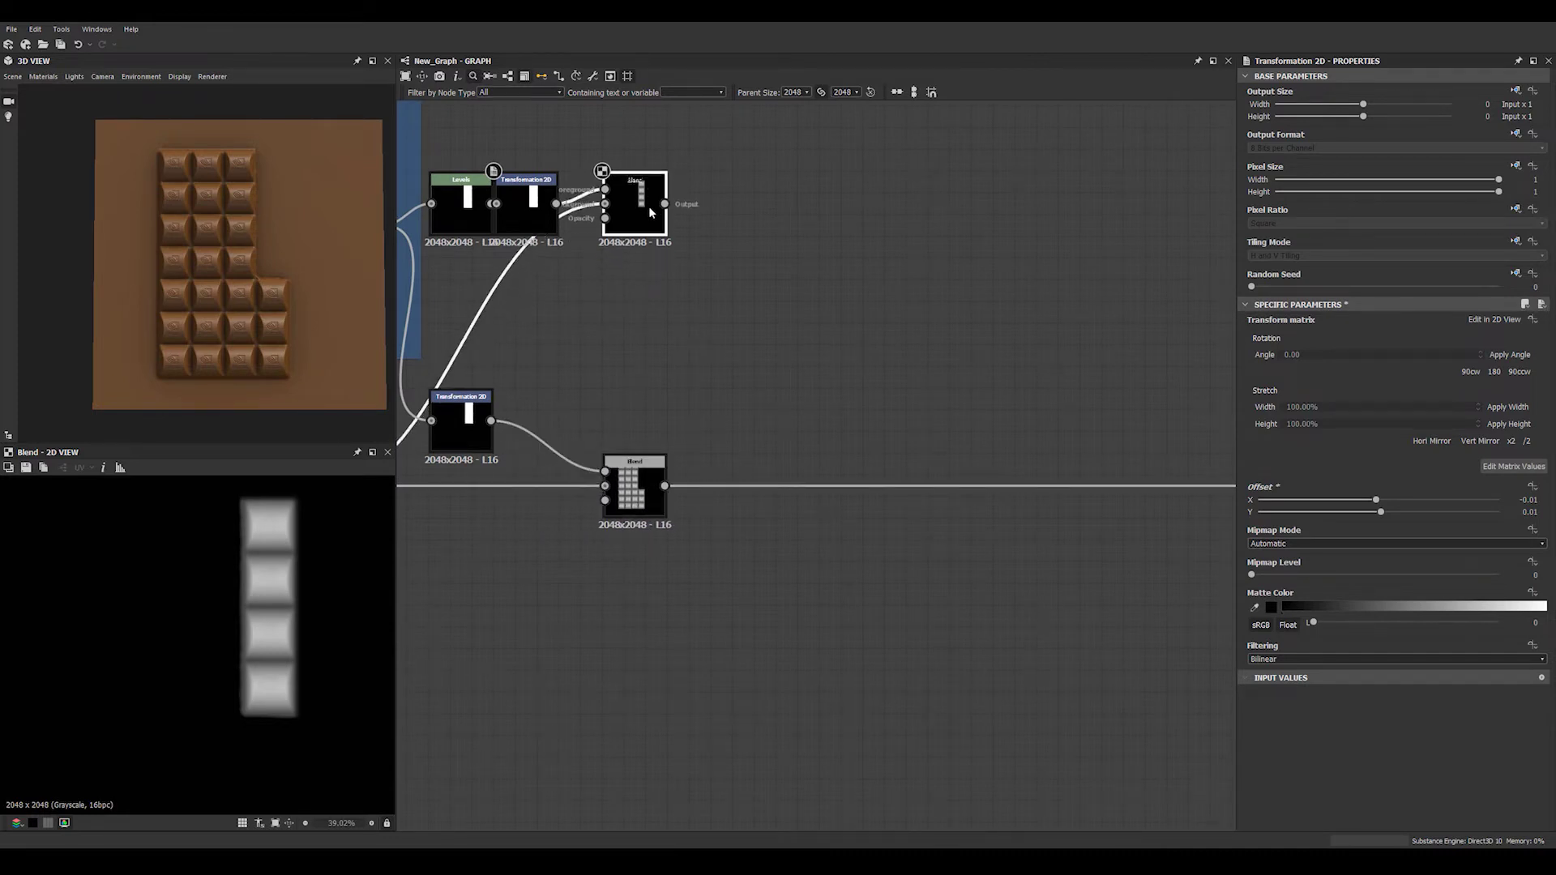
{"action": "left_click_drag", "start_coordinate": [522, 213], "coordinate": [542, 214]}
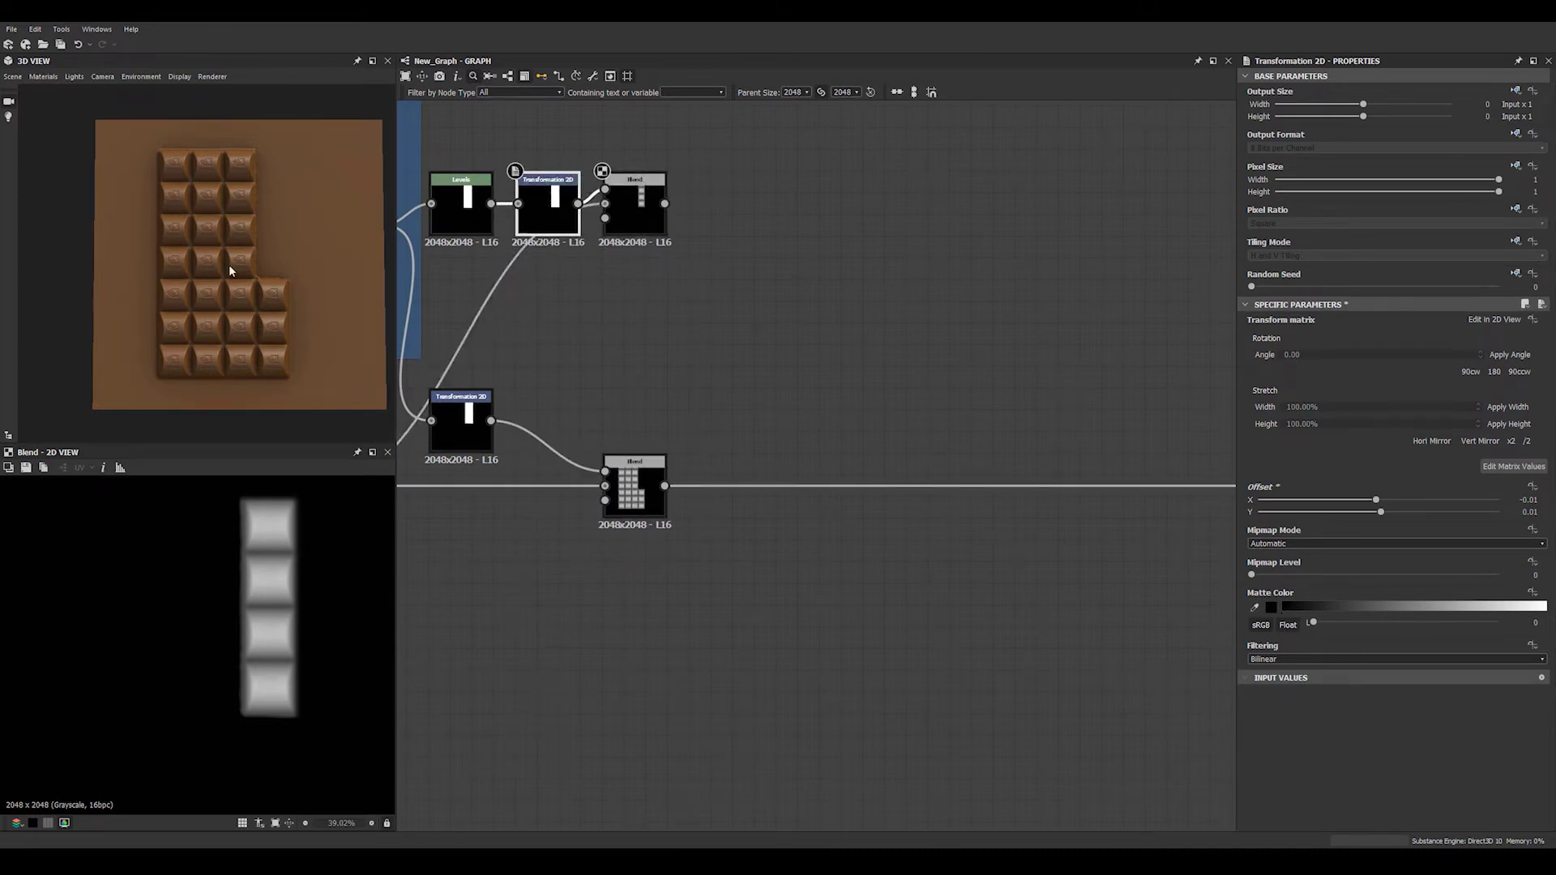
{"action": "scroll", "coordinate": [338, 249], "scroll_direction": "up", "scroll_amount": 5}
{"action": "left_click_drag", "start_coordinate": [339, 249], "coordinate": [214, 358], "text": "alt"}
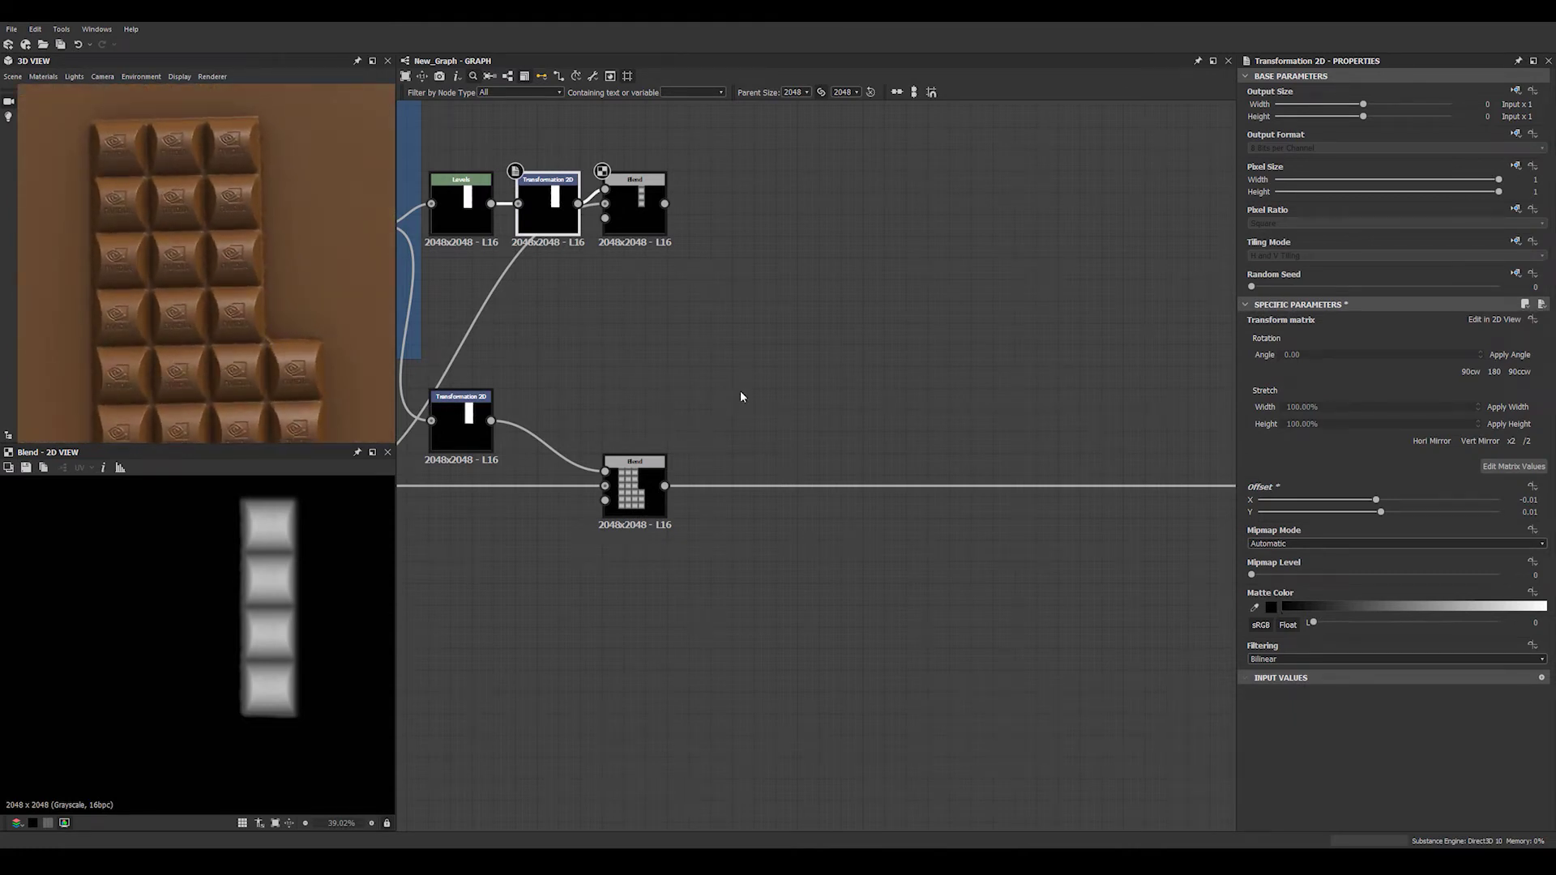
Add a Transformation 2D node after the Multiply Blend to transform the isolated strip of tiles
{"action": "scroll", "coordinate": [653, 354], "scroll_direction": "down", "scroll_amount": 4}
{"action": "scroll", "coordinate": [570, 340], "scroll_direction": "up", "scroll_amount": 3}
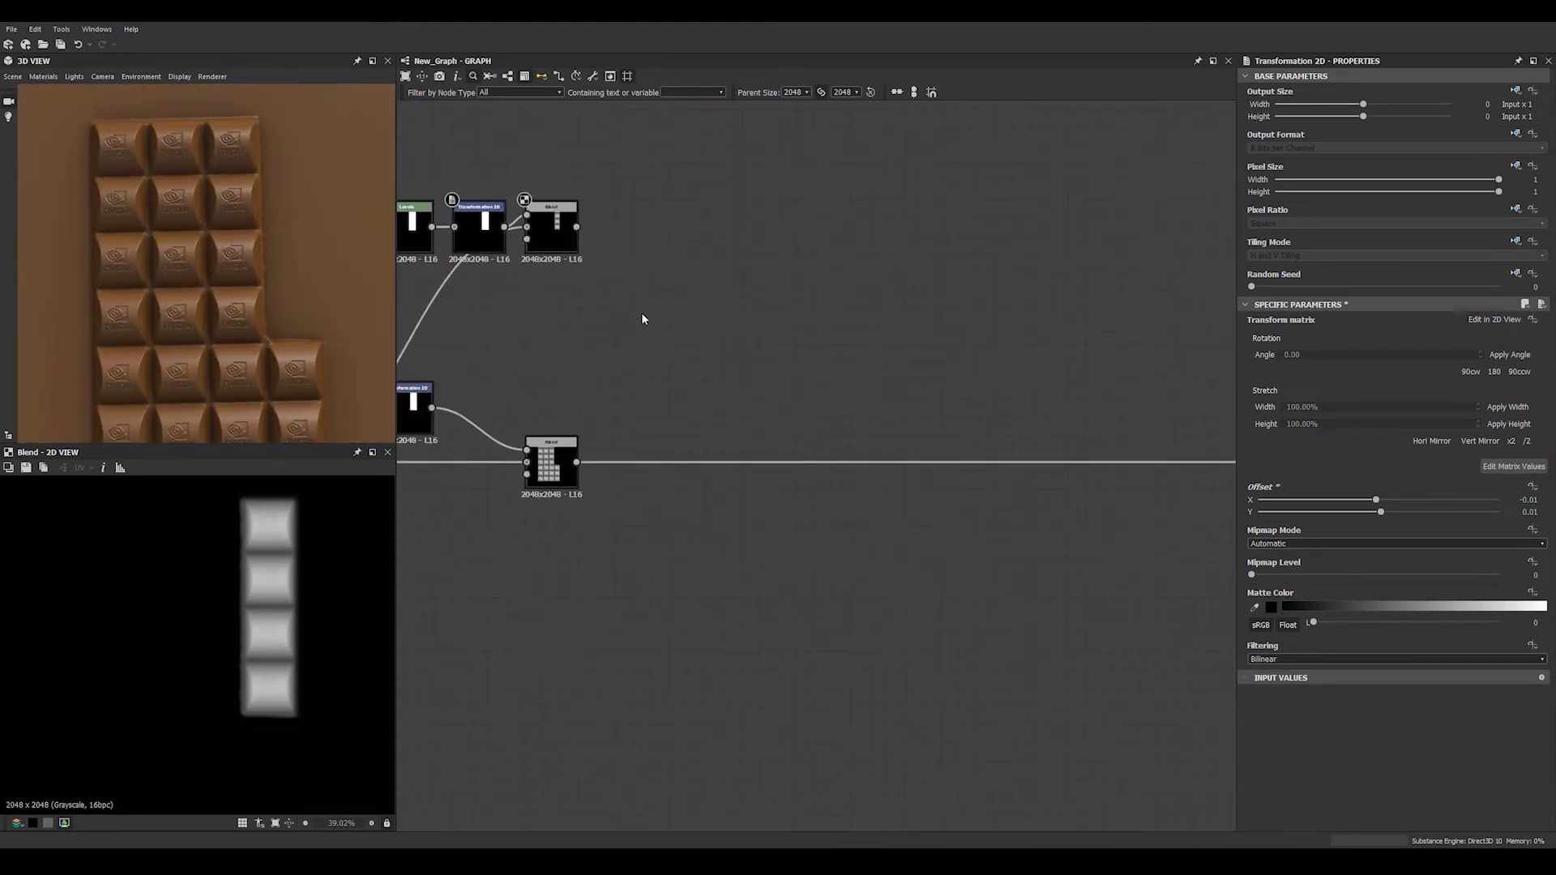
{"action": "scroll", "coordinate": [642, 319], "scroll_direction": "up", "scroll_amount": 3}
{"action": "left_click", "coordinate": [527, 204]}
{"action": "key", "text": "space"}
{"action": "type", "text": "tr"}
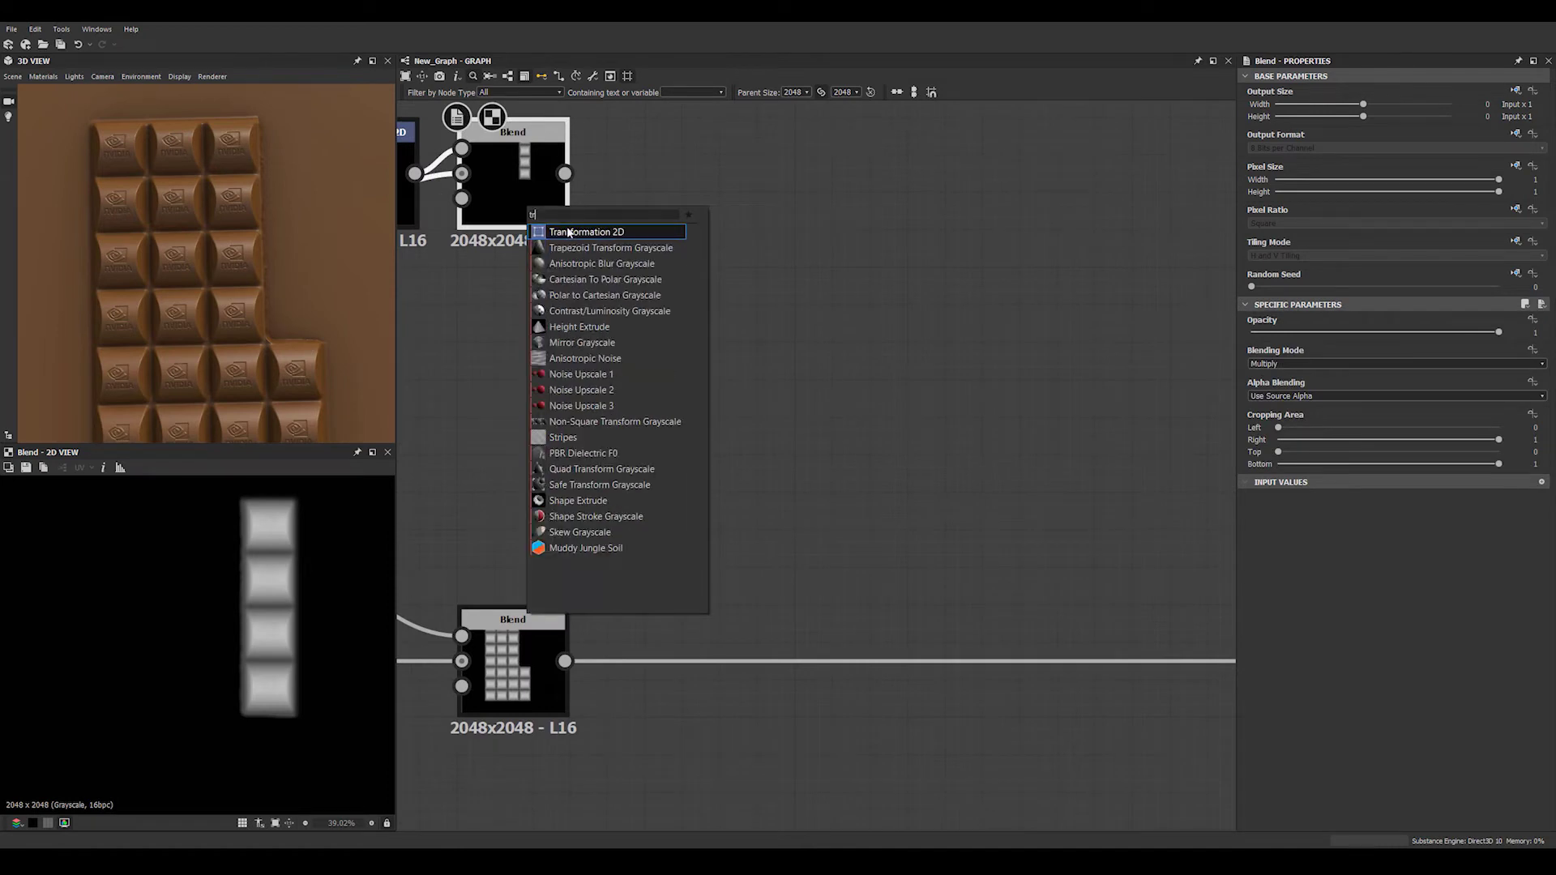
{"action": "left_click", "coordinate": [571, 233]}
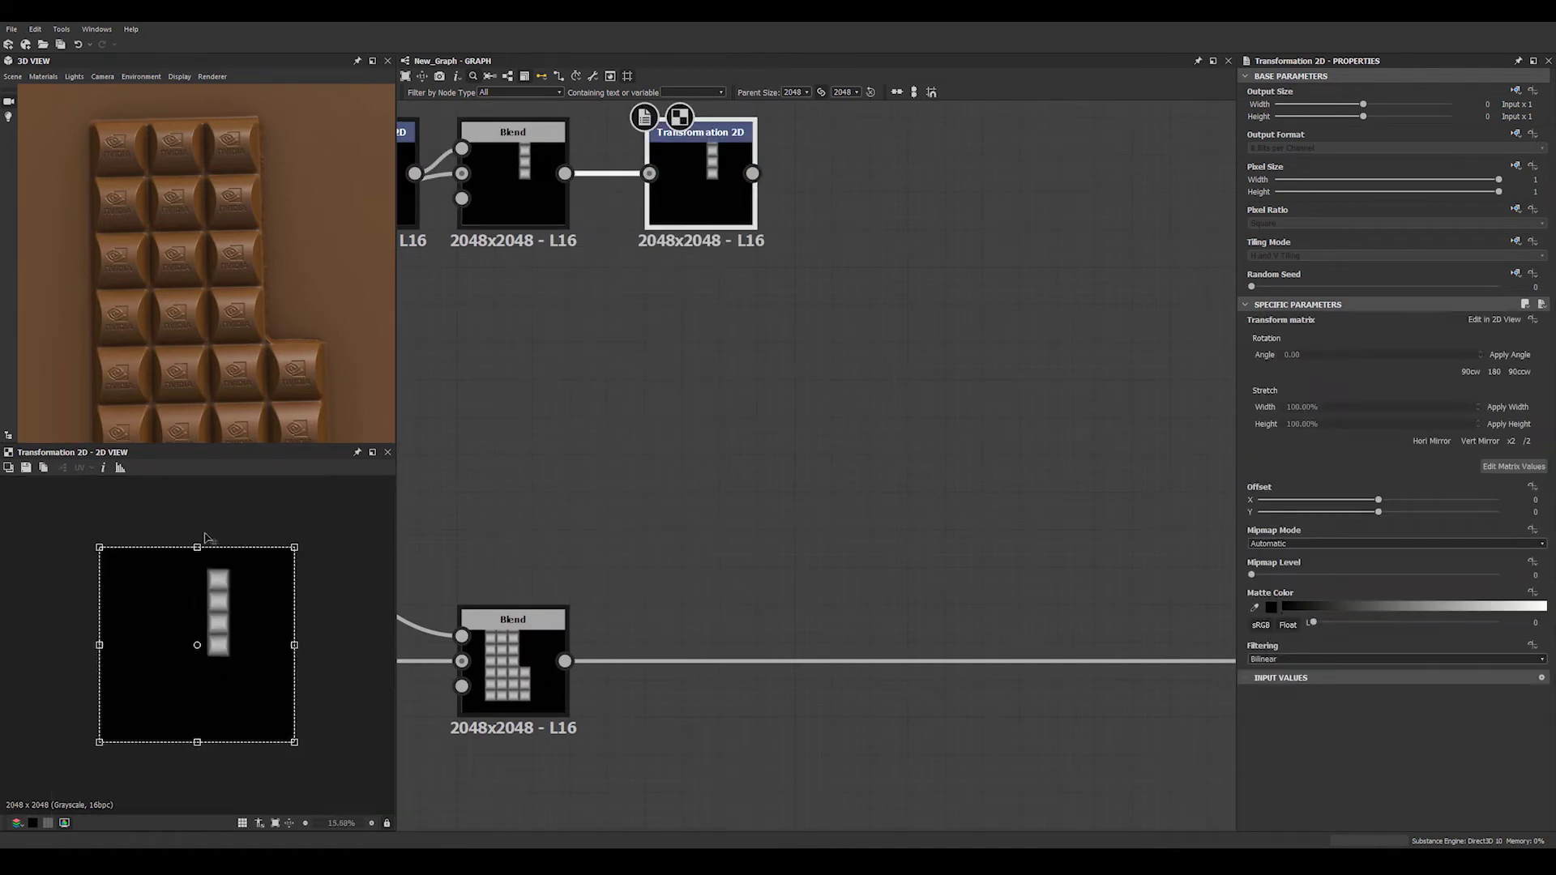
Rotate the isolated strip clockwise and move it to an offset of about X 0.0041, Y 0.0764
{"action": "left_click_drag", "start_coordinate": [307, 529], "coordinate": [327, 551]}
{"action": "left_click_drag", "start_coordinate": [237, 631], "coordinate": [243, 628]}
{"action": "scroll", "coordinate": [362, 624], "scroll_direction": "down", "scroll_amount": 2}
{"action": "left_click_drag", "start_coordinate": [298, 557], "coordinate": [328, 583]}
{"action": "scroll", "coordinate": [199, 618], "scroll_direction": "up", "scroll_amount": 1}
{"action": "left_click_drag", "start_coordinate": [239, 639], "coordinate": [238, 634]}
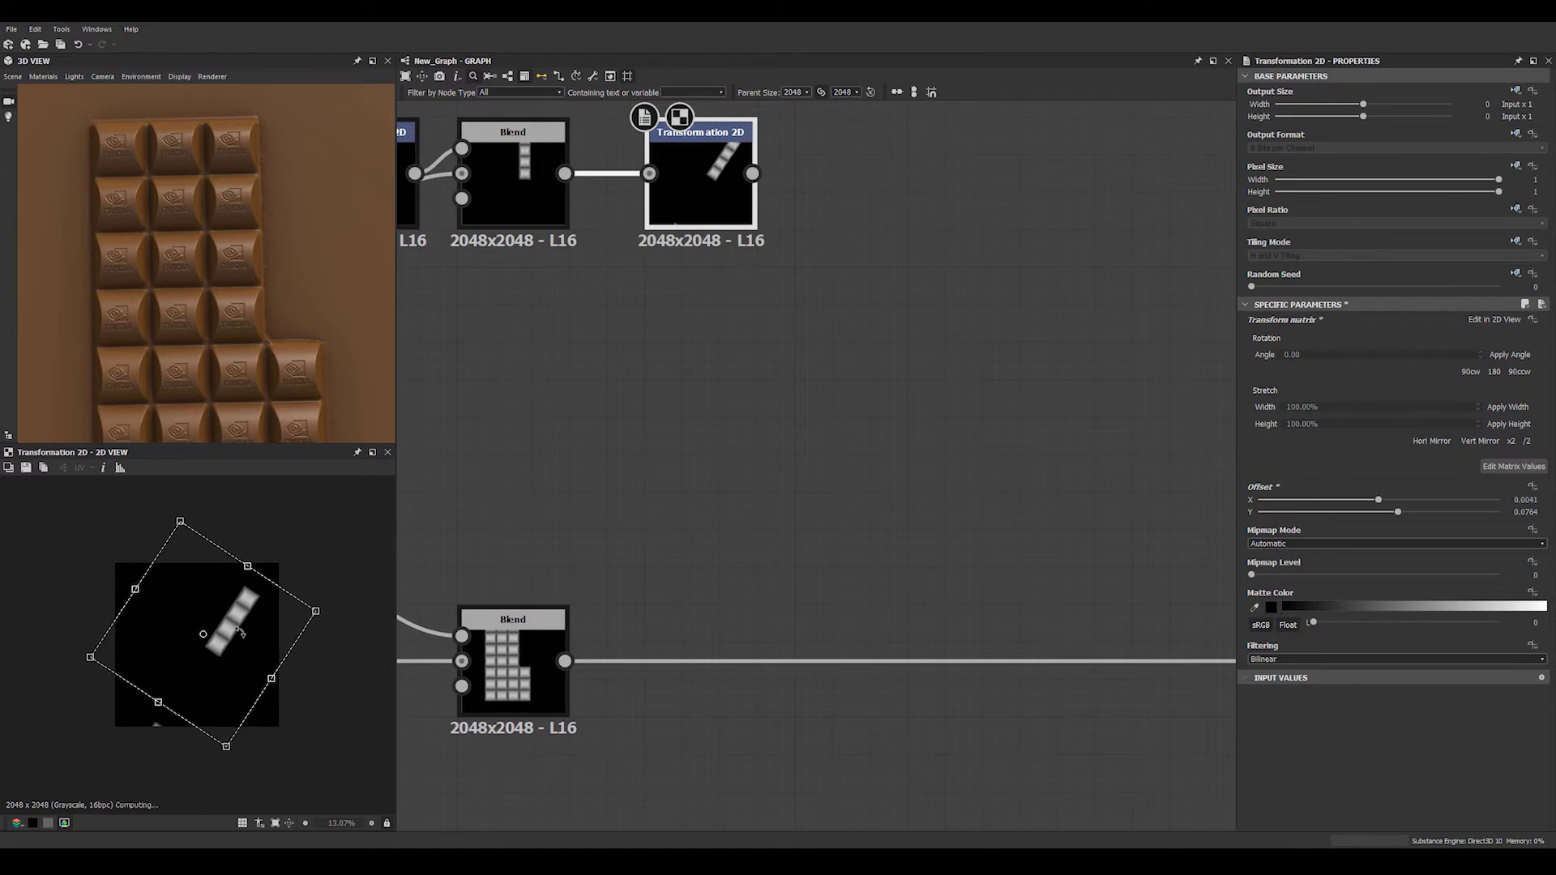
Override the inherited tiling mode of the strip's Transformation 2D node and set it to No Tiling
{"action": "left_click", "coordinate": [1512, 243]}
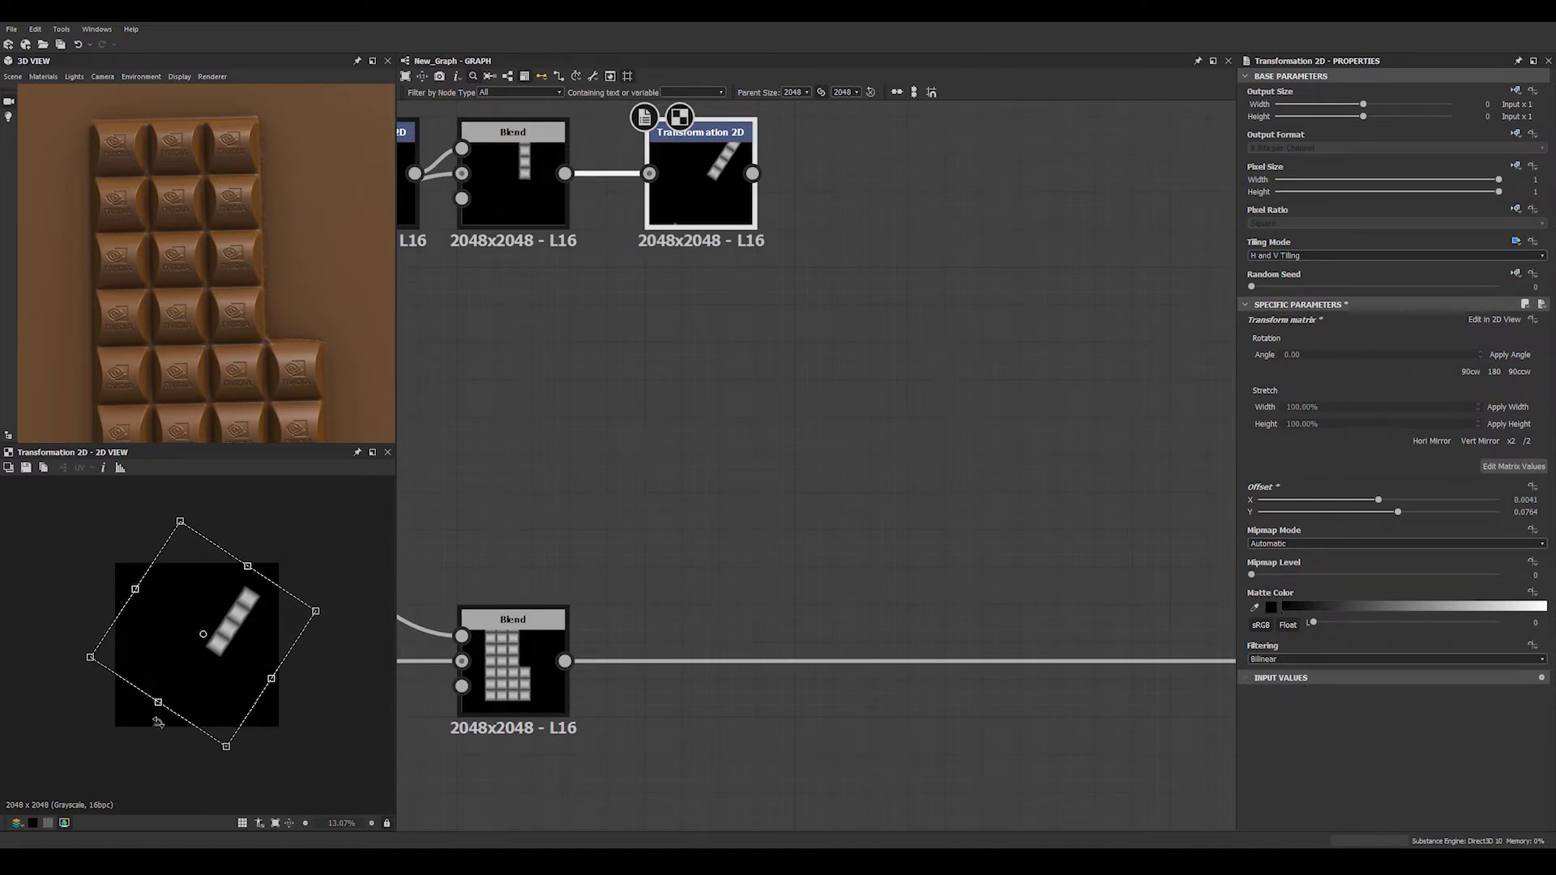
{"action": "left_click", "coordinate": [1272, 256]}
{"action": "left_click", "coordinate": [1268, 265]}
{"action": "left_click", "coordinate": [900, 449]}
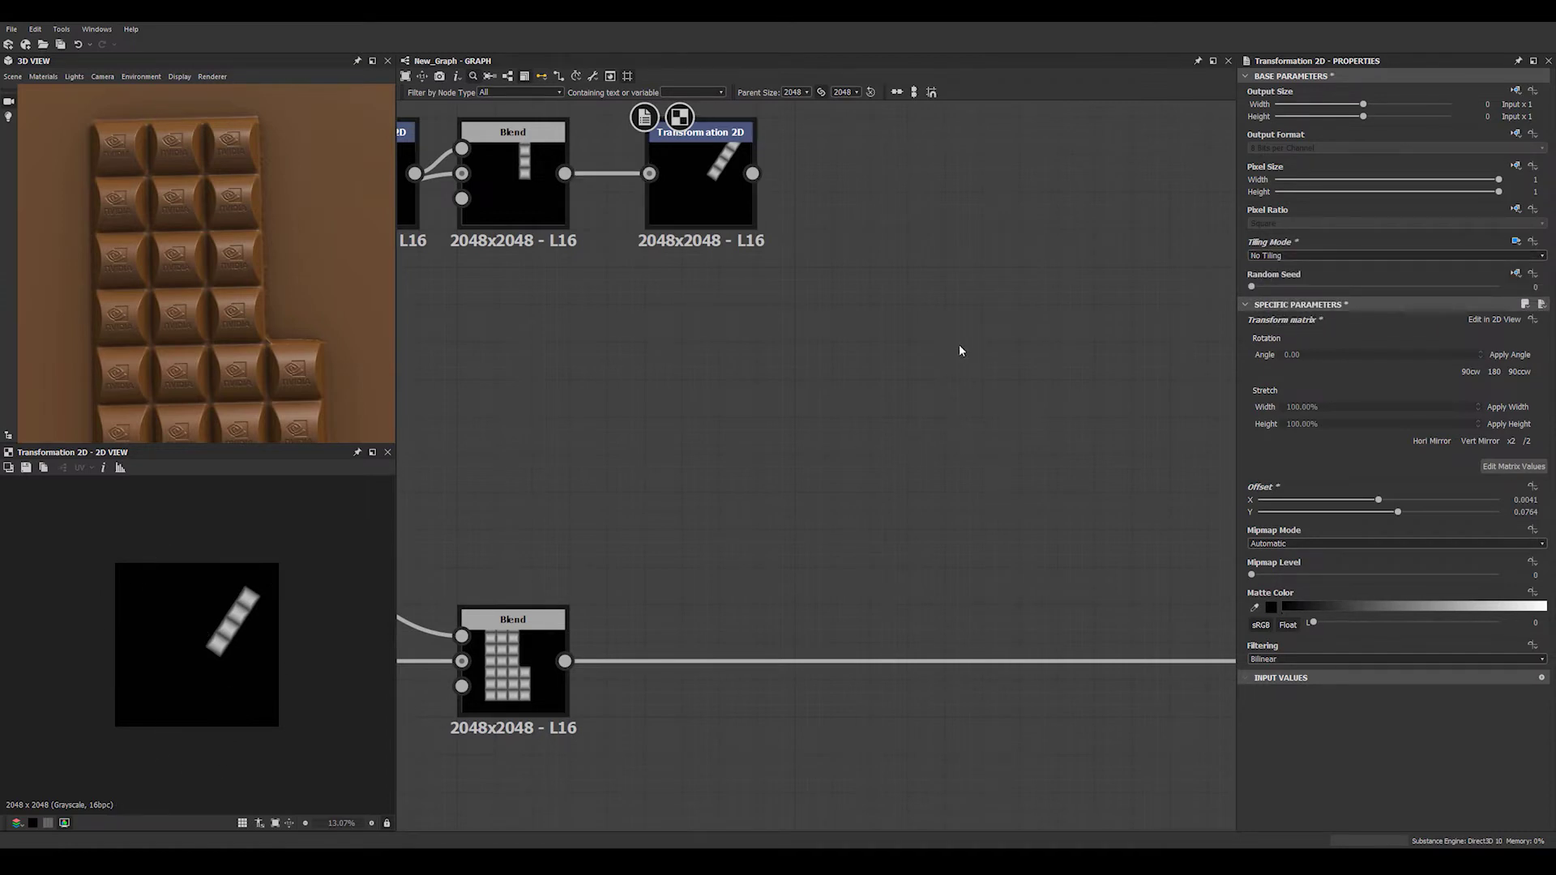
Insert a Blend node on the Subtract Blend's output link and feed the rotated strip into its foreground
{"action": "scroll", "coordinate": [875, 372], "scroll_direction": "down", "scroll_amount": 4}
{"action": "scroll", "coordinate": [732, 410], "scroll_direction": "up", "scroll_amount": 2}
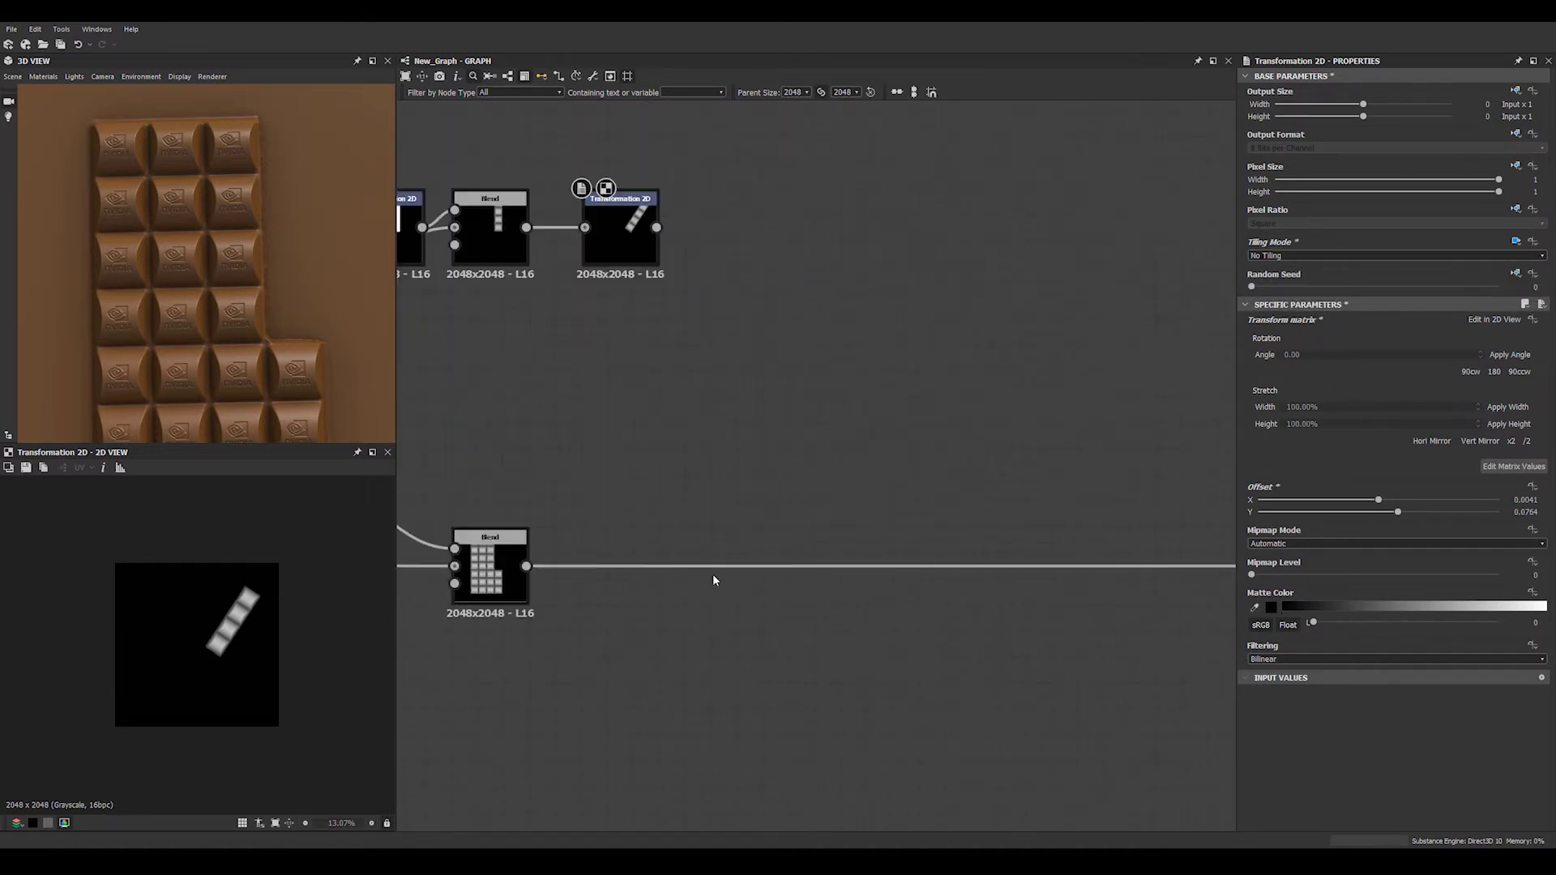
{"action": "key", "text": "space"}
{"action": "type", "text": "bl"}
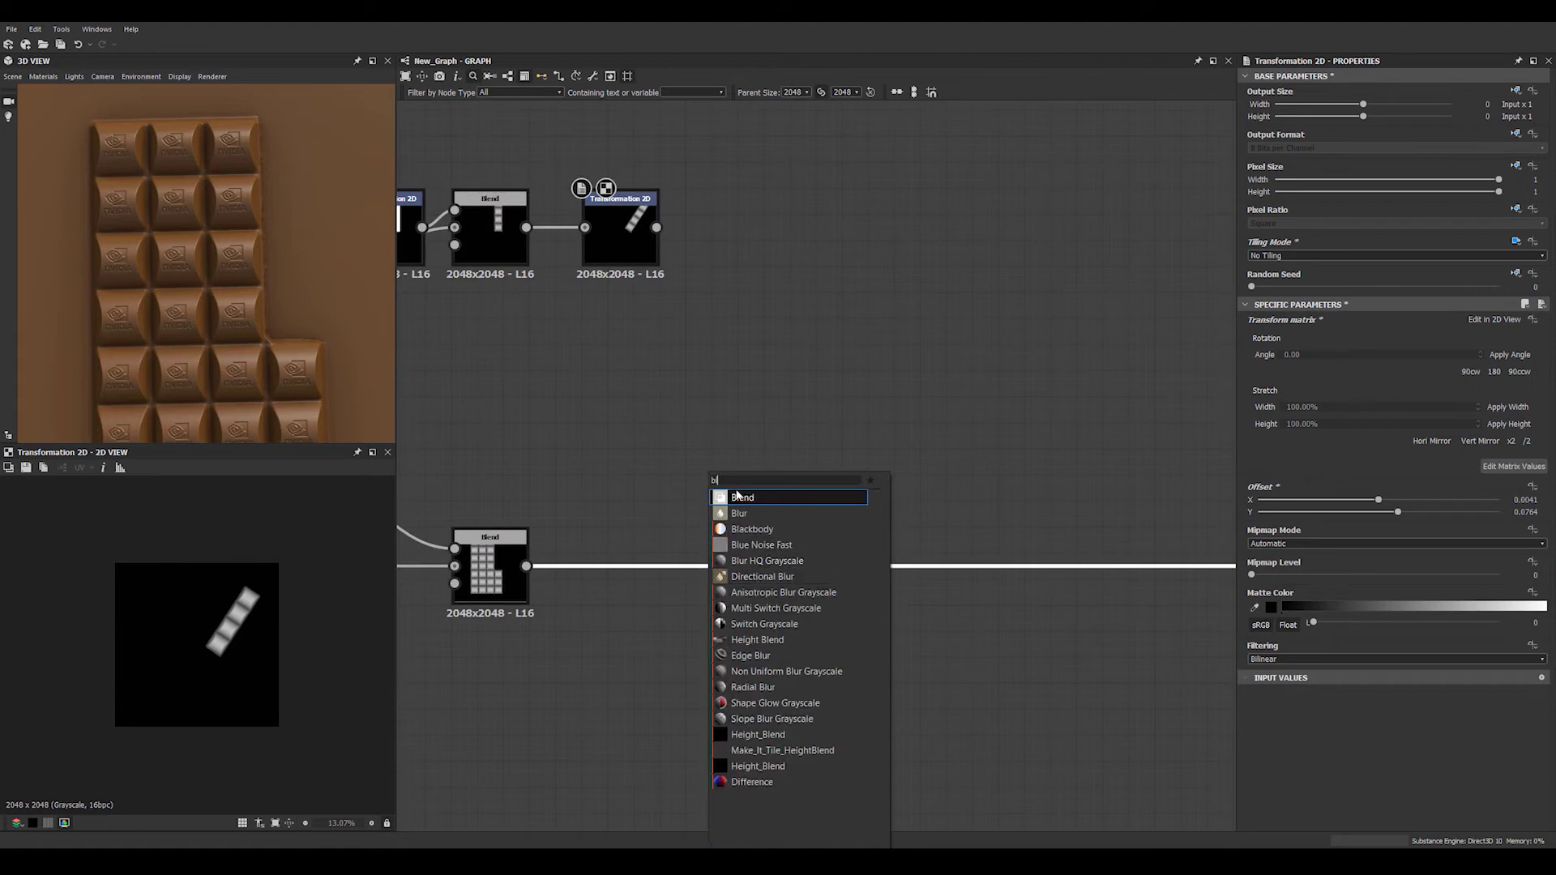
{"action": "left_click", "coordinate": [735, 493]}
{"action": "scroll", "coordinate": [769, 365], "scroll_direction": "down", "scroll_amount": 3}
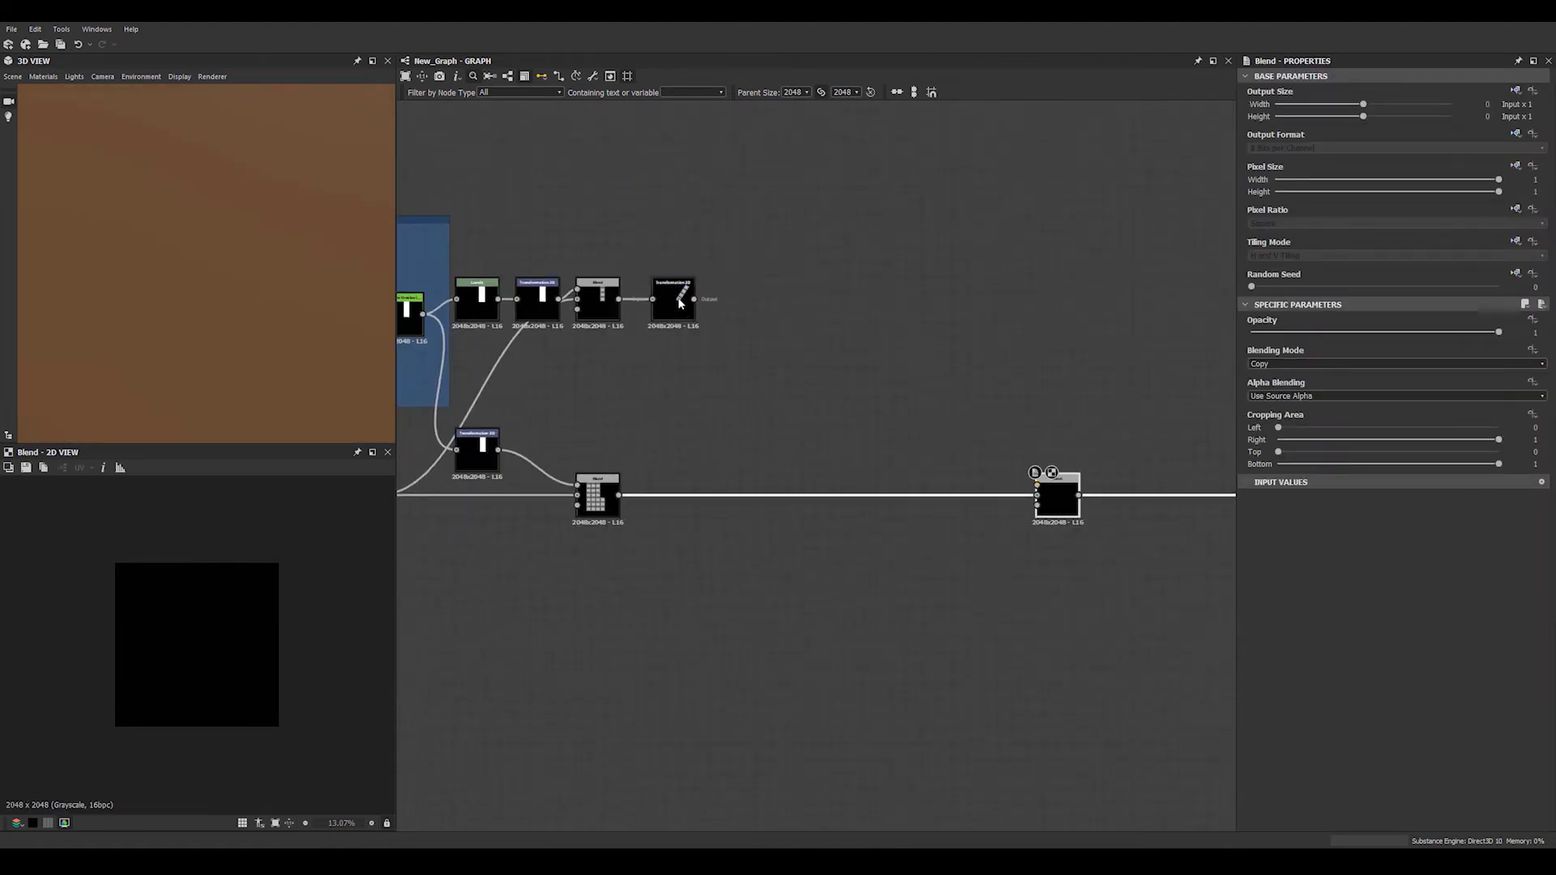
{"action": "left_click_drag", "start_coordinate": [695, 299], "coordinate": [1037, 484]}
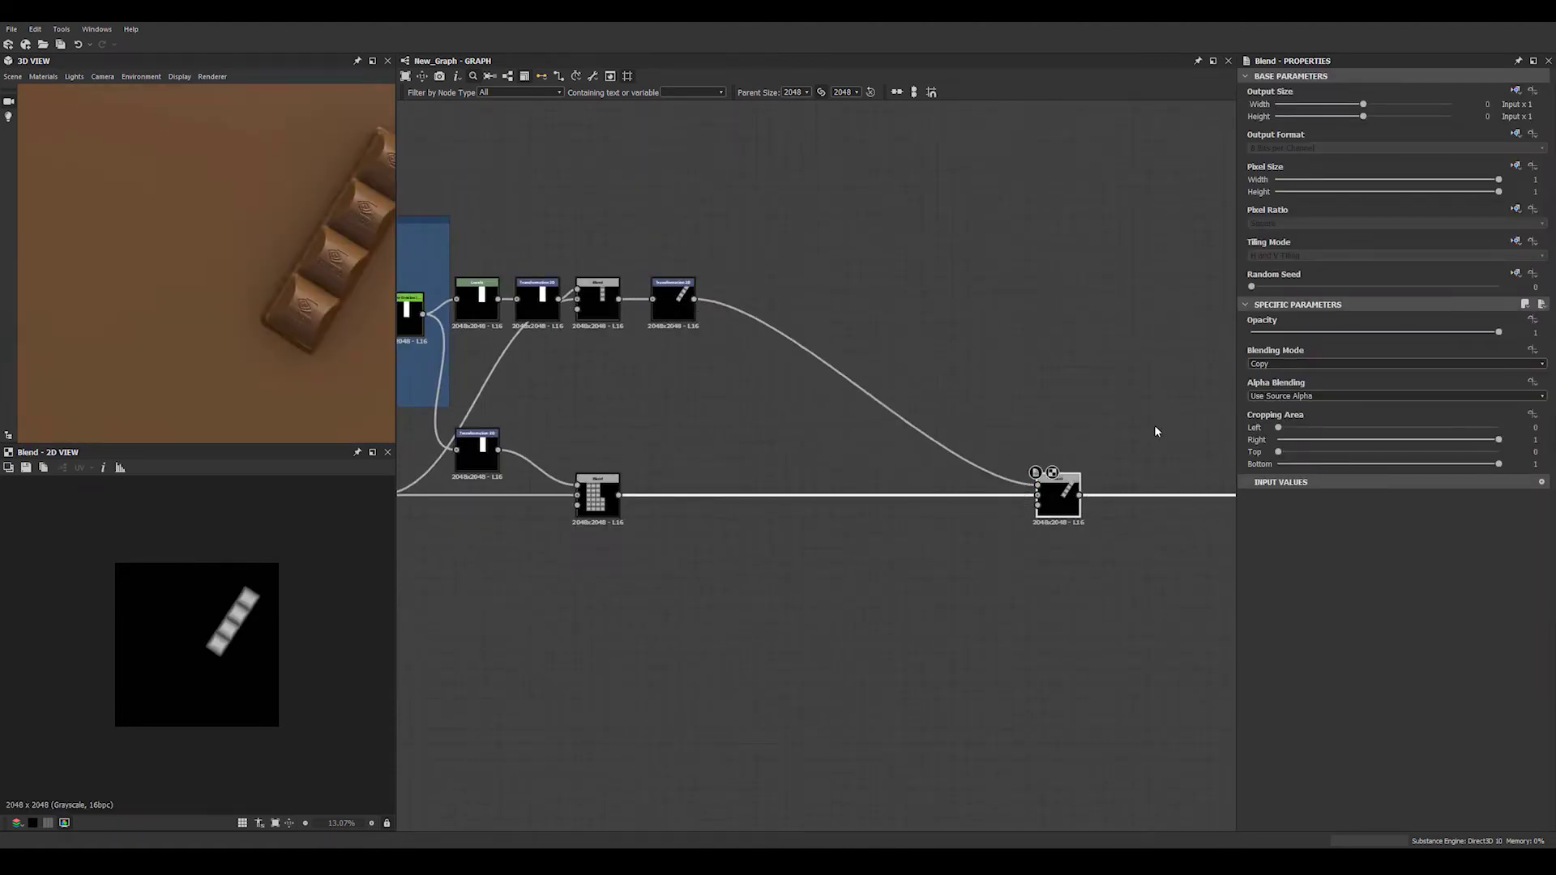
Set the new Blend's mode to Max (Lighten) and inspect the separated strip in the 3D view
{"action": "left_click", "coordinate": [1264, 363]}
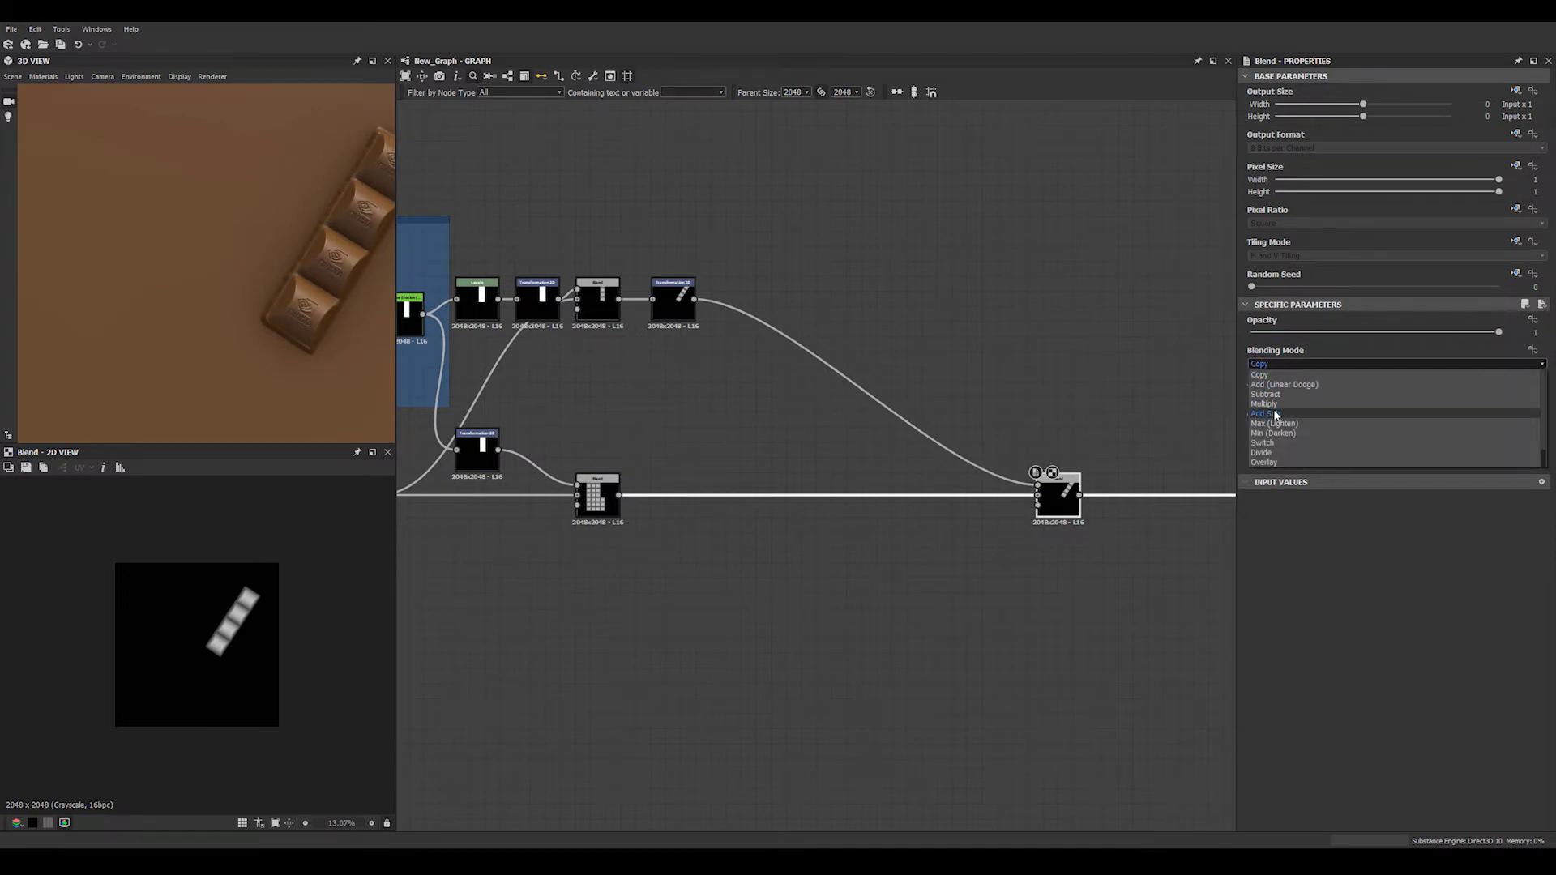
{"action": "left_click", "coordinate": [1274, 423]}
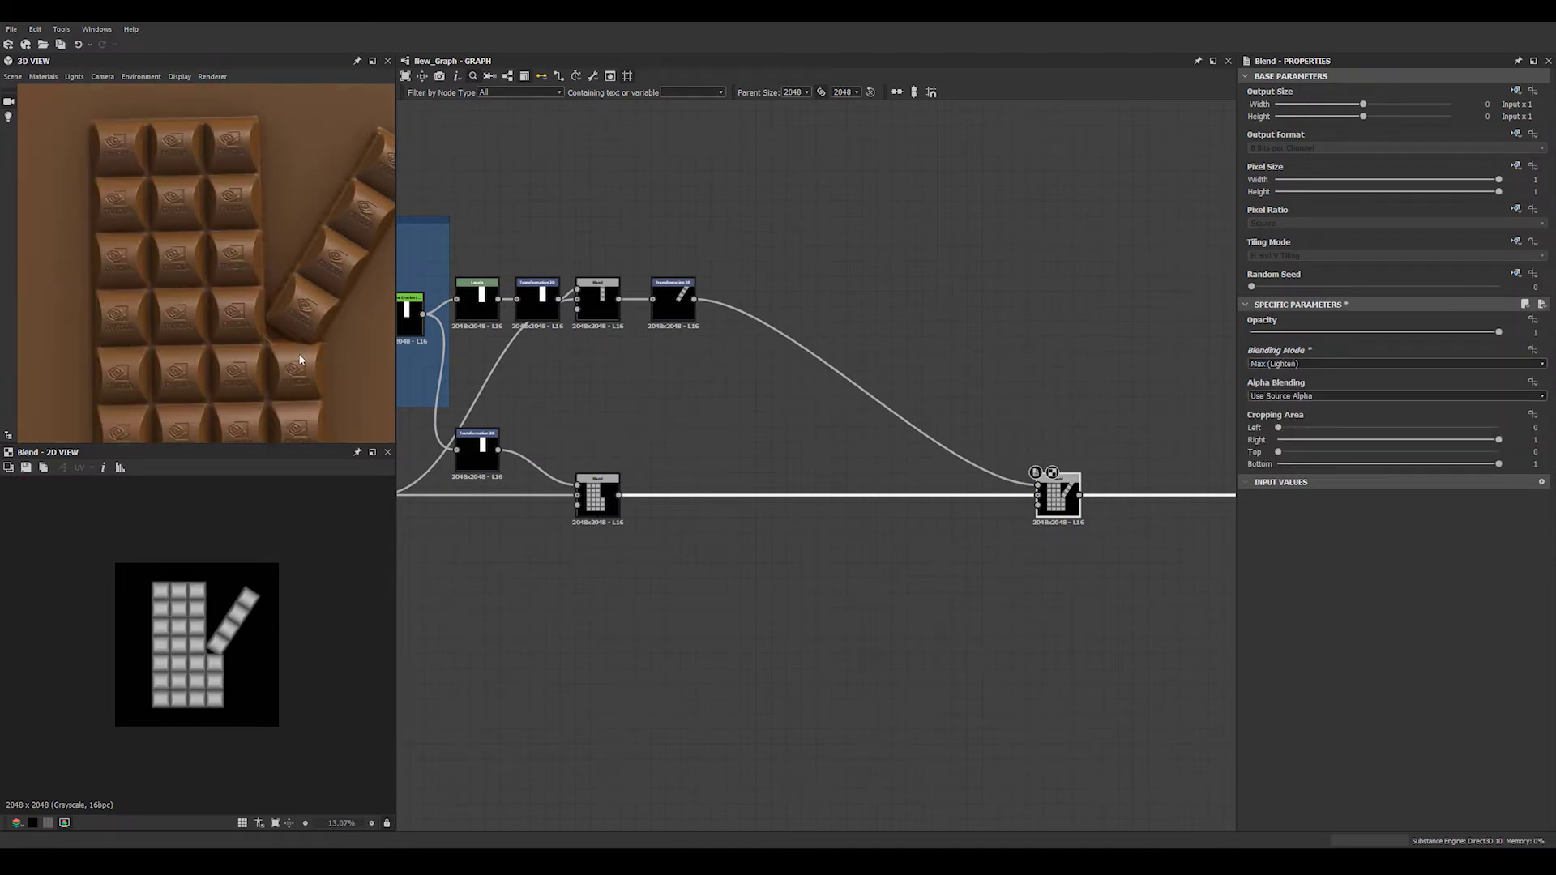
{"action": "scroll", "coordinate": [299, 359], "scroll_direction": "up", "scroll_amount": 5}
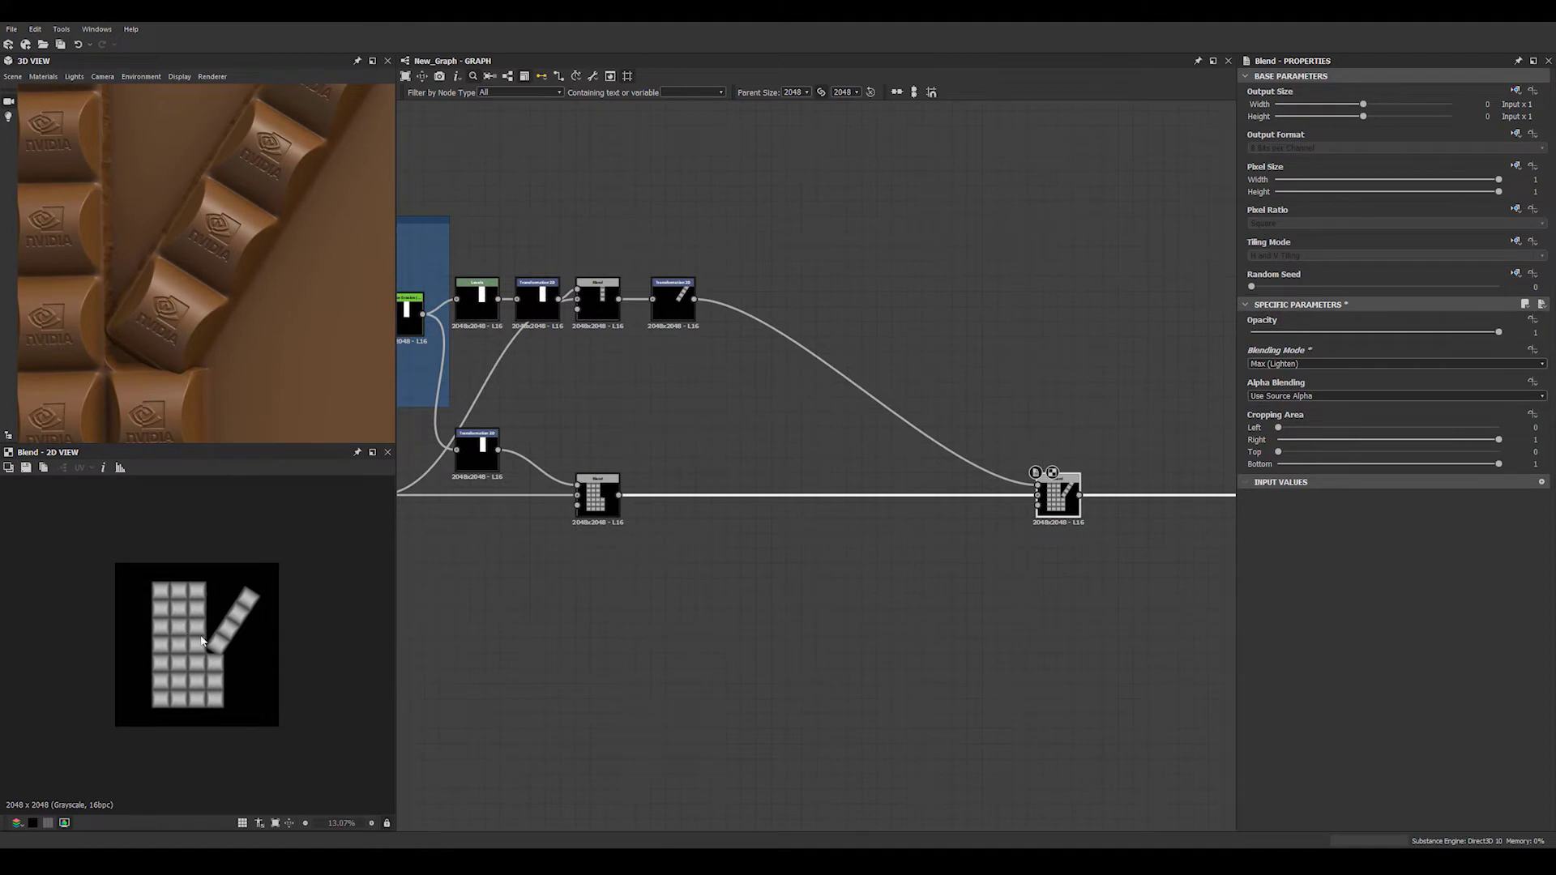
Move the rotated strip clear of the bar to an offset of about X -0.0019, Y 0.1055
{"action": "scroll", "coordinate": [201, 641], "scroll_direction": "up", "scroll_amount": 4}
{"action": "scroll", "coordinate": [634, 346], "scroll_direction": "up", "scroll_amount": 3}
{"action": "left_click", "coordinate": [692, 290]}
{"action": "left_click_drag", "start_coordinate": [261, 644], "coordinate": [273, 633]}
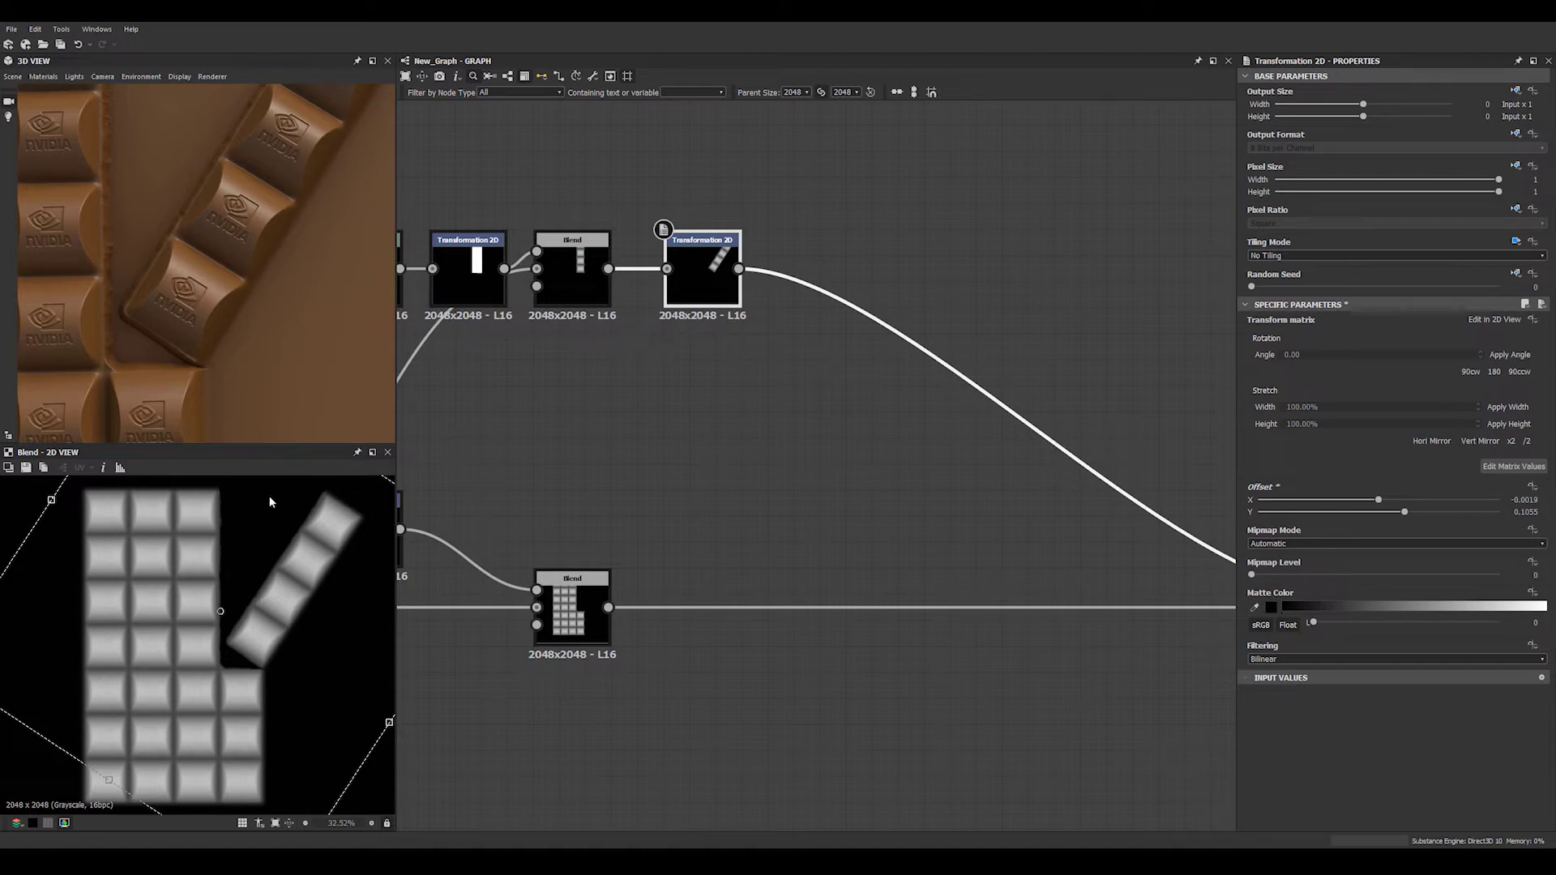
Move the Max (Lighten) Blend node closer to the strip's Transformation 2D node in the graph
{"action": "right_click", "coordinate": [654, 410]}
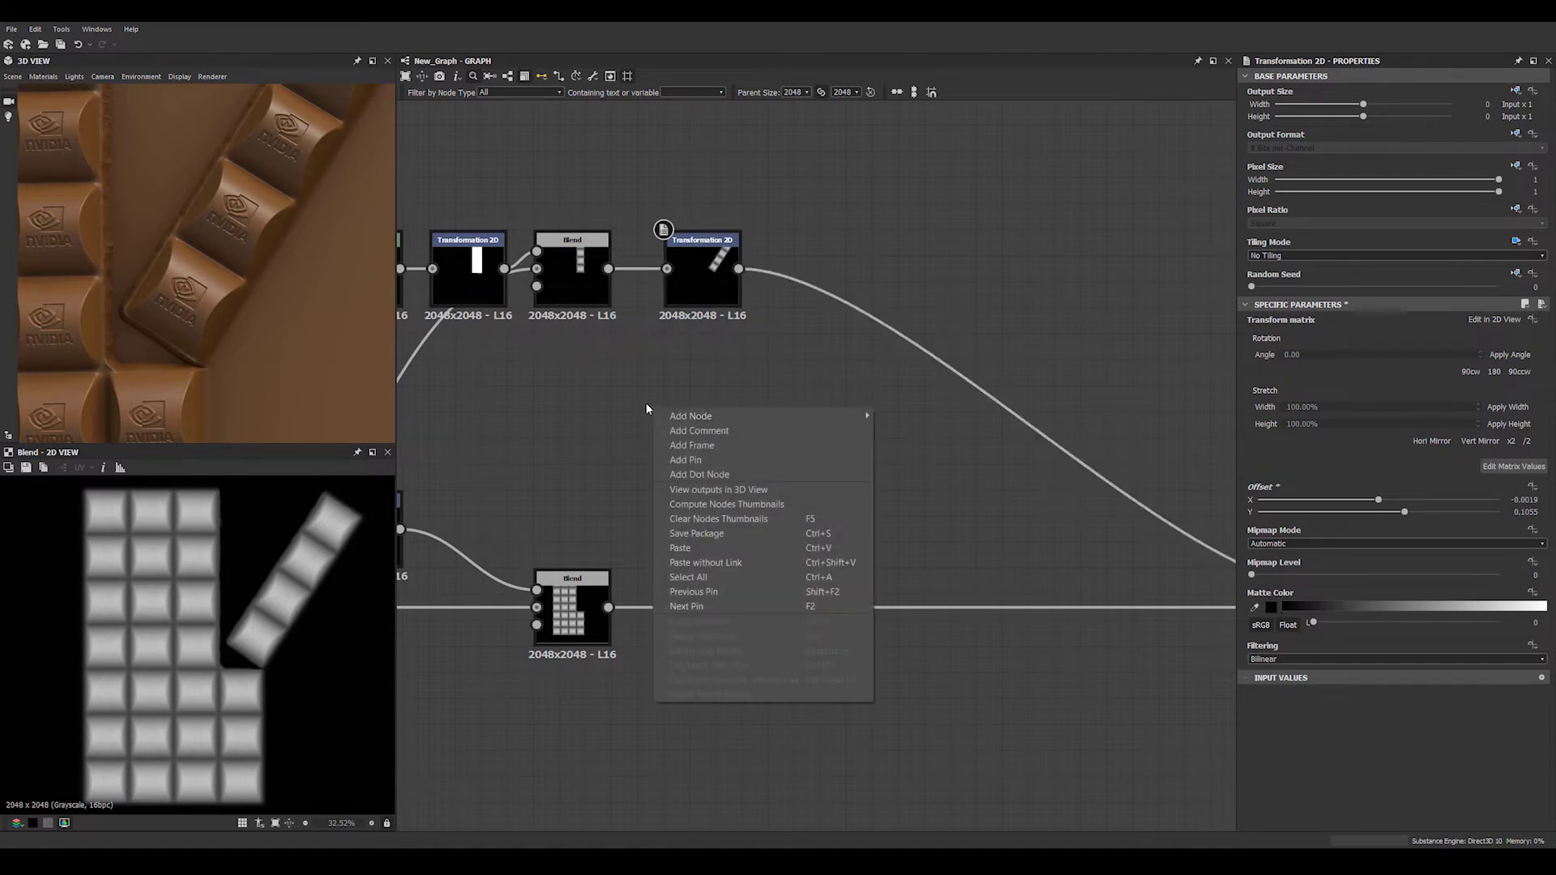
{"action": "left_click", "coordinate": [889, 321]}
{"action": "middle_click_drag", "start_coordinate": [799, 396], "coordinate": [547, 361]}
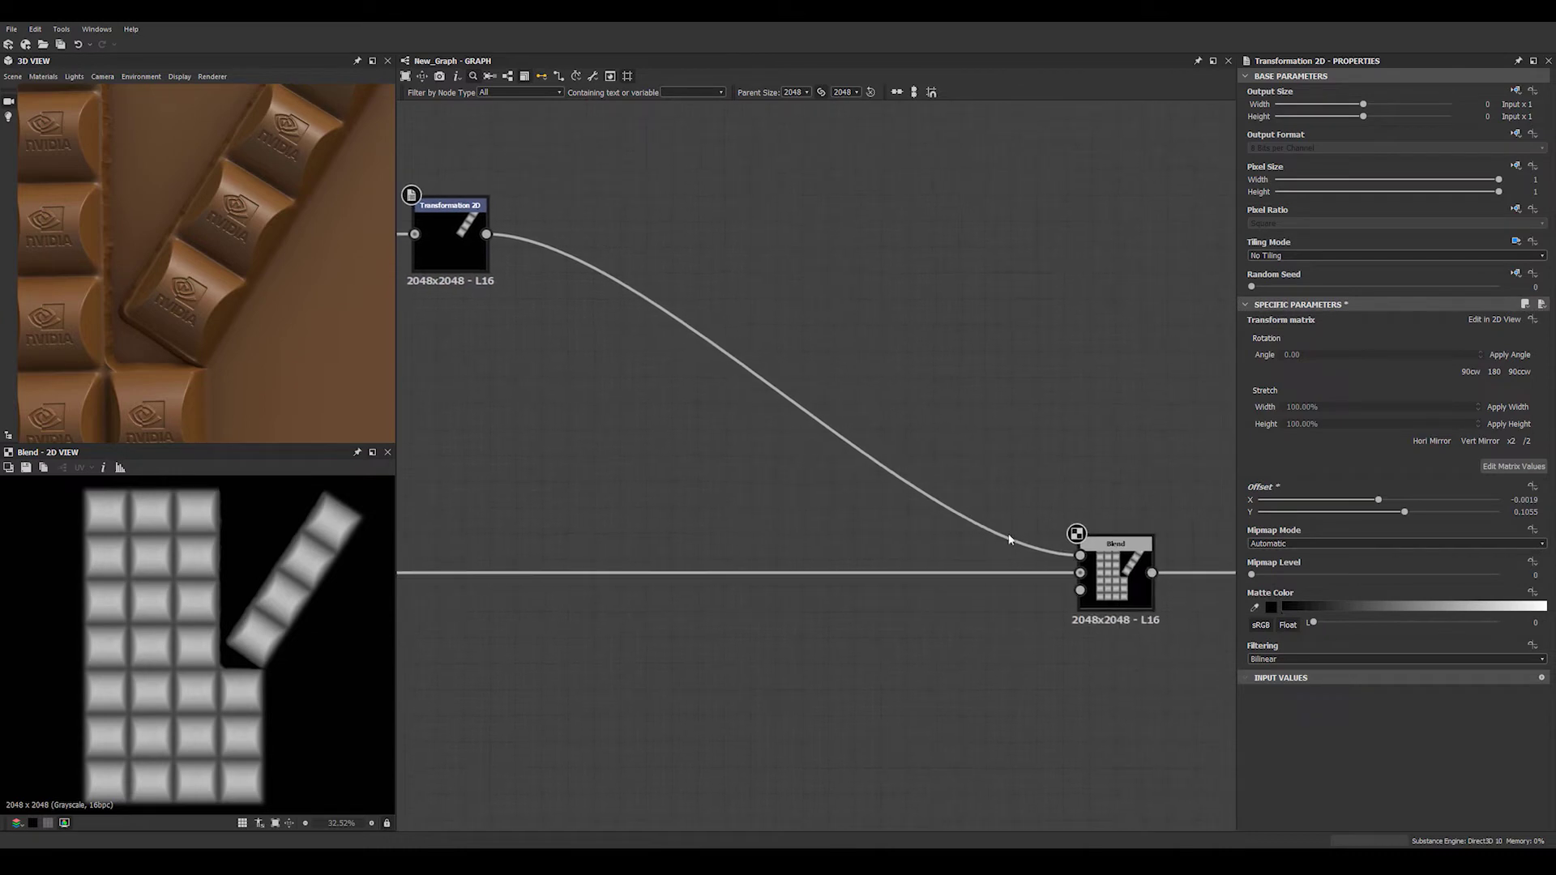
{"action": "left_click_drag", "start_coordinate": [1103, 590], "coordinate": [791, 585]}
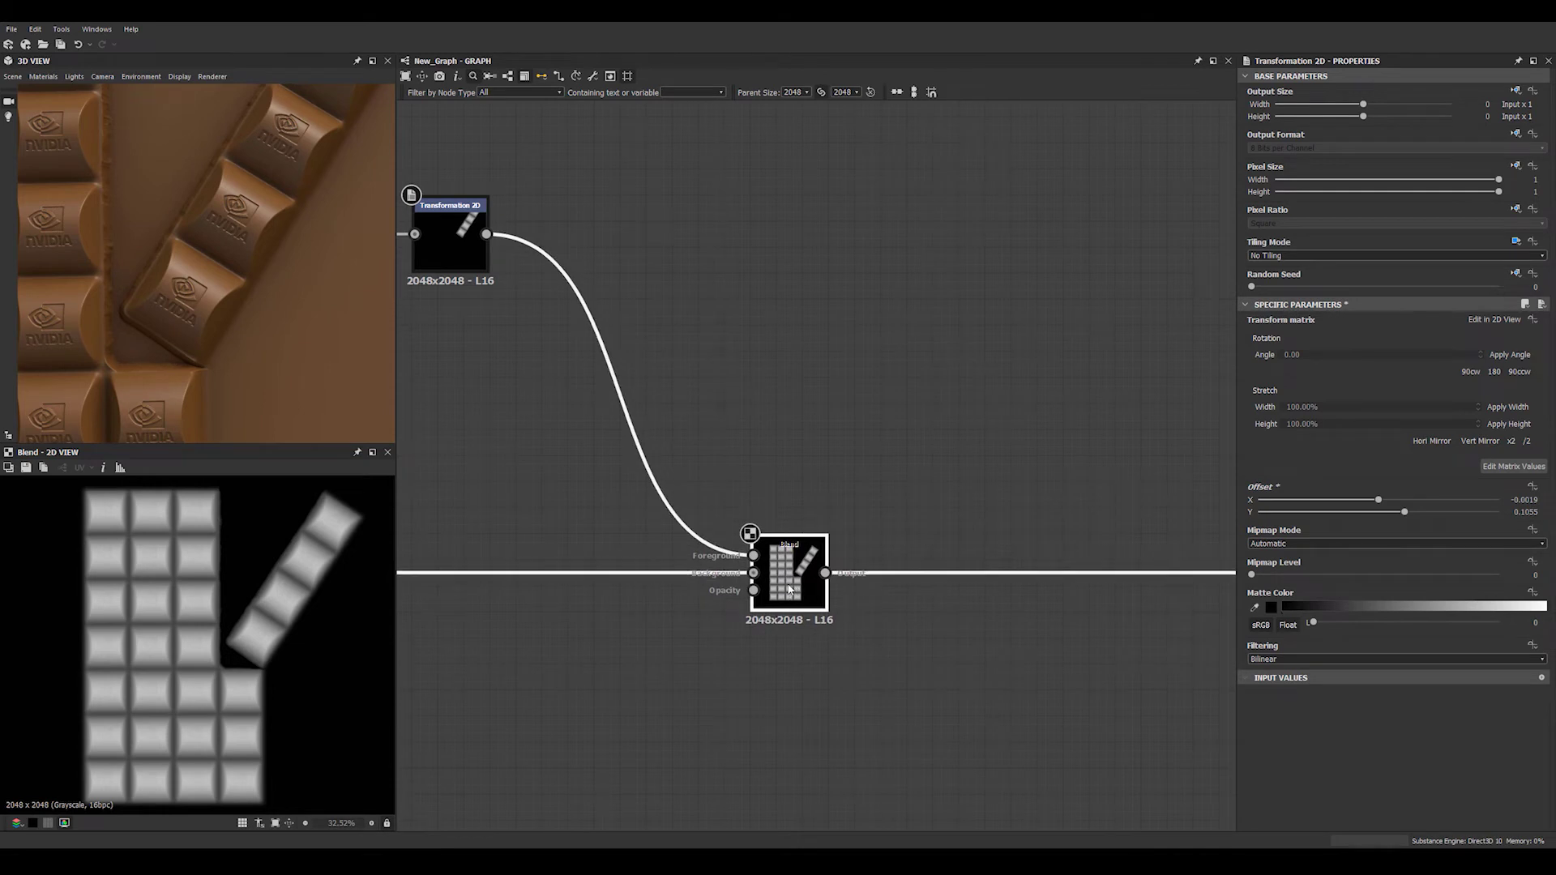
Nudge the rotated strip farther from the bar to an offset of about X -0.0008, Y 0.1263
{"action": "left_click", "coordinate": [450, 243]}
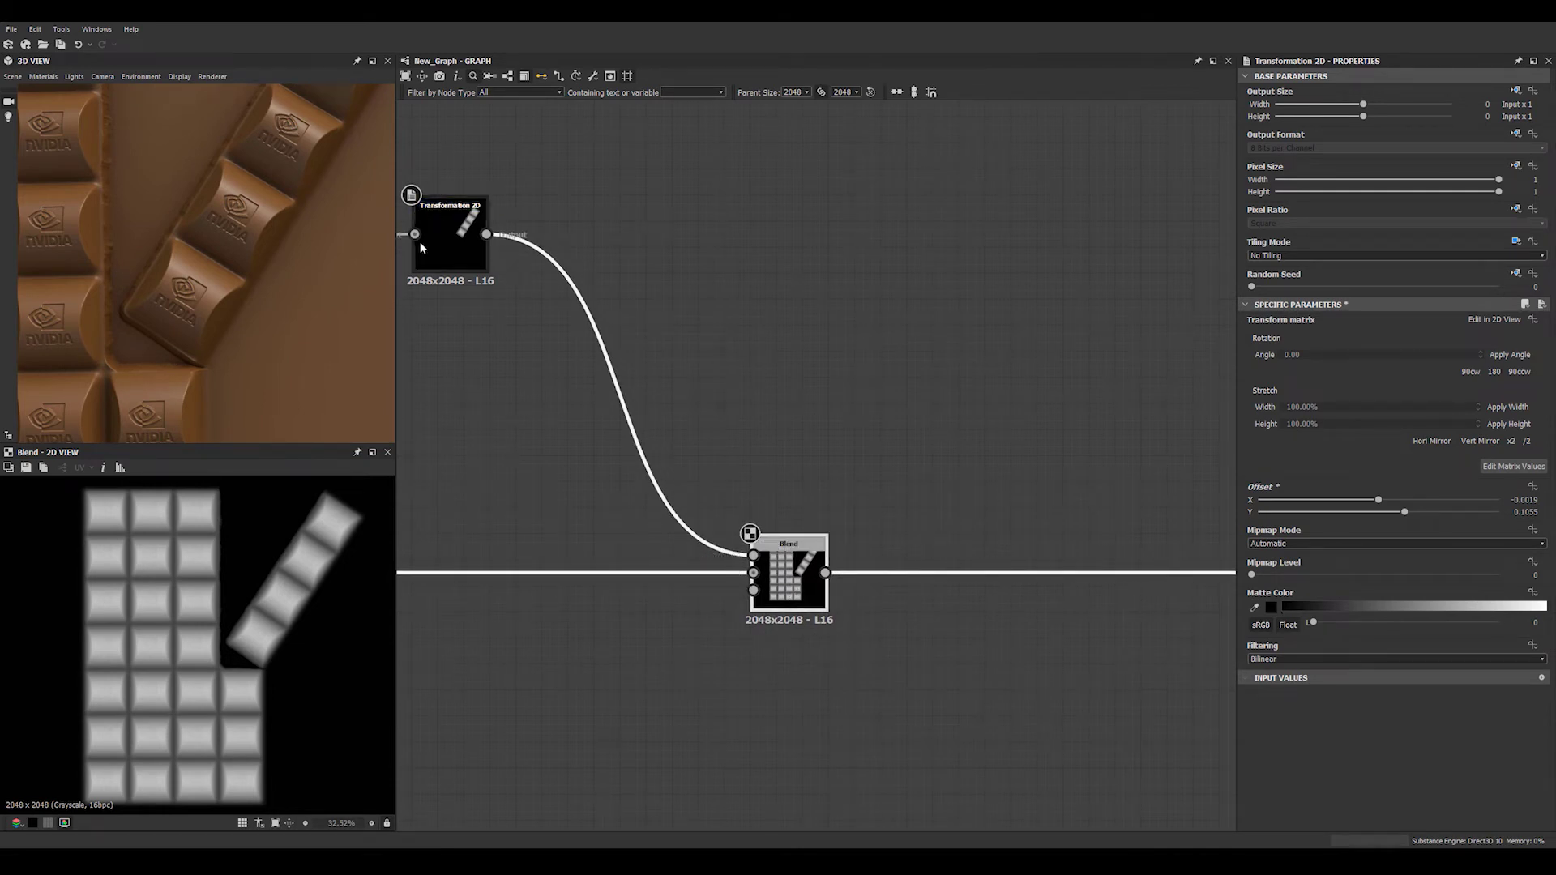
{"action": "left_click_drag", "start_coordinate": [297, 621], "coordinate": [306, 617]}
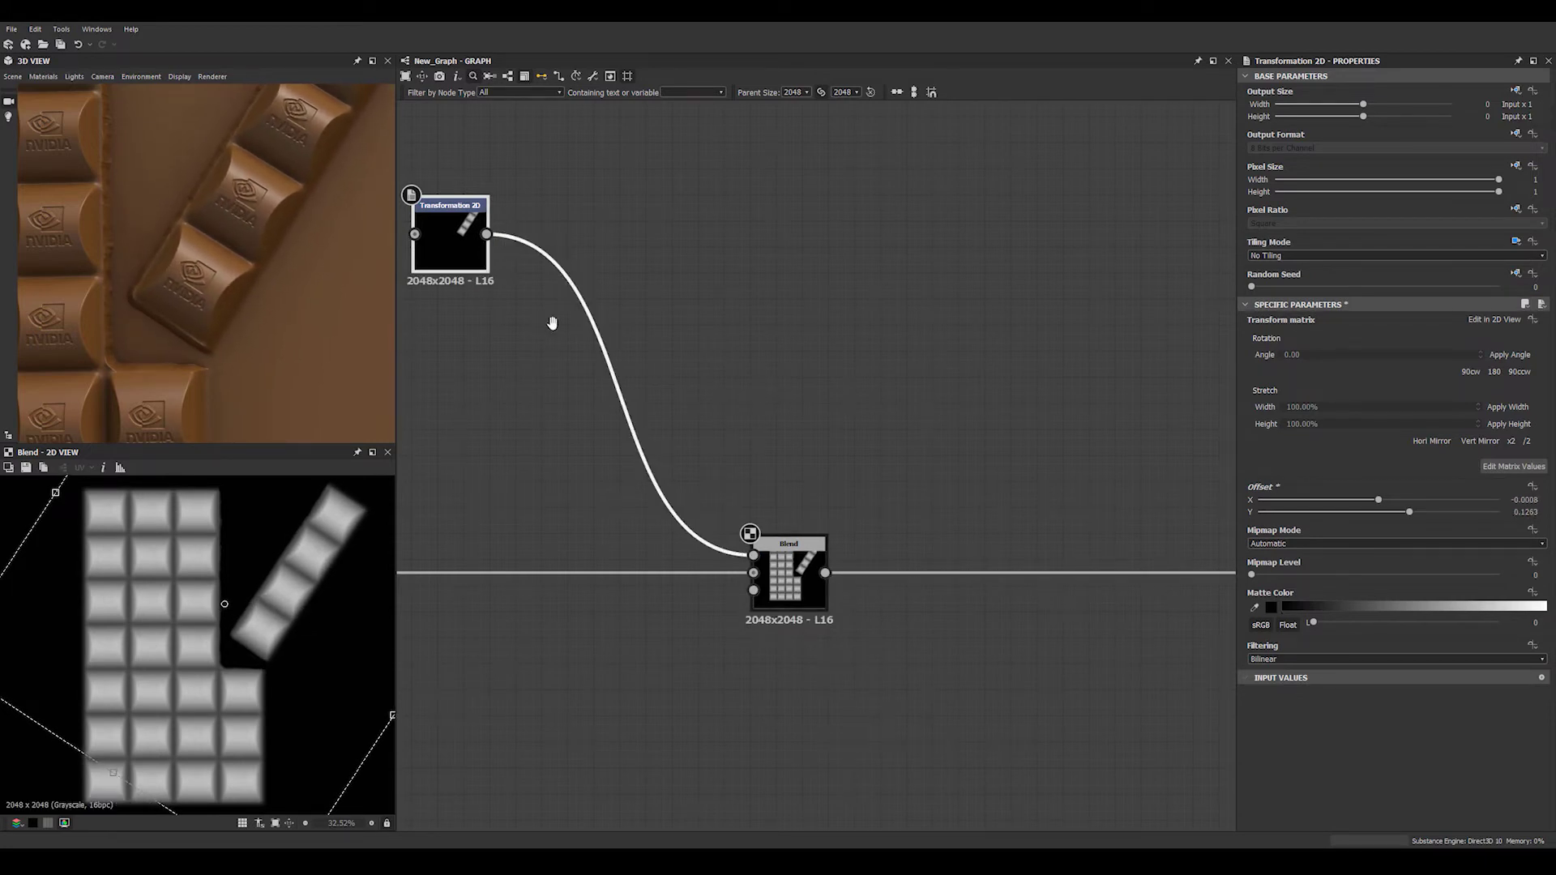
{"action": "middle_click_drag", "start_coordinate": [542, 325], "coordinate": [622, 364]}
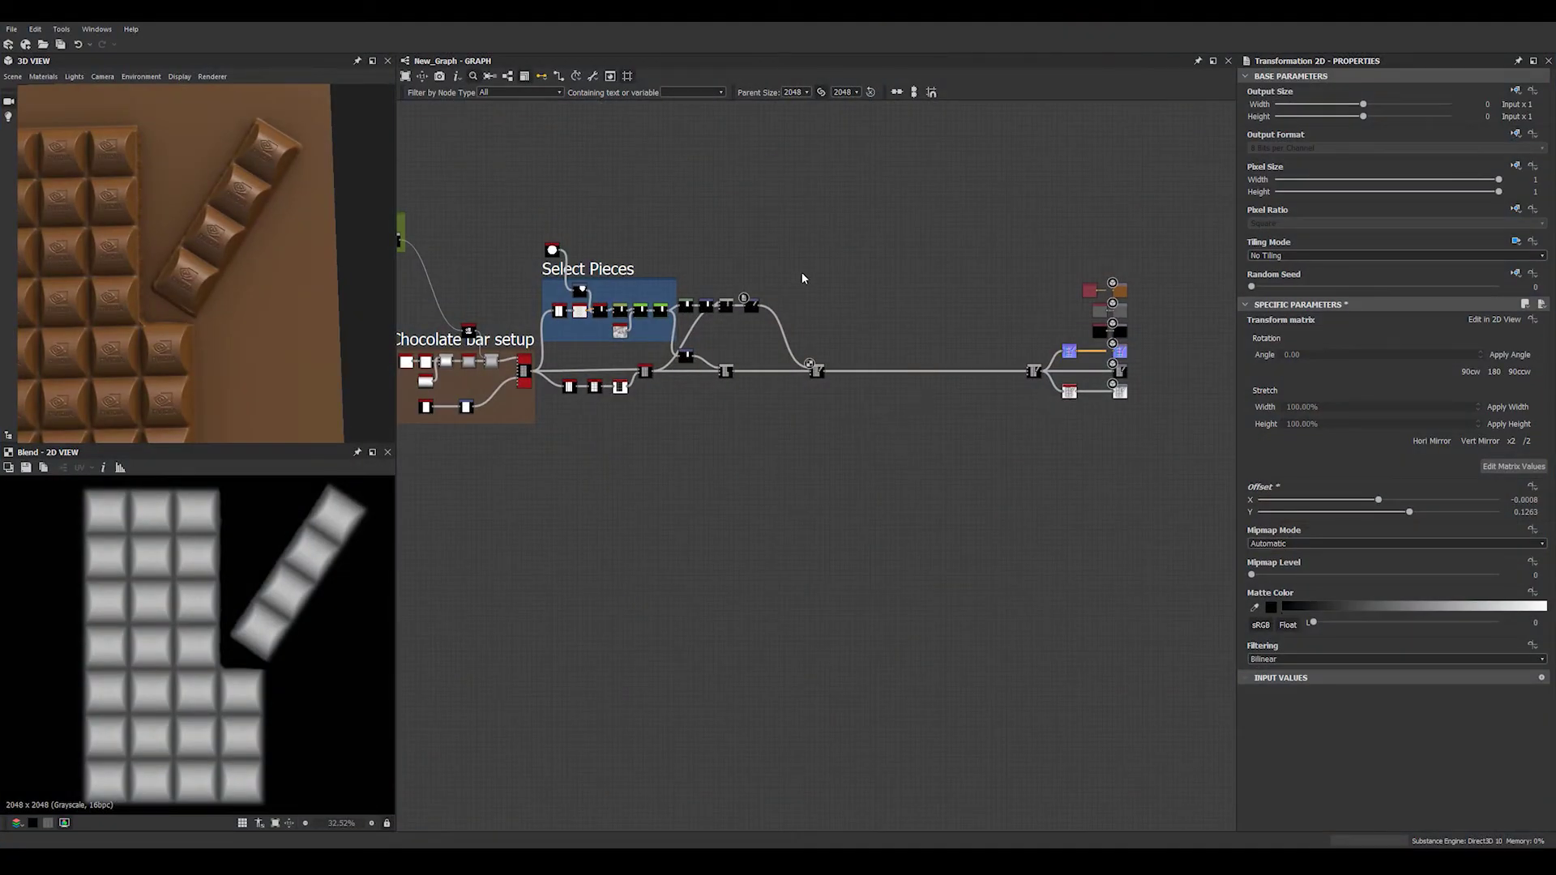
Rearrange the Subtract Blend, its Transformation 2D mask node and the Max Blend into a compact group beside the selected-pieces chain
{"action": "scroll", "coordinate": [802, 278], "scroll_direction": "up", "scroll_amount": 4}
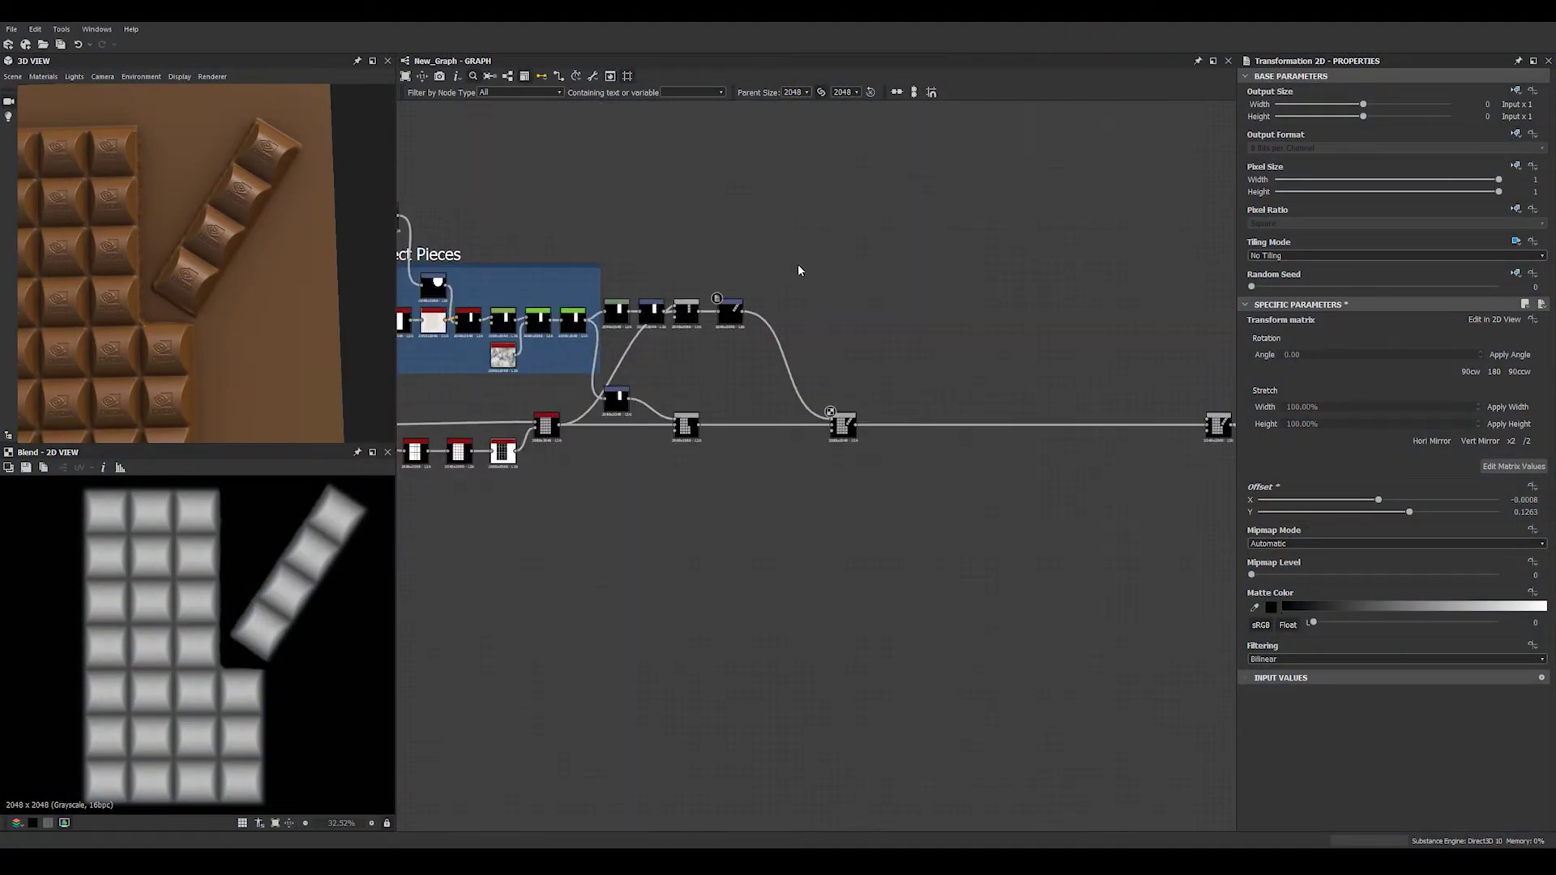
{"action": "scroll", "coordinate": [713, 572], "scroll_direction": "up", "scroll_amount": 4}
{"action": "left_click_drag", "start_coordinate": [702, 601], "coordinate": [813, 591]}
{"action": "left_click_drag", "start_coordinate": [509, 538], "coordinate": [685, 537]}
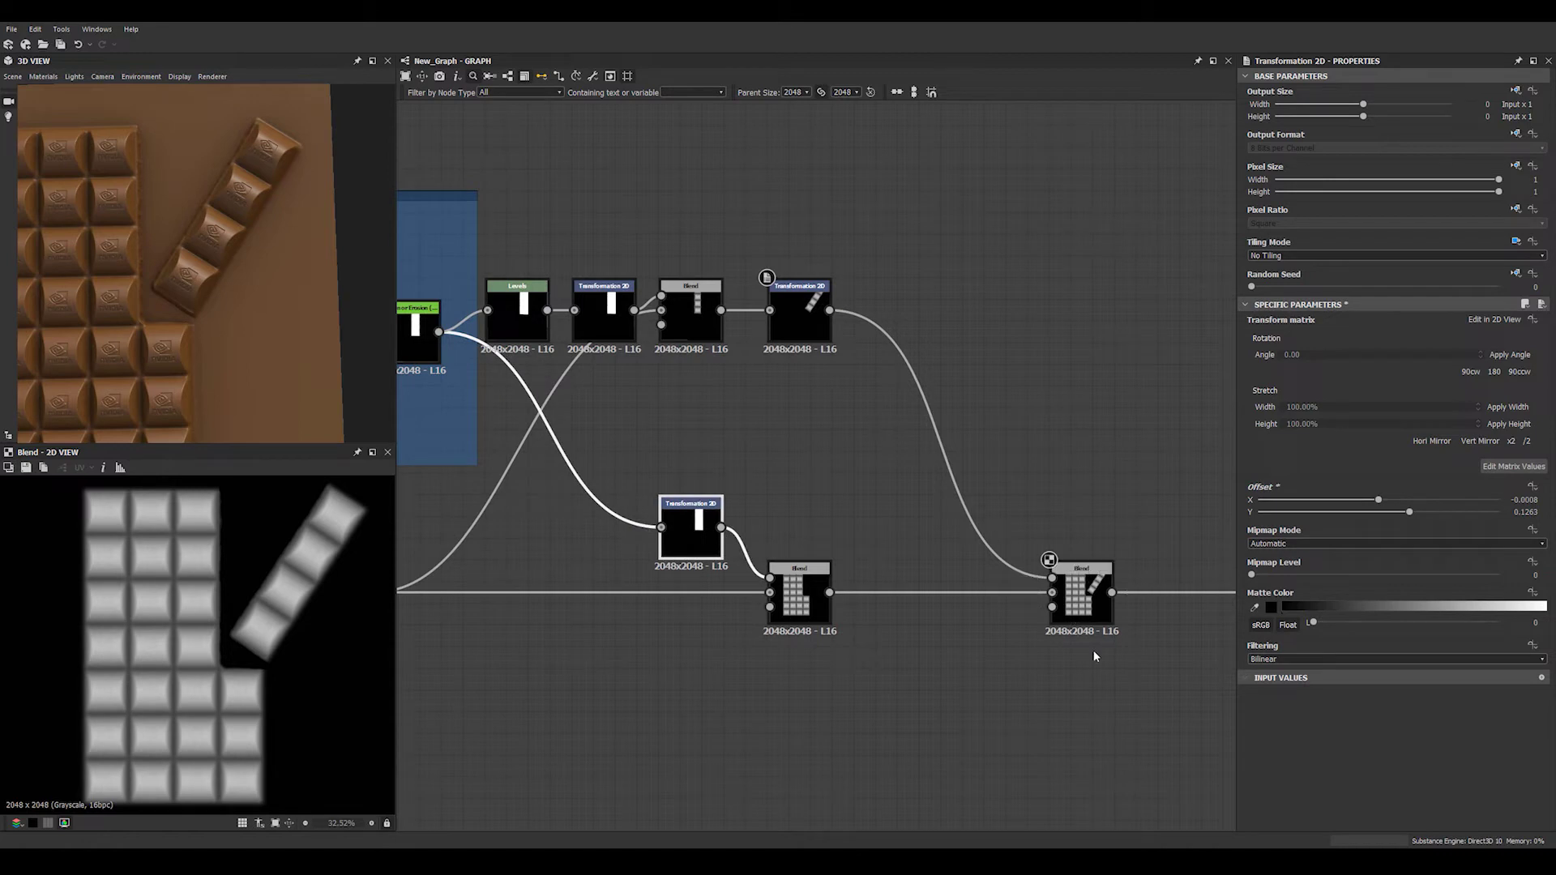
{"action": "left_click_drag", "start_coordinate": [1079, 572], "coordinate": [982, 572]}
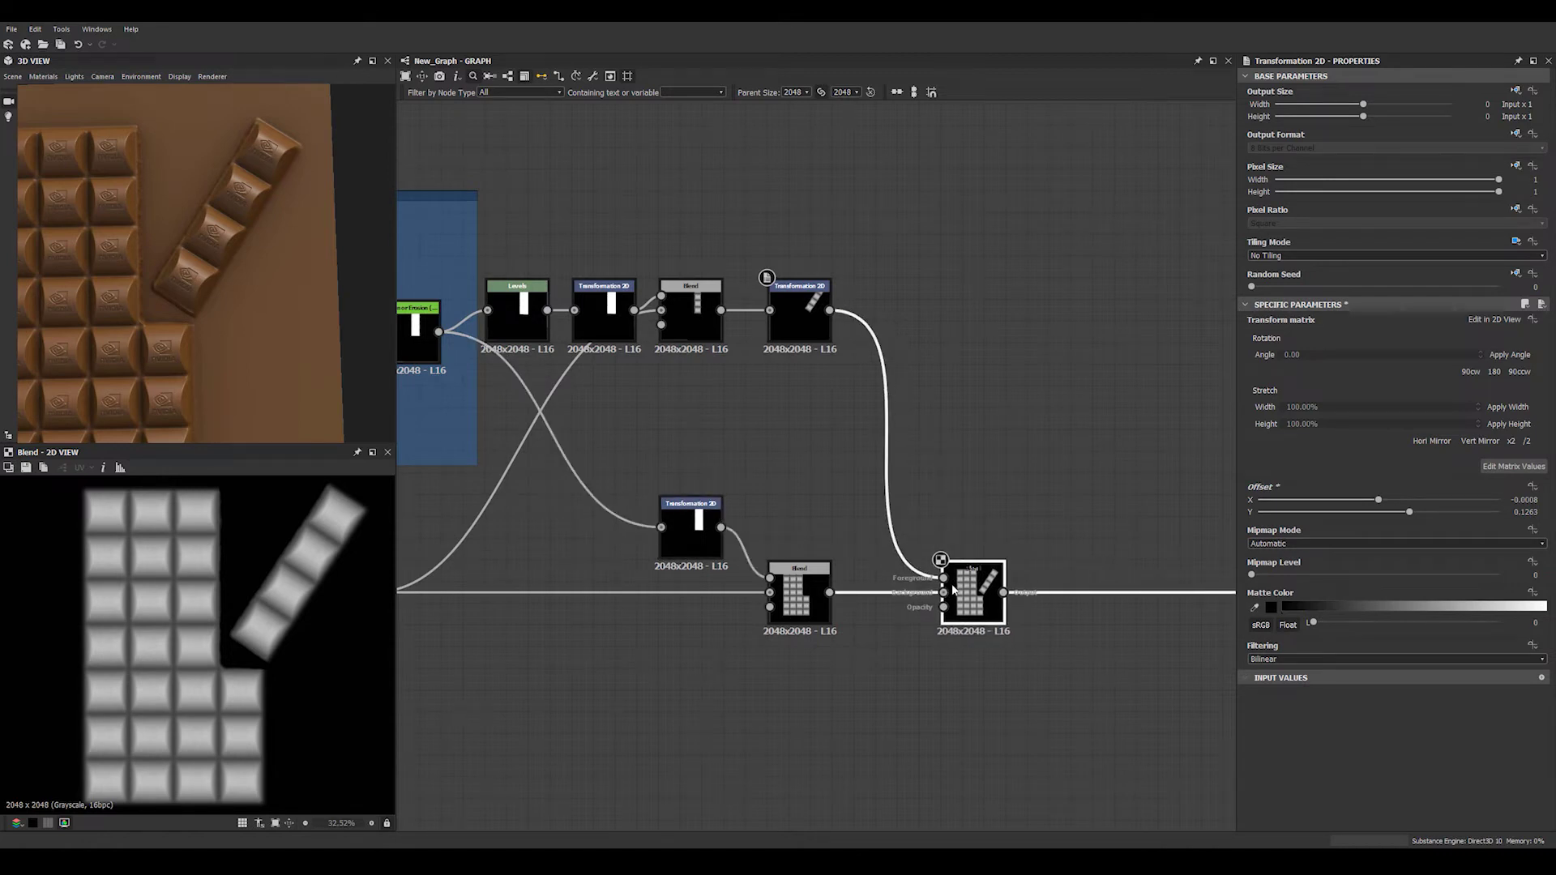
{"action": "left_click", "coordinate": [942, 506]}
{"action": "scroll", "coordinate": [941, 506], "scroll_direction": "down", "scroll_amount": 3}
{"action": "scroll", "coordinate": [830, 418], "scroll_direction": "up", "scroll_amount": 2}
{"action": "middle_click_drag", "start_coordinate": [829, 418], "coordinate": [850, 409]}
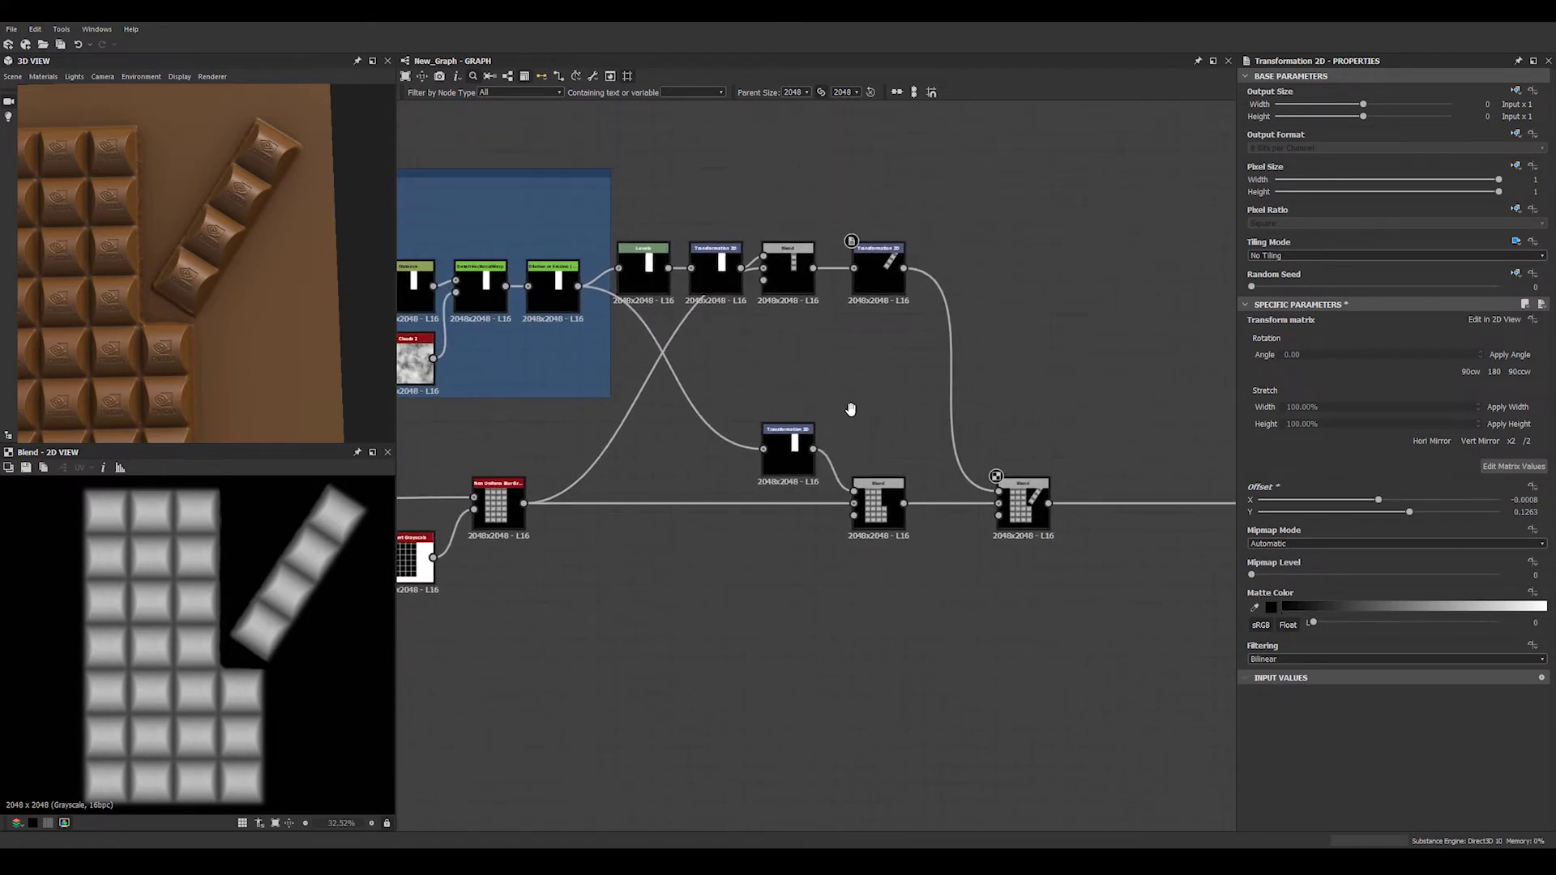
{"action": "left_click_drag", "start_coordinate": [716, 372], "coordinate": [1063, 588]}
{"action": "right_click", "coordinate": [1019, 528]}
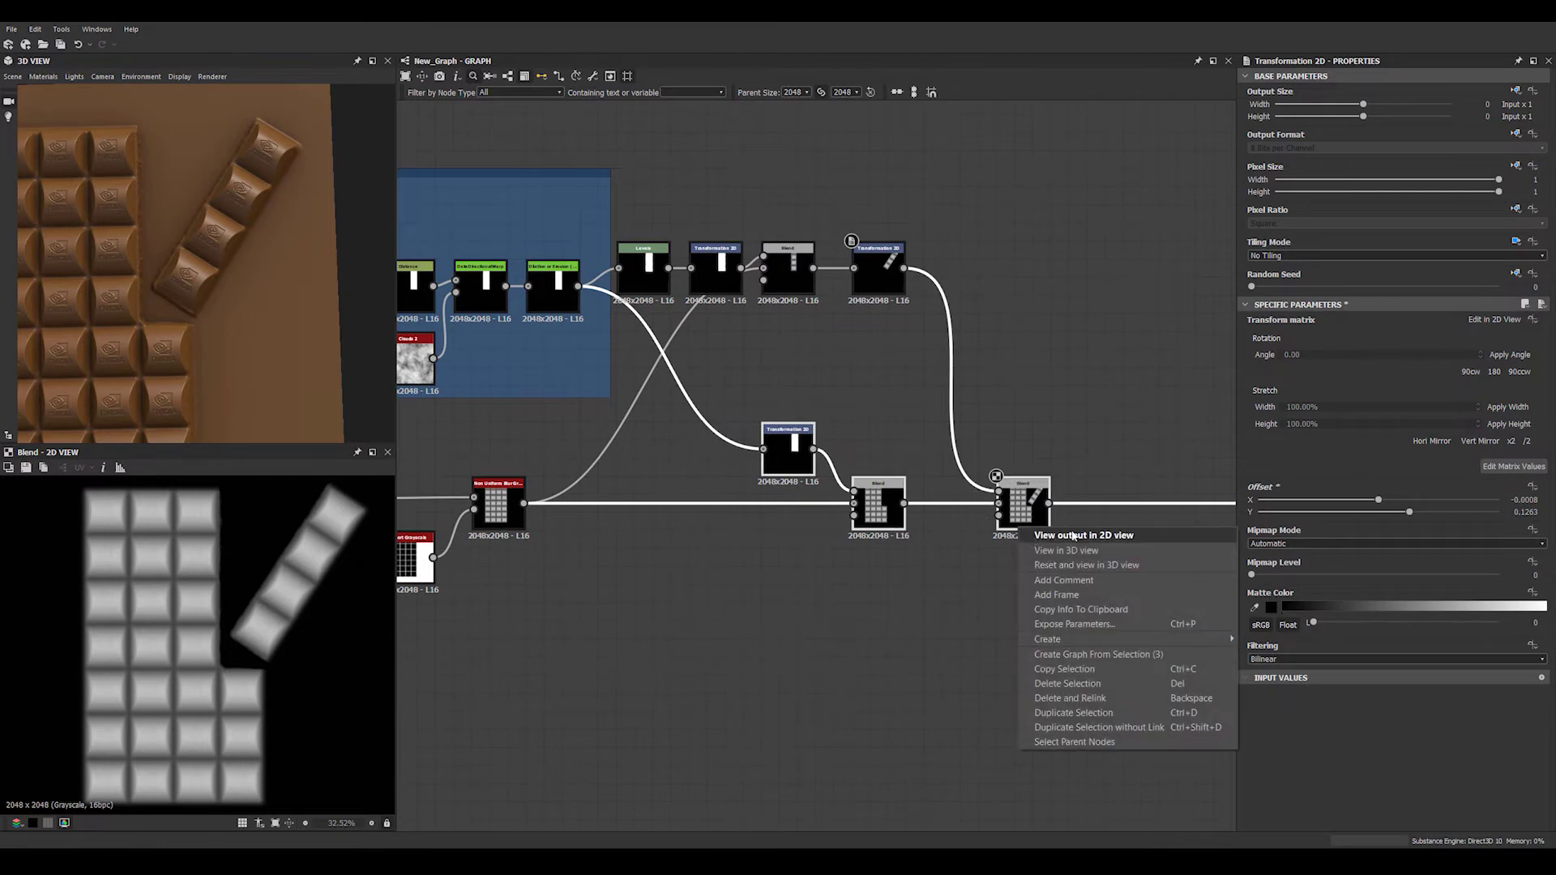
{"action": "left_click", "coordinate": [1096, 579]}
Frame the Transformation 2D mask node and the two Blend nodes, titling the frame "Remove / add pieces"
{"action": "left_click_drag", "start_coordinate": [742, 361], "coordinate": [1062, 541]}
{"action": "right_click", "coordinate": [1039, 520]}
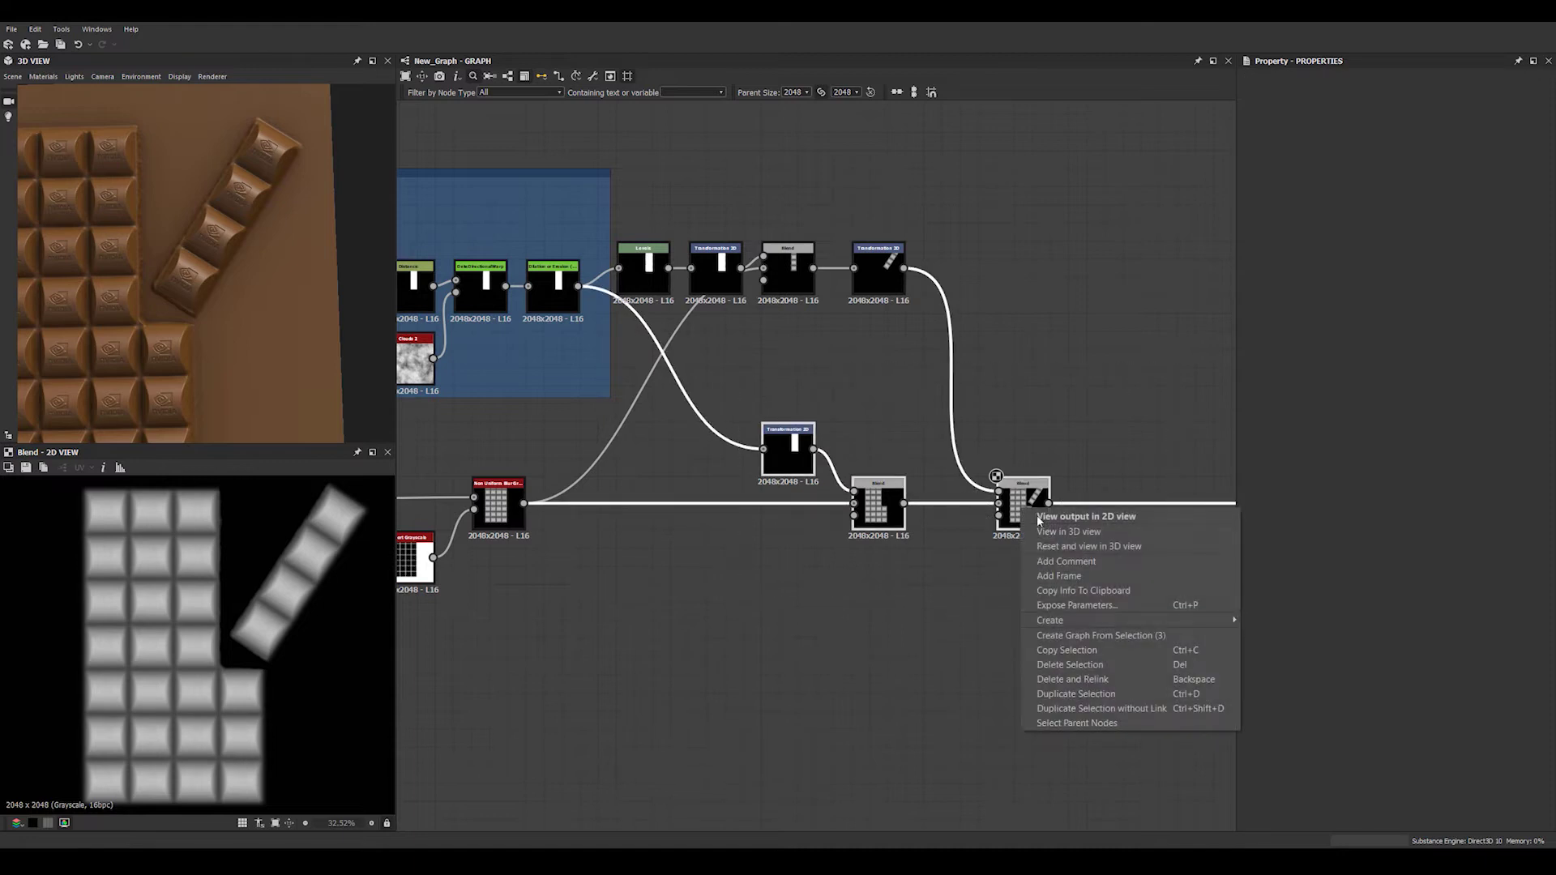
{"action": "left_click", "coordinate": [1069, 575]}
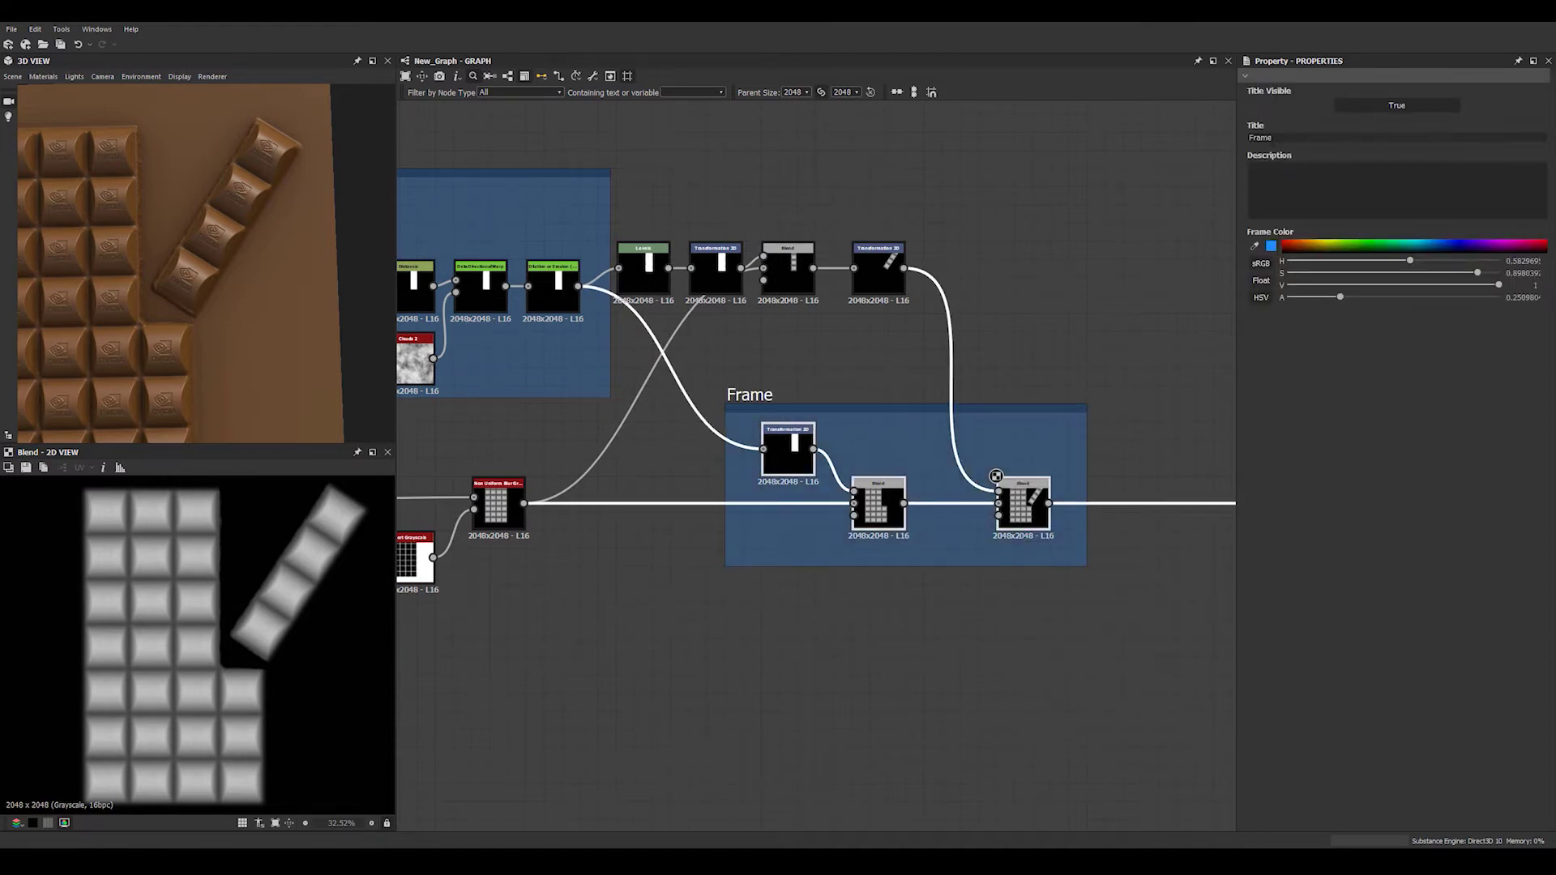
{"action": "type", "text": "Add"}
{"action": "key", "text": "BackSpace"}
{"action": "key", "text": "BackSpace"}
{"action": "key", "text": "BackSpace"}
{"action": "type", "text": "Ramove / add piece"}
{"action": "key", "text": "Return"}
Duplicate the circle's Transformation 2D node with its input link and place the copy above the strip's node chain
{"action": "double_click", "coordinate": [878, 504]}
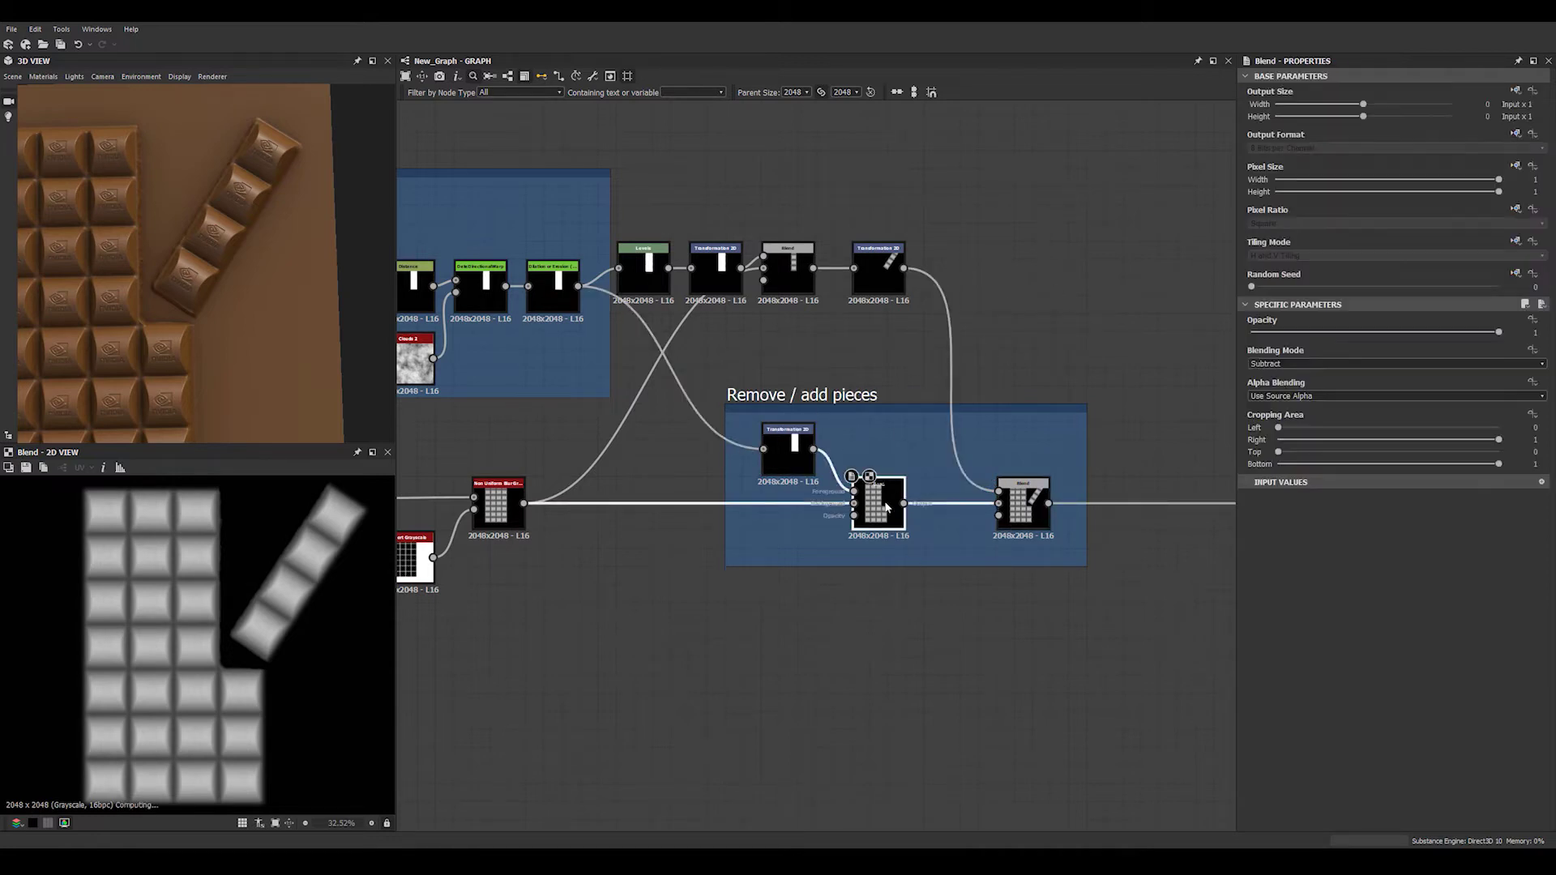
{"action": "left_click", "coordinate": [1034, 519]}
{"action": "double_click", "coordinate": [1034, 520]}
{"action": "middle_click_drag", "start_coordinate": [1029, 315], "coordinate": [909, 363]}
{"action": "scroll", "coordinate": [940, 323], "scroll_direction": "down", "scroll_amount": 3}
{"action": "left_click", "coordinate": [480, 426]}
{"action": "key", "text": "ctrl+c"}
{"action": "key", "text": "ctrl+v"}
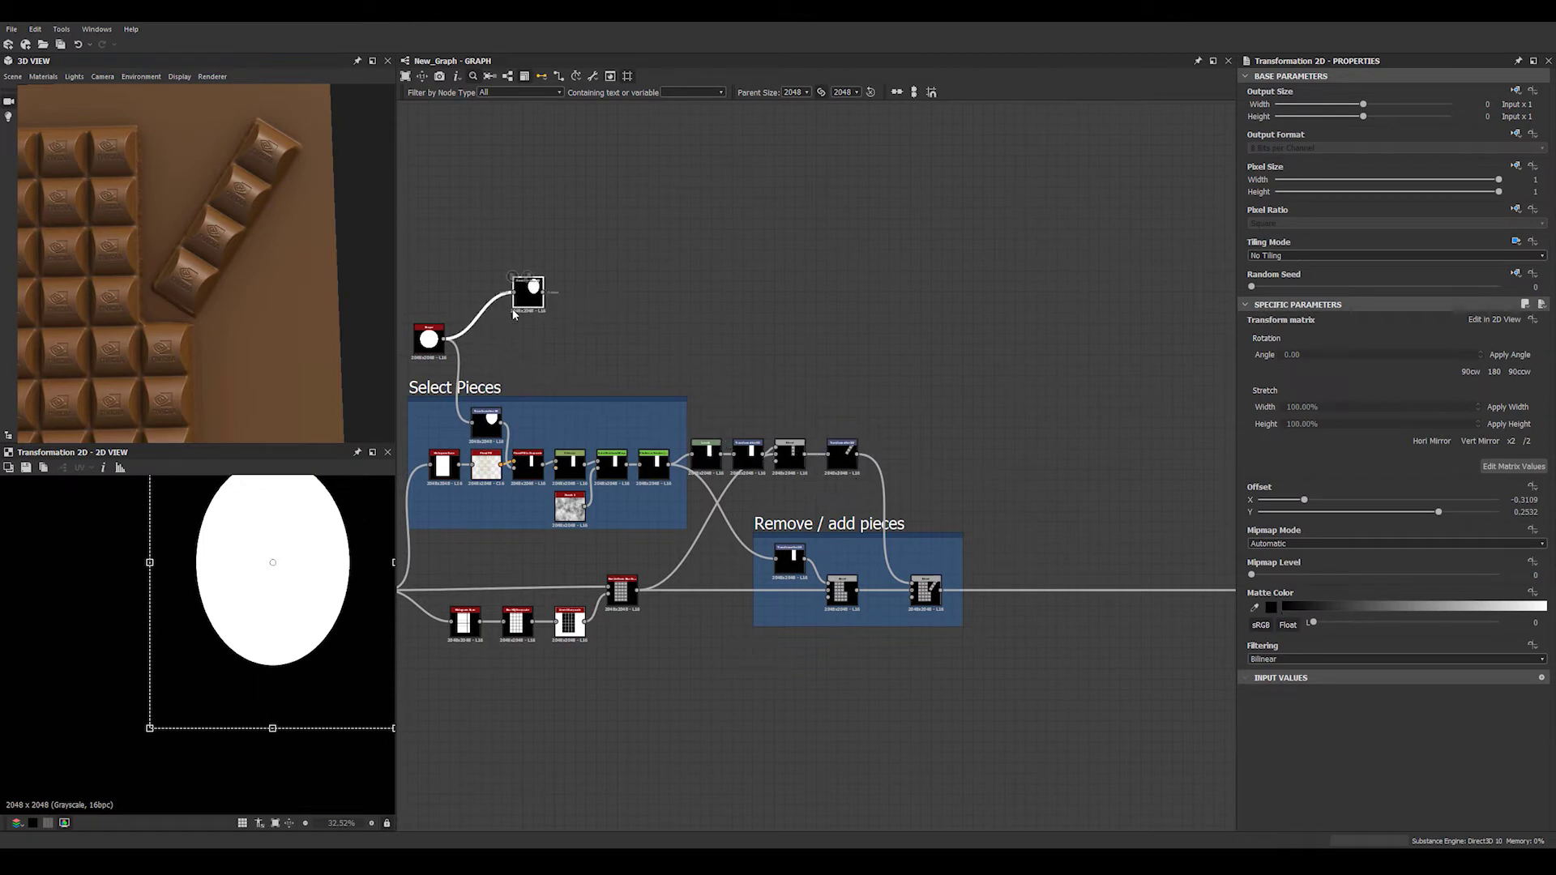
{"action": "left_click", "coordinate": [506, 349]}
{"action": "left_click_drag", "start_coordinate": [636, 354], "coordinate": [840, 346]}
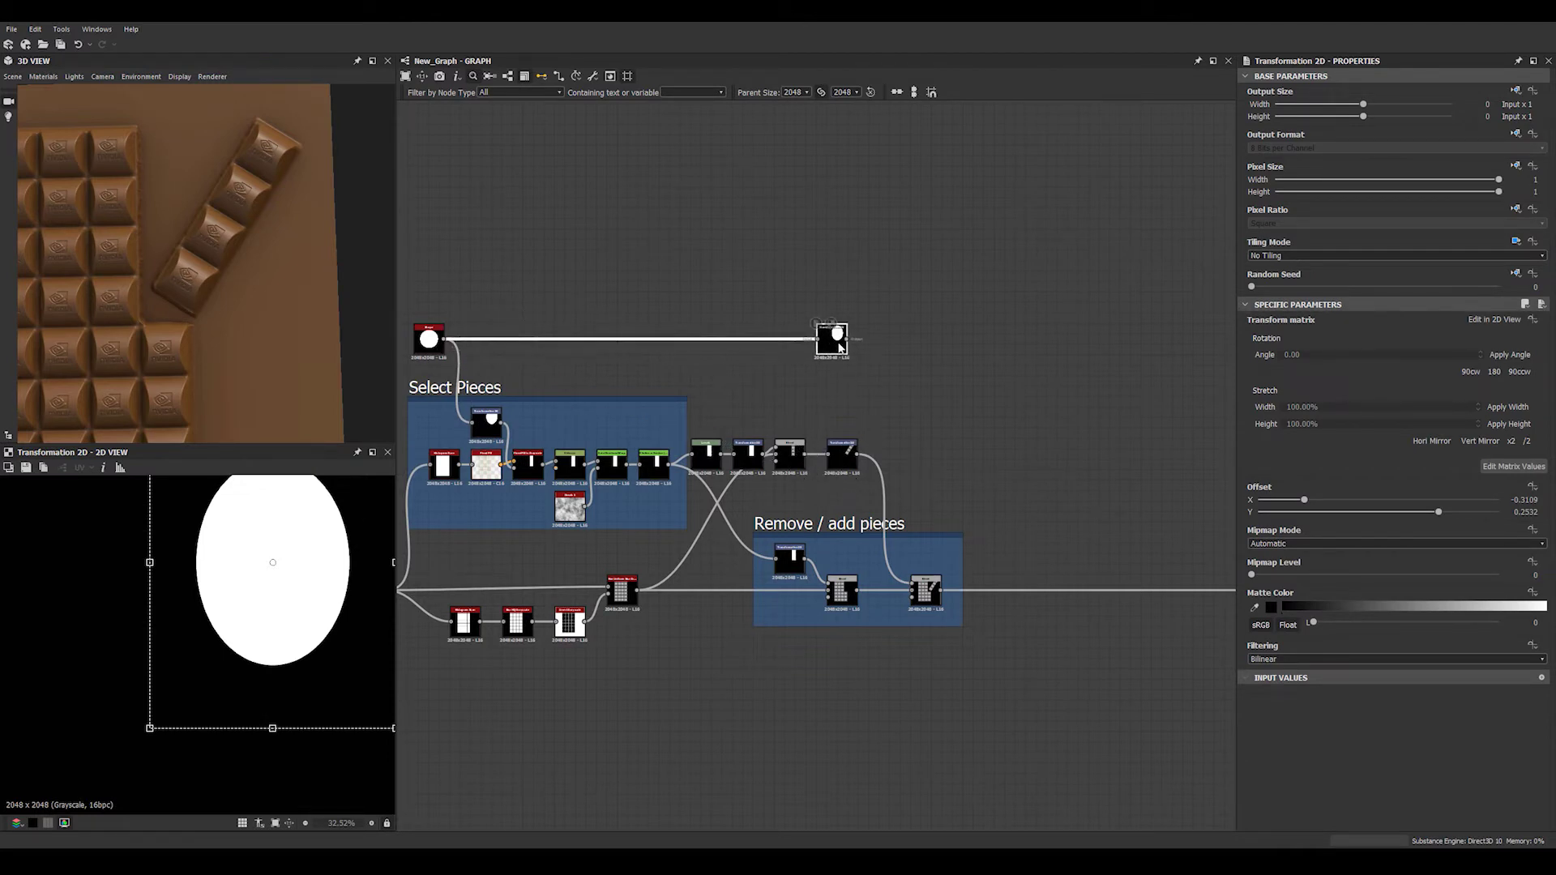
Add a Cells 4 node beside the duplicated Transformation 2D node
{"action": "scroll", "coordinate": [847, 345], "scroll_direction": "up", "scroll_amount": 4}
{"action": "key", "text": "space"}
{"action": "type", "text": "cel"}
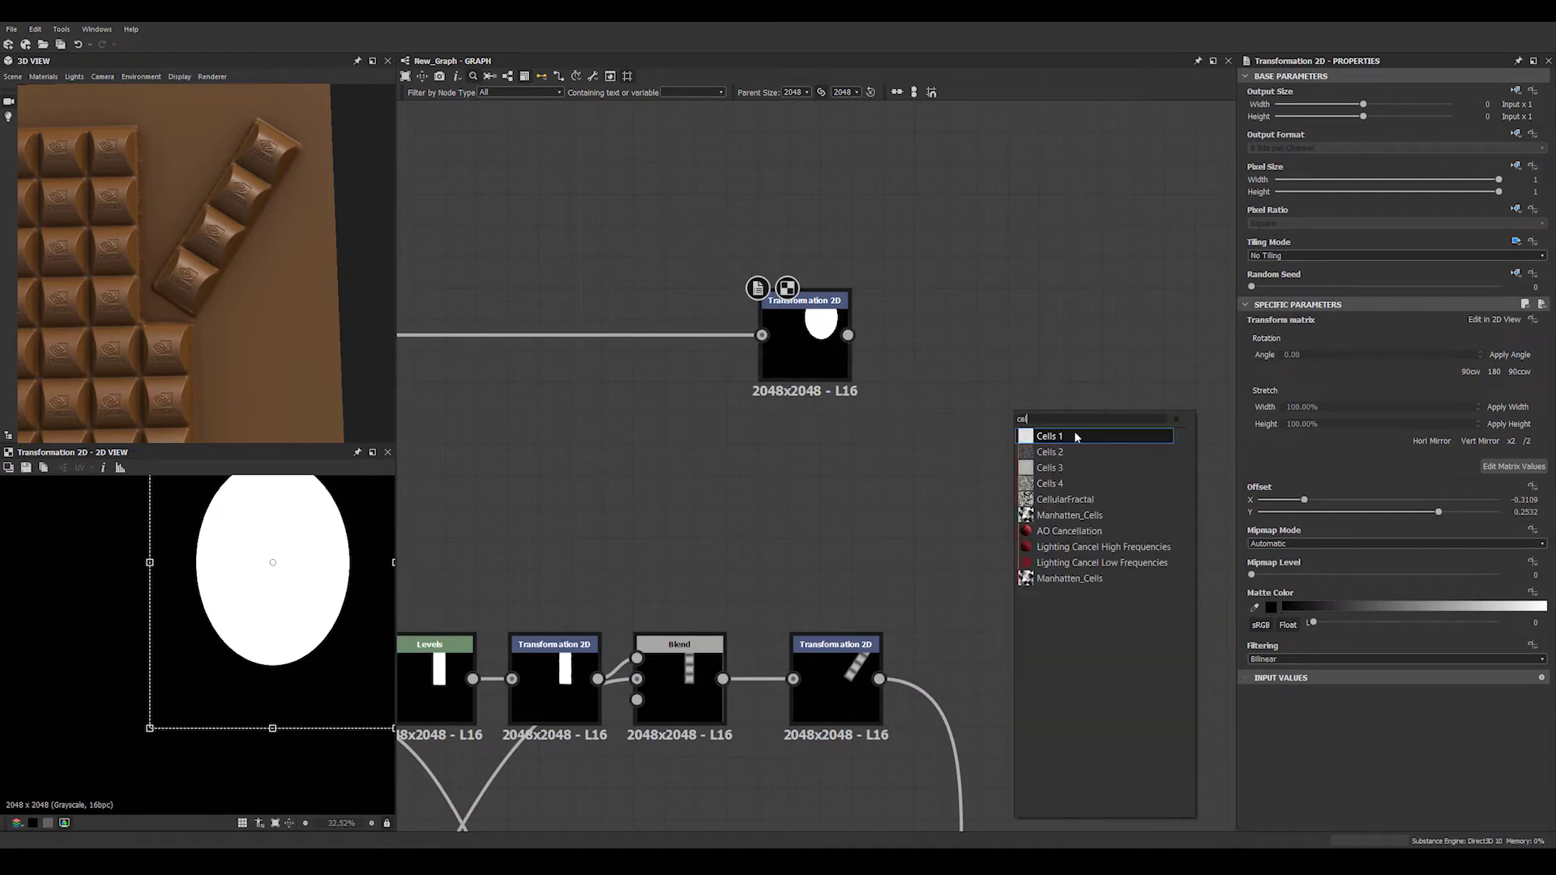
{"action": "key", "text": "Down"}
{"action": "key", "text": "Down"}
{"action": "key", "text": "Down"}
{"action": "key", "text": "Return"}
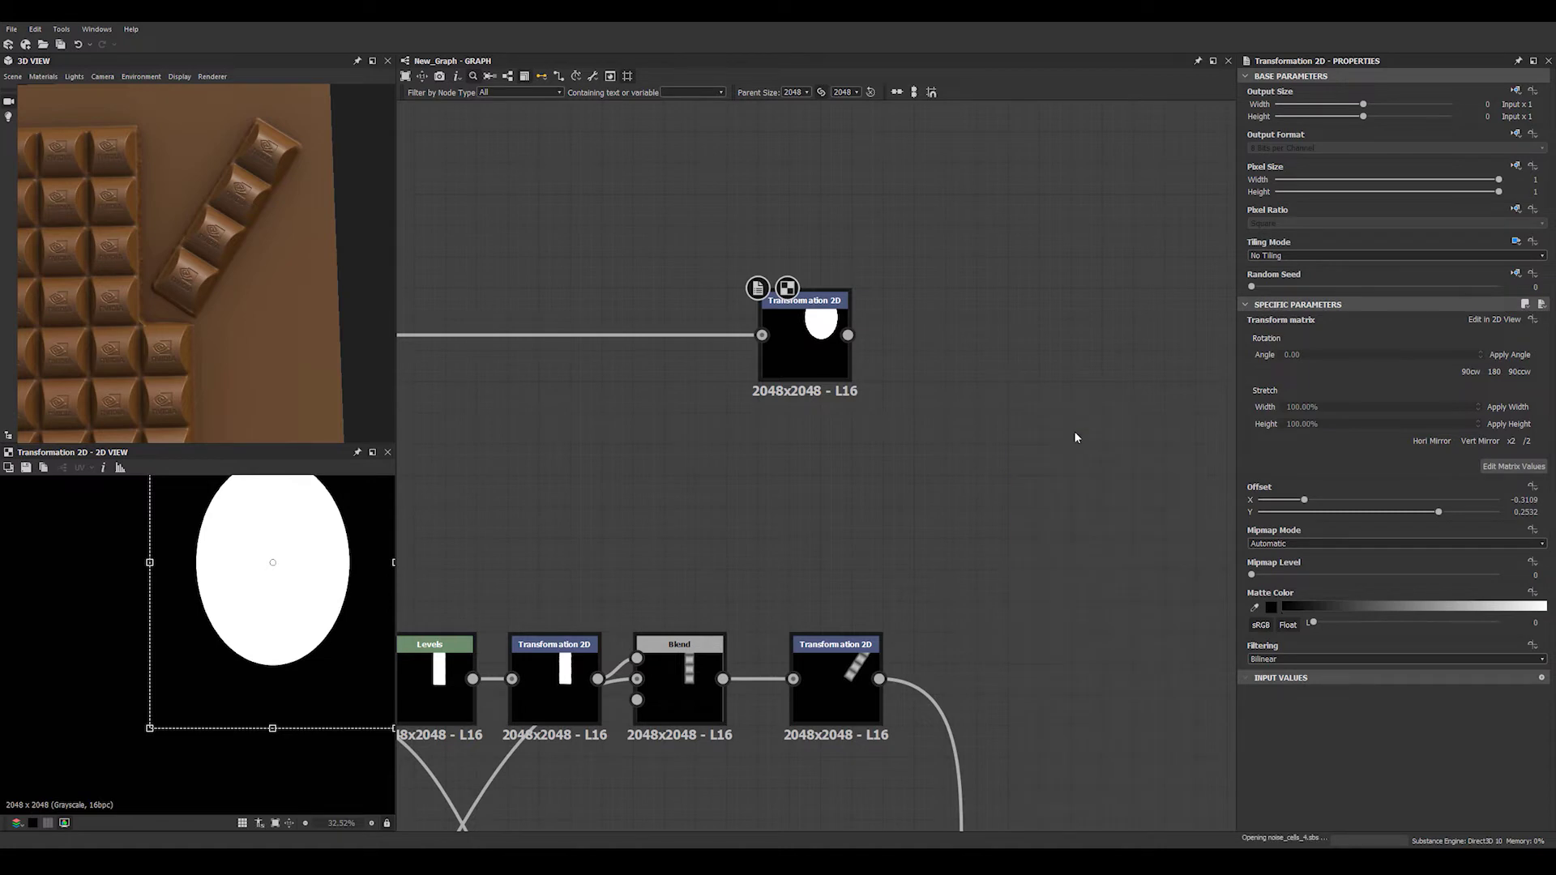
{"action": "left_click_drag", "start_coordinate": [1061, 428], "coordinate": [998, 365]}
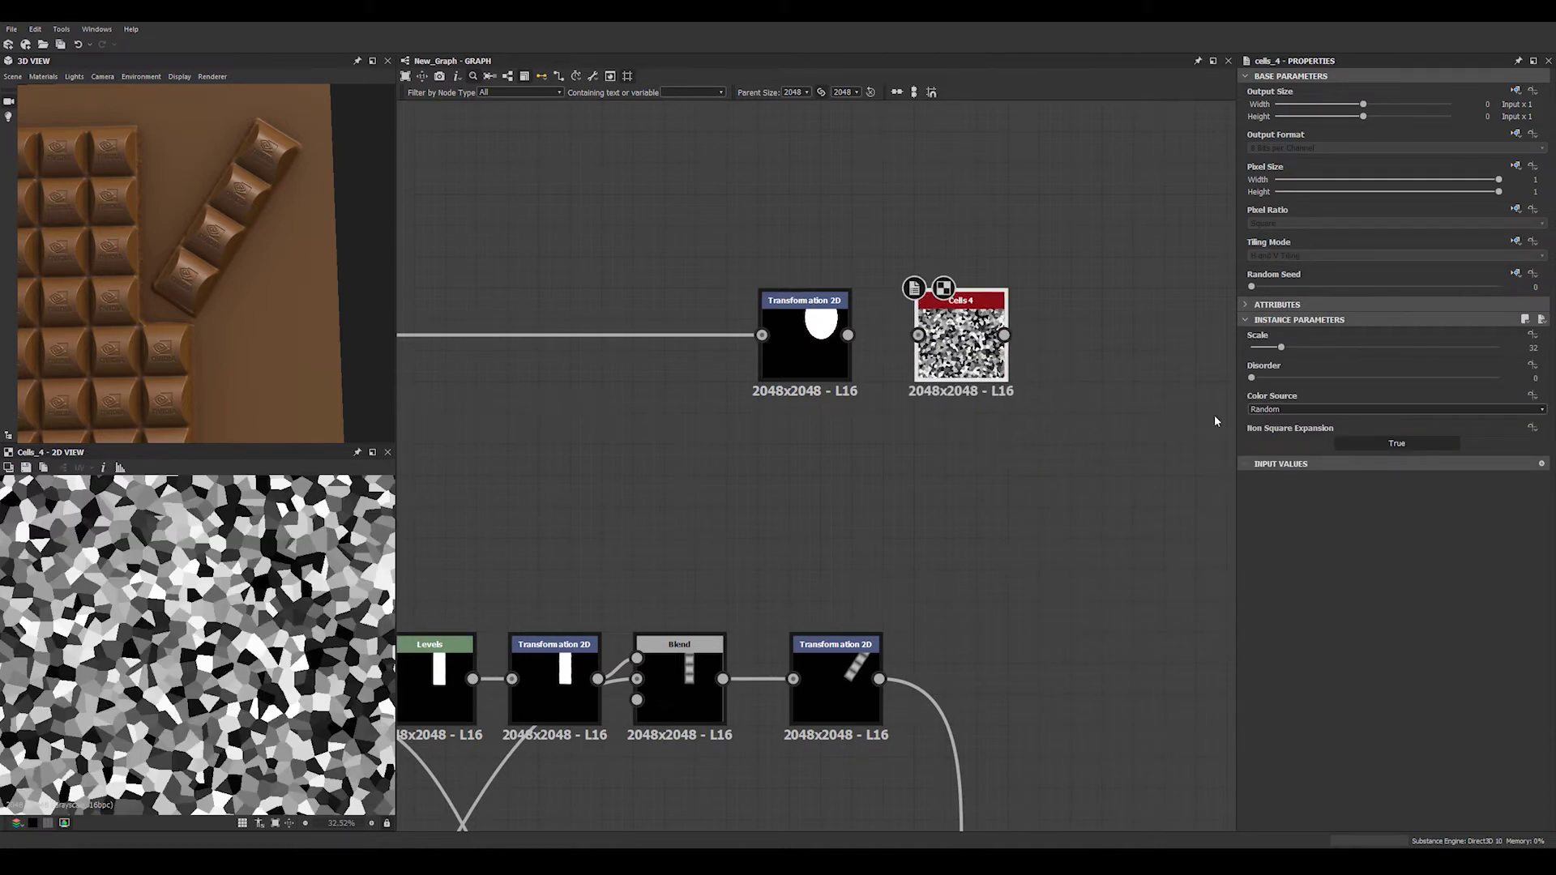
Set the Cells 4 Color Source to Image Input and feed the duplicated Transformation 2D into it
{"action": "left_click", "coordinate": [1268, 410]}
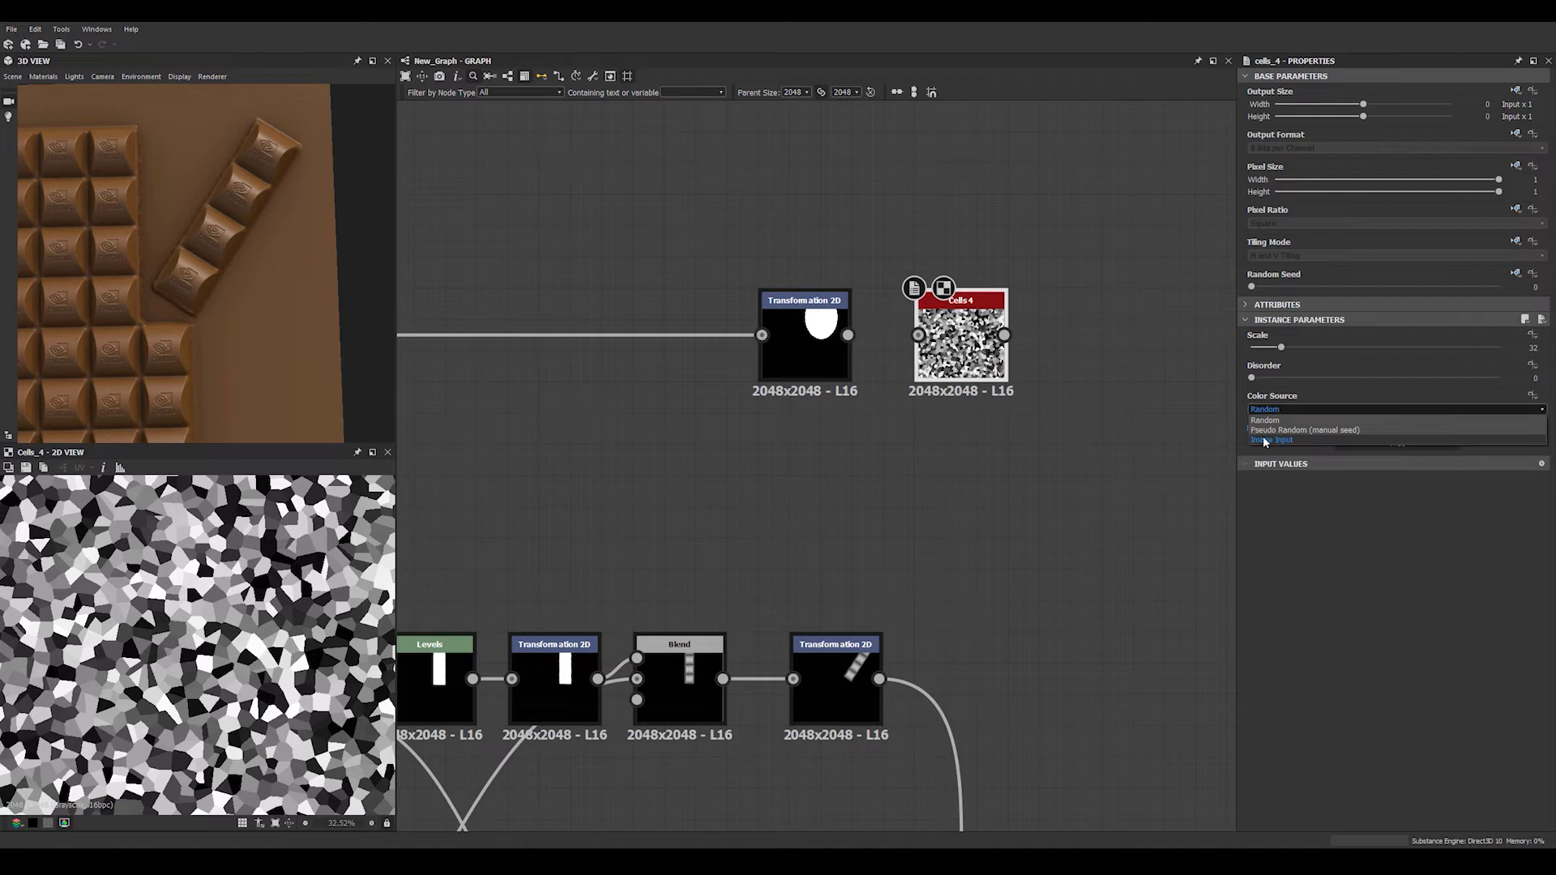
{"action": "left_click", "coordinate": [1271, 440]}
{"action": "left_click_drag", "start_coordinate": [848, 335], "coordinate": [927, 333]}
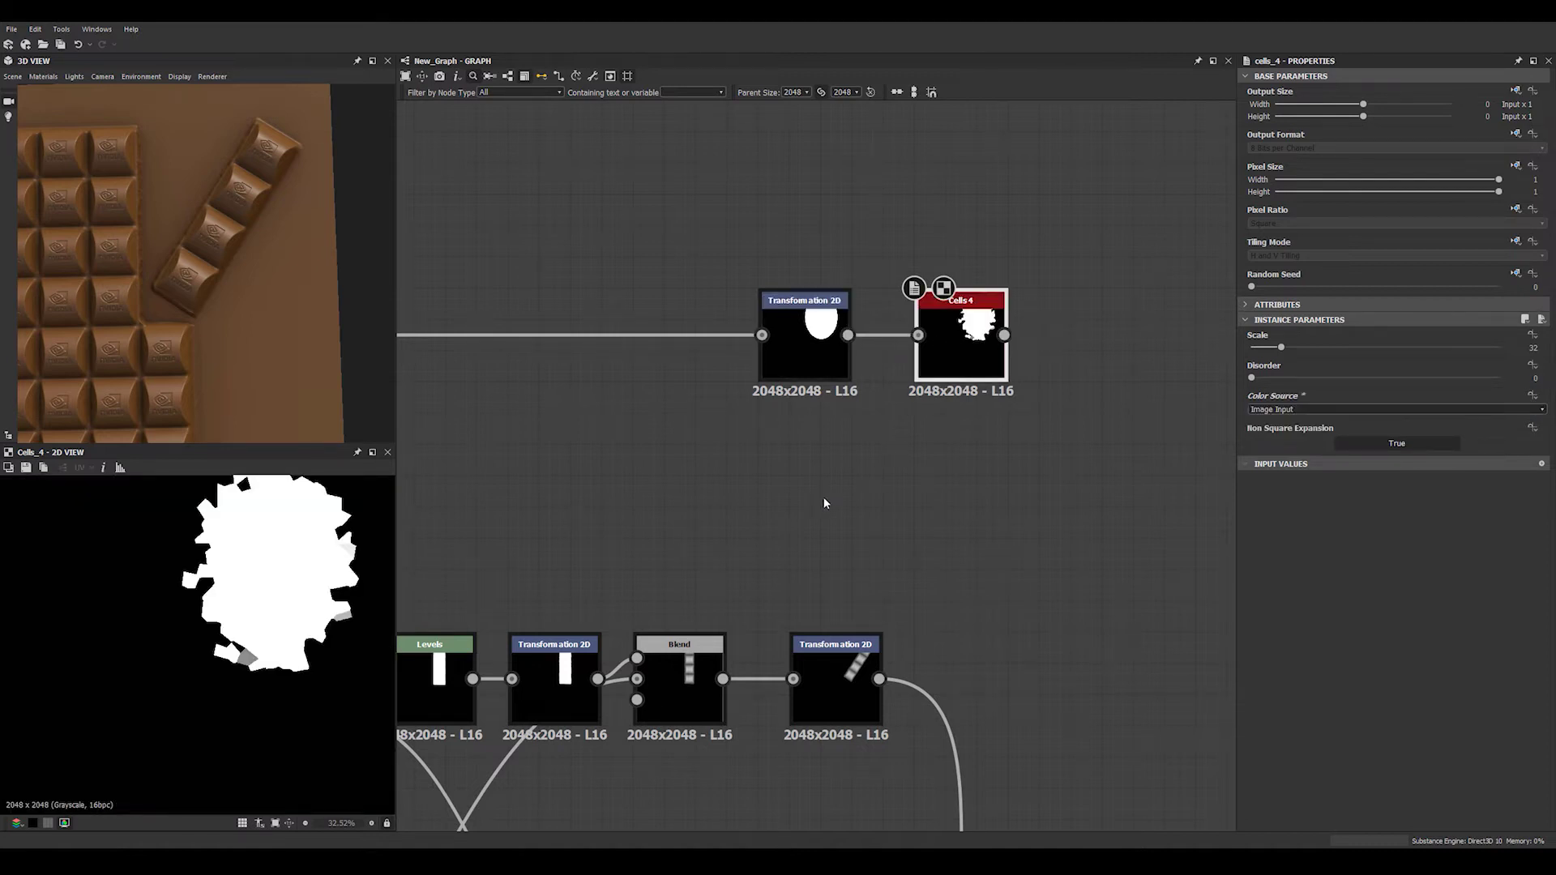
Set the Cells 4 node's Scale to 18
{"action": "scroll", "coordinate": [346, 626], "scroll_direction": "down", "scroll_amount": 3}
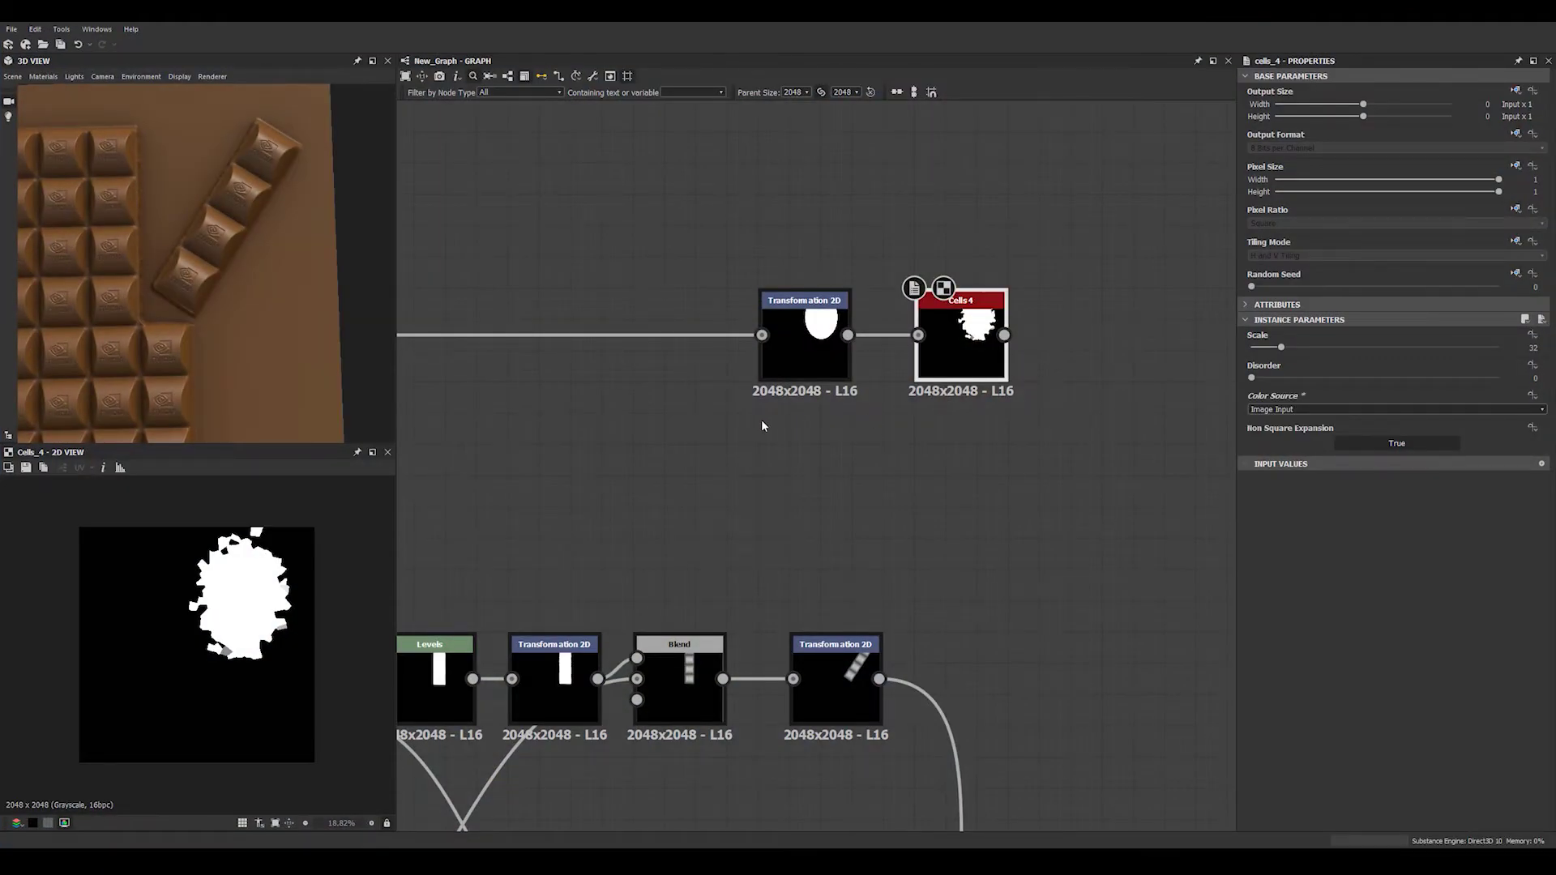
{"action": "left_click", "coordinate": [818, 338]}
{"action": "left_click", "coordinate": [939, 363]}
{"action": "key", "text": "Return"}
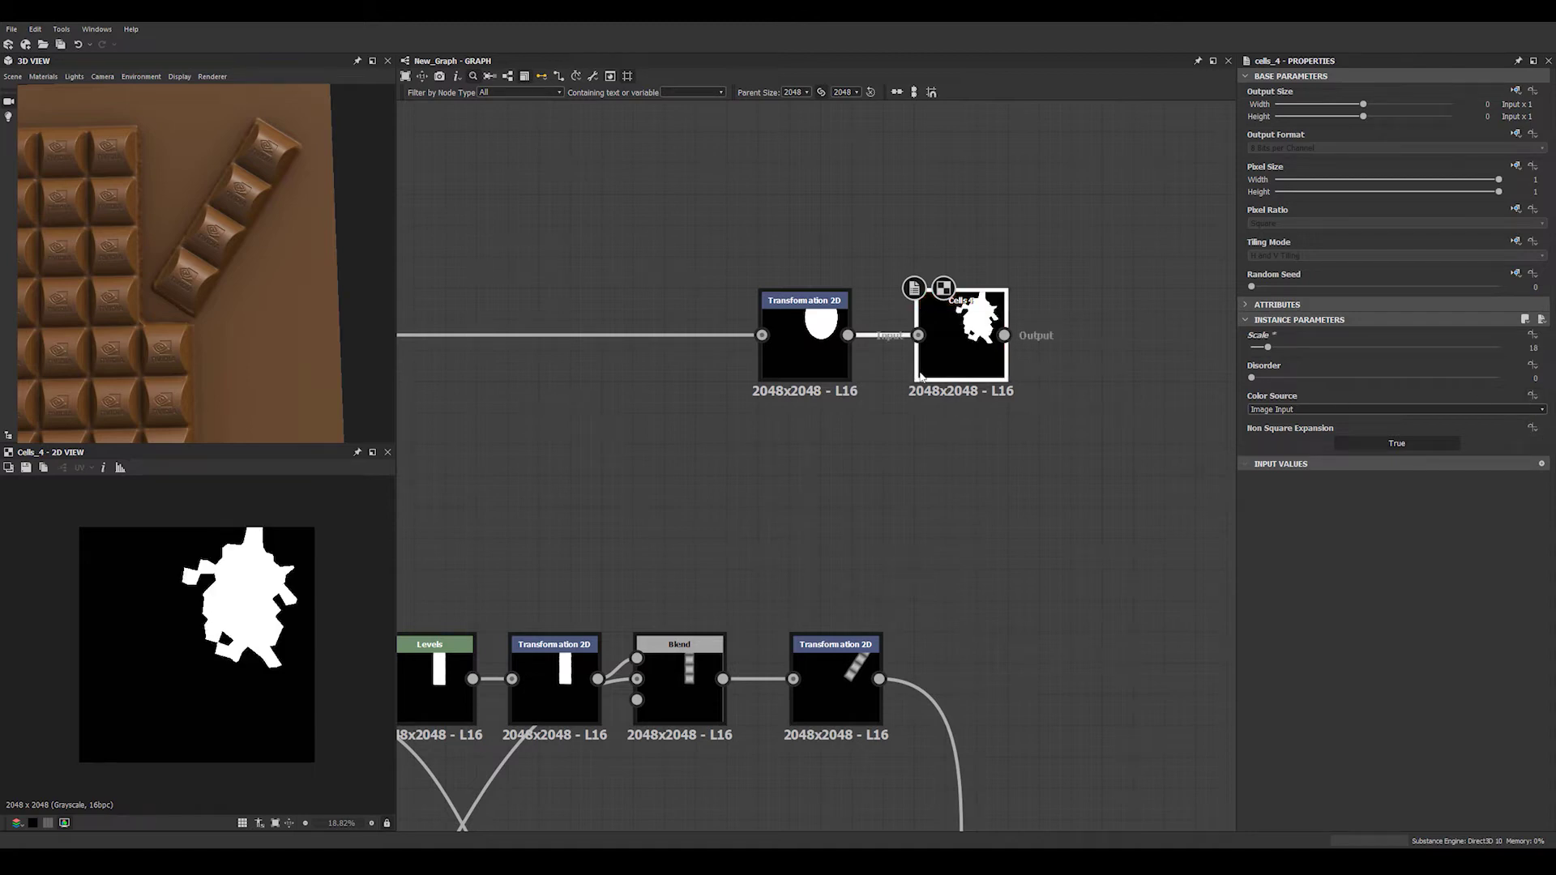
Slightly rotate and widen the circle in the duplicated Transformation 2D, shifting its offset to about X -0.2287, Y 0.2435
{"action": "left_click", "coordinate": [804, 357]}
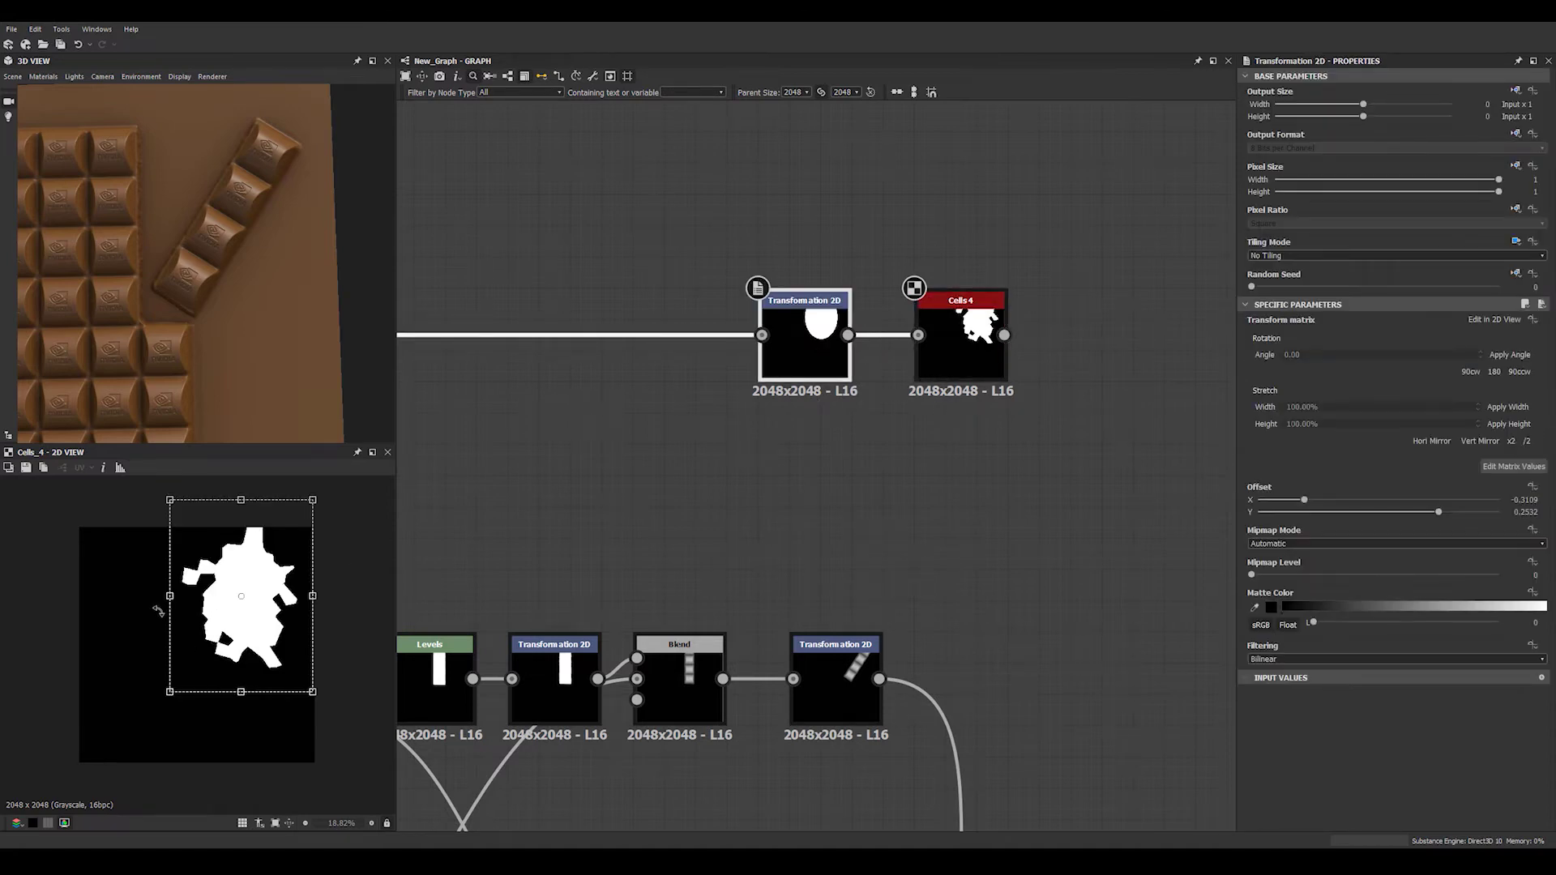
{"action": "left_click_drag", "start_coordinate": [165, 594], "coordinate": [159, 604]}
{"action": "left_click_drag", "start_coordinate": [298, 592], "coordinate": [316, 590]}
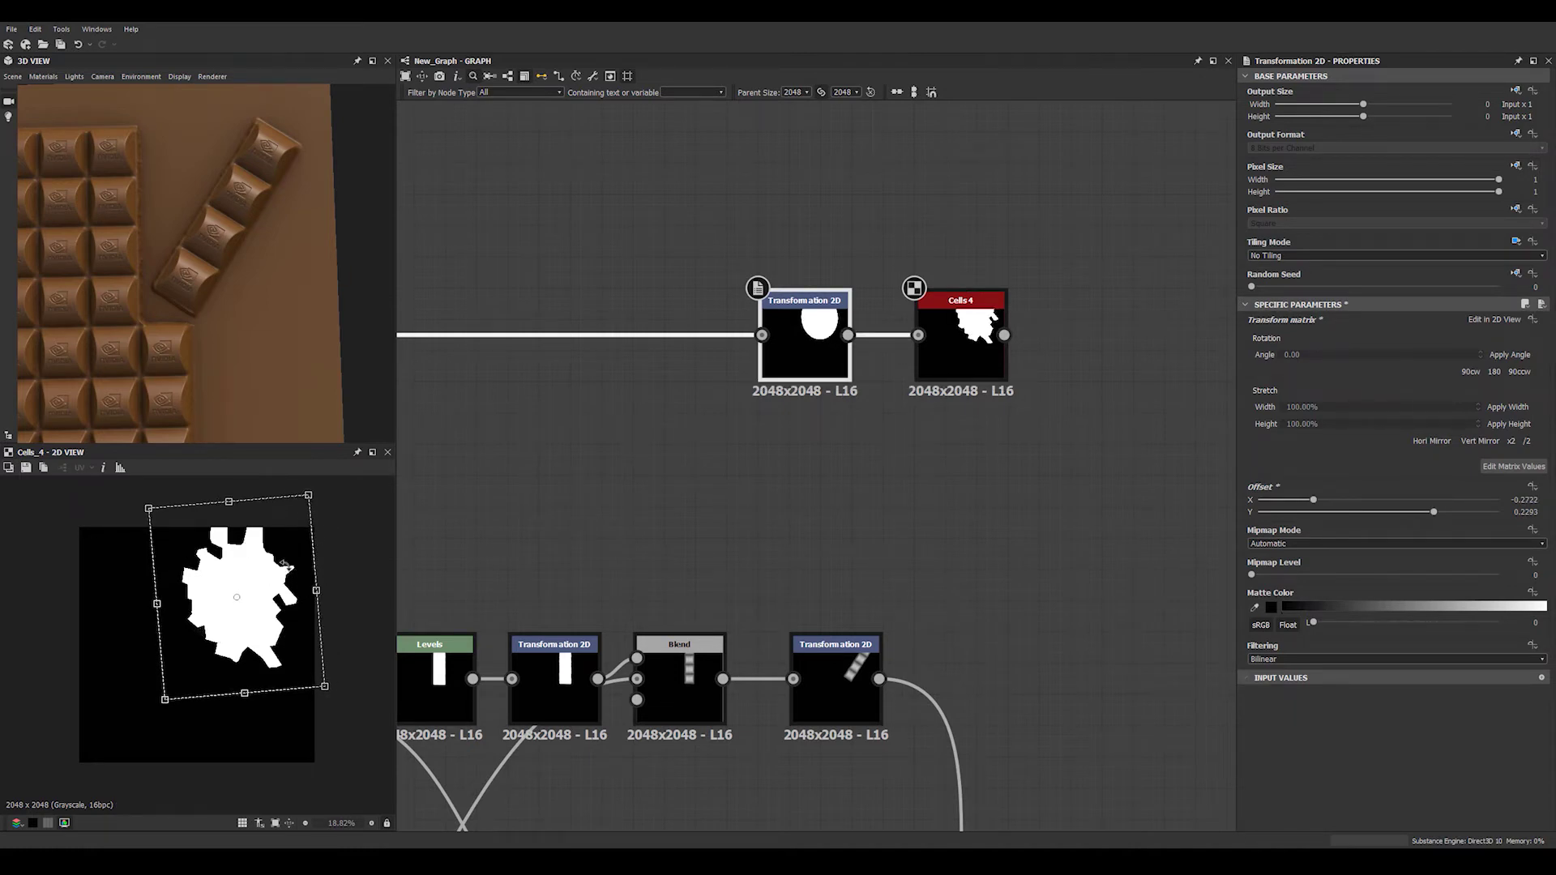
{"action": "left_click_drag", "start_coordinate": [237, 606], "coordinate": [328, 586]}
{"action": "left_click_drag", "start_coordinate": [153, 601], "coordinate": [143, 603]}
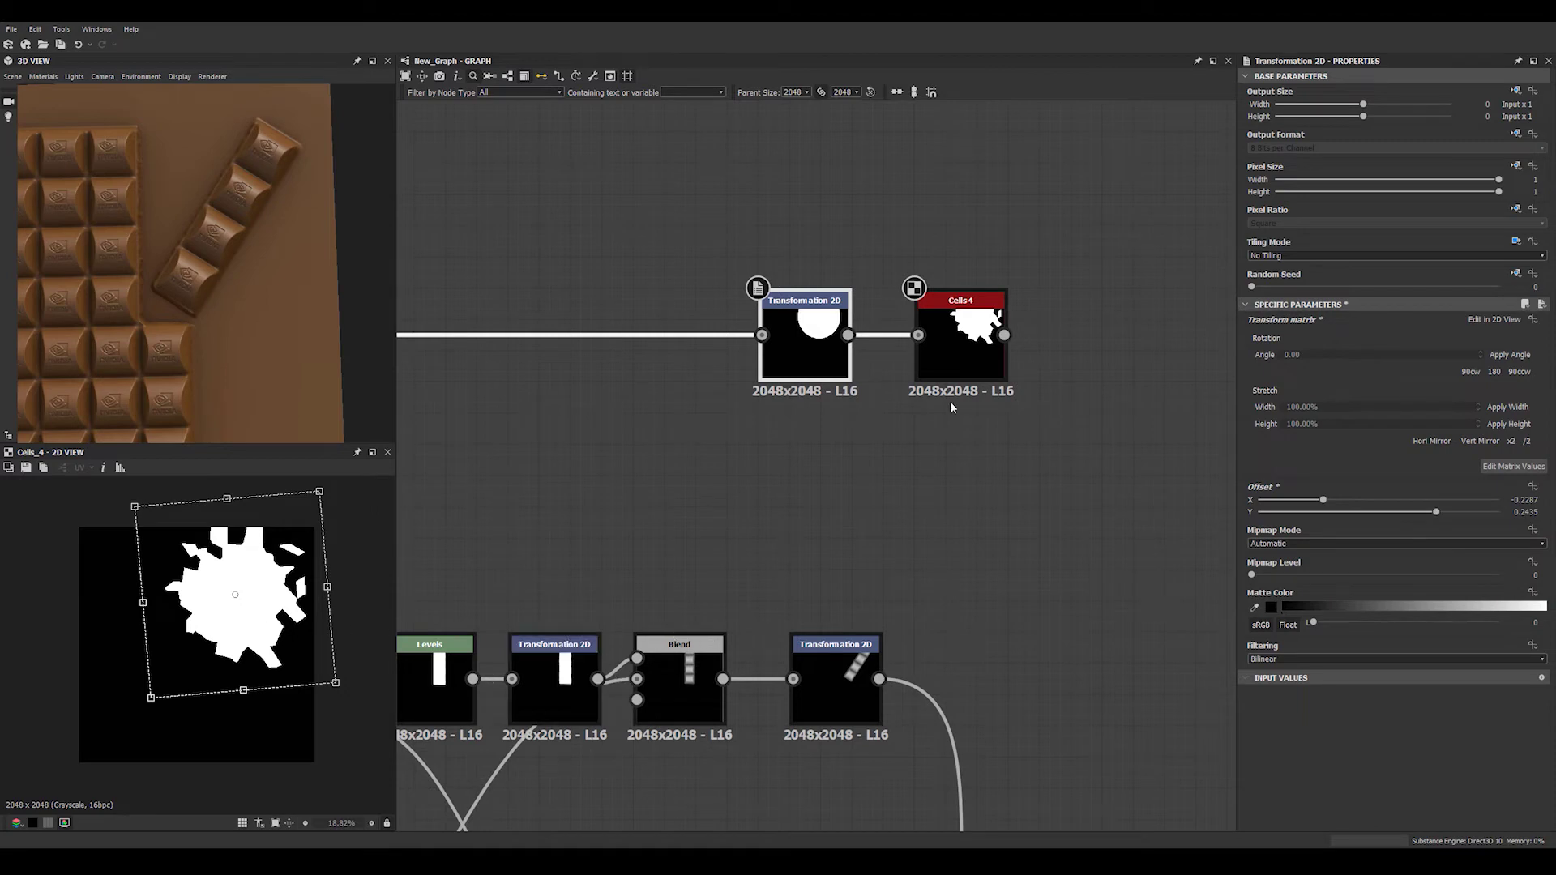
{"action": "scroll", "coordinate": [212, 665], "scroll_direction": "up", "scroll_amount": 4}
{"action": "scroll", "coordinate": [237, 640], "scroll_direction": "down", "scroll_amount": 4}
{"action": "scroll", "coordinate": [267, 619], "scroll_direction": "up", "scroll_amount": 2}
{"action": "scroll", "coordinate": [318, 607], "scroll_direction": "up", "scroll_amount": 3}
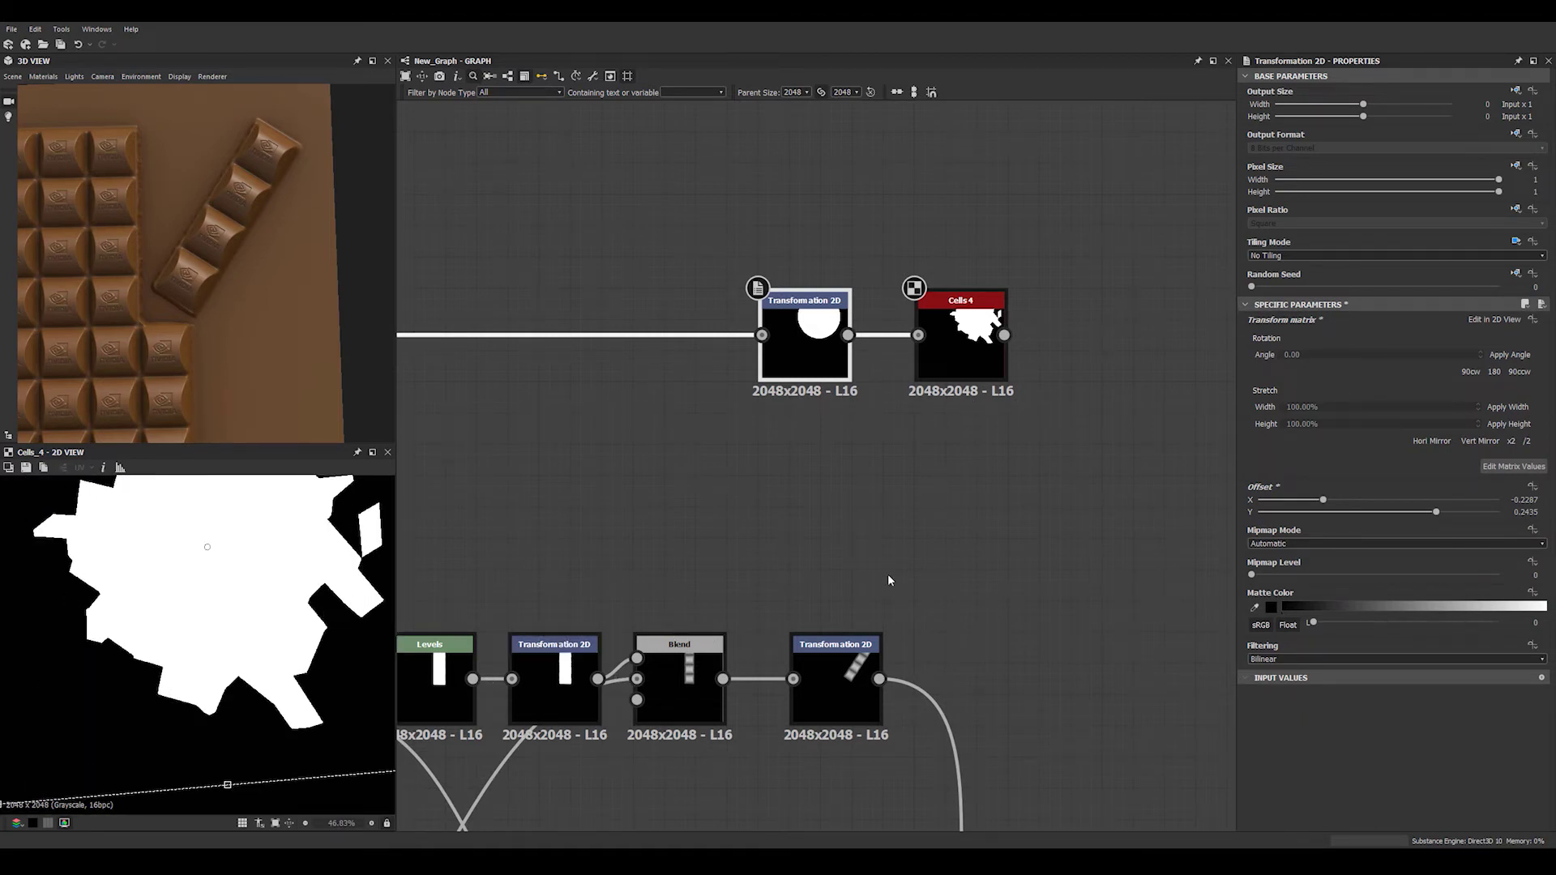
Add a Histogram Scan node after the Cells 4 node
{"action": "middle_click_drag", "start_coordinate": [914, 519], "coordinate": [756, 611]}
{"action": "left_click", "coordinate": [810, 443]}
{"action": "key", "text": "space"}
{"action": "type", "text": "his"}
{"action": "key", "text": "Down"}
{"action": "key", "text": "Return"}
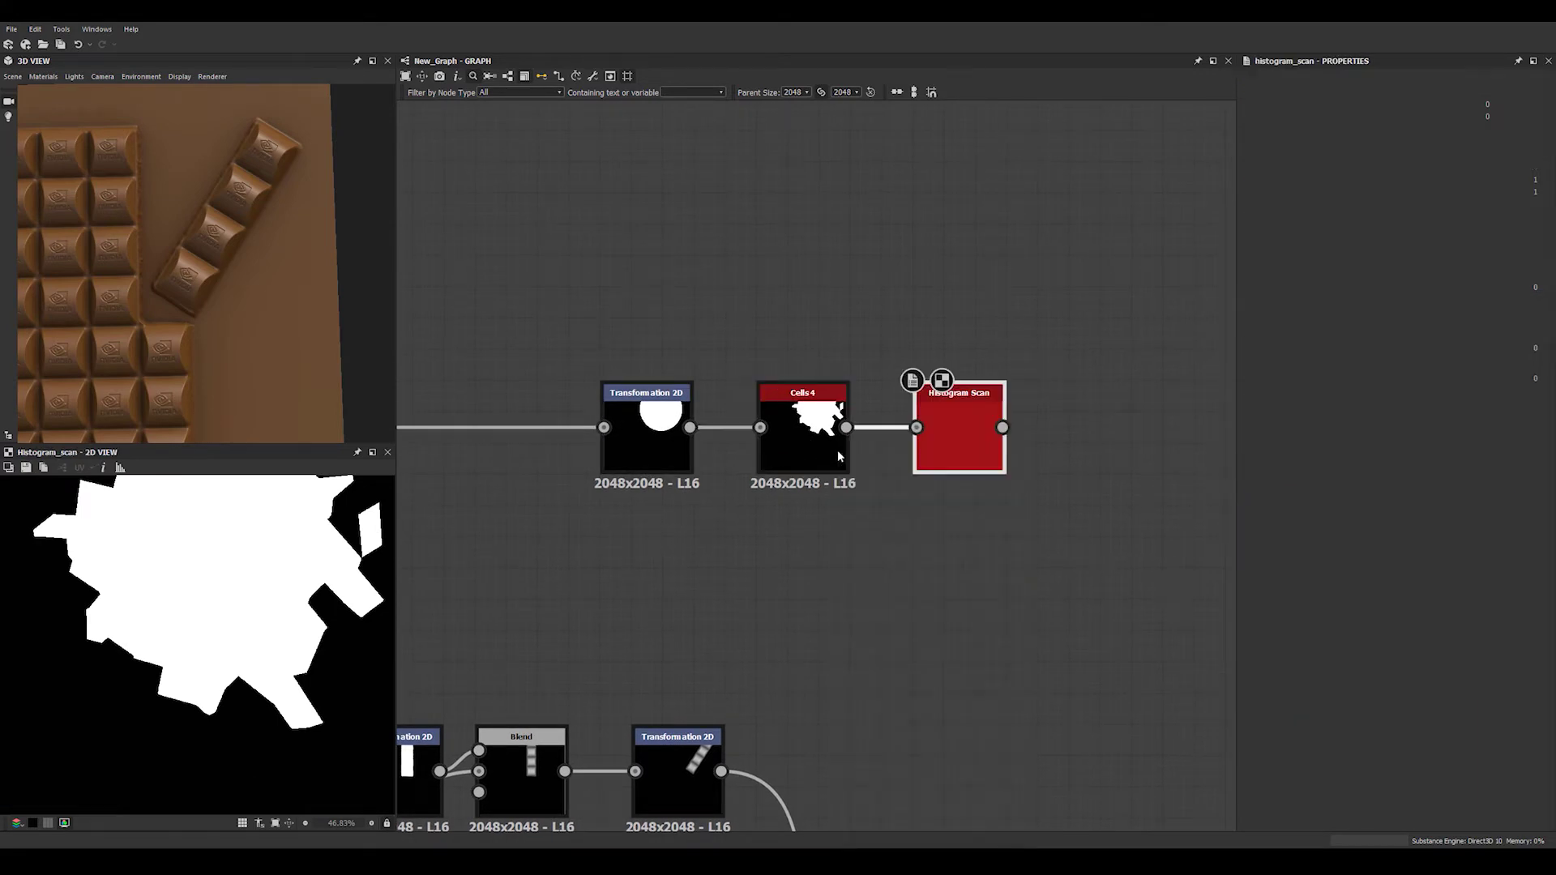
Set the Histogram Scan's Position and Contrast to 1 and move the node slightly closer to Cells 4
{"action": "left_click_drag", "start_coordinate": [1250, 347], "coordinate": [1498, 347]}
{"action": "left_click_drag", "start_coordinate": [1251, 378], "coordinate": [1498, 378]}
{"action": "scroll", "coordinate": [99, 607], "scroll_direction": "up", "scroll_amount": 5}
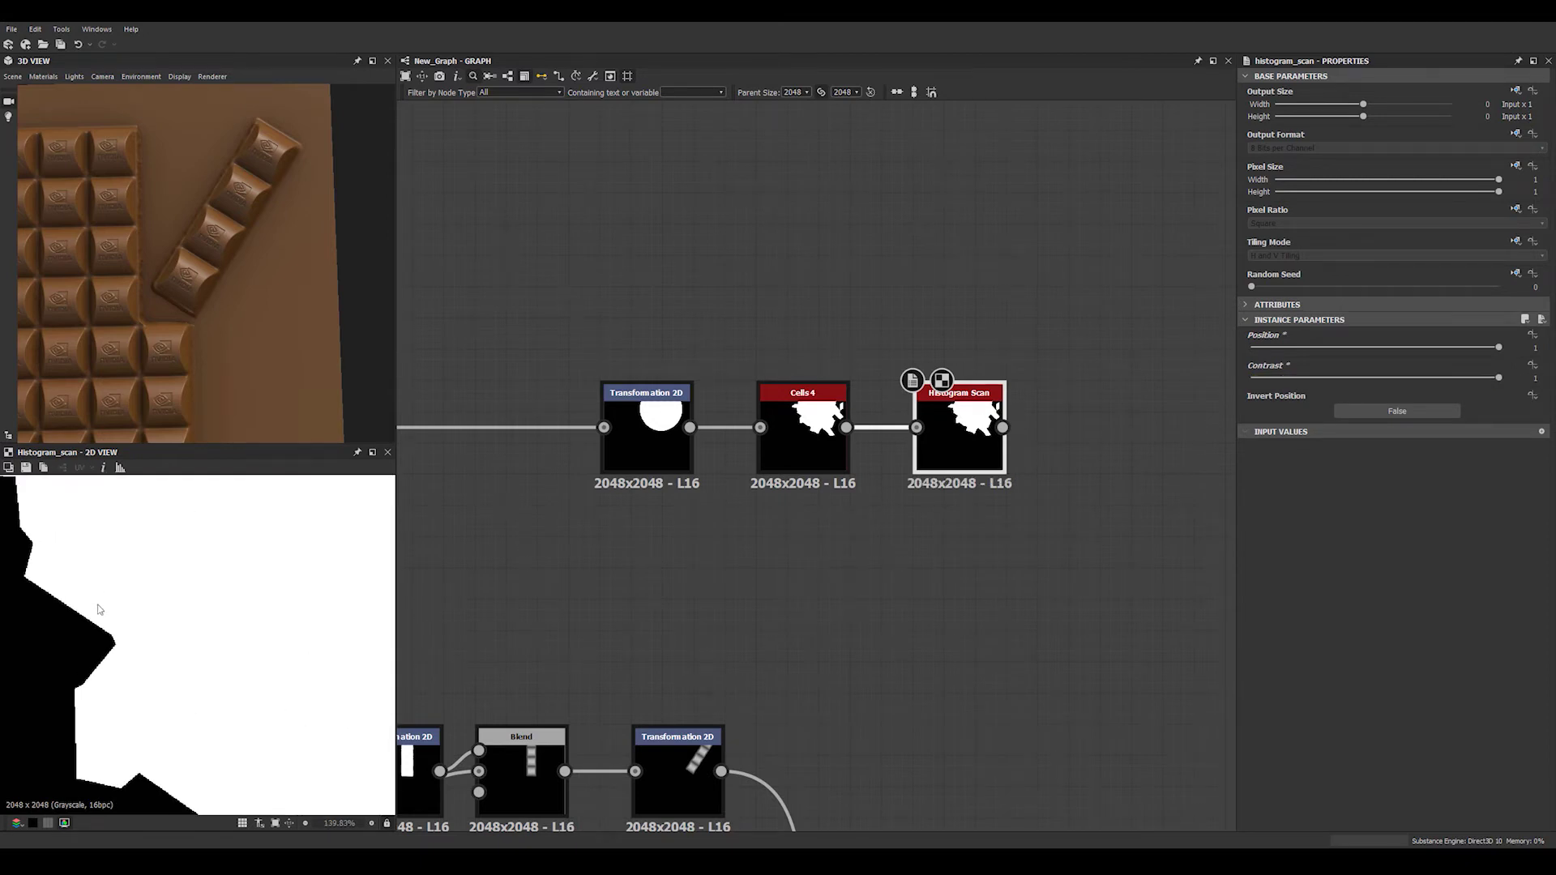
{"action": "middle_click_drag", "start_coordinate": [1063, 577], "coordinate": [879, 569]}
{"action": "left_click_drag", "start_coordinate": [756, 427], "coordinate": [737, 435]}
Try shifting the circle in the duplicated Transformation 2D to an offset of about X -0.2155, Y 0.2433
{"action": "middle_click_drag", "start_coordinate": [608, 481], "coordinate": [826, 489]}
{"action": "scroll", "coordinate": [828, 488], "scroll_direction": "down", "scroll_amount": 2}
{"action": "left_click", "coordinate": [722, 460]}
{"action": "scroll", "coordinate": [185, 614], "scroll_direction": "down", "scroll_amount": 5}
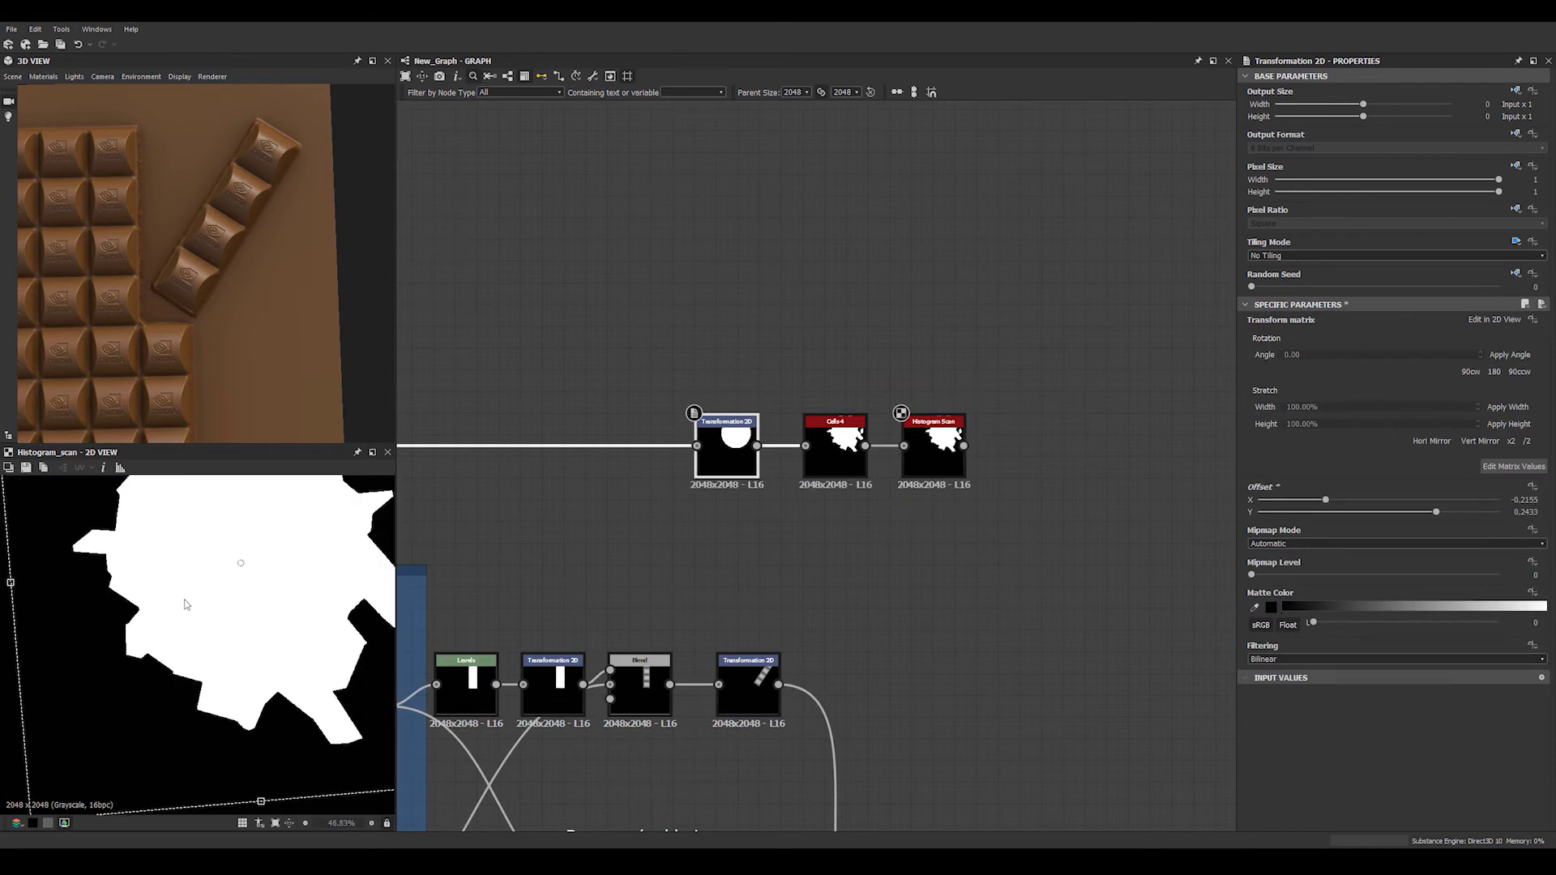
{"action": "mouse_move", "coordinate": [185, 613]}
{"action": "left_mouse_down"}
{"action": "mouse_move", "coordinate": [214, 604]}
{"action": "mouse_move", "coordinate": [192, 601]}
{"action": "left_mouse_up"}
Stretch the circle taller and slightly wider in the duplicated Transformation 2D, reaching an offset of about X -0.2324, Y 0.2529
{"action": "middle_click_drag", "start_coordinate": [935, 575], "coordinate": [726, 579]}
{"action": "scroll", "coordinate": [208, 581], "scroll_direction": "down", "scroll_amount": 4}
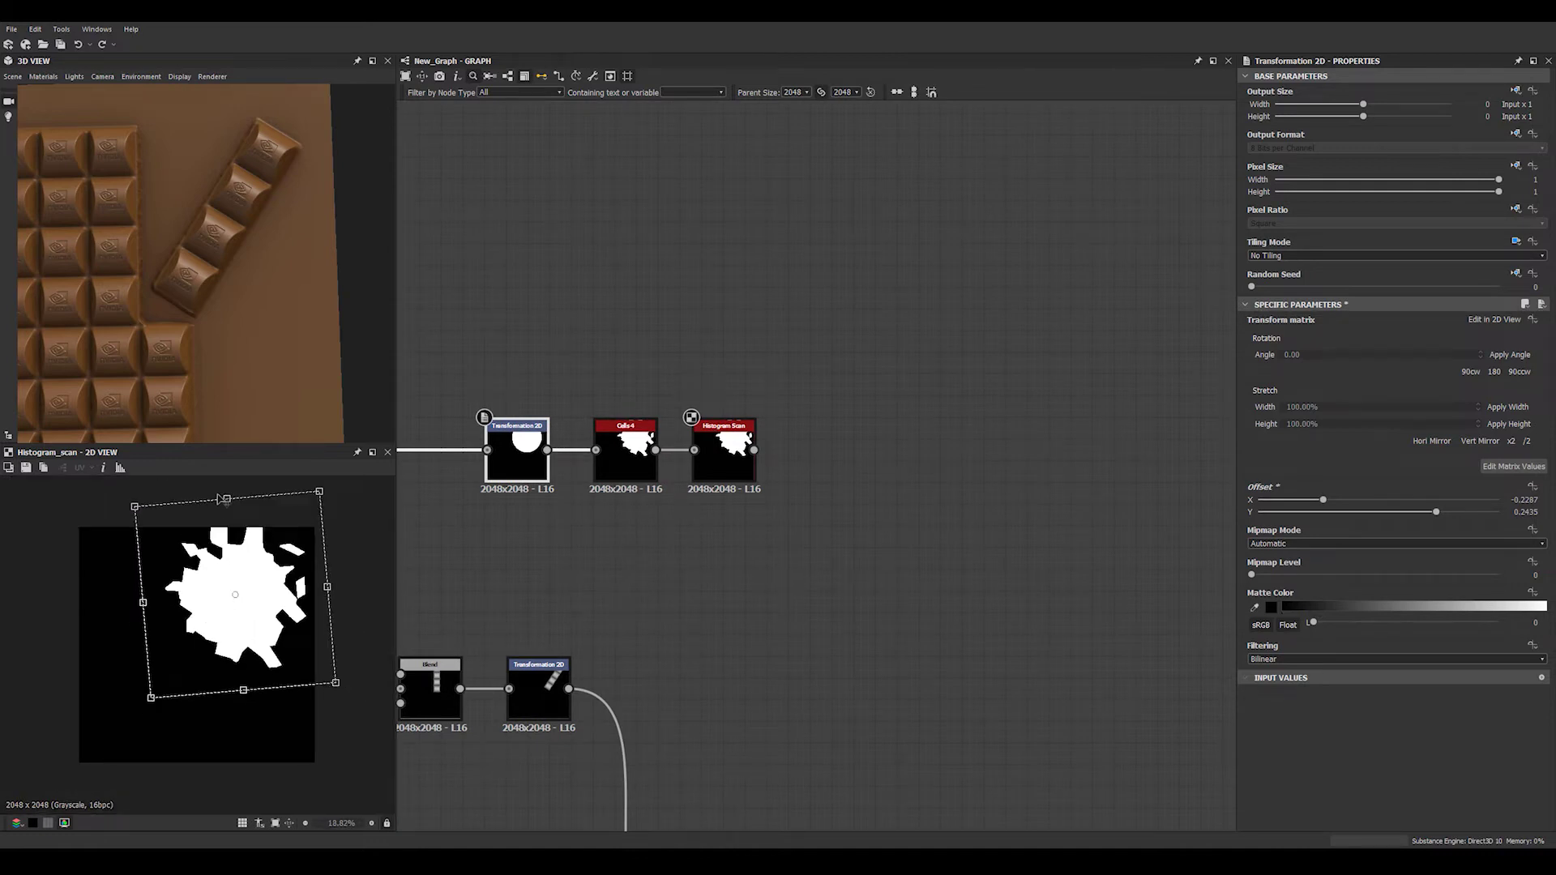
{"action": "left_click_drag", "start_coordinate": [229, 504], "coordinate": [226, 478]}
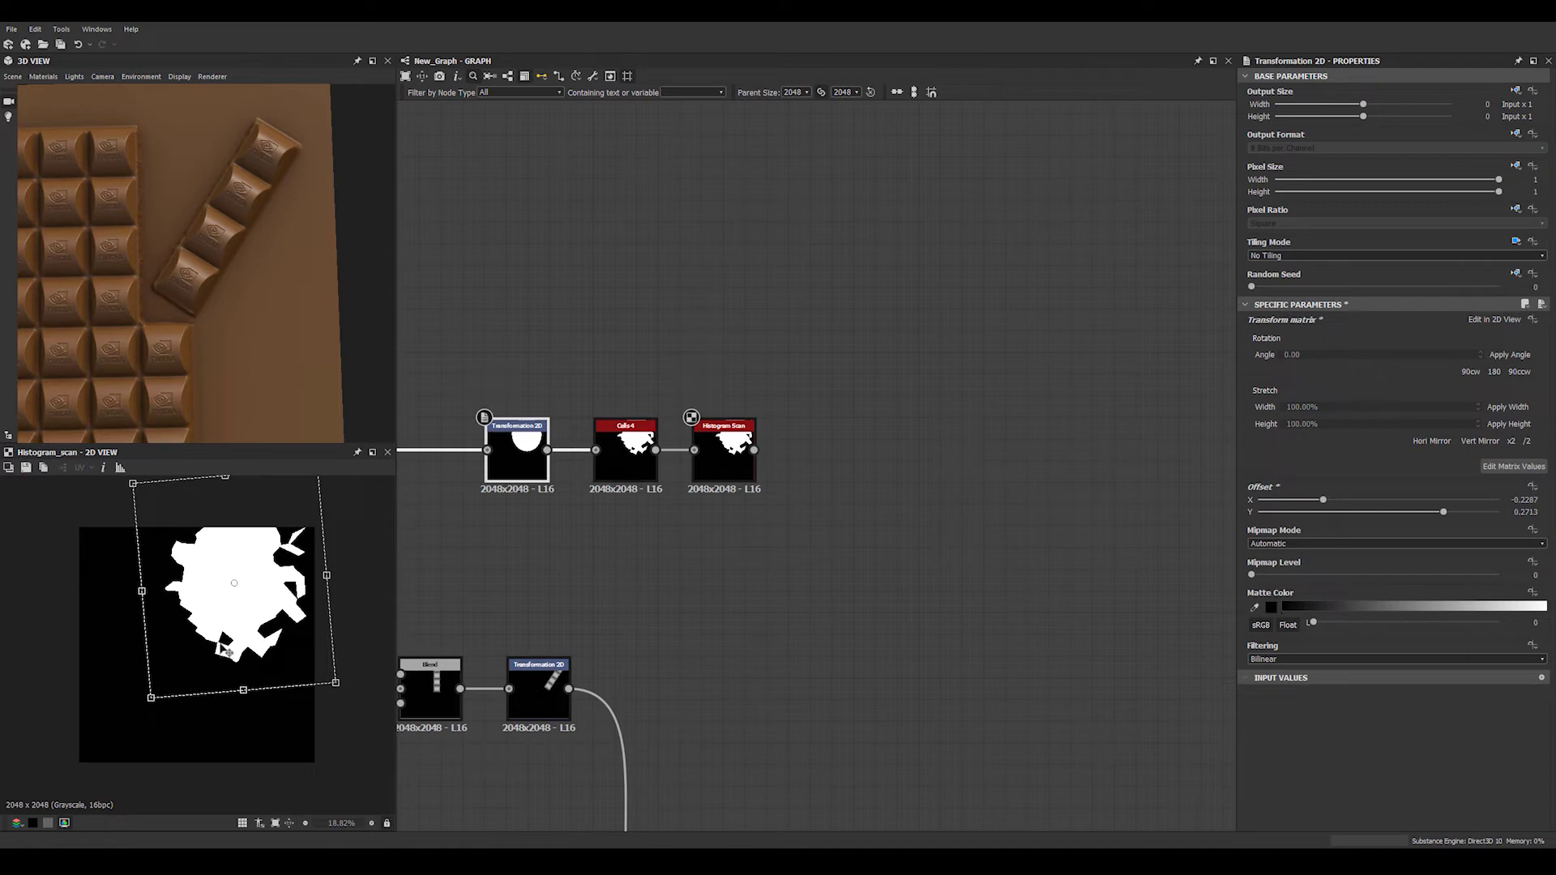
{"action": "left_click_drag", "start_coordinate": [243, 690], "coordinate": [243, 696]}
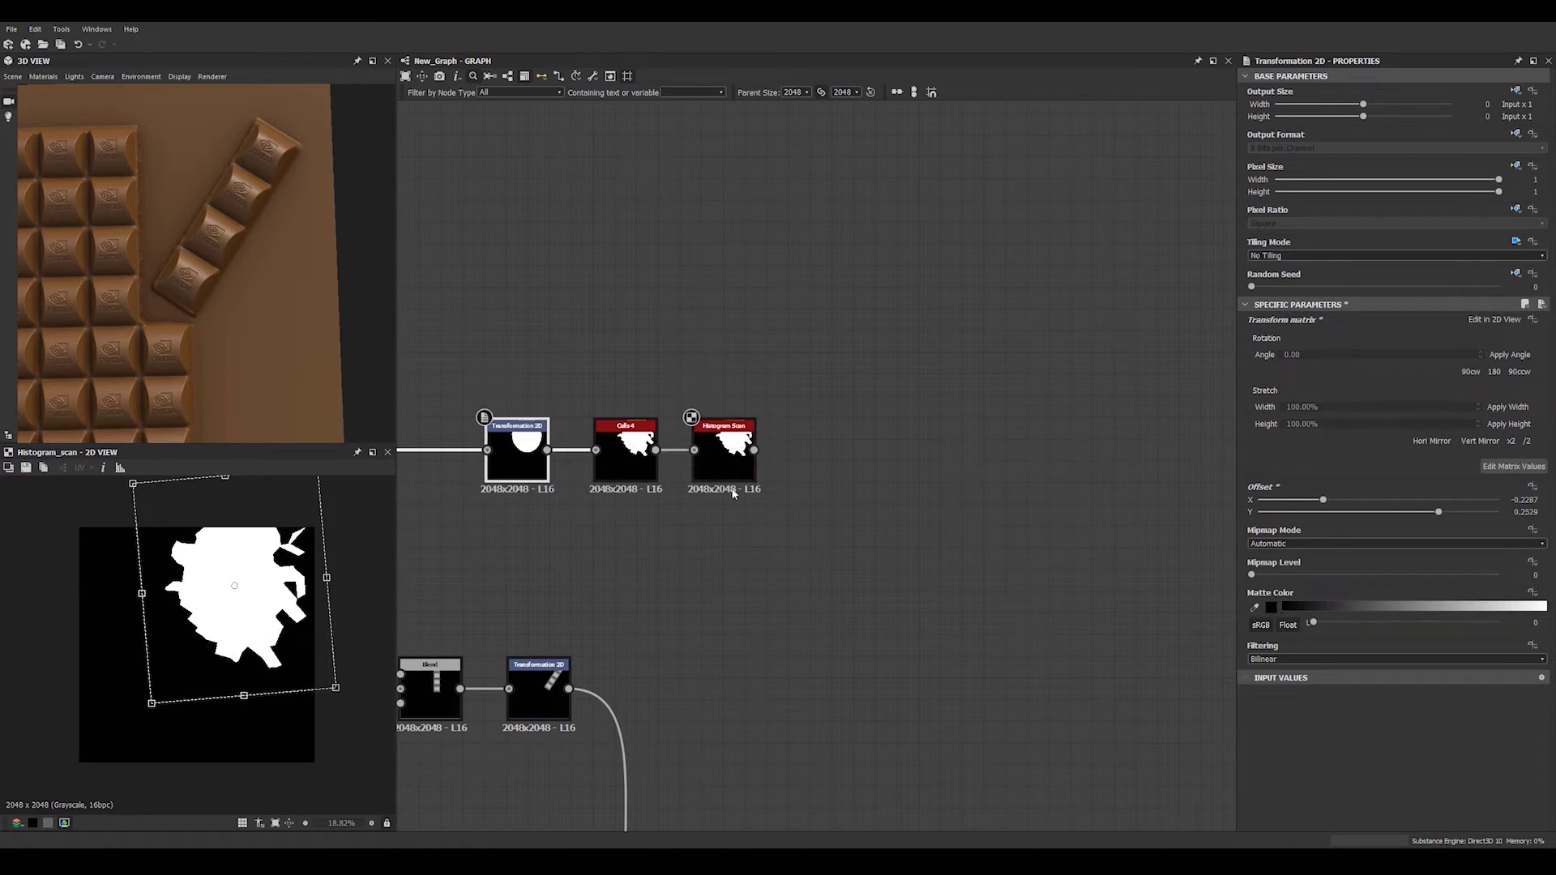
{"action": "mouse_move", "coordinate": [327, 577]}
{"action": "left_mouse_down"}
{"action": "mouse_move", "coordinate": [348, 578]}
{"action": "mouse_move", "coordinate": [329, 577]}
{"action": "left_mouse_up"}
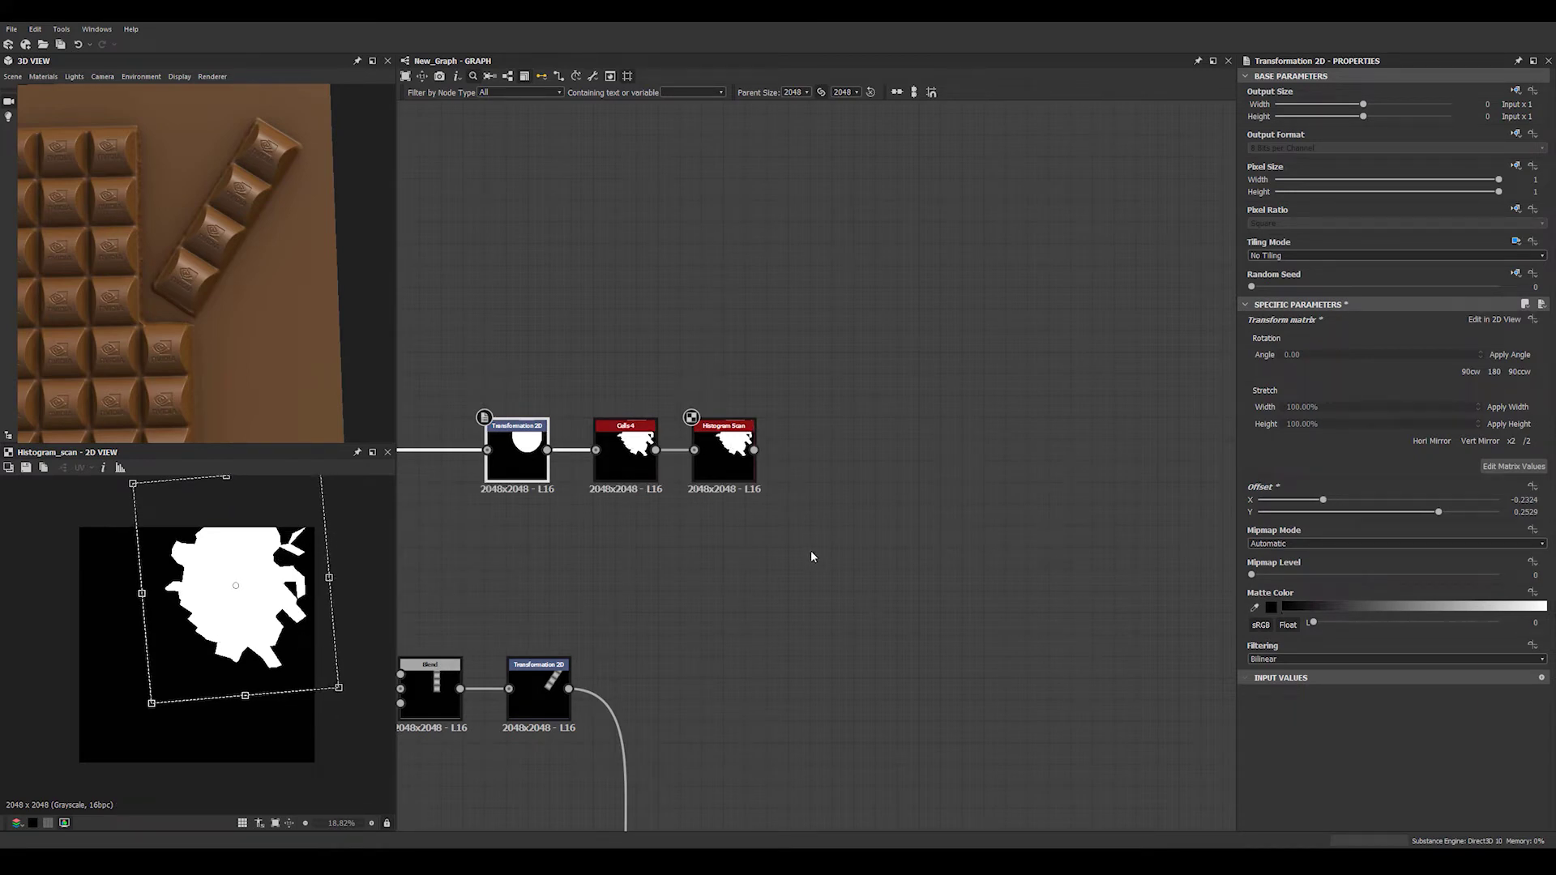
Add a Bevel node after the Histogram Scan node
{"action": "left_click", "coordinate": [708, 461]}
{"action": "key", "text": "space"}
{"action": "type", "text": "bev"}
{"action": "key", "text": "Return"}
{"action": "scroll", "coordinate": [828, 463], "scroll_direction": "up", "scroll_amount": 3}
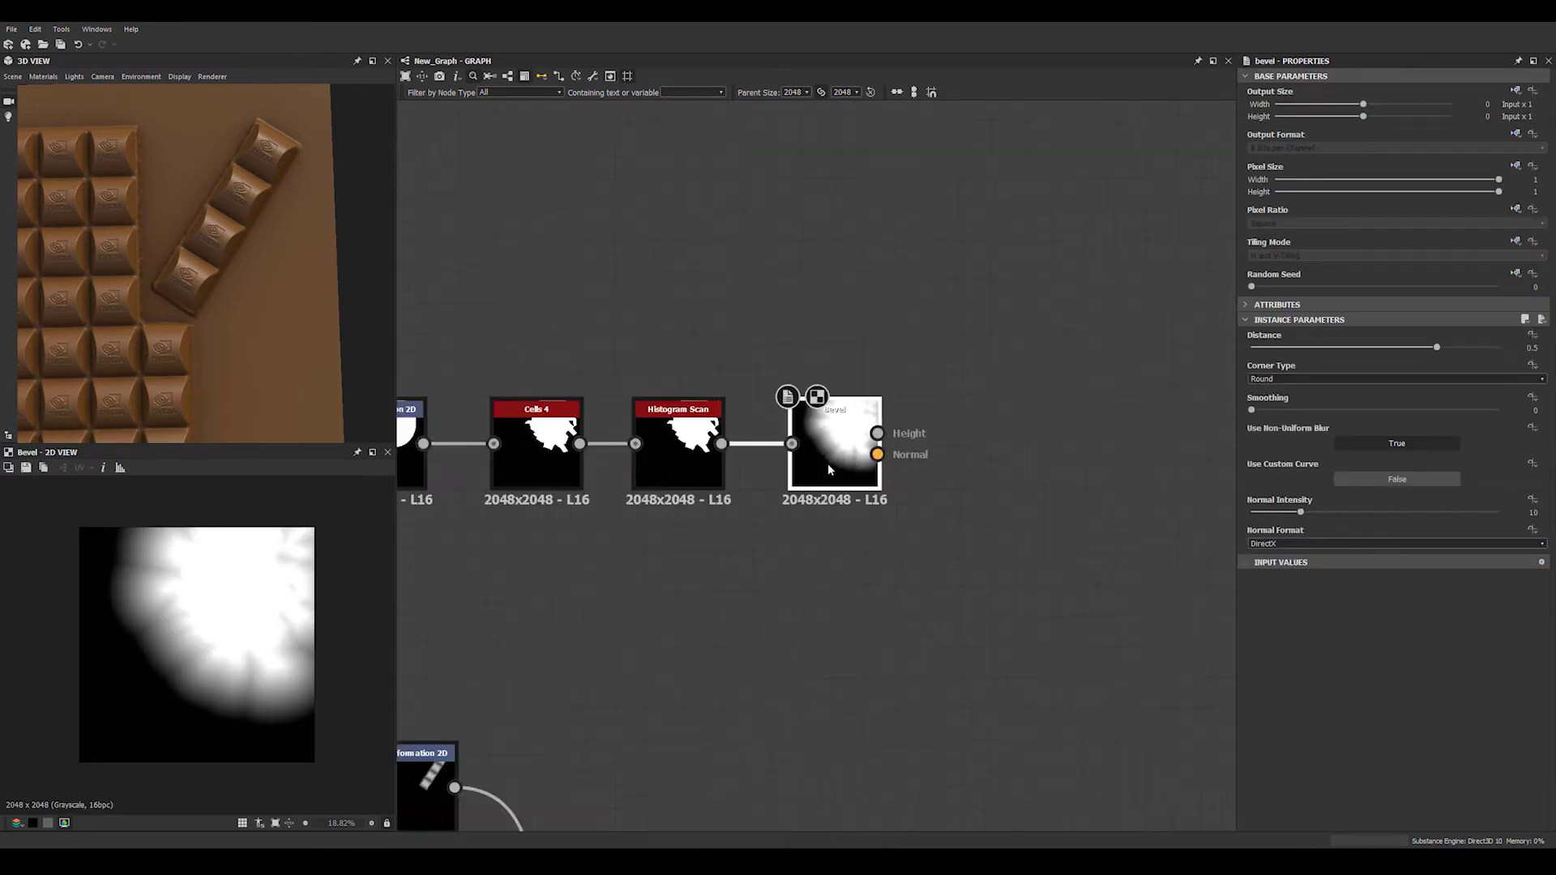
Set the Bevel node's Distance to 0.08 and its Smoothing to 0.35
{"action": "left_click_drag", "start_coordinate": [796, 470], "coordinate": [804, 464]}
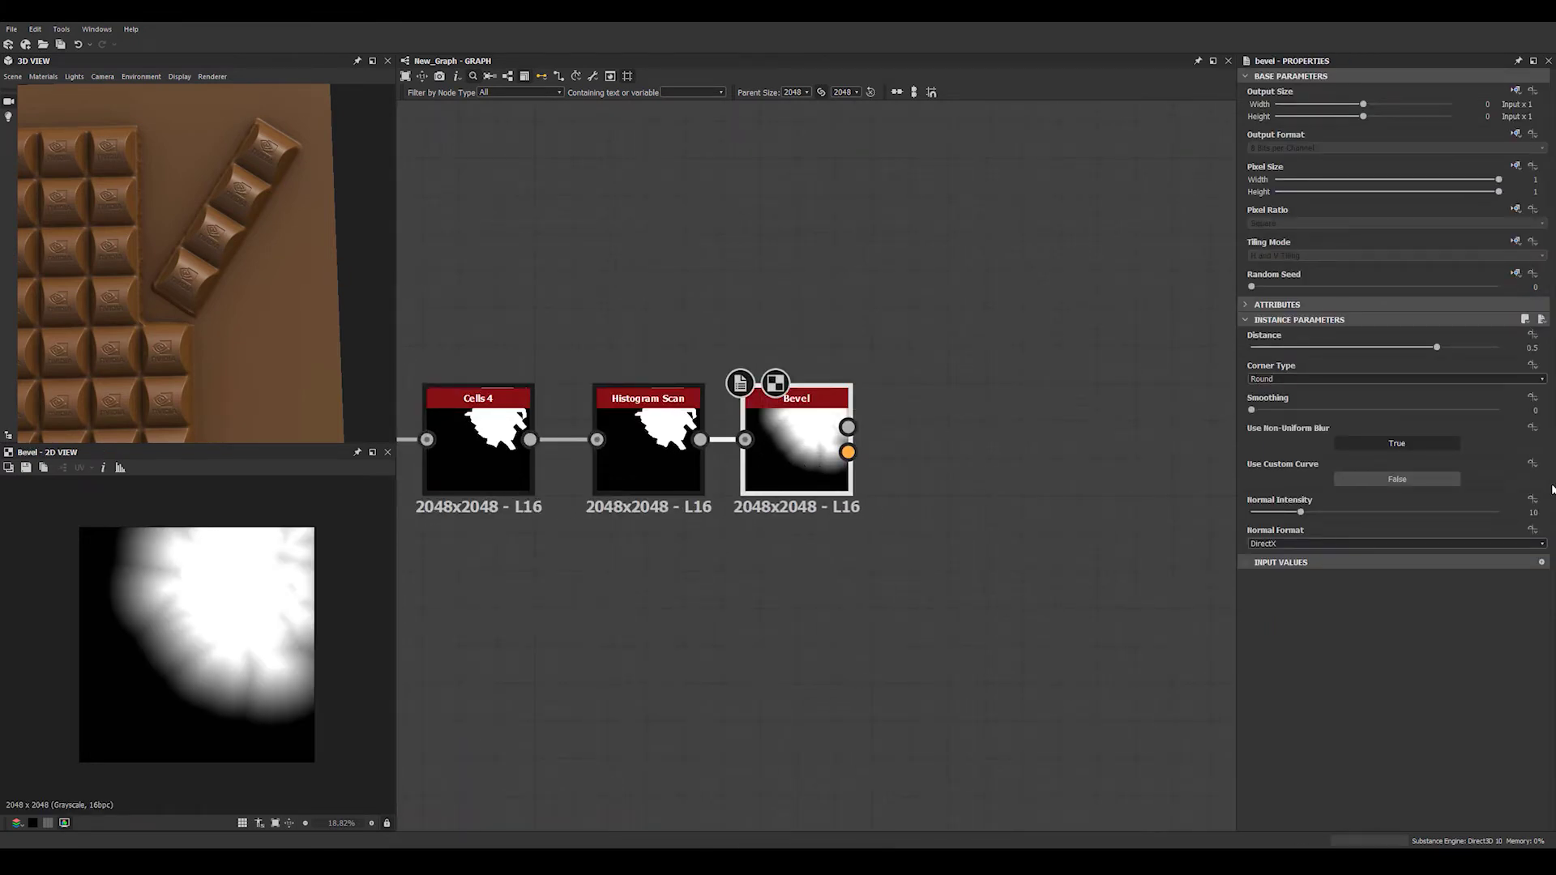
{"action": "type", "text": "0.8"}
{"action": "key", "text": "Return"}
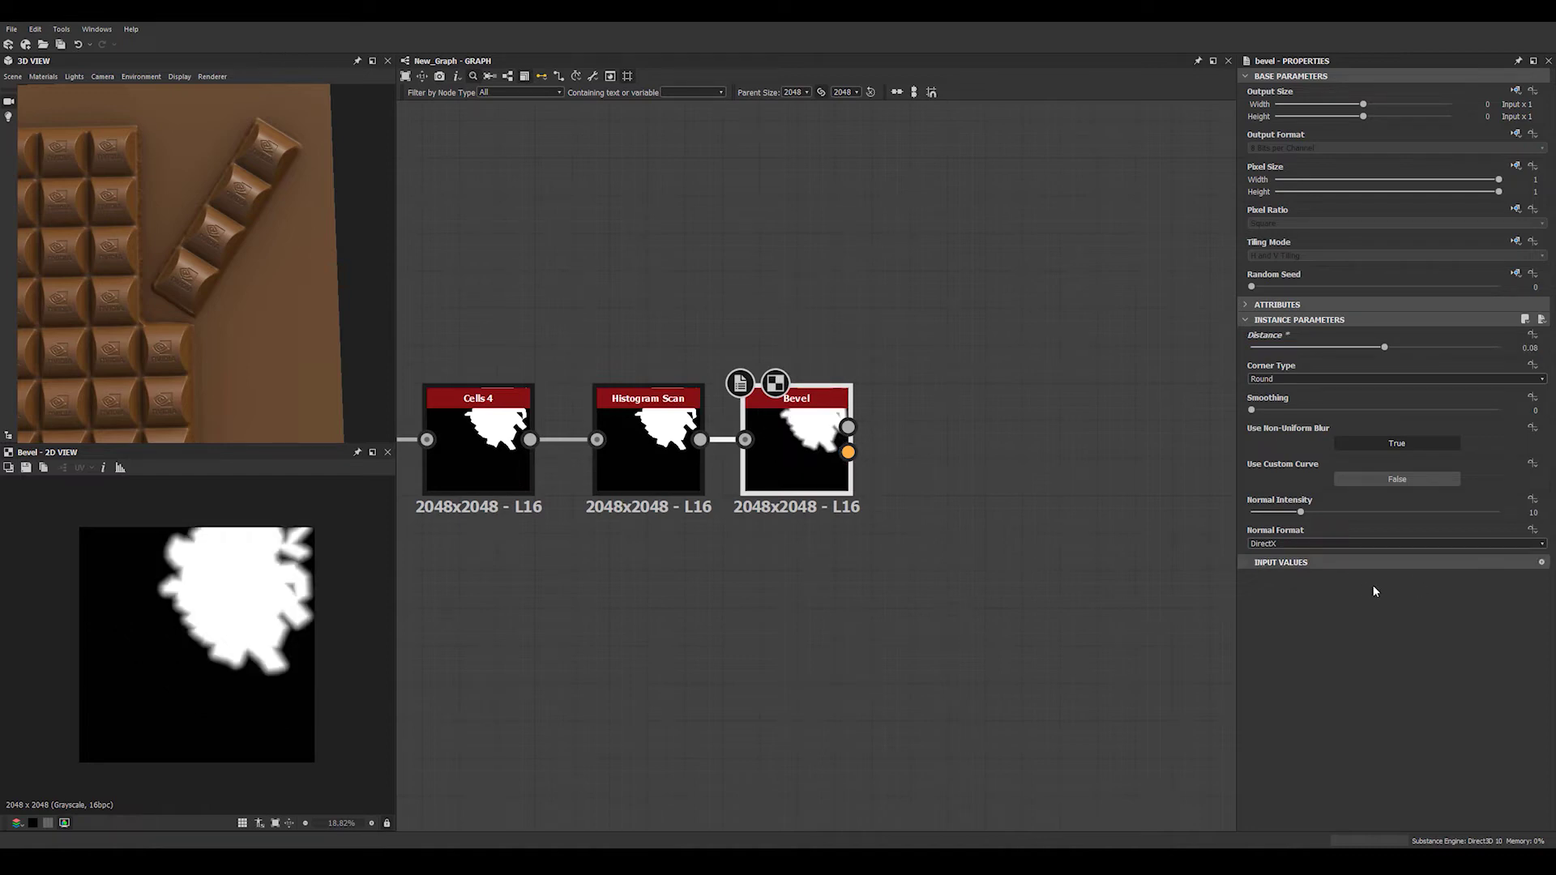
{"action": "left_click", "coordinate": [1534, 410]}
{"action": "type", "text": "0.35"}
{"action": "key", "text": "Return"}
Move the Blend node that adds the rotated strip out of the "Remove / add pieces" frame, further along the chain
{"action": "scroll", "coordinate": [952, 453], "scroll_direction": "down", "scroll_amount": 2}
{"action": "middle_click_drag", "start_coordinate": [932, 470], "coordinate": [882, 585]}
{"action": "scroll", "coordinate": [841, 363], "scroll_direction": "down", "scroll_amount": 2}
{"action": "scroll", "coordinate": [867, 632], "scroll_direction": "down", "scroll_amount": 2}
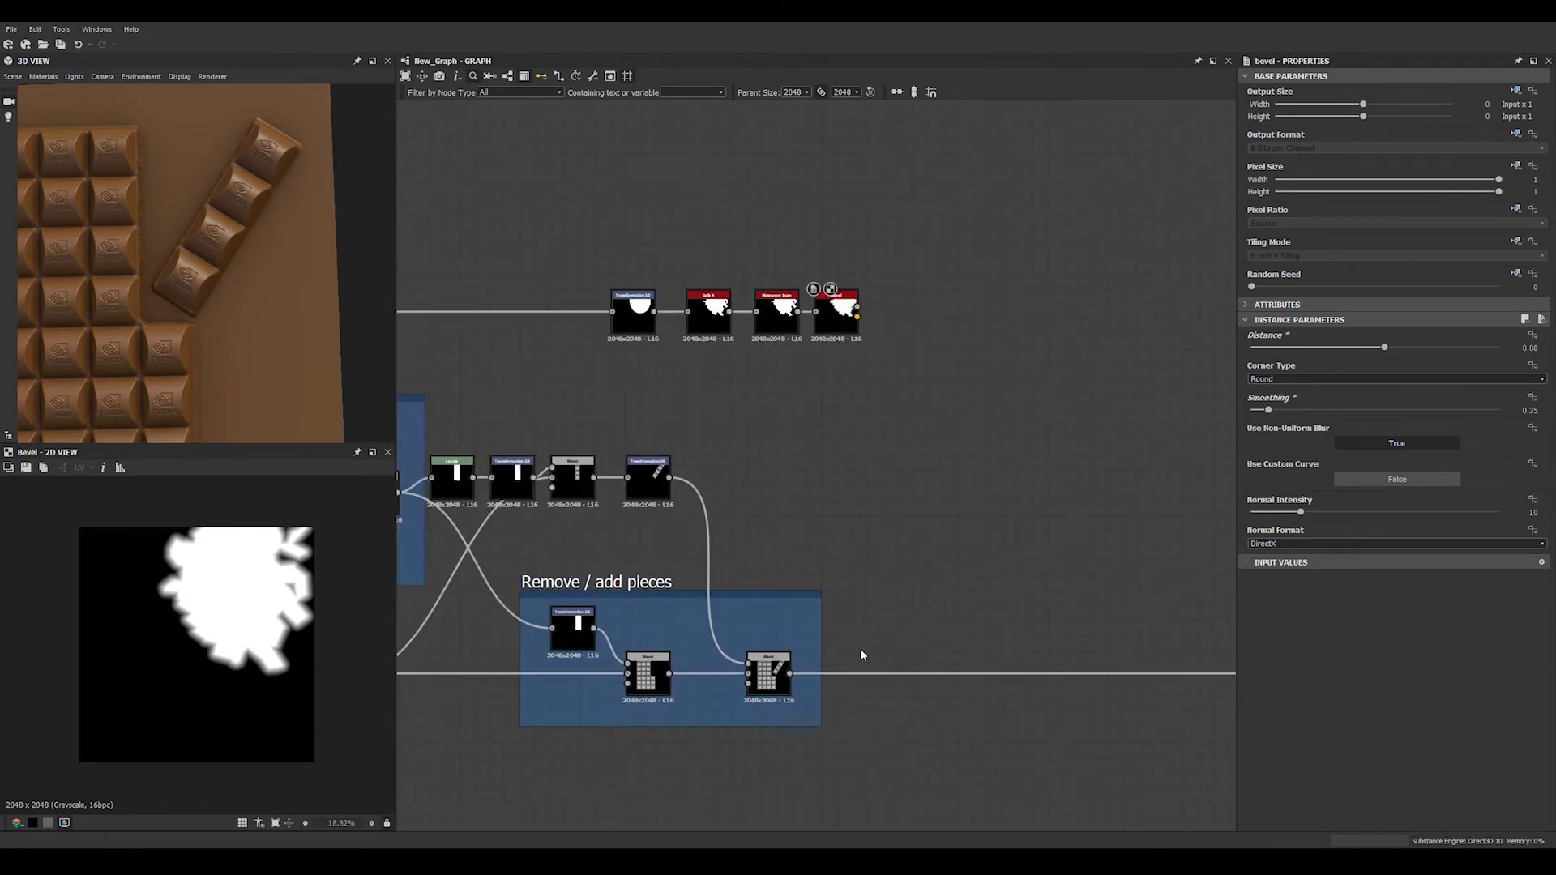
{"action": "scroll", "coordinate": [843, 673], "scroll_direction": "up", "scroll_amount": 1}
{"action": "left_click_drag", "start_coordinate": [758, 678], "coordinate": [995, 677]}
{"action": "left_click", "coordinate": [610, 444]}
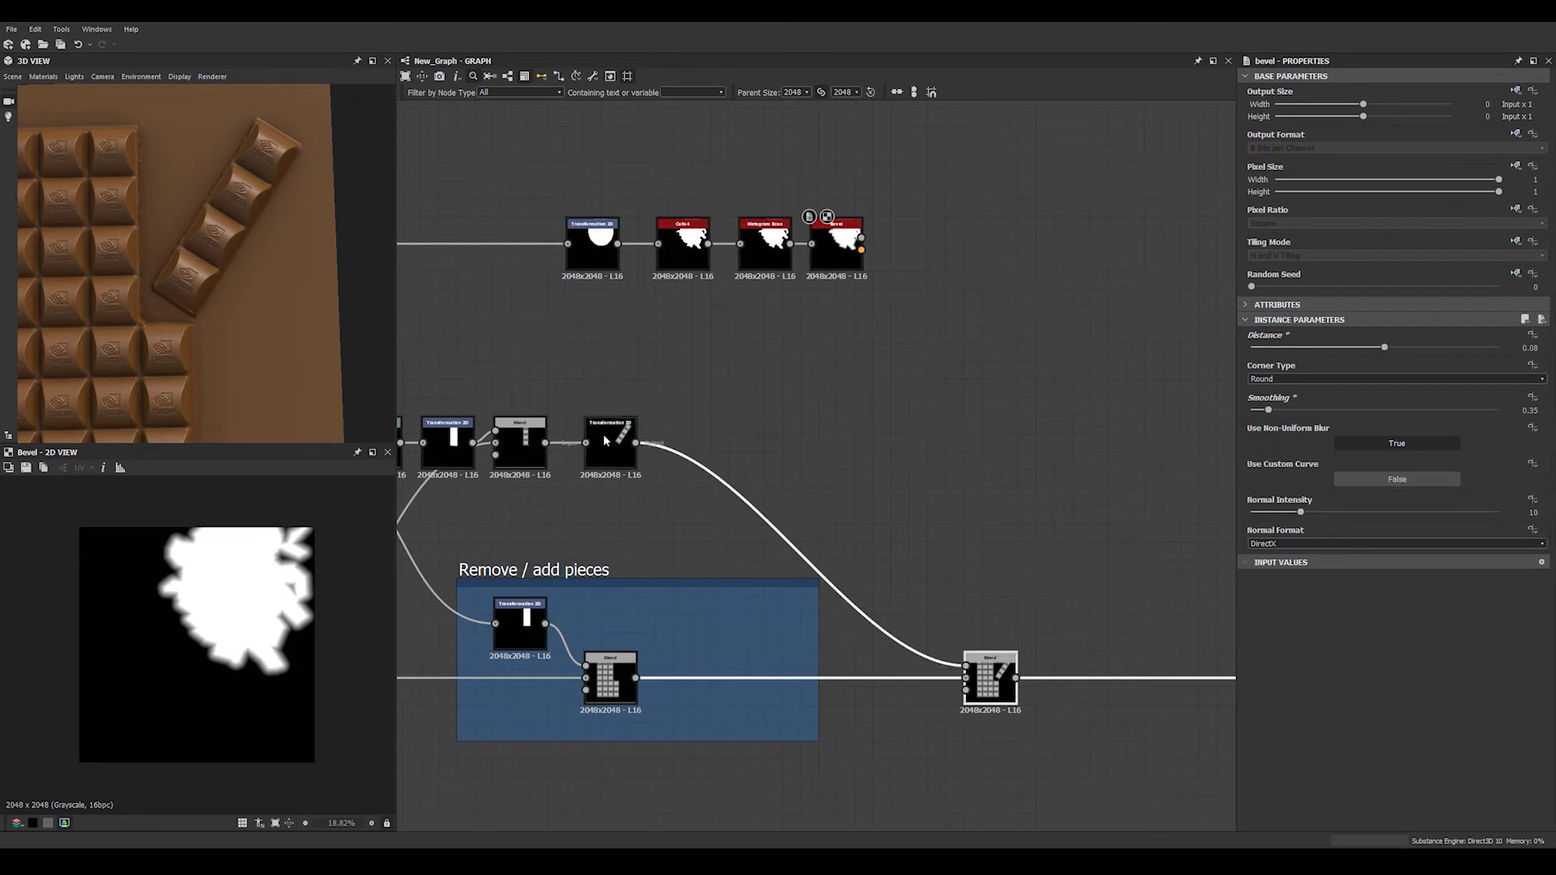
Retitle the "Remove / add pieces" frame as "Remove" and narrow it to fit its two remaining nodes
{"action": "left_click", "coordinate": [533, 567]}
{"action": "left_click_drag", "start_coordinate": [1276, 137], "coordinate": [1322, 138]}
{"action": "key", "text": "BackSpace"}
{"action": "key", "text": "Return"}
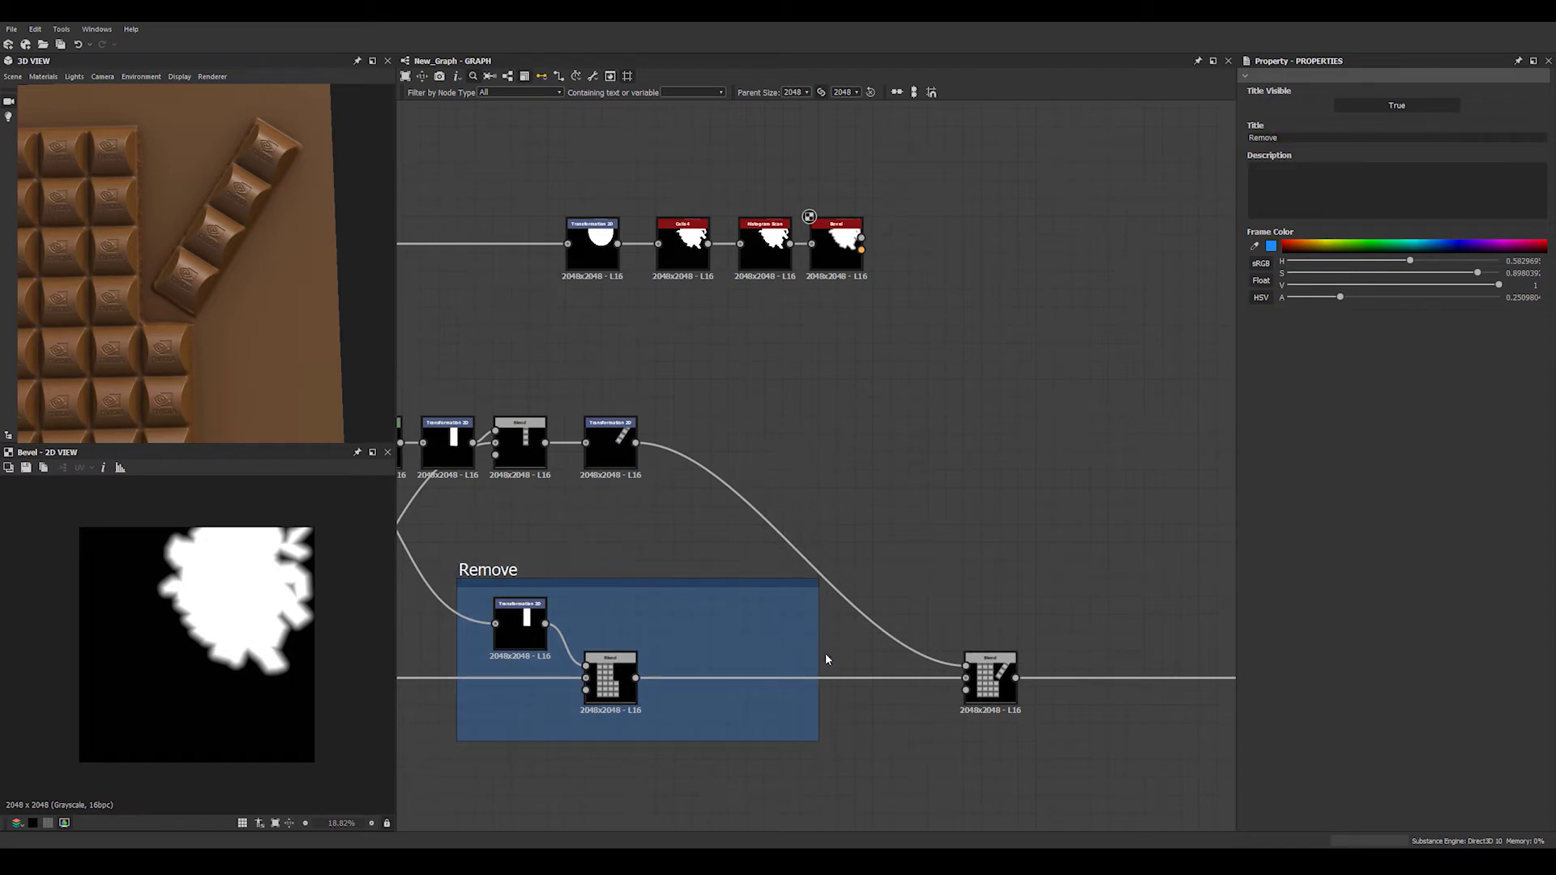
{"action": "left_click_drag", "start_coordinate": [817, 646], "coordinate": [669, 646]}
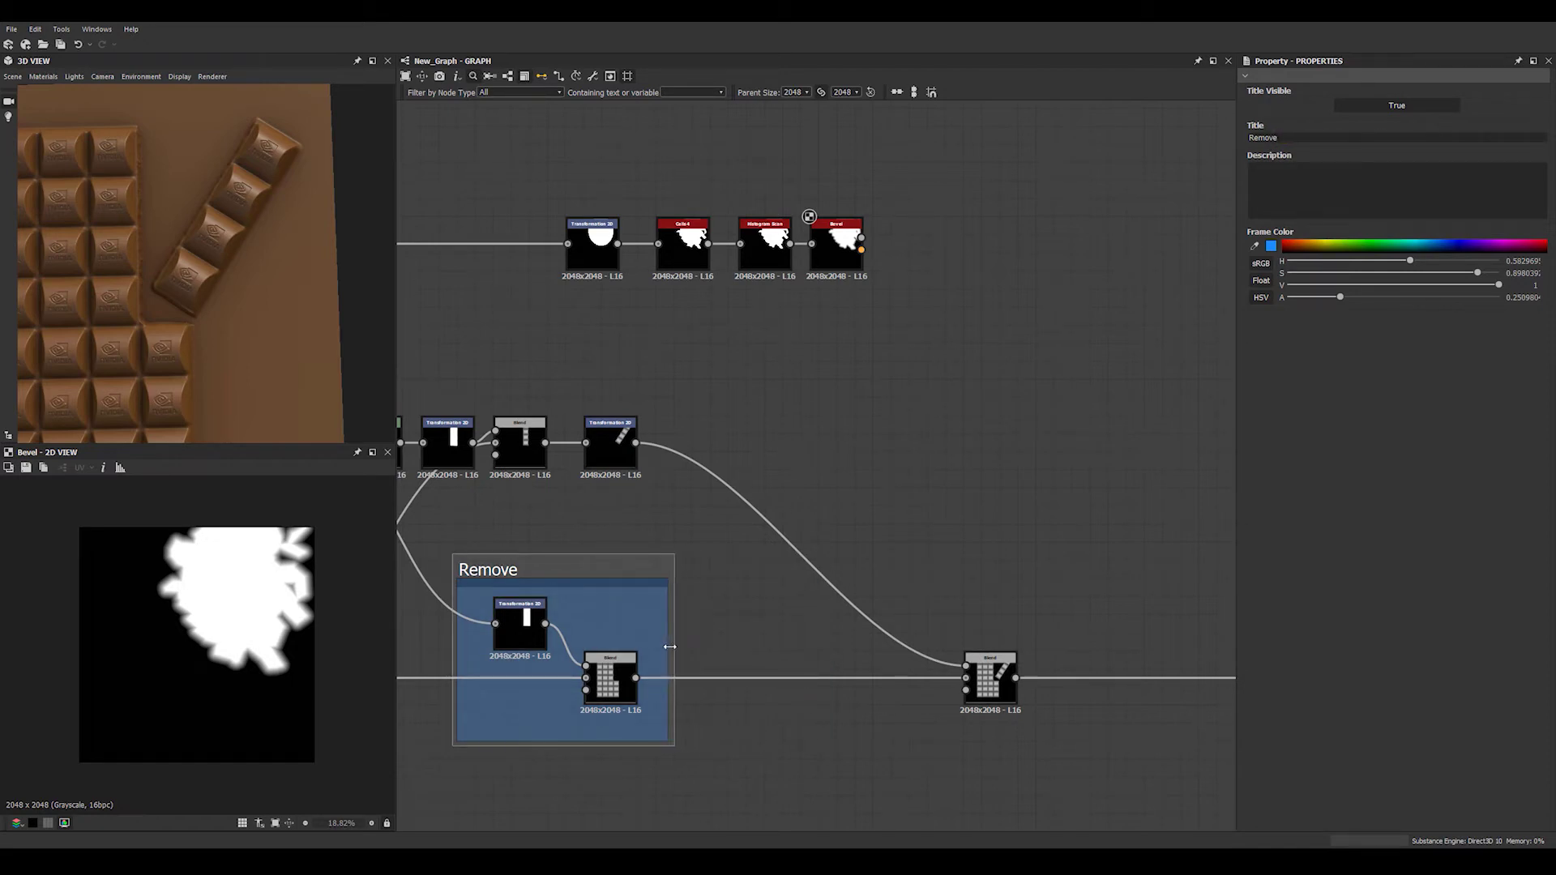
Insert a Blend node between the rotated strip's Transformation 2D and the final Blend, placed level with the Transformation 2D
{"action": "left_click", "coordinate": [993, 685]}
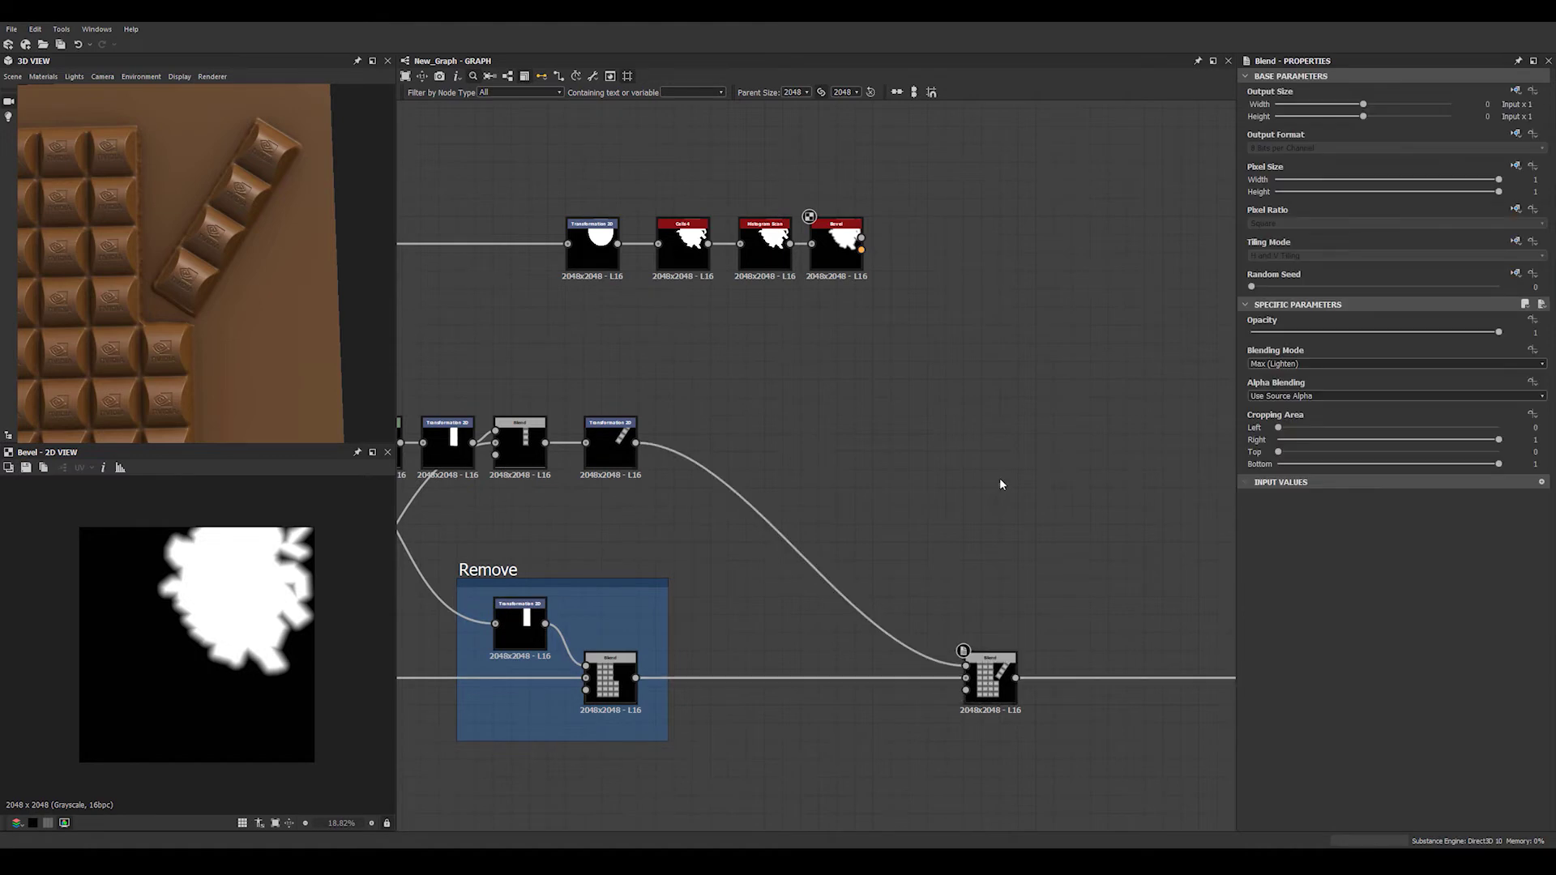
{"action": "middle_click_drag", "start_coordinate": [772, 561], "coordinate": [755, 566]}
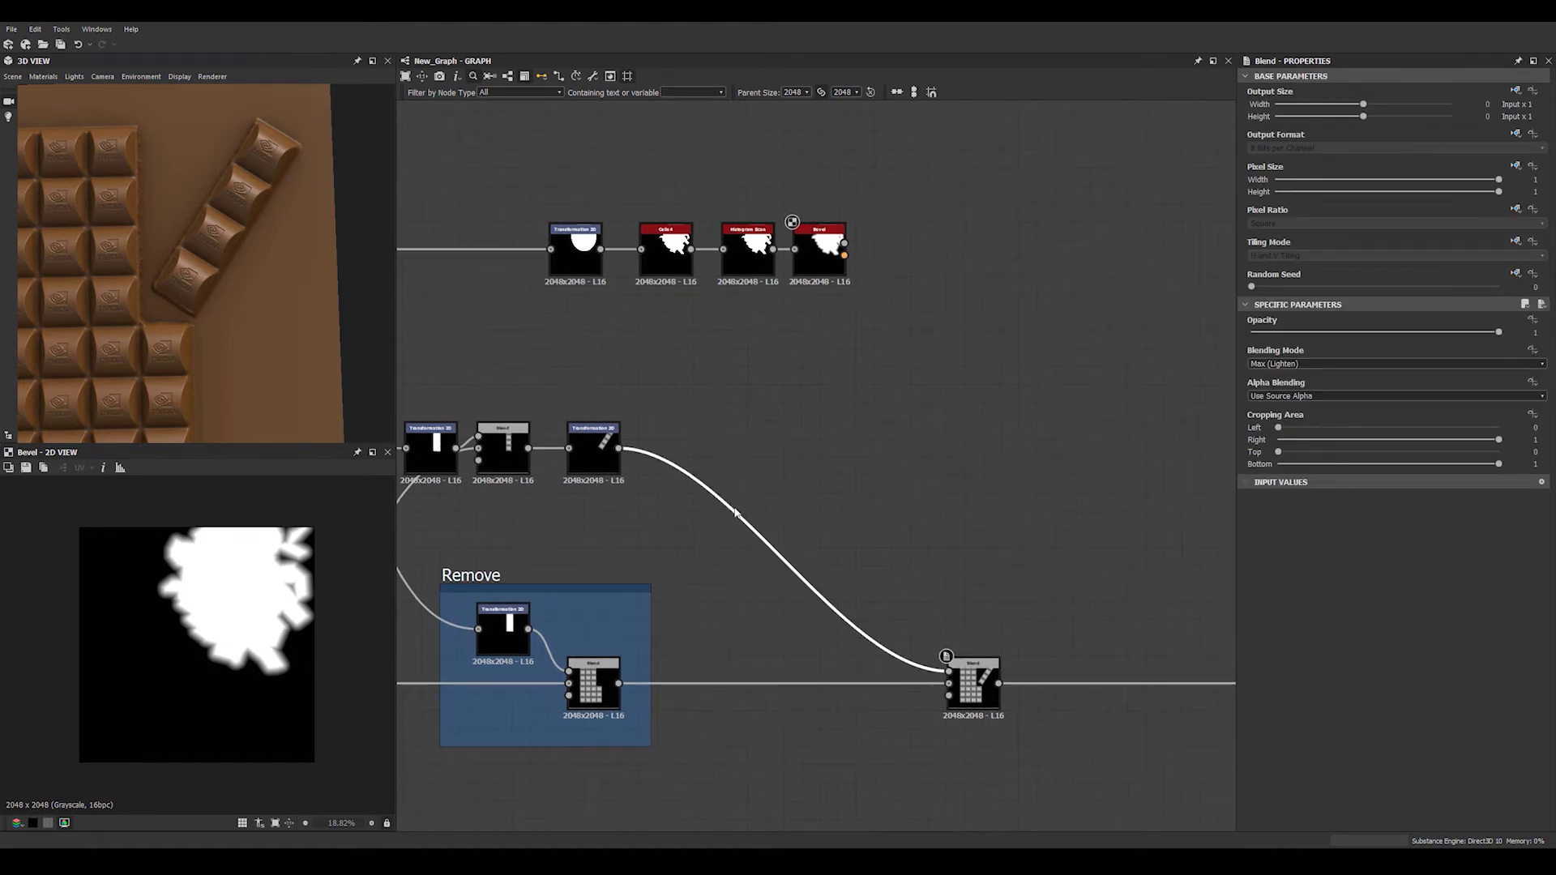
{"action": "key", "text": "space"}
{"action": "type", "text": "blend"}
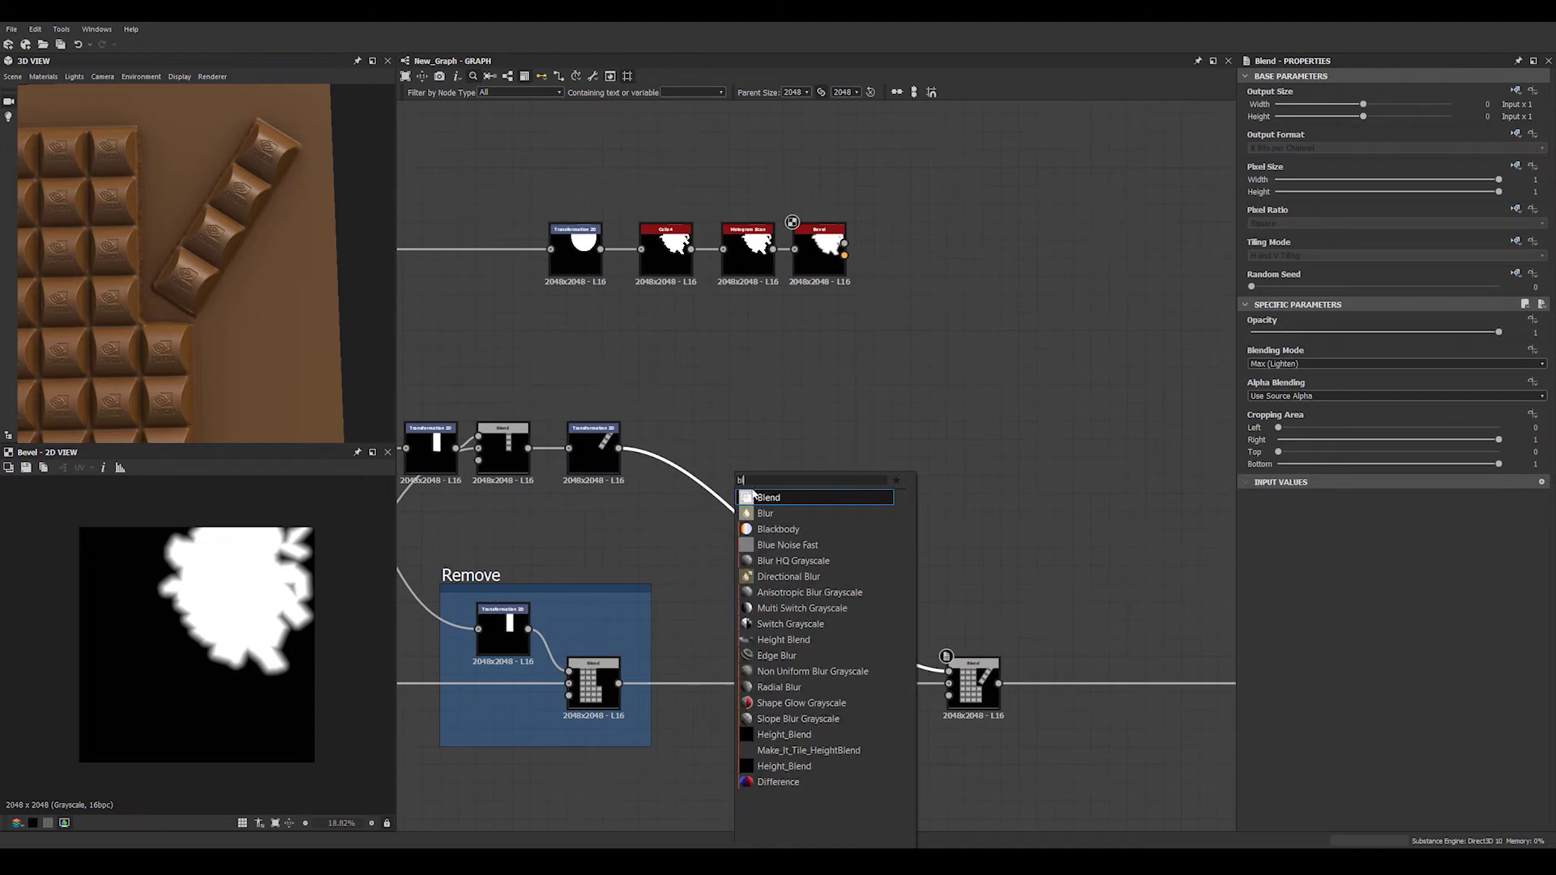
{"action": "left_click", "coordinate": [762, 499]}
{"action": "left_click_drag", "start_coordinate": [791, 563], "coordinate": [803, 429]}
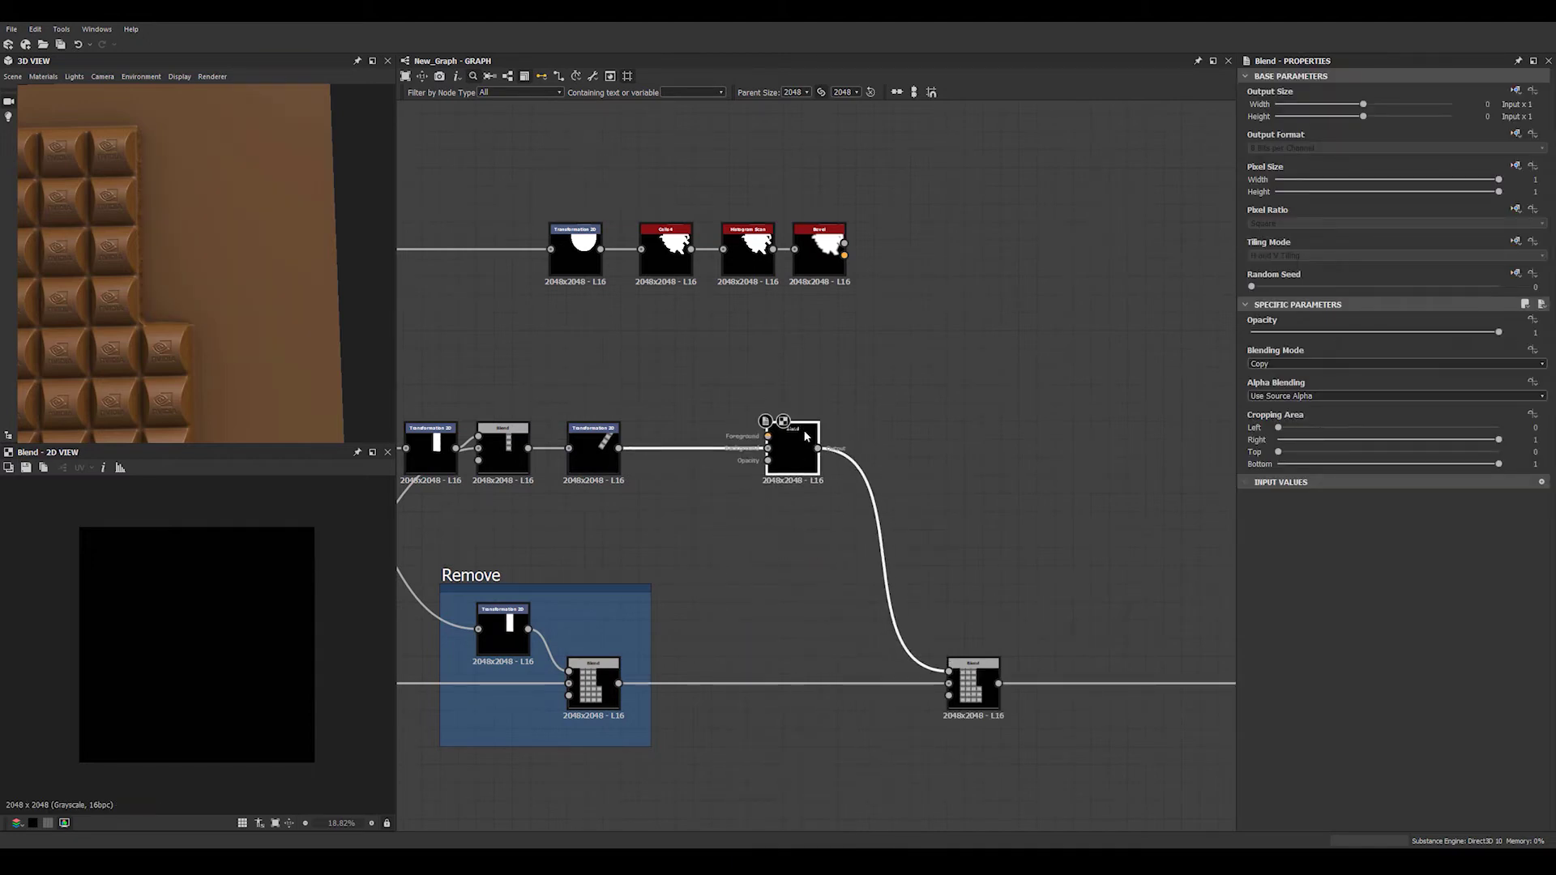
Connect the Bevel's Height output to the new Blend's Foreground and set its blending mode to Subtract
{"action": "scroll", "coordinate": [870, 265], "scroll_direction": "up", "scroll_amount": 3}
{"action": "left_click_drag", "start_coordinate": [823, 227], "coordinate": [769, 551]}
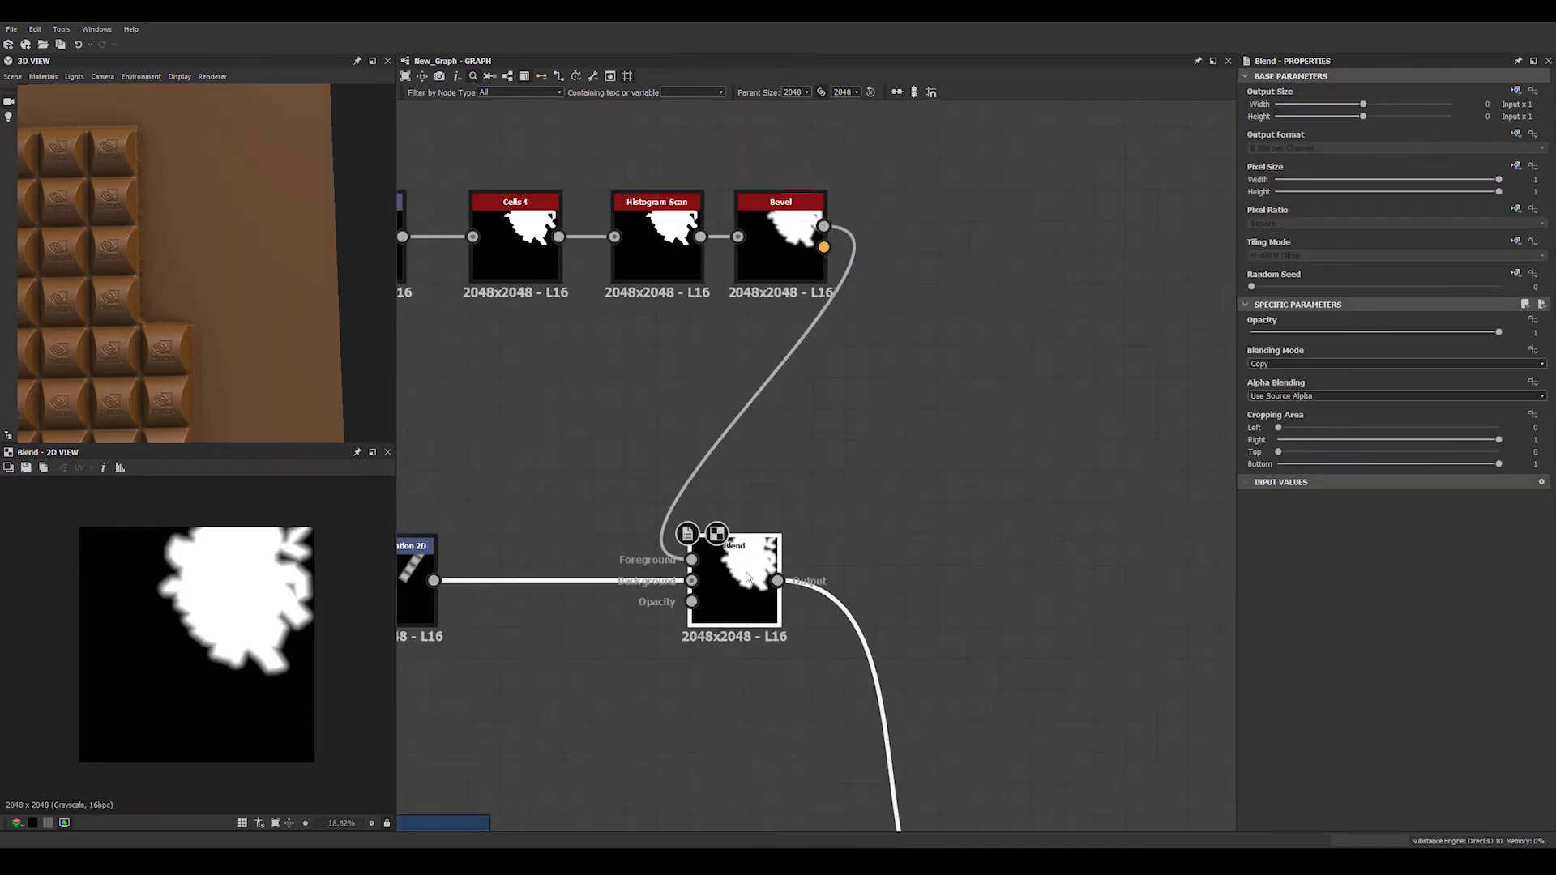
{"action": "left_click", "coordinate": [1267, 364]}
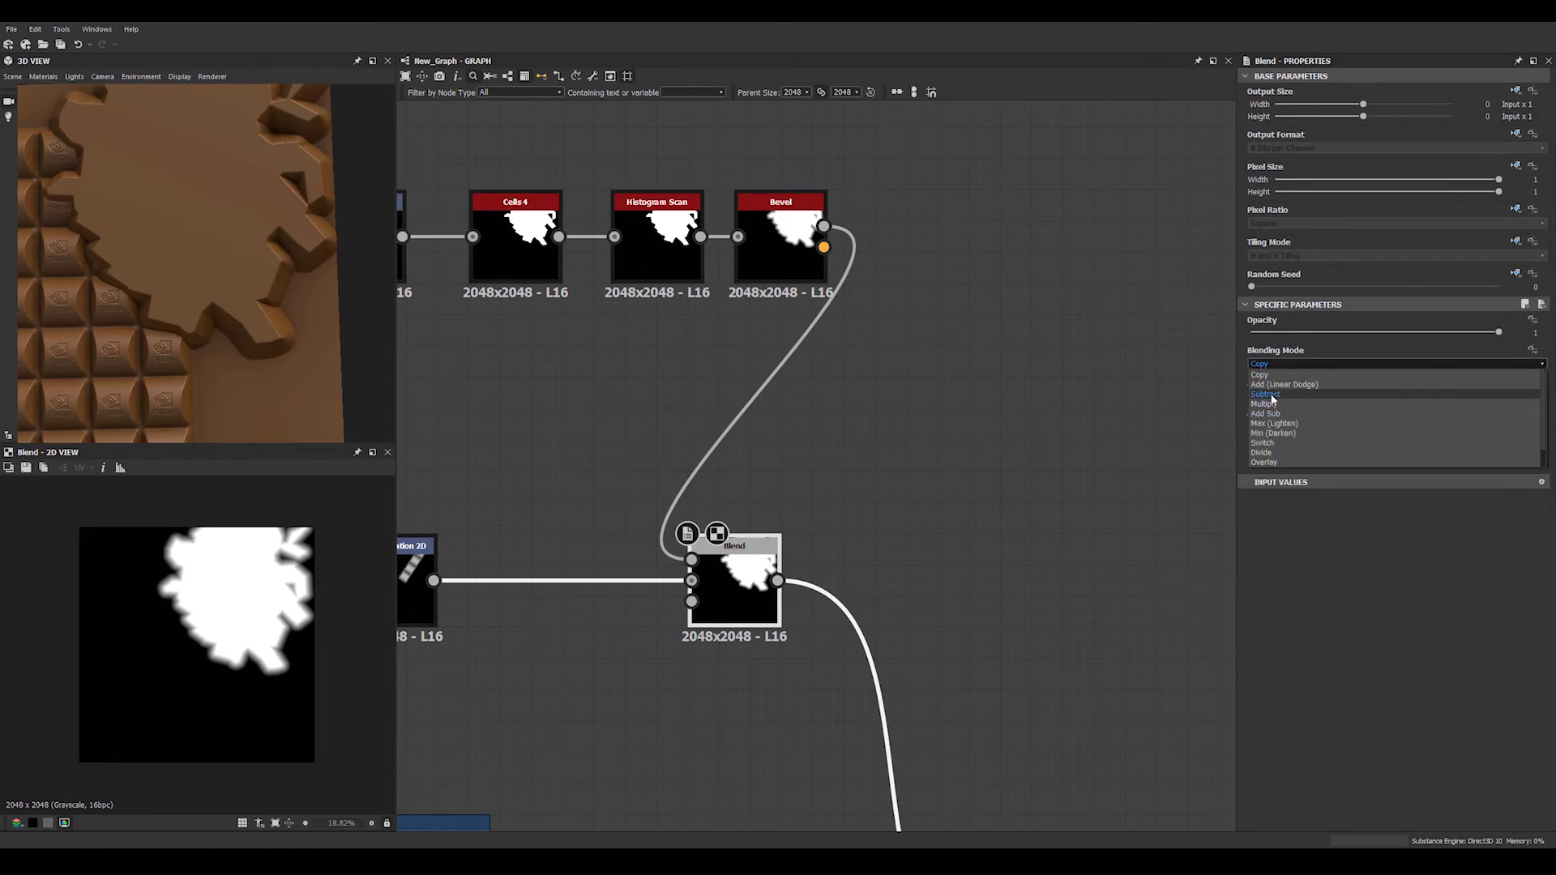
{"action": "left_click", "coordinate": [1267, 394]}
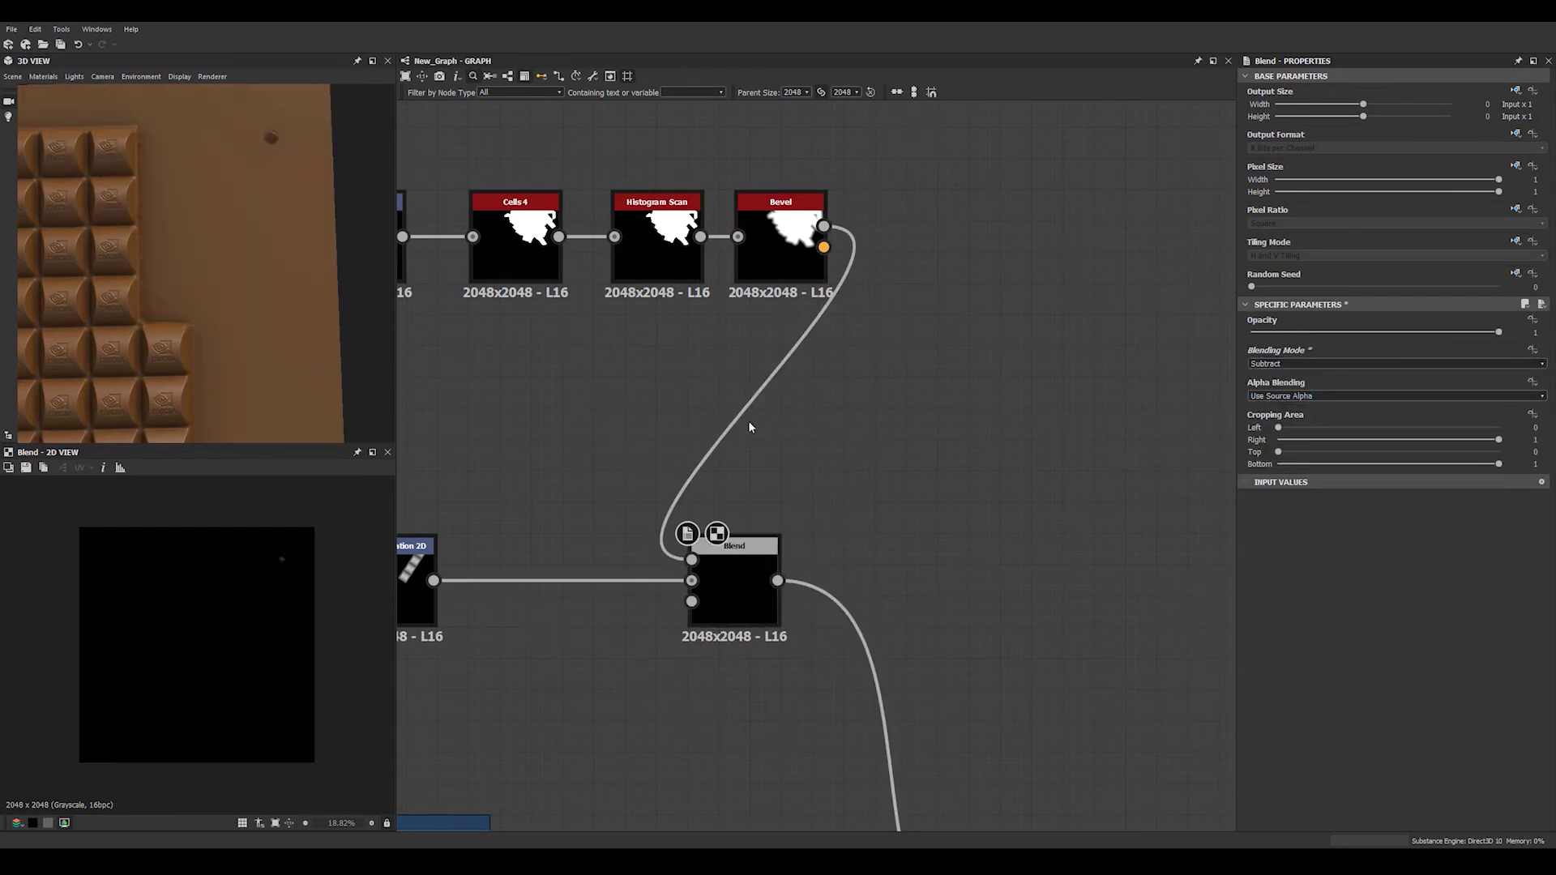
Insert a Transformation 2D node between the Bevel and the subtracting Blend, with the Blend's result shown in the 2D view
{"action": "key", "text": "space"}
{"action": "type", "text": "transf"}
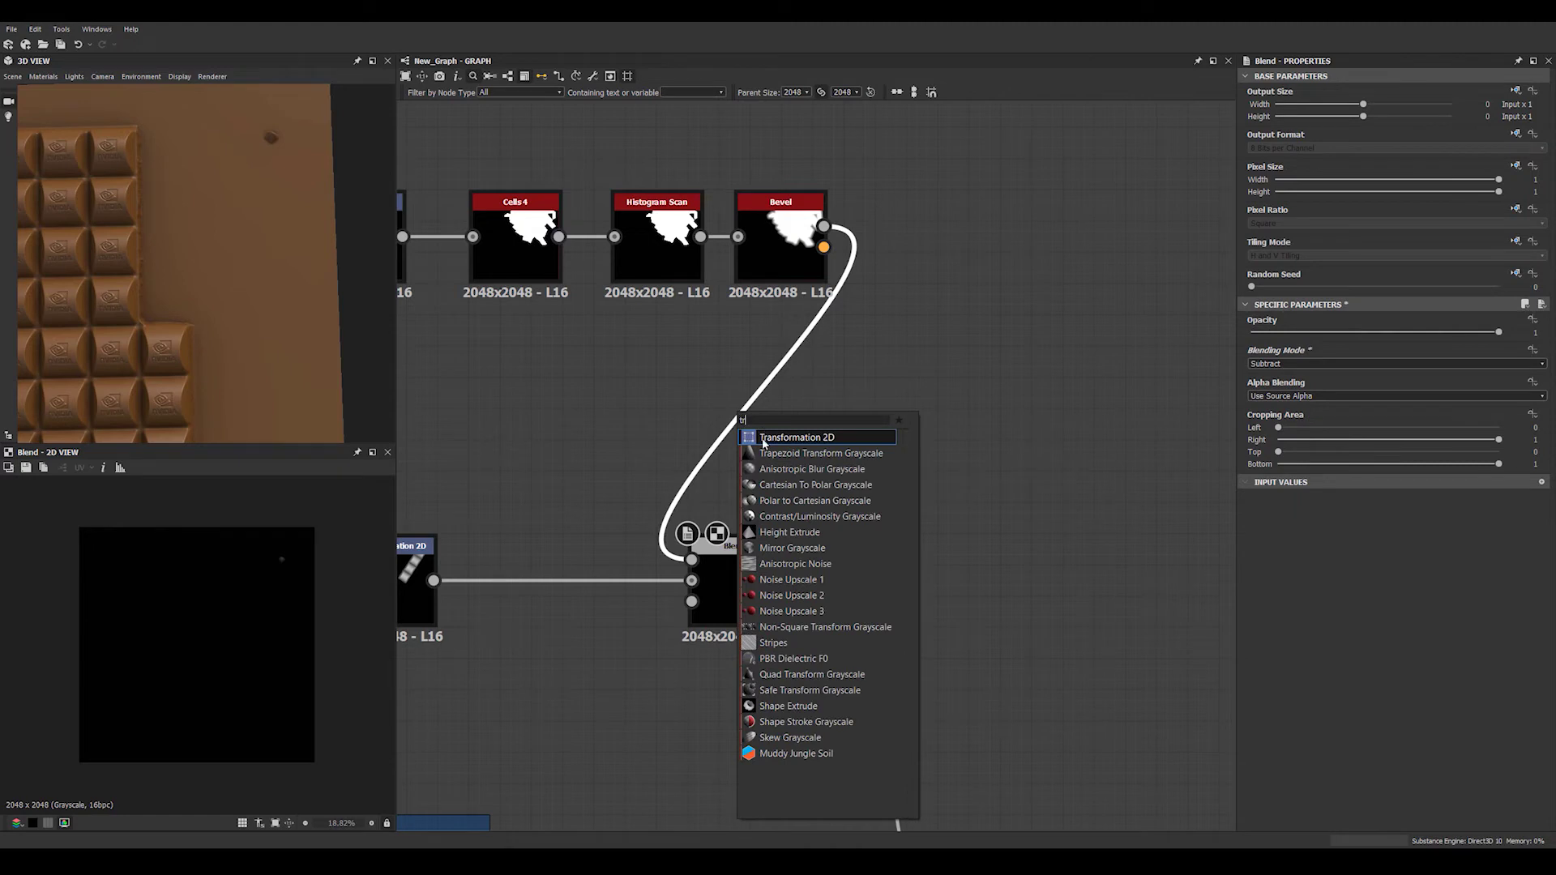
{"action": "left_click", "coordinate": [770, 438]}
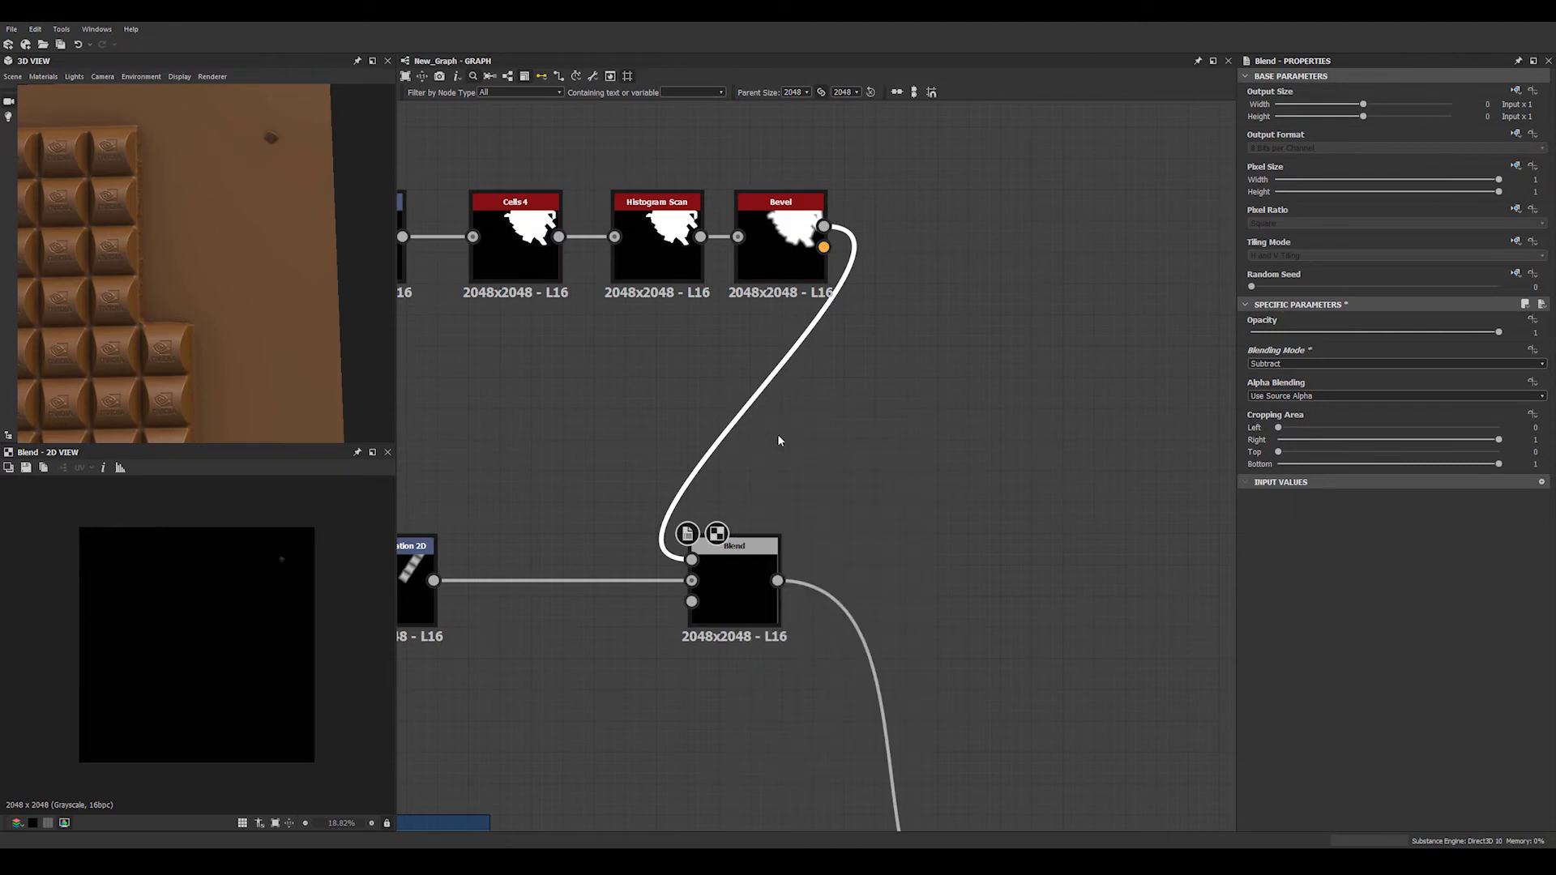
{"action": "double_click", "coordinate": [732, 585]}
{"action": "left_click_drag", "start_coordinate": [756, 428], "coordinate": [765, 428]}
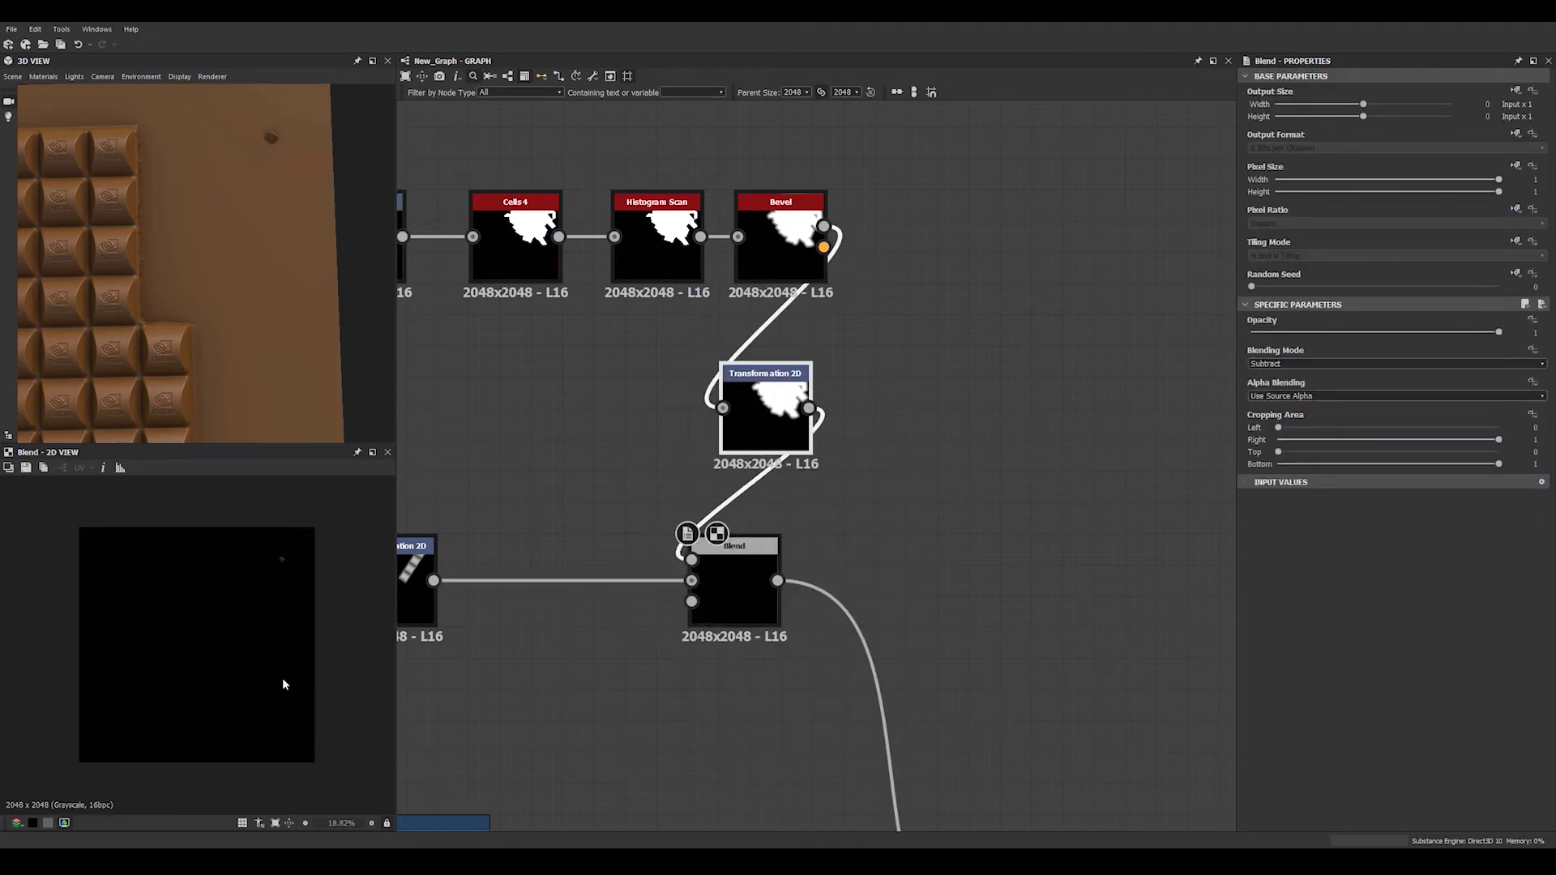
Move and rotate the jagged mask in the new Transformation 2D to bite off the strip's upper end, at offset X -0.1663, Y 0.4256
{"action": "left_click", "coordinate": [765, 419]}
{"action": "left_click_drag", "start_coordinate": [271, 617], "coordinate": [346, 556]}
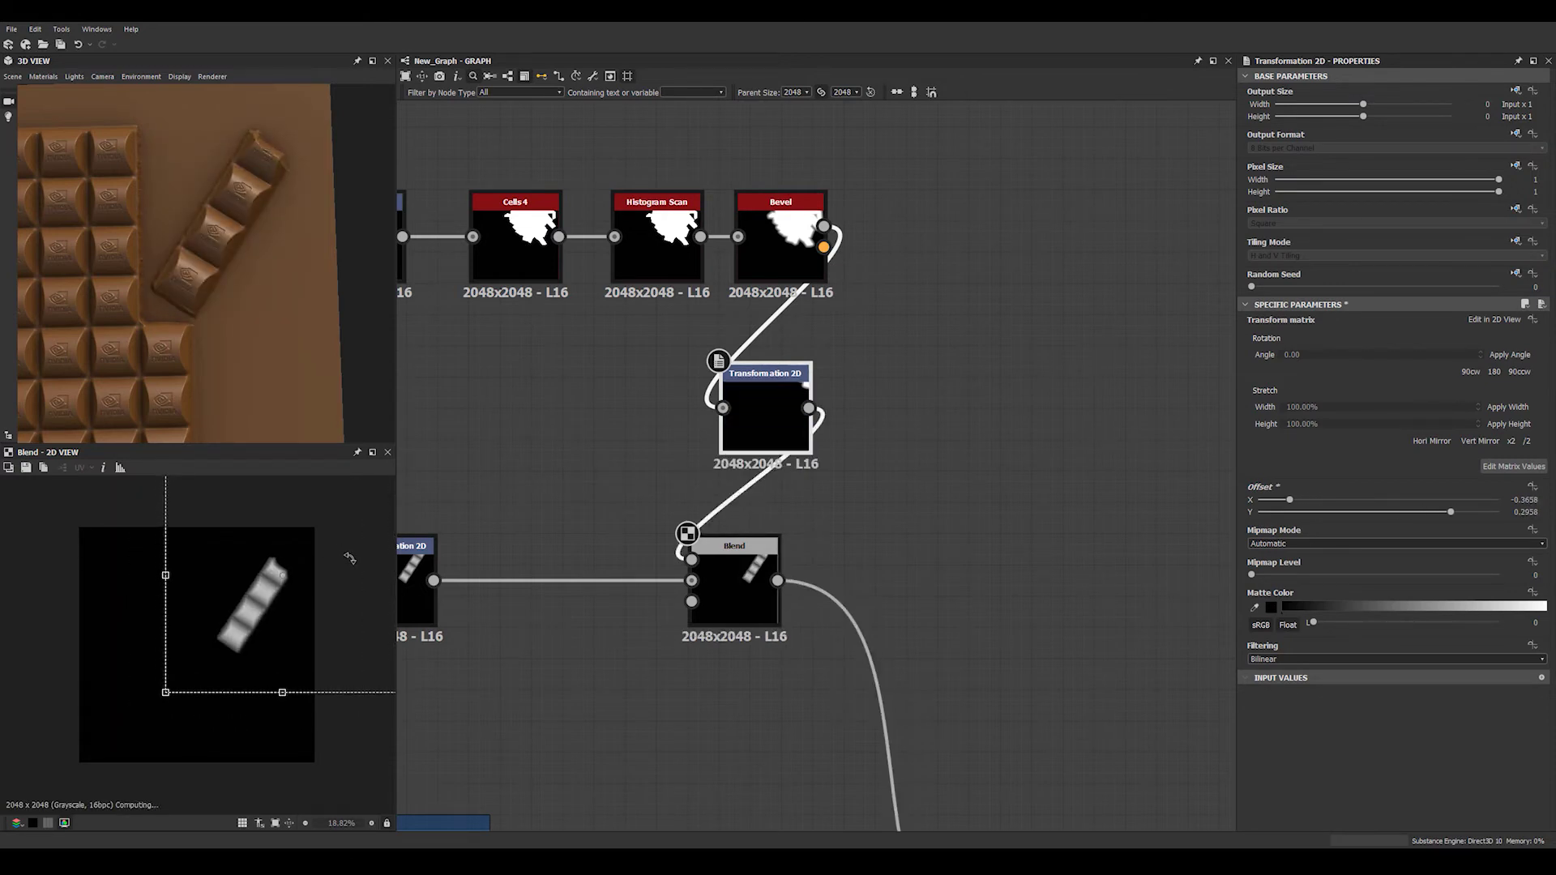
{"action": "left_click_drag", "start_coordinate": [283, 194], "coordinate": [273, 233]}
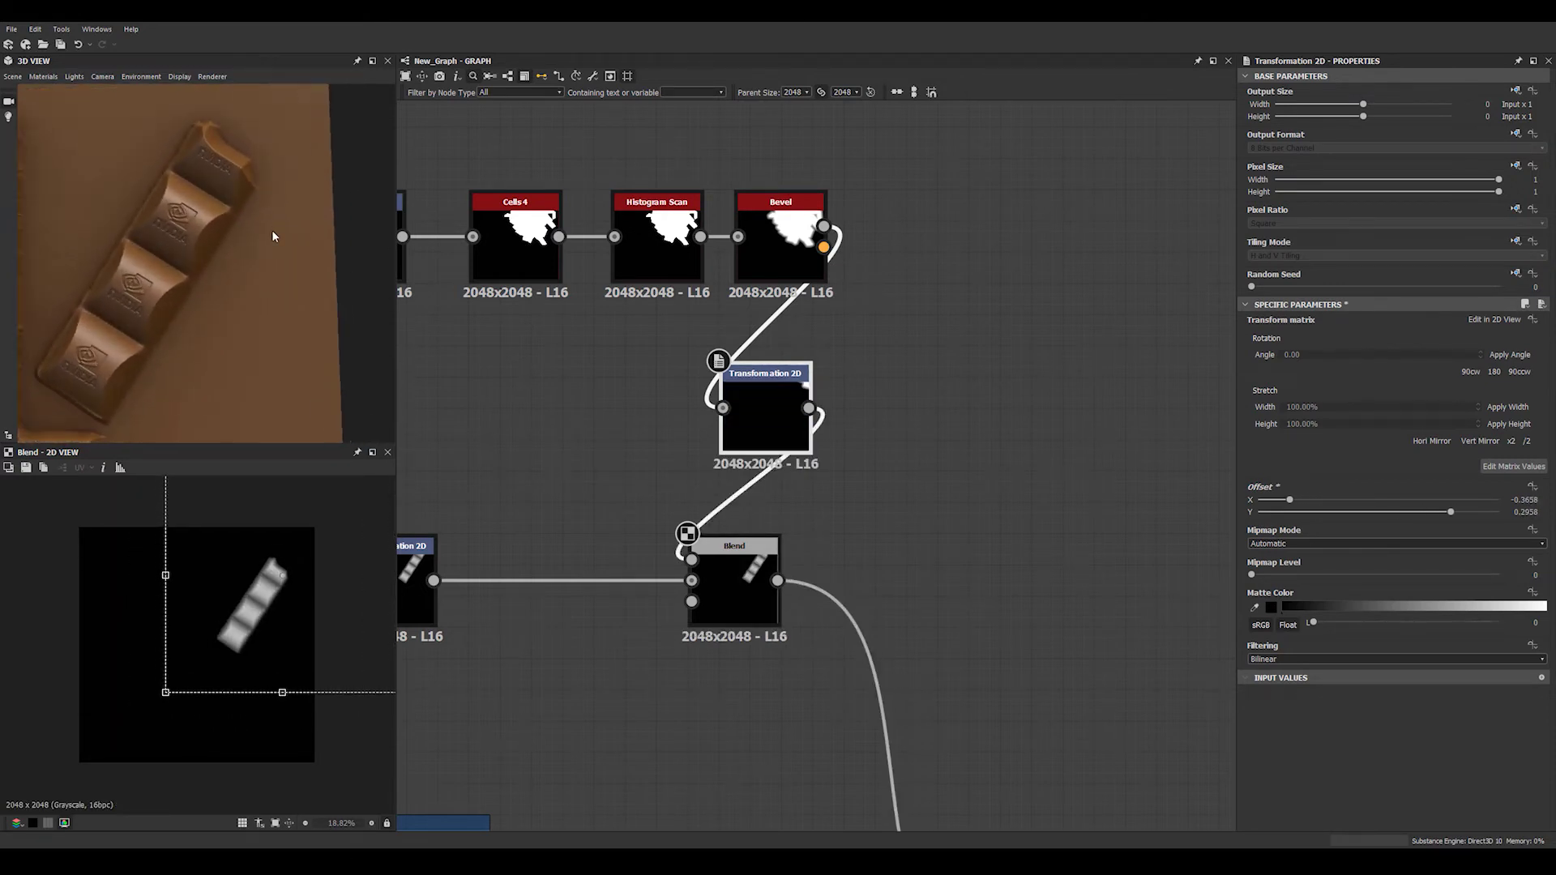
{"action": "scroll", "coordinate": [202, 709], "scroll_direction": "down", "scroll_amount": 2}
{"action": "left_click_drag", "start_coordinate": [333, 740], "coordinate": [271, 701]}
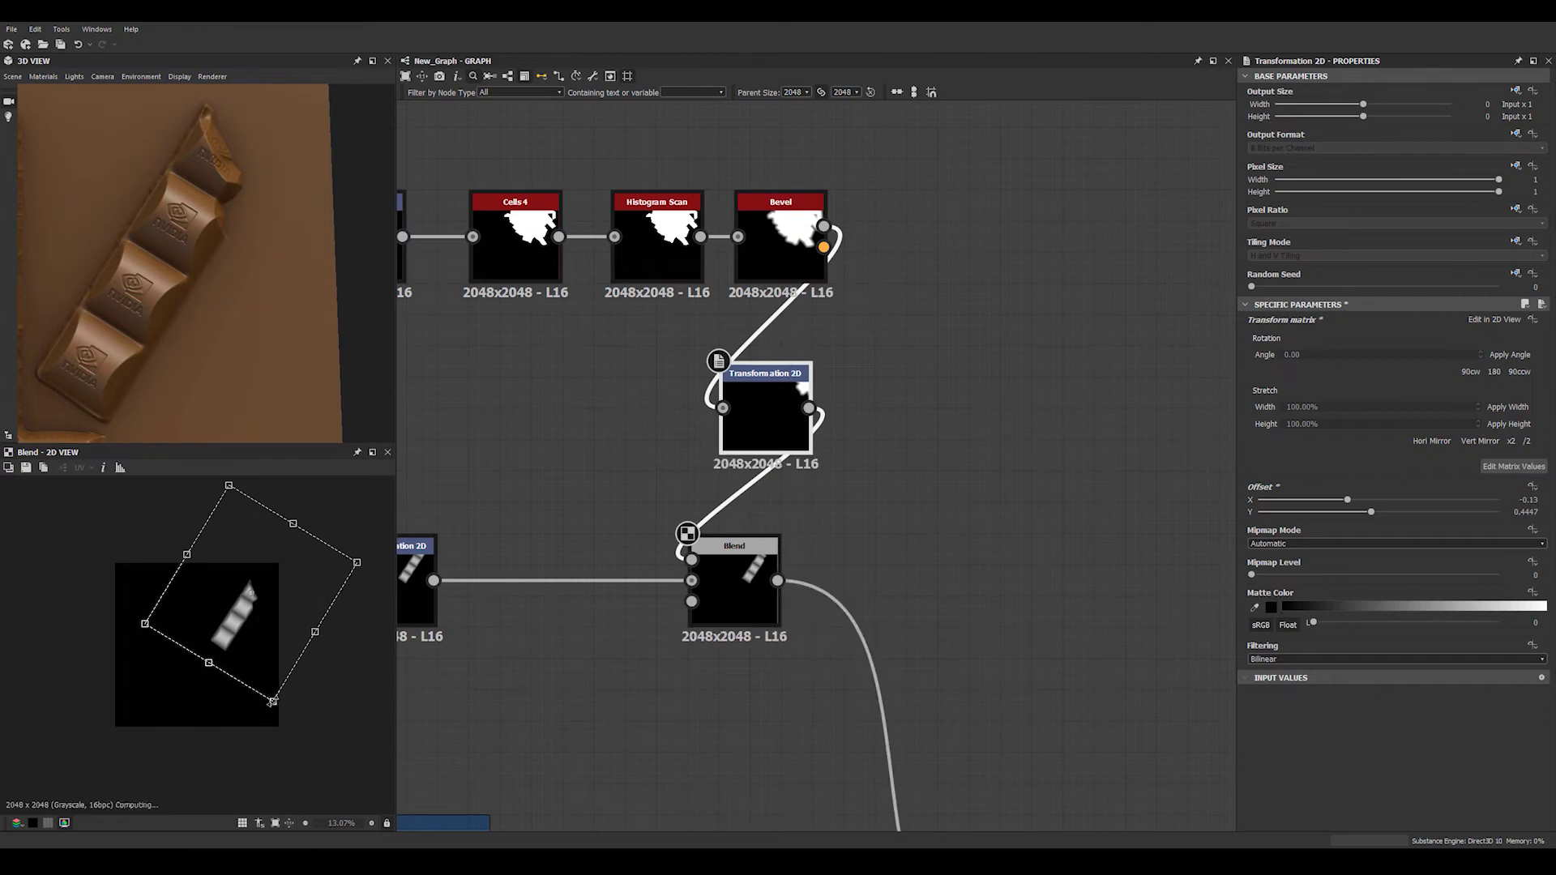
{"action": "left_click_drag", "start_coordinate": [288, 636], "coordinate": [290, 642]}
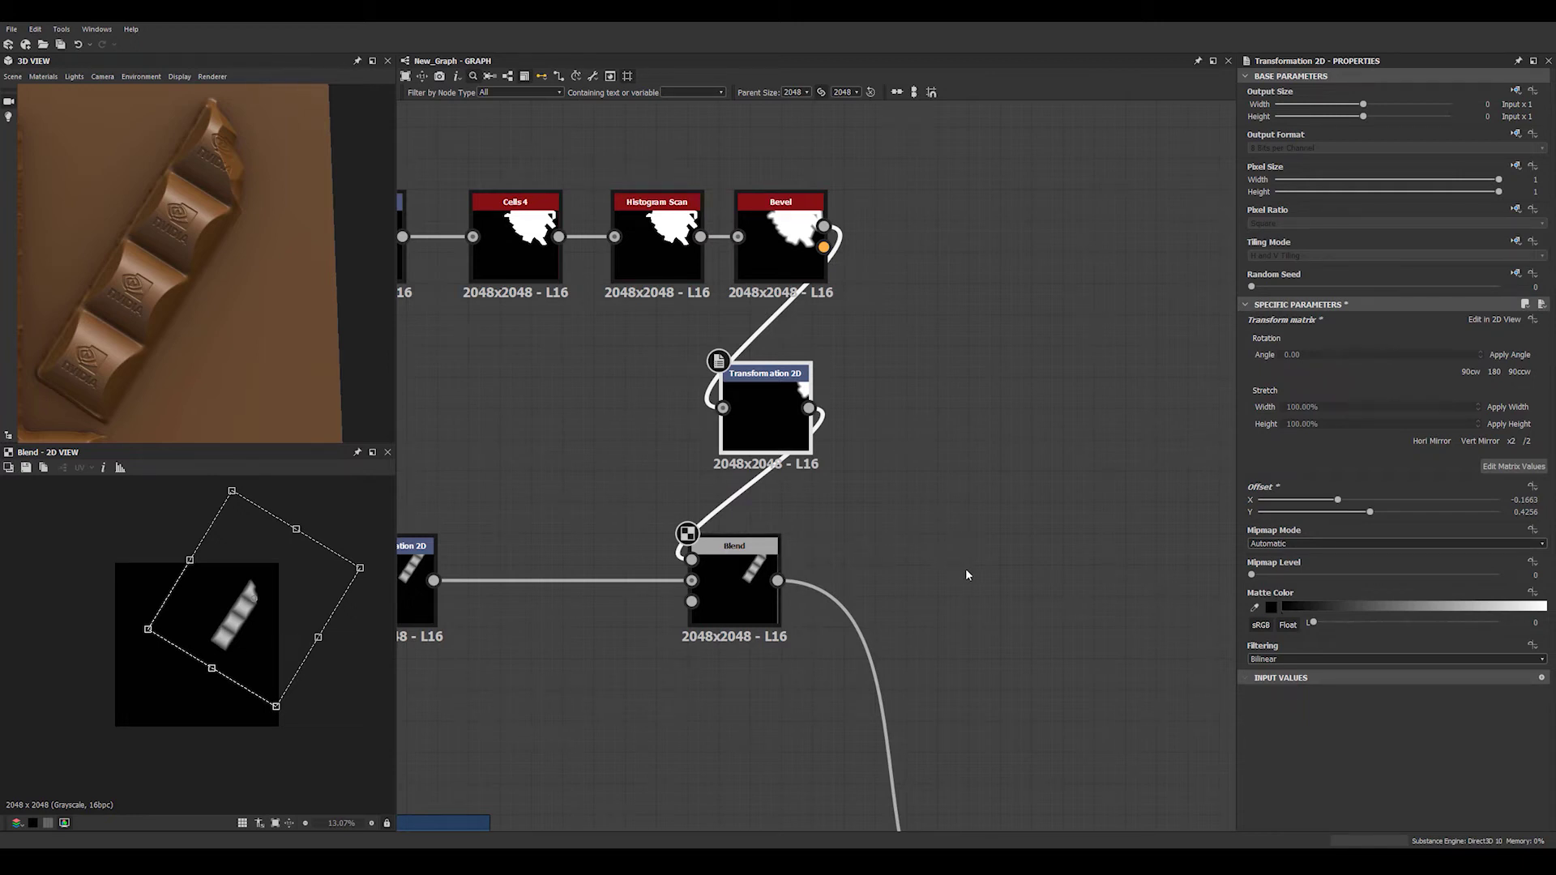
Preview the final Blend in the 2D view and examine the whole bar with the broken strip in 3D
{"action": "middle_click_drag", "start_coordinate": [967, 572], "coordinate": [788, 452]}
{"action": "middle_click_drag", "start_coordinate": [861, 573], "coordinate": [853, 436]}
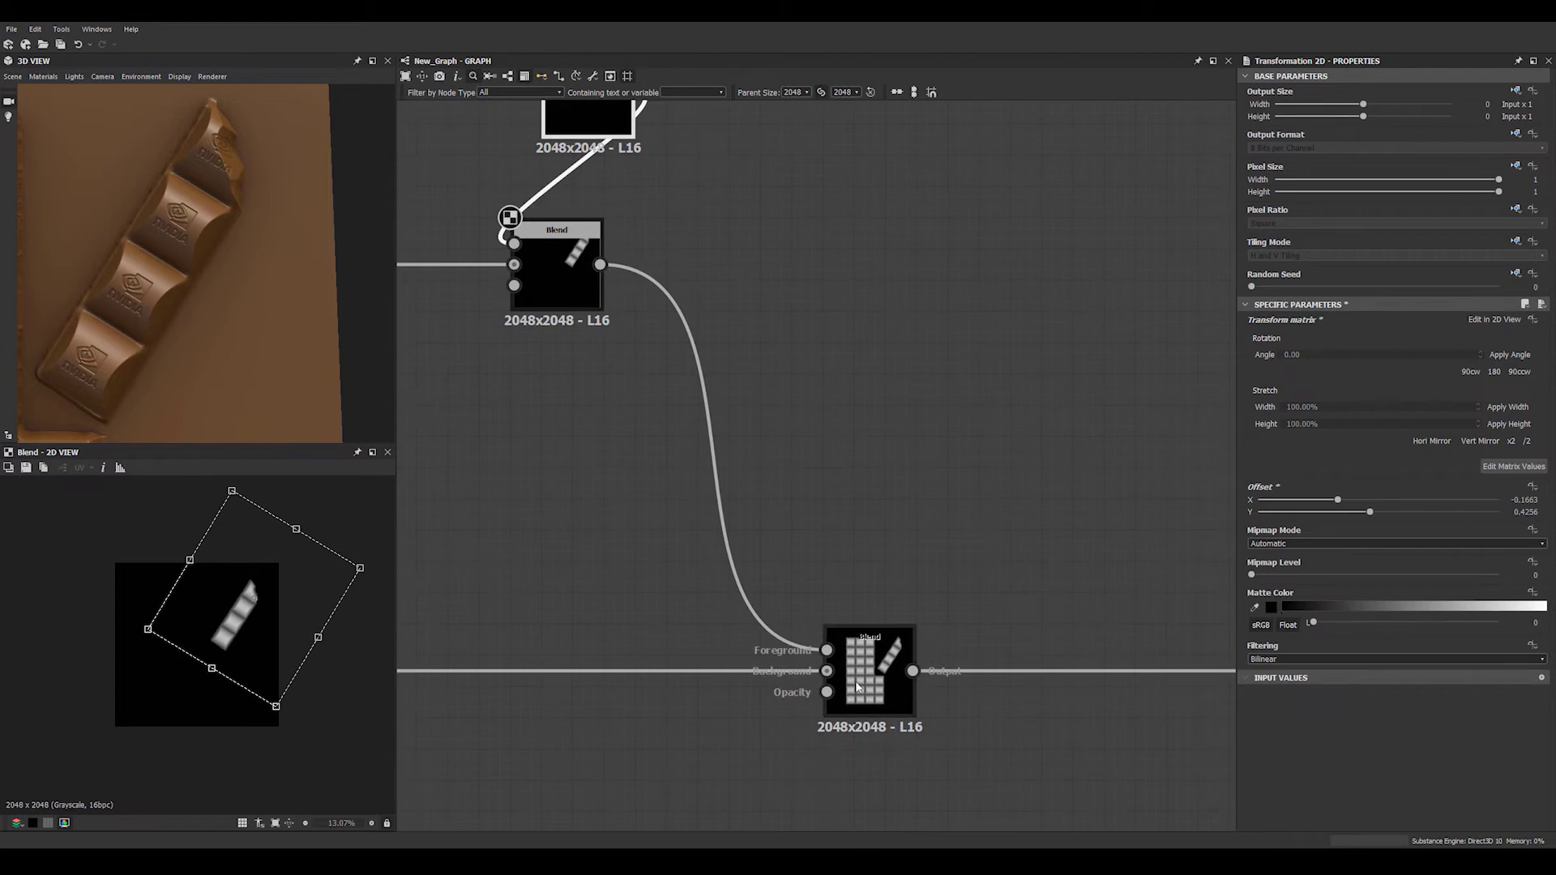
{"action": "left_click", "coordinate": [861, 685]}
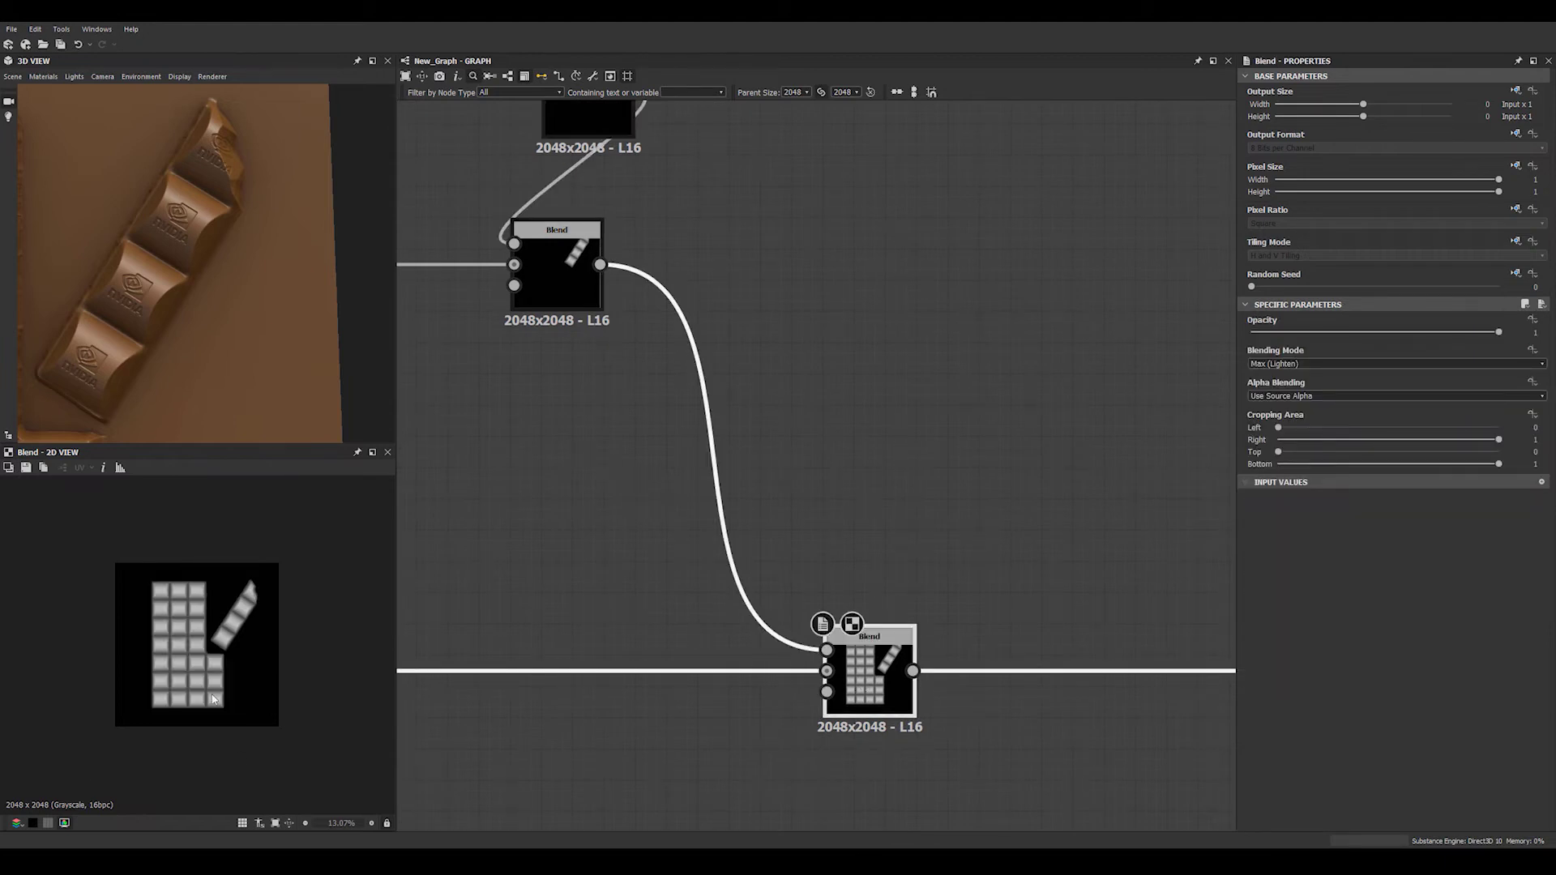
{"action": "scroll", "coordinate": [643, 316], "scroll_direction": "down", "scroll_amount": 2}
{"action": "left_click_drag", "start_coordinate": [243, 275], "coordinate": [196, 305]}
Tidy the graph by shifting the circle-to-Bevel chain and the mask's Transformation 2D back, clear of the subtracting Blend
{"action": "middle_click_drag", "start_coordinate": [545, 158], "coordinate": [1046, 331]}
{"action": "key", "text": "ctrl+z"}
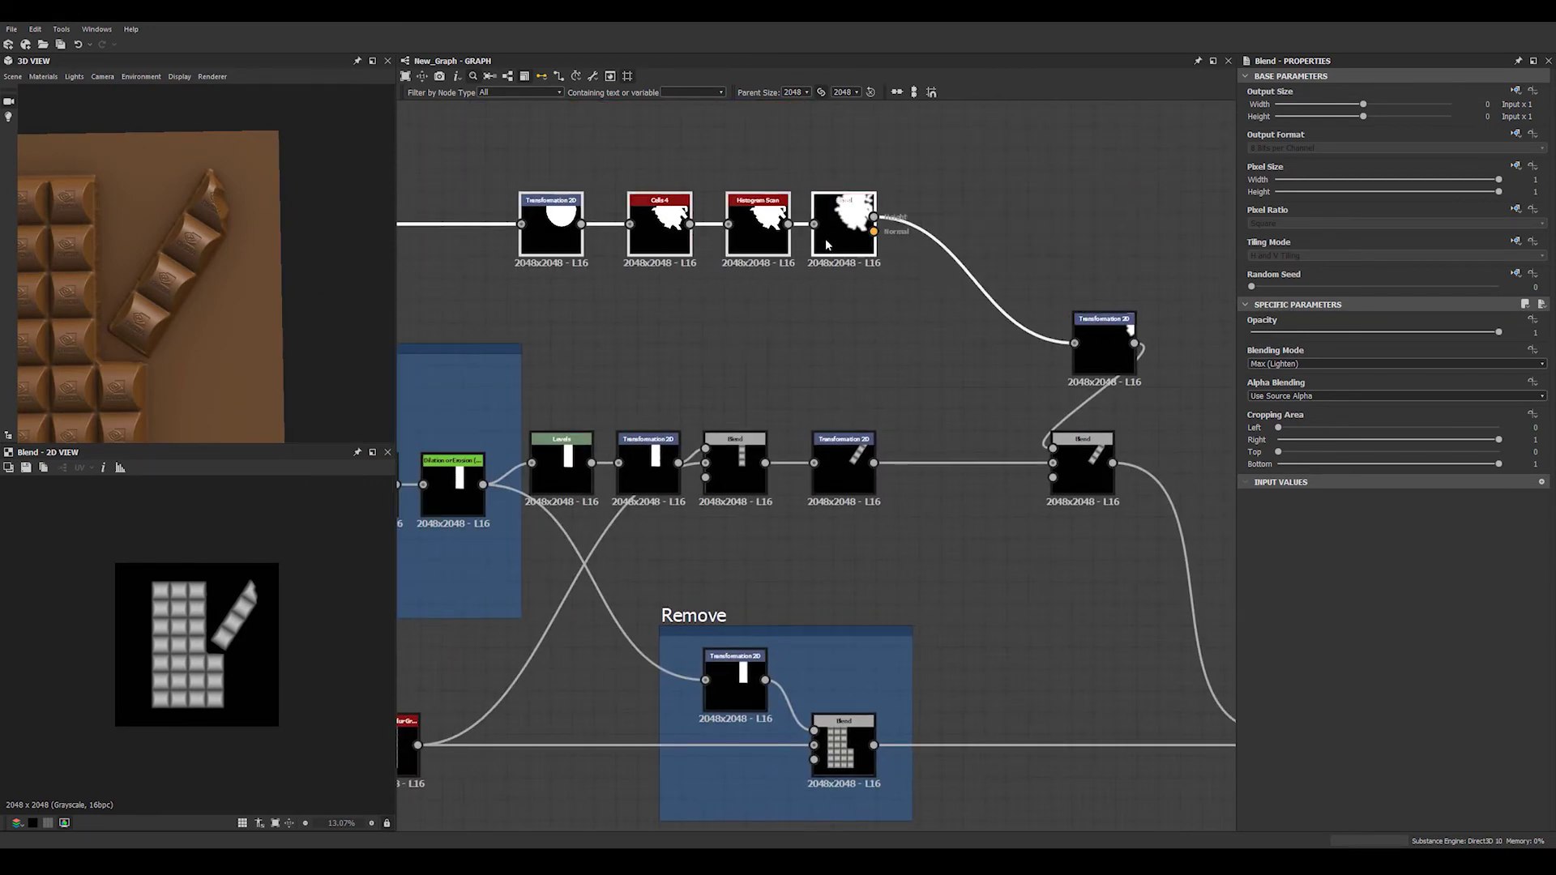
{"action": "left_click_drag", "start_coordinate": [1093, 354], "coordinate": [941, 364]}
{"action": "middle_click_drag", "start_coordinate": [941, 363], "coordinate": [614, 222]}
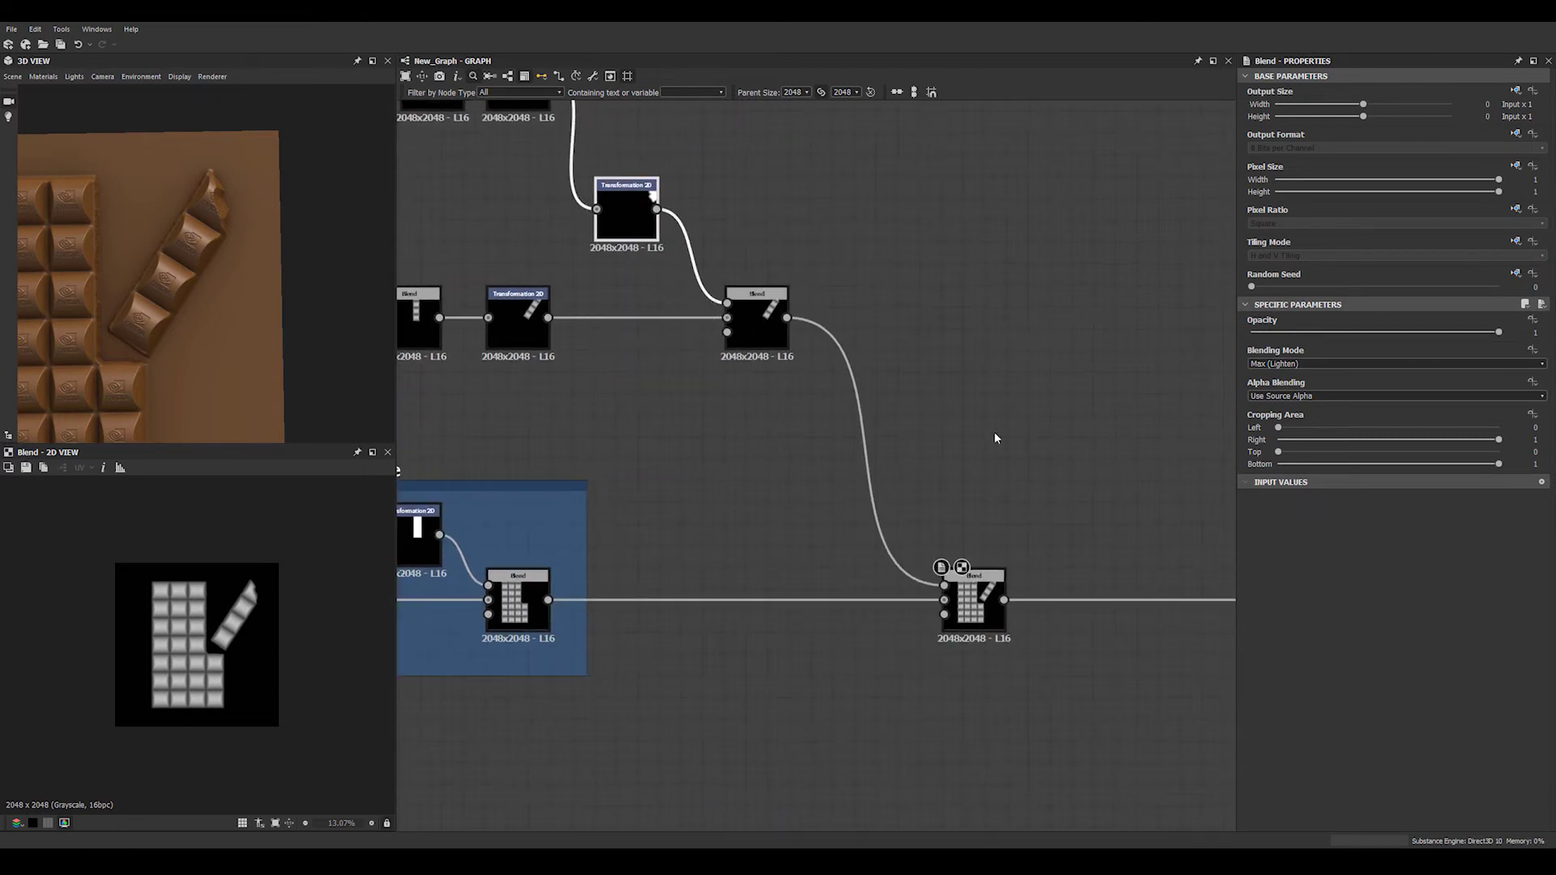
Examine the strip's broken upper end up close in the 3D and 2D views
{"action": "scroll", "coordinate": [993, 431], "scroll_direction": "up", "scroll_amount": 3}
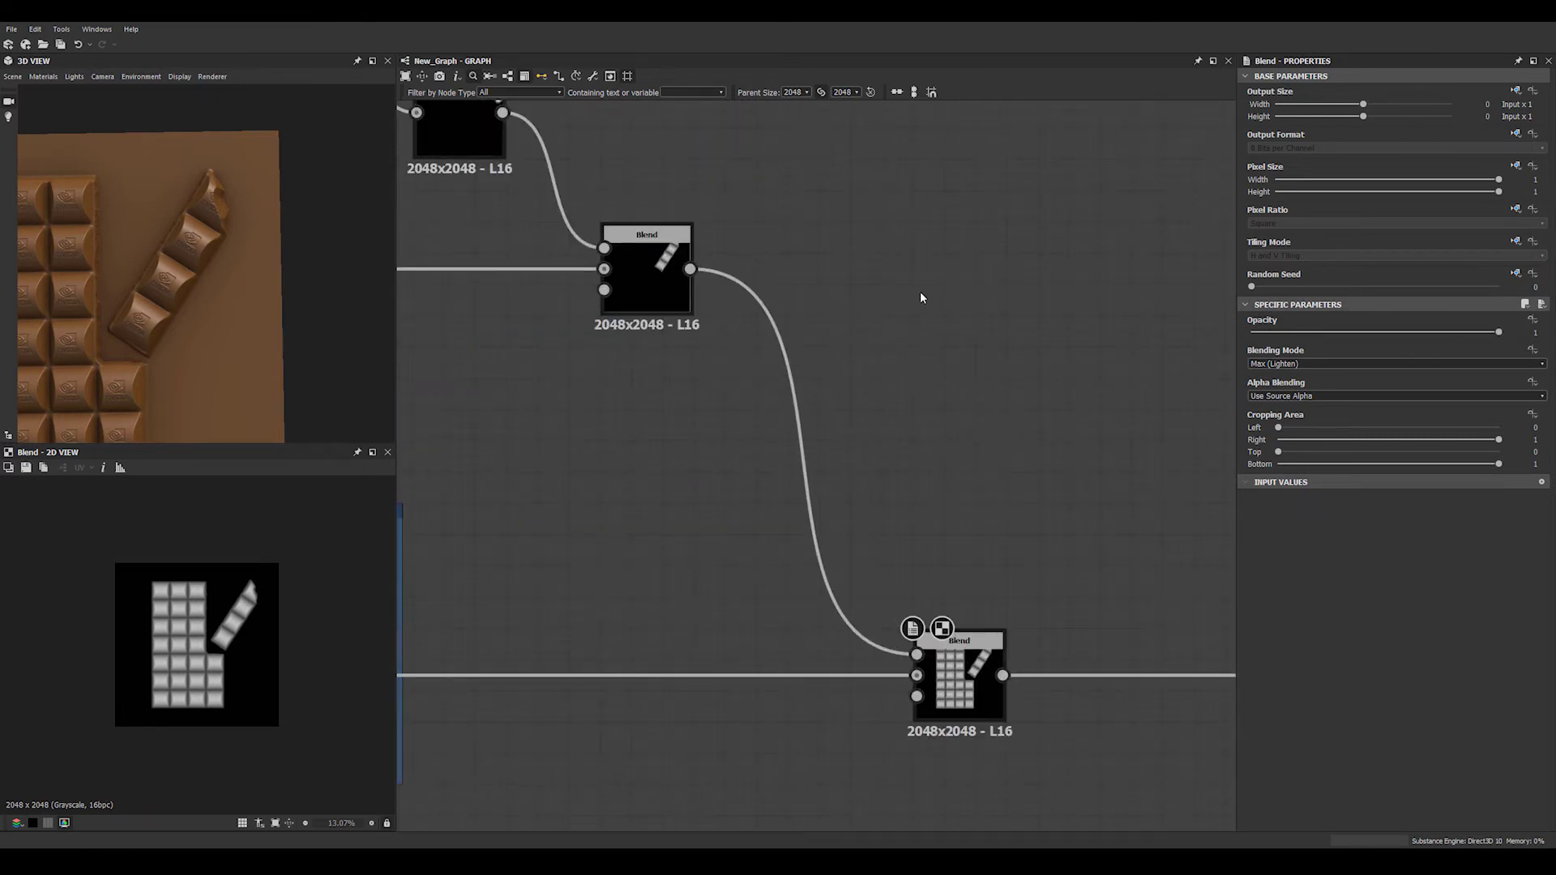
{"action": "scroll", "coordinate": [221, 183], "scroll_direction": "up", "scroll_amount": 1}
{"action": "scroll", "coordinate": [251, 601], "scroll_direction": "up", "scroll_amount": 5}
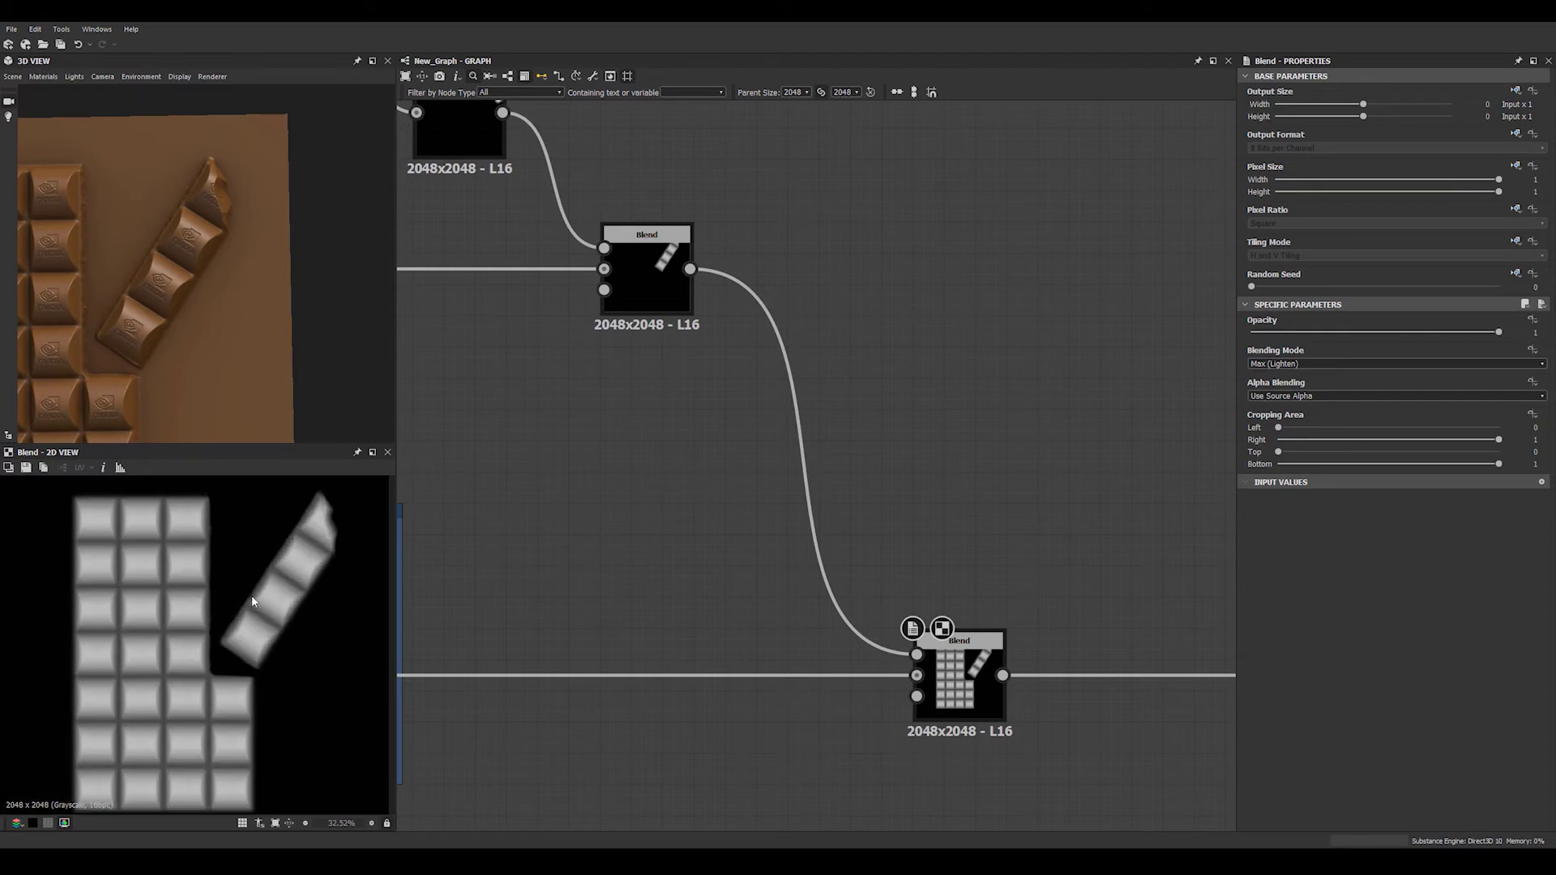
{"action": "scroll", "coordinate": [277, 544], "scroll_direction": "up", "scroll_amount": 5}
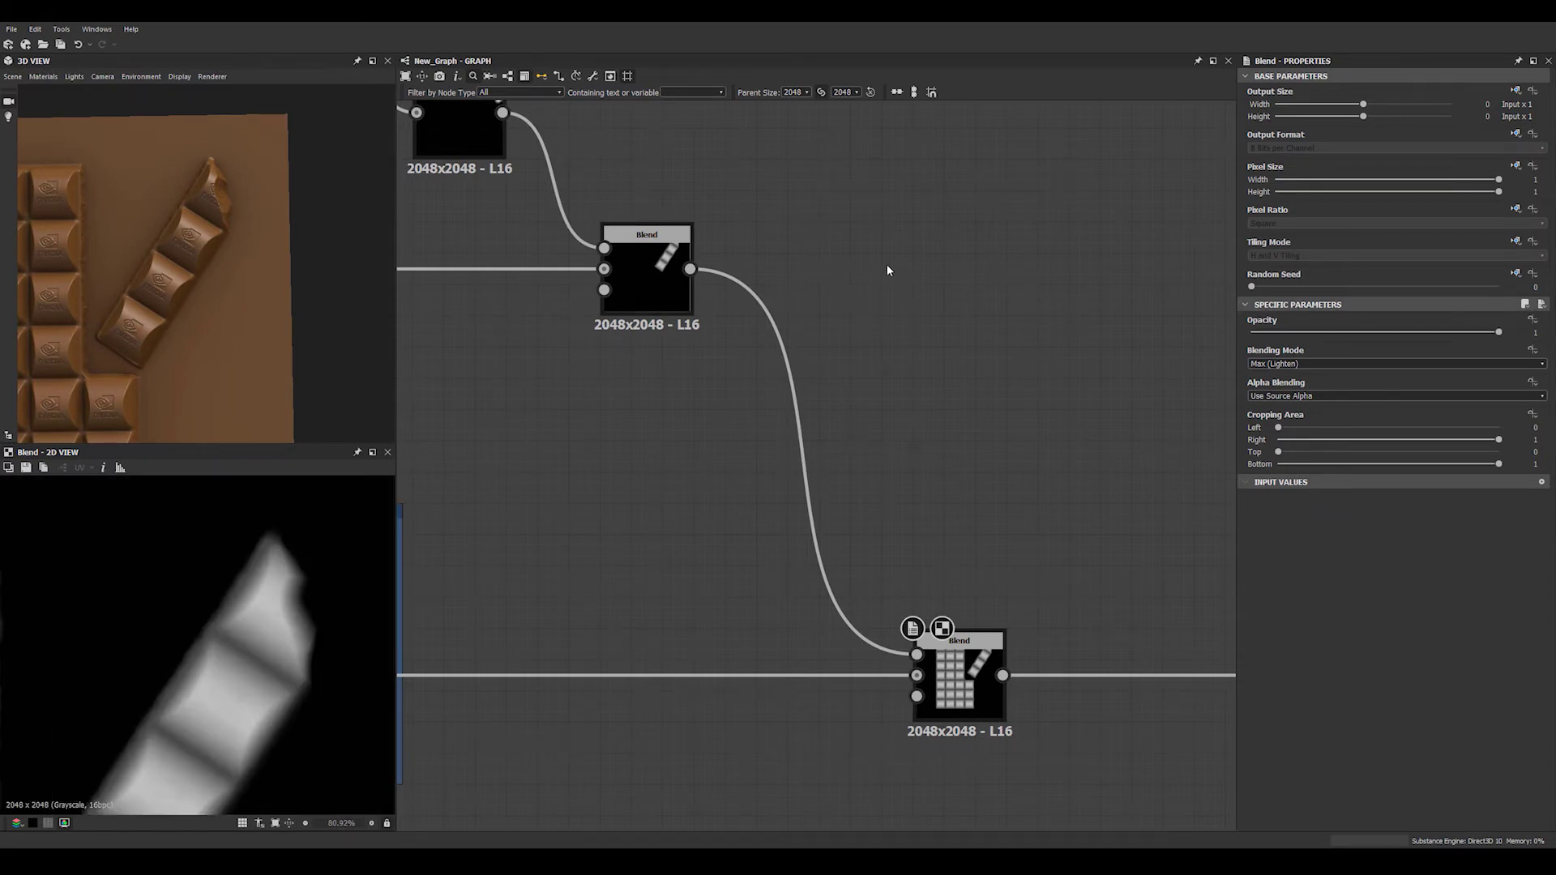
{"action": "middle_click_drag", "start_coordinate": [865, 288], "coordinate": [814, 313]}
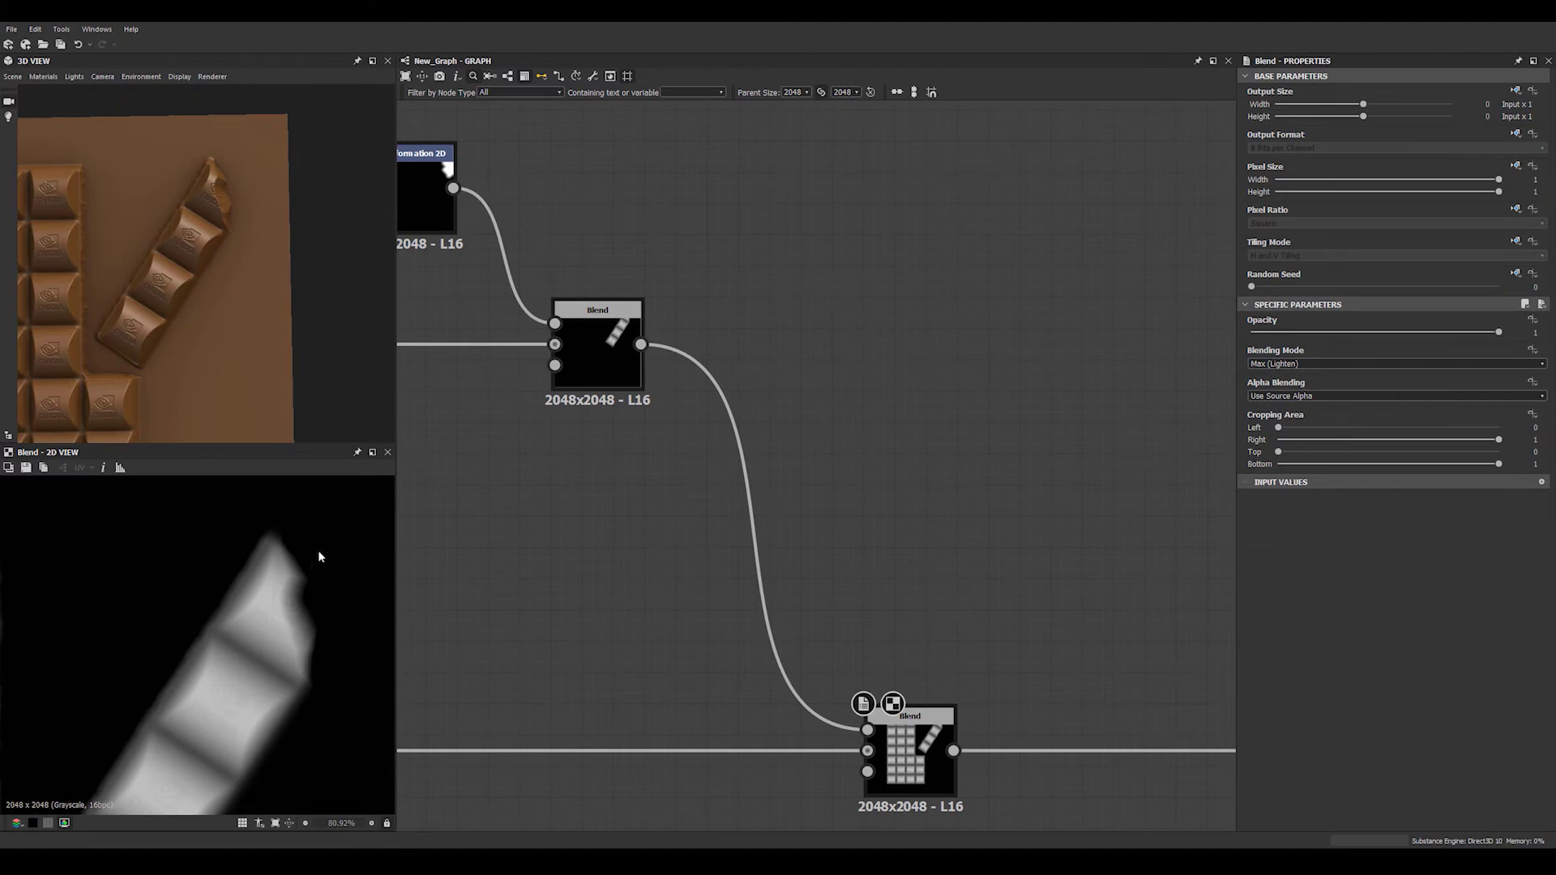
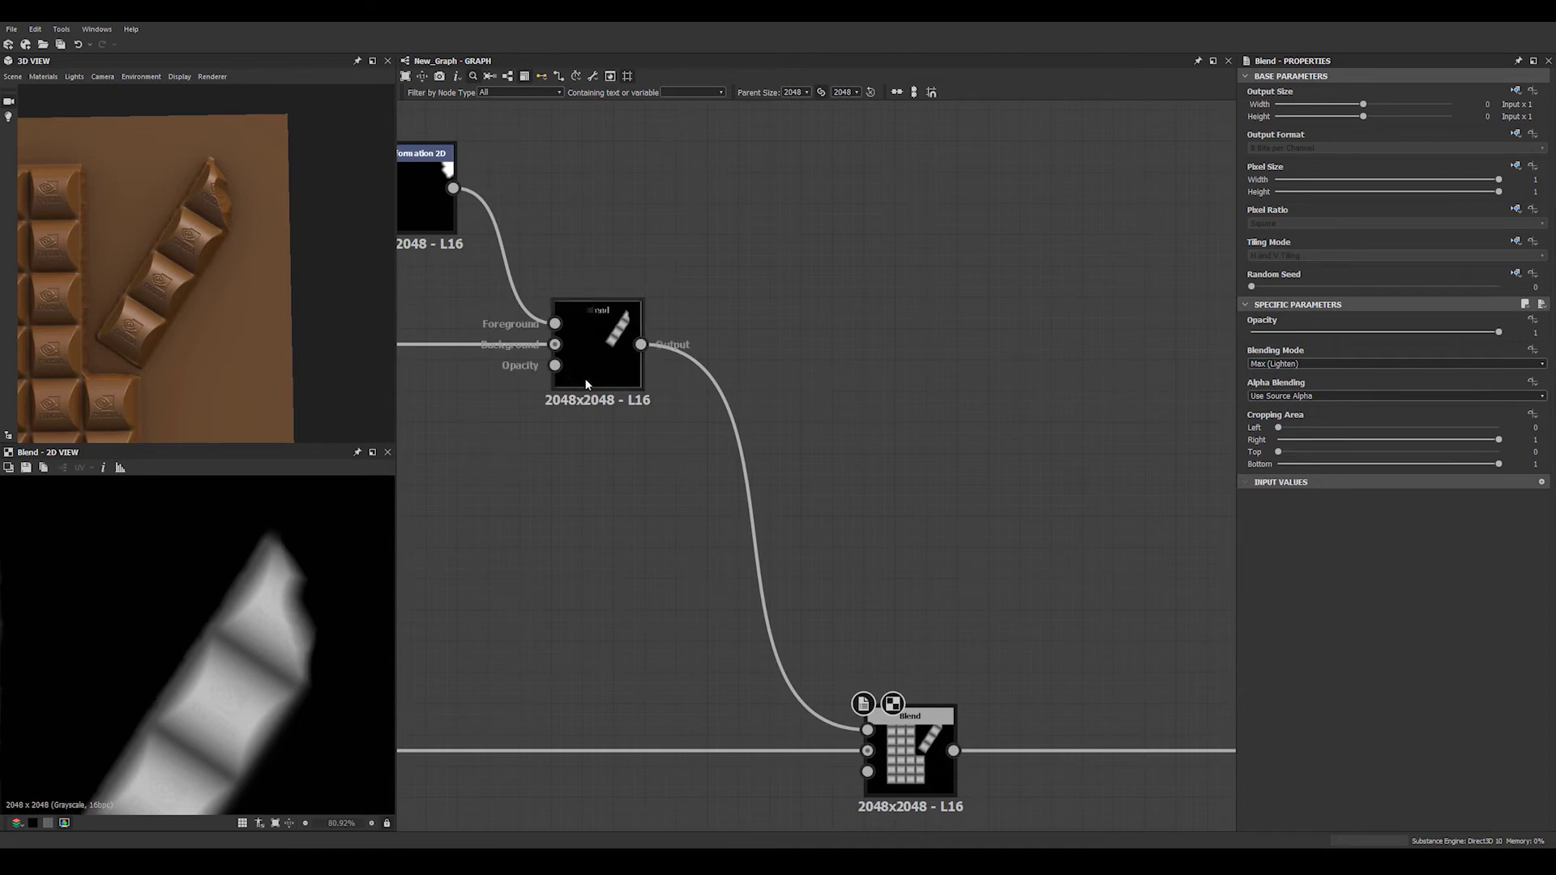
Add a separate Blend node after the subtracting Blend and connect that Blend's output to the new node's Background
{"action": "middle_click_drag", "start_coordinate": [794, 352], "coordinate": [854, 335]}
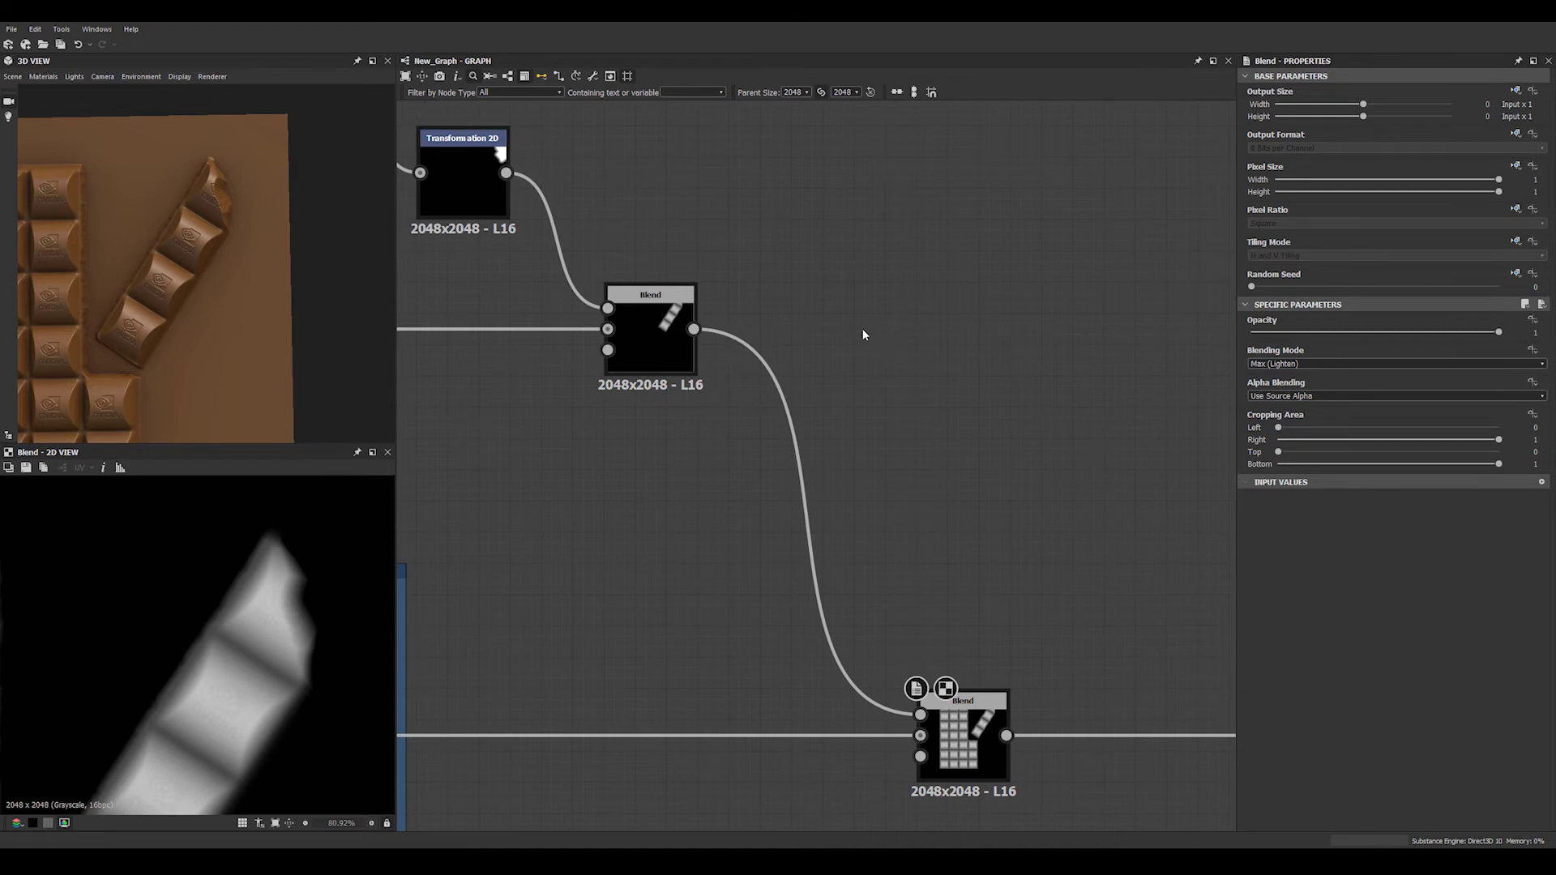
{"action": "key", "text": "space"}
{"action": "type", "text": "h"}
{"action": "key", "text": "BackSpace"}
{"action": "type", "text": "blend"}
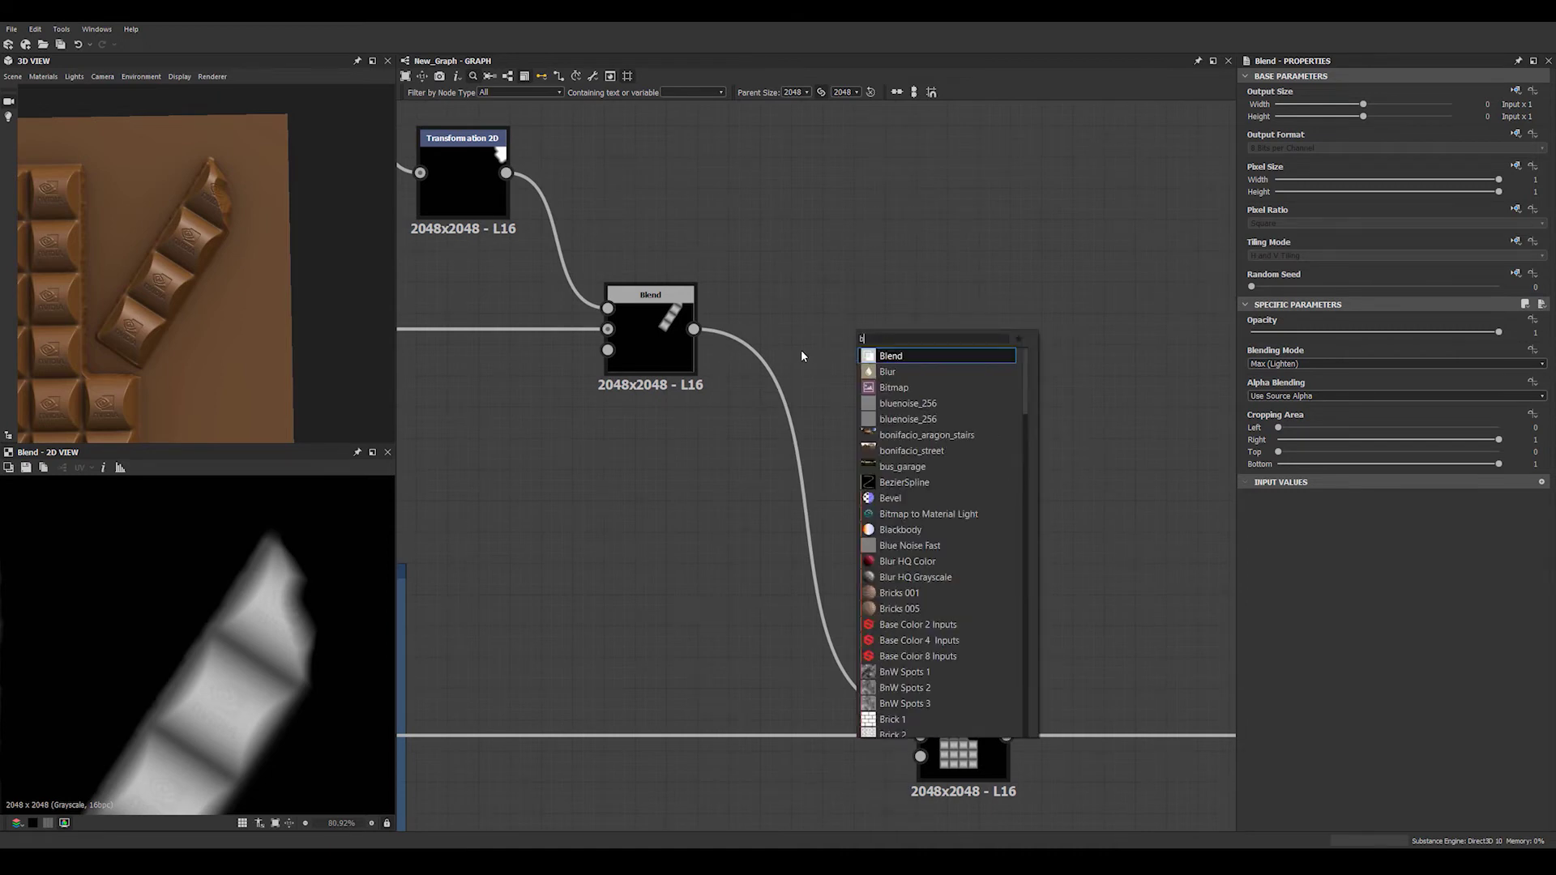
{"action": "key", "text": "Return"}
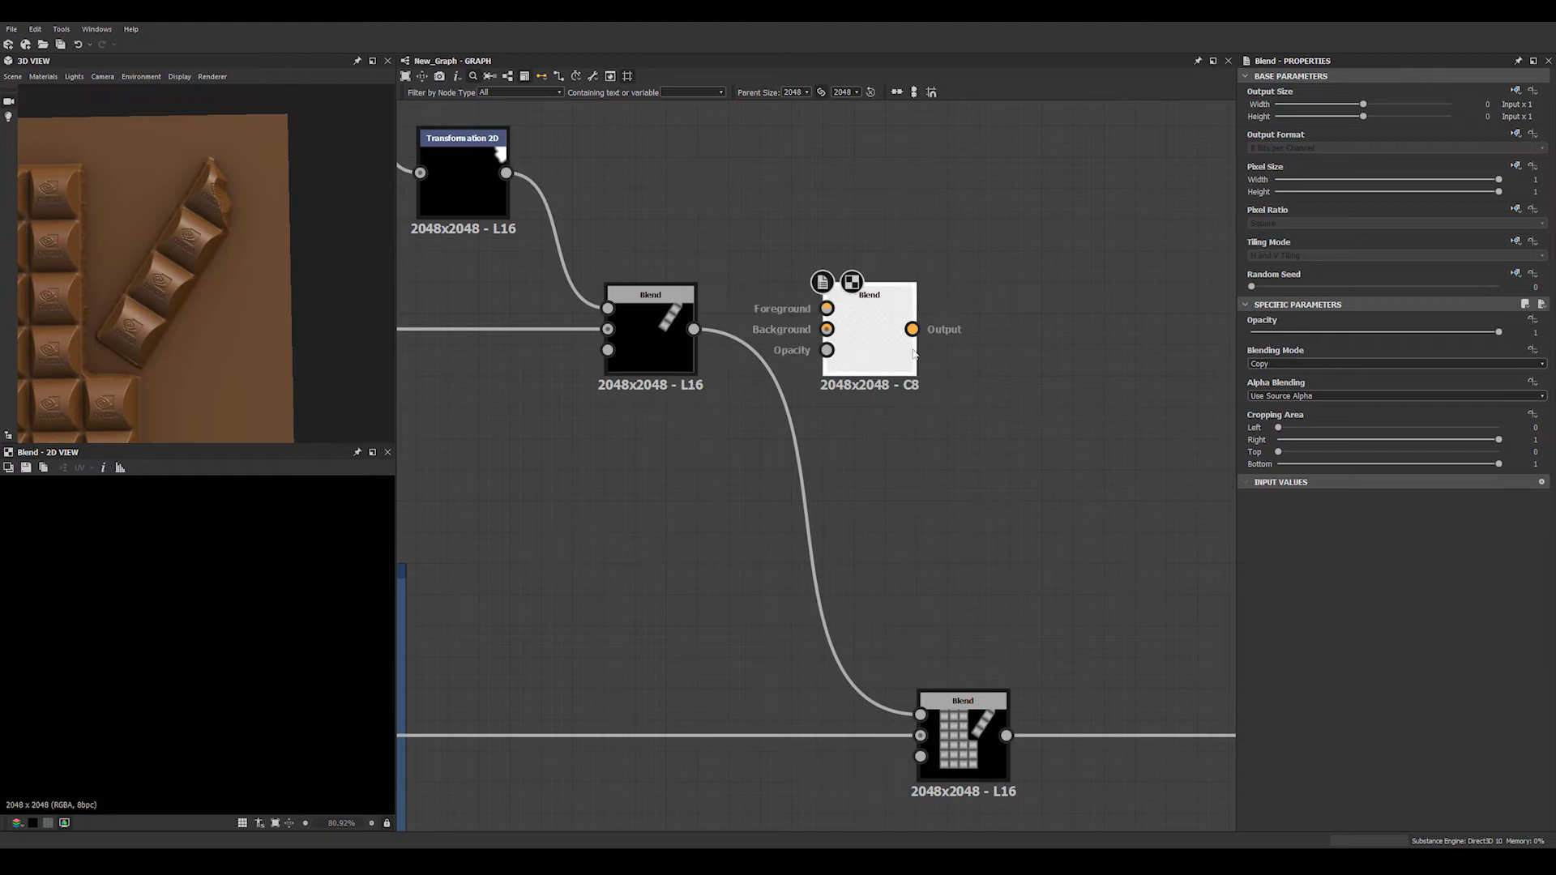
{"action": "left_click_drag", "start_coordinate": [913, 354], "coordinate": [1037, 354]}
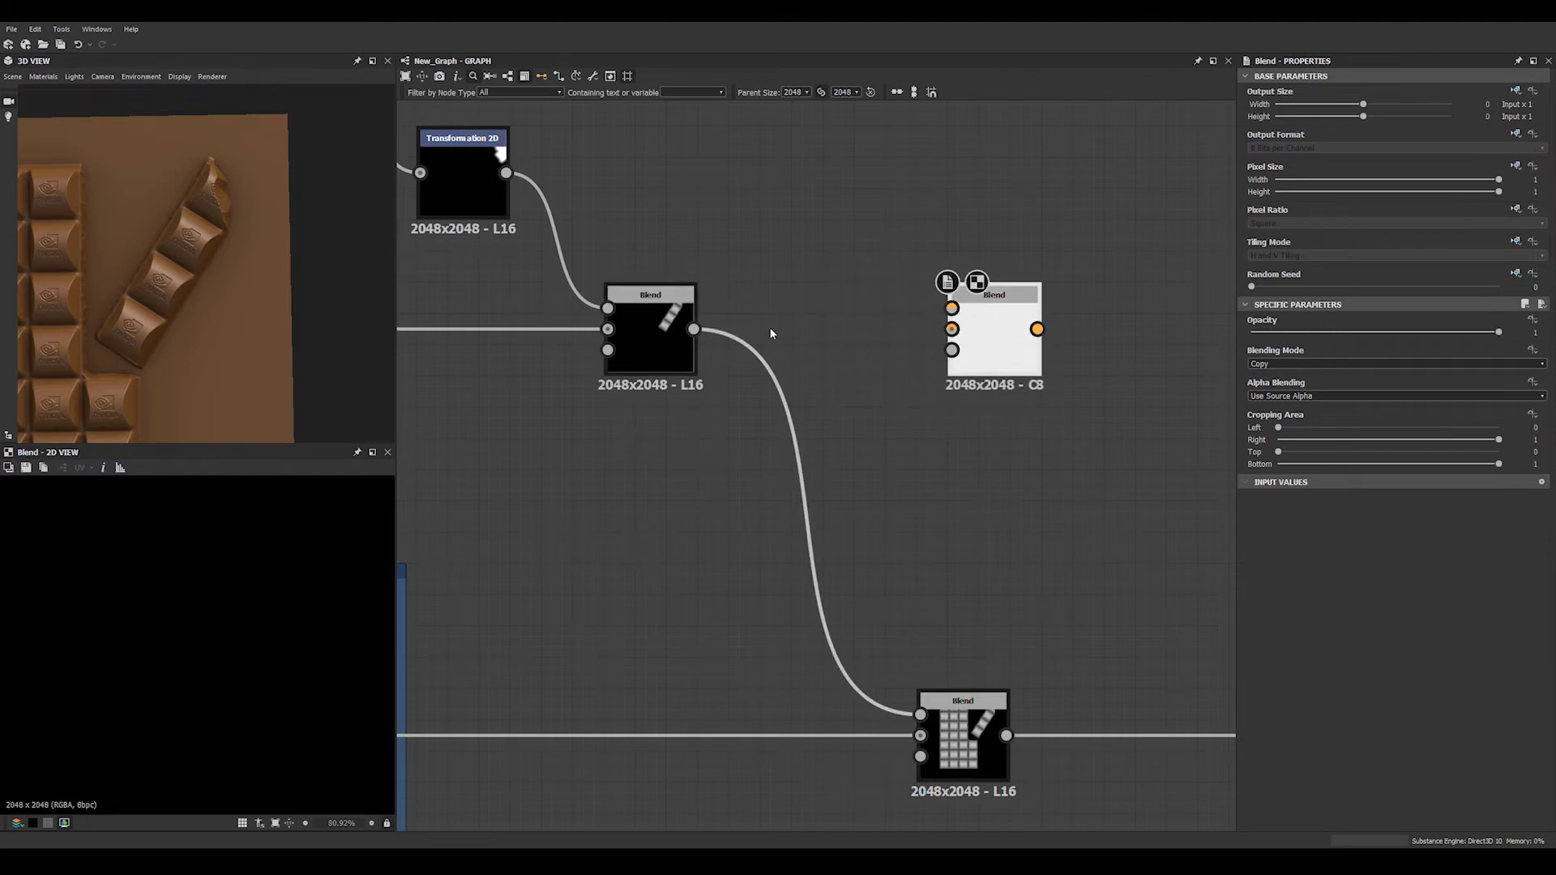
{"action": "left_click_drag", "start_coordinate": [694, 329], "coordinate": [953, 329]}
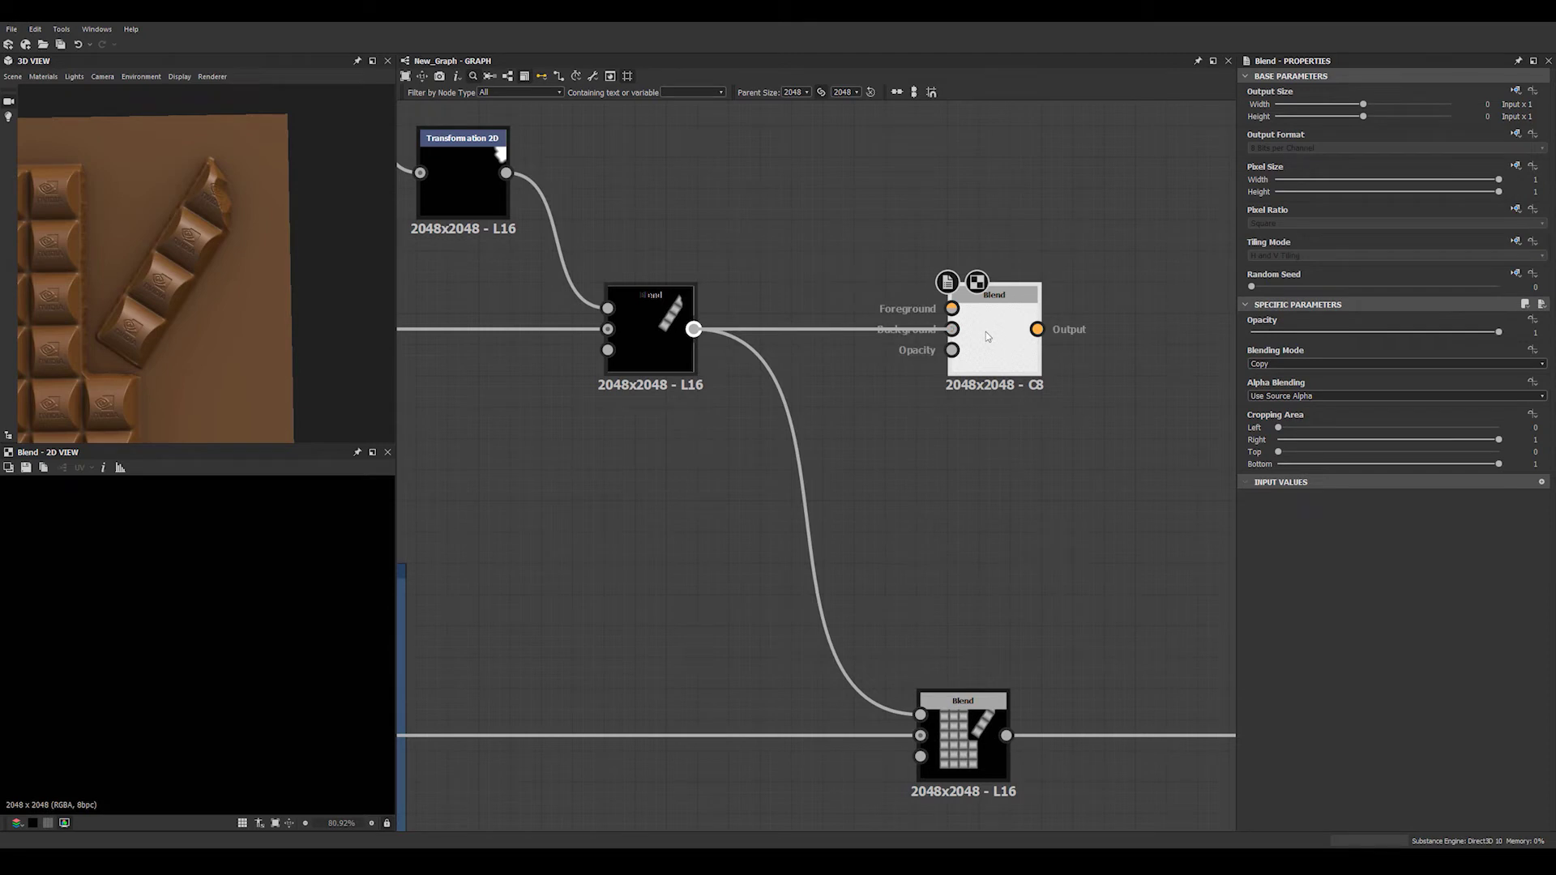
Insert a Histogram Scan on the link between the two strip Blends and set its Position to 1
{"action": "left_click", "coordinate": [851, 330]}
{"action": "key", "text": "space"}
{"action": "type", "text": "his"}
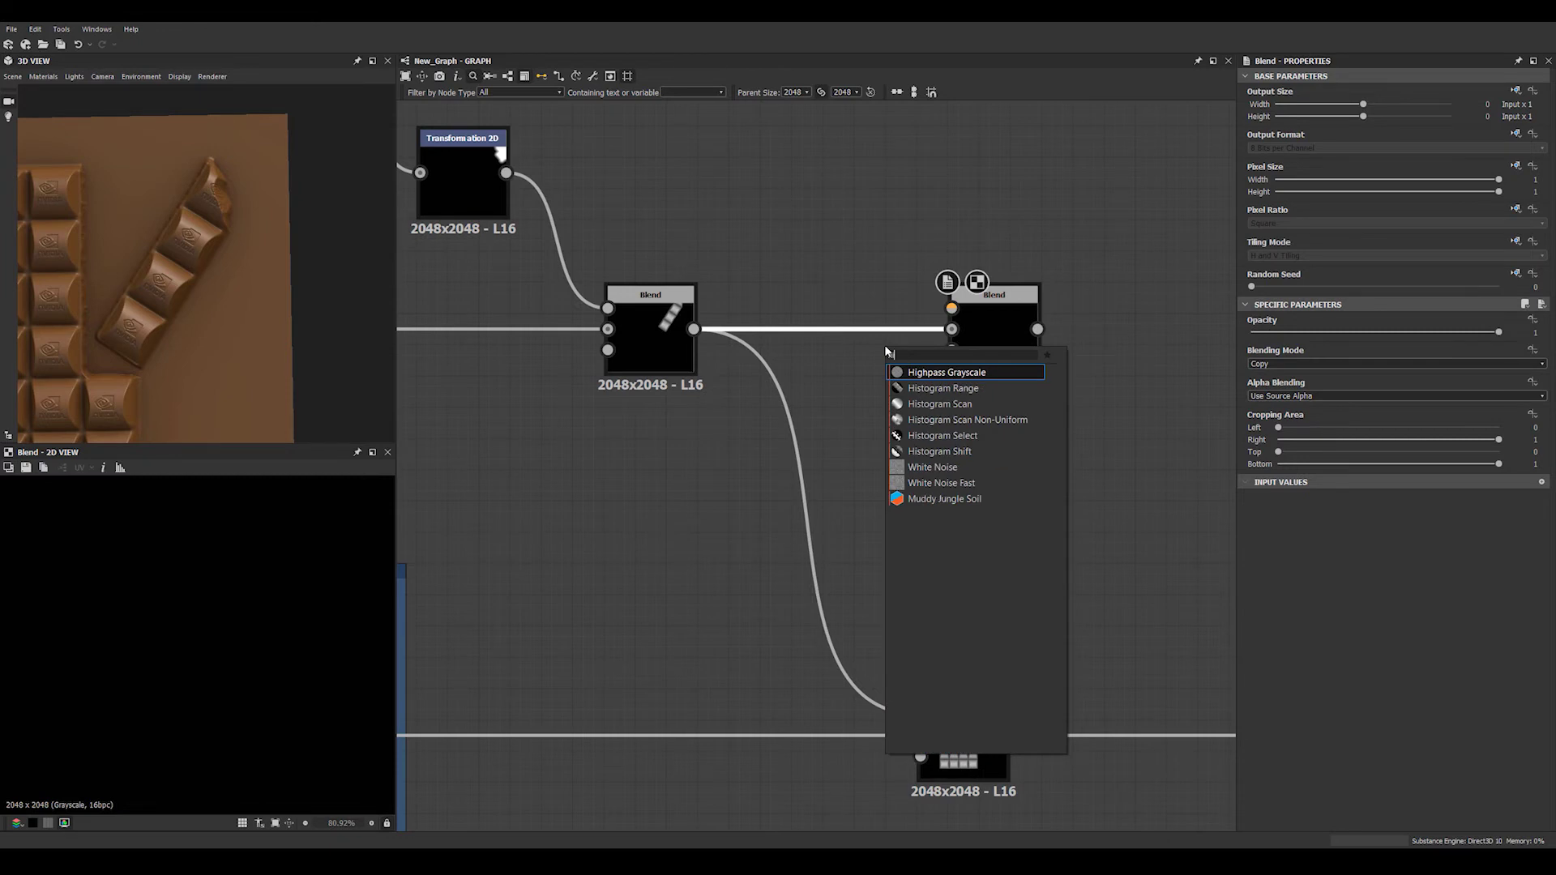
{"action": "left_click_drag", "start_coordinate": [833, 370], "coordinate": [849, 348]}
{"action": "left_click_drag", "start_coordinate": [1273, 351], "coordinate": [1498, 348]}
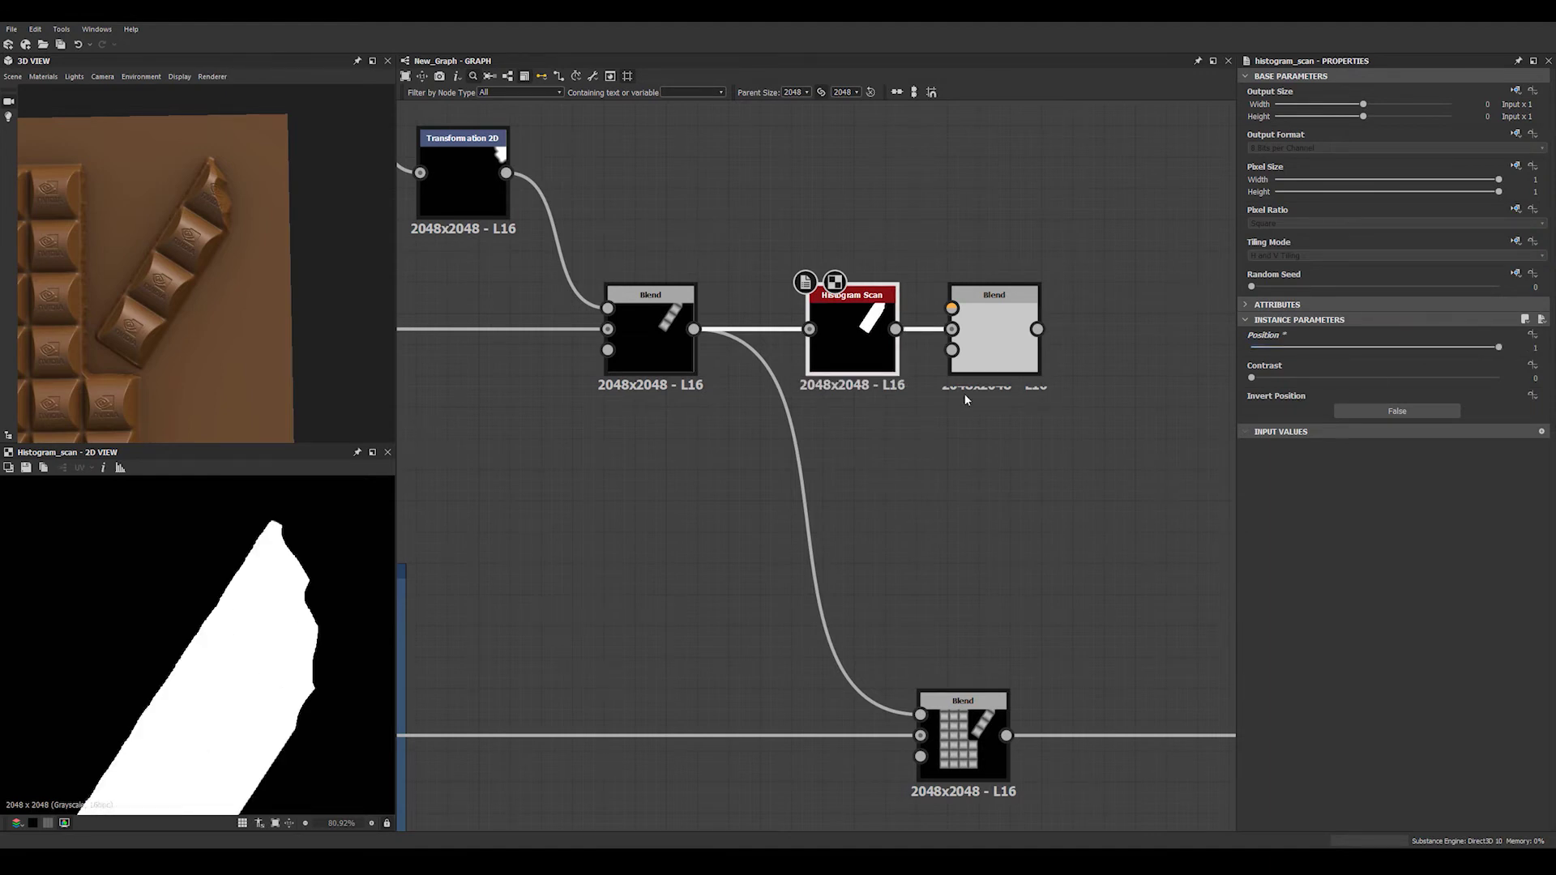
Connect the mask's Transformation 2D to the new Blend's Foreground, set the blending mode to Subtract, and move that Blend above the Histogram Scan
{"action": "middle_click_drag", "start_coordinate": [865, 184], "coordinate": [826, 339]}
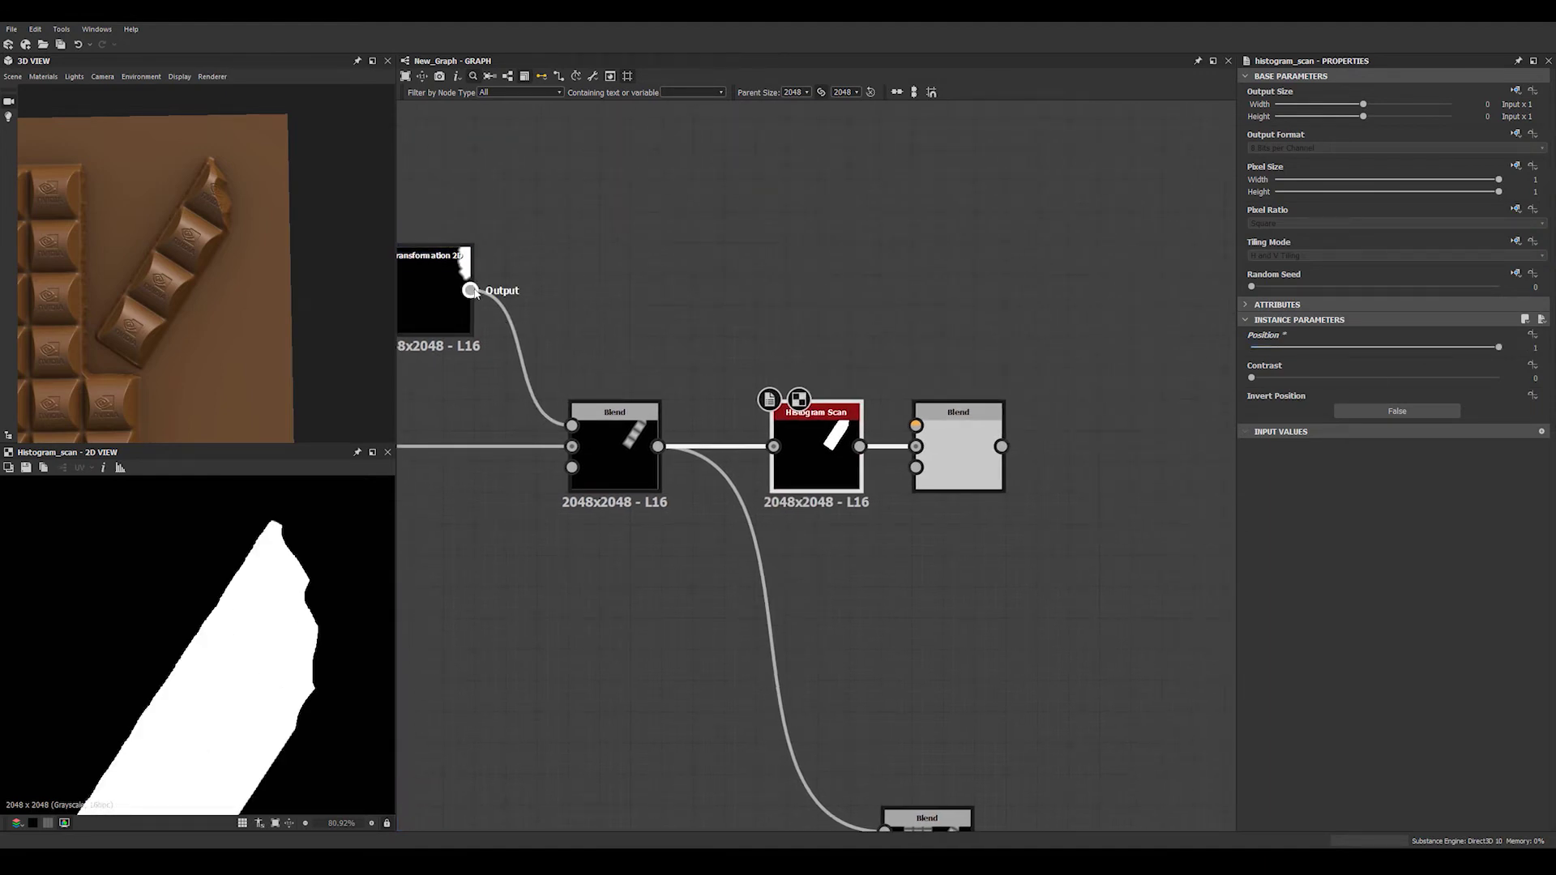
{"action": "left_click_drag", "start_coordinate": [473, 290], "coordinate": [956, 417]}
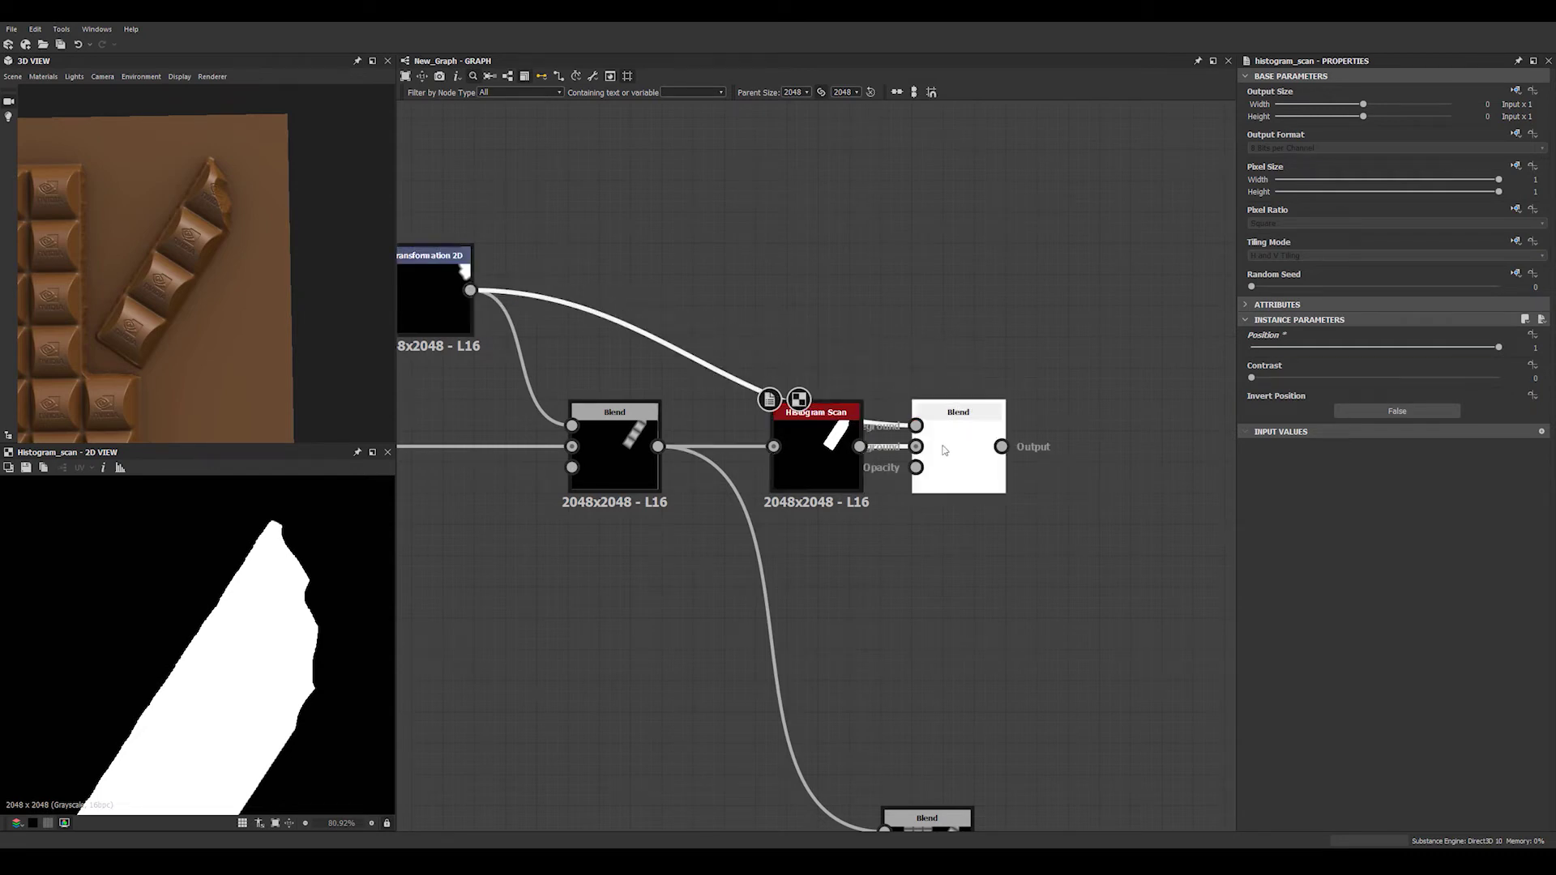
{"action": "double_click", "coordinate": [957, 417]}
{"action": "left_click", "coordinate": [1295, 363]}
{"action": "left_click", "coordinate": [1265, 395]}
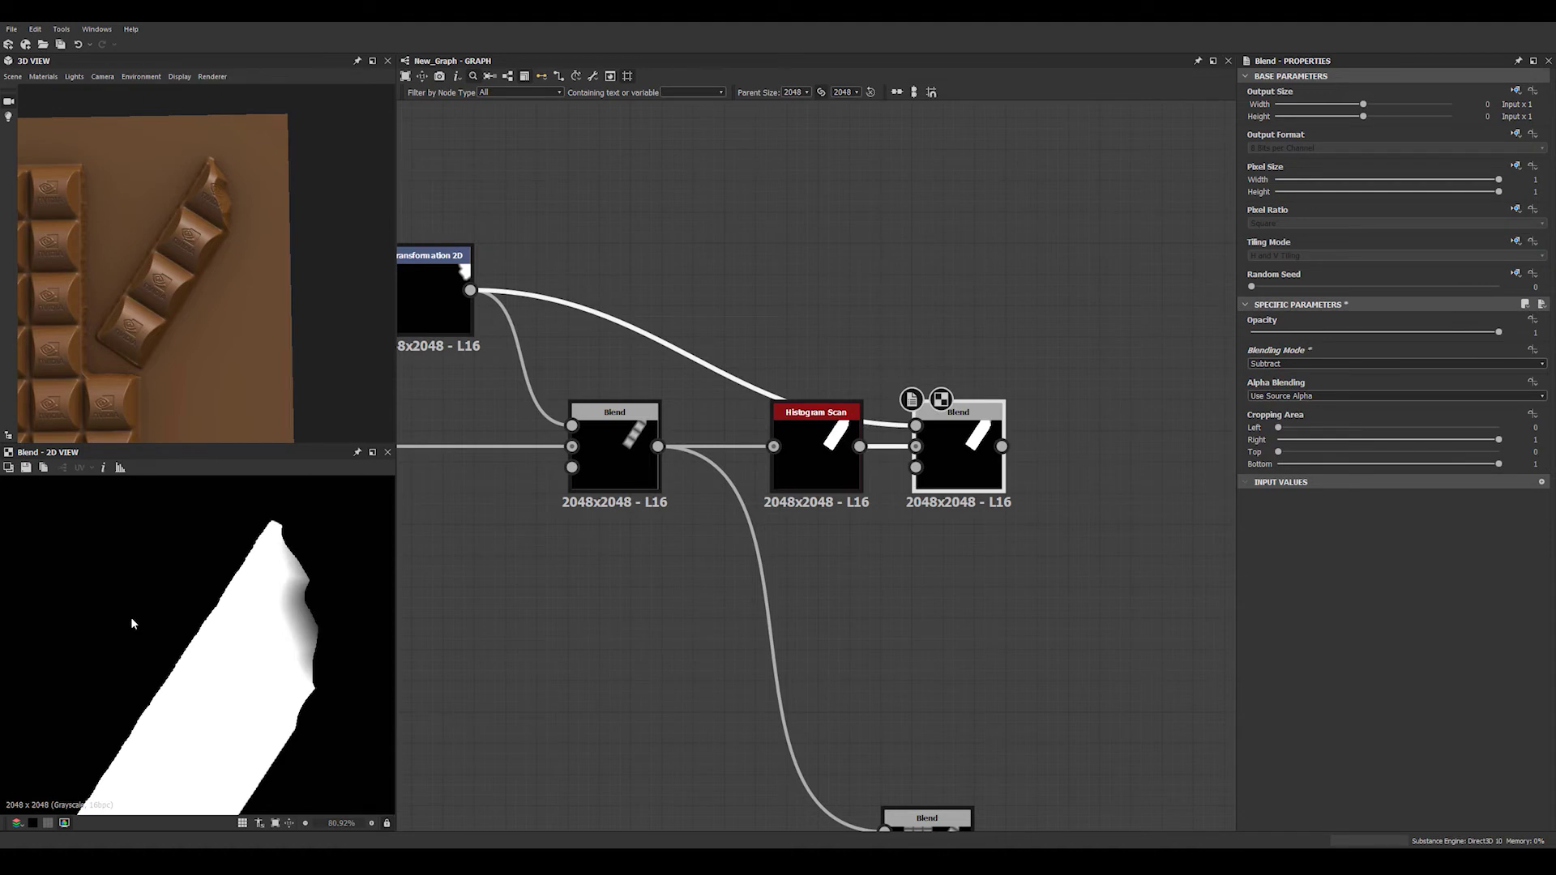
{"action": "scroll", "coordinate": [199, 606], "scroll_direction": "down", "scroll_amount": 2}
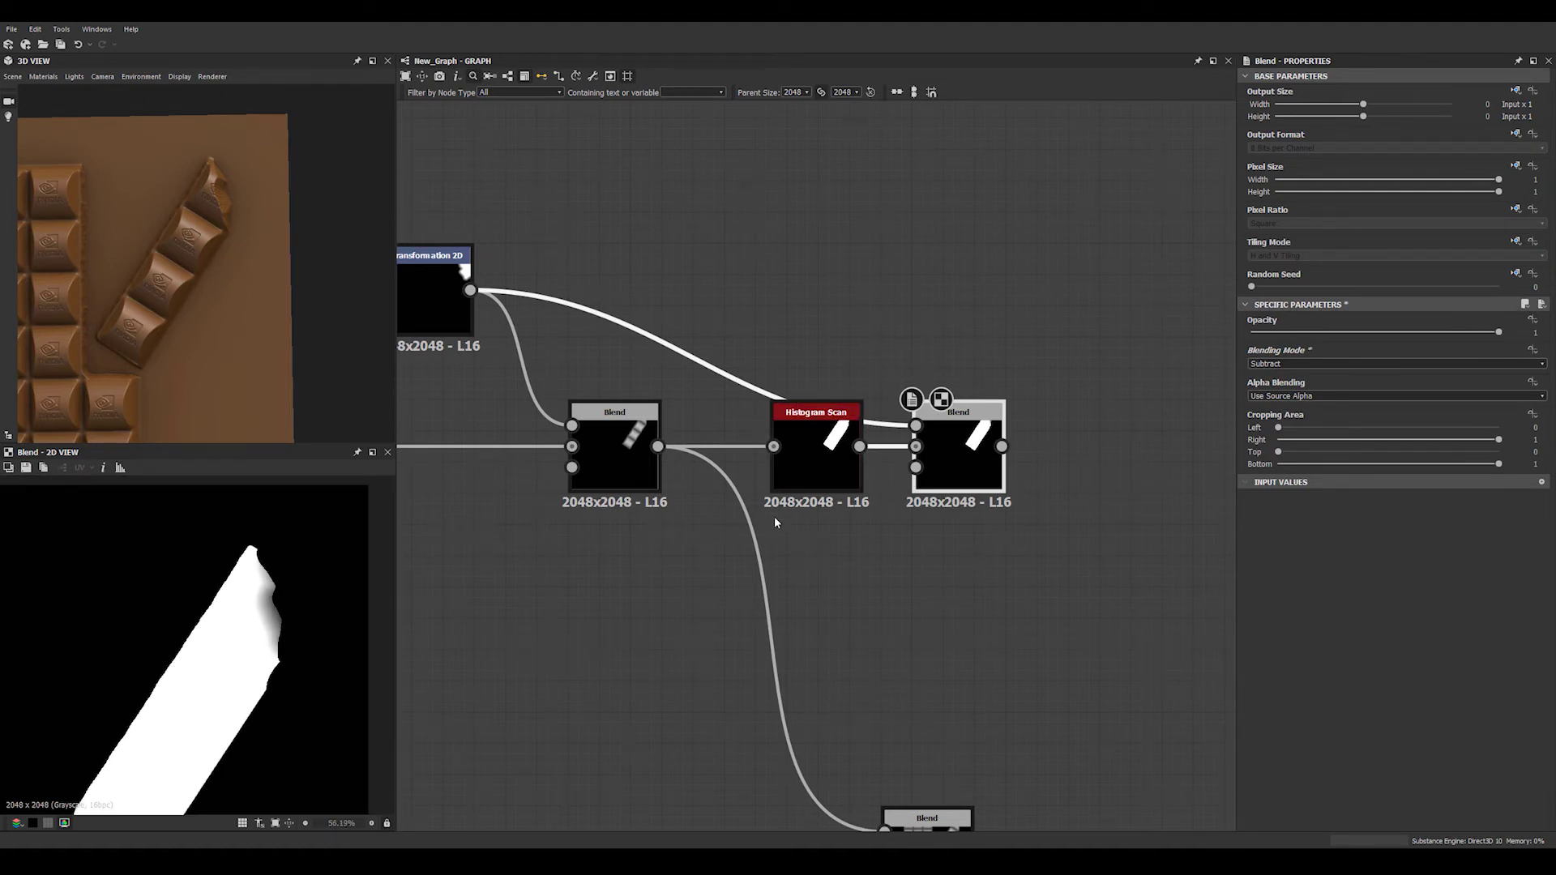
{"action": "left_click_drag", "start_coordinate": [975, 479], "coordinate": [989, 387]}
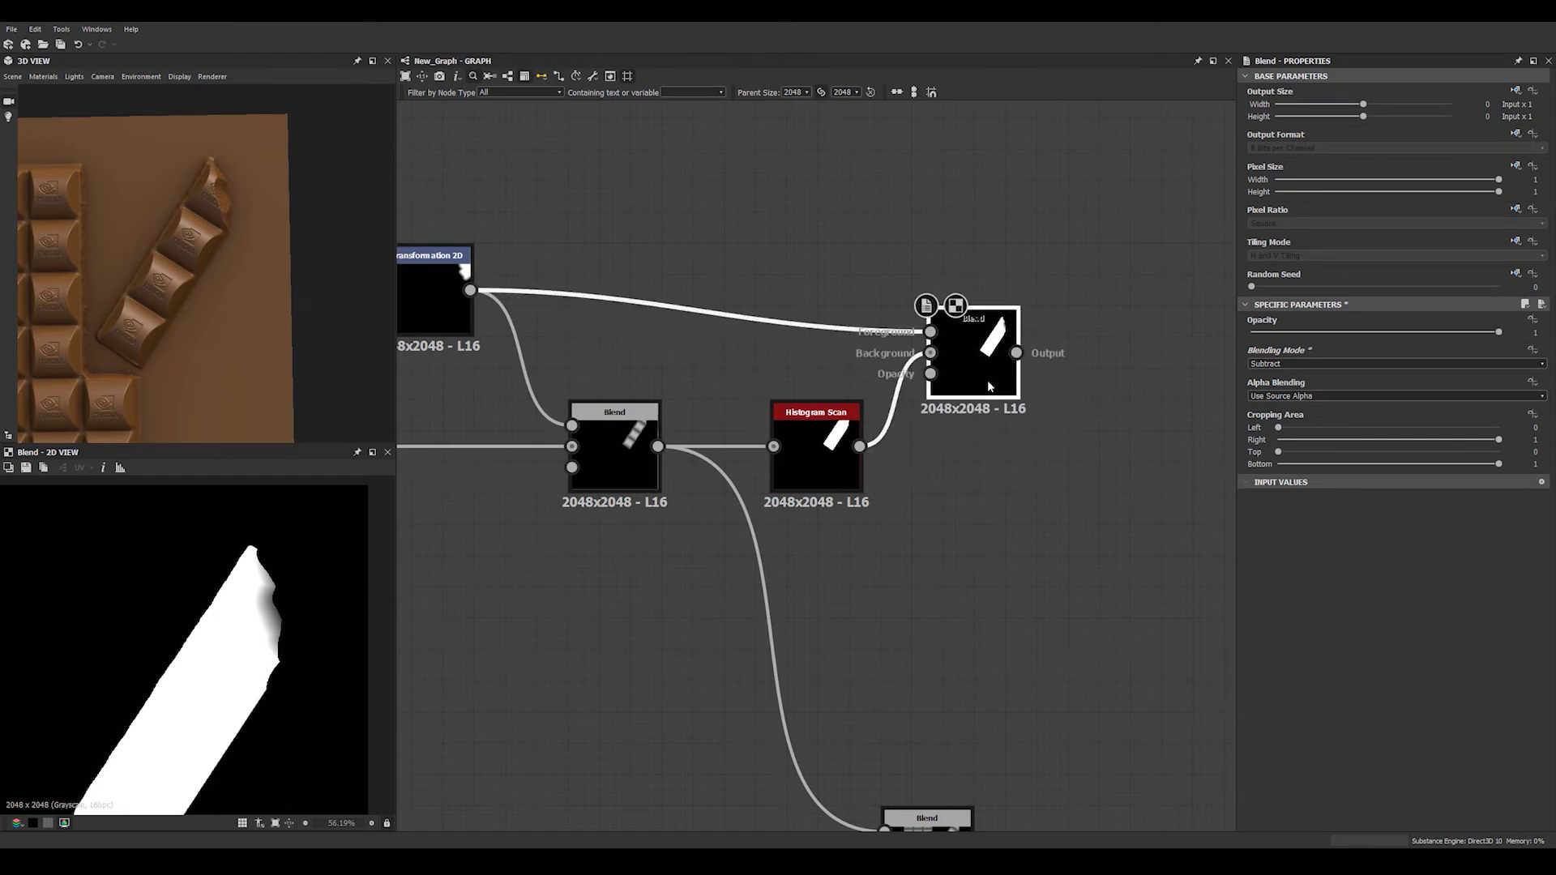
Insert an Invert Grayscale node between the mask's Transformation 2D and the new Blend's Foreground, and preview the Blend in 2D
{"action": "middle_click_drag", "start_coordinate": [754, 559], "coordinate": [872, 564]}
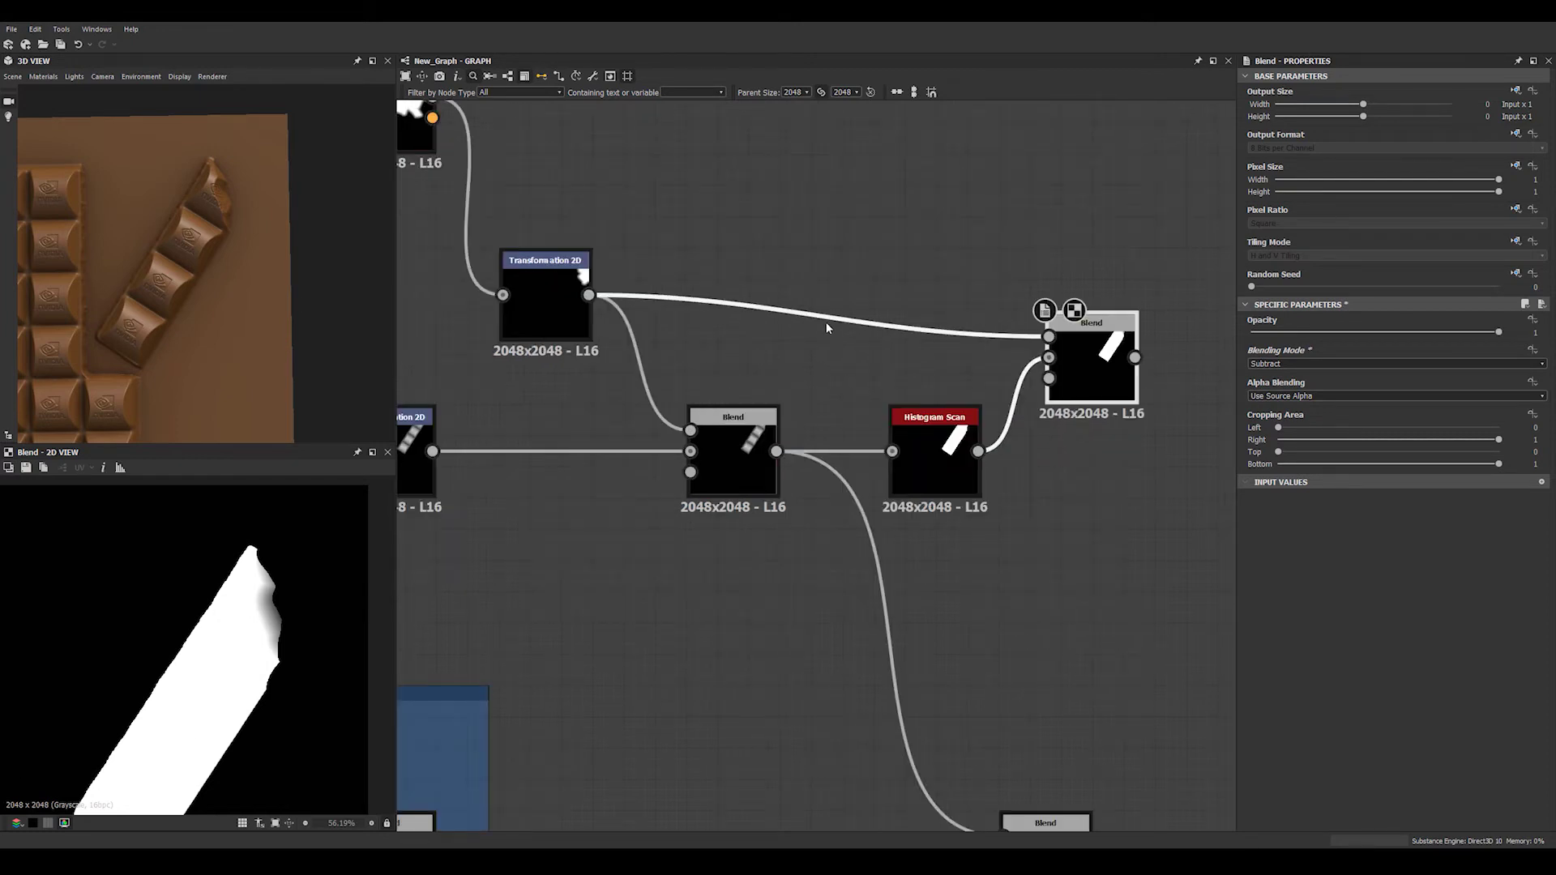
{"action": "key", "text": "space"}
{"action": "type", "text": "inv"}
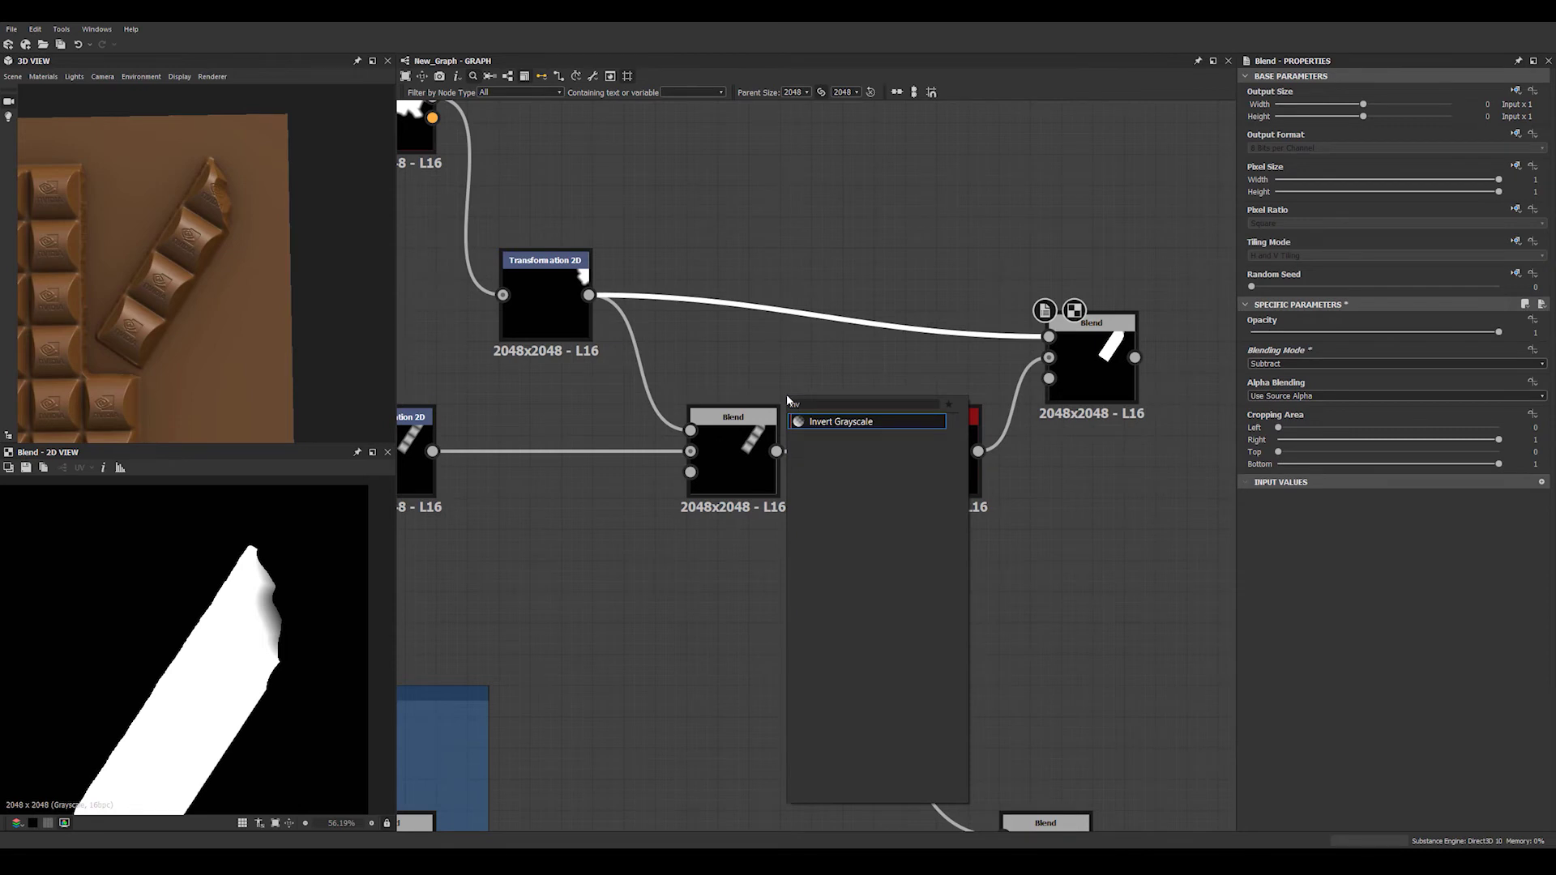
{"action": "key", "text": "Return"}
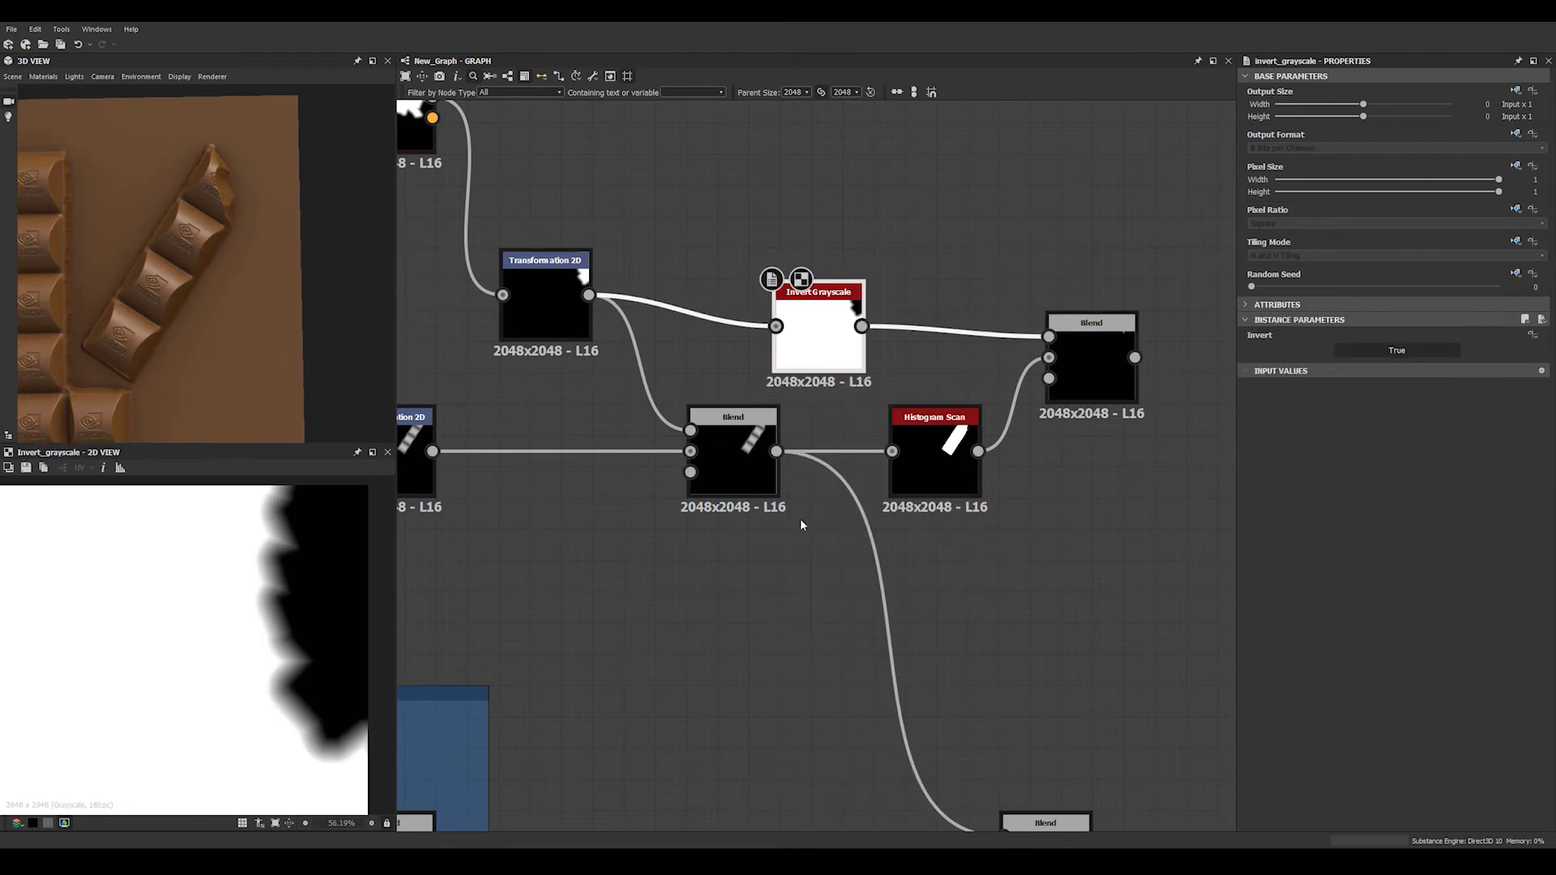
{"action": "double_click", "coordinate": [1095, 358]}
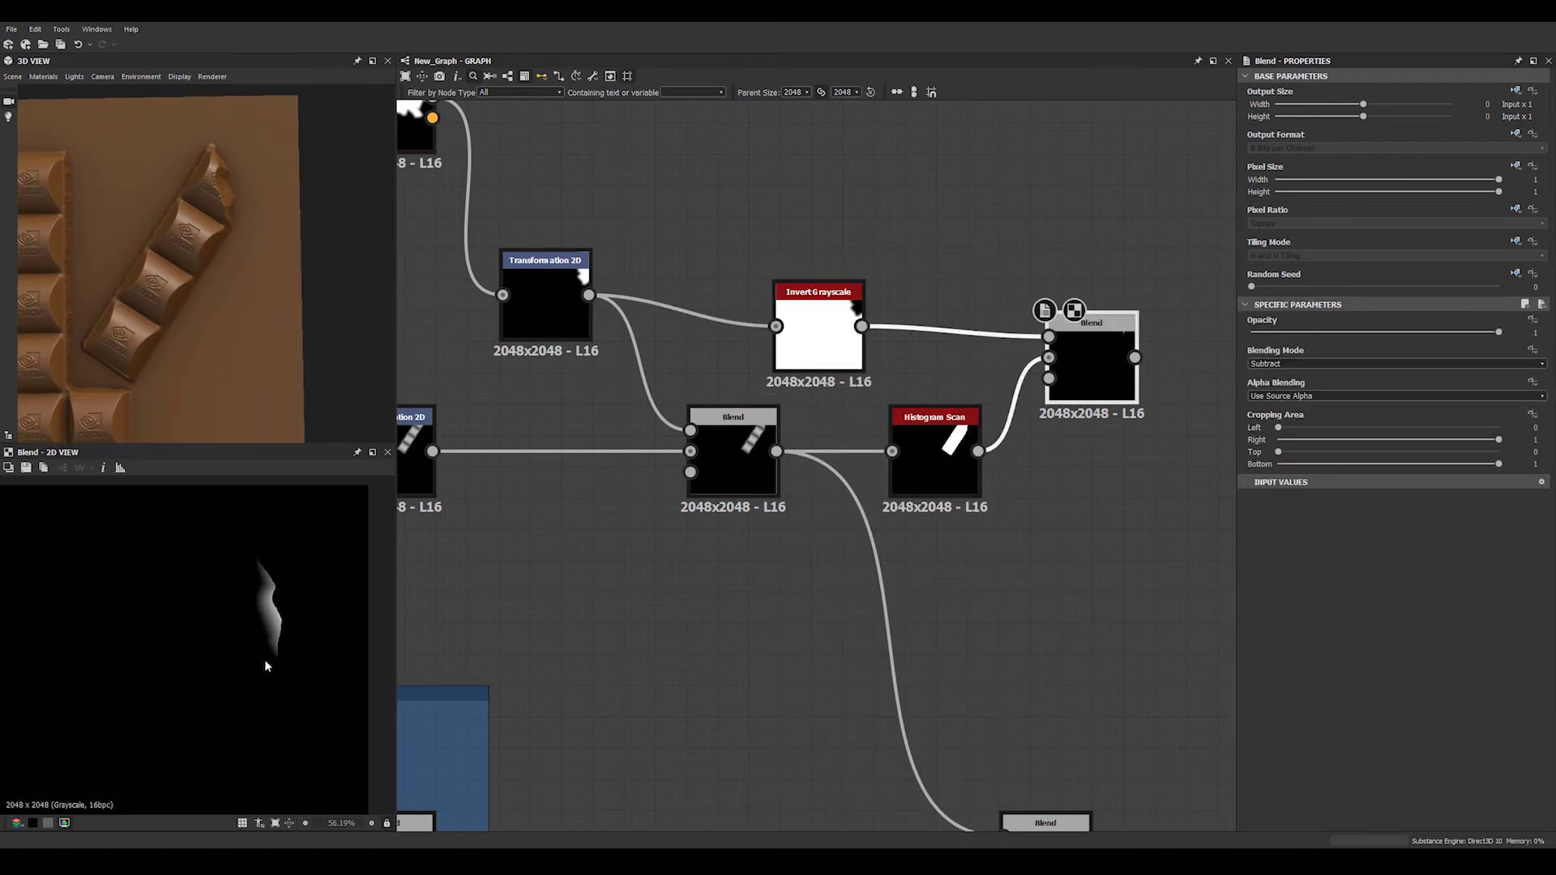
Line up the Invert Grayscale, Histogram Scan and new Blend nodes, and compare the two strip Blends in the 2D view
{"action": "left_click_drag", "start_coordinate": [824, 327], "coordinate": [968, 329]}
{"action": "left_click_drag", "start_coordinate": [936, 474], "coordinate": [953, 474]}
{"action": "left_click_drag", "start_coordinate": [1091, 346], "coordinate": [1107, 285]}
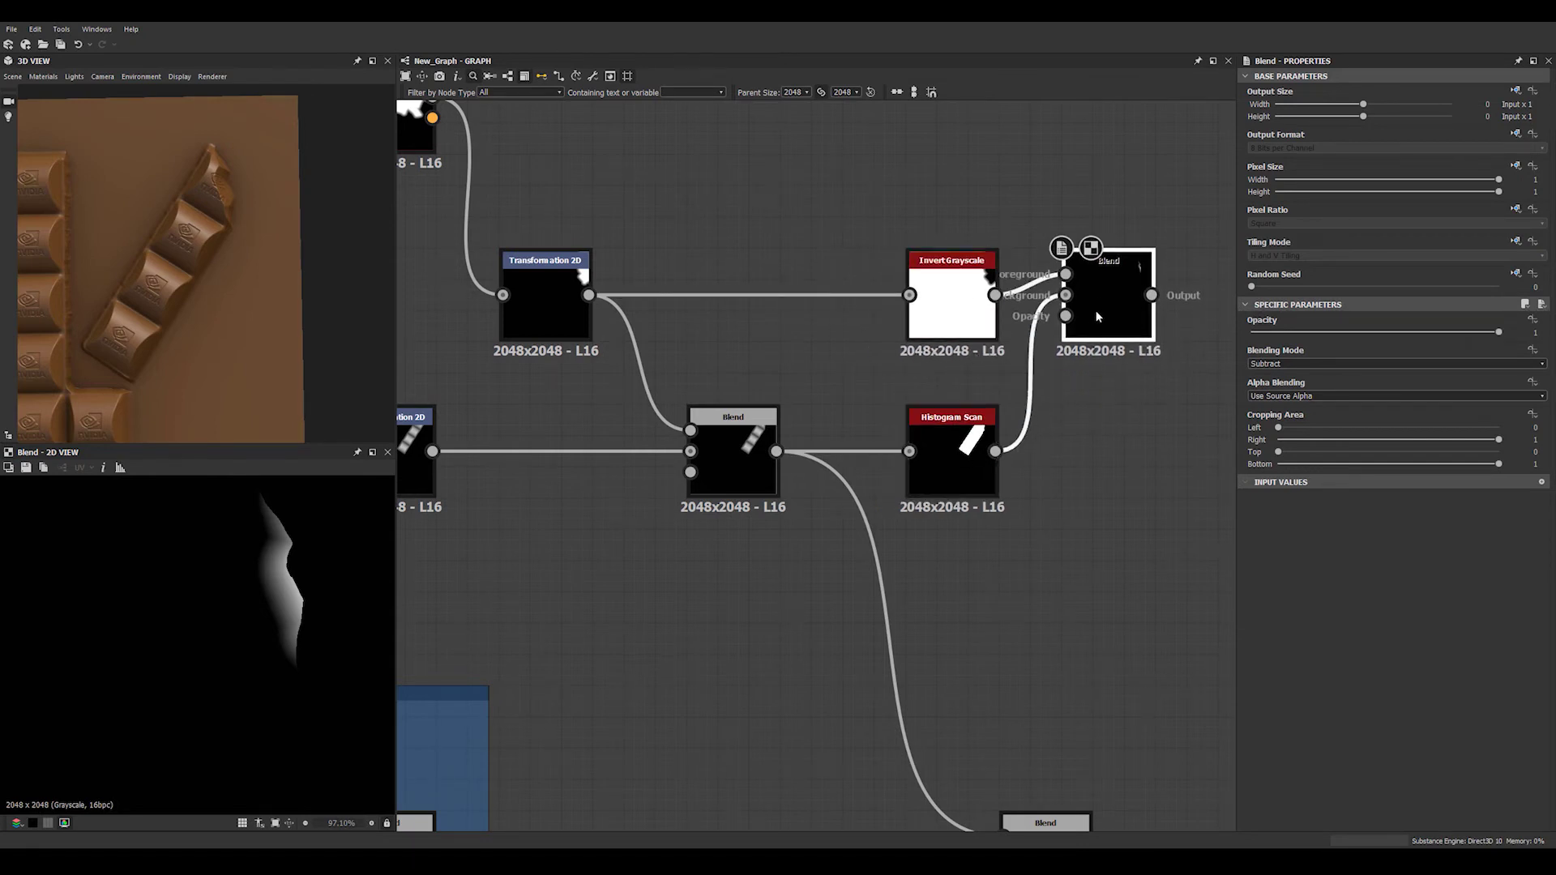
{"action": "middle_click_drag", "start_coordinate": [1055, 594], "coordinate": [761, 496]}
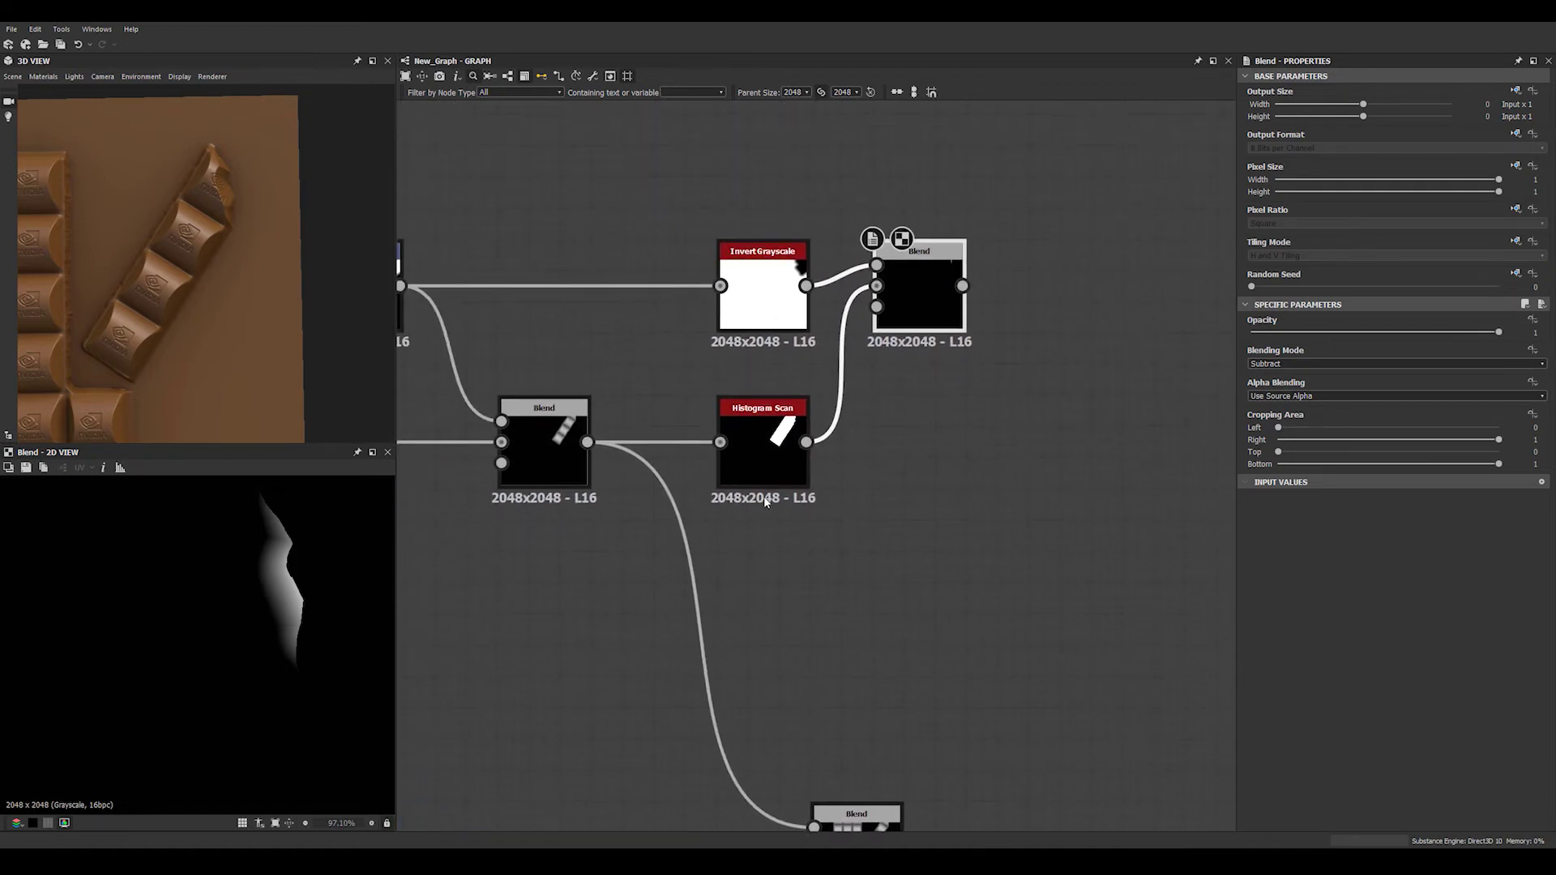
{"action": "left_click", "coordinate": [540, 440]}
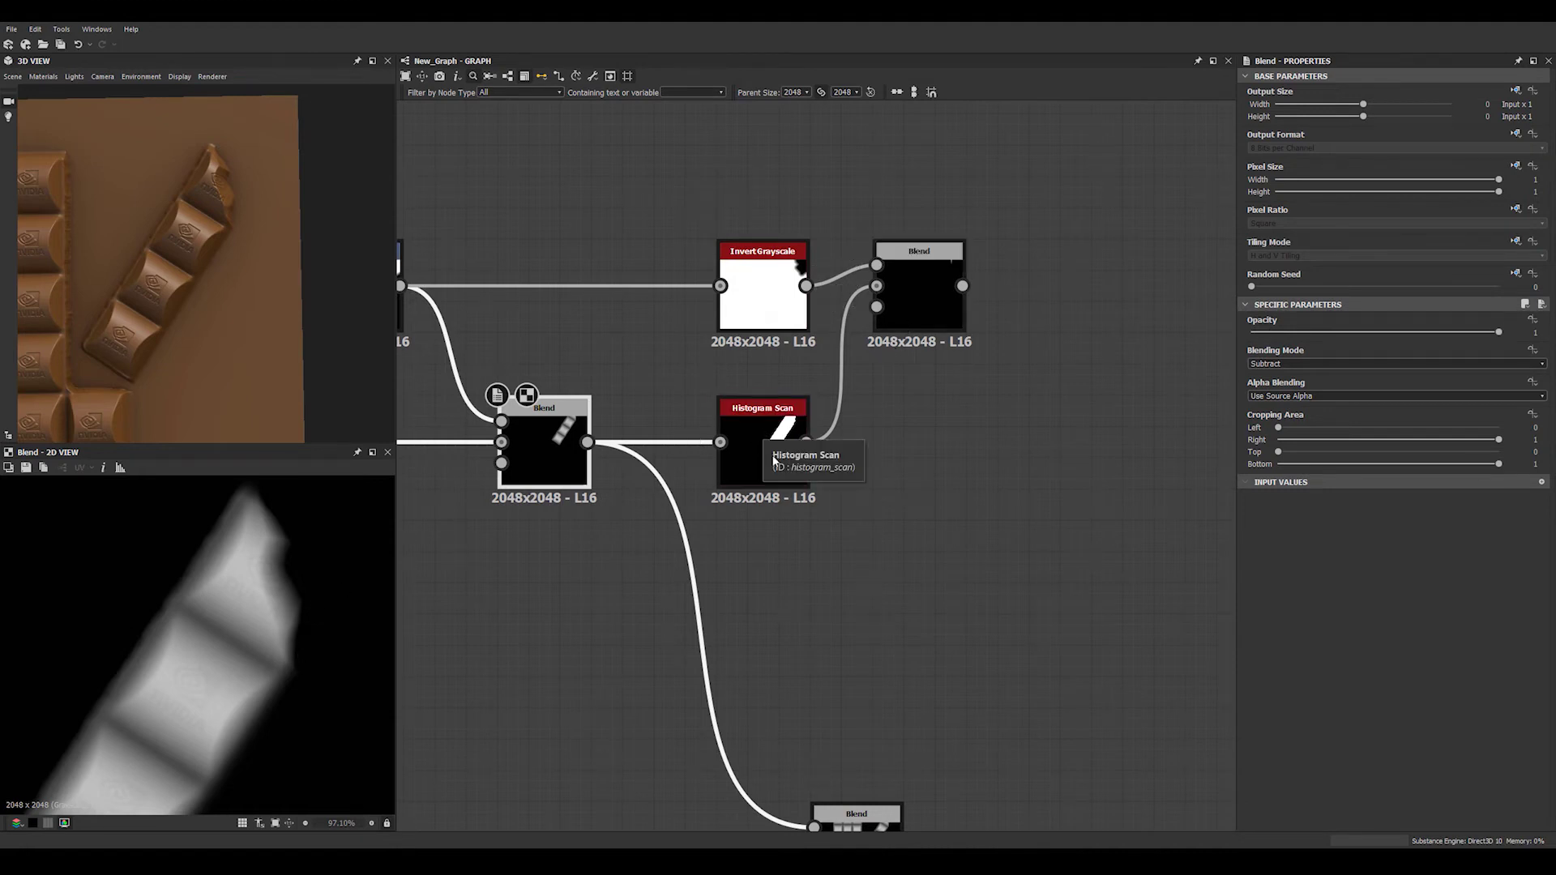
{"action": "left_click", "coordinate": [944, 280]}
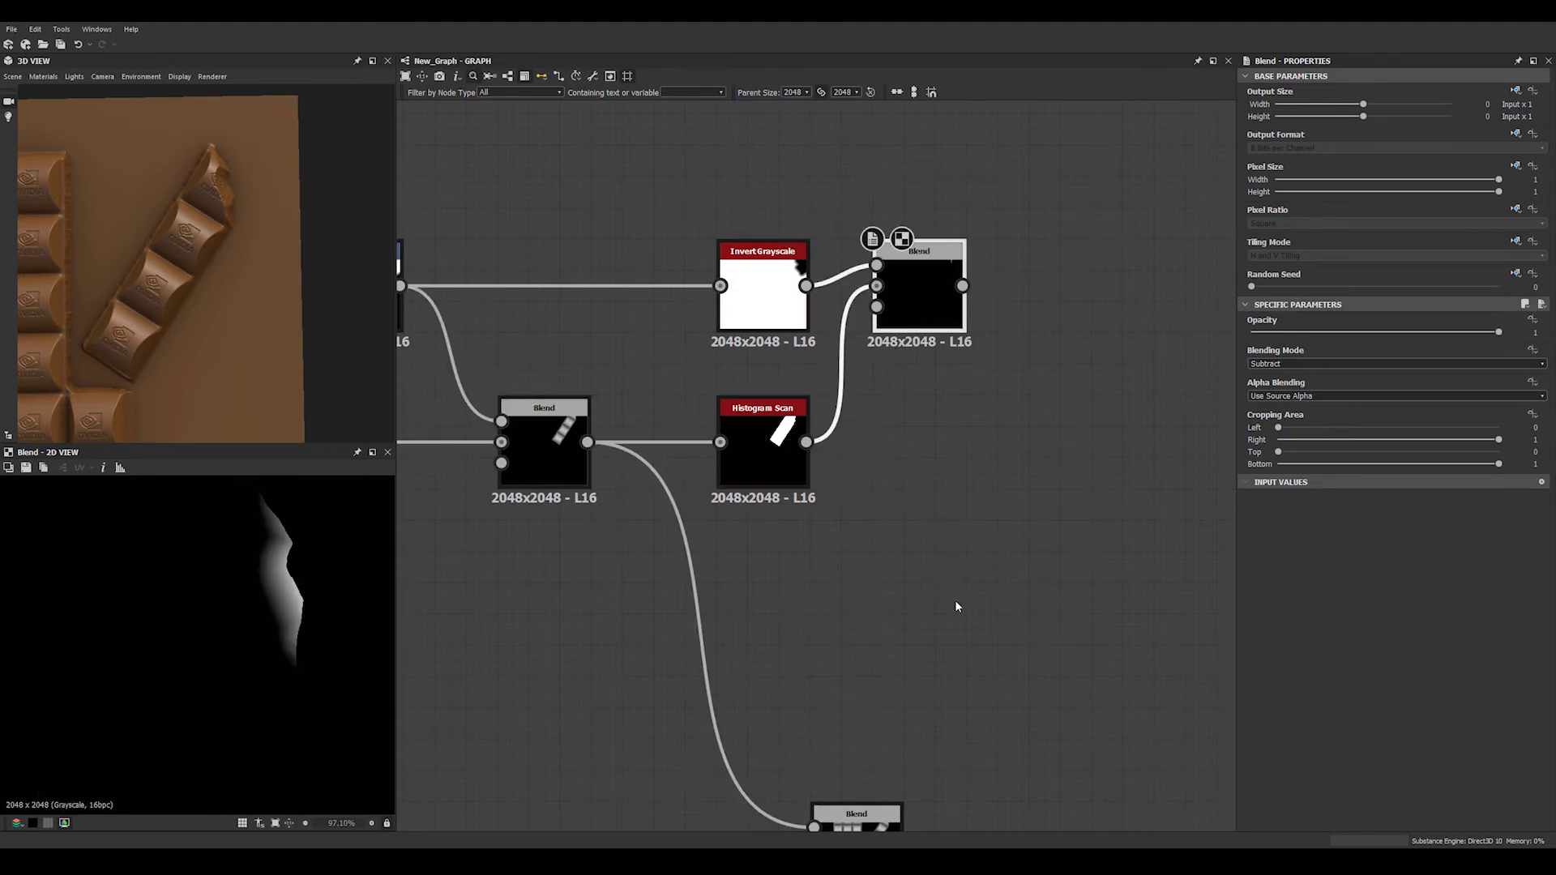
Add a Non Uniform Blur Grayscale after the new Blend, with the Blend feeding both its Grayscale and Blur Map inputs
{"action": "middle_click_drag", "start_coordinate": [947, 581], "coordinate": [793, 490]}
{"action": "middle_click_drag", "start_coordinate": [904, 556], "coordinate": [843, 584]}
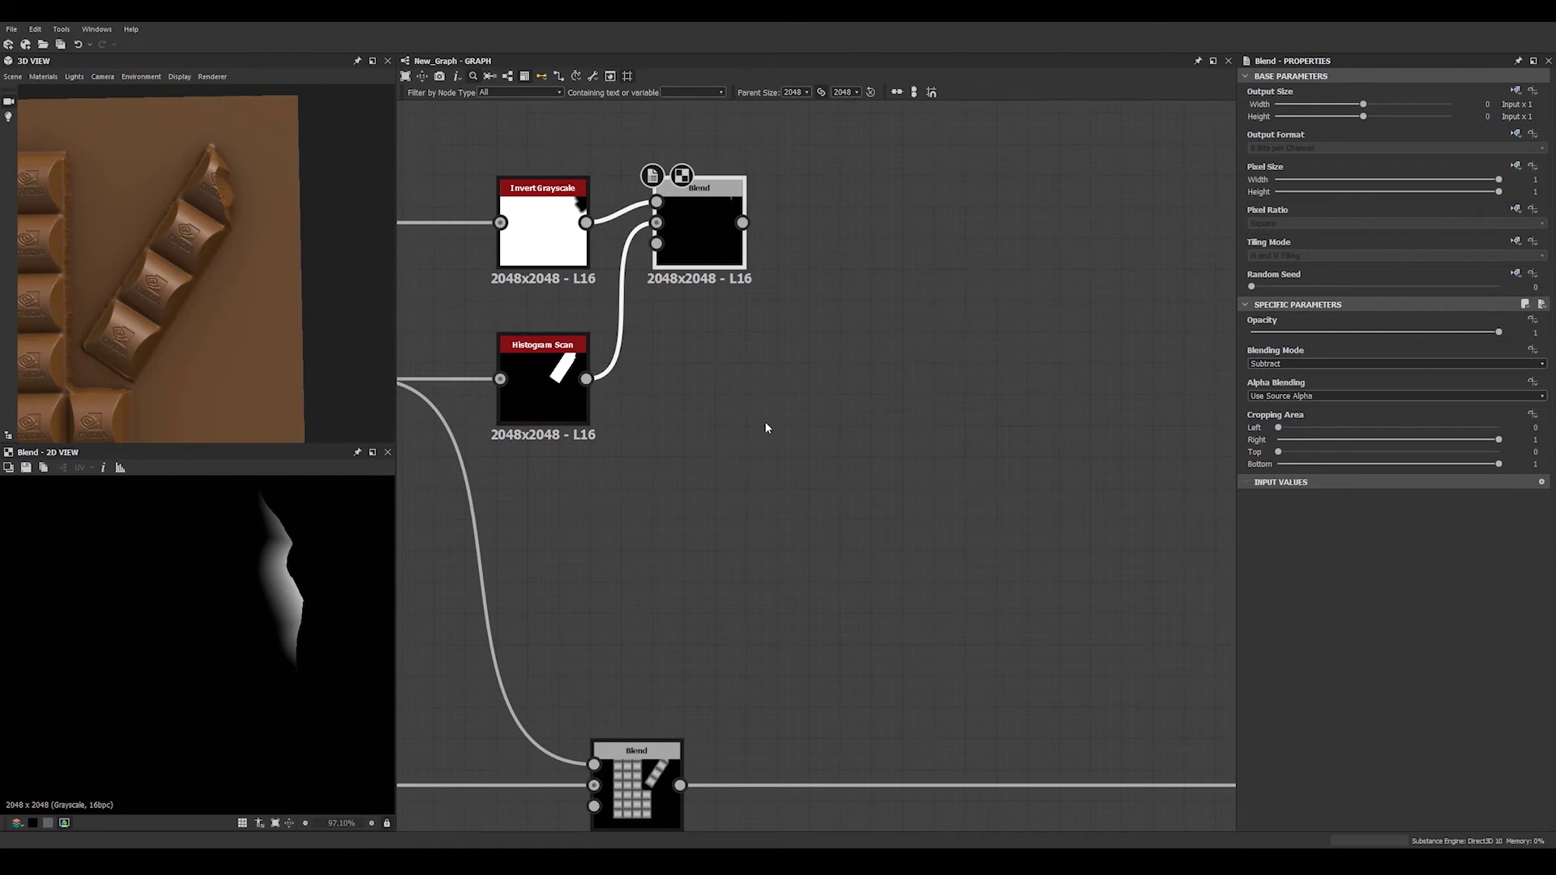
{"action": "scroll", "coordinate": [762, 456], "scroll_direction": "down", "scroll_amount": 2}
{"action": "middle_click_drag", "start_coordinate": [702, 434], "coordinate": [792, 436]}
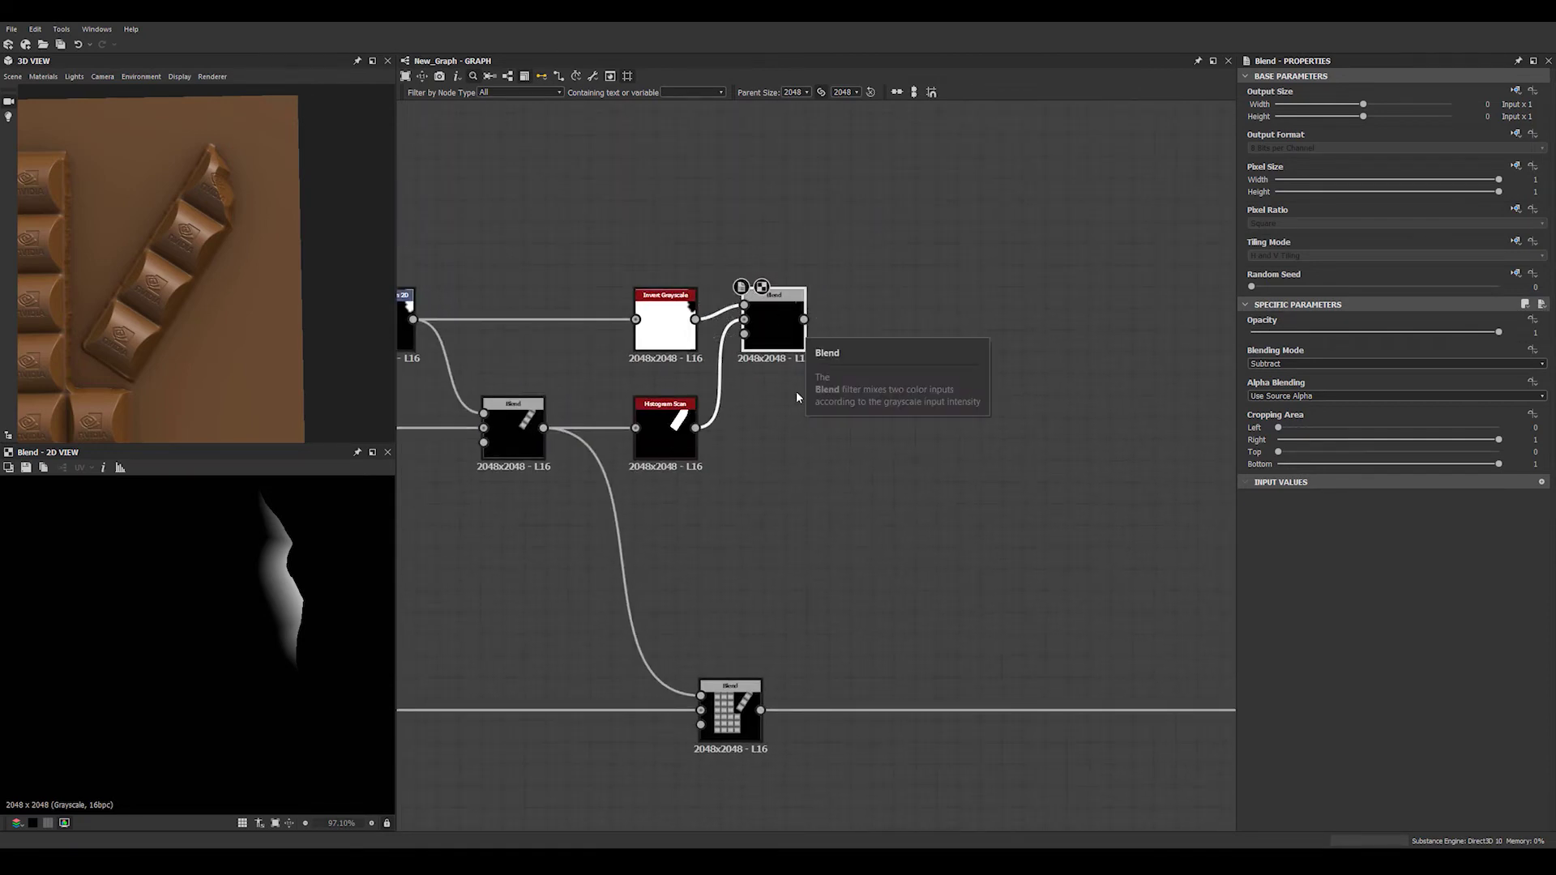
{"action": "key", "text": "space"}
{"action": "type", "text": "non"}
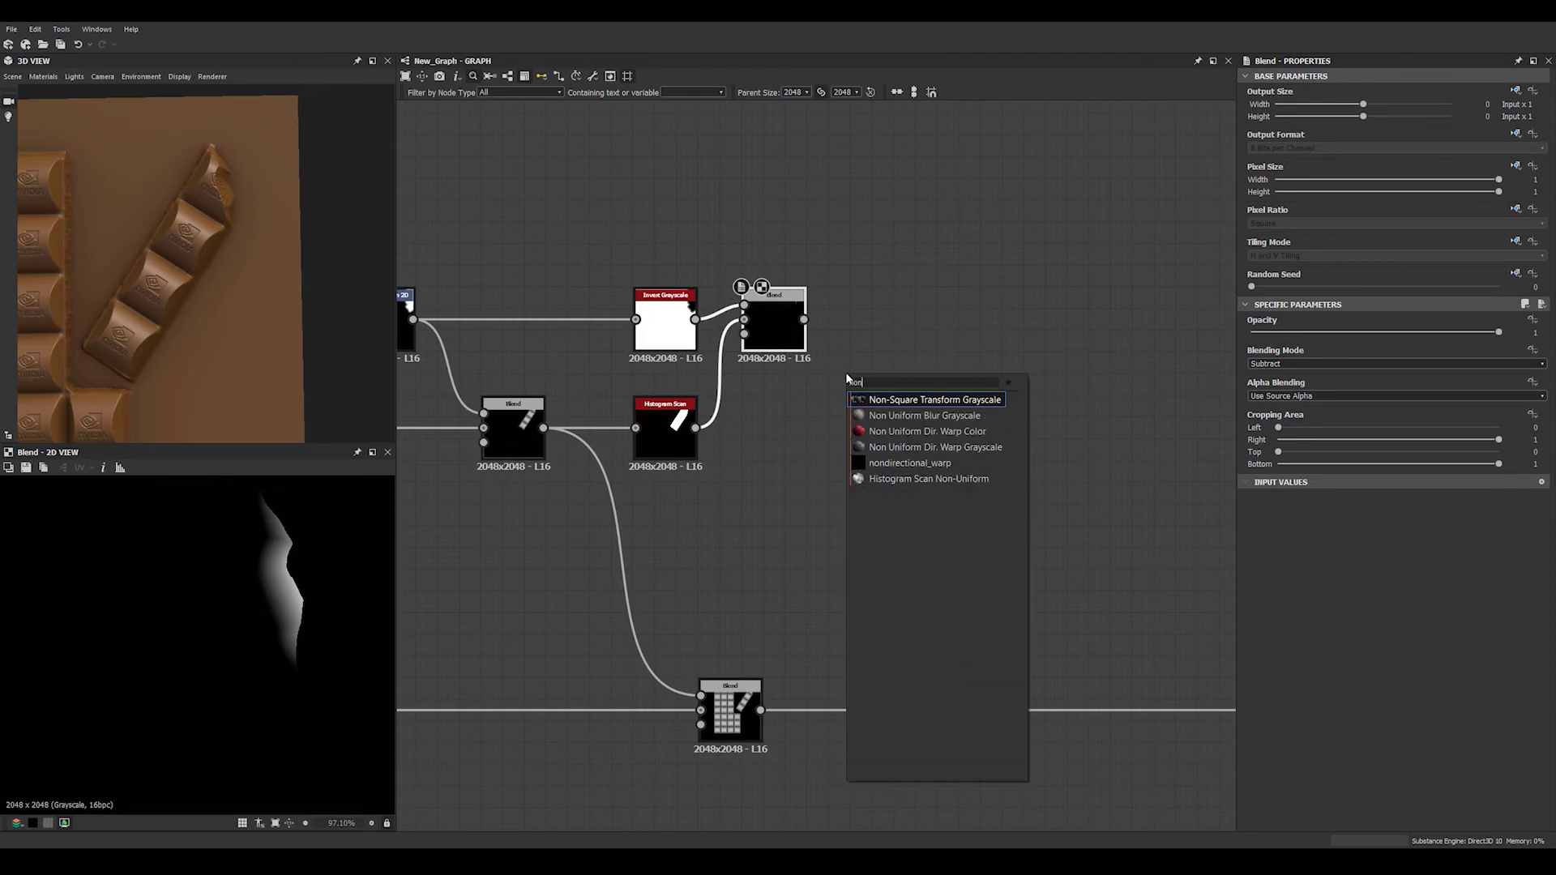
{"action": "key", "text": "Down"}
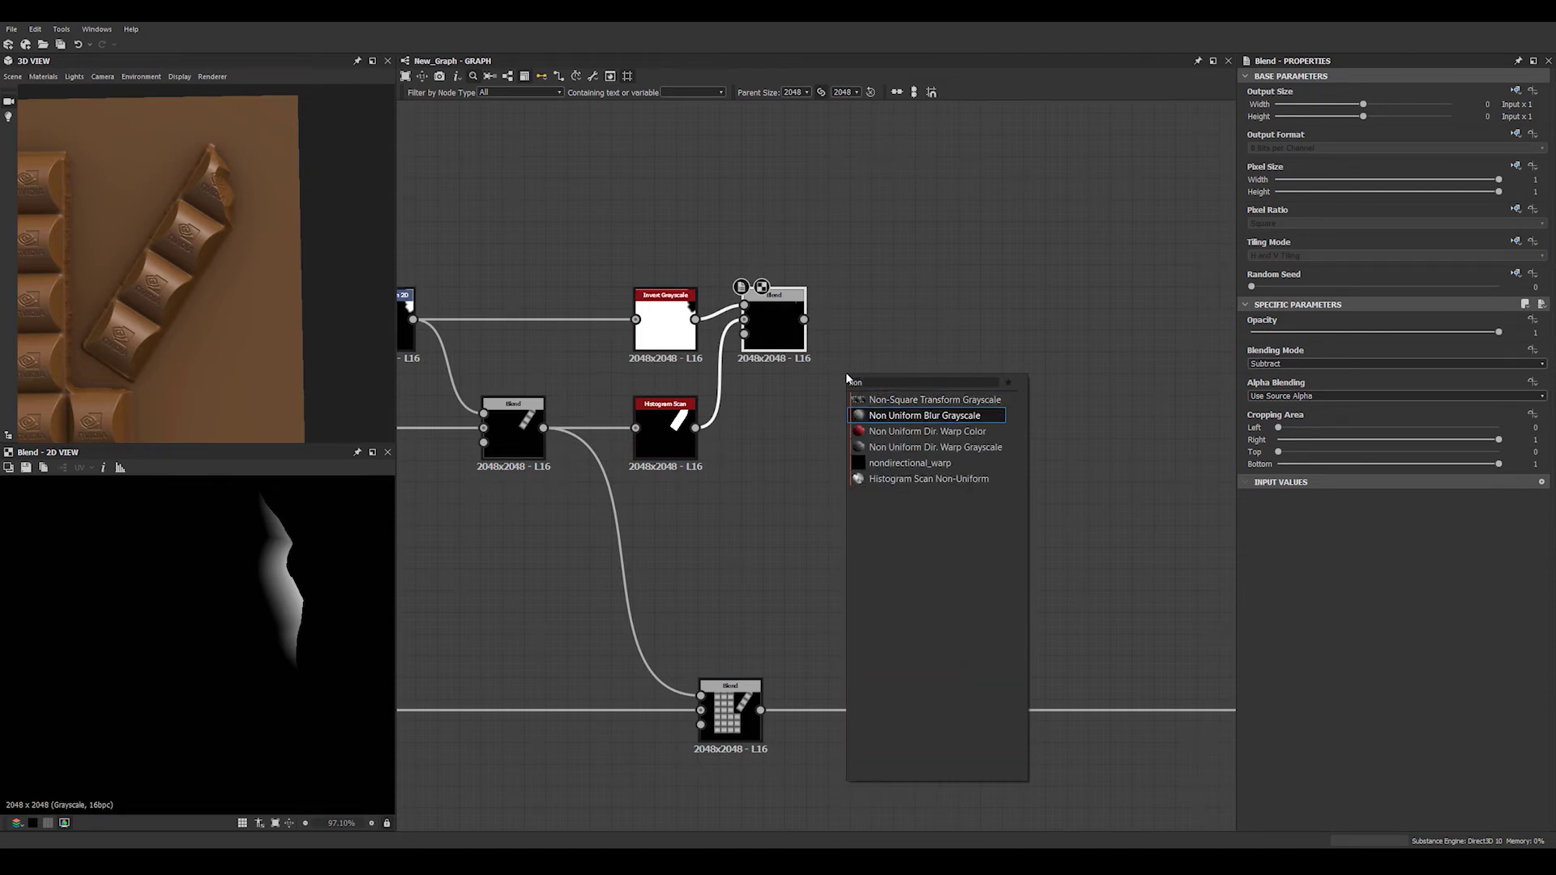
{"action": "key", "text": "Return"}
{"action": "scroll", "coordinate": [897, 366], "scroll_direction": "up", "scroll_amount": 1}
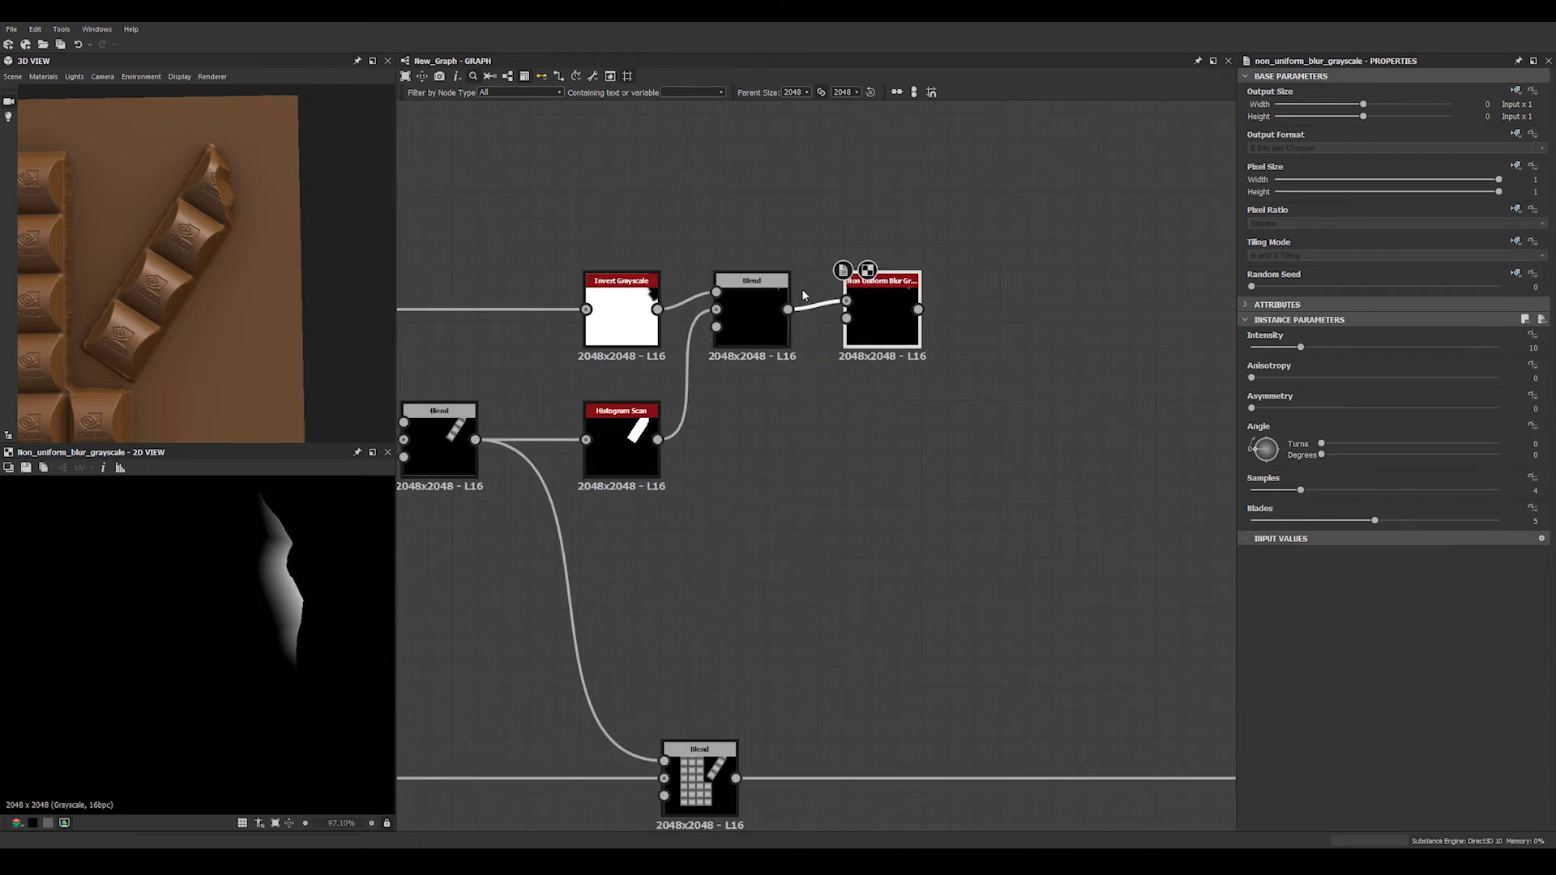
{"action": "left_click_drag", "start_coordinate": [788, 309], "coordinate": [882, 312]}
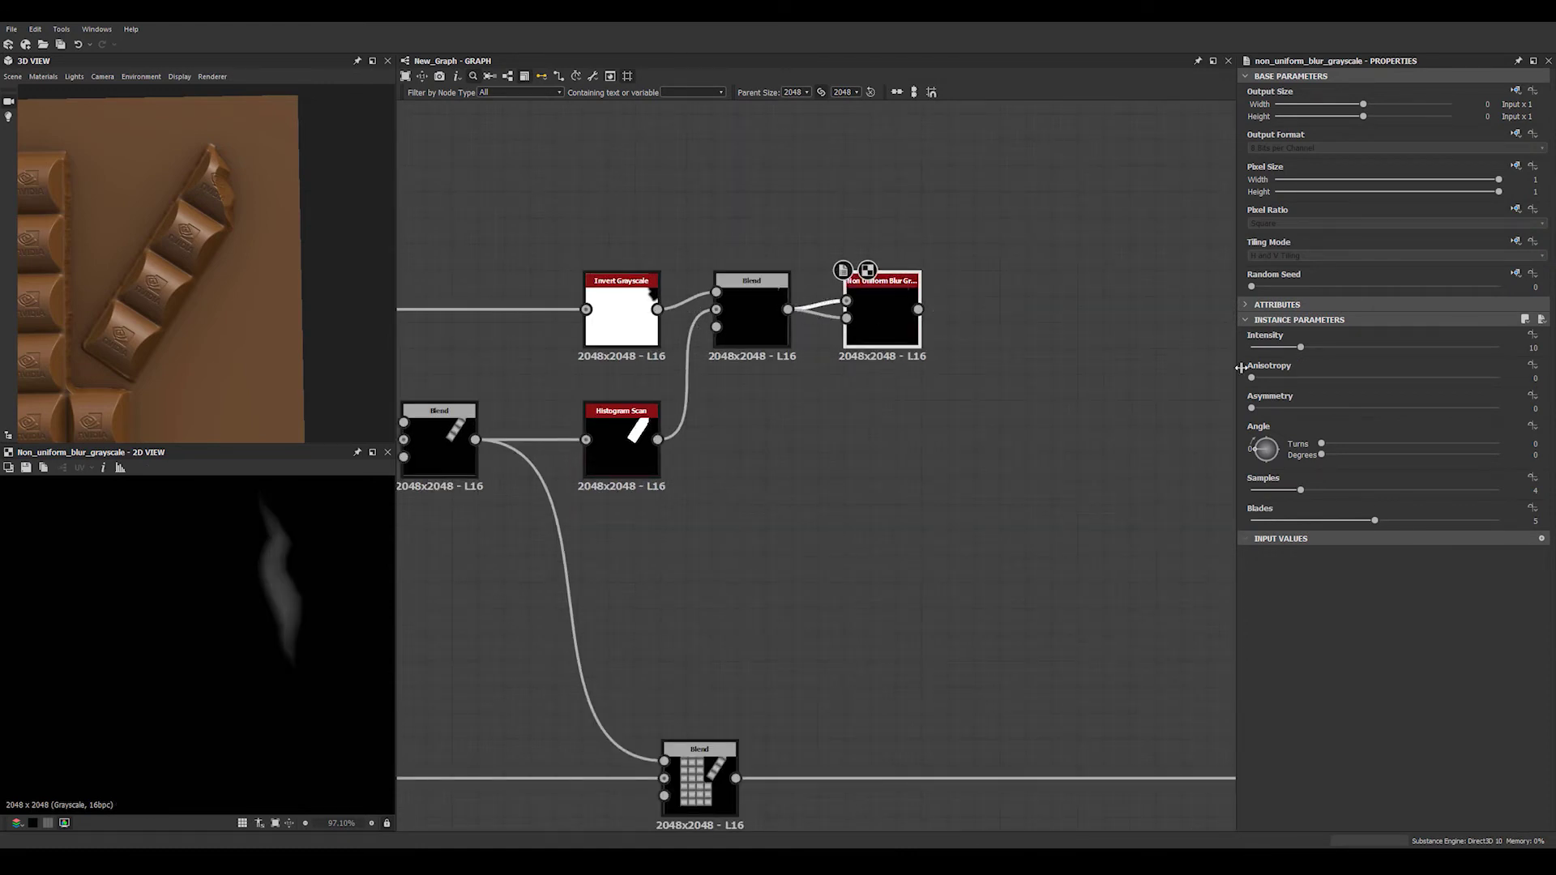
Set the Non Uniform Blur's Intensity to 4.5, Samples to 16 and Blades to 9
{"action": "left_click", "coordinate": [1532, 347]}
{"action": "type", "text": "4.5"}
{"action": "key", "text": "Return"}
{"action": "scroll", "coordinate": [270, 611], "scroll_direction": "up", "scroll_amount": 3}
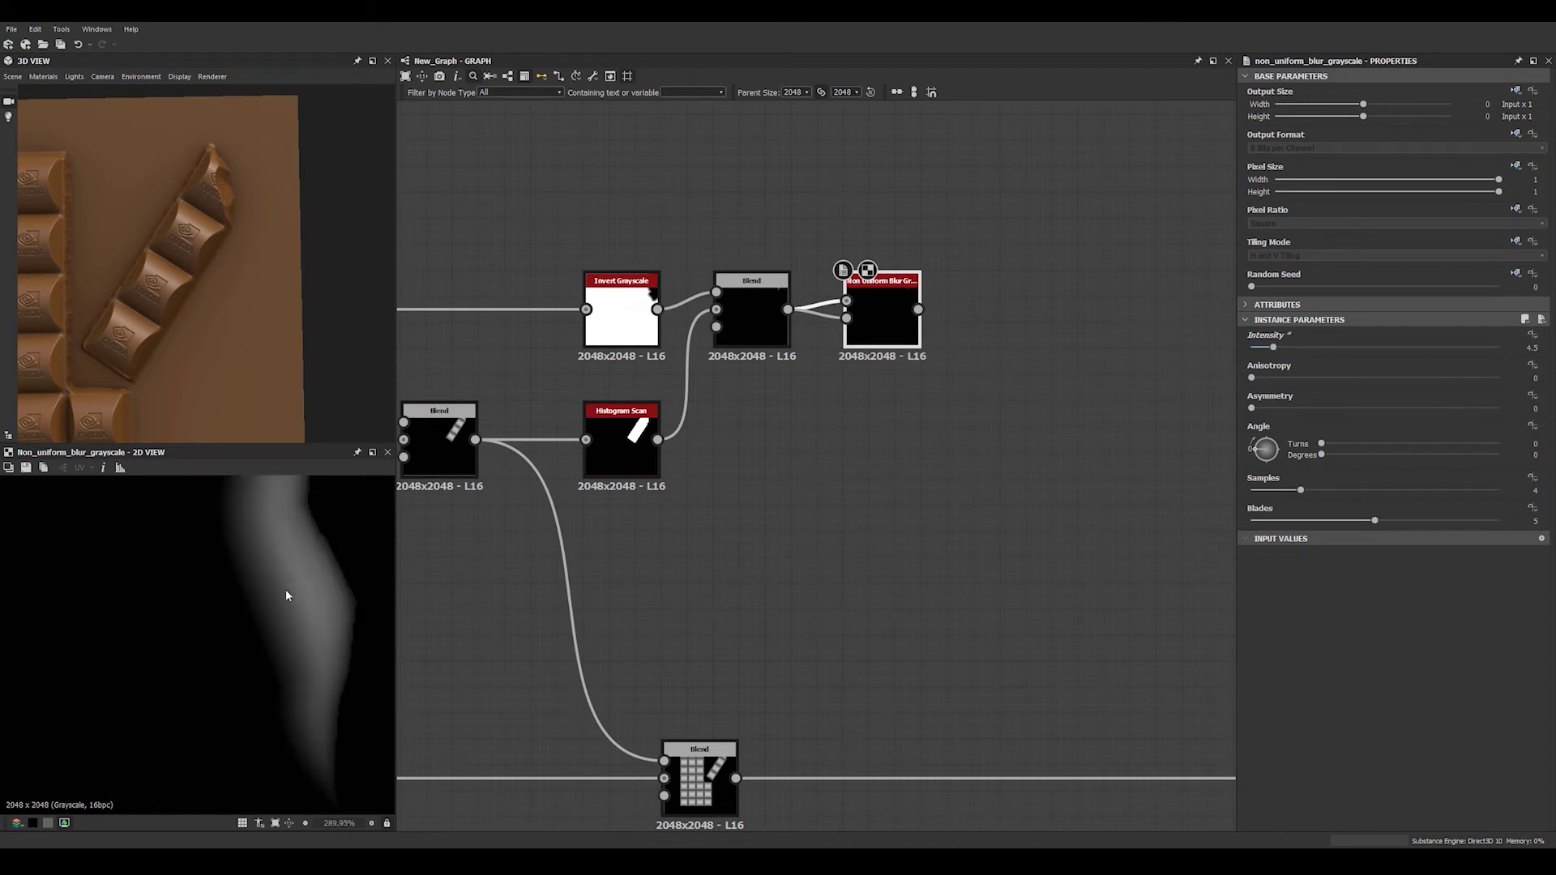
{"action": "left_click_drag", "start_coordinate": [1301, 491], "coordinate": [1523, 496]}
{"action": "left_click_drag", "start_coordinate": [1389, 520], "coordinate": [1511, 520]}
{"action": "scroll", "coordinate": [191, 566], "scroll_direction": "down", "scroll_amount": 3}
{"action": "scroll", "coordinate": [564, 536], "scroll_direction": "down", "scroll_amount": 3}
{"action": "scroll", "coordinate": [838, 386], "scroll_direction": "up", "scroll_amount": 5}
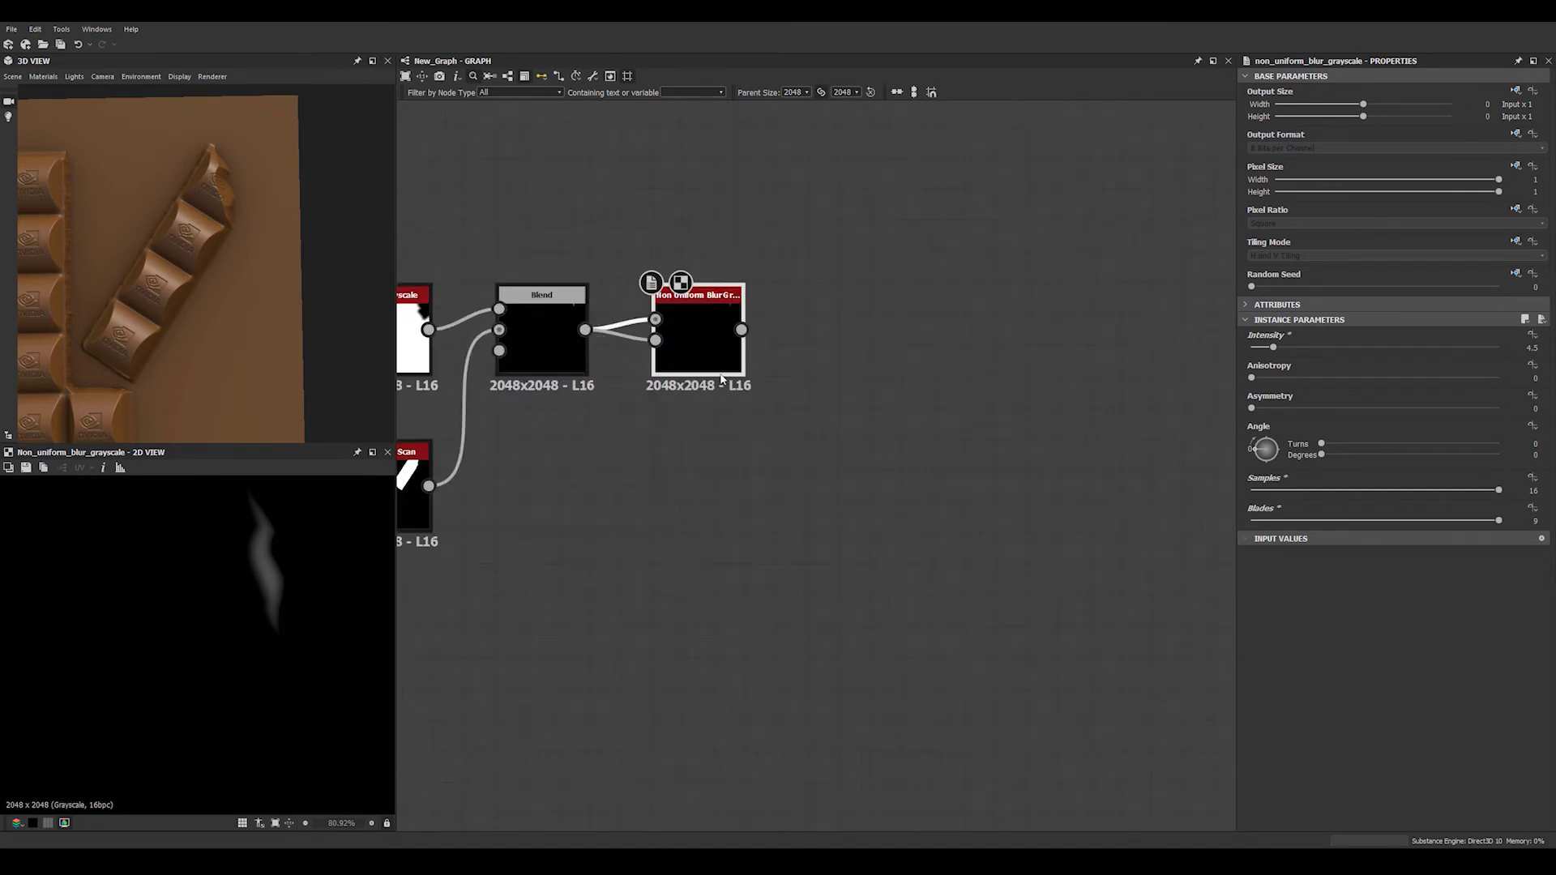
Add a Normal node with Intensity 20 and feed it from the unblurred Blend to inspect the bite surface
{"action": "key", "text": "space"}
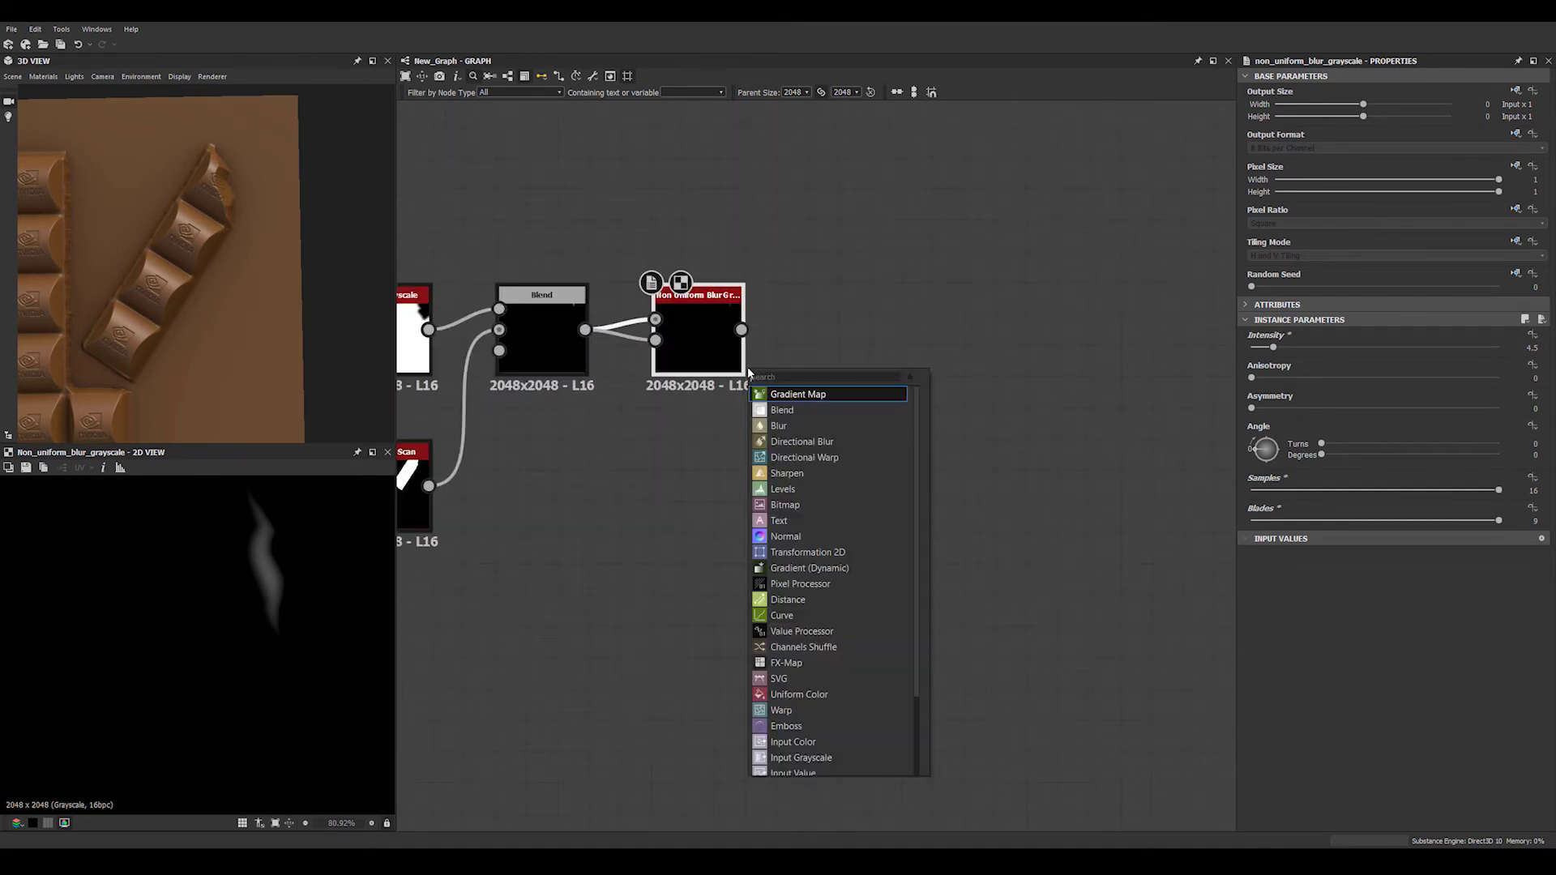
{"action": "key", "text": "Escape"}
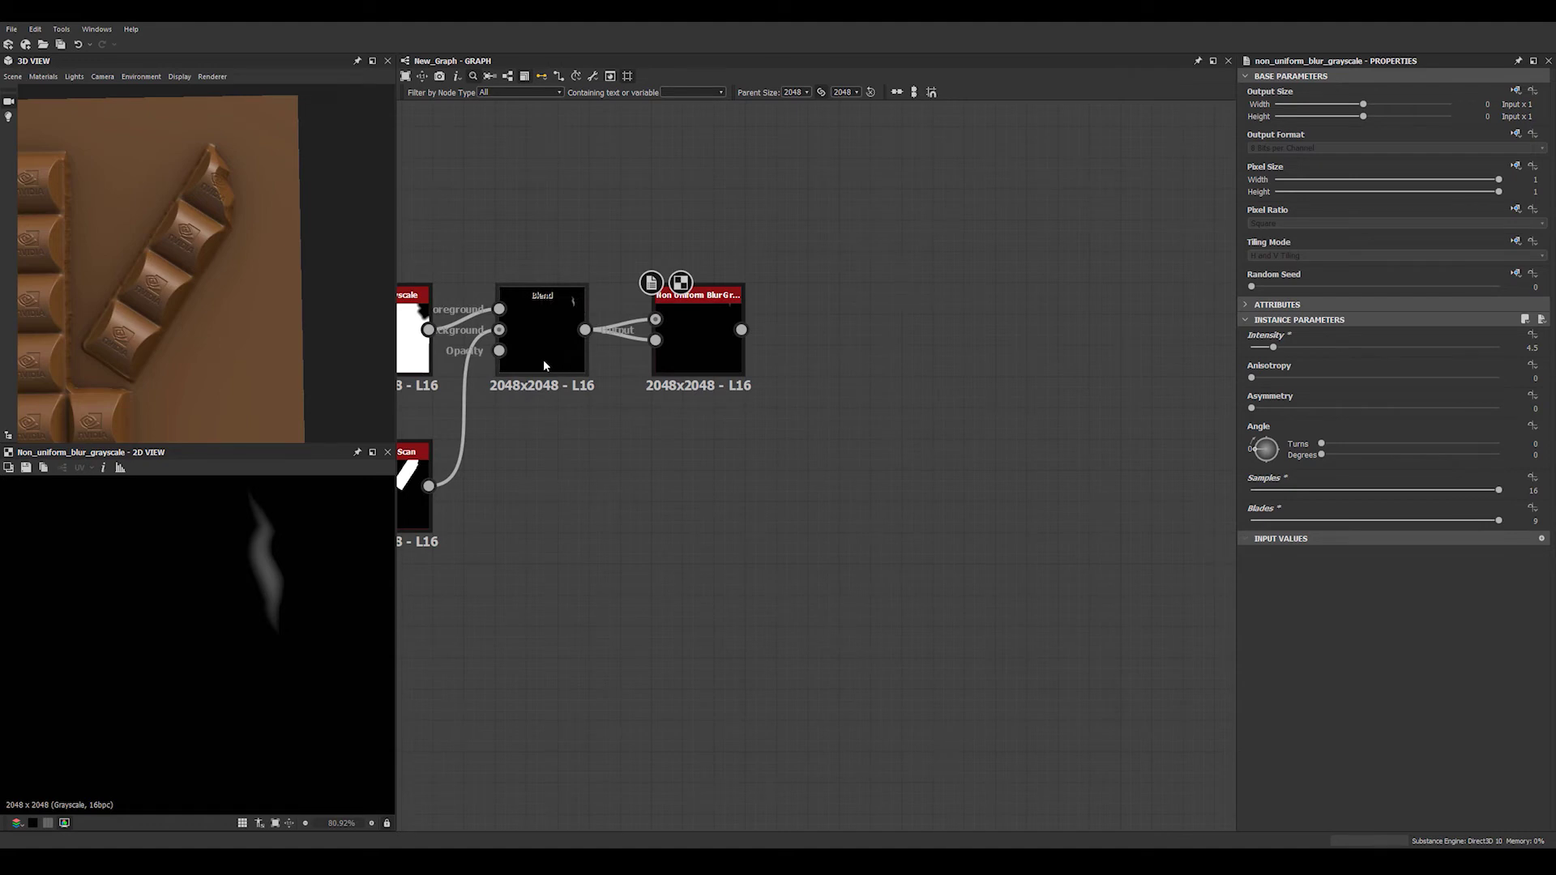
{"action": "scroll", "coordinate": [261, 576], "scroll_direction": "up", "scroll_amount": 4}
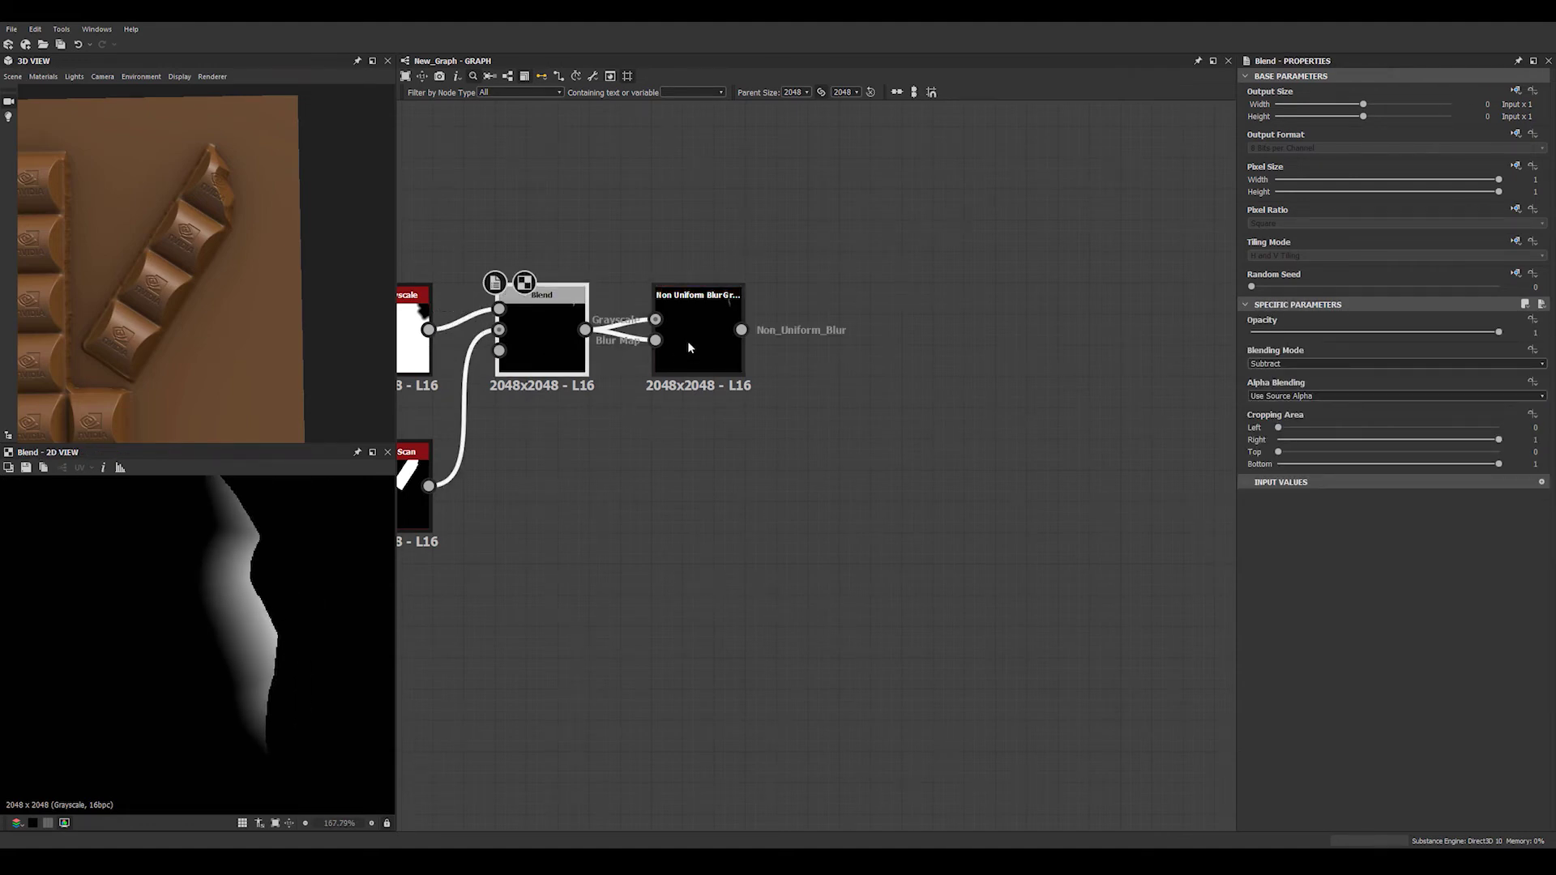
{"action": "key", "text": "space"}
{"action": "type", "text": "nor"}
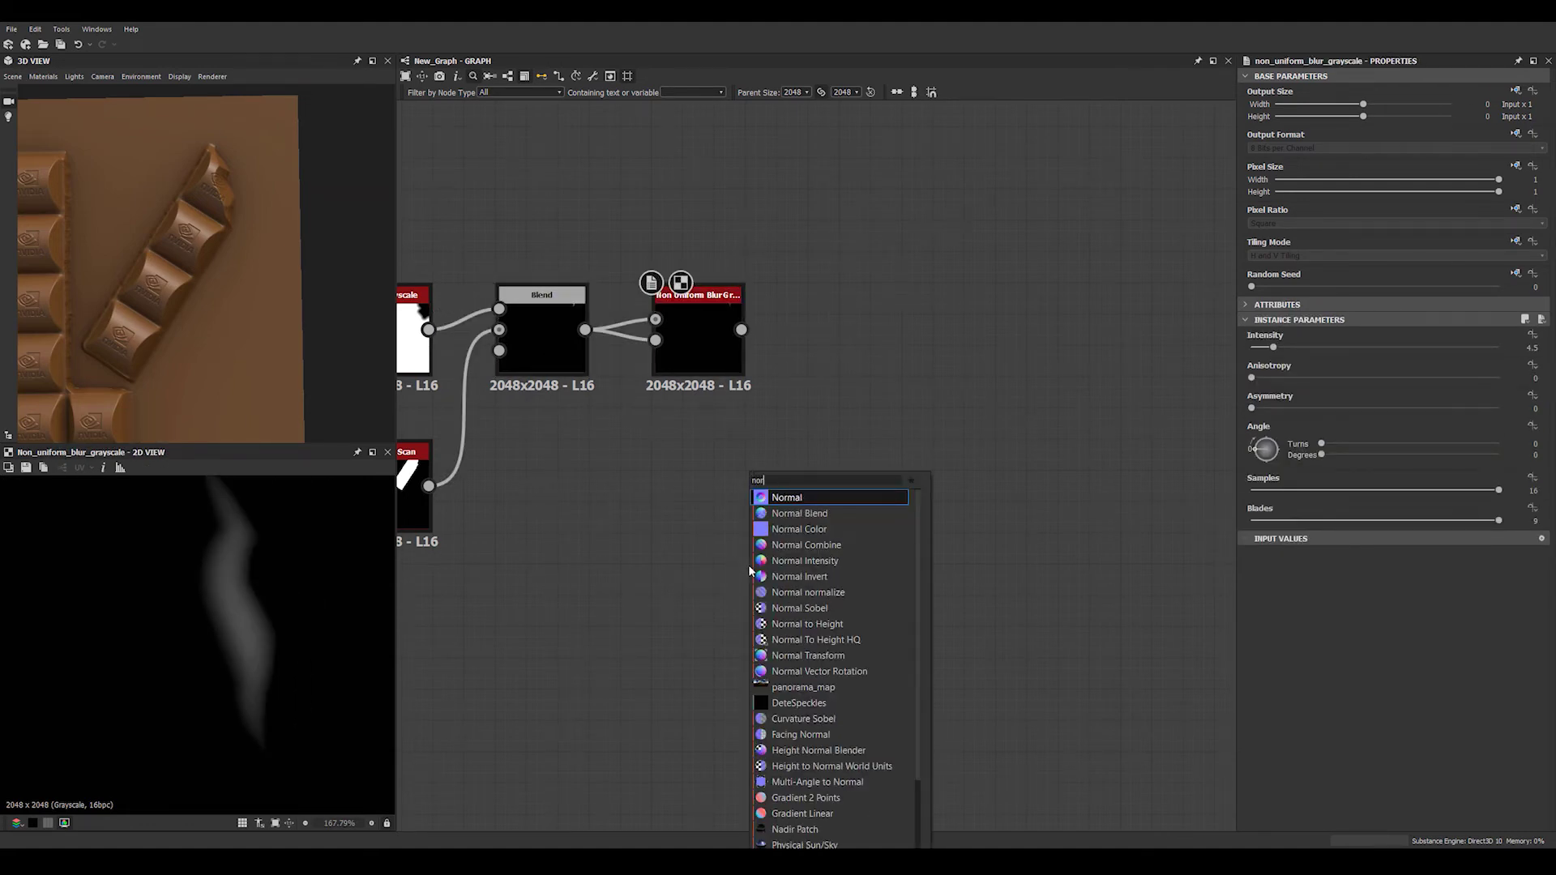
{"action": "key", "text": "Return"}
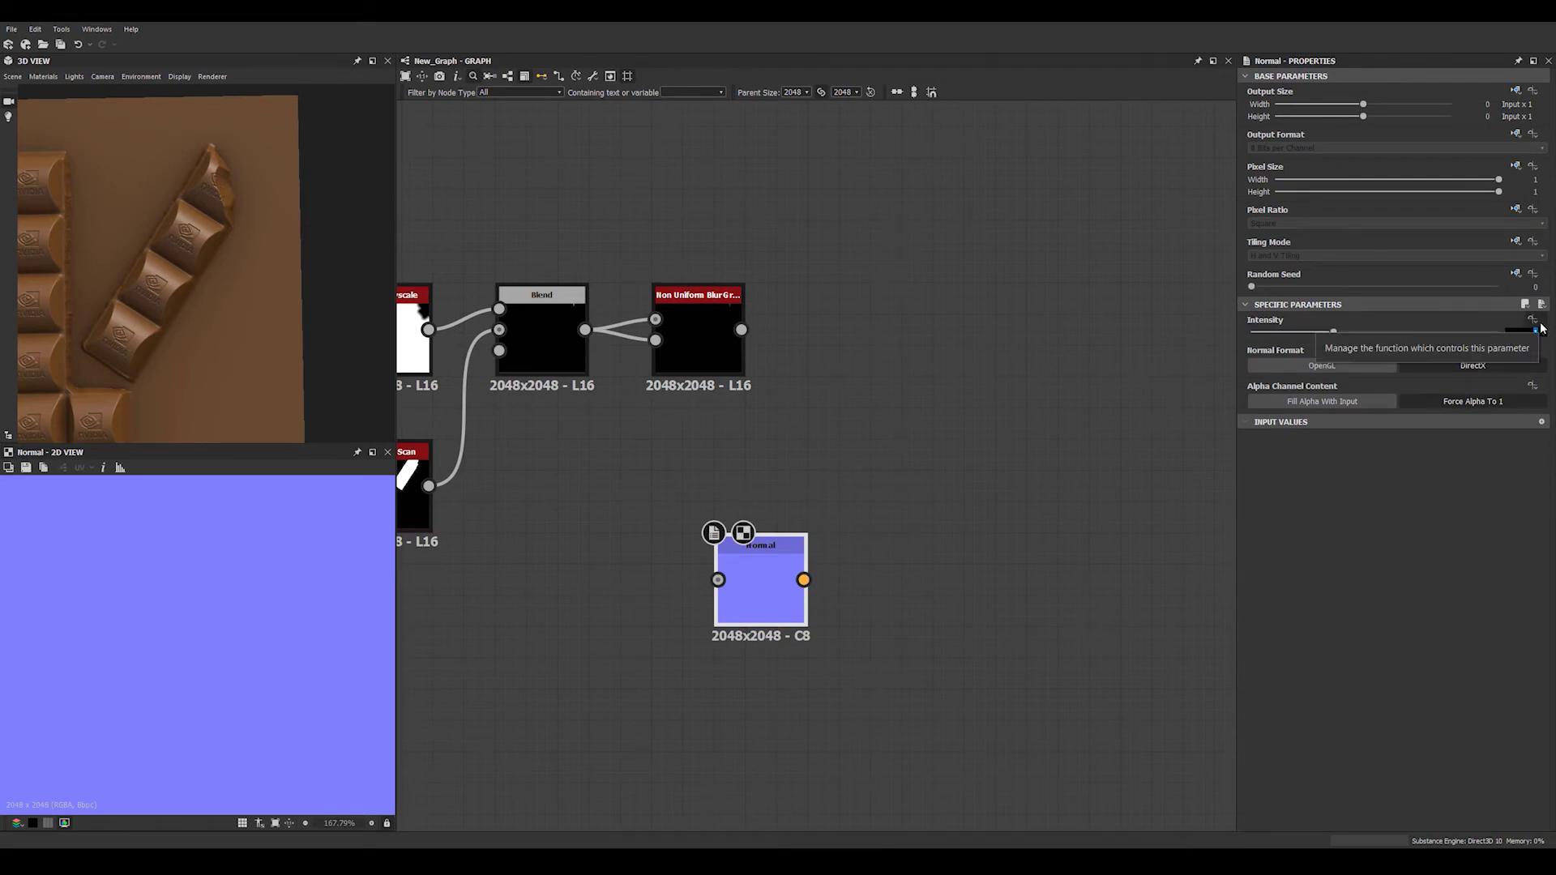
{"action": "key", "text": "Return"}
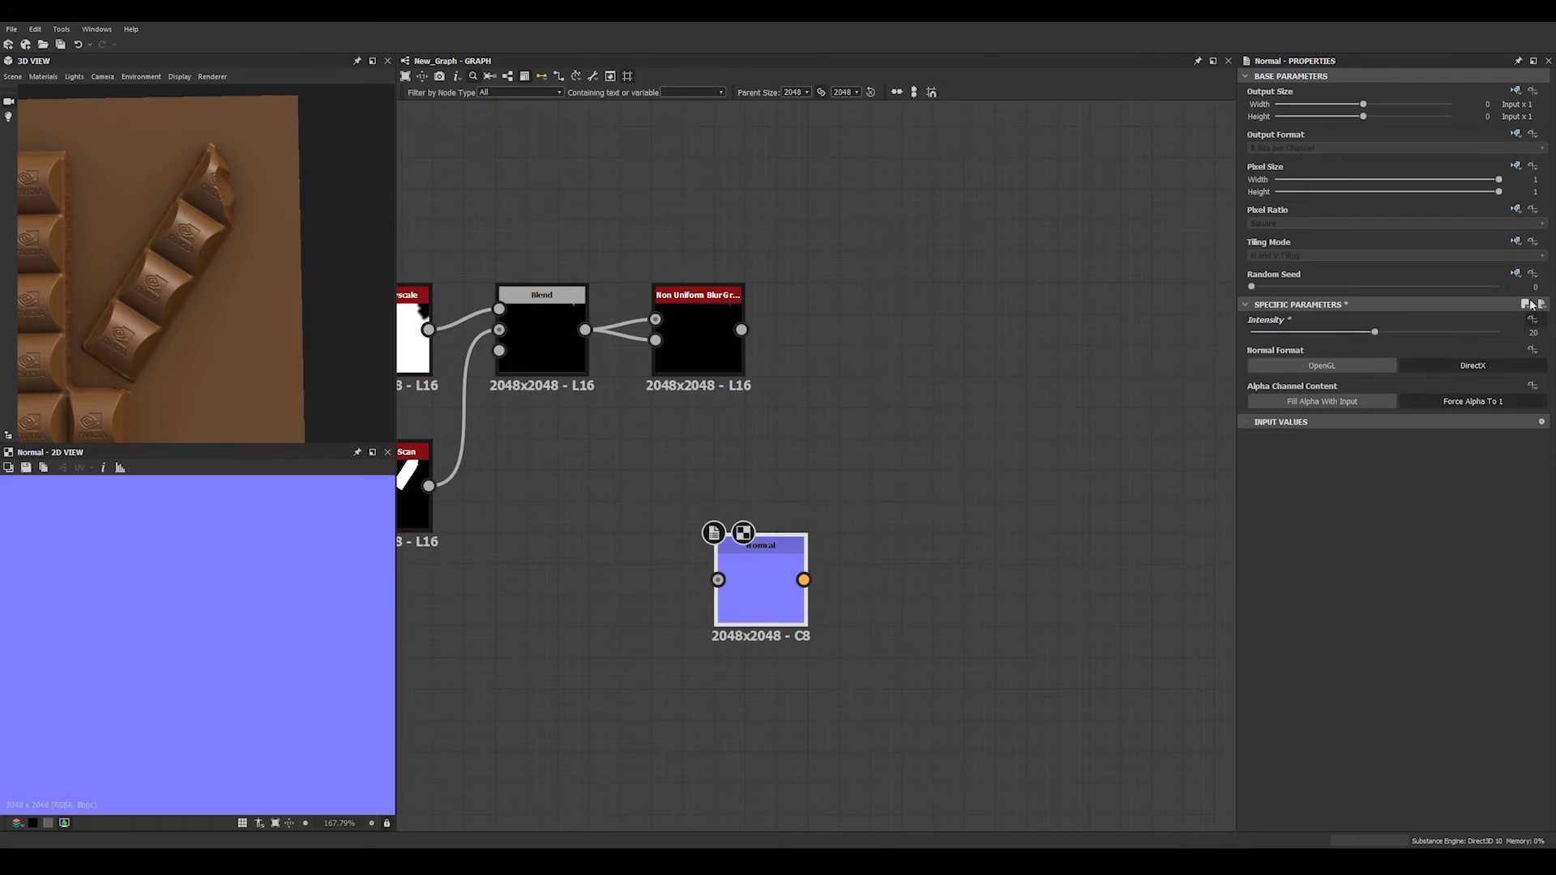
{"action": "left_click_drag", "start_coordinate": [585, 330], "coordinate": [717, 580]}
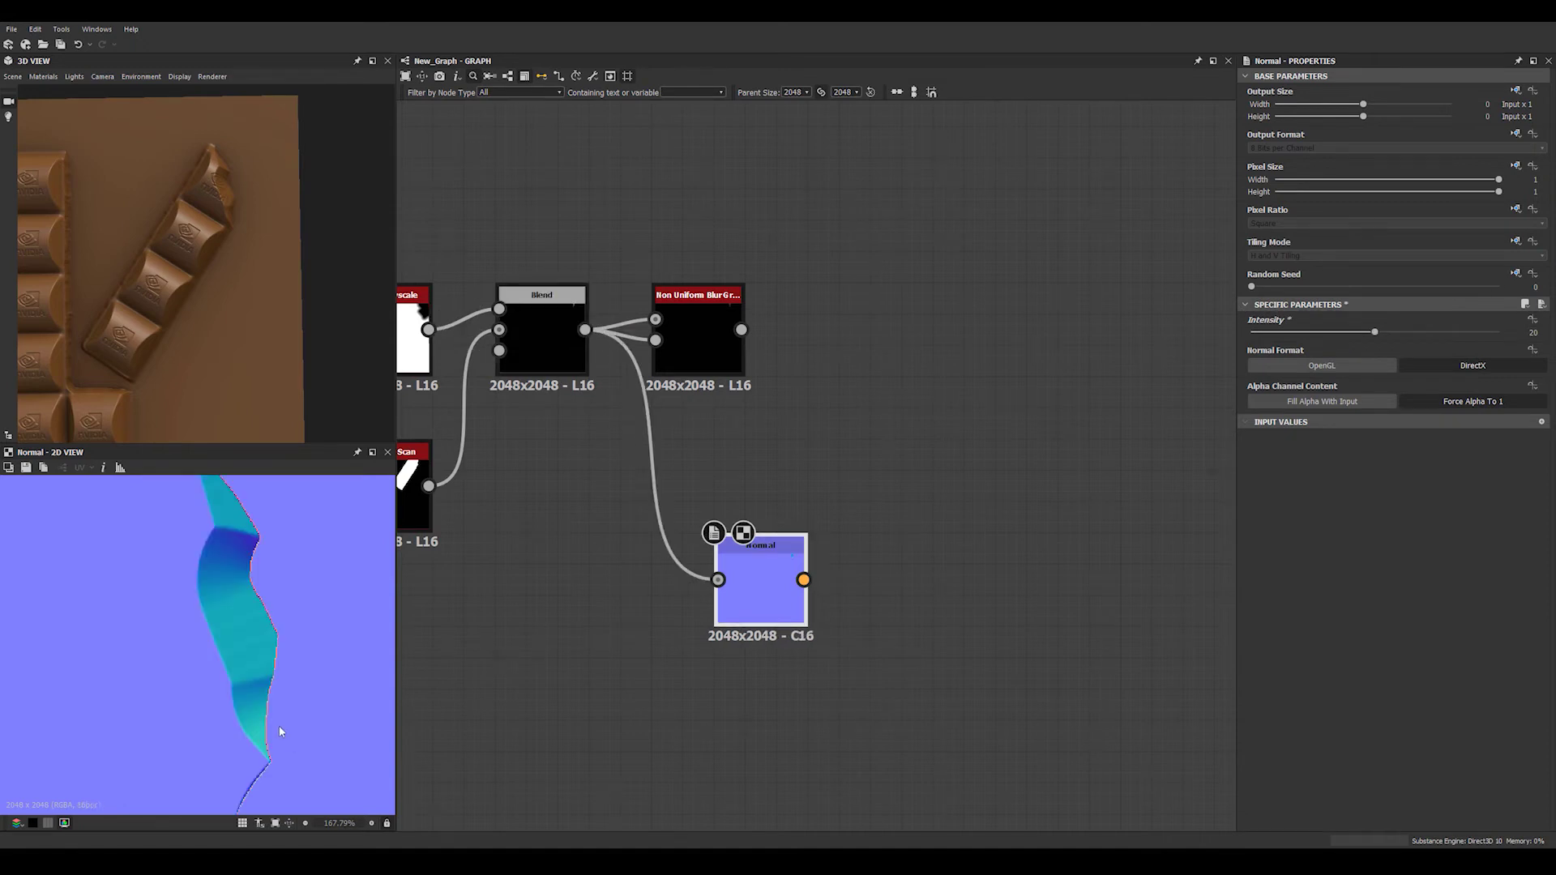
Feed the Normal node from the Non Uniform Blur for comparison, delete the Normal node, and preview the blur again
{"action": "left_click_drag", "start_coordinate": [740, 329], "coordinate": [718, 580]}
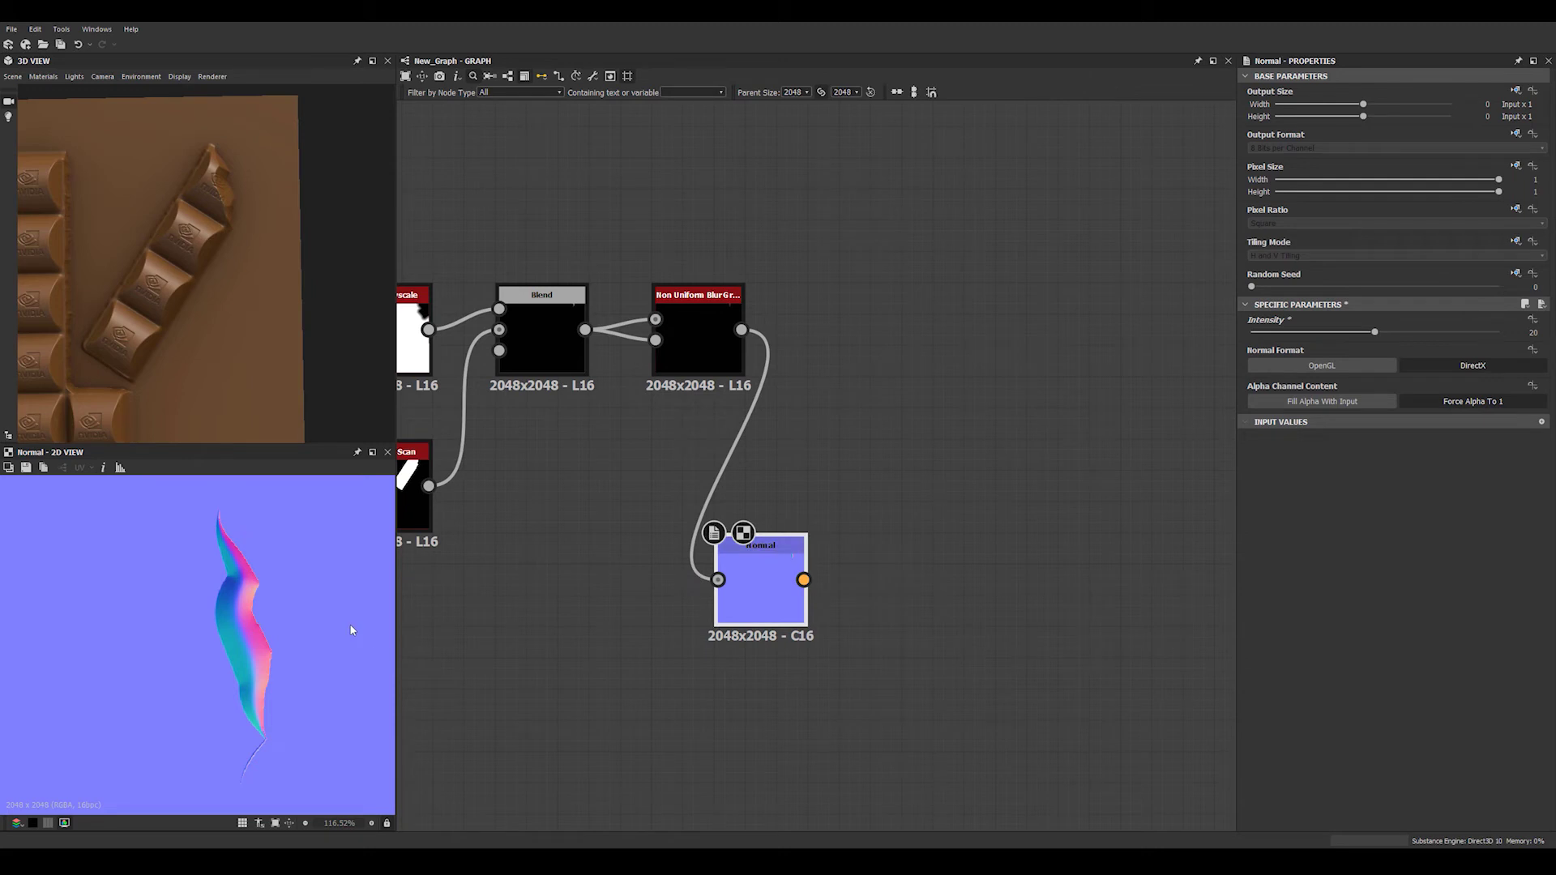
{"action": "key", "text": "Delete"}
{"action": "left_click", "coordinate": [701, 350]}
{"action": "double_click", "coordinate": [698, 344]}
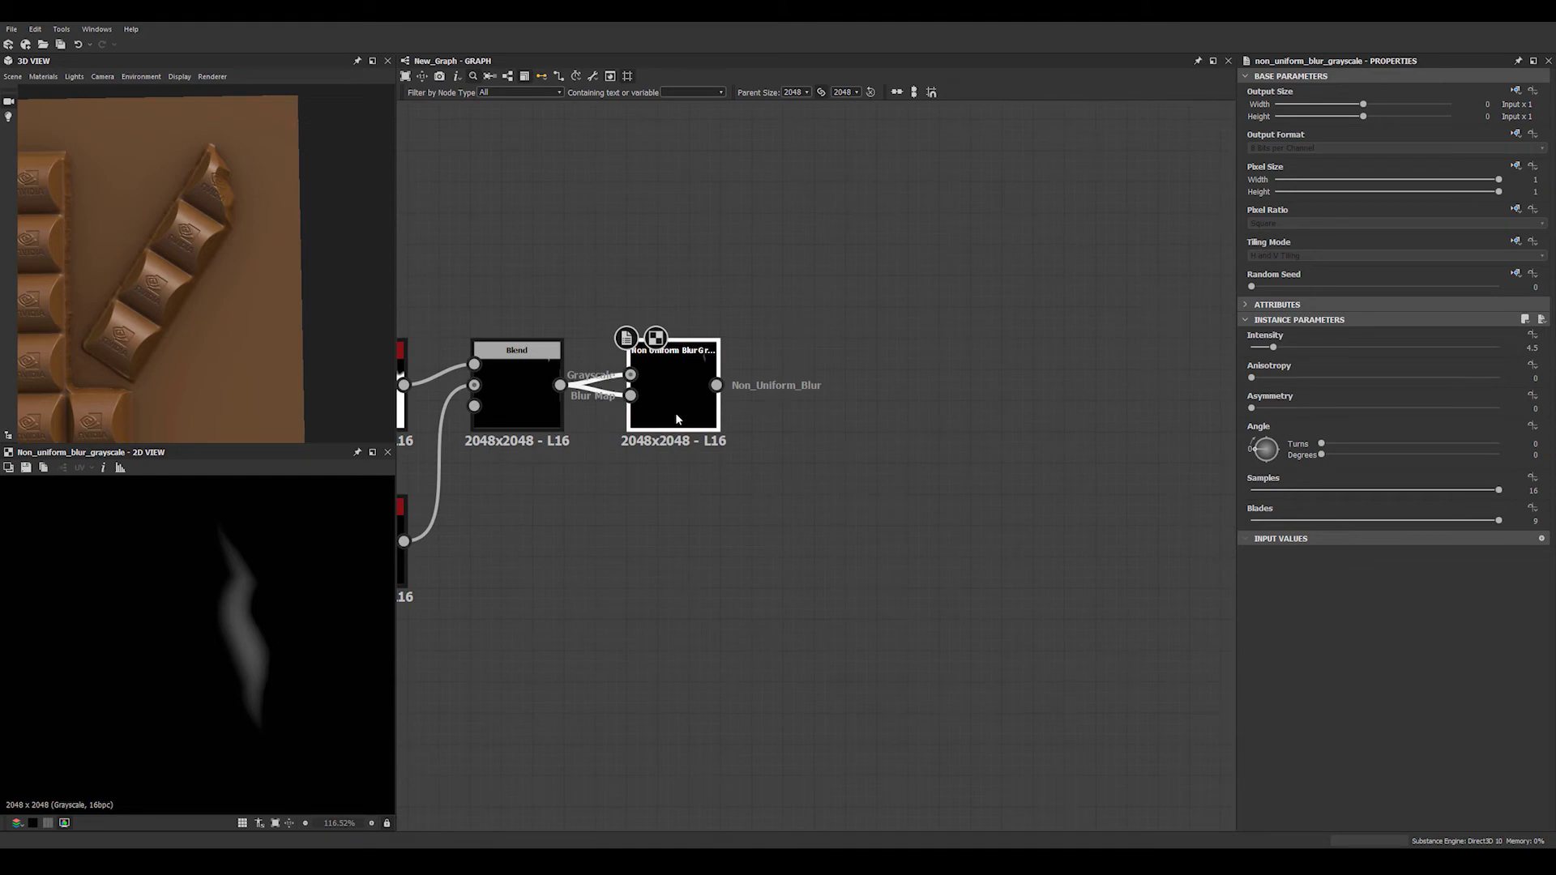
Add a Histogram Scan after the Non Uniform Blur with Position 0.76 and Contrast 0.65, and place it close to the blur node
{"action": "left_click", "coordinate": [677, 397]}
{"action": "key", "text": "space"}
{"action": "type", "text": "his"}
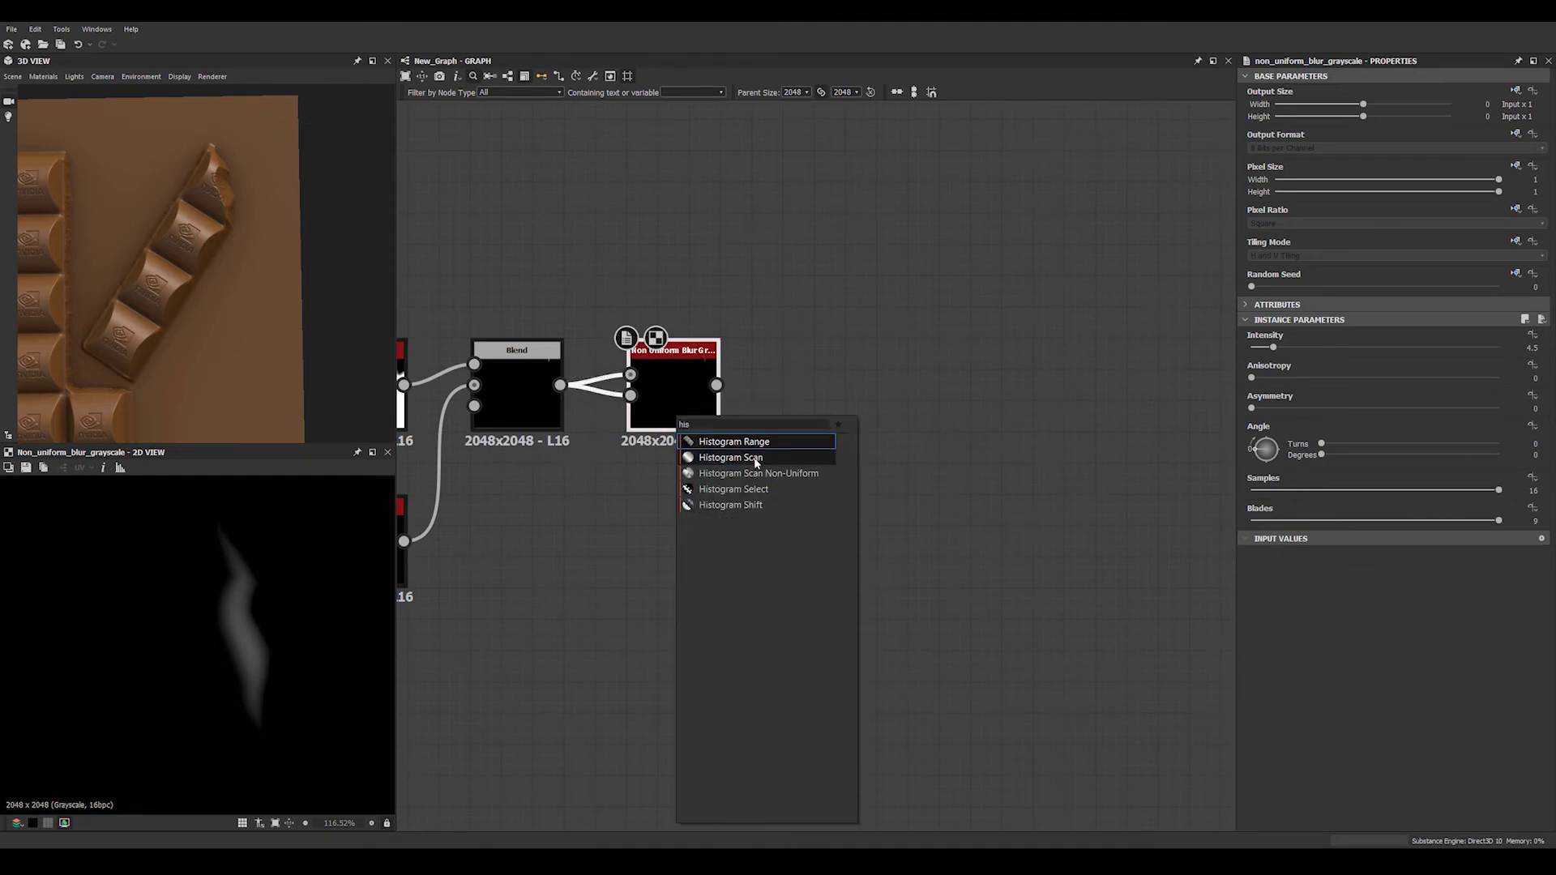
{"action": "left_click", "coordinate": [730, 457]}
{"action": "left_click_drag", "start_coordinate": [1261, 346], "coordinate": [1443, 348]}
{"action": "left_click_drag", "start_coordinate": [1269, 379], "coordinate": [1417, 378]}
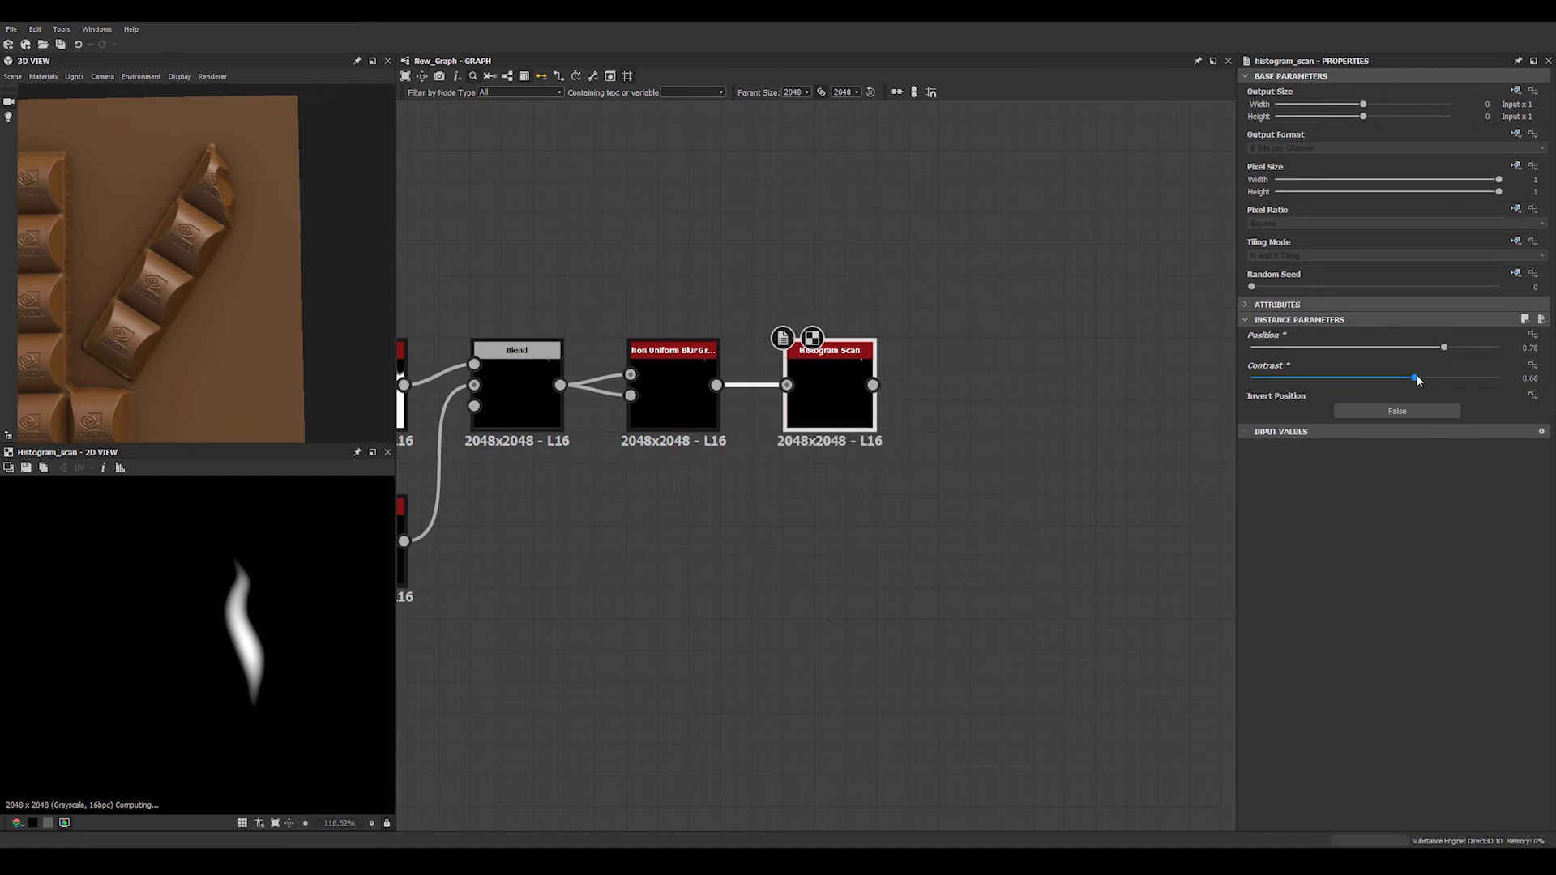
{"action": "mouse_move", "coordinate": [1443, 347]}
{"action": "left_mouse_down"}
{"action": "mouse_move", "coordinate": [1413, 348]}
{"action": "mouse_move", "coordinate": [1403, 376]}
{"action": "mouse_move", "coordinate": [1423, 380]}
{"action": "mouse_move", "coordinate": [1390, 344]}
{"action": "mouse_move", "coordinate": [1441, 351]}
{"action": "left_mouse_up"}
{"action": "middle_click_drag", "start_coordinate": [949, 483], "coordinate": [859, 470]}
{"action": "left_click_drag", "start_coordinate": [725, 379], "coordinate": [699, 378]}
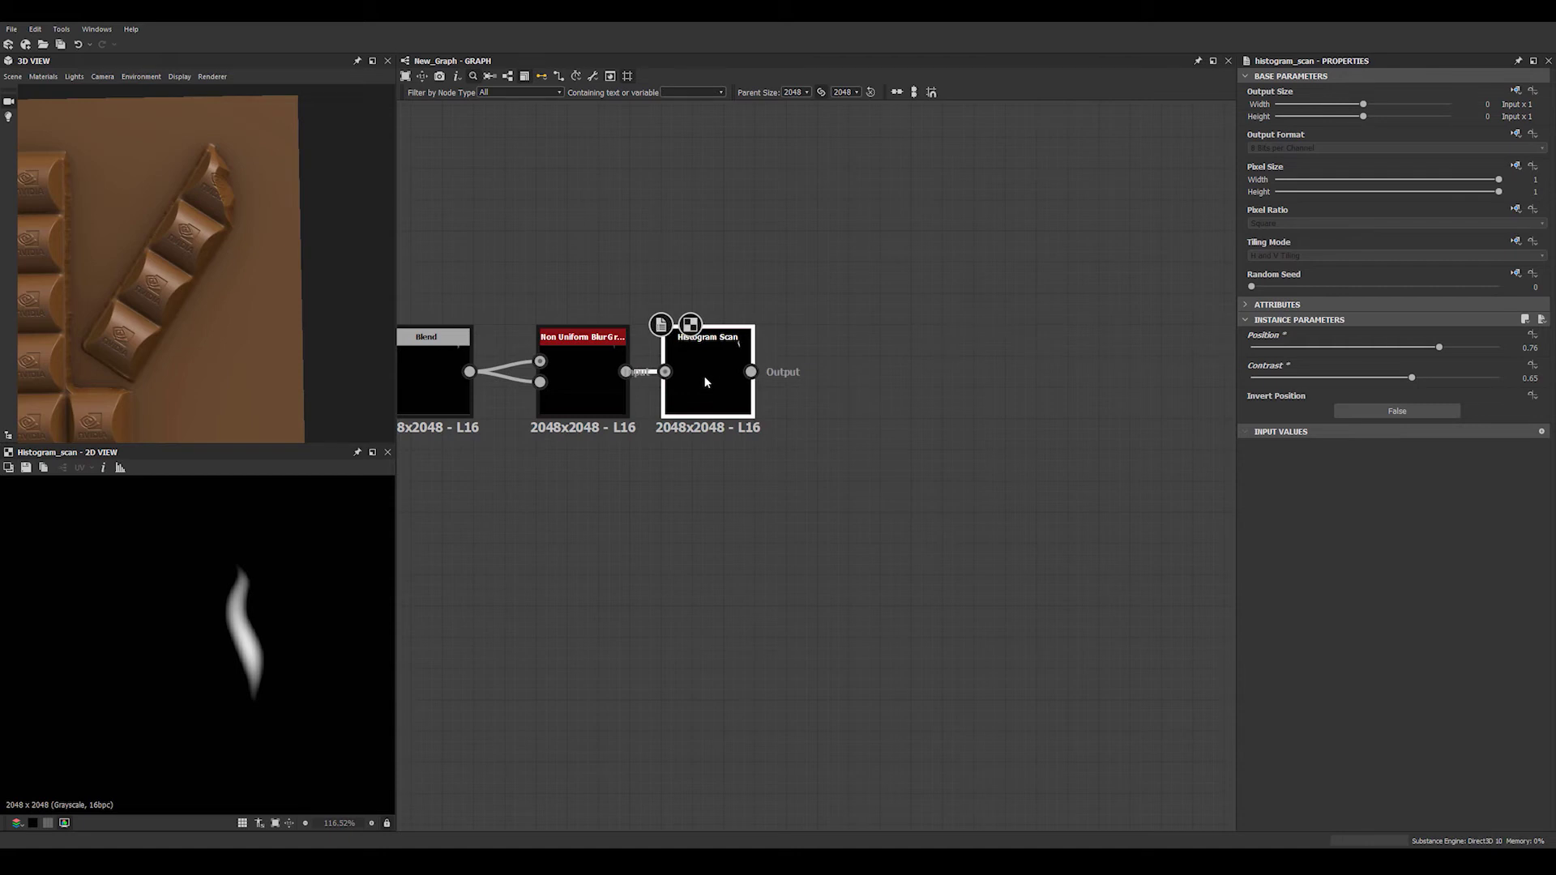
Add a Non Uniform Blur Grayscale after the Histogram Scan and move it away to leave space between them
{"action": "key", "text": "space"}
{"action": "type", "text": "no"}
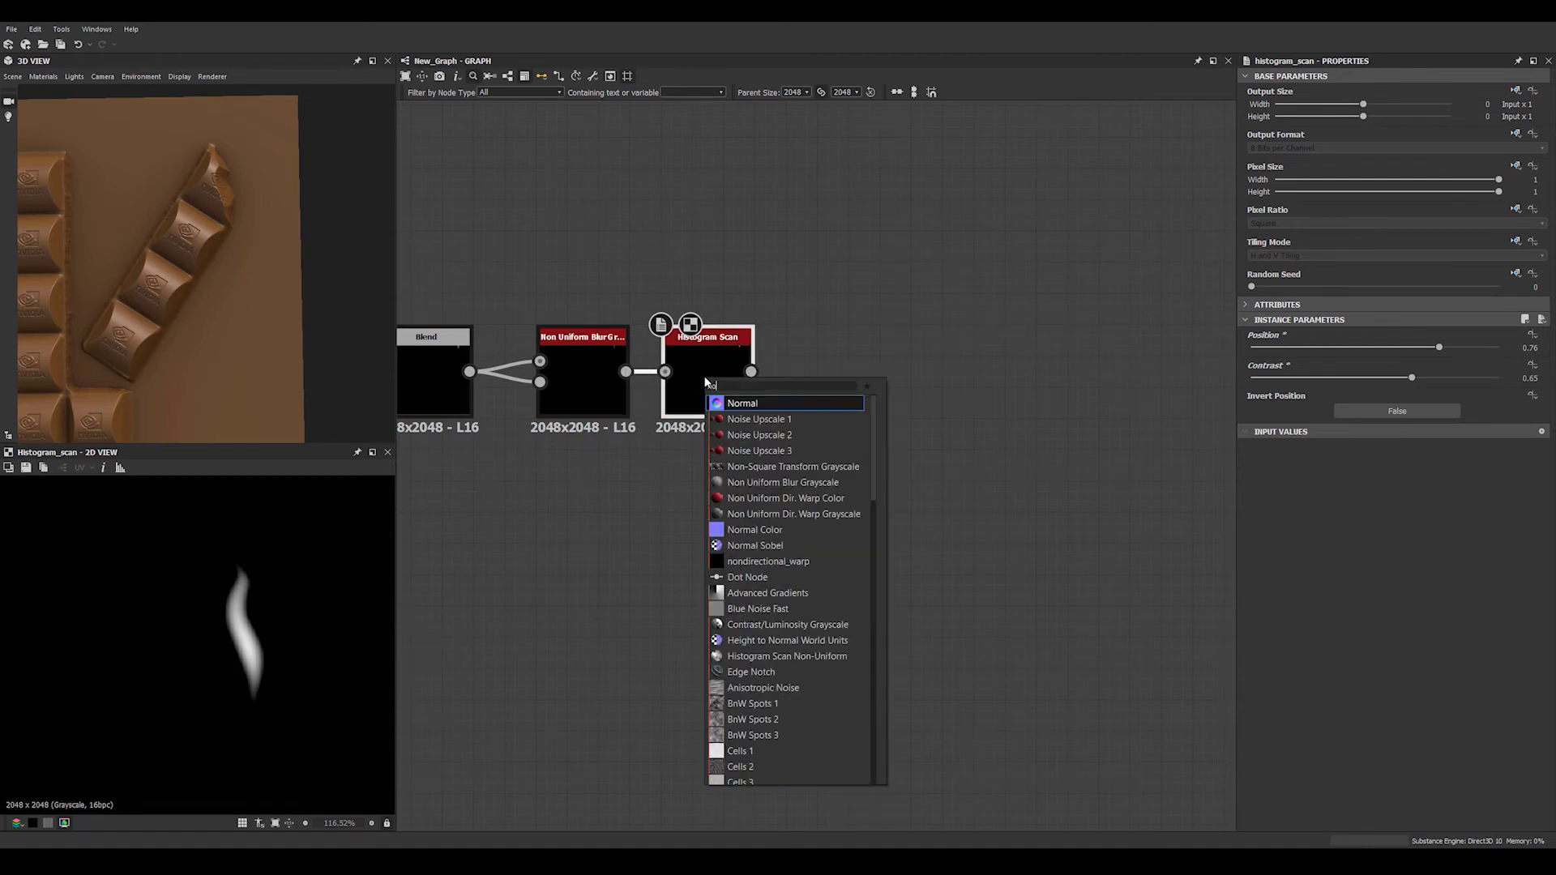
{"action": "type", "text": "n"}
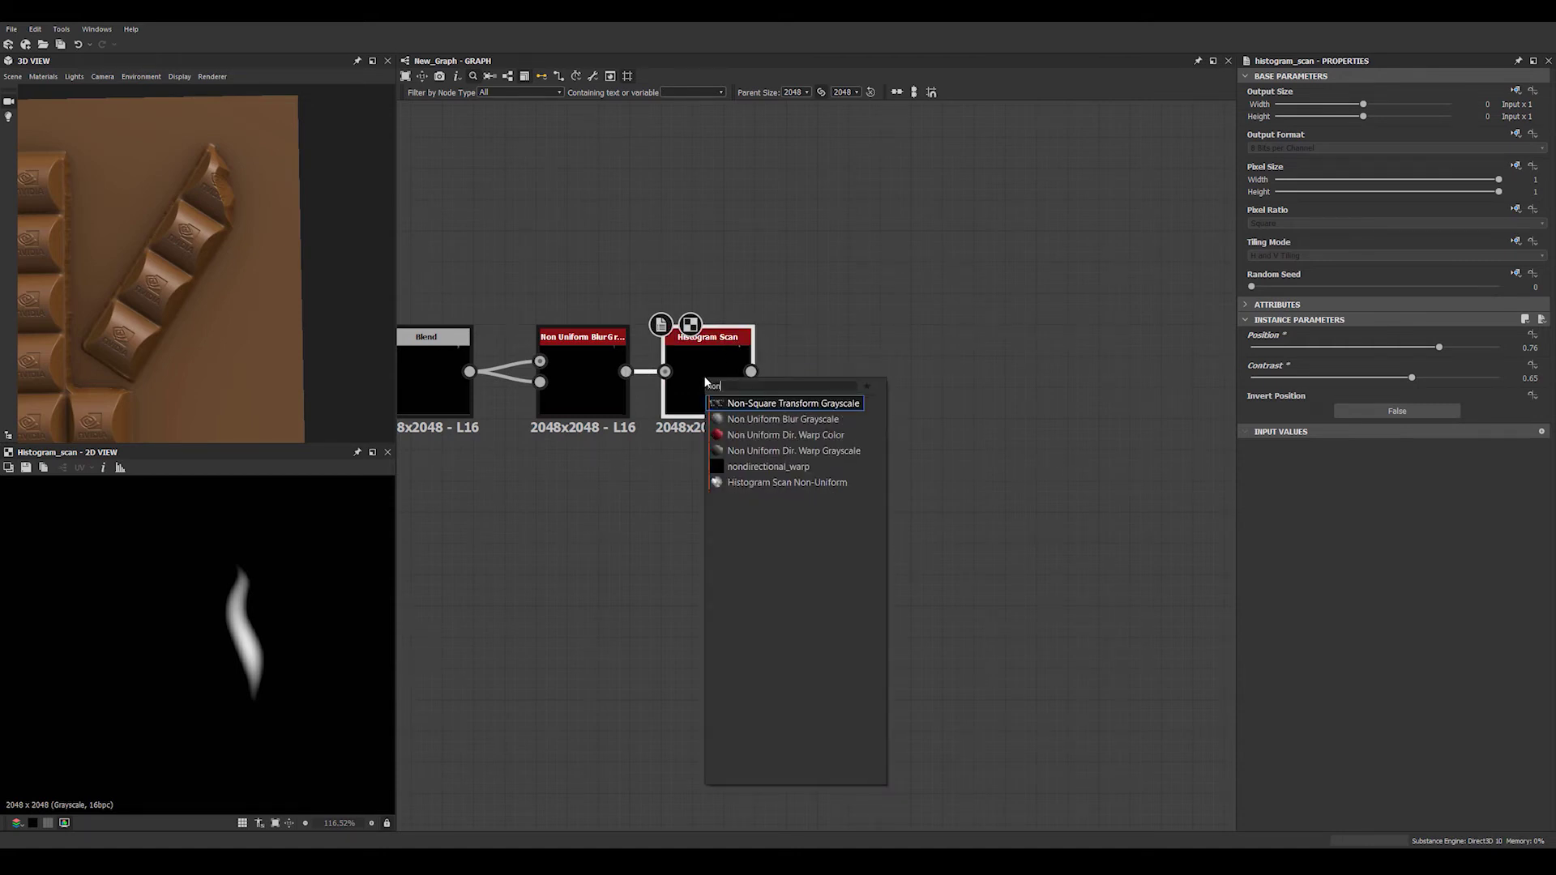
{"action": "left_click", "coordinate": [782, 419]}
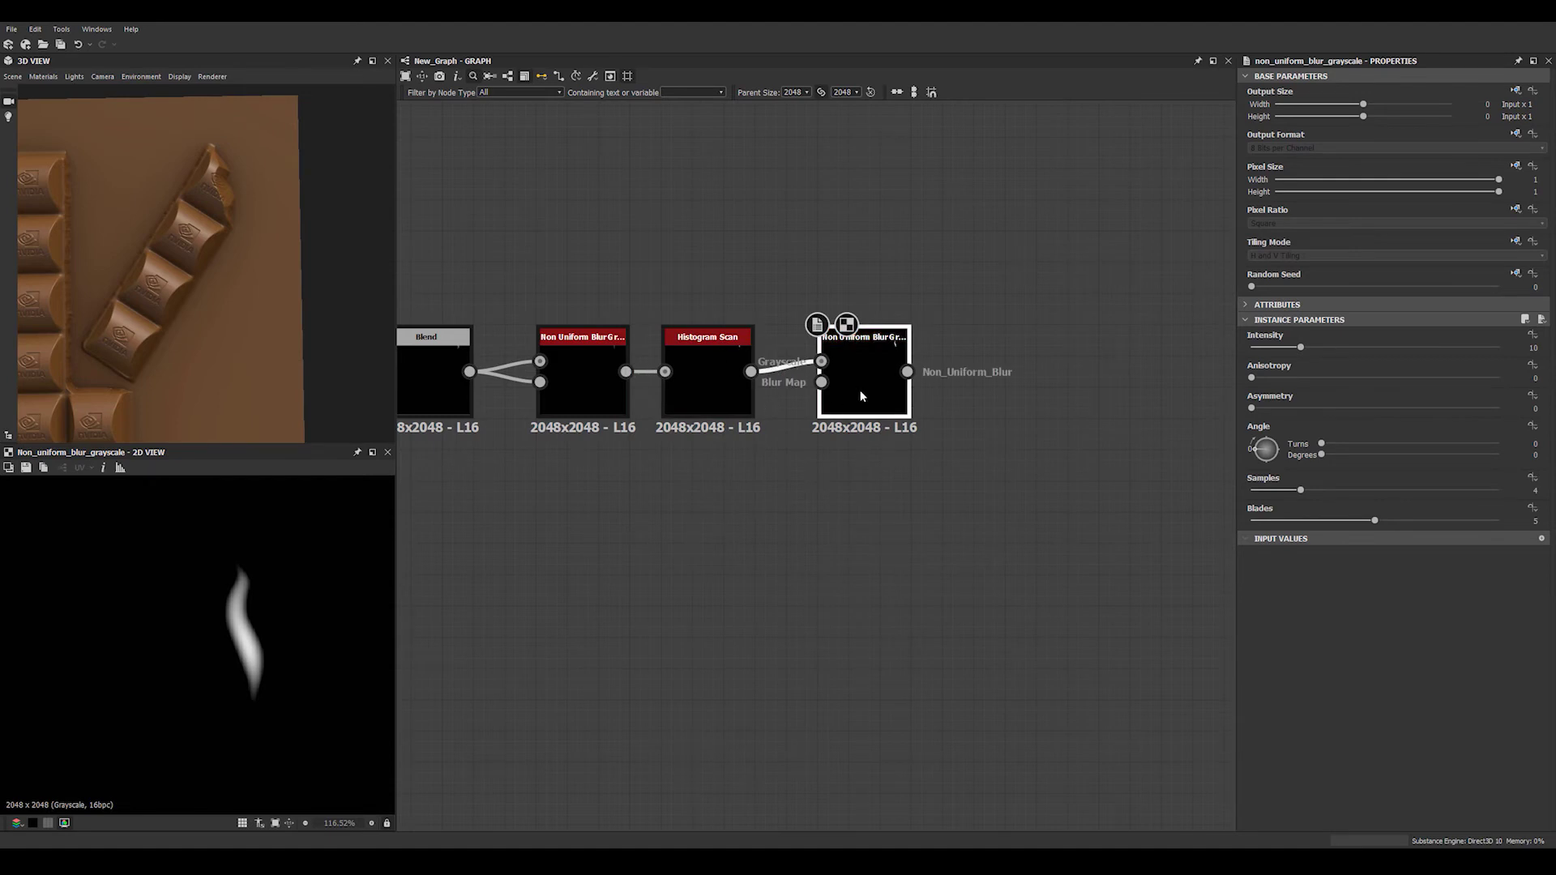
{"action": "left_click_drag", "start_coordinate": [861, 395], "coordinate": [939, 397]}
Add an Invert Grayscale fed by the Histogram Scan, connect it to the new blur's Blur Map, and preview the blur
{"action": "left_click", "coordinate": [834, 475]}
{"action": "key", "text": "space"}
{"action": "type", "text": "inv"}
{"action": "key", "text": "Down"}
{"action": "key", "text": "Return"}
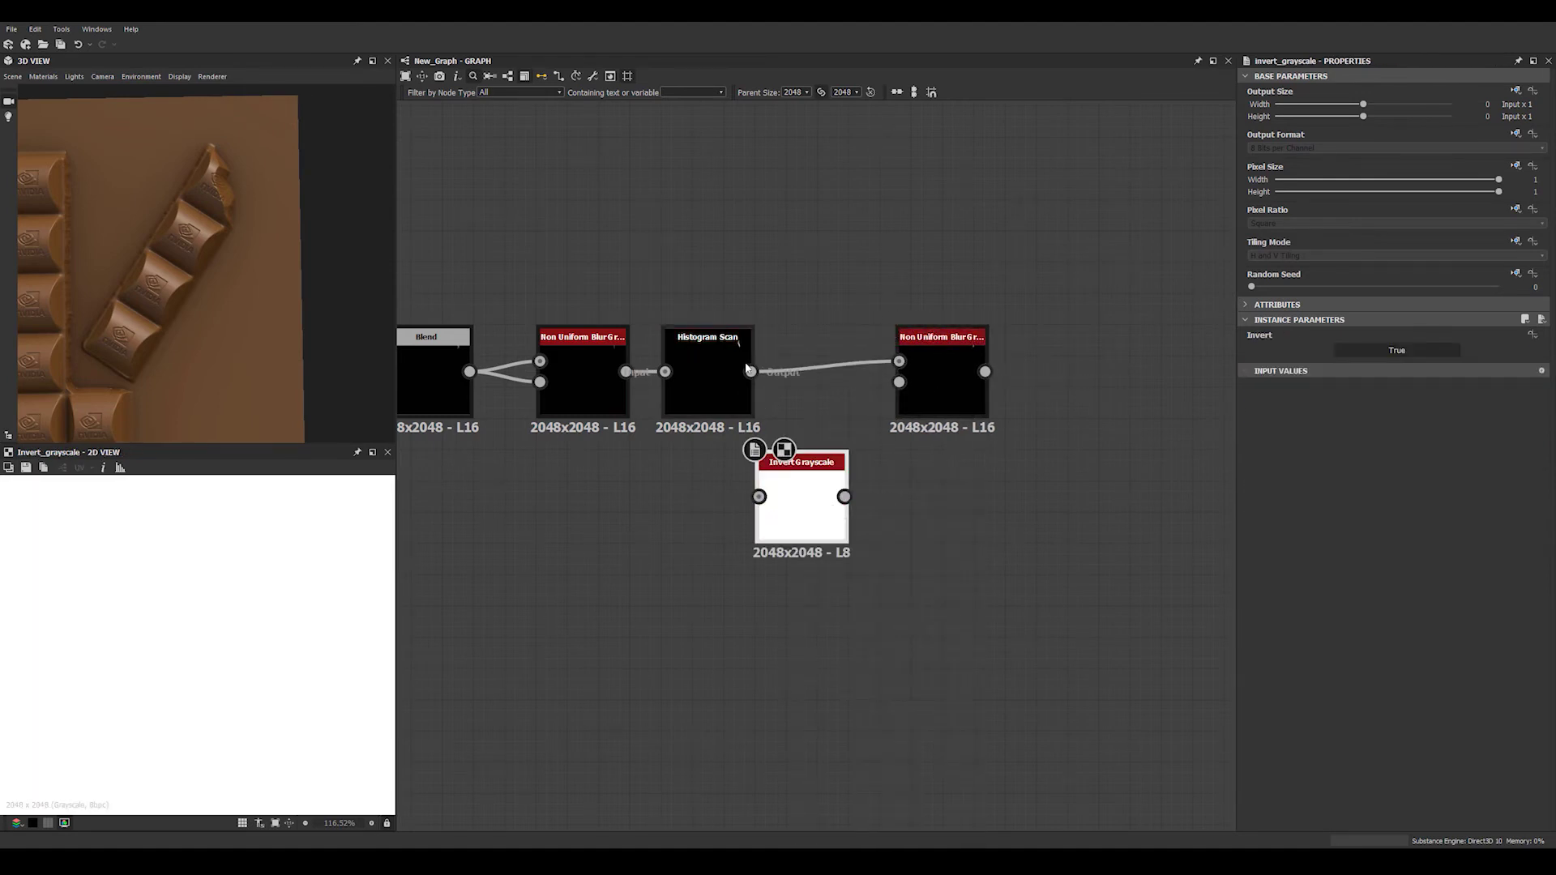
{"action": "left_click_drag", "start_coordinate": [751, 371], "coordinate": [938, 374]}
{"action": "double_click", "coordinate": [937, 374]}
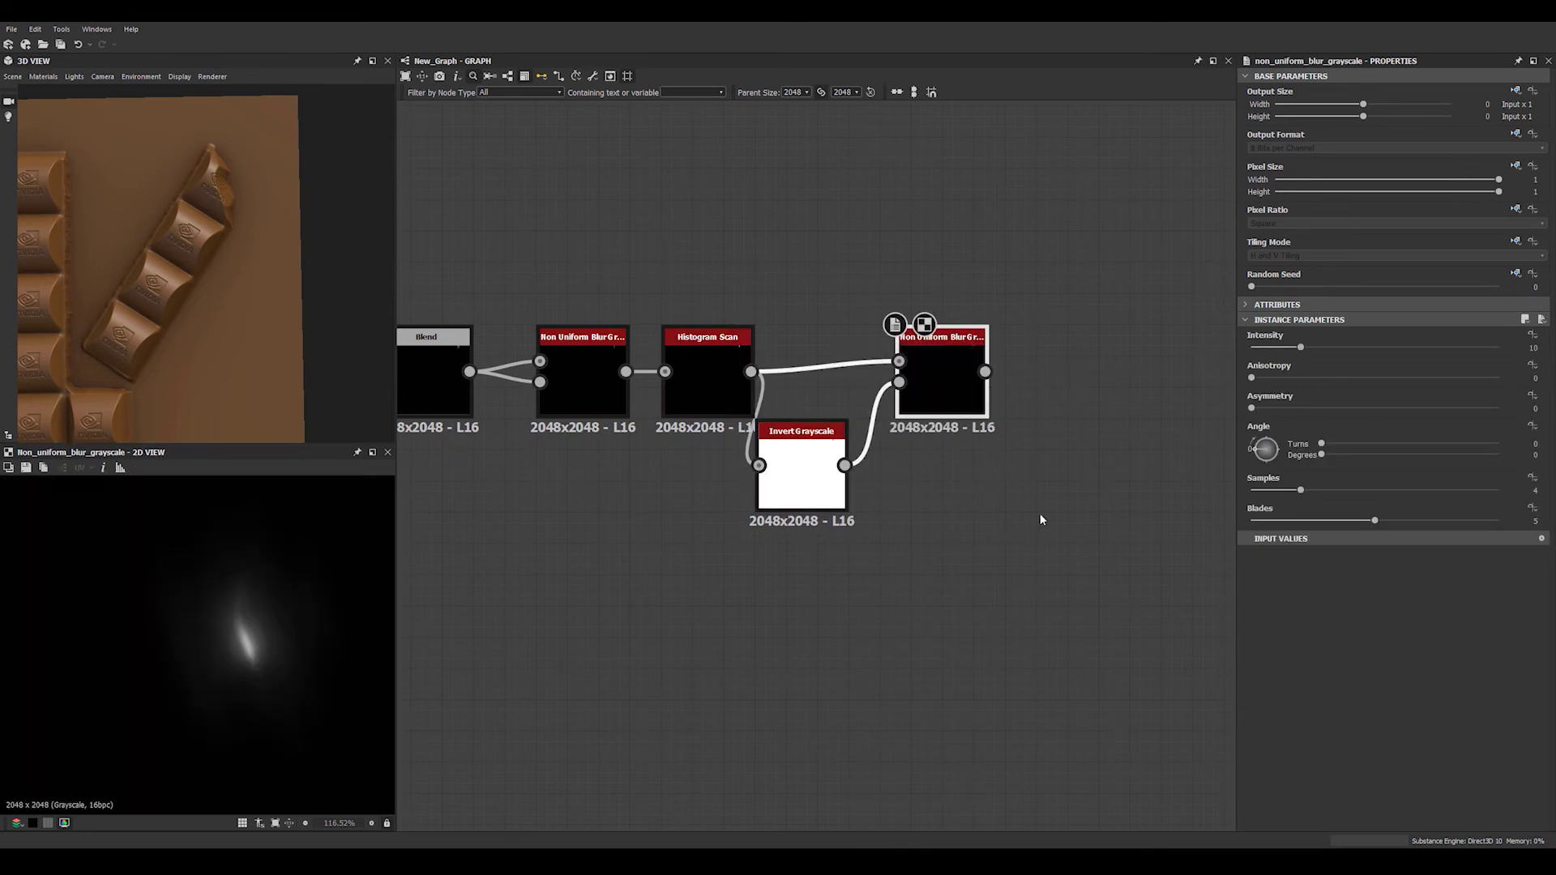
Space out the Invert Grayscale and blur nodes, and set the blur's Intensity to 3.31, Samples to 16 and Blades to 9
{"action": "scroll", "coordinate": [1039, 514], "scroll_direction": "down", "scroll_amount": 1}
{"action": "left_click_drag", "start_coordinate": [1301, 347], "coordinate": [1353, 348]}
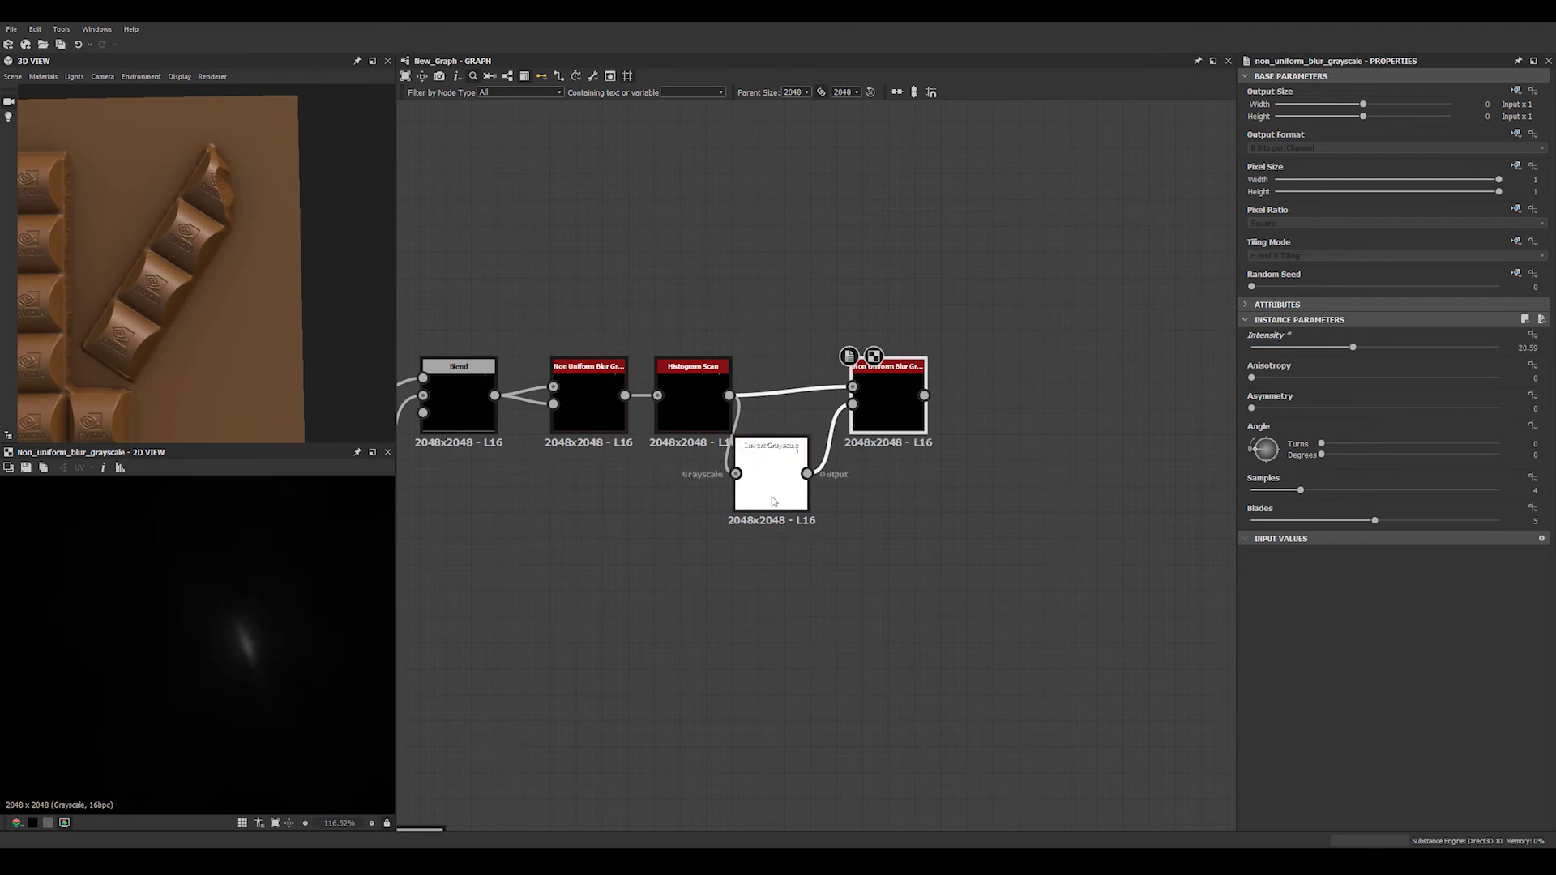
{"action": "left_click_drag", "start_coordinate": [764, 496], "coordinate": [789, 522]}
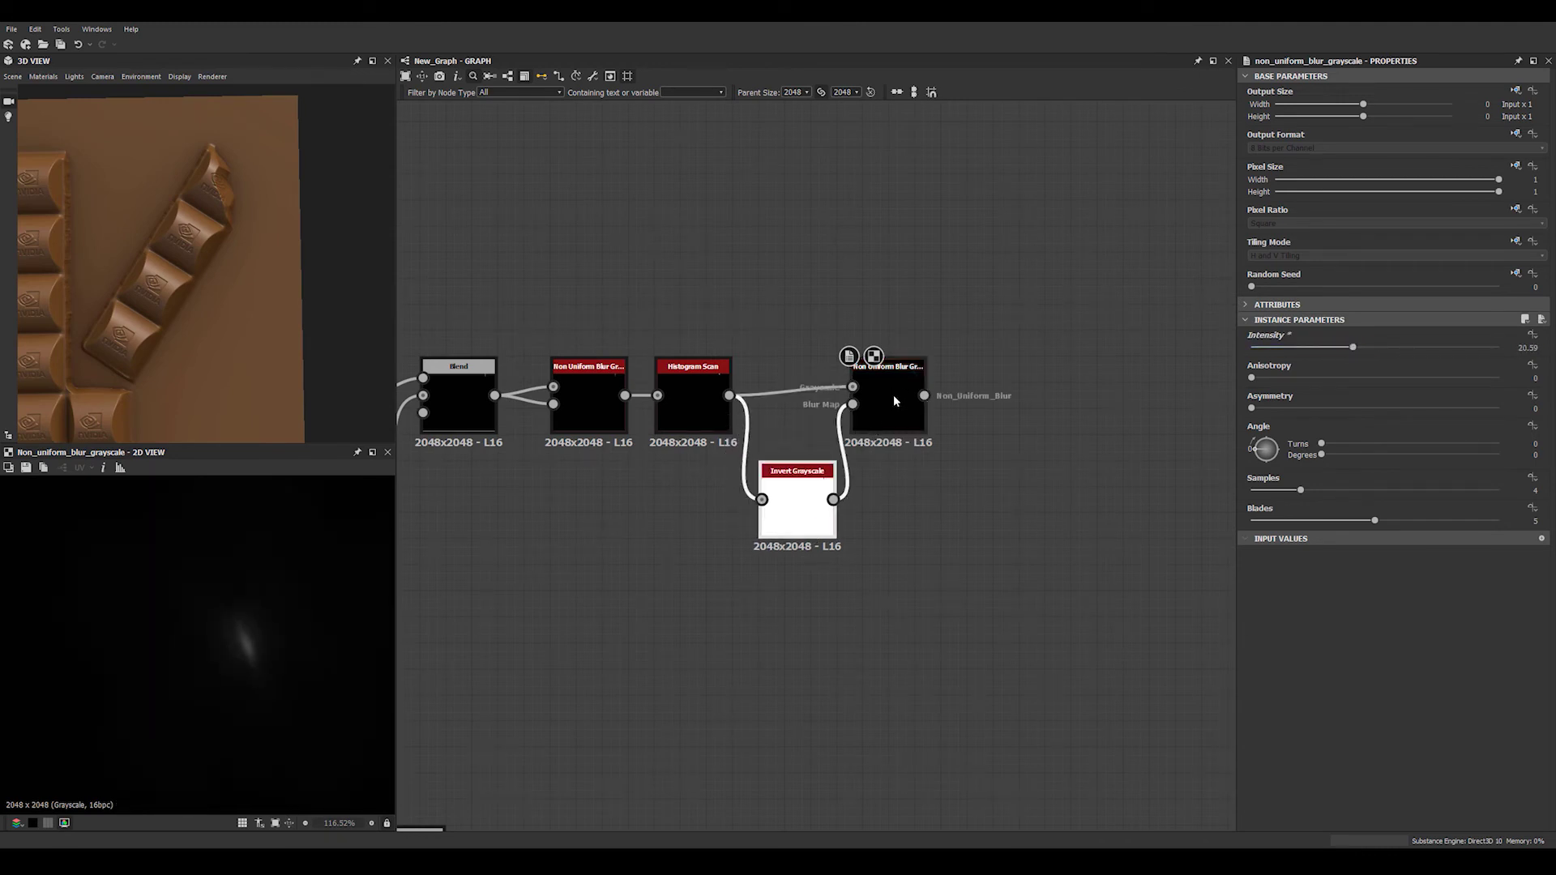
{"action": "left_click_drag", "start_coordinate": [894, 400], "coordinate": [908, 401]}
{"action": "left_click_drag", "start_coordinate": [1306, 350], "coordinate": [1269, 354]}
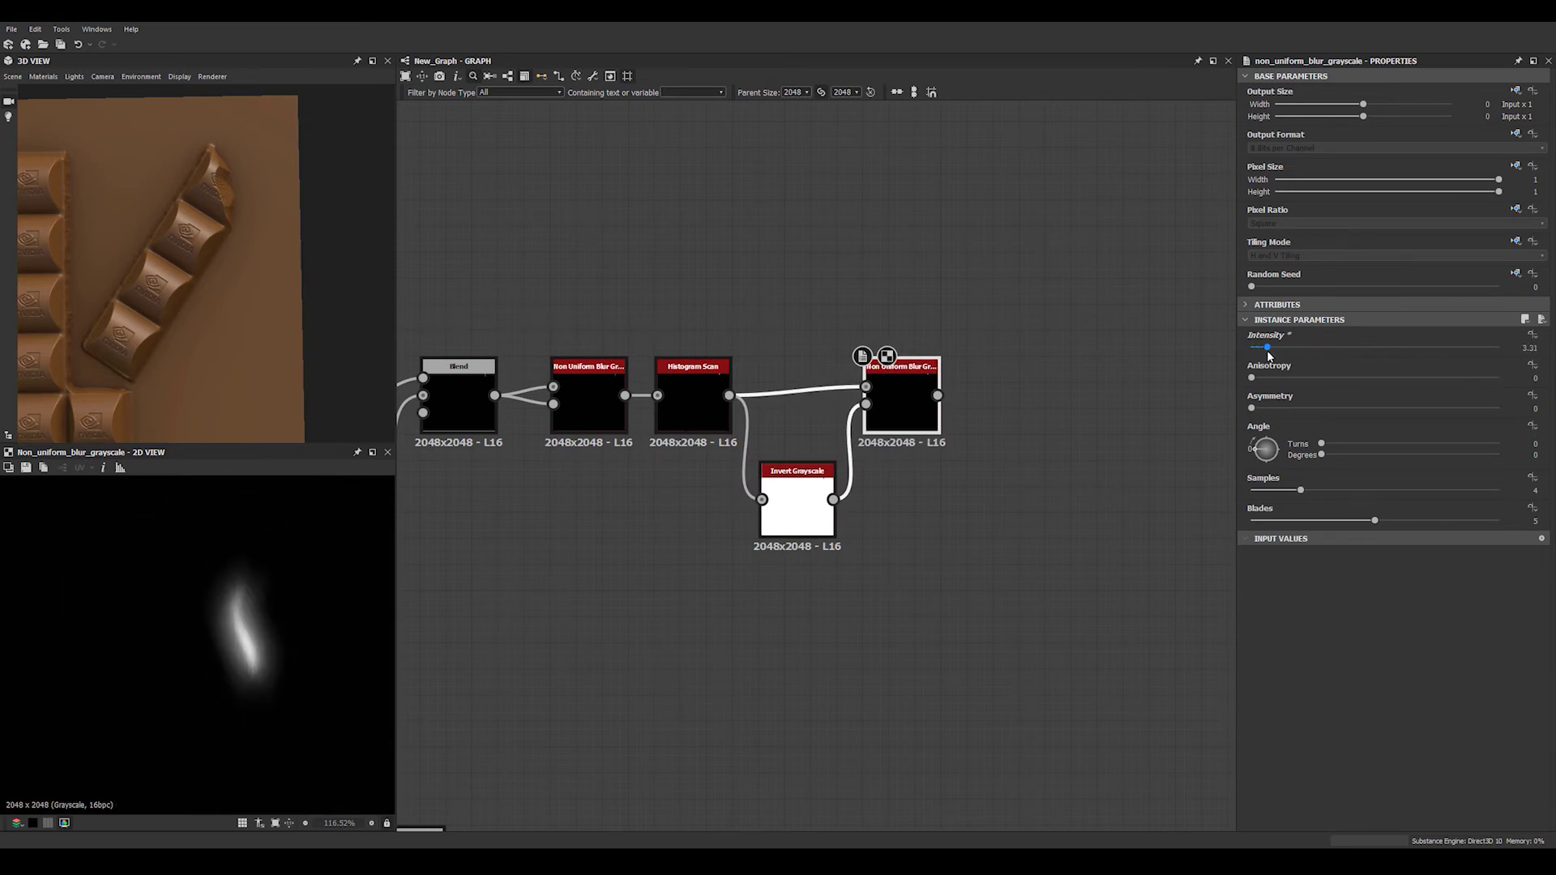
{"action": "left_click_drag", "start_coordinate": [1302, 490], "coordinate": [1498, 491]}
{"action": "left_click_drag", "start_coordinate": [1364, 522], "coordinate": [1498, 521]}
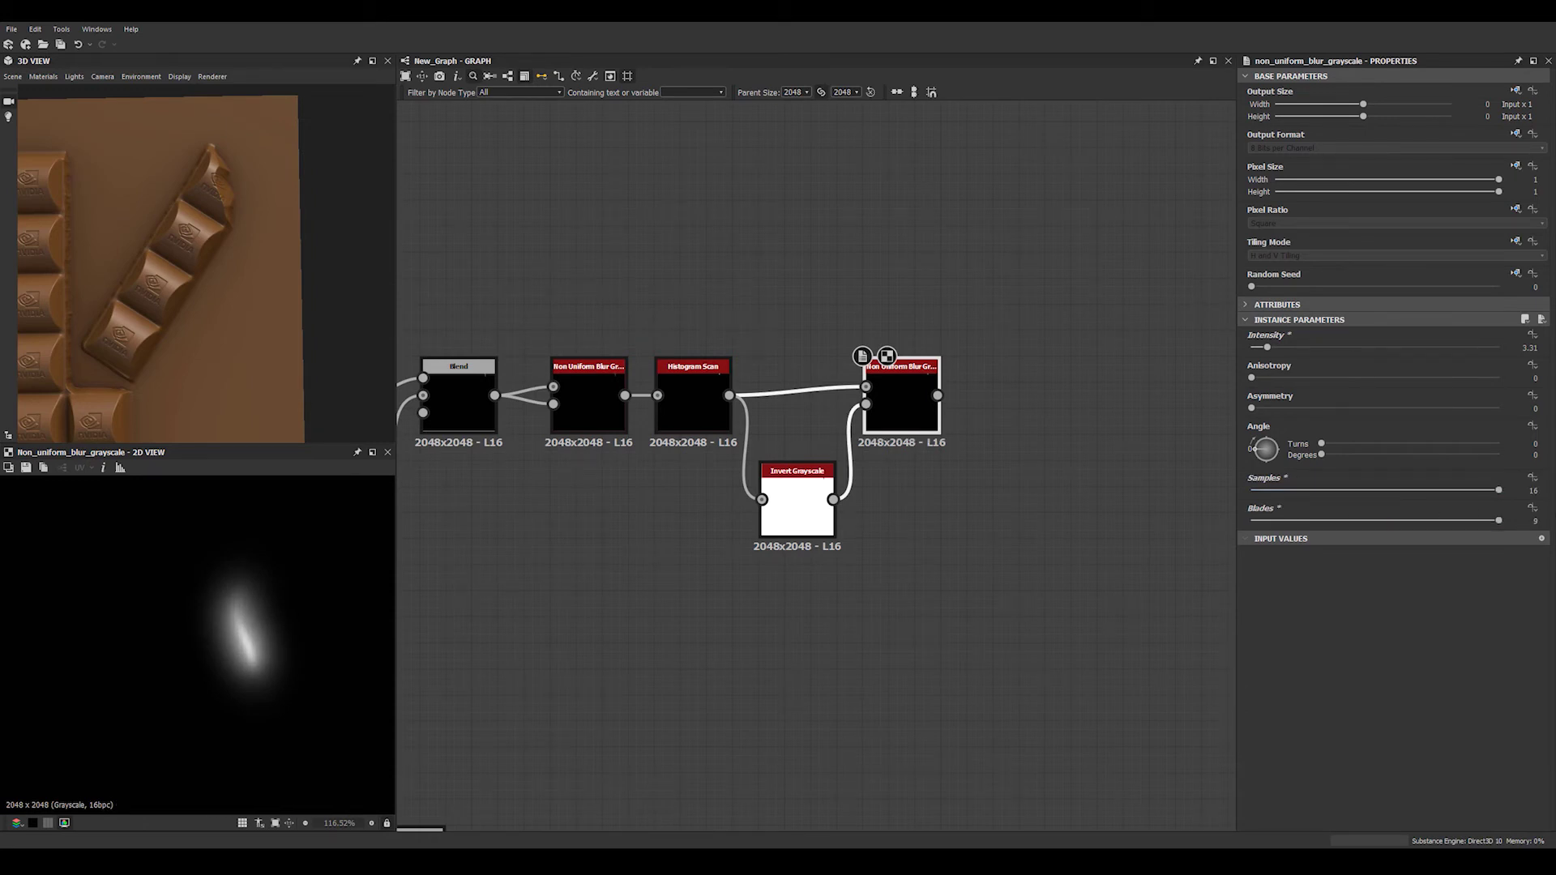
Set the blur's Angle to 131 degrees, Asymmetry to 1 and Intensity to 6.5
{"action": "left_click_drag", "start_coordinate": [1258, 453], "coordinate": [1282, 438]}
{"action": "left_click_drag", "start_coordinate": [1269, 379], "coordinate": [1498, 408]}
{"action": "mouse_move", "coordinate": [1268, 348]}
{"action": "left_mouse_down"}
{"action": "mouse_move", "coordinate": [1278, 354]}
{"action": "mouse_move", "coordinate": [1234, 350]}
{"action": "mouse_move", "coordinate": [1275, 348]}
{"action": "left_mouse_up"}
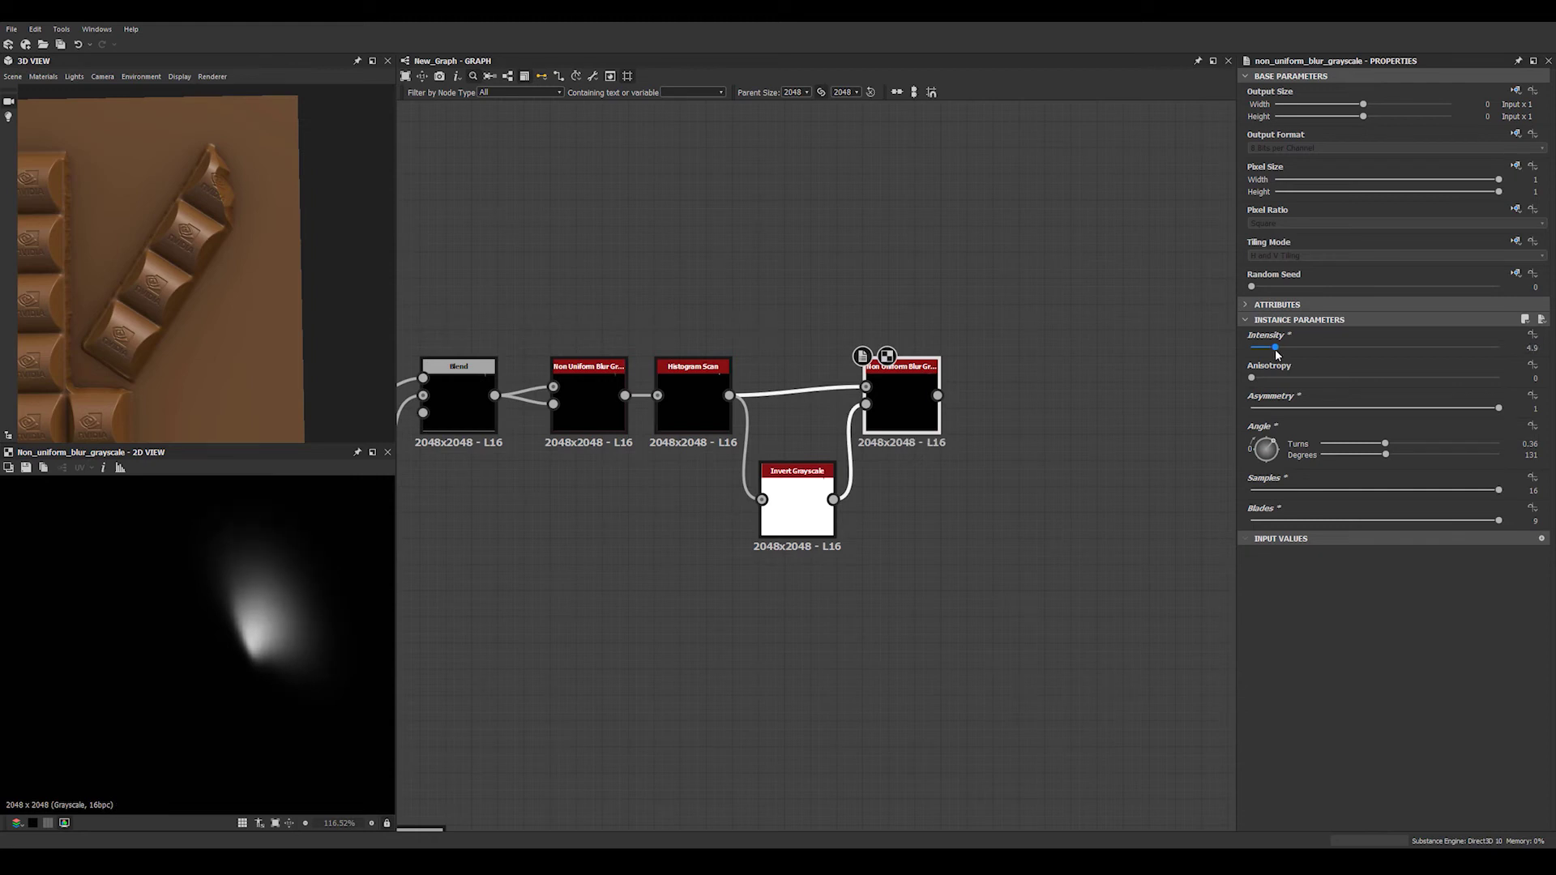
{"action": "double_click", "coordinate": [1530, 348]}
{"action": "type", "text": "6.5"}
{"action": "key", "text": "Return"}
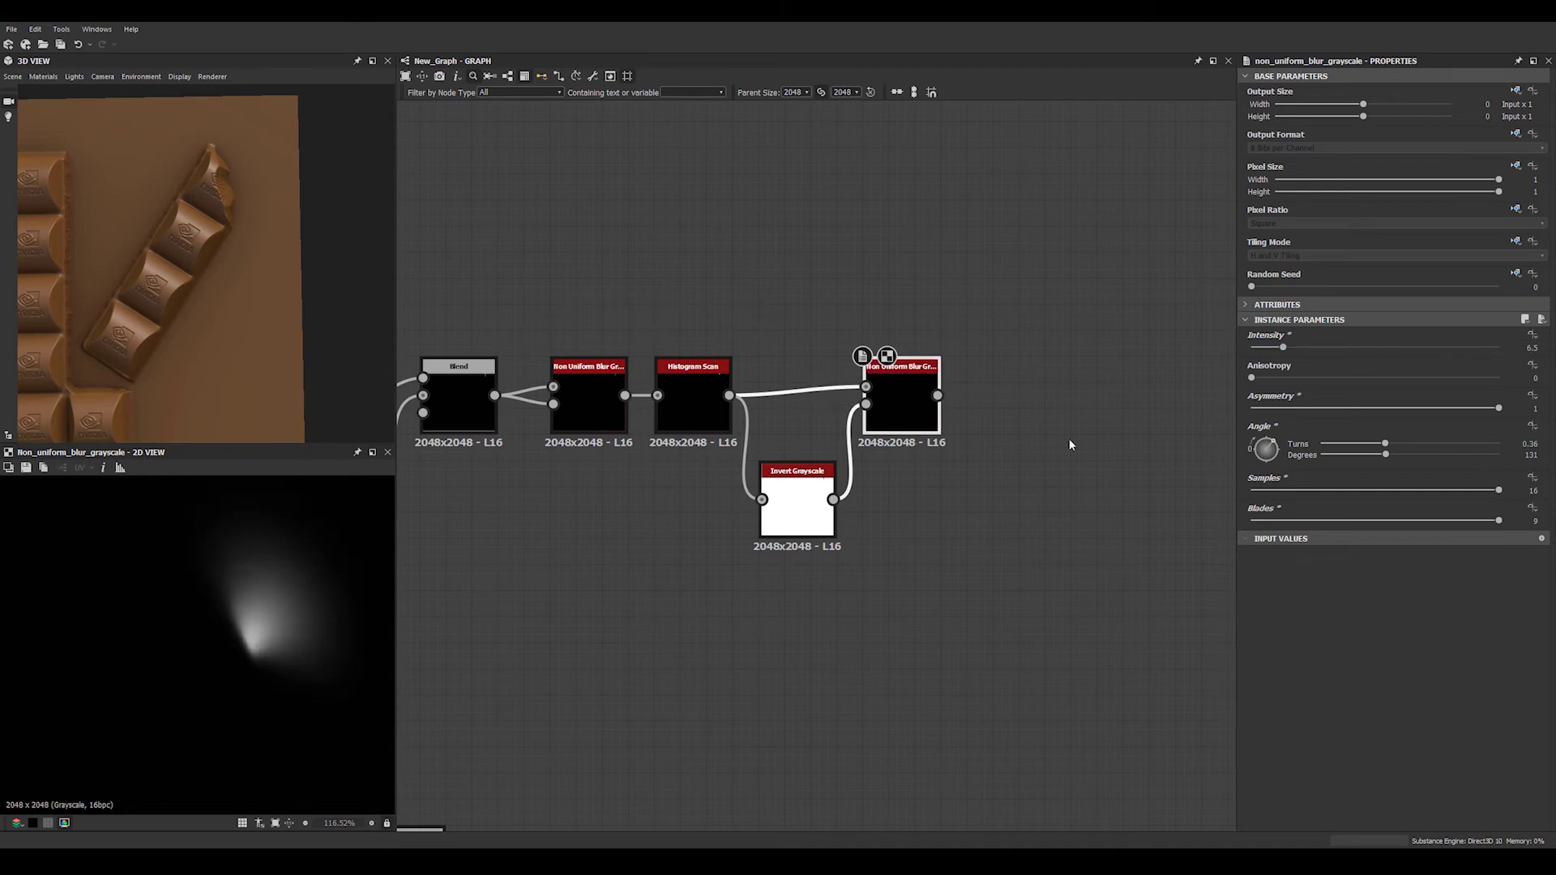
Add a Histogram Scan after the directional blur with Position 0.91 and Contrast 0.77
{"action": "middle_click_drag", "start_coordinate": [933, 424], "coordinate": [835, 400]}
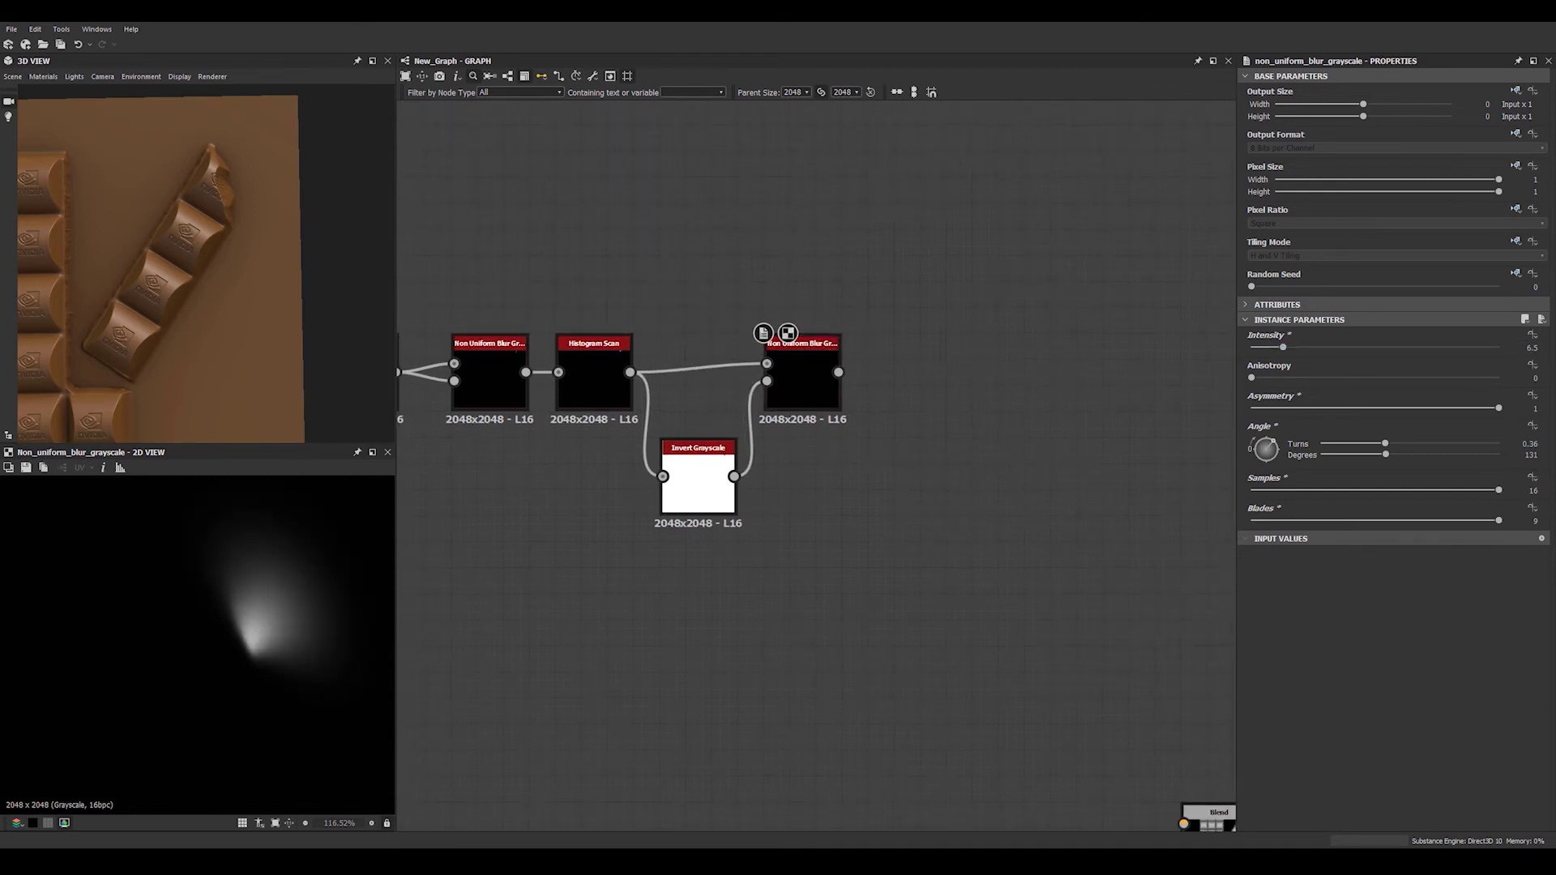
{"action": "left_click", "coordinate": [802, 381]}
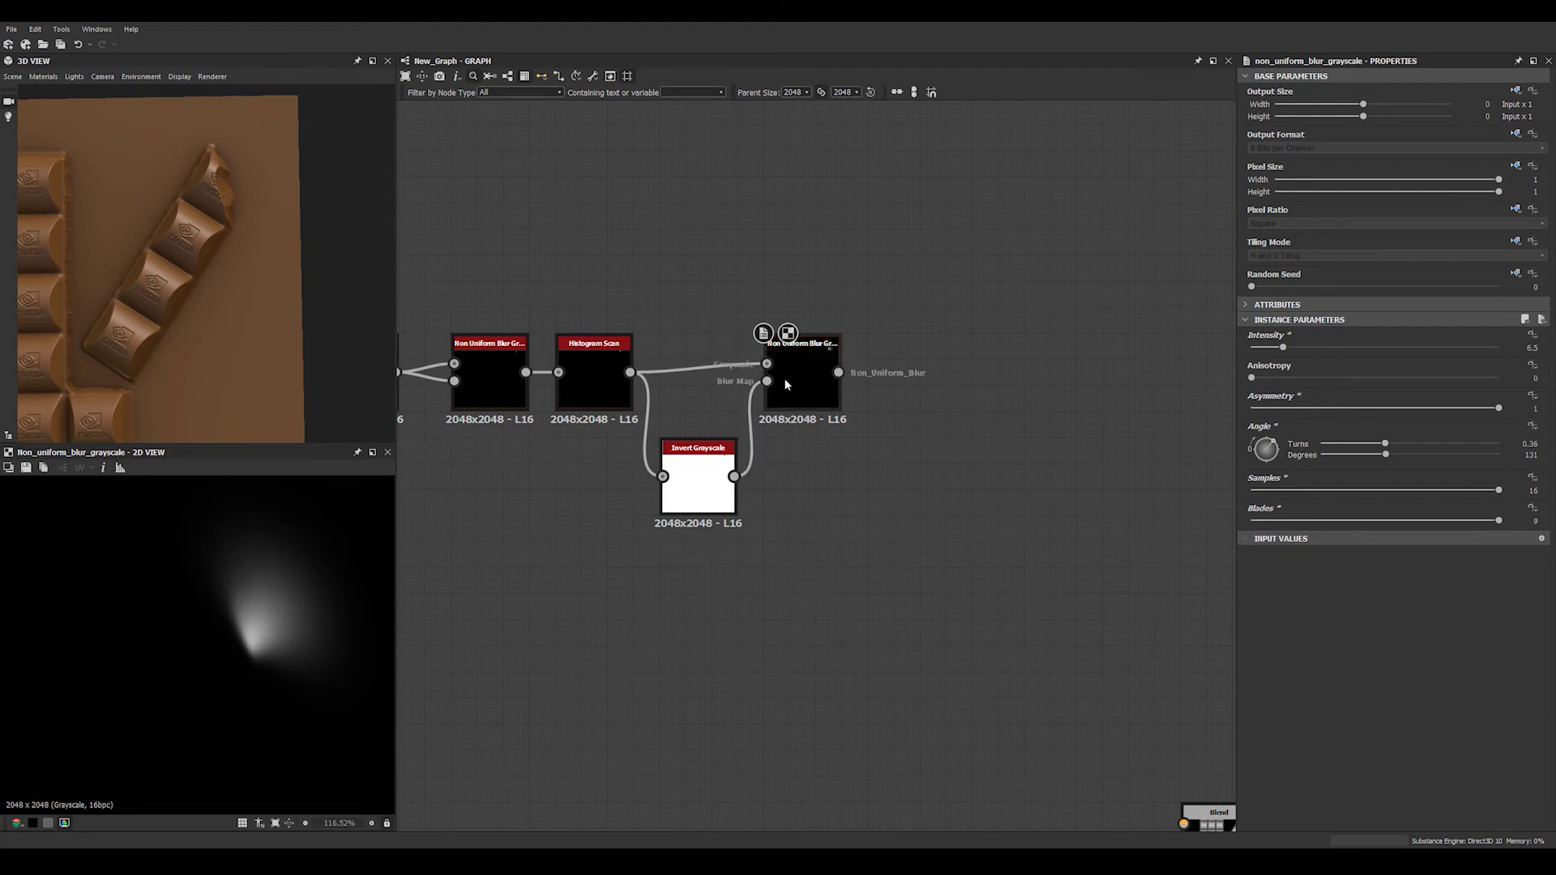
{"action": "key", "text": "space"}
{"action": "type", "text": "his"}
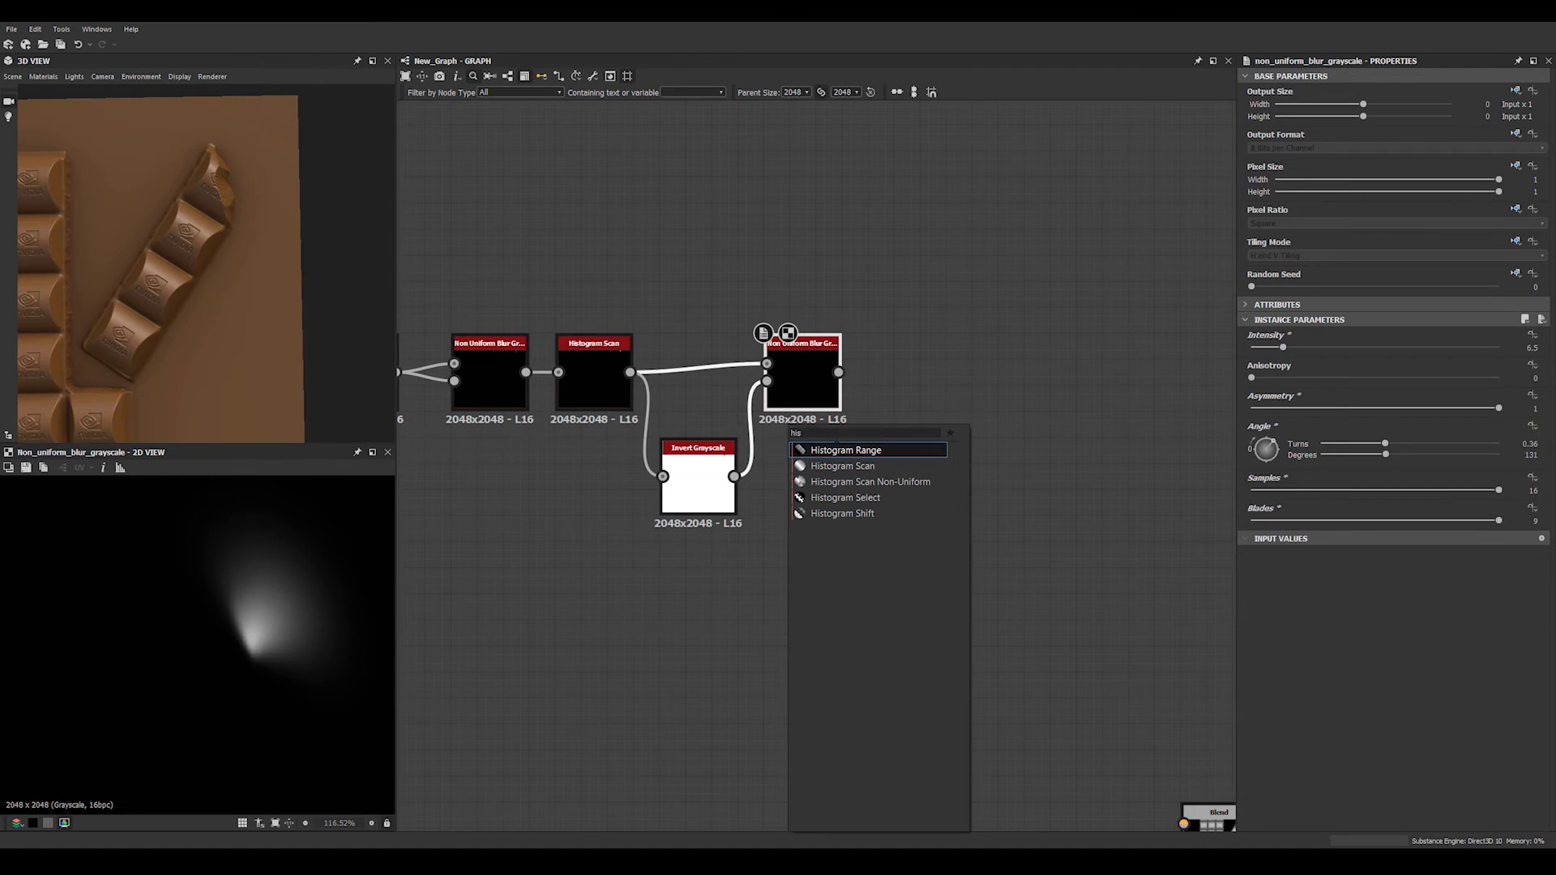
{"action": "left_click", "coordinate": [846, 466]}
{"action": "left_click_drag", "start_coordinate": [1296, 349], "coordinate": [1470, 358]}
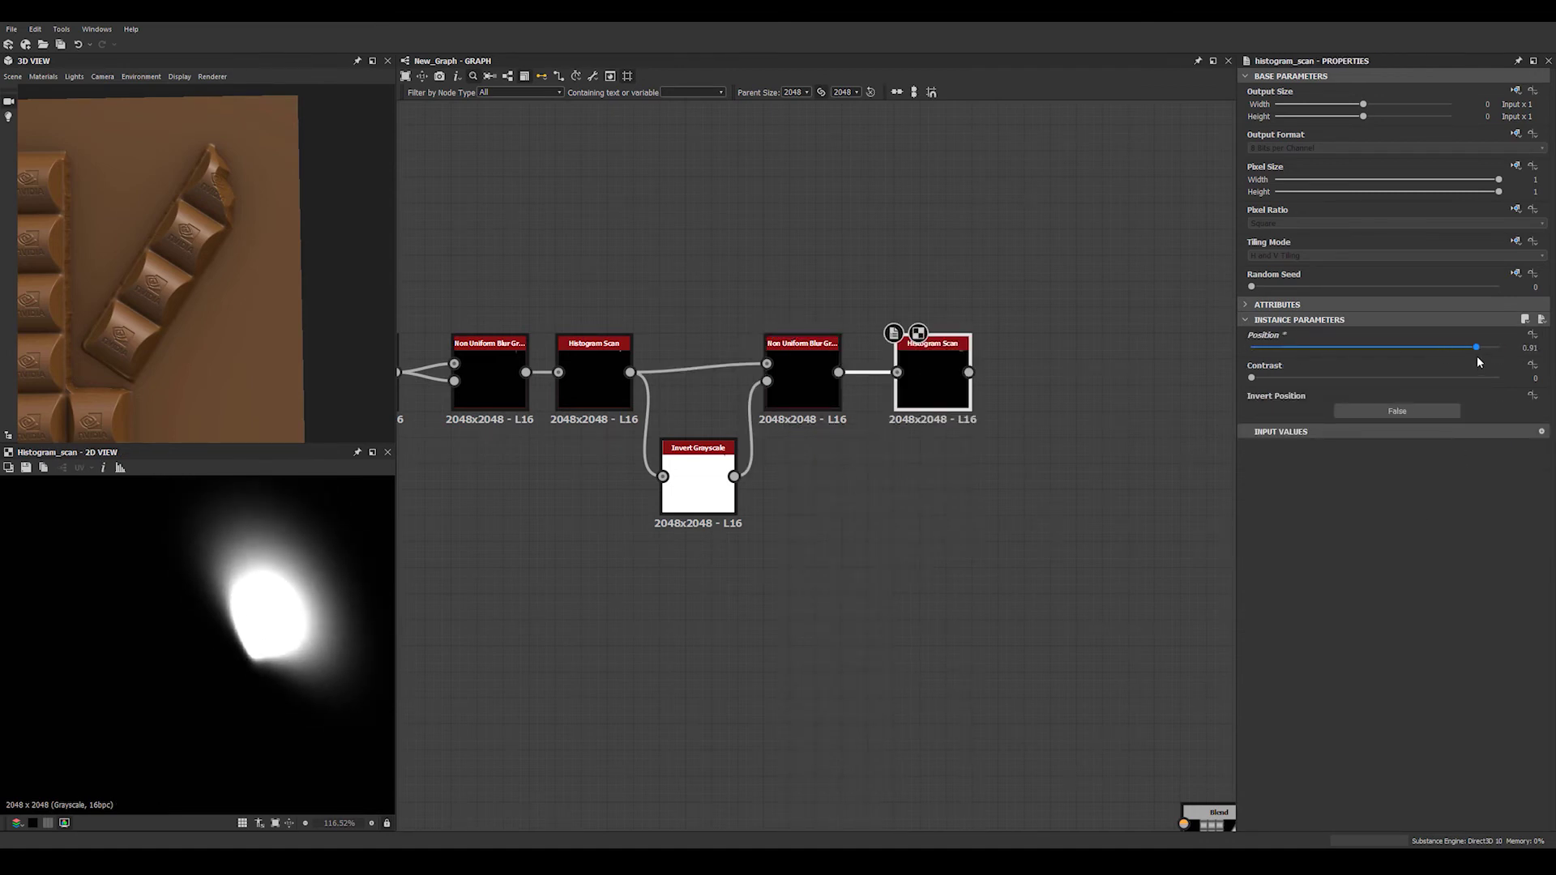
{"action": "left_click_drag", "start_coordinate": [1251, 378], "coordinate": [1442, 378]}
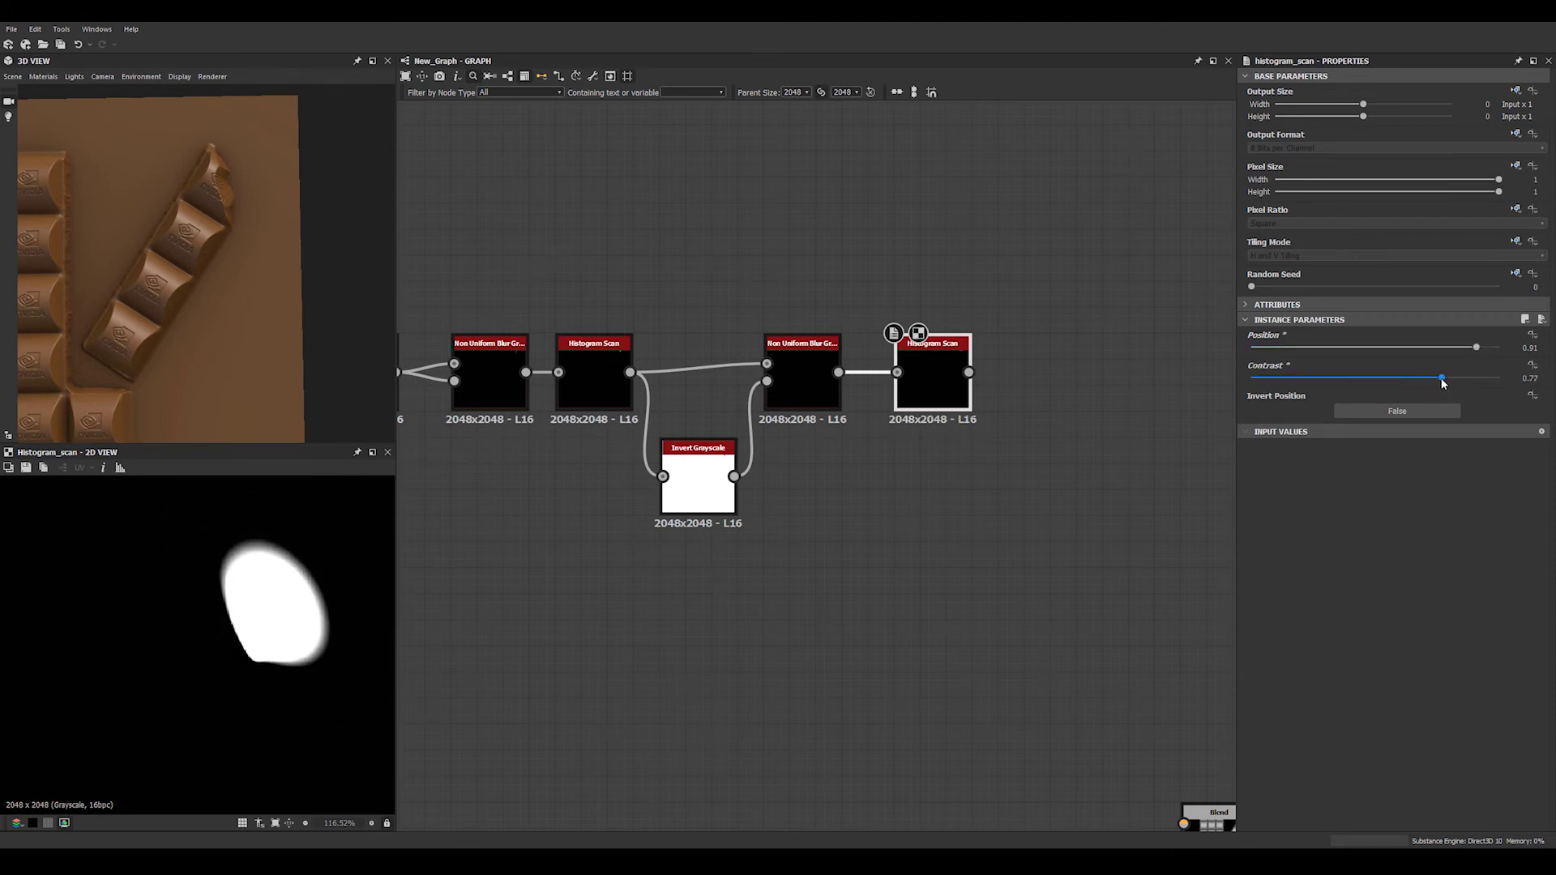
Add another Non Uniform Blur Grayscale with both inputs fed by the latest Histogram Scan
{"action": "middle_click_drag", "start_coordinate": [1016, 514], "coordinate": [806, 327]}
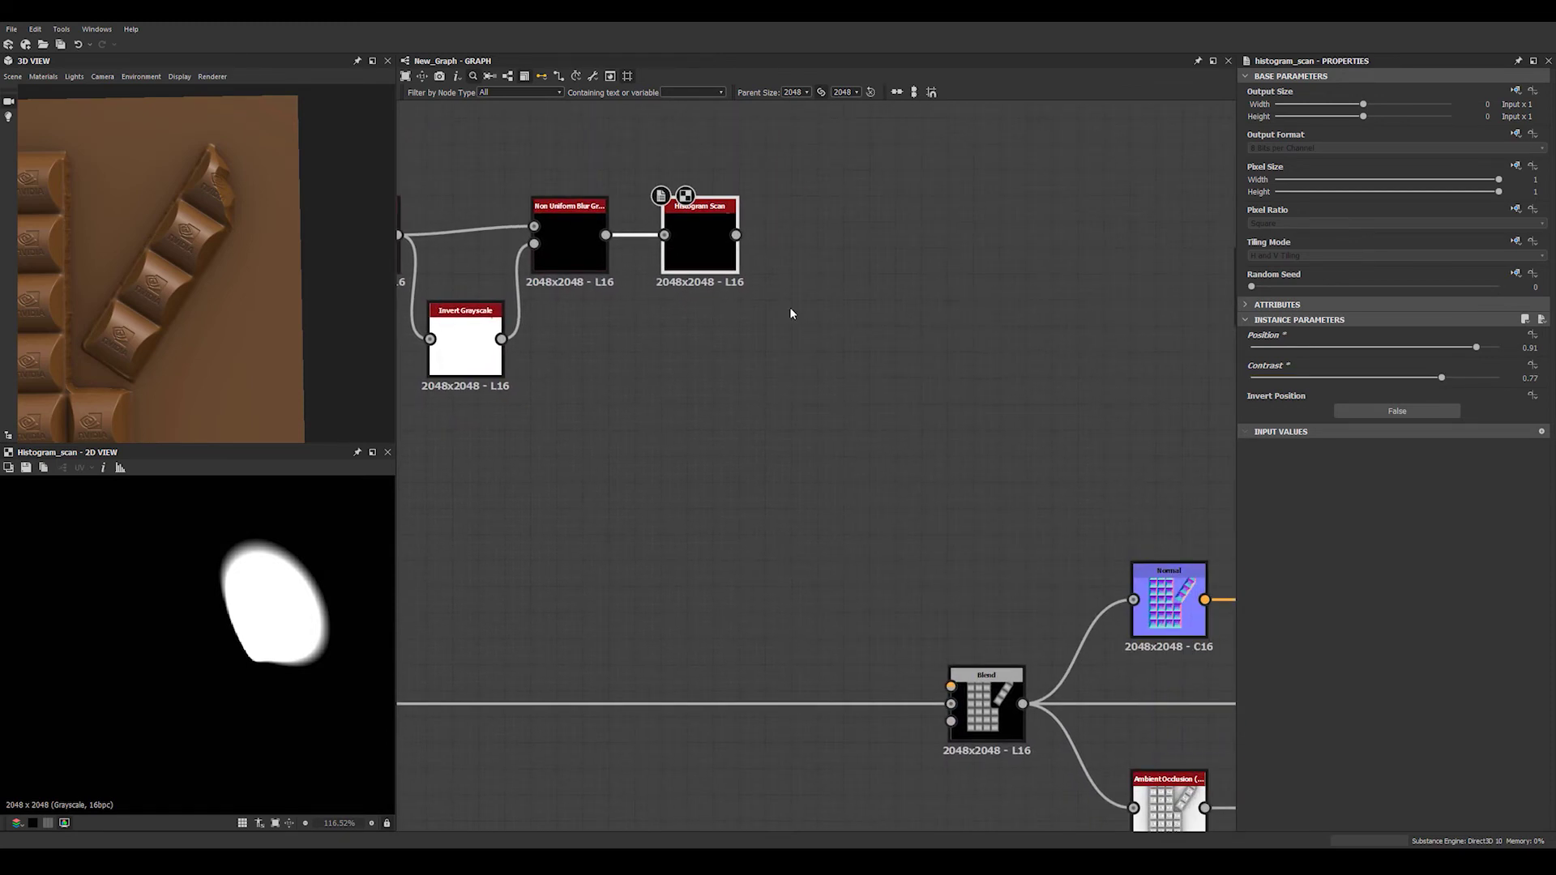
{"action": "key", "text": "space"}
{"action": "type", "text": "non"}
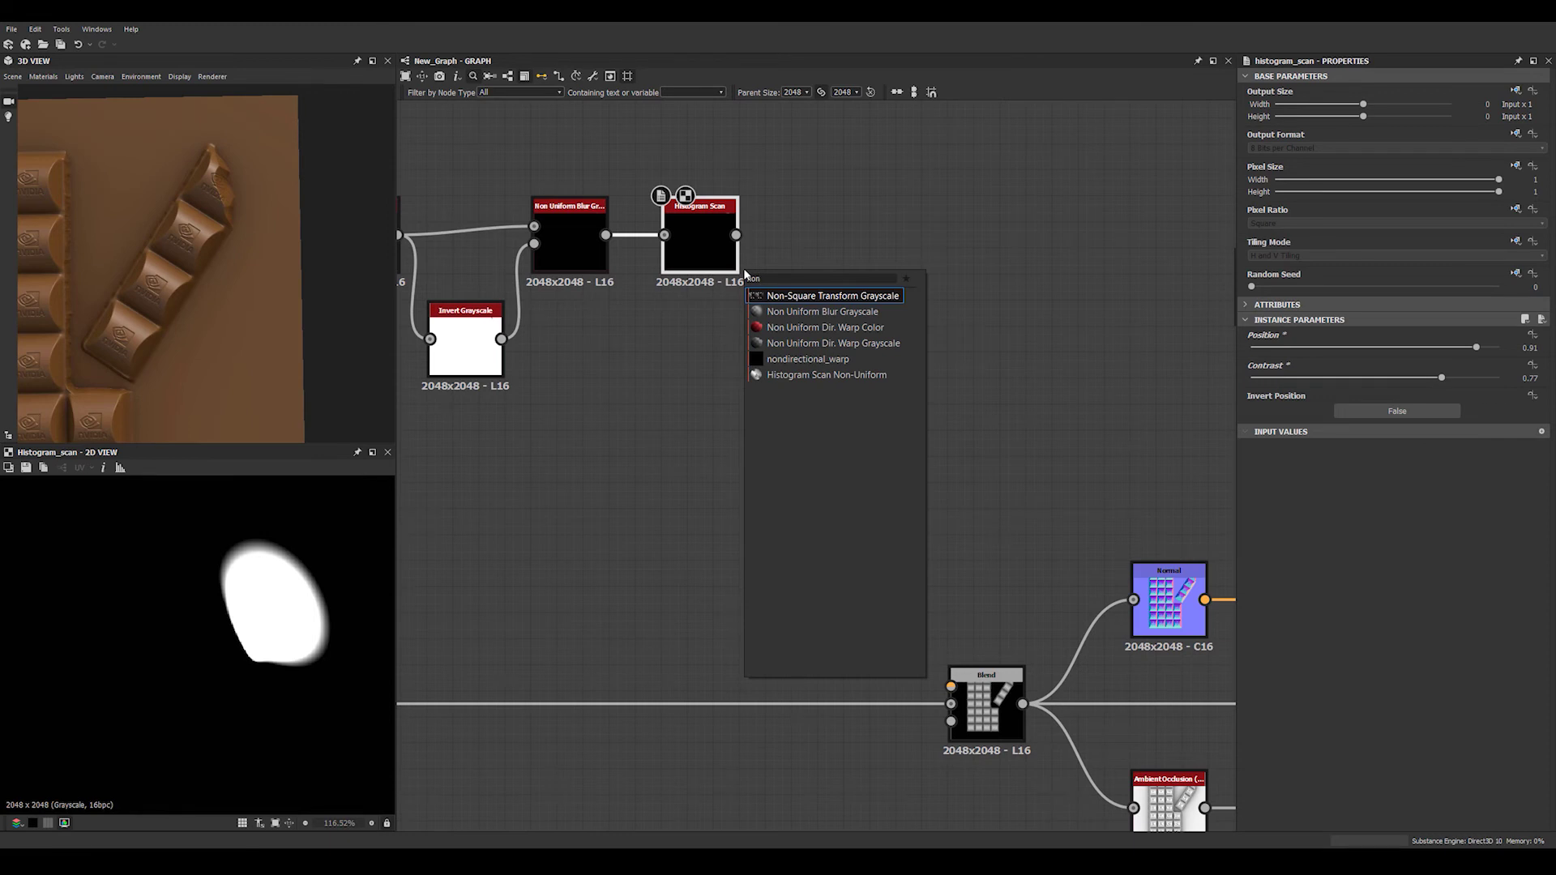
{"action": "key", "text": "Down"}
{"action": "key", "text": "Down"}
{"action": "key", "text": "Down"}
{"action": "key", "text": "Up"}
{"action": "key", "text": "Up"}
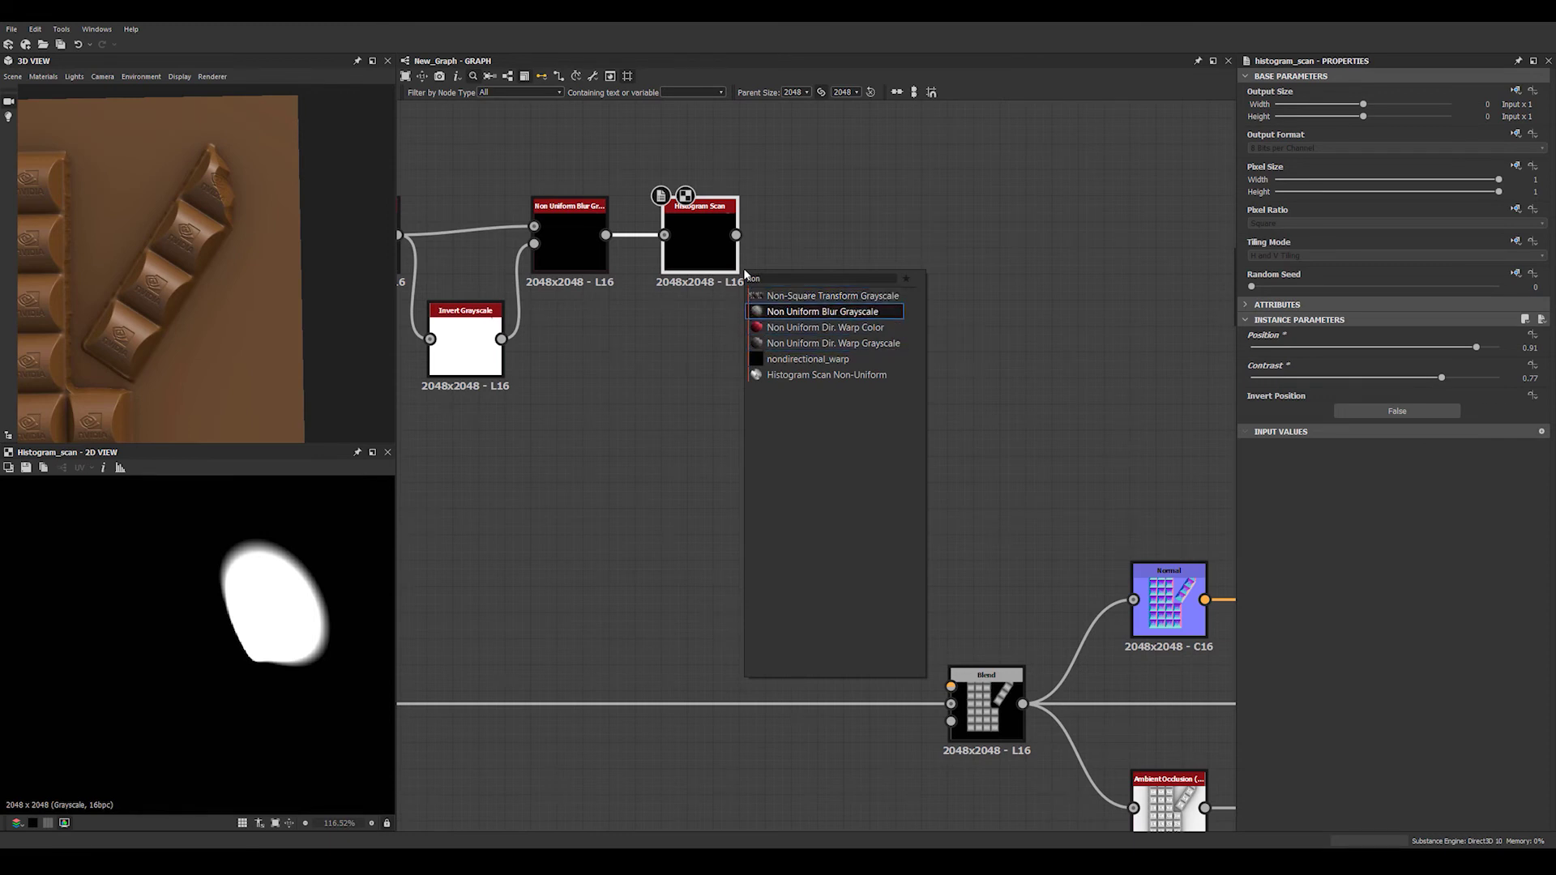
{"action": "key", "text": "Return"}
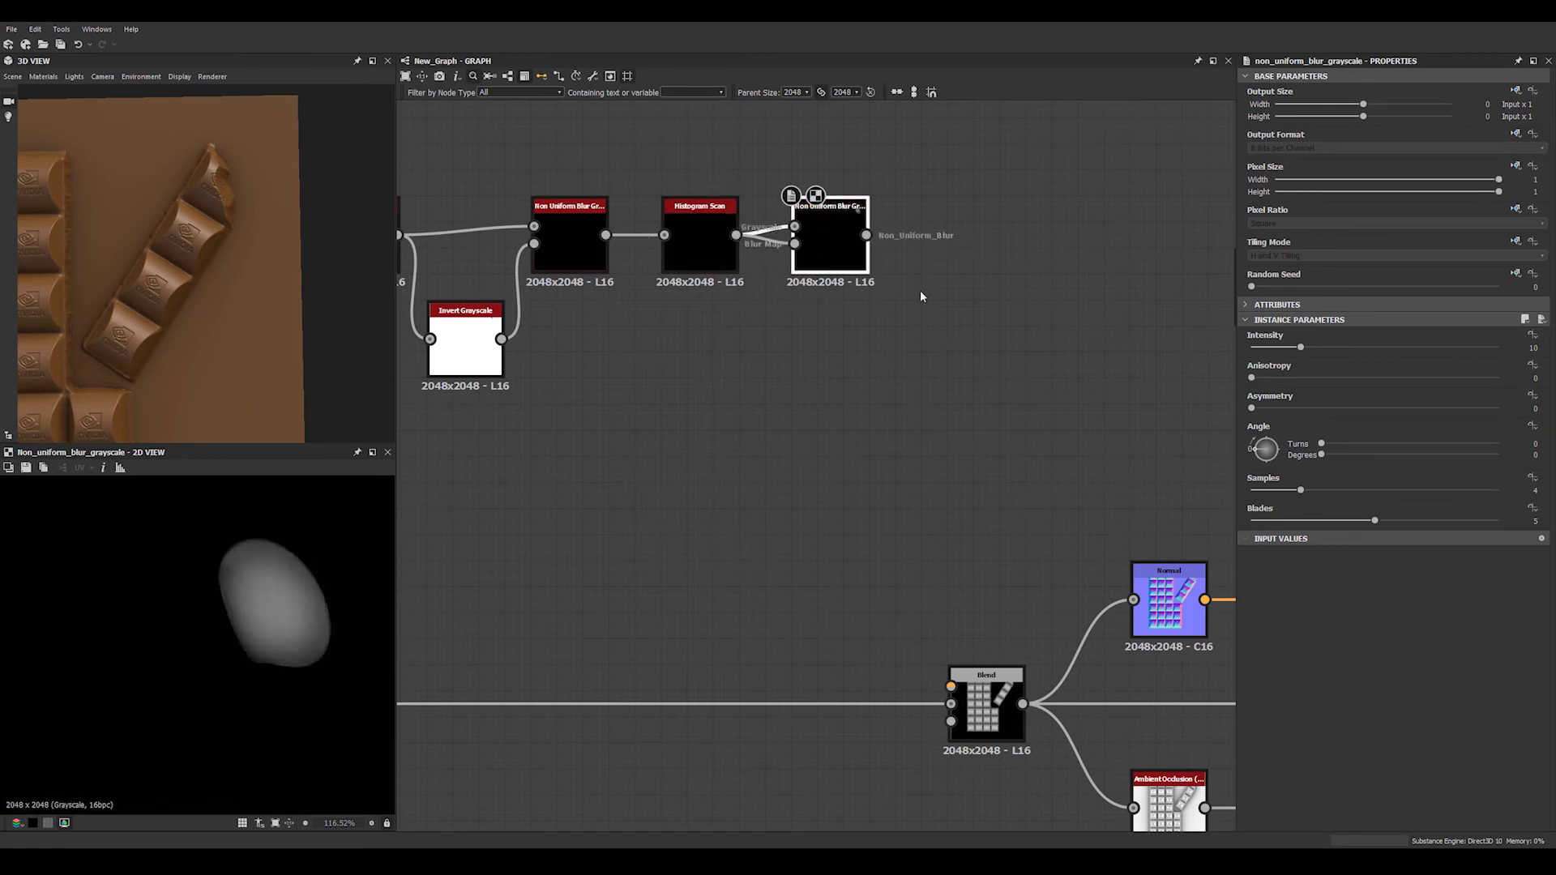
Set the final blur's Asymmetry to 0.74 and its Angle to about 307 degrees
{"action": "mouse_move", "coordinate": [1266, 408]}
{"action": "left_mouse_down"}
{"action": "mouse_move", "coordinate": [1476, 418]}
{"action": "mouse_move", "coordinate": [1430, 412]}
{"action": "left_mouse_up"}
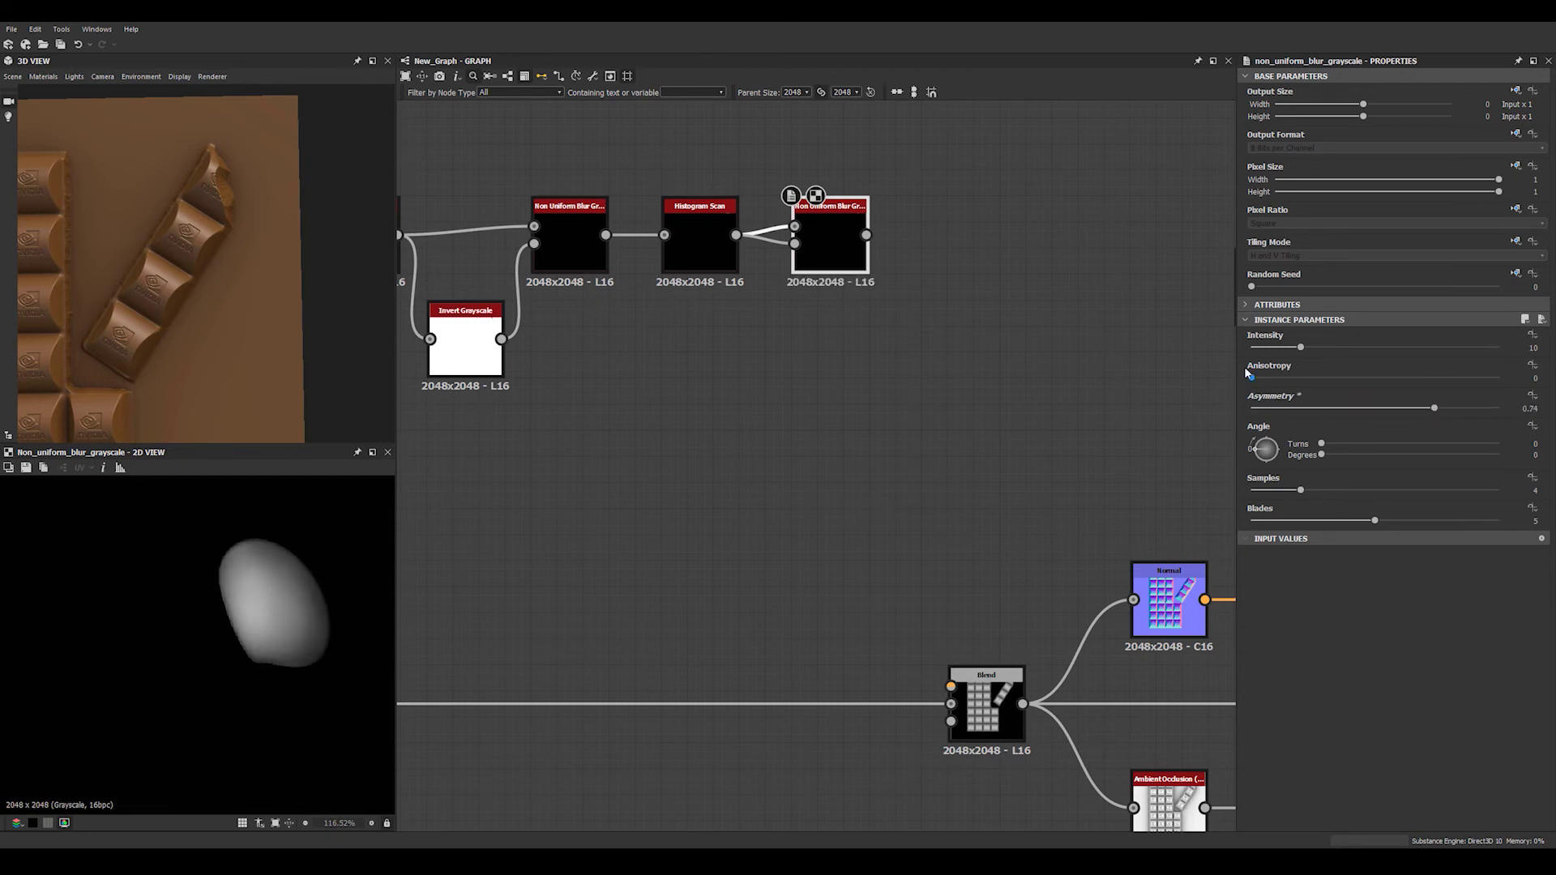
{"action": "left_click_drag", "start_coordinate": [1262, 452], "coordinate": [1241, 466]}
{"action": "left_click_drag", "start_coordinate": [1272, 456], "coordinate": [1250, 482]}
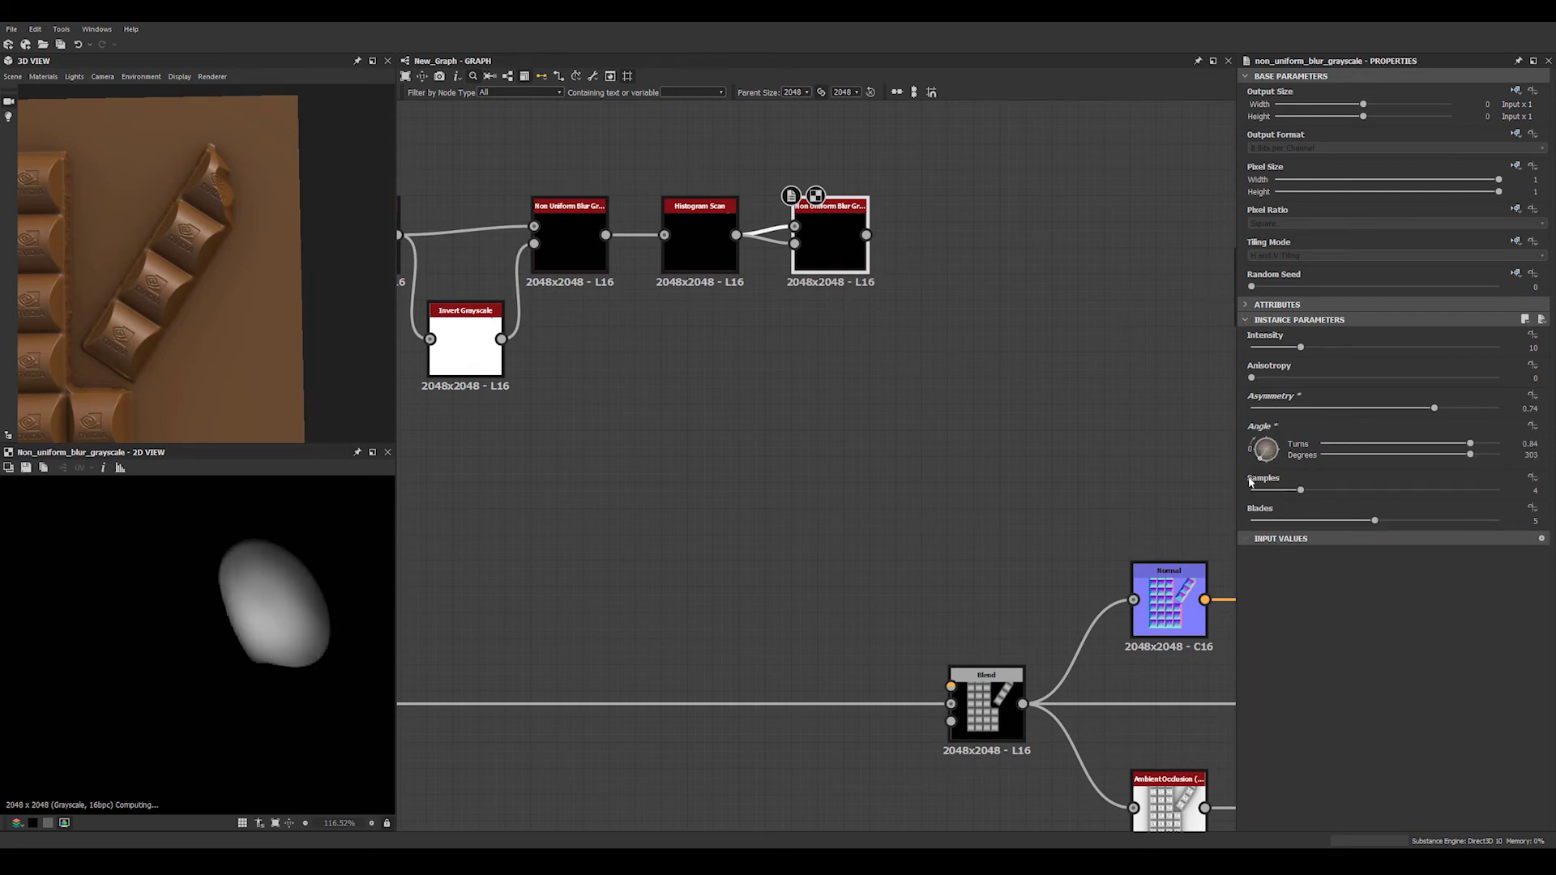
Set the final blur's Samples to 16, Blades to 9 and Intensity to 5.84
{"action": "left_click_drag", "start_coordinate": [1250, 482], "coordinate": [1546, 492]}
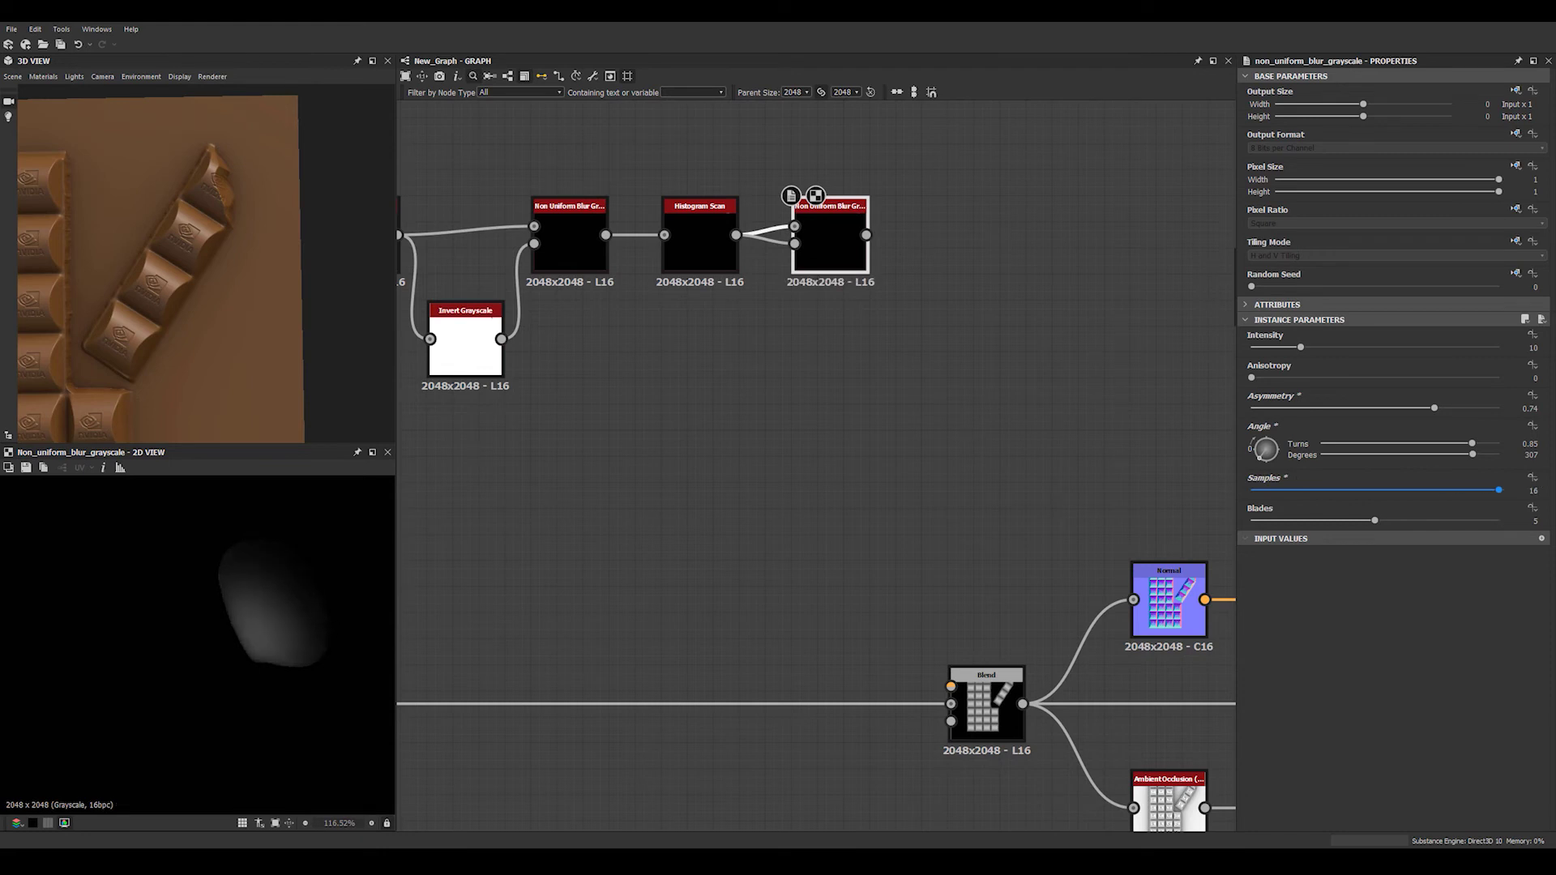
{"action": "left_click_drag", "start_coordinate": [1372, 519], "coordinate": [1500, 518]}
{"action": "left_click_drag", "start_coordinate": [1290, 350], "coordinate": [1269, 349]}
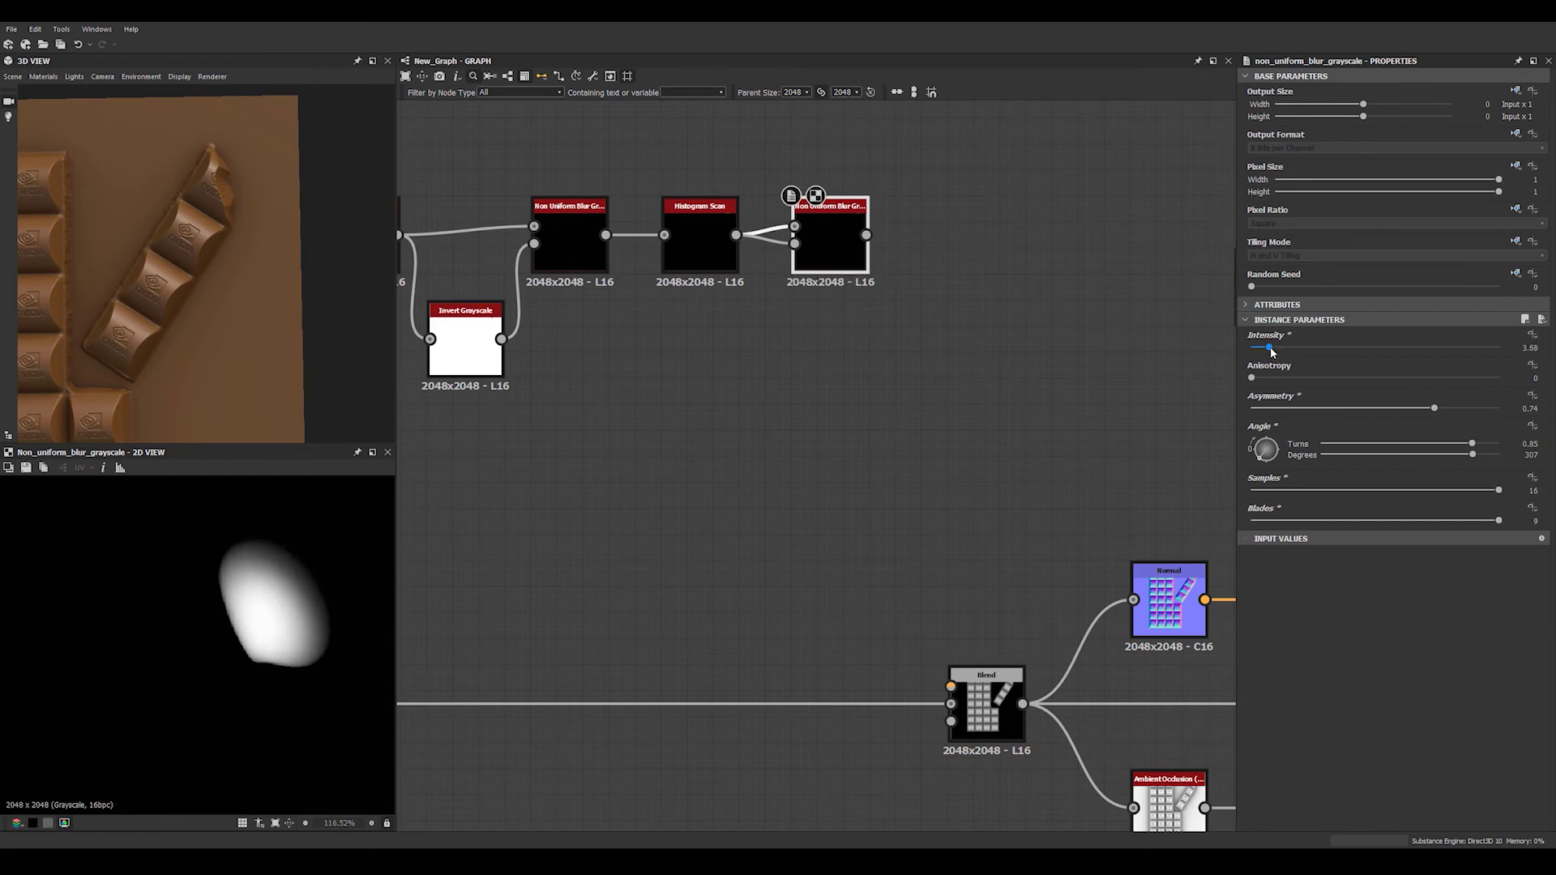
{"action": "left_click_drag", "start_coordinate": [1441, 519], "coordinate": [1495, 519]}
{"action": "scroll", "coordinate": [947, 410], "scroll_direction": "down", "scroll_amount": 4}
{"action": "middle_click_drag", "start_coordinate": [942, 451], "coordinate": [896, 430]}
{"action": "scroll", "coordinate": [896, 431], "scroll_direction": "up", "scroll_amount": 2}
{"action": "left_click_drag", "start_coordinate": [1276, 346], "coordinate": [1278, 348]}
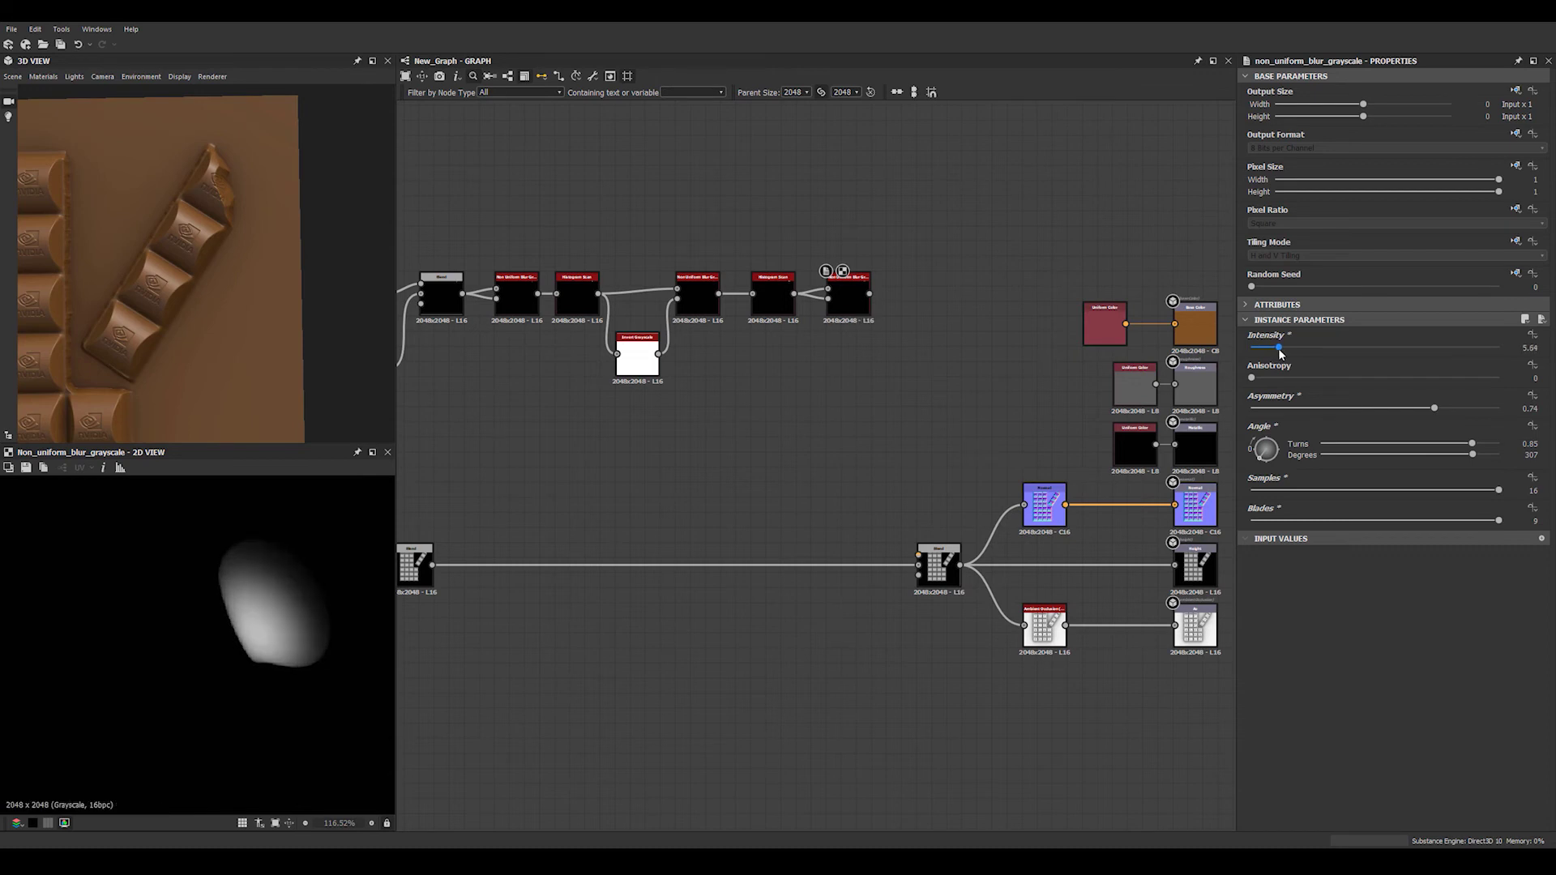
Move the last Blend together with all the output nodes further along the graph to make room before them
{"action": "middle_click_drag", "start_coordinate": [843, 378], "coordinate": [700, 370]}
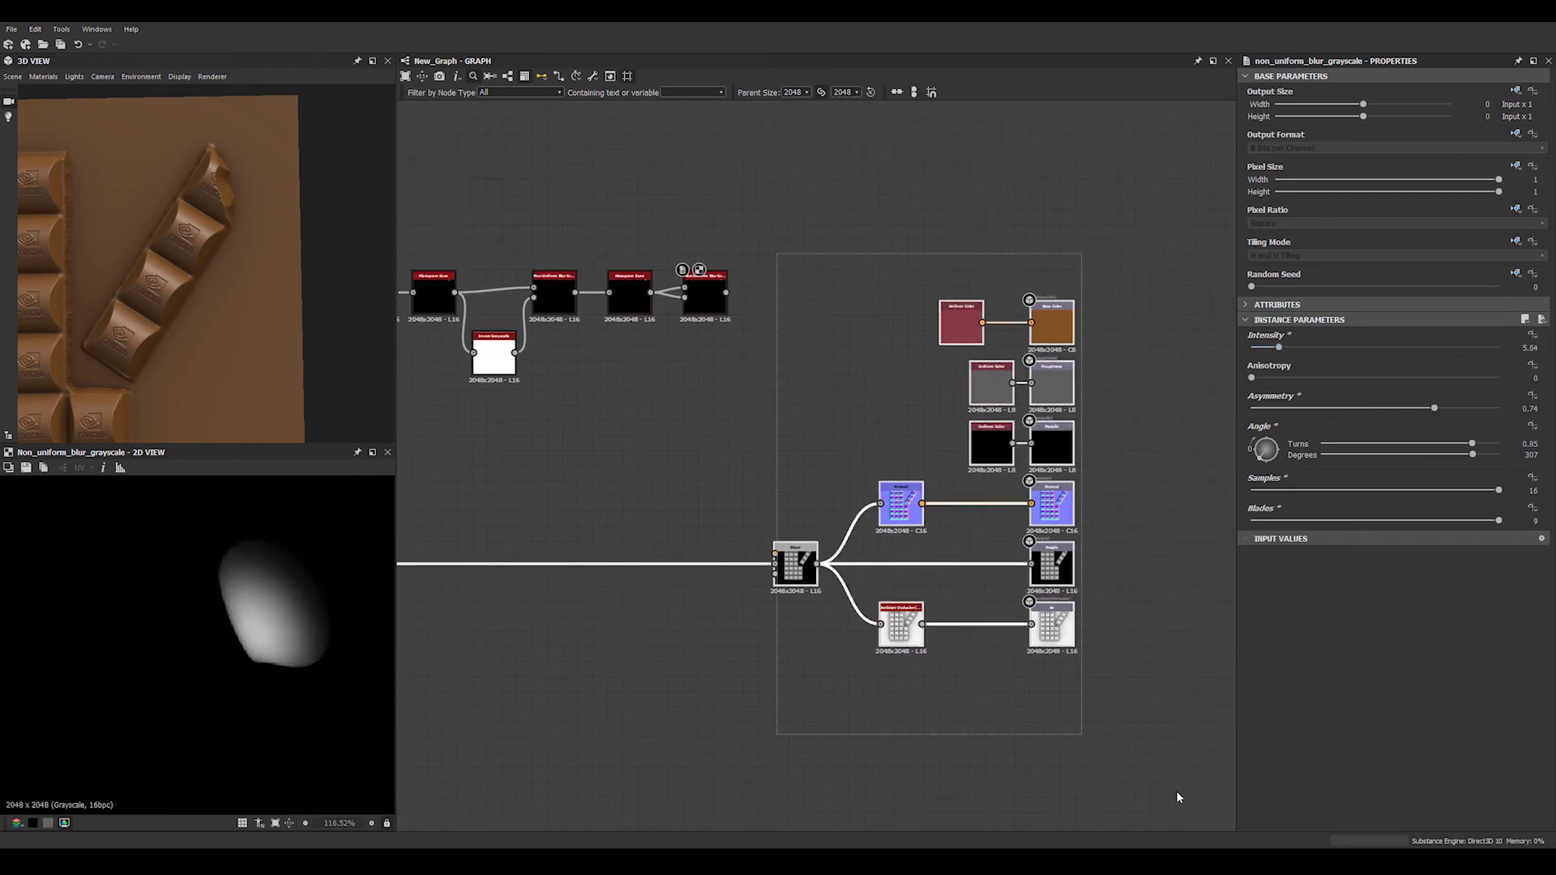
{"action": "scroll", "coordinate": [1100, 746], "scroll_direction": "down", "scroll_amount": 3}
{"action": "middle_click_drag", "start_coordinate": [950, 586], "coordinate": [1089, 506]}
{"action": "left_click", "coordinate": [962, 552]}
{"action": "scroll", "coordinate": [614, 531], "scroll_direction": "down", "scroll_amount": 1}
{"action": "middle_click_drag", "start_coordinate": [617, 528], "coordinate": [1122, 481]}
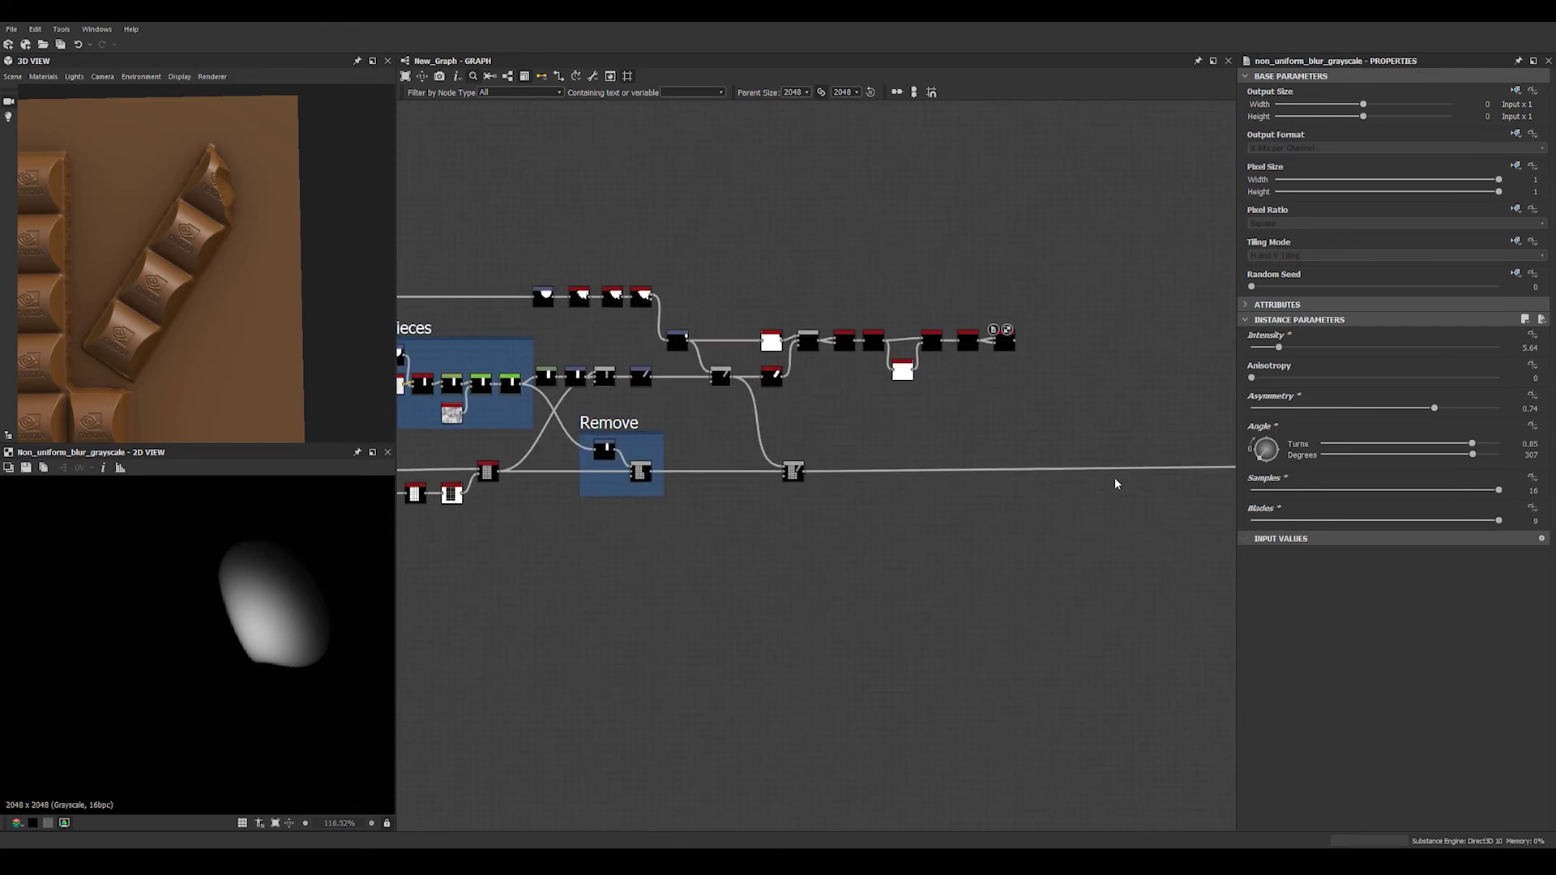
Insert a Height Blend node into the link after the full chocolate Blend and place it below the final blur
{"action": "scroll", "coordinate": [986, 479], "scroll_direction": "up", "scroll_amount": 4}
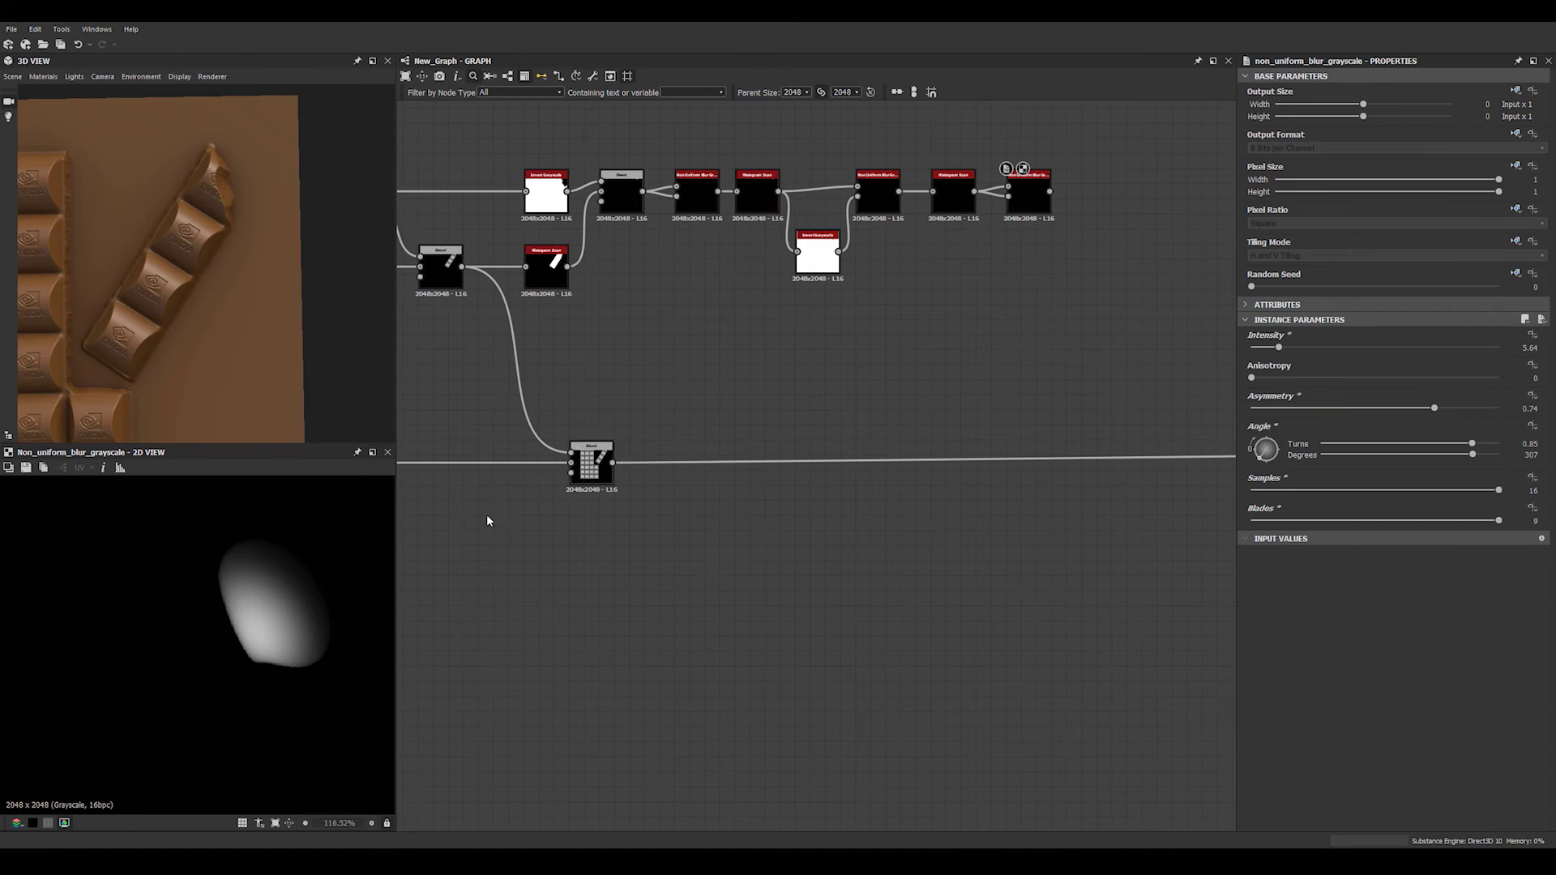
{"action": "middle_click_drag", "start_coordinate": [776, 524], "coordinate": [901, 451]}
{"action": "scroll", "coordinate": [901, 450], "scroll_direction": "up", "scroll_amount": 2}
{"action": "key", "text": "space"}
{"action": "type", "text": "he"}
{"action": "key", "text": "Return"}
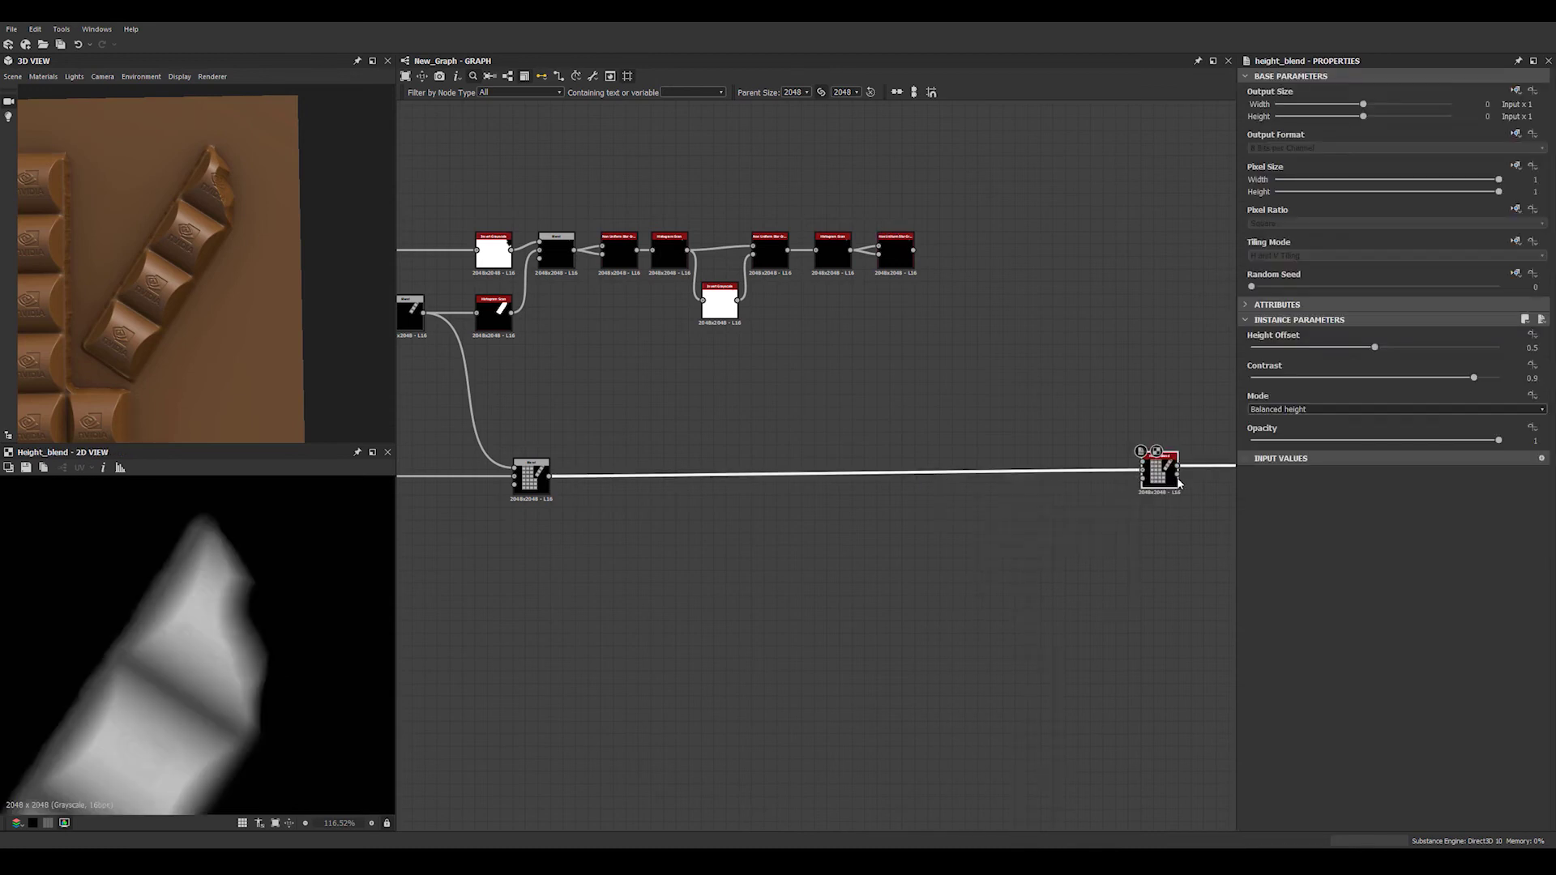
{"action": "scroll", "coordinate": [1190, 483], "scroll_direction": "up", "scroll_amount": 1}
{"action": "left_click_drag", "start_coordinate": [1163, 479], "coordinate": [962, 486]}
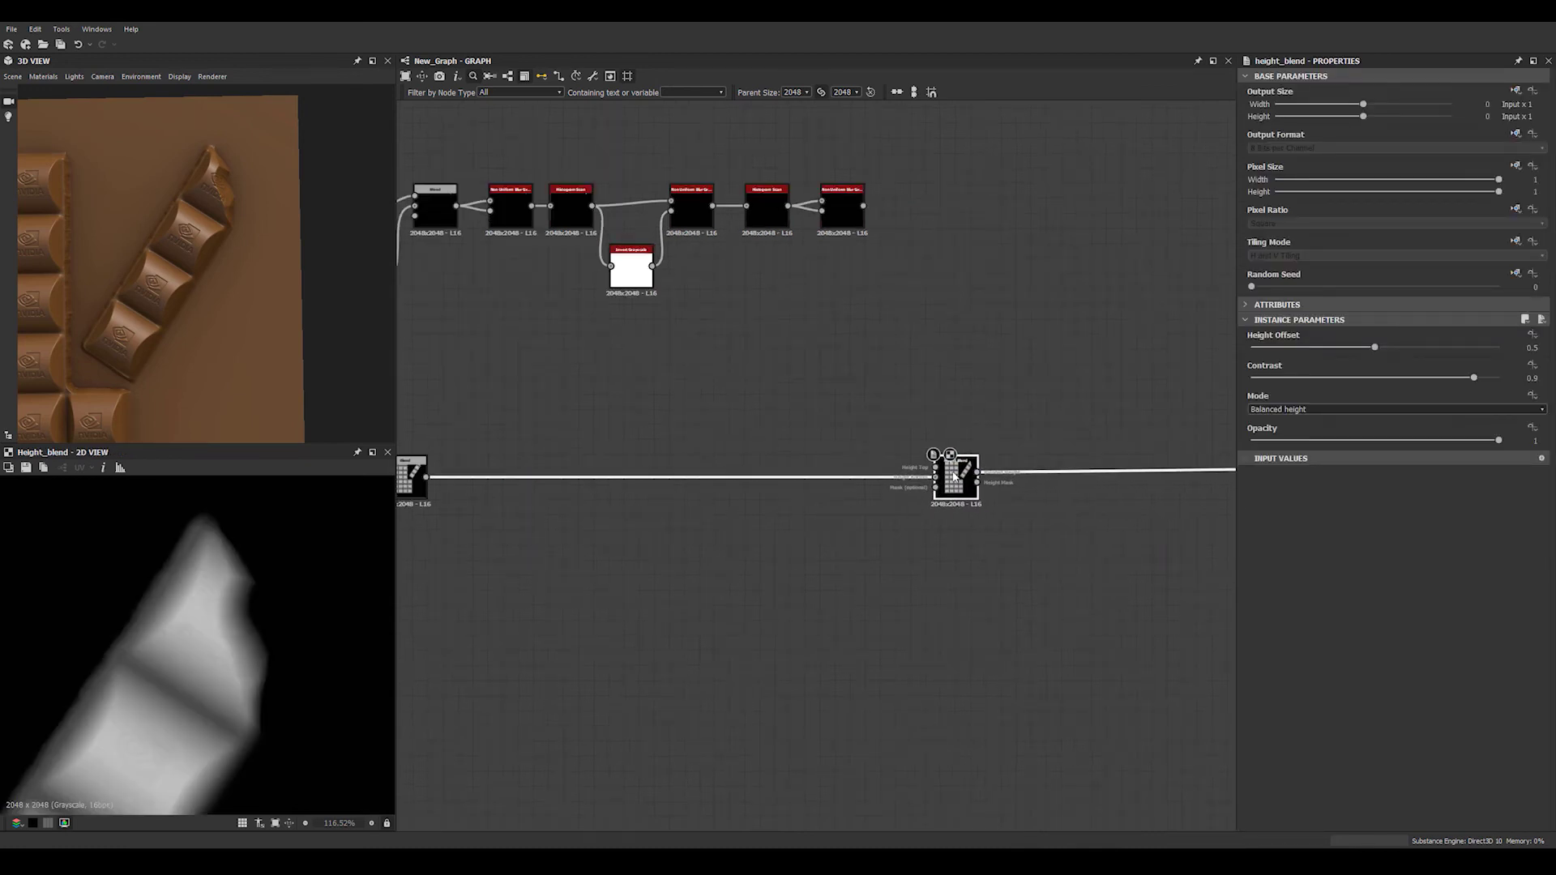
Connect the final Non Uniform Blur to the Height Blend's Height Top input and inspect the bitten end in 3D
{"action": "scroll", "coordinate": [954, 476], "scroll_direction": "up", "scroll_amount": 3}
{"action": "middle_click_drag", "start_coordinate": [862, 154], "coordinate": [868, 340]}
{"action": "left_click_drag", "start_coordinate": [829, 220], "coordinate": [944, 551]}
{"action": "left_click_drag", "start_coordinate": [979, 675], "coordinate": [977, 684]}
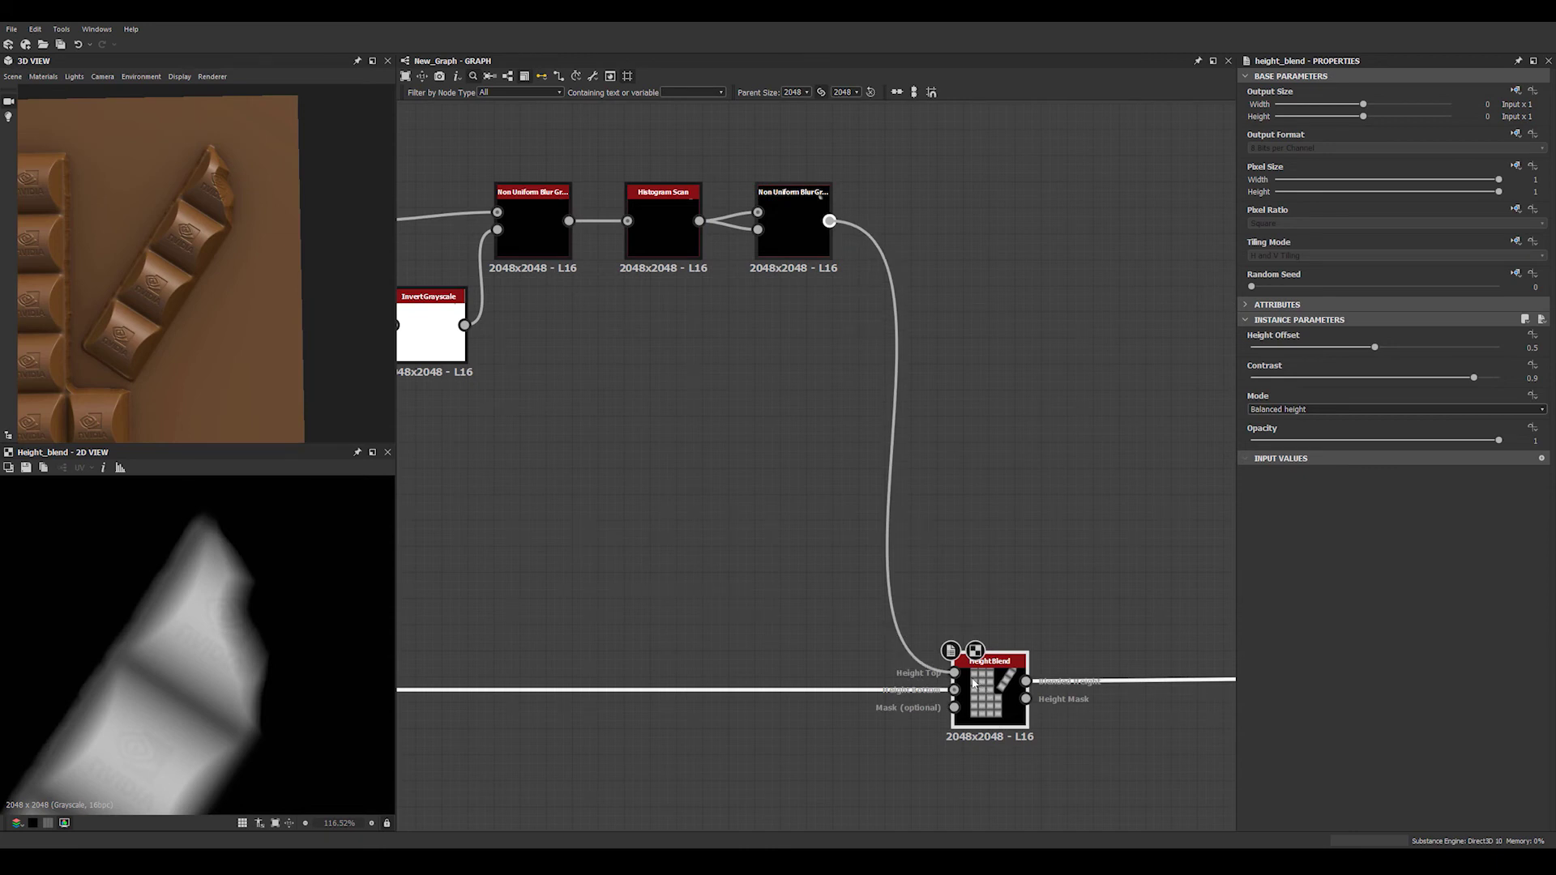
{"action": "left_click_drag", "start_coordinate": [219, 241], "coordinate": [198, 278]}
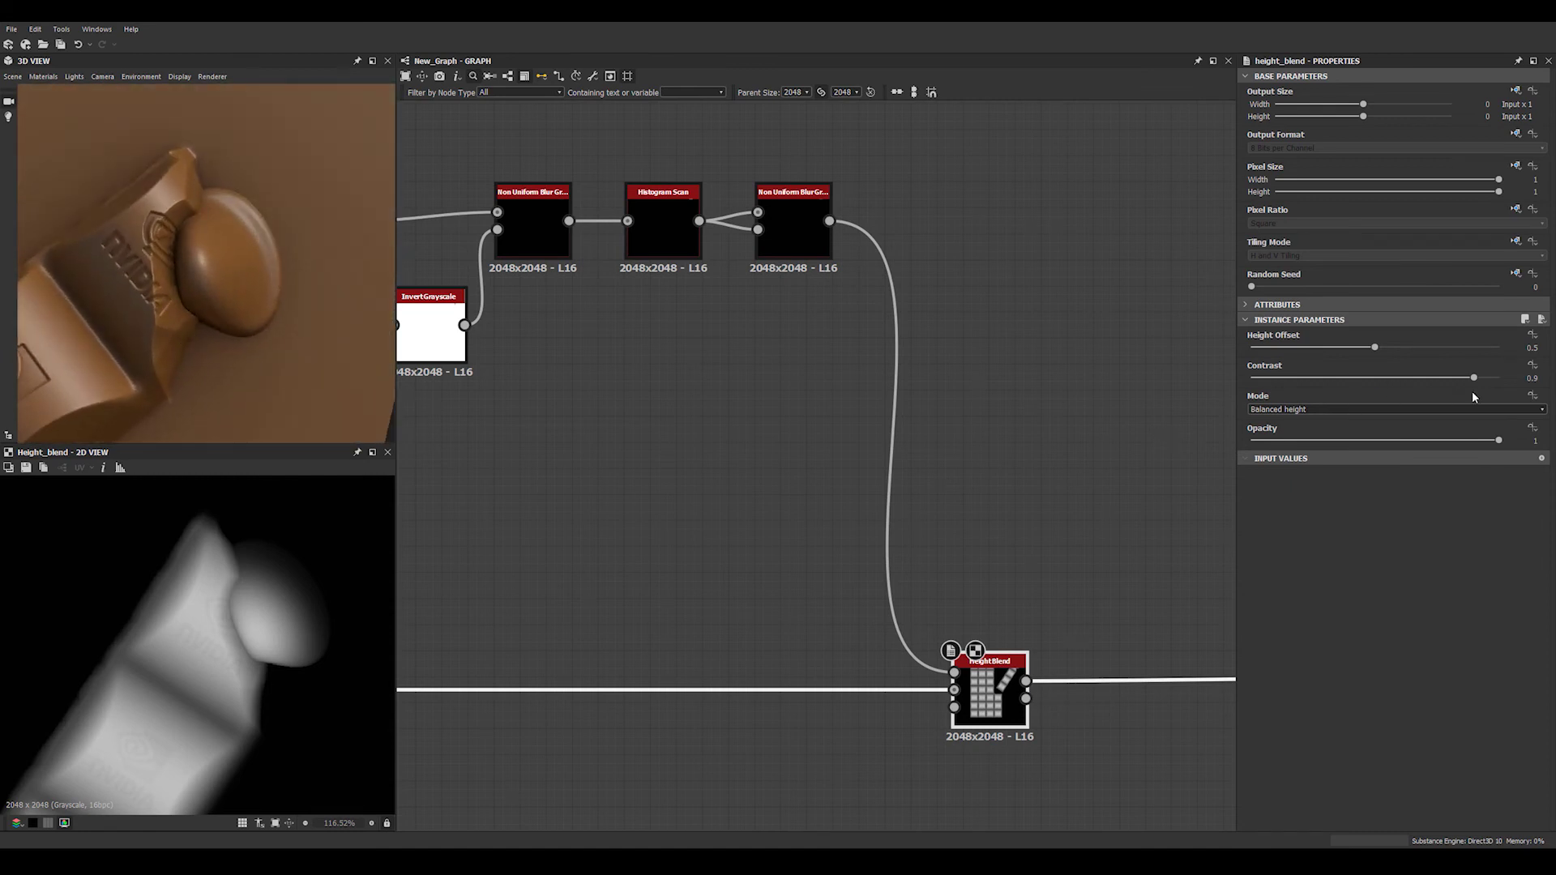
Set the Height Blend's Contrast to 1 and Height Offset to 0.45
{"action": "left_click_drag", "start_coordinate": [1473, 378], "coordinate": [1498, 377]}
{"action": "left_click_drag", "start_coordinate": [1378, 349], "coordinate": [1330, 355]}
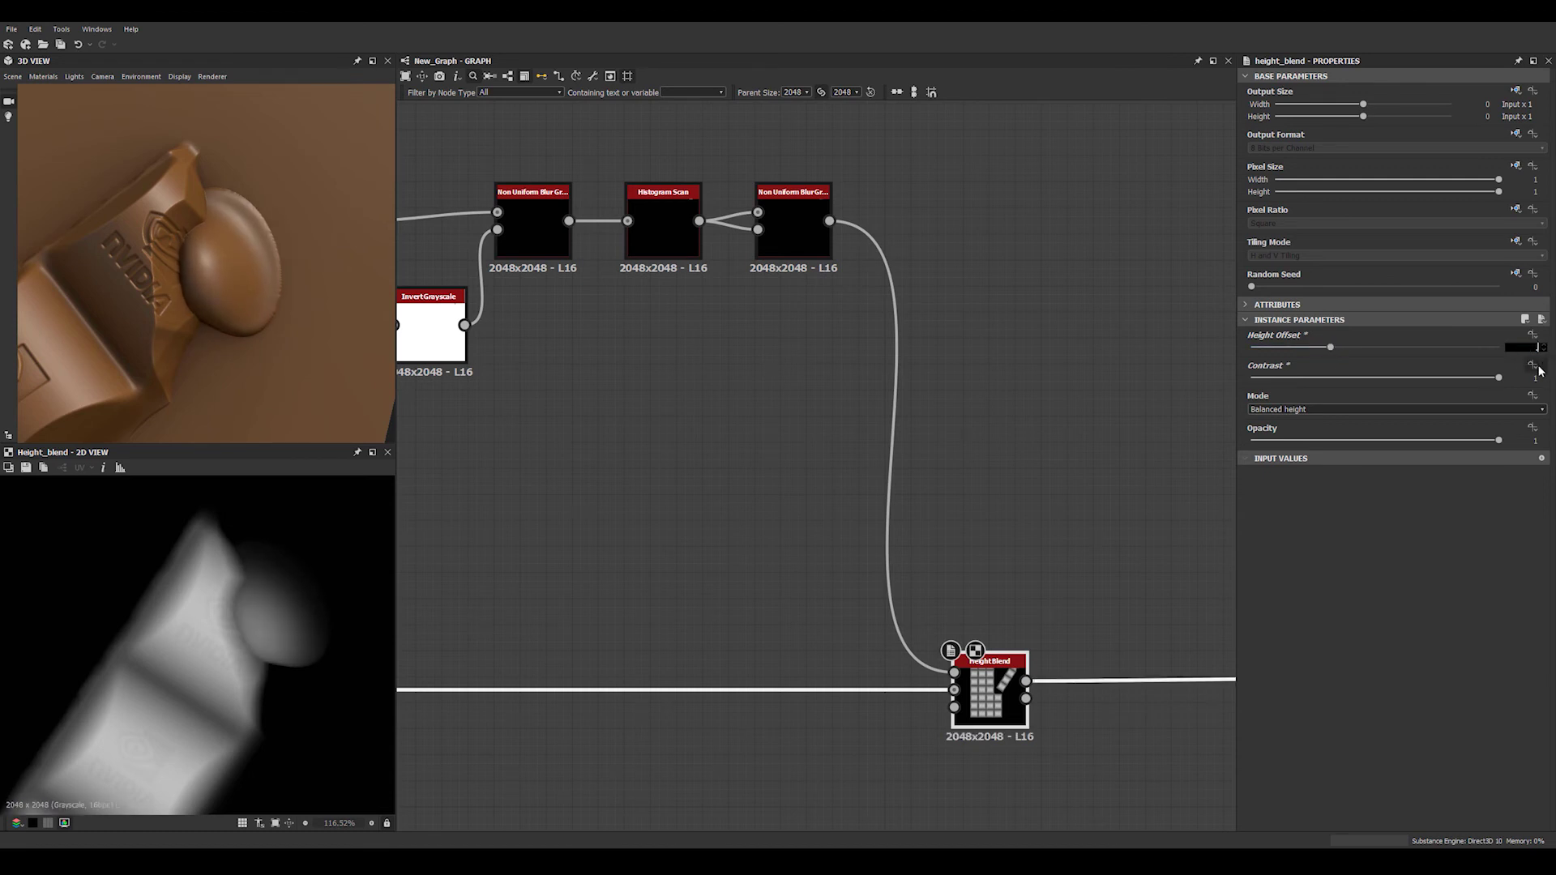
{"action": "key", "text": "Return"}
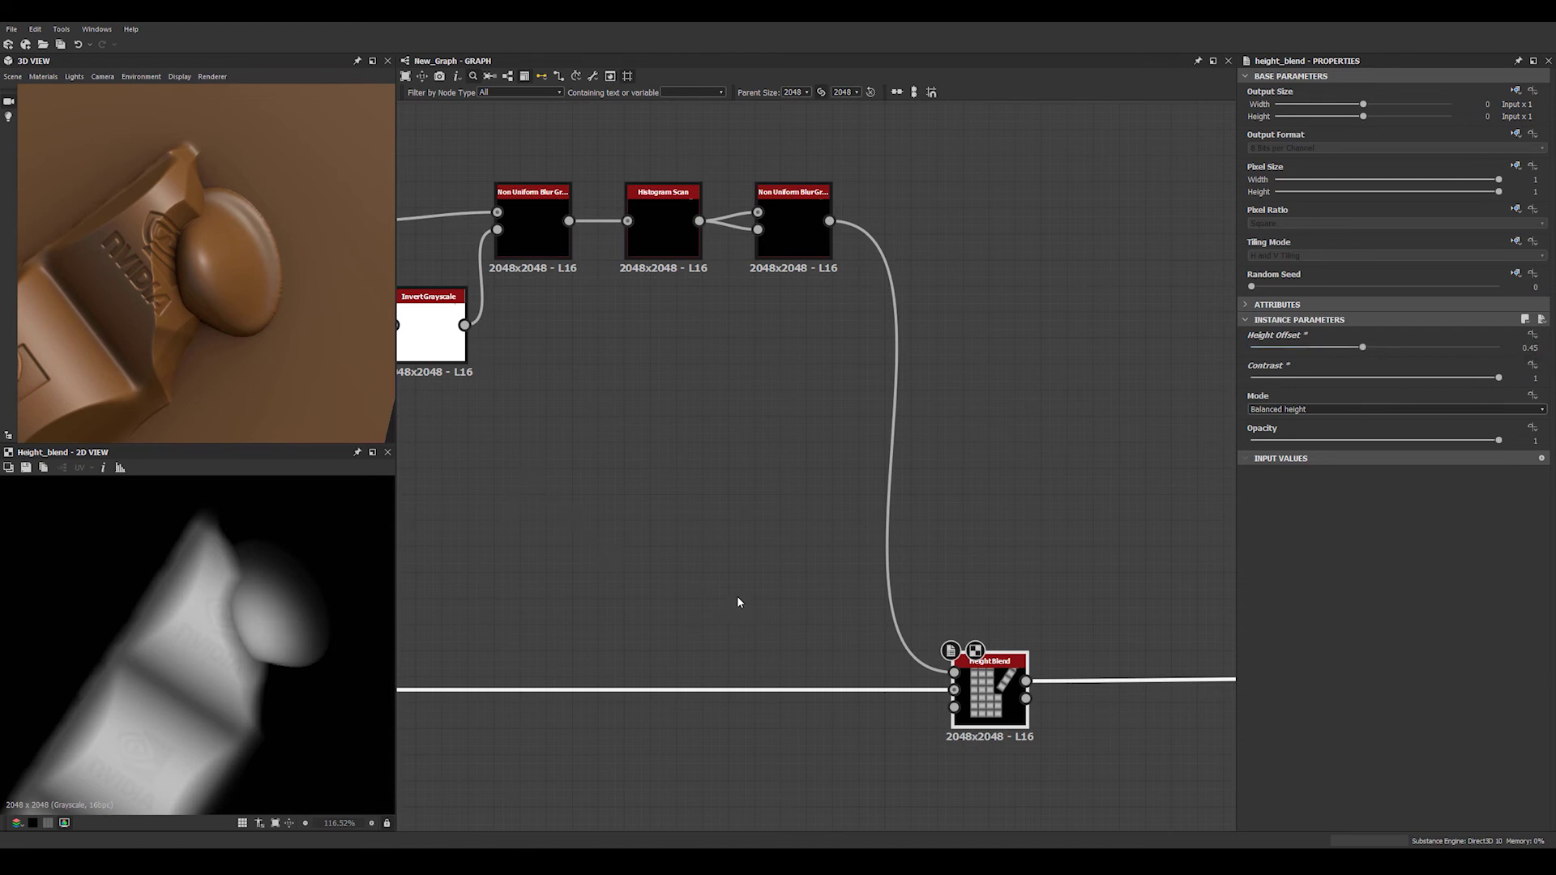
Preview the Height Blend's Height Mask output to examine the mask around the broken strip
{"action": "middle_click_drag", "start_coordinate": [1015, 723], "coordinate": [852, 576]}
{"action": "double_click", "coordinate": [867, 554]}
{"action": "scroll", "coordinate": [229, 655], "scroll_direction": "down", "scroll_amount": 5}
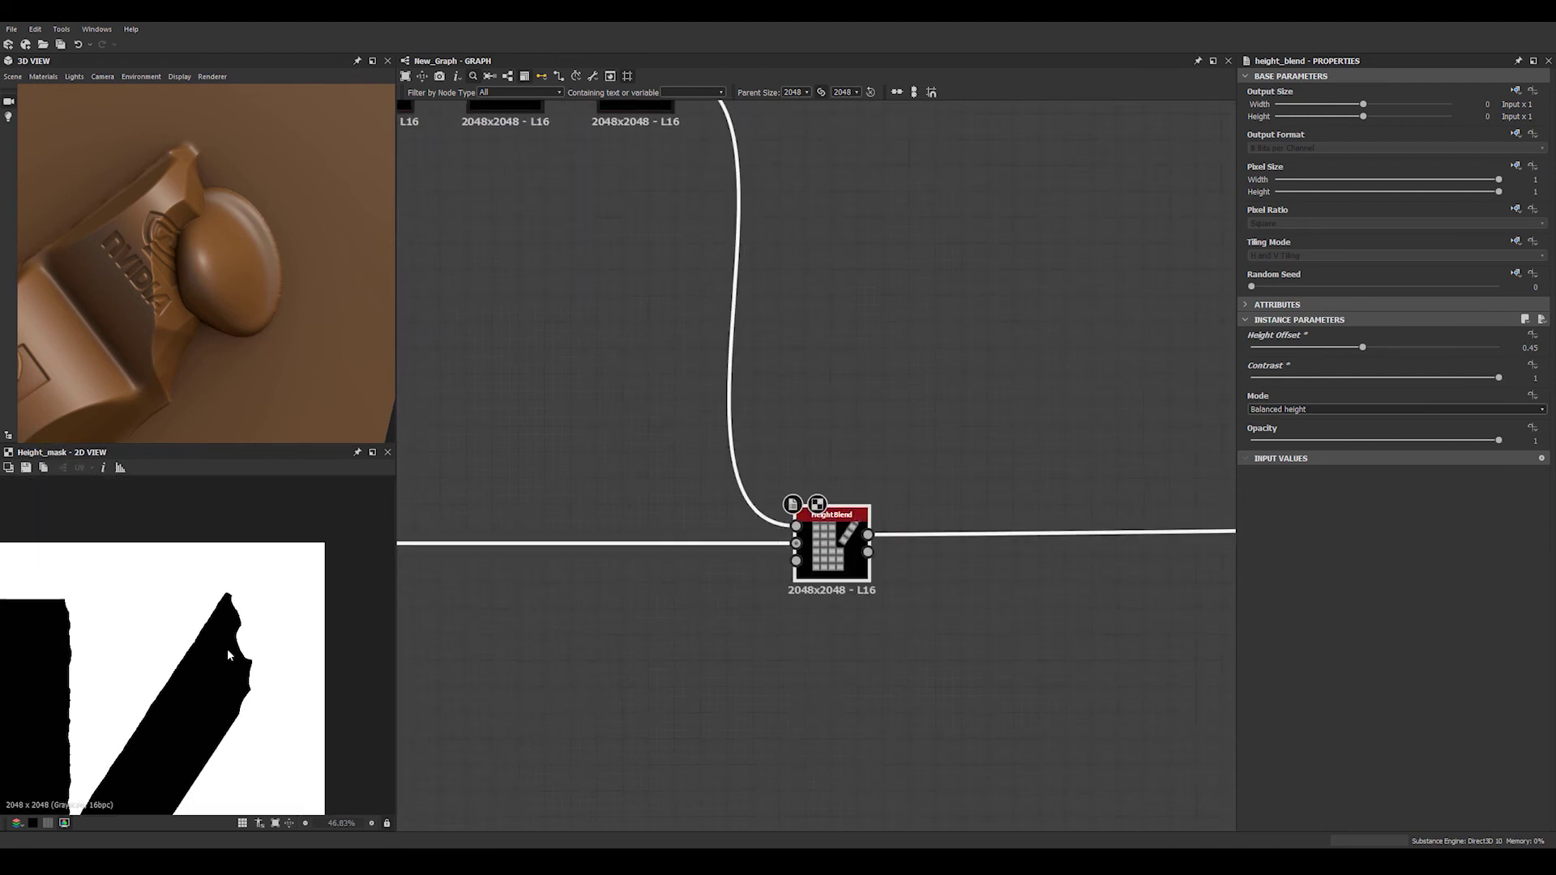
Examine the broken end in the Height Mask, and preview the Height Blend result and the final Non Uniform Blur in 2D
{"action": "scroll", "coordinate": [229, 654], "scroll_direction": "up", "scroll_amount": 3}
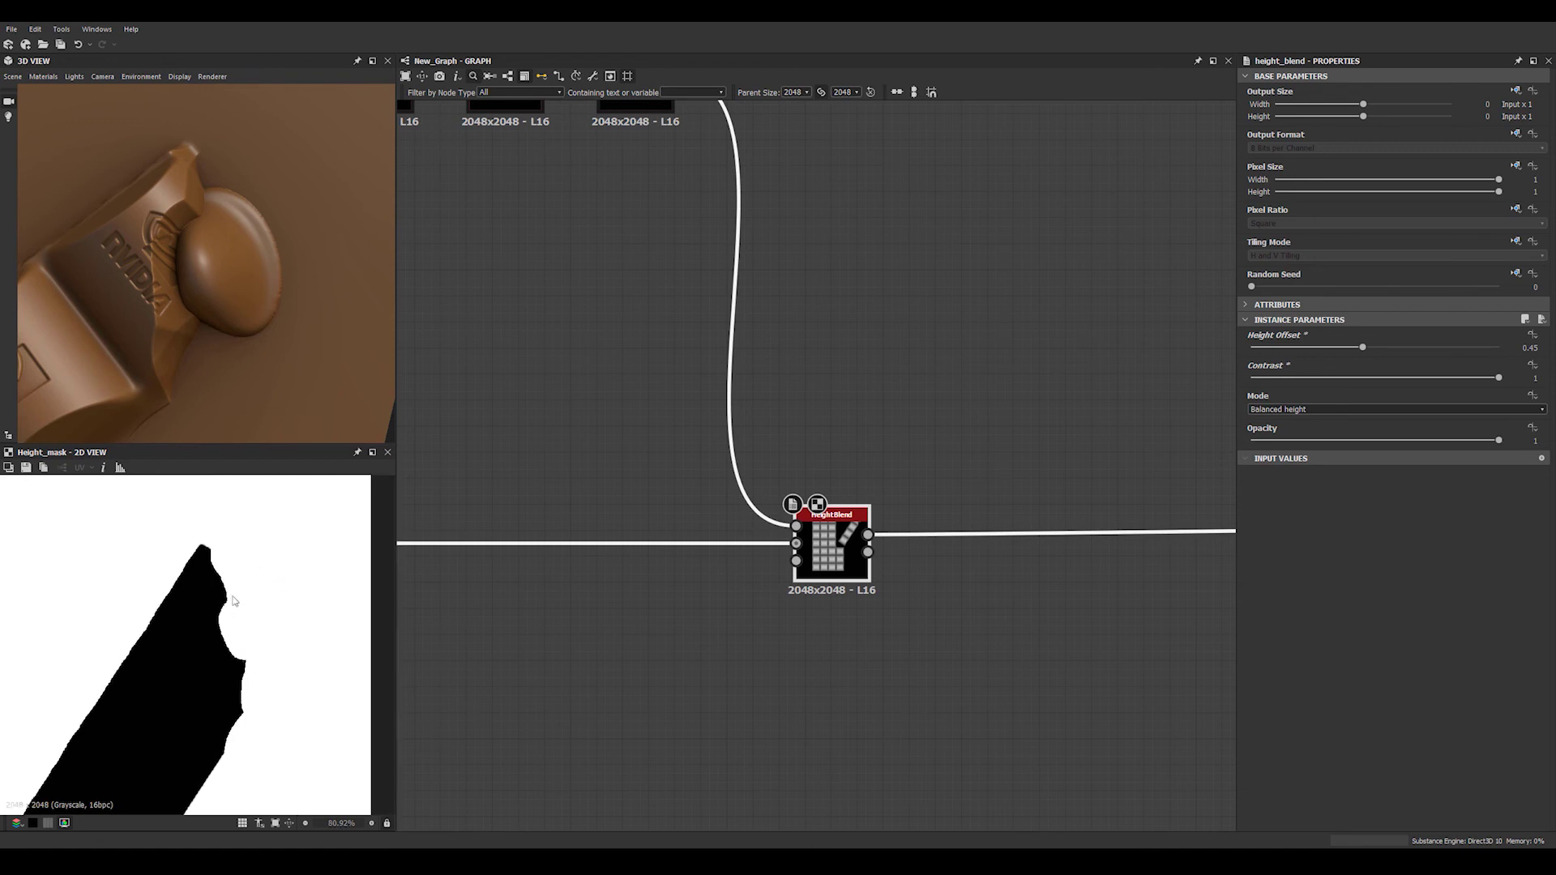
{"action": "double_click", "coordinate": [869, 534]}
{"action": "scroll", "coordinate": [705, 333], "scroll_direction": "down", "scroll_amount": 4}
{"action": "scroll", "coordinate": [805, 420], "scroll_direction": "up", "scroll_amount": 5}
{"action": "double_click", "coordinate": [818, 314]}
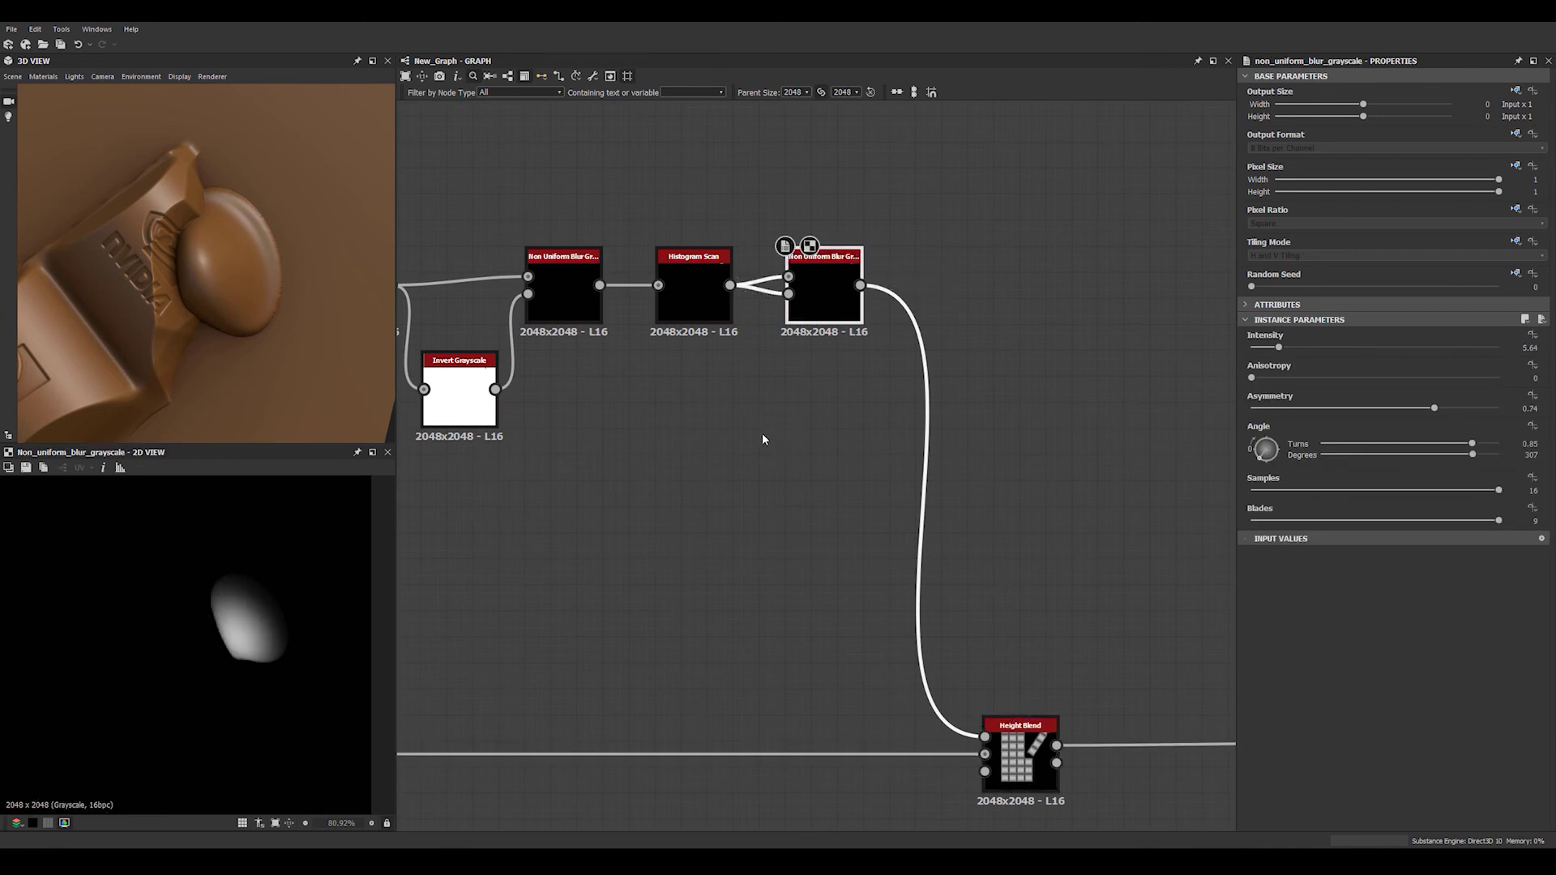
Preview the first Non Uniform Blur after the masking Blend and set its Intensity to 3.8
{"action": "middle_click_drag", "start_coordinate": [763, 433], "coordinate": [891, 424]}
{"action": "middle_click_drag", "start_coordinate": [764, 446], "coordinate": [883, 455]}
{"action": "middle_click_drag", "start_coordinate": [717, 443], "coordinate": [868, 493]}
{"action": "scroll", "coordinate": [725, 460], "scroll_direction": "down", "scroll_amount": 1}
{"action": "scroll", "coordinate": [689, 418], "scroll_direction": "up", "scroll_amount": 3}
{"action": "scroll", "coordinate": [687, 416], "scroll_direction": "down", "scroll_amount": 2}
{"action": "middle_click_drag", "start_coordinate": [501, 406], "coordinate": [640, 406]}
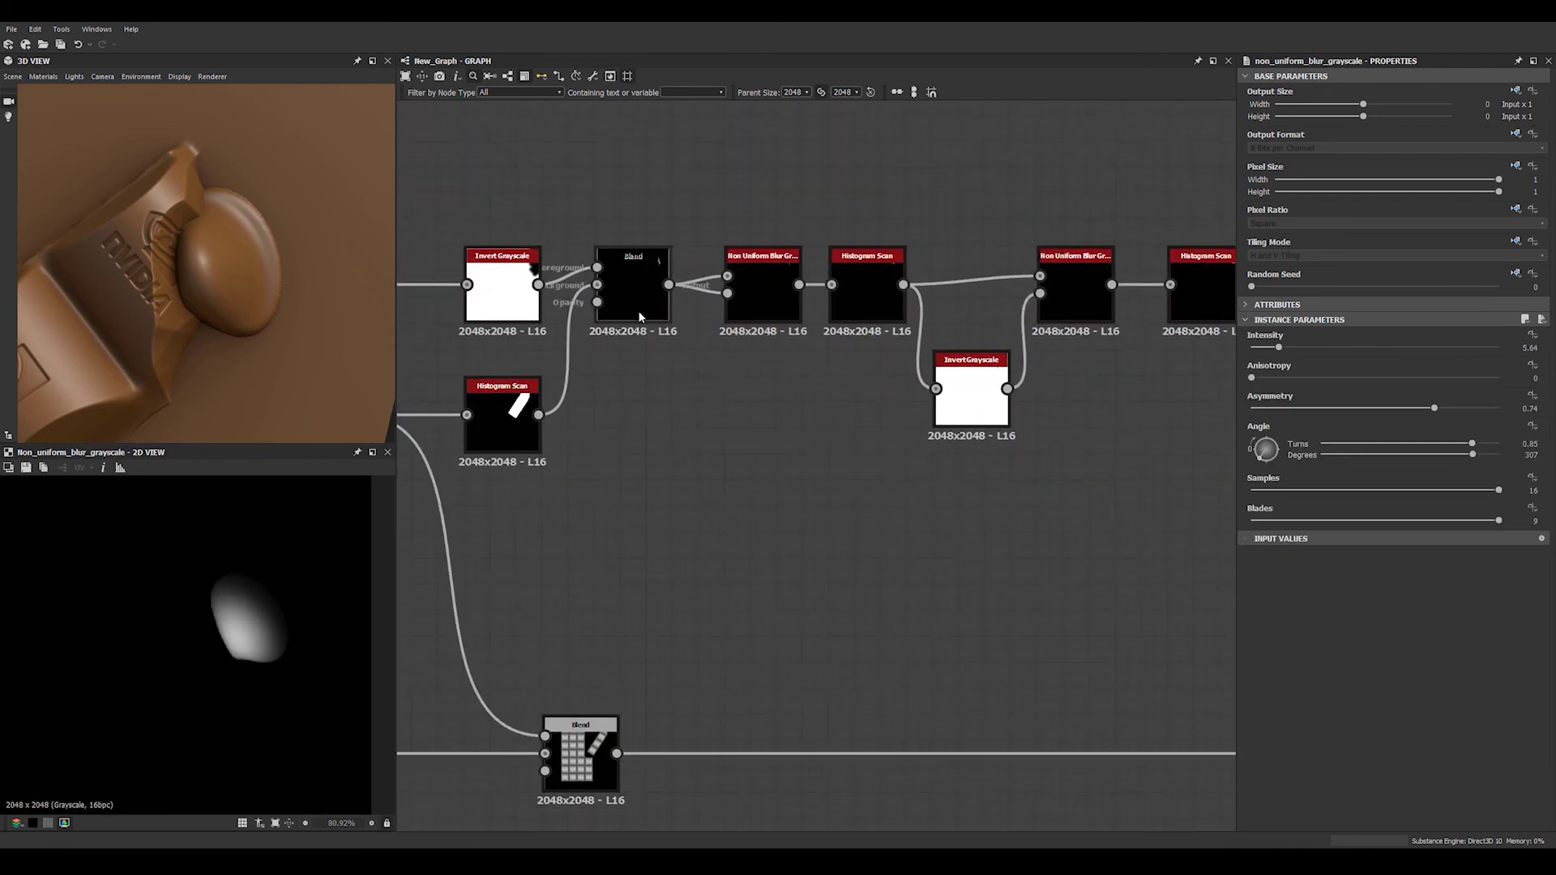
{"action": "left_click", "coordinate": [758, 283]}
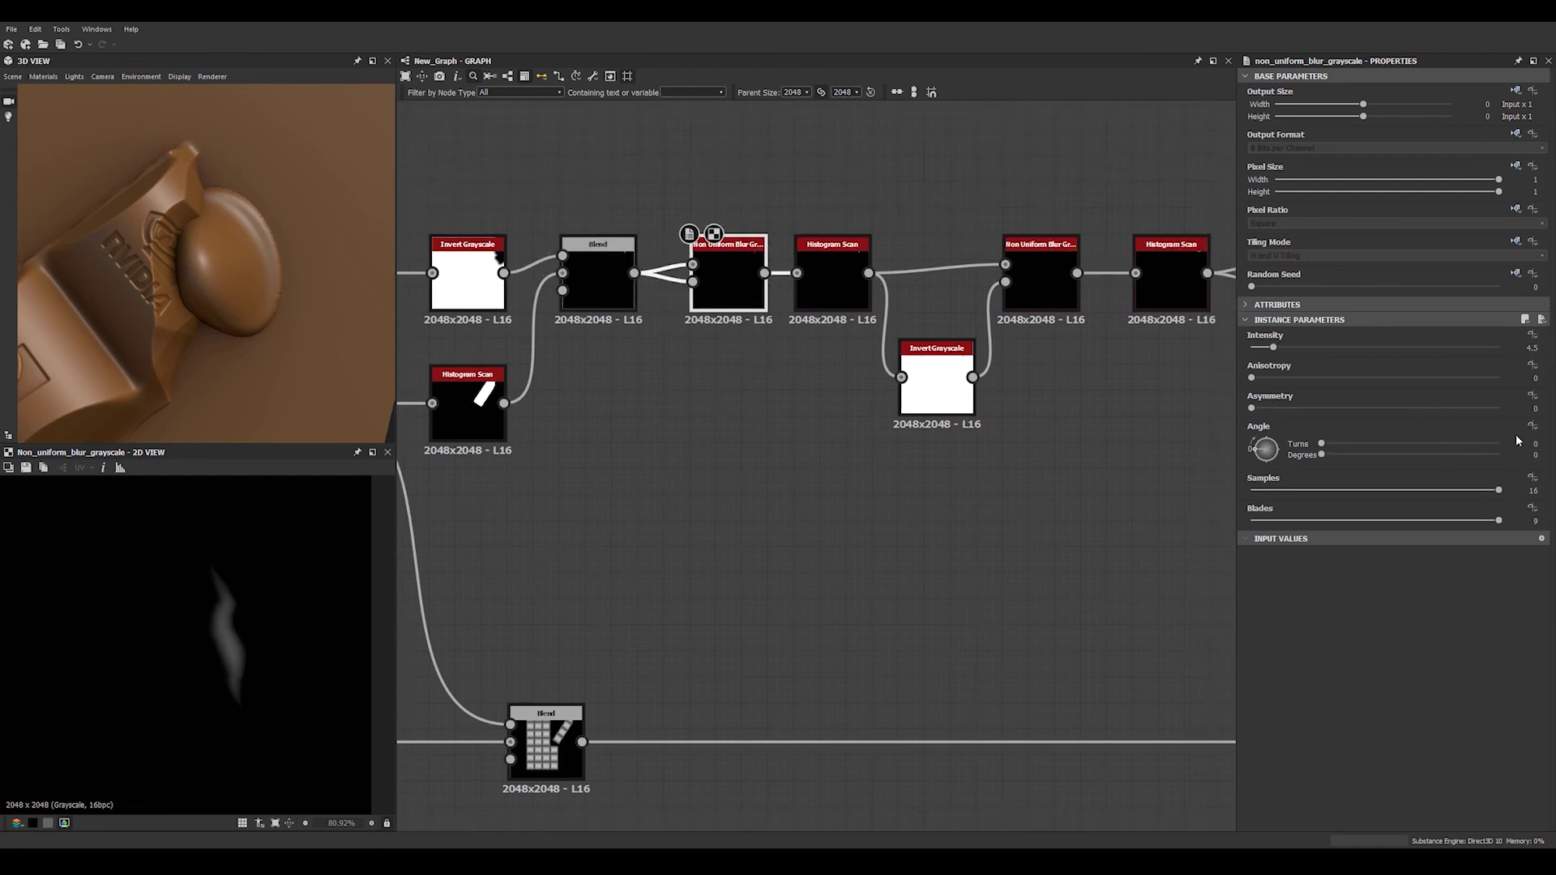
{"action": "left_click_drag", "start_coordinate": [1272, 348], "coordinate": [1269, 347]}
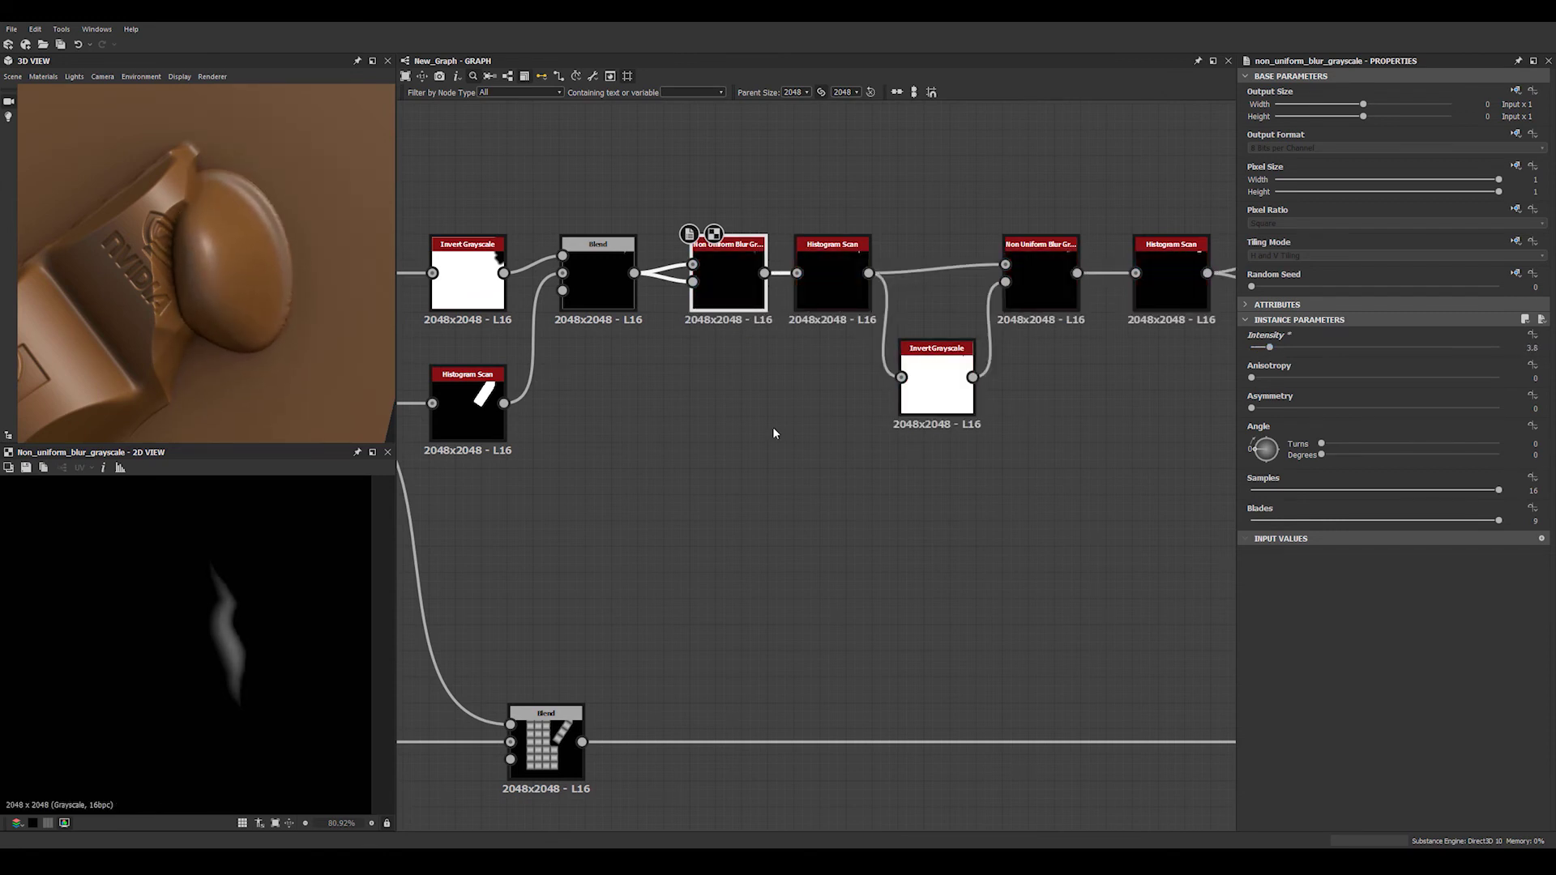
Set the Position of the Histogram Scan after the first blur to 0.82 and check the strip end in 3D
{"action": "middle_click_drag", "start_coordinate": [780, 391], "coordinate": [662, 379]}
{"action": "left_click", "coordinate": [713, 275]}
{"action": "left_click_drag", "start_coordinate": [1485, 358], "coordinate": [1456, 357]}
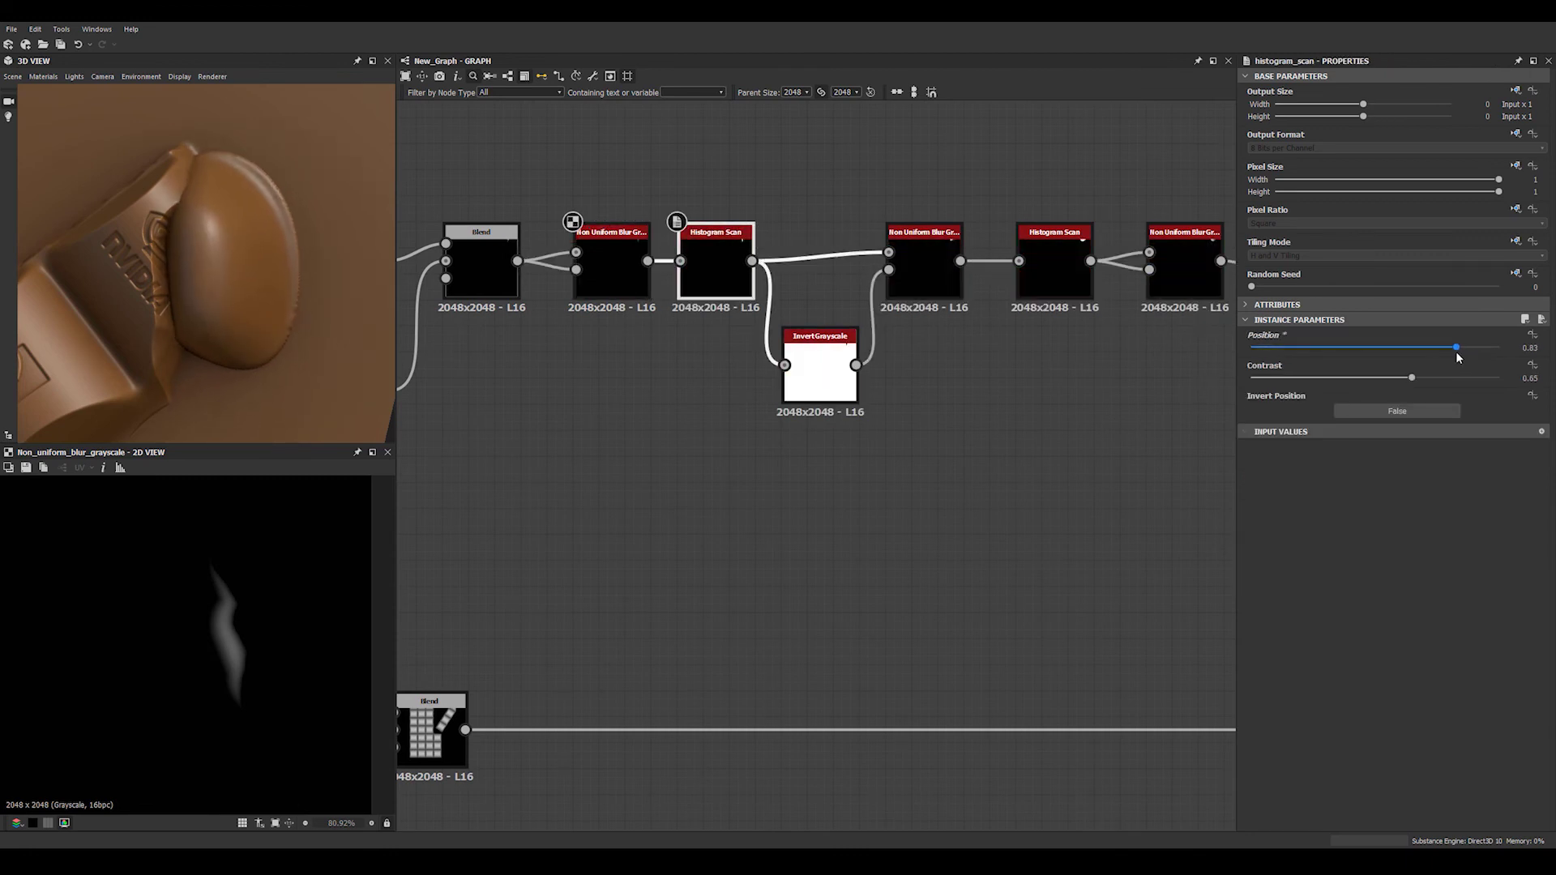
{"action": "left_click_drag", "start_coordinate": [341, 357], "coordinate": [398, 336]}
Set the second Non Uniform Blur's Intensity to 8.09 and Asymmetry to 1
{"action": "middle_click_drag", "start_coordinate": [960, 390], "coordinate": [814, 382]}
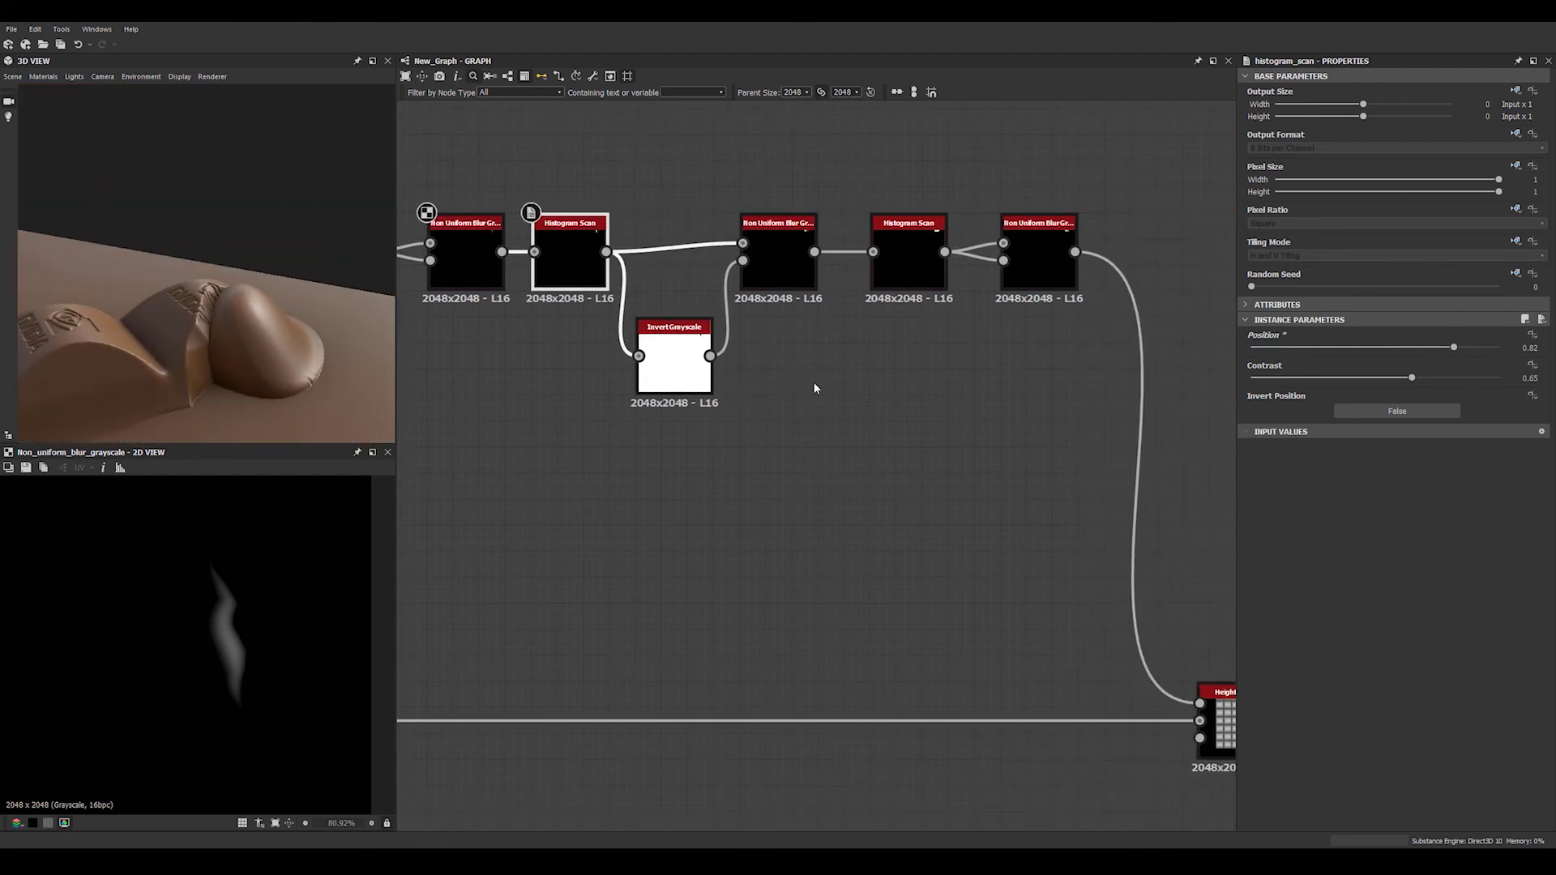
{"action": "left_click", "coordinate": [778, 259]}
{"action": "left_click_drag", "start_coordinate": [1284, 346], "coordinate": [1293, 355]}
{"action": "left_click_drag", "start_coordinate": [364, 390], "coordinate": [288, 303]}
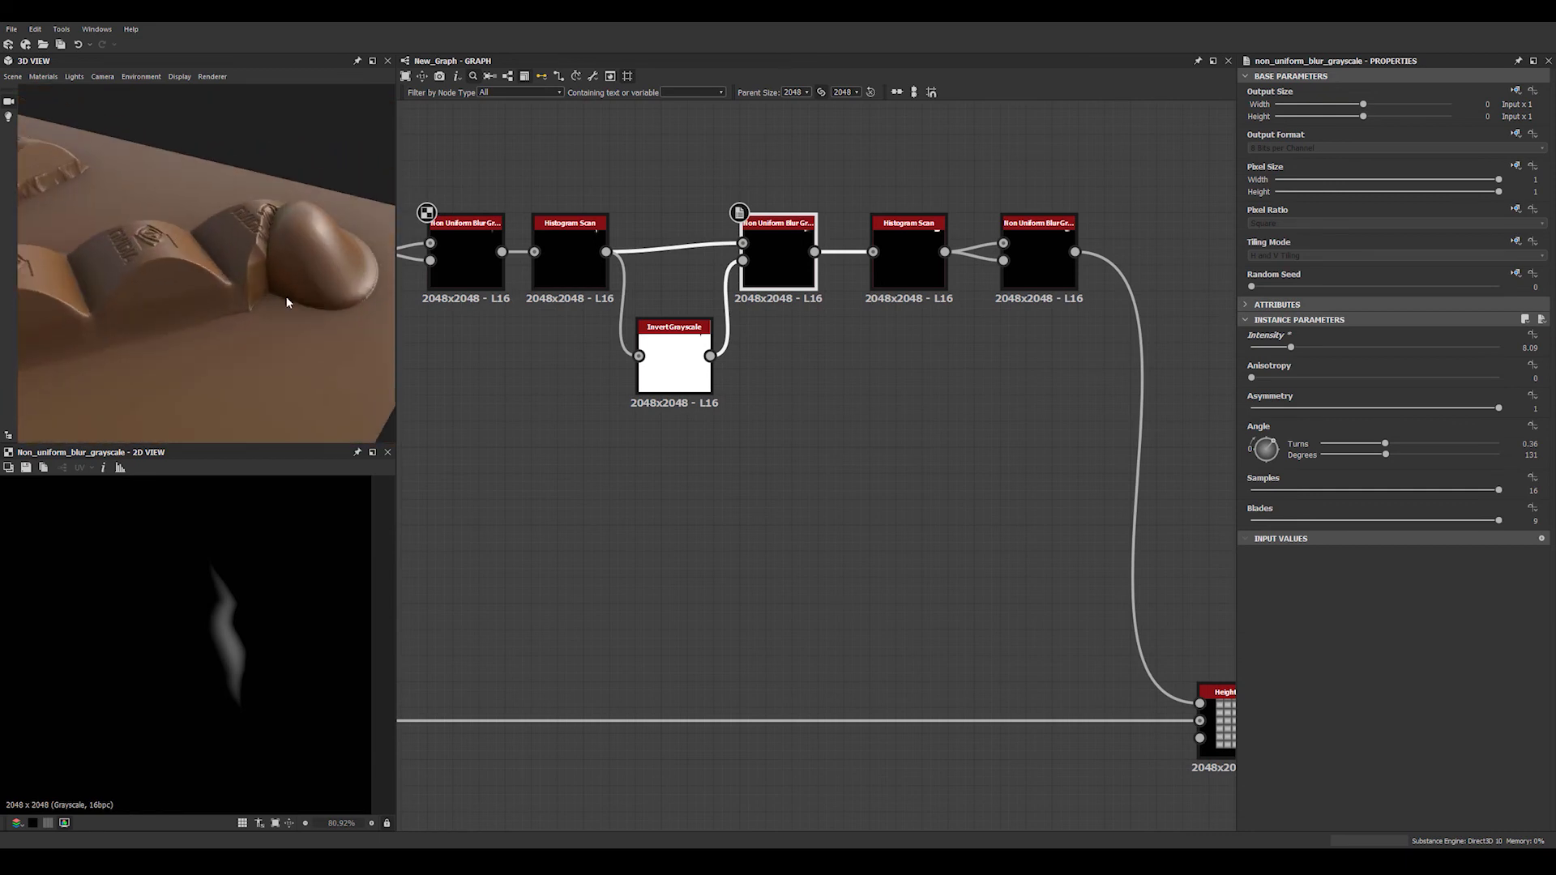
{"action": "left_click_drag", "start_coordinate": [1404, 407], "coordinate": [1500, 408]}
Set the Histogram Scan before the final blur to Position 0.75 and Contrast 0.62
{"action": "left_click", "coordinate": [942, 282]}
{"action": "left_click_drag", "start_coordinate": [1437, 375], "coordinate": [1387, 373]}
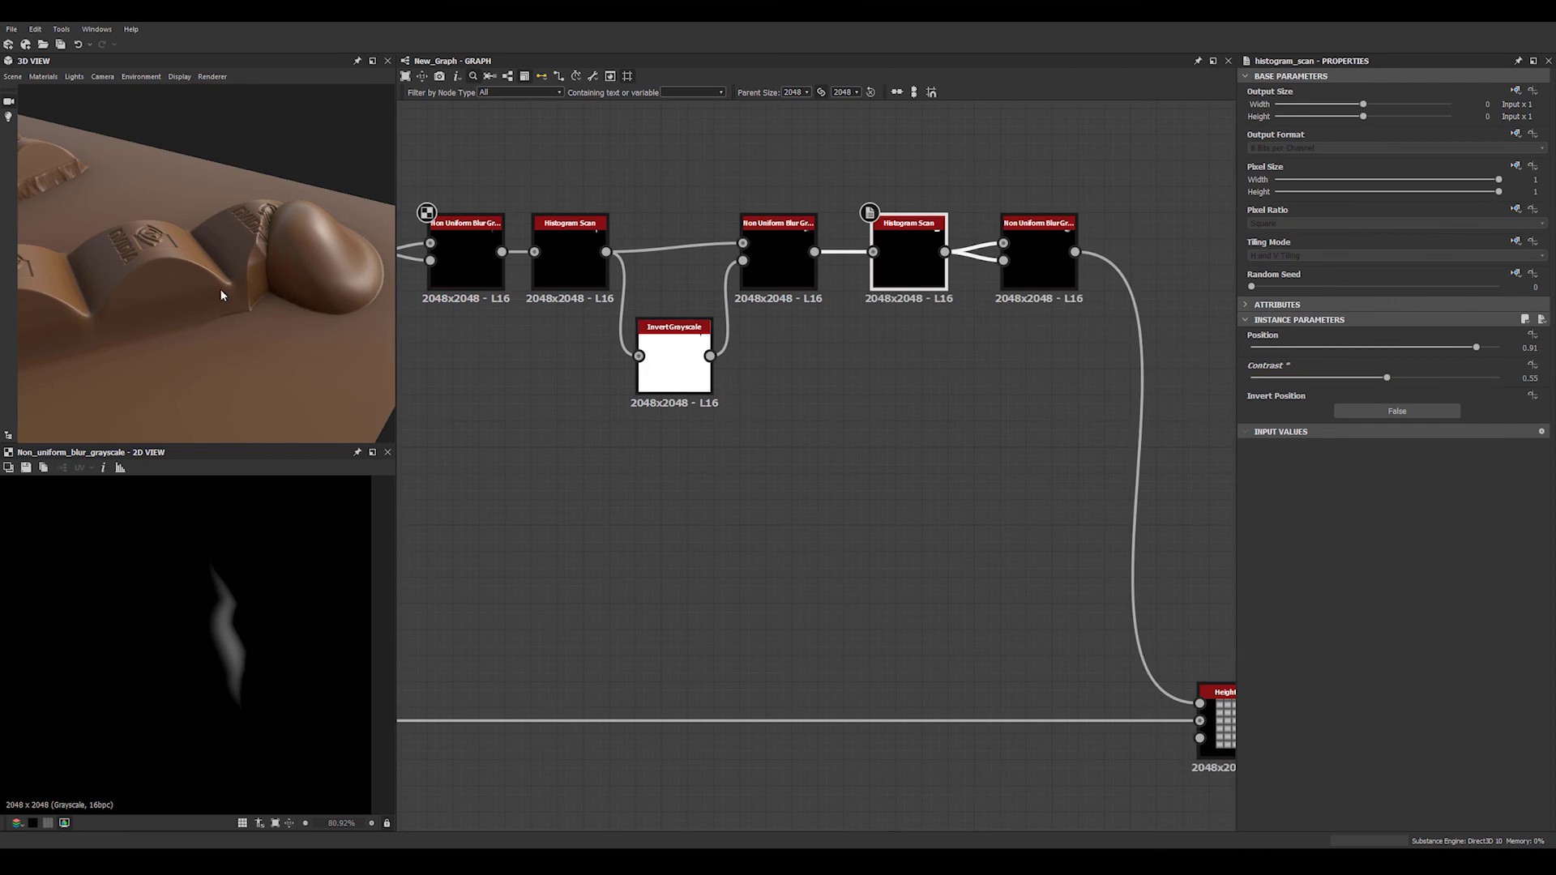
{"action": "left_click_drag", "start_coordinate": [219, 292], "coordinate": [220, 335]}
{"action": "left_click_drag", "start_coordinate": [1466, 350], "coordinate": [1437, 354]}
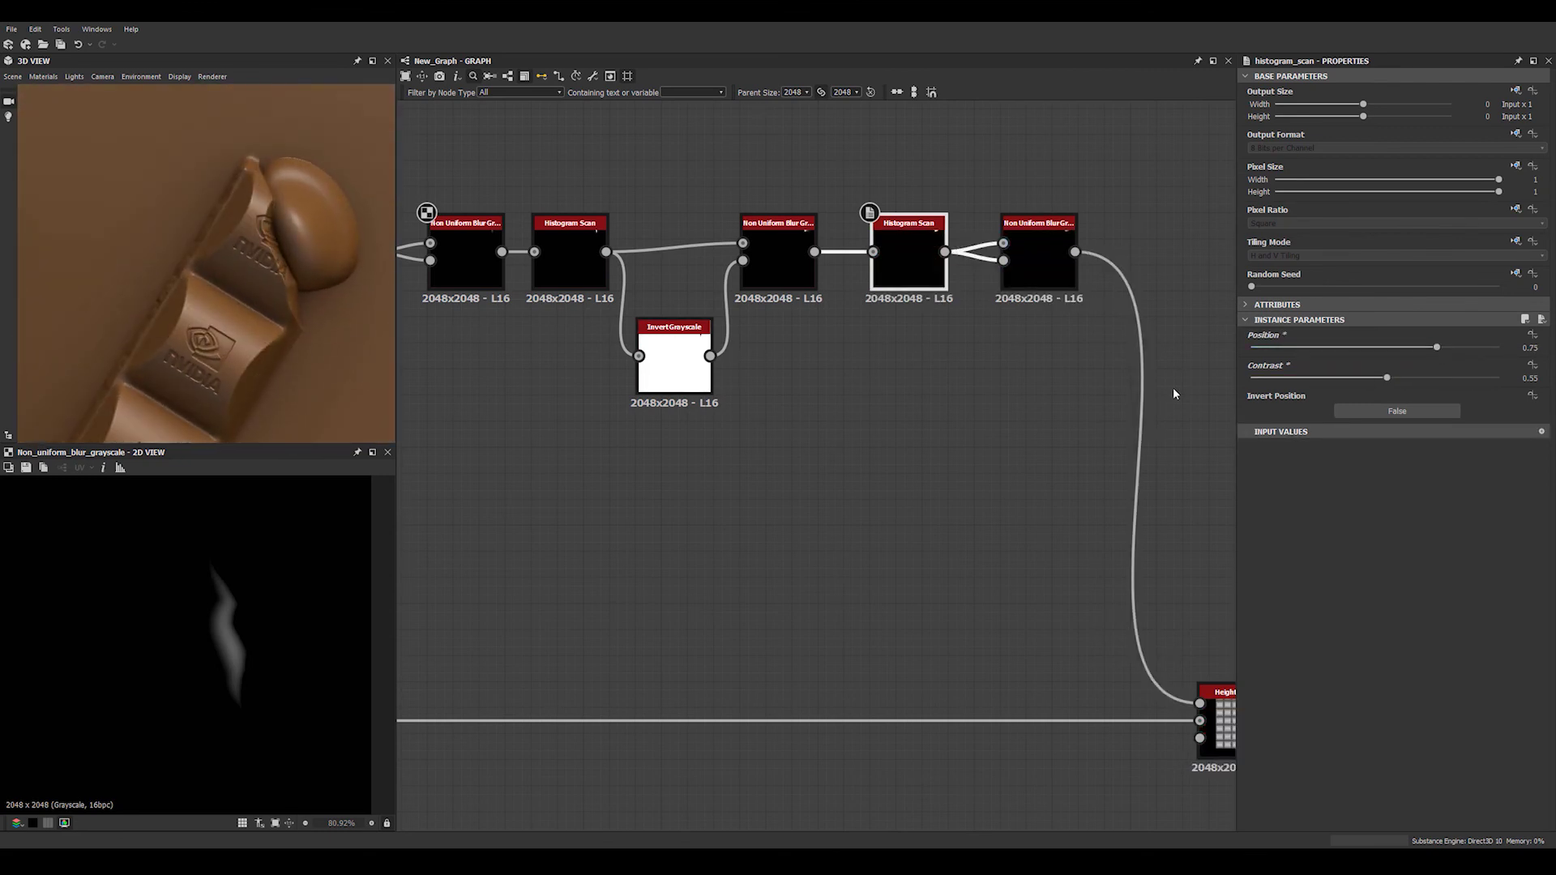
{"action": "left_click_drag", "start_coordinate": [1399, 379], "coordinate": [1410, 379]}
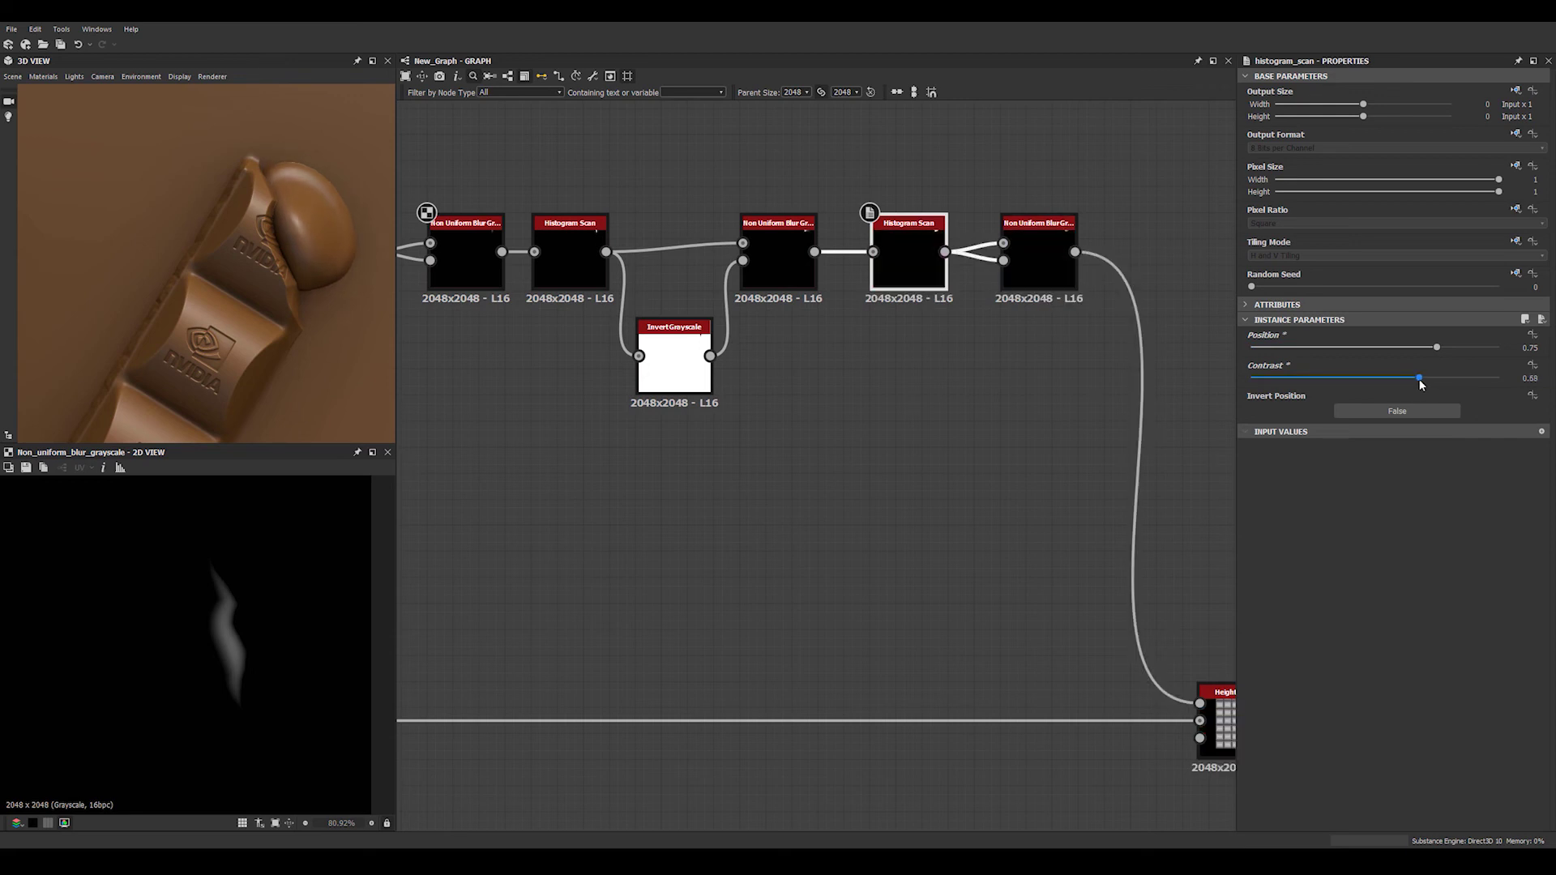
Set the final Non Uniform Blur's Asymmetry to 1 and Intensity to 7.11, checking the bitten end in 3D
{"action": "left_click", "coordinate": [1039, 258]}
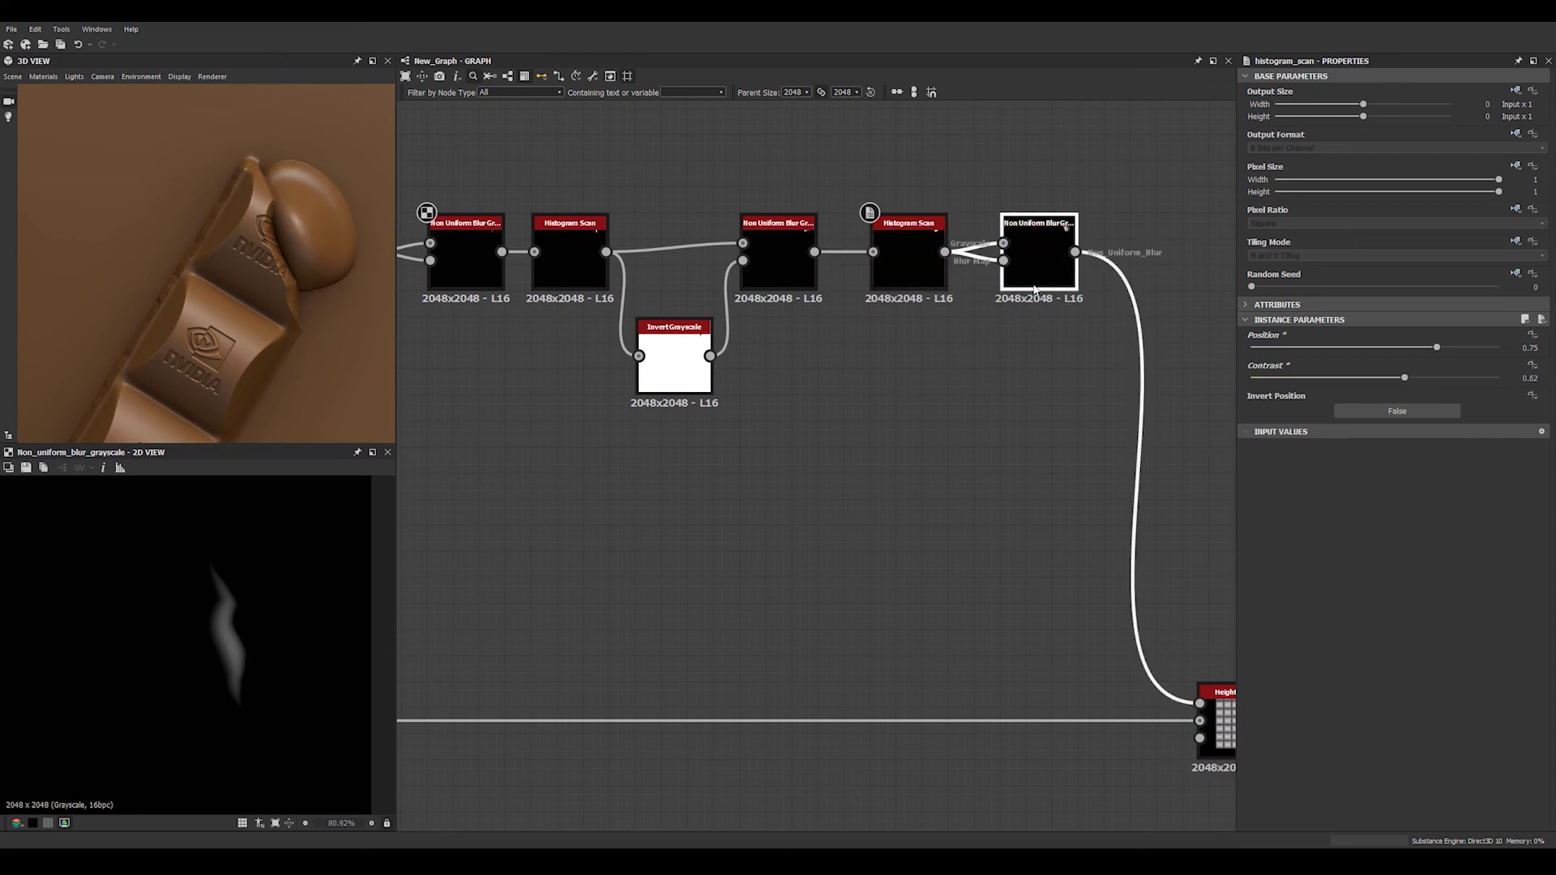
{"action": "left_click_drag", "start_coordinate": [1437, 412], "coordinate": [1498, 409]}
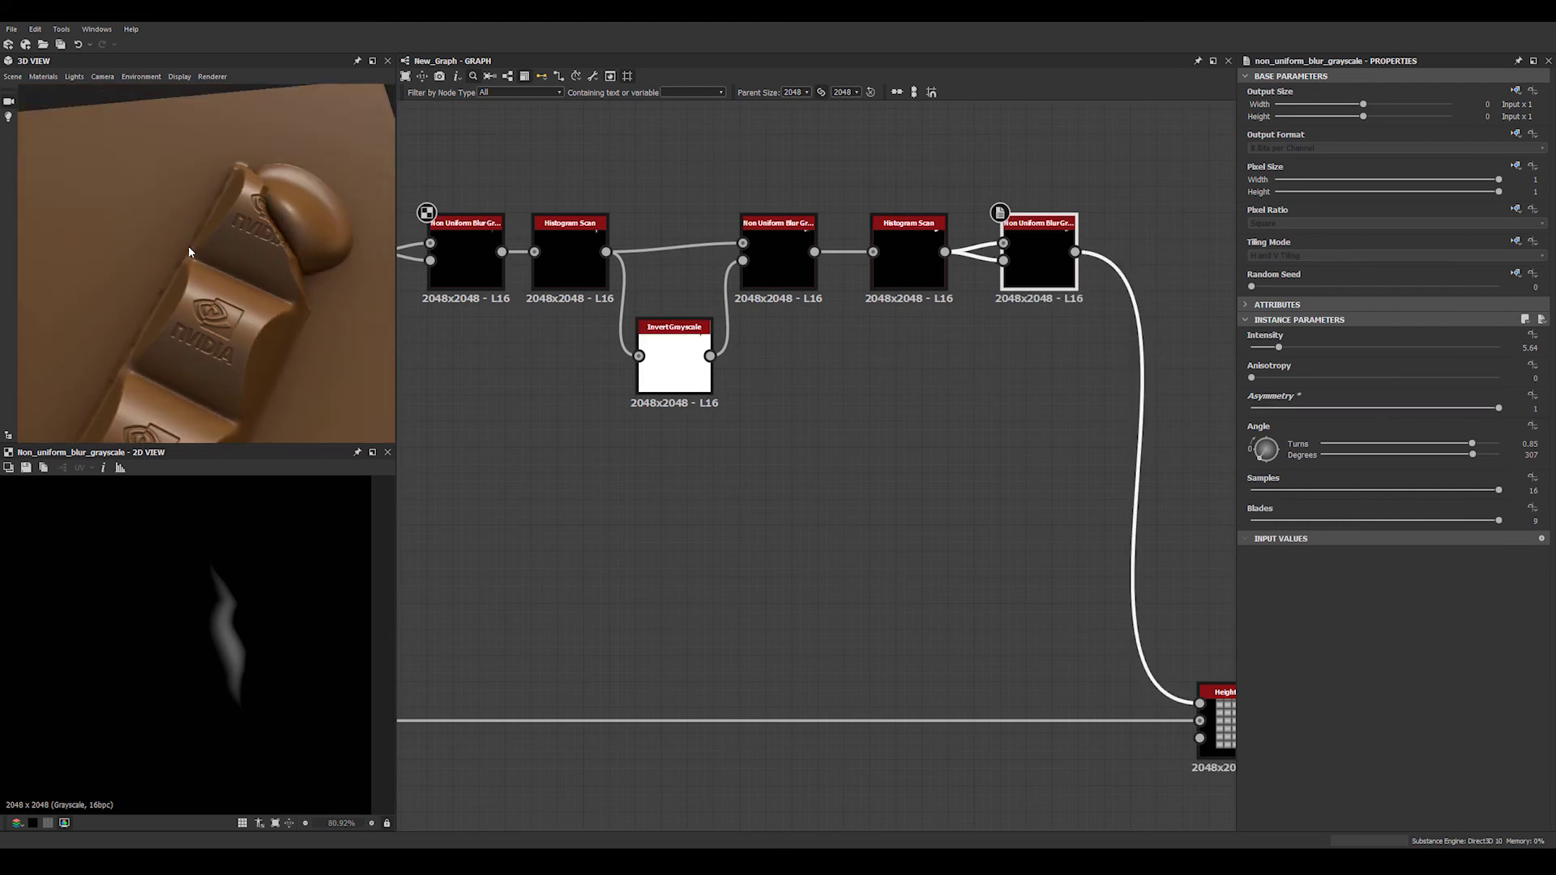
{"action": "mouse_move", "coordinate": [1285, 350]}
{"action": "left_mouse_down"}
{"action": "mouse_move", "coordinate": [1266, 346]}
{"action": "mouse_move", "coordinate": [1284, 350]}
{"action": "left_mouse_up"}
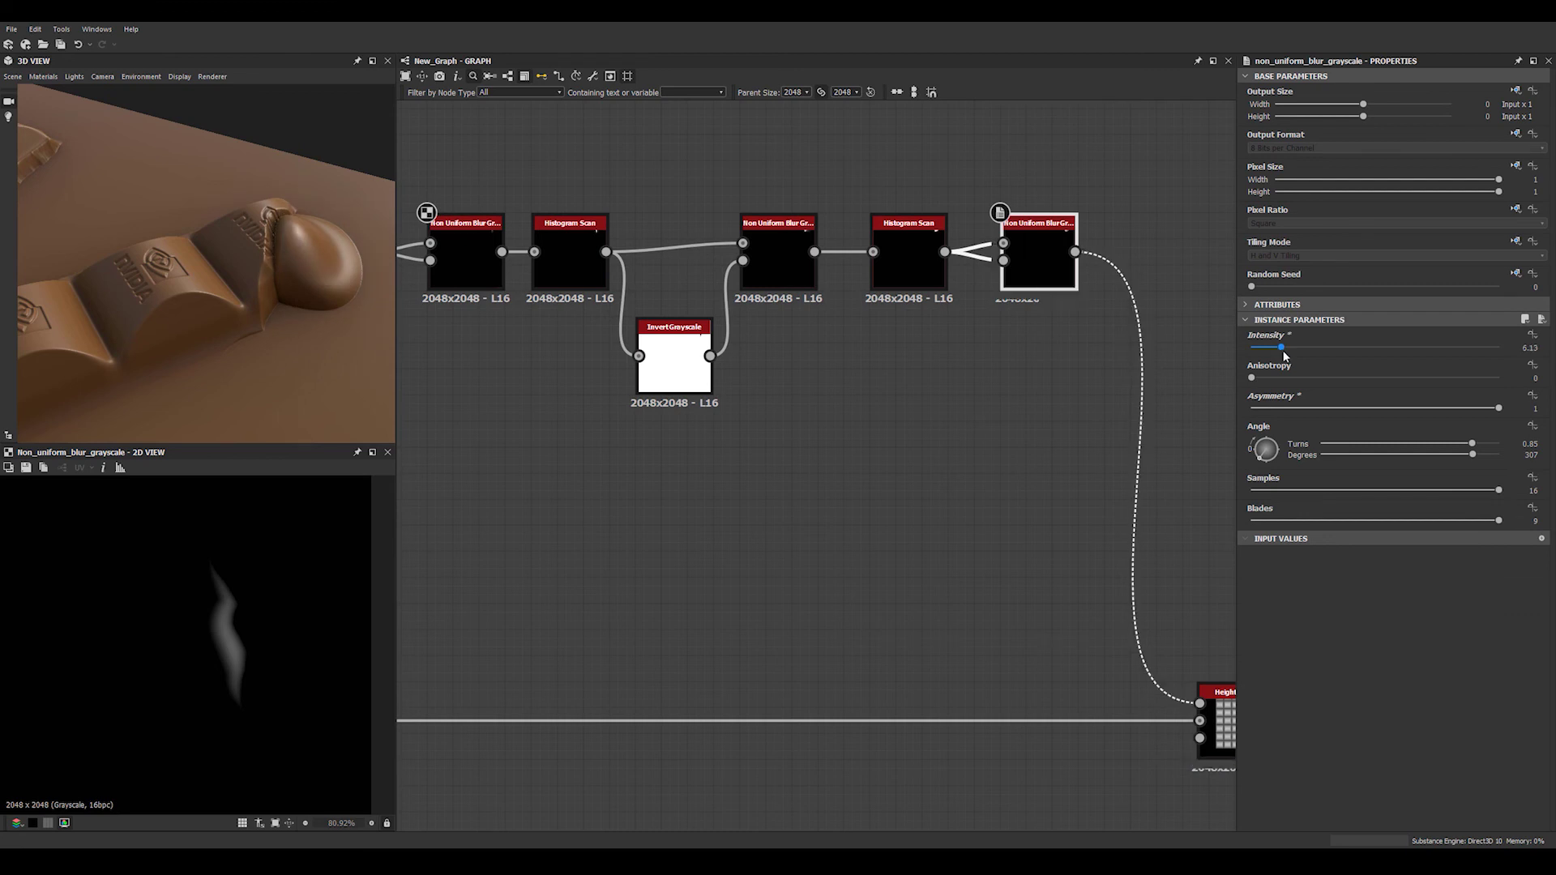
{"action": "left_click_drag", "start_coordinate": [1282, 356], "coordinate": [1278, 348]}
{"action": "left_click_drag", "start_coordinate": [185, 261], "coordinate": [277, 314]}
{"action": "scroll", "coordinate": [276, 315], "scroll_direction": "up", "scroll_amount": 3}
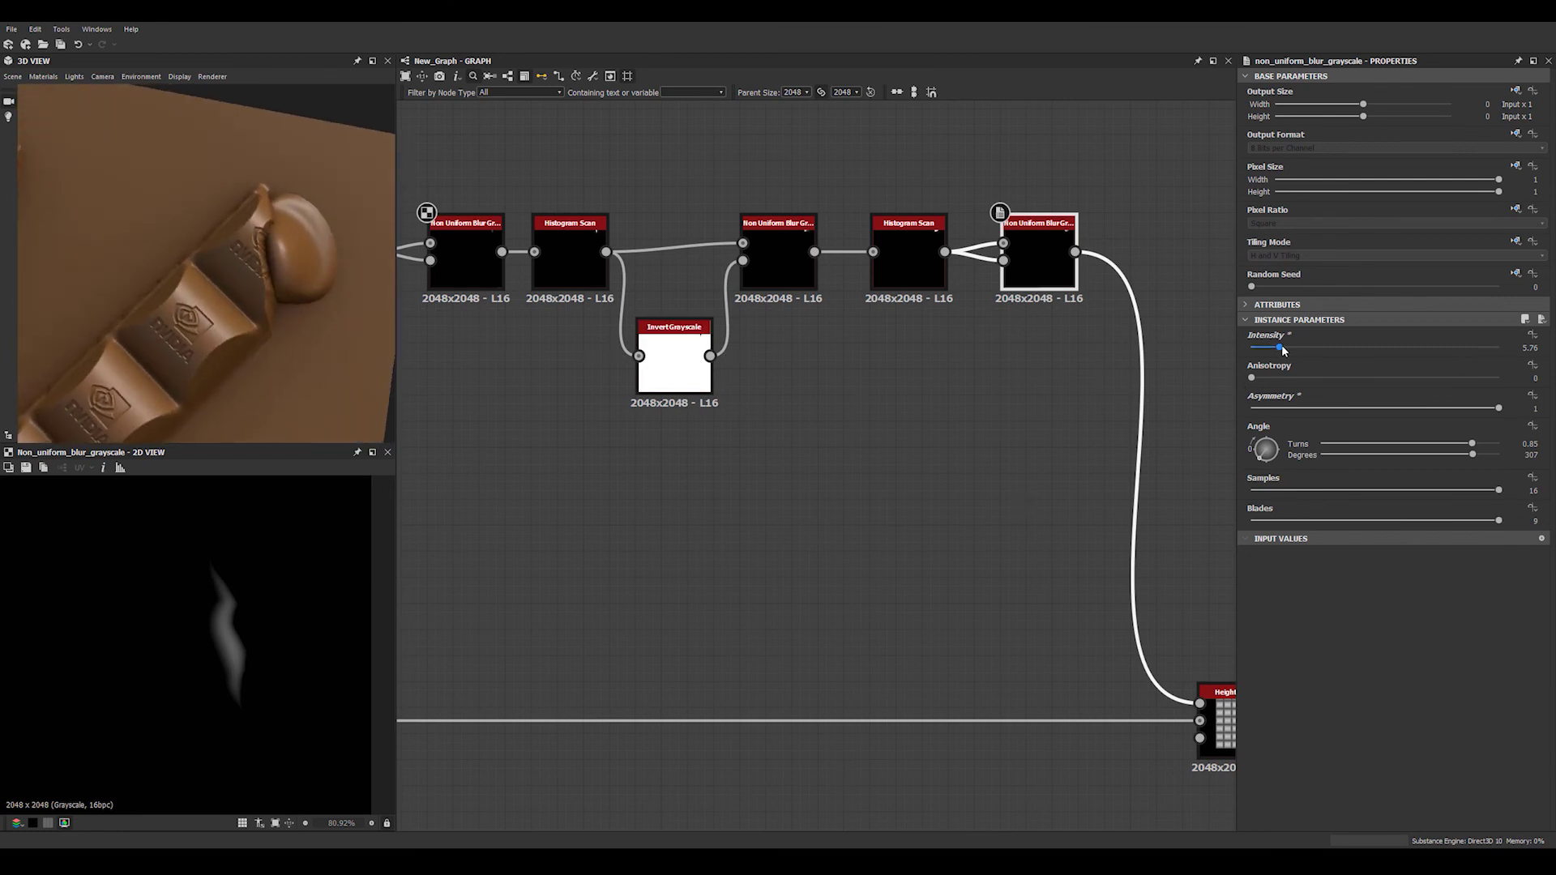
{"action": "left_click_drag", "start_coordinate": [1283, 350], "coordinate": [1288, 352]}
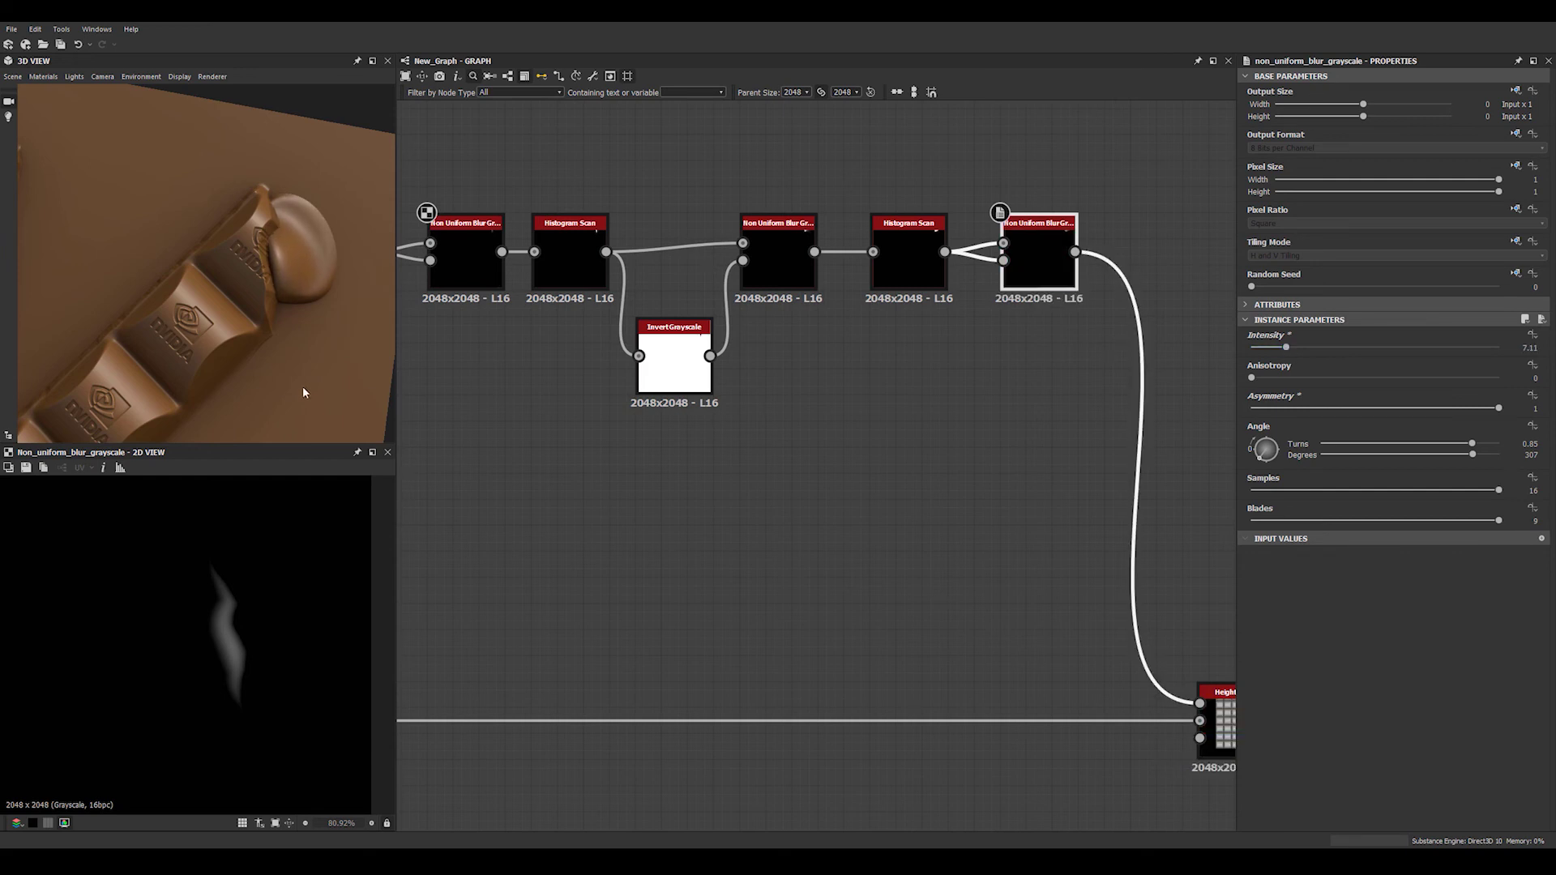
{"action": "left_click_drag", "start_coordinate": [303, 392], "coordinate": [243, 292]}
Preview the Blend that cuts the bite from the rotated strip and set its Blending Mode to Min (Darken)
{"action": "scroll", "coordinate": [810, 510], "scroll_direction": "down", "scroll_amount": 3}
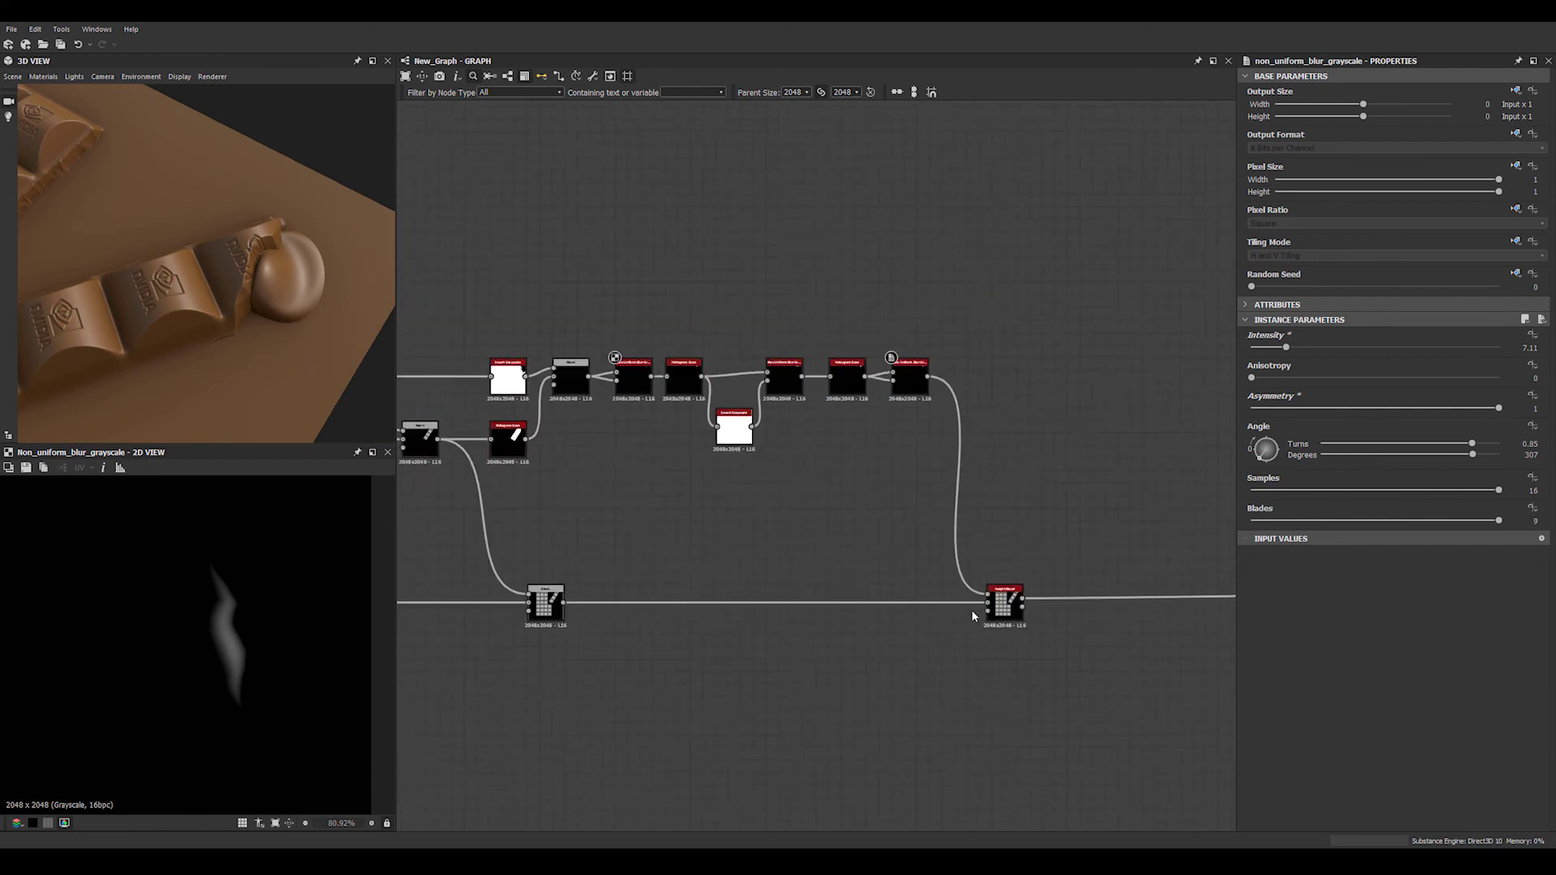
{"action": "scroll", "coordinate": [747, 485], "scroll_direction": "up", "scroll_amount": 5}
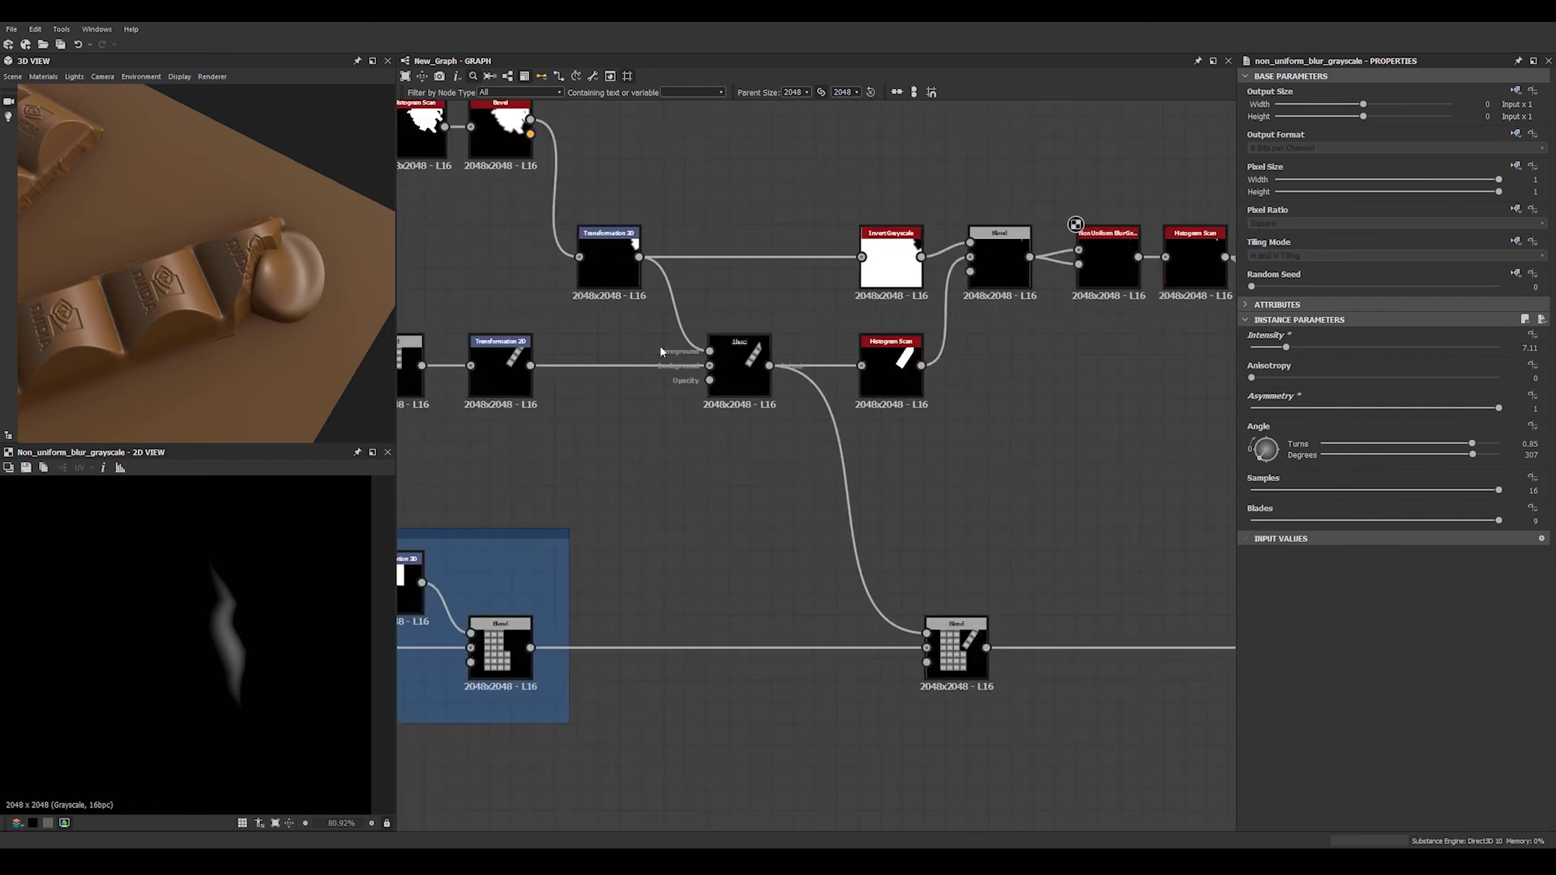
{"action": "scroll", "coordinate": [240, 270], "scroll_direction": "up", "scroll_amount": 5}
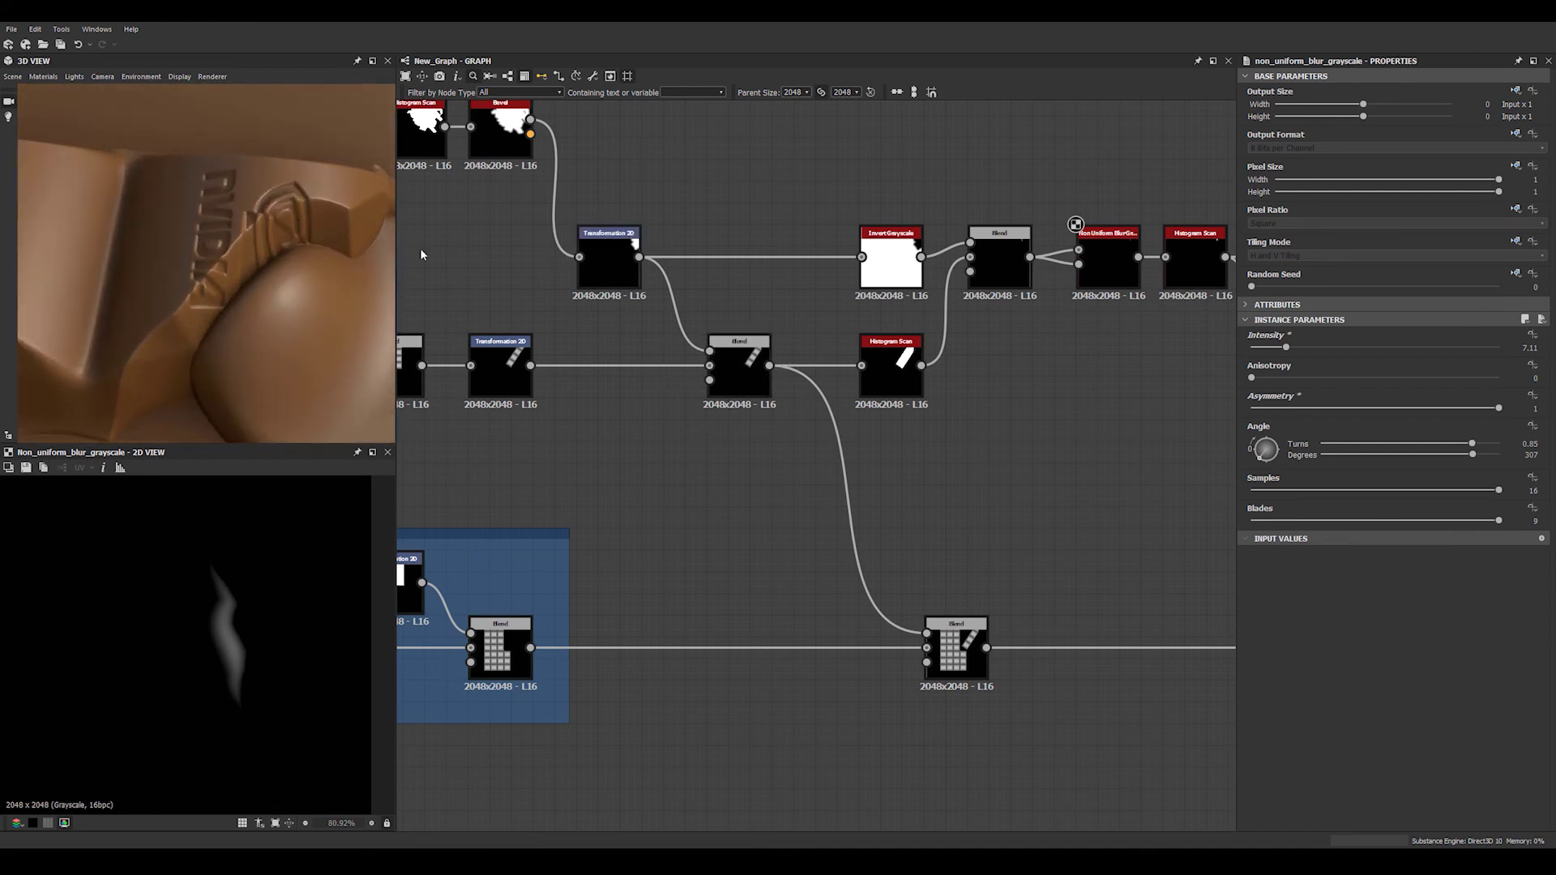
{"action": "double_click", "coordinate": [747, 366]}
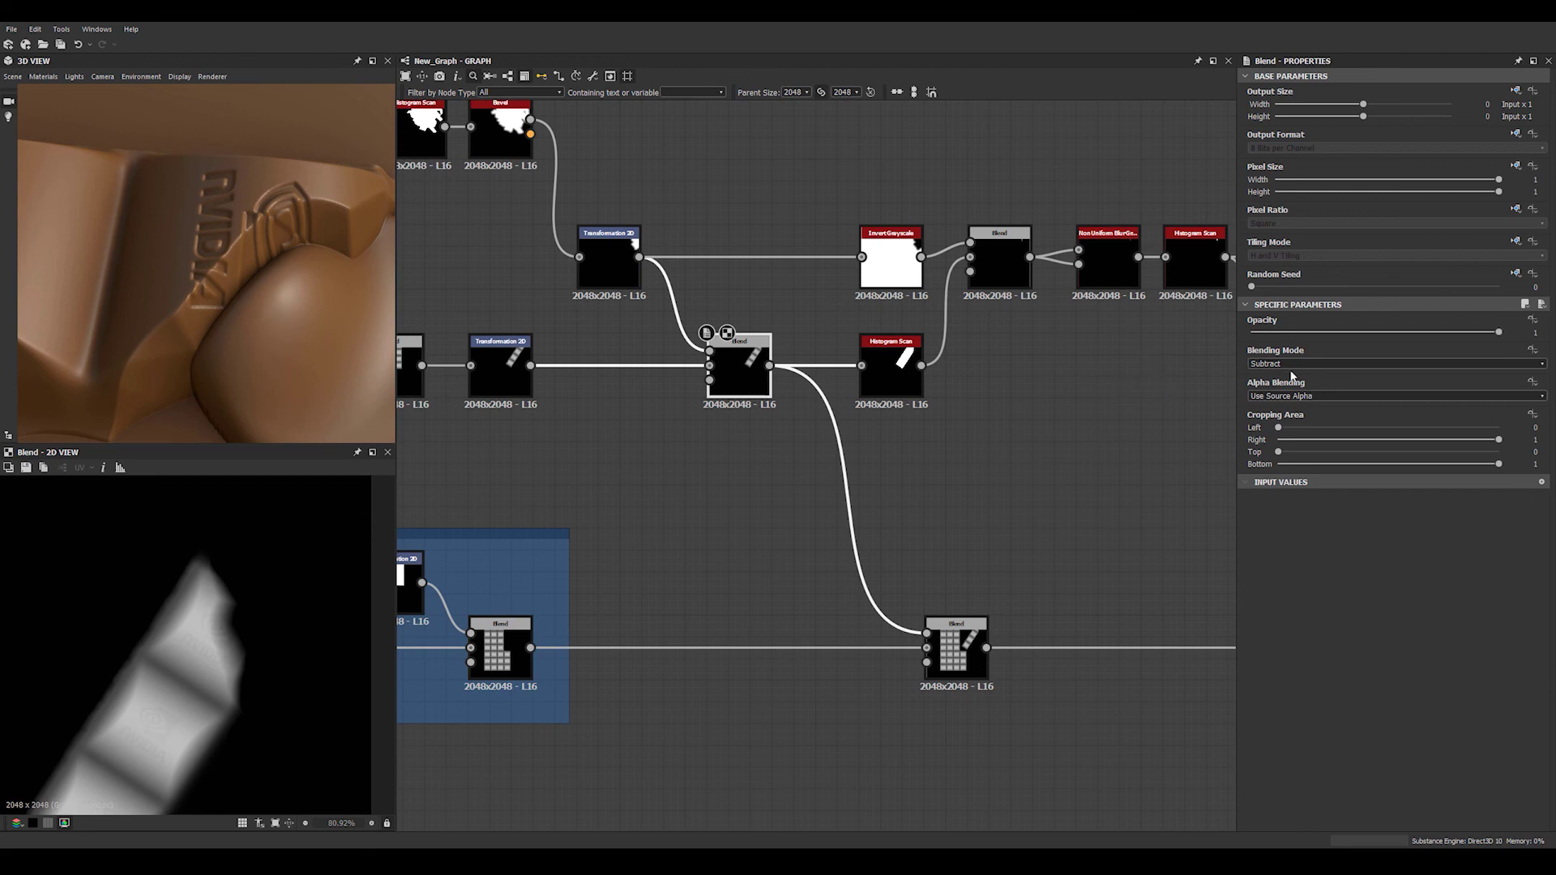
{"action": "middle_click_drag", "start_coordinate": [886, 311], "coordinate": [998, 402]}
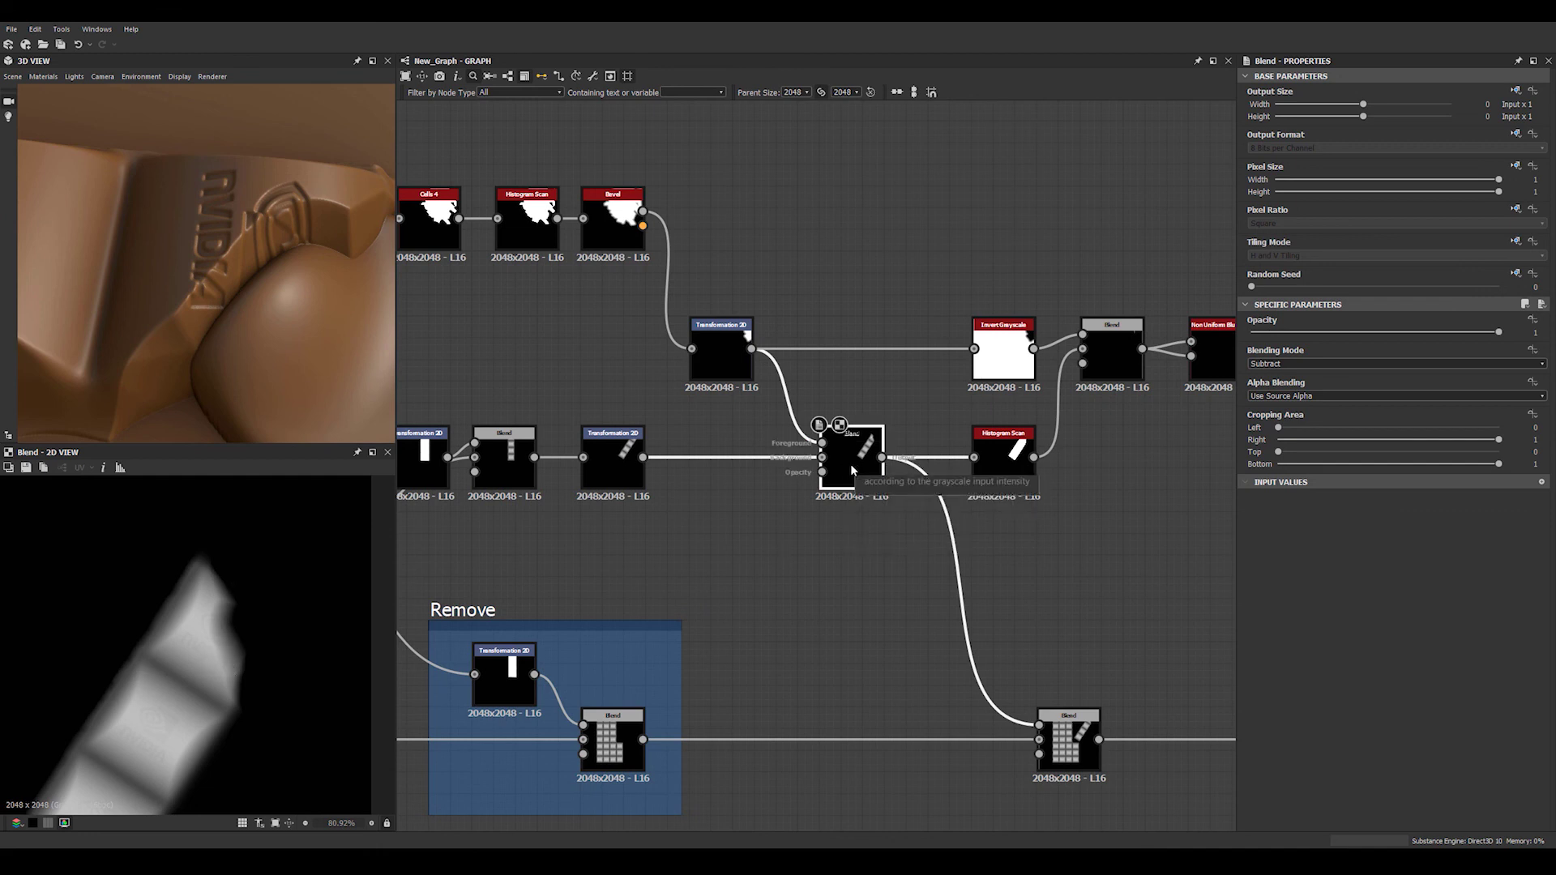
{"action": "left_click", "coordinate": [1279, 366]}
{"action": "left_click", "coordinate": [1283, 431]}
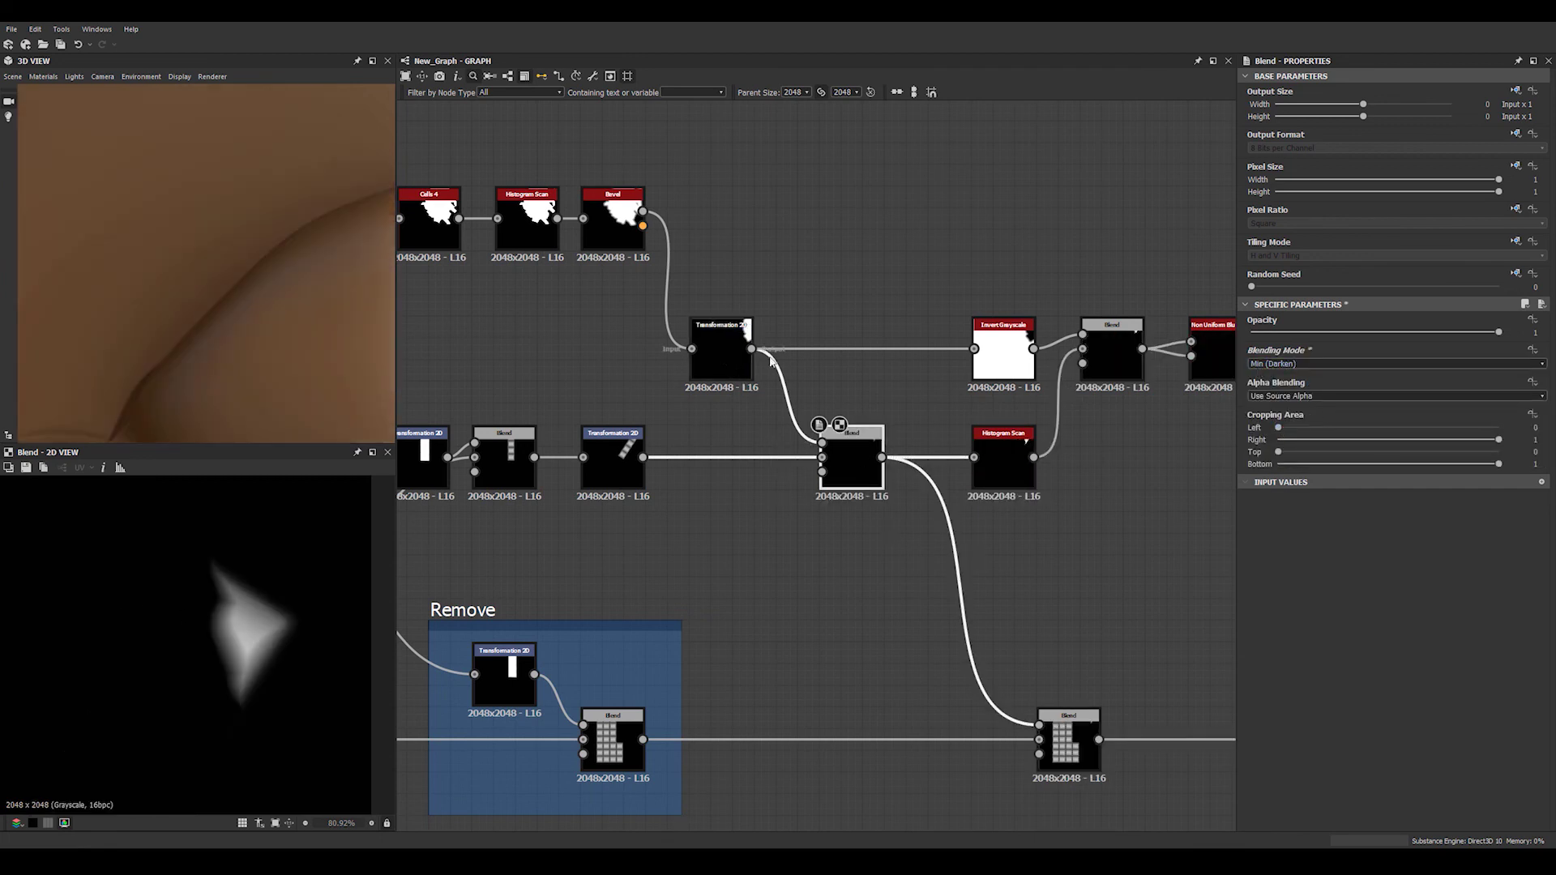
Connect the Invert Grayscale output to the bite Blend's Foreground and inspect the strip in 3D
{"action": "left_click_drag", "start_coordinate": [1034, 348], "coordinate": [844, 445]}
{"action": "scroll", "coordinate": [290, 357], "scroll_direction": "down", "scroll_amount": 3}
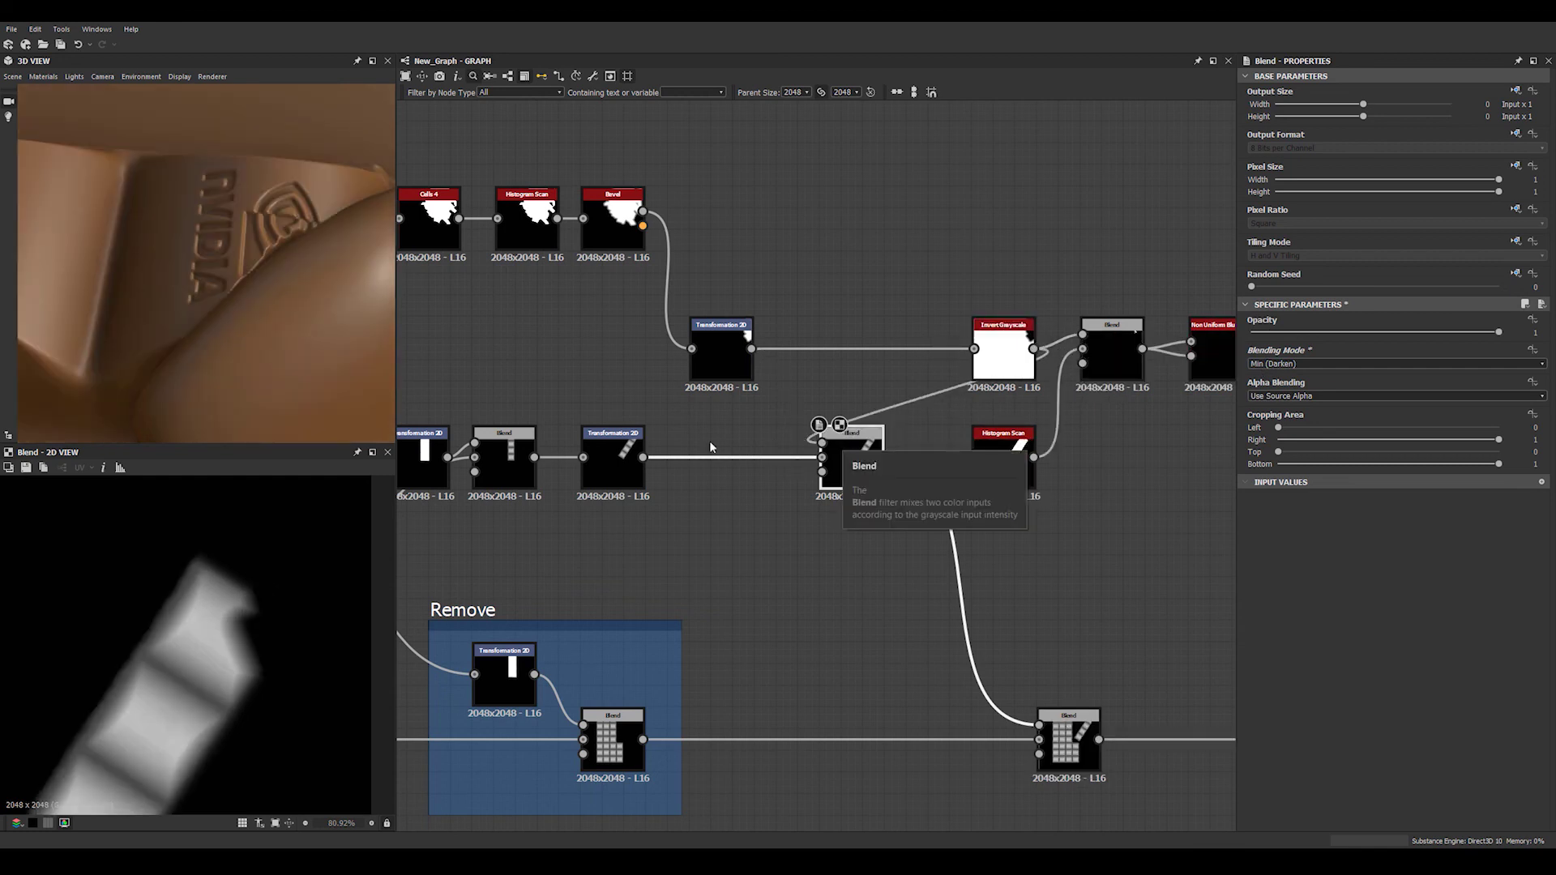
{"action": "left_click_drag", "start_coordinate": [290, 356], "coordinate": [333, 397], "text": "alt"}
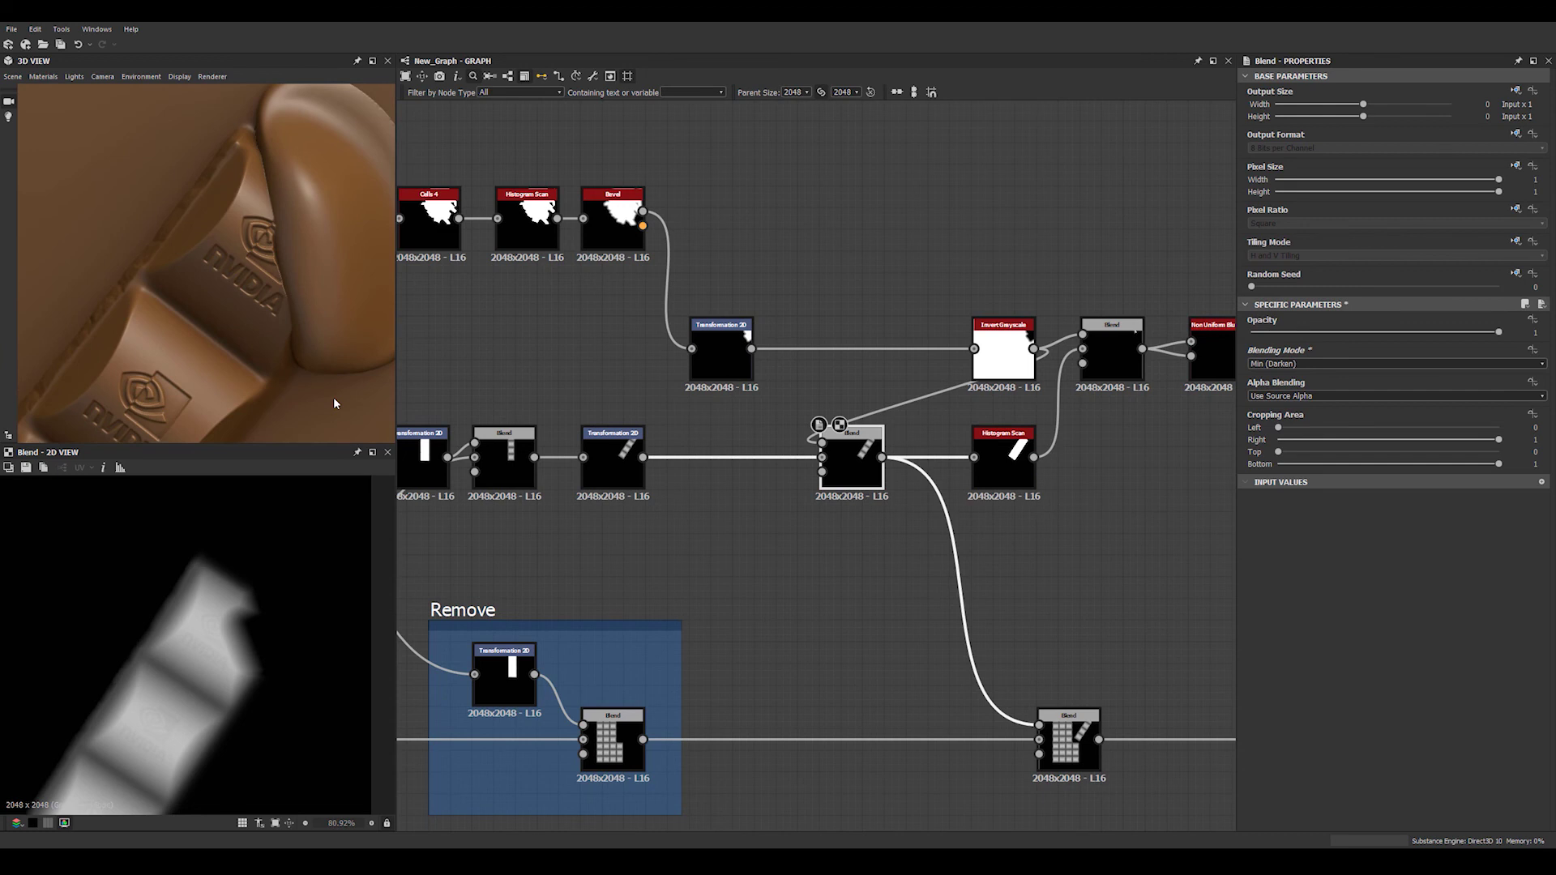
{"action": "scroll", "coordinate": [187, 648], "scroll_direction": "down", "scroll_amount": 5}
{"action": "left_click_drag", "start_coordinate": [244, 381], "coordinate": [196, 327], "text": "alt"}
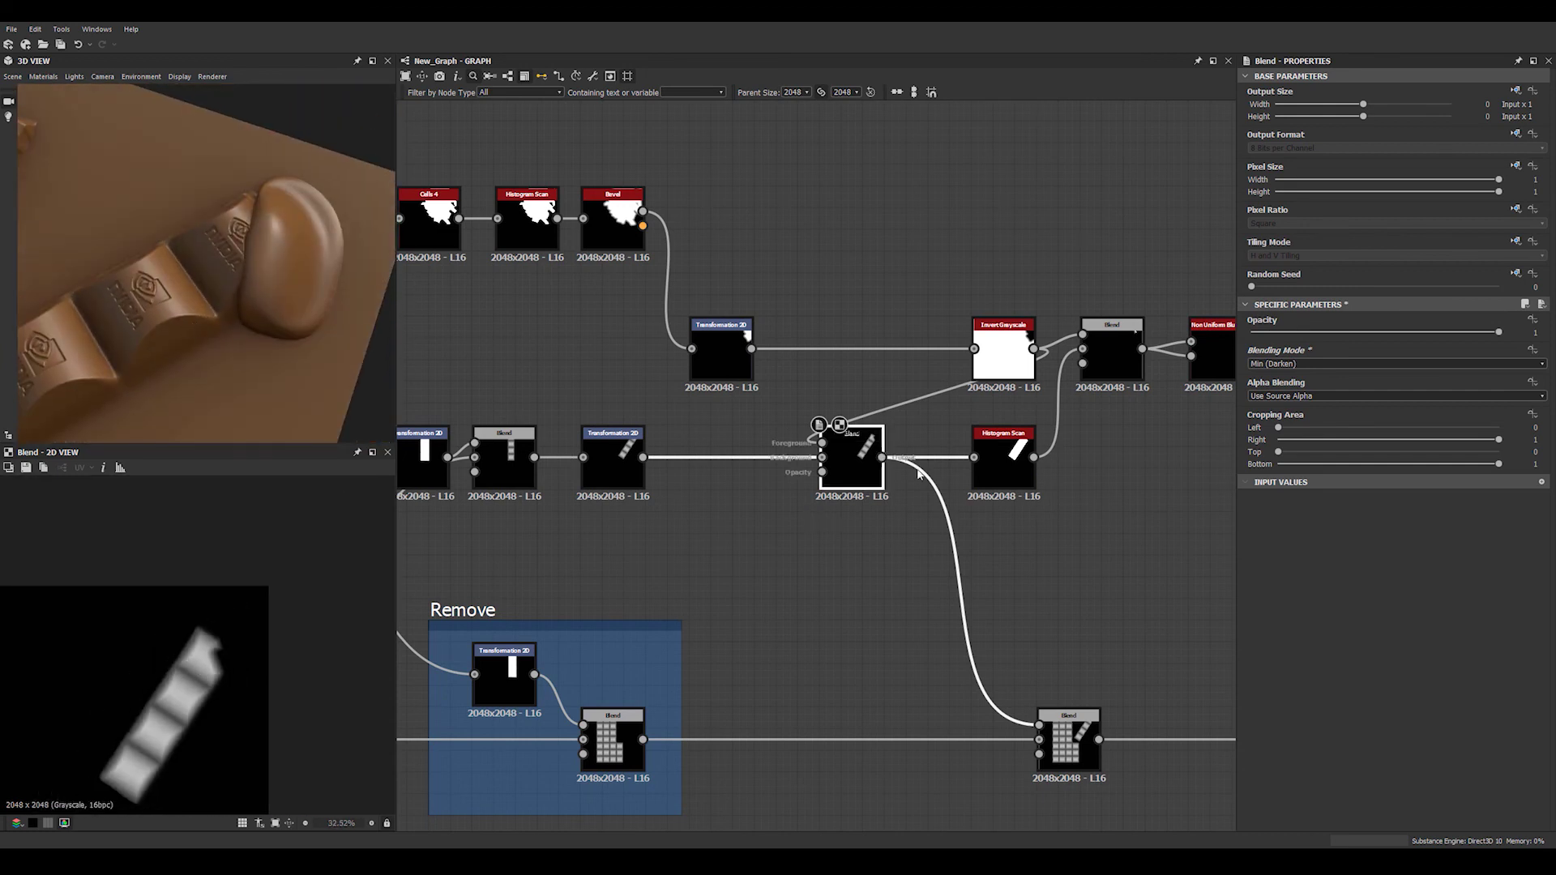
Undo the new Foreground link to compare the strip in 3D, and restore it
{"action": "key", "text": "ctrl+z"}
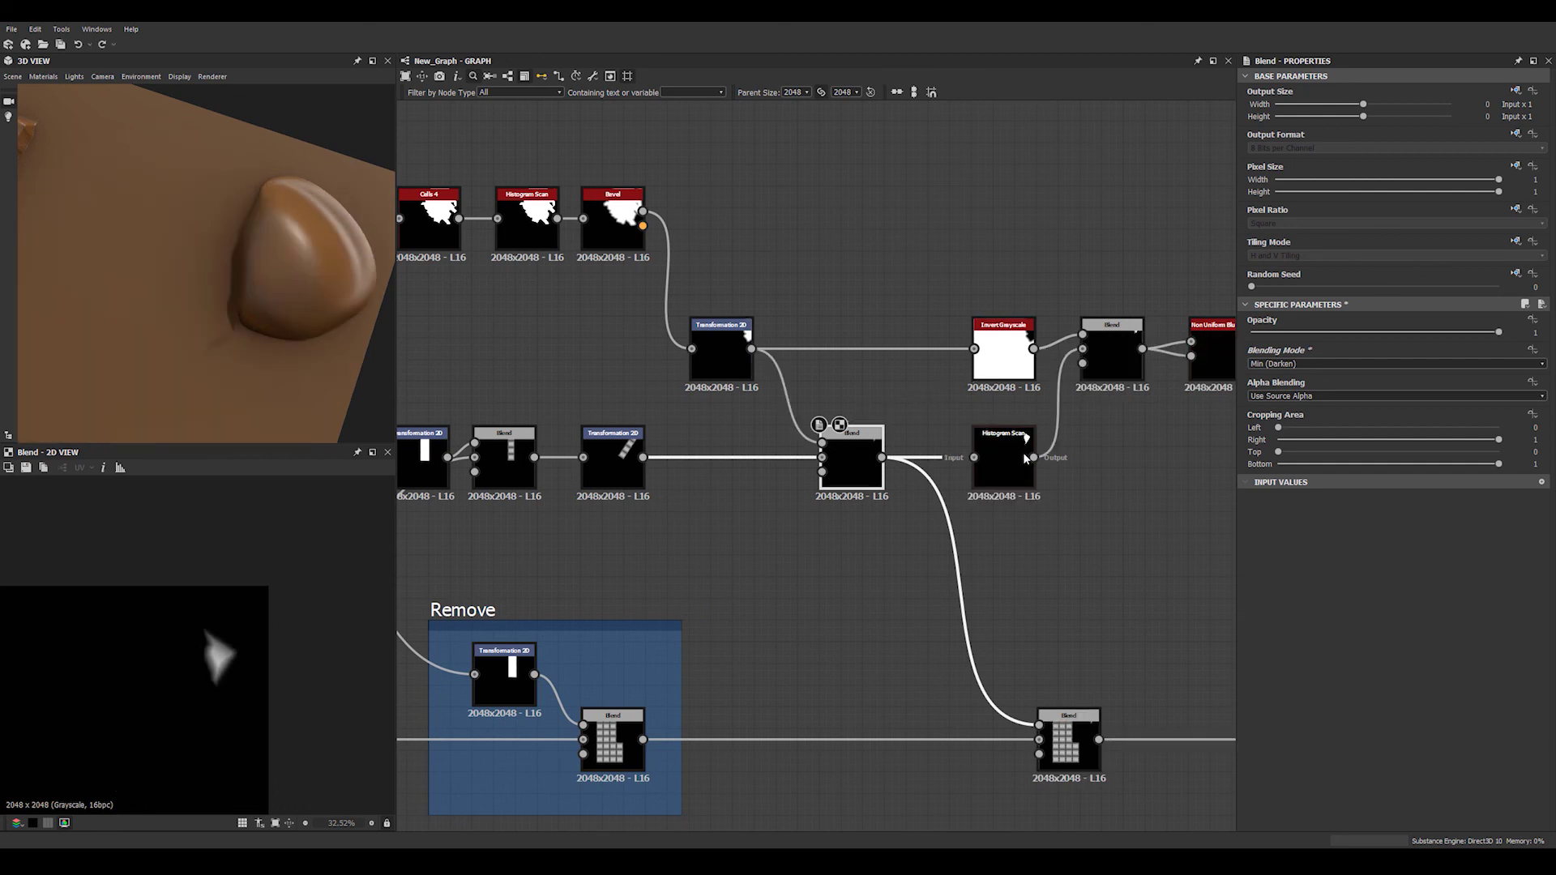
{"action": "key", "text": "ctrl+z"}
{"action": "left_click_drag", "start_coordinate": [275, 314], "coordinate": [275, 336], "text": "alt"}
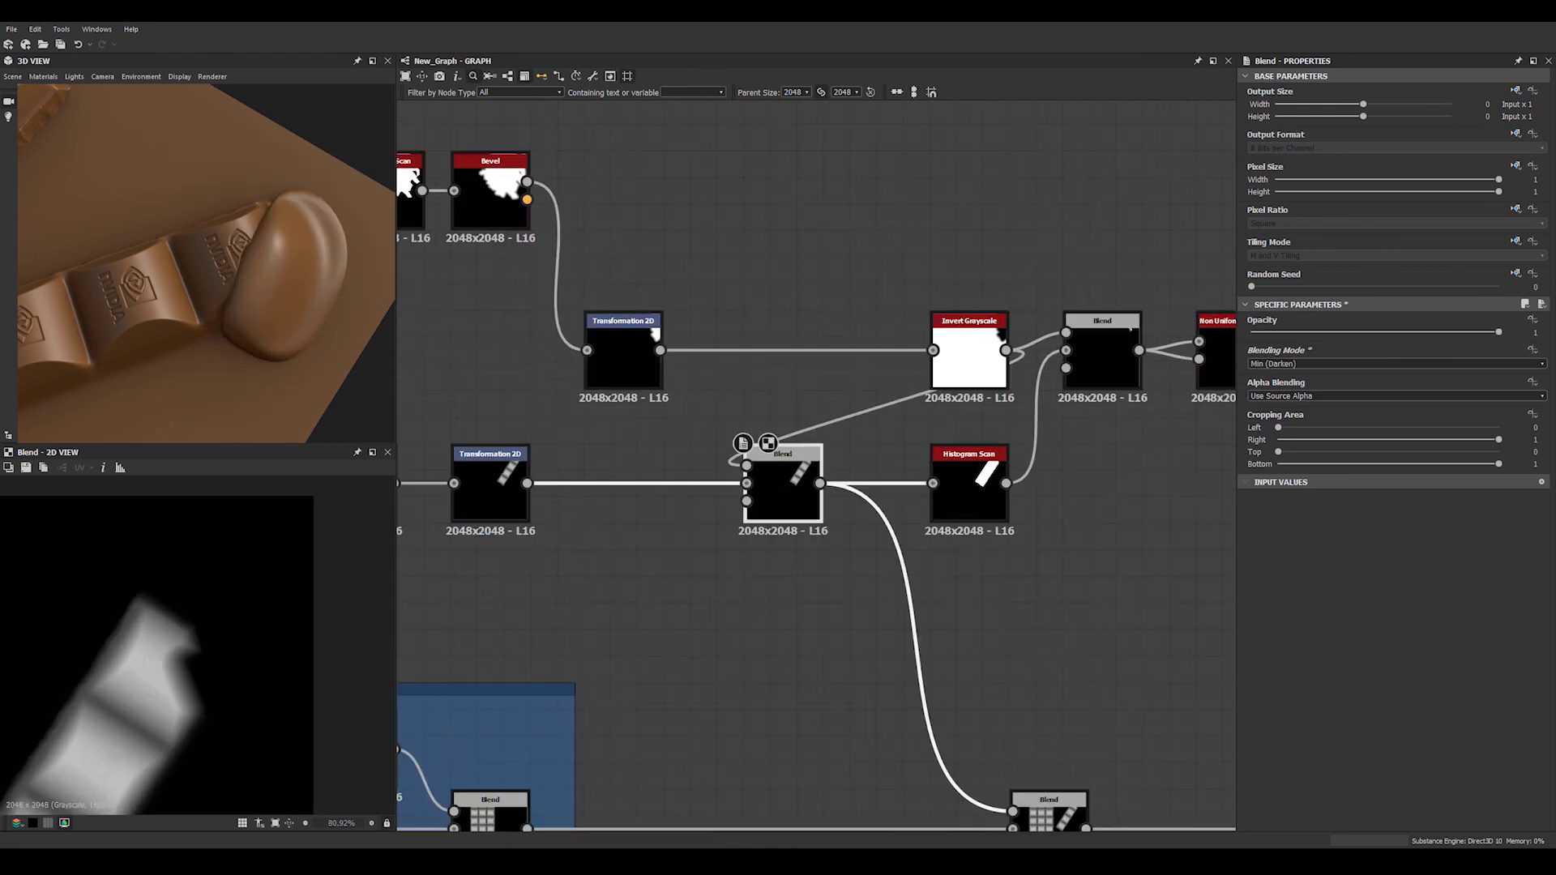
Move the Invert Grayscale node directly beside the bite shape's Transformation 2D
{"action": "middle_click_drag", "start_coordinate": [929, 539], "coordinate": [818, 508]}
{"action": "left_click_drag", "start_coordinate": [859, 325], "coordinate": [619, 324]}
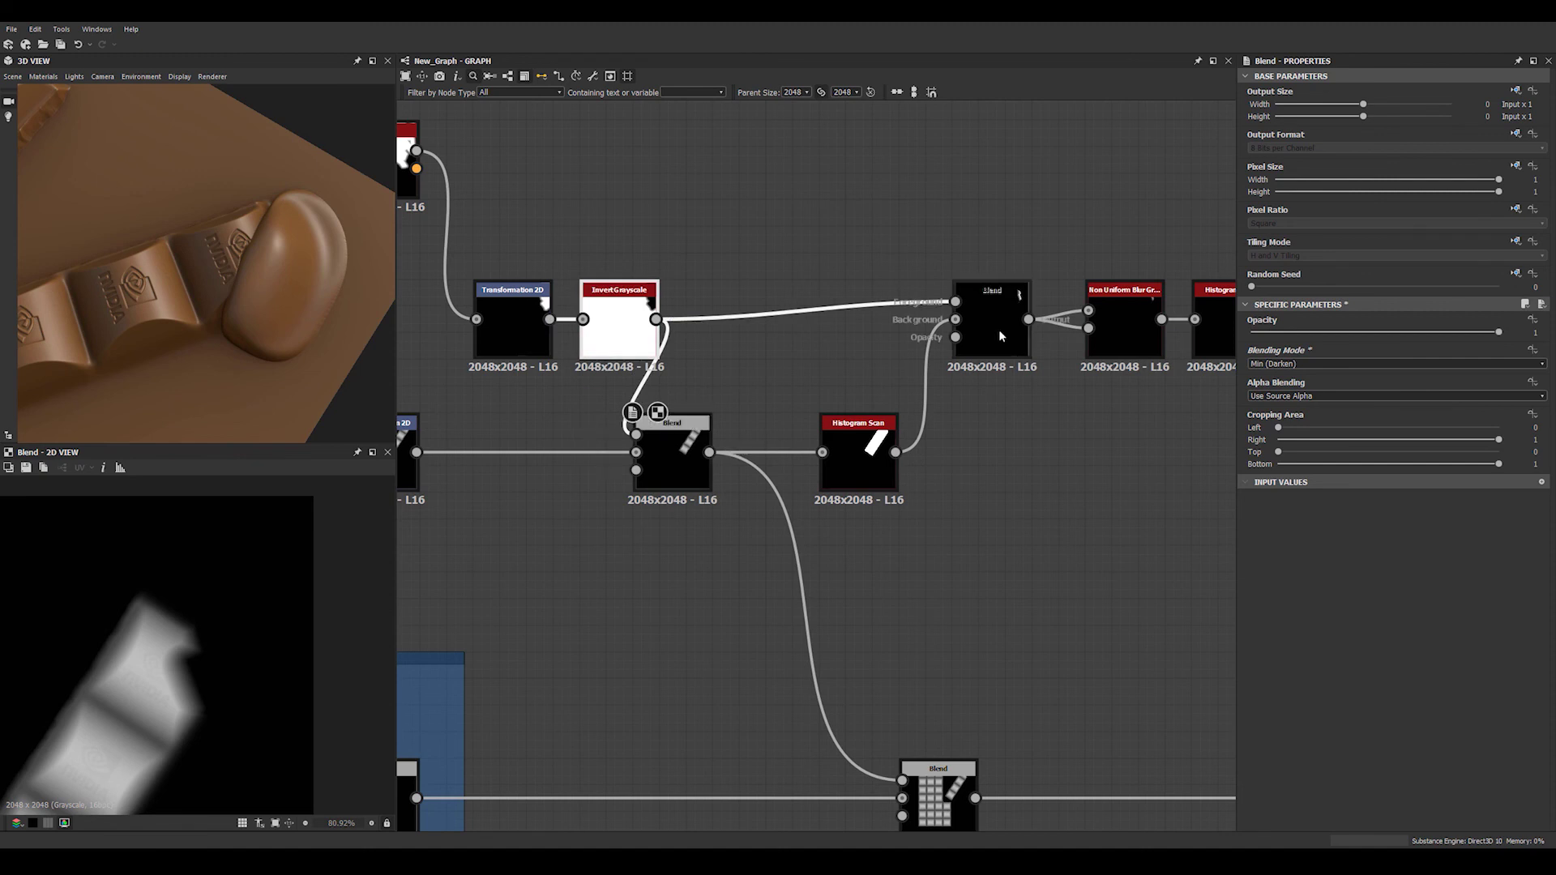
Set the Intensity of the first Non Uniform Blur after the masking Blend to 9.19
{"action": "middle_click_drag", "start_coordinate": [979, 440], "coordinate": [827, 428]}
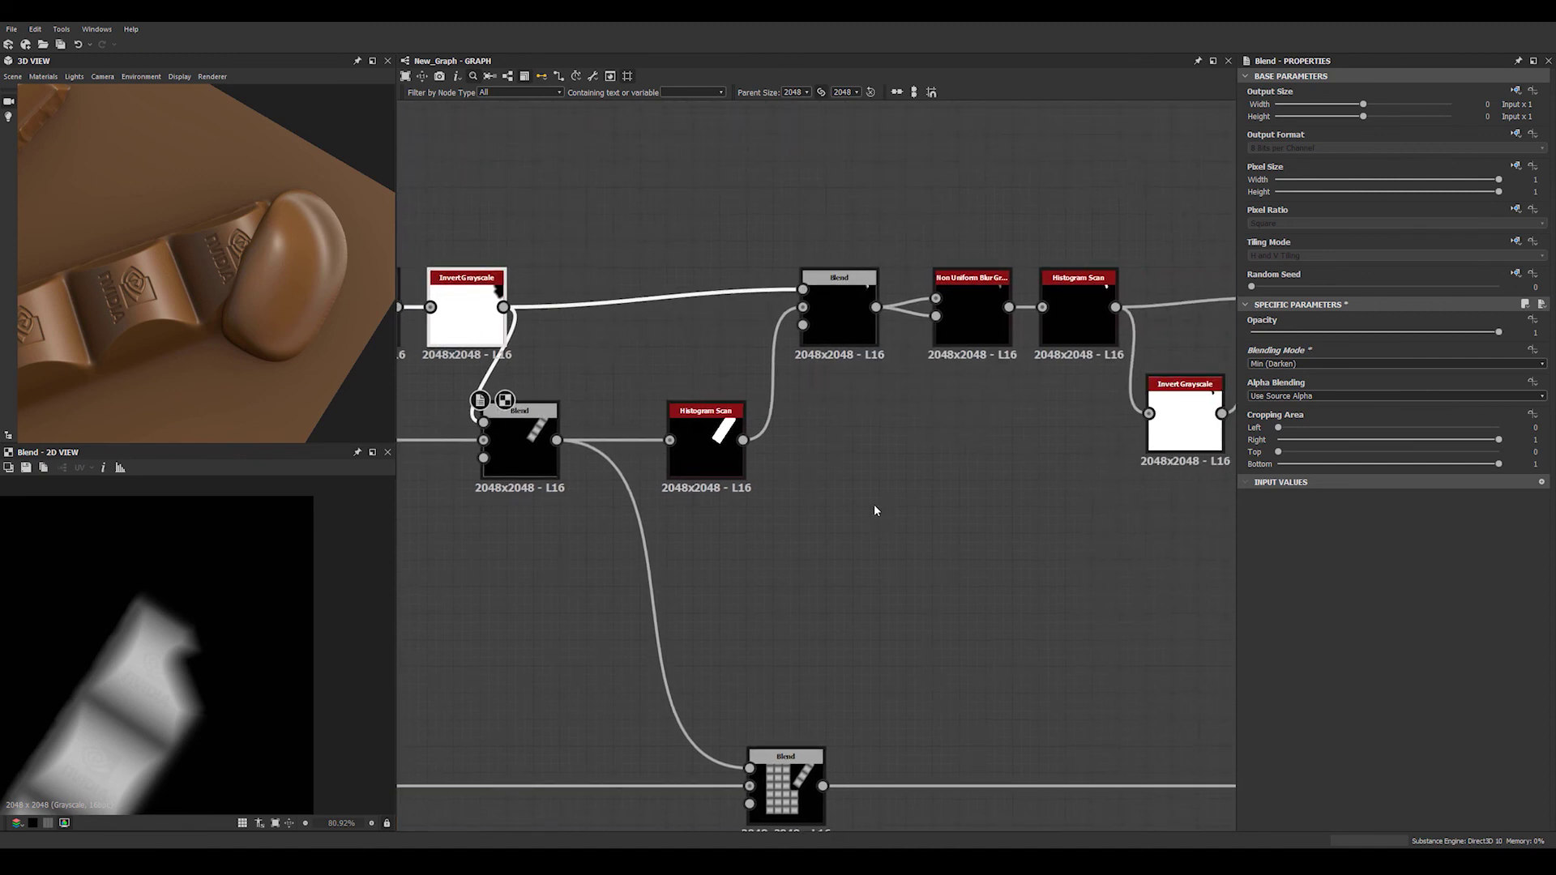
{"action": "middle_click_drag", "start_coordinate": [884, 514], "coordinate": [833, 482]}
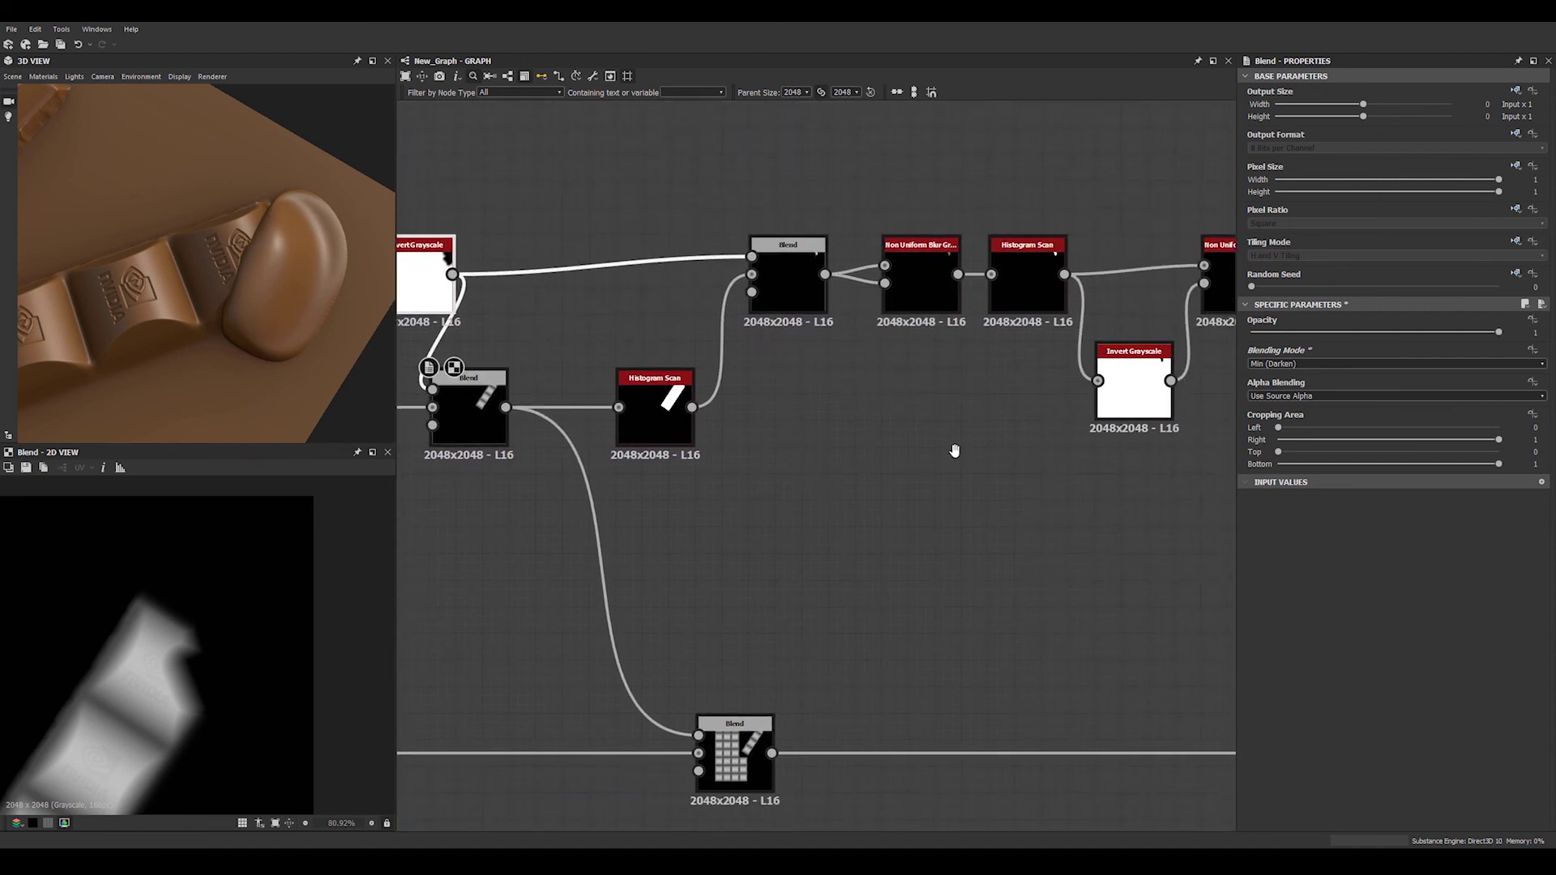
{"action": "middle_click_drag", "start_coordinate": [1006, 448], "coordinate": [888, 452]}
{"action": "middle_click_drag", "start_coordinate": [829, 346], "coordinate": [771, 351]}
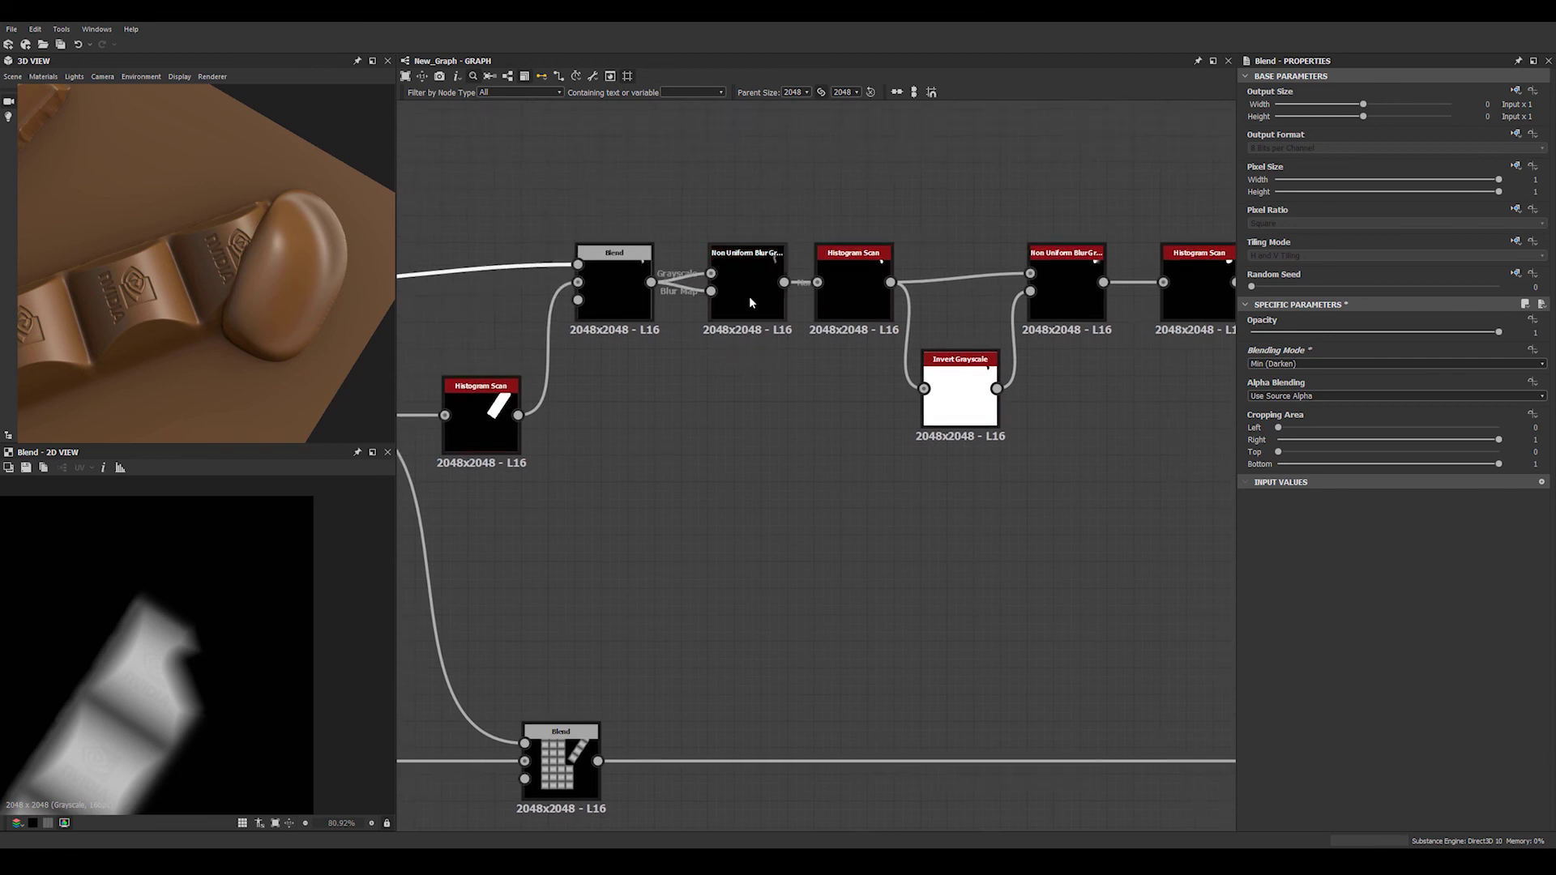
{"action": "left_click", "coordinate": [750, 316]}
{"action": "left_click_drag", "start_coordinate": [1275, 350], "coordinate": [1297, 350]}
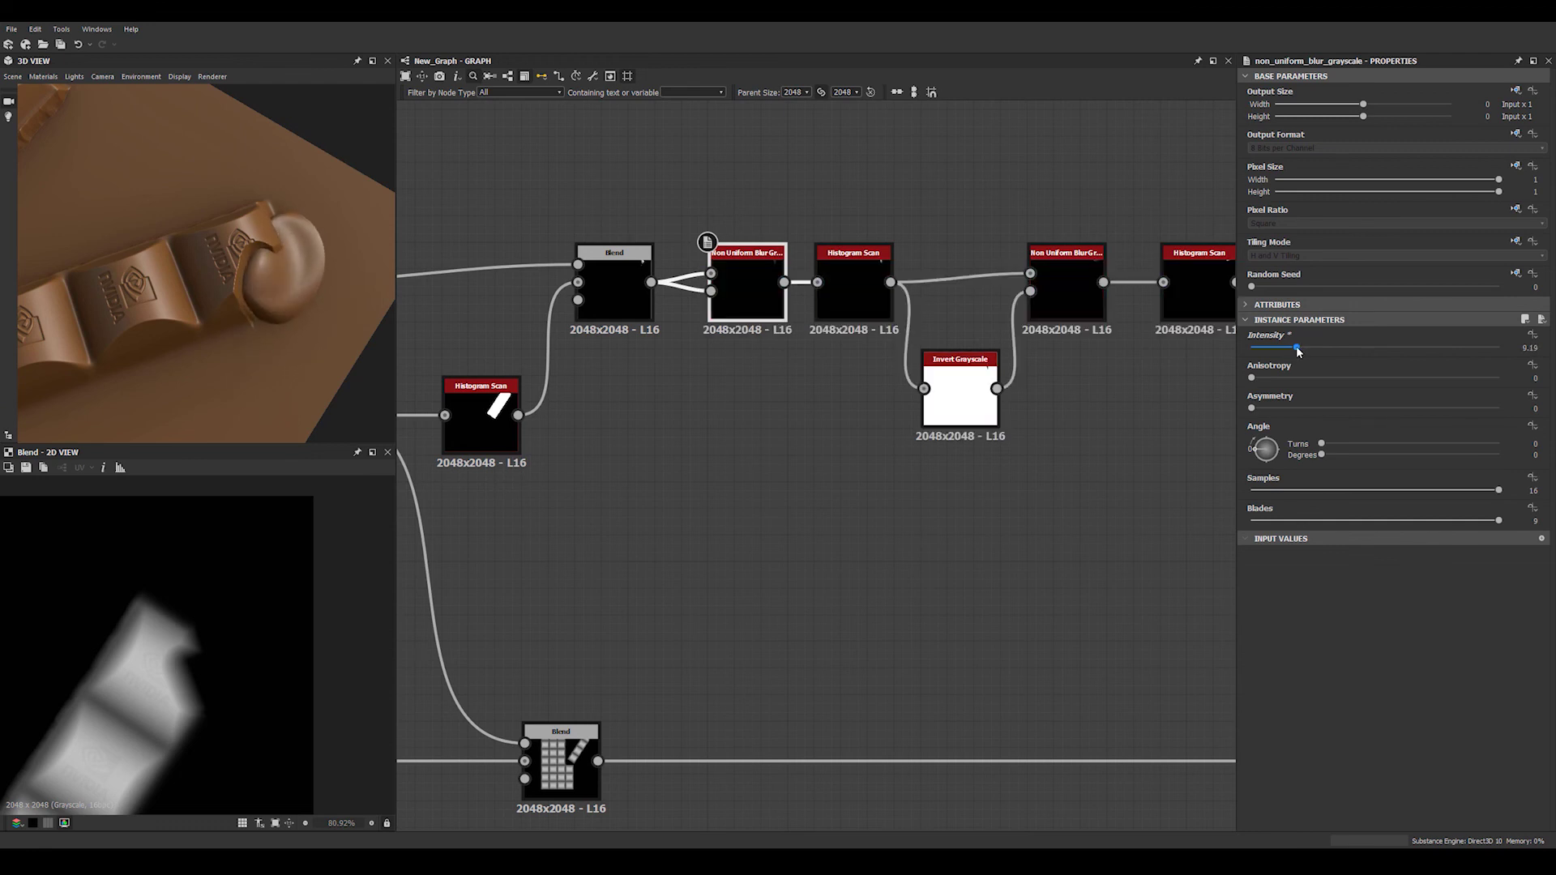
Rotate and reposition the bite shape in its Transformation 2D to an offset of X -0.2683, Y 0.3782, and inspect the bar in 3D
{"action": "scroll", "coordinate": [910, 434], "scroll_direction": "down", "scroll_amount": 5}
{"action": "middle_click_drag", "start_coordinate": [910, 435], "coordinate": [956, 469]}
{"action": "scroll", "coordinate": [838, 459], "scroll_direction": "up", "scroll_amount": 6}
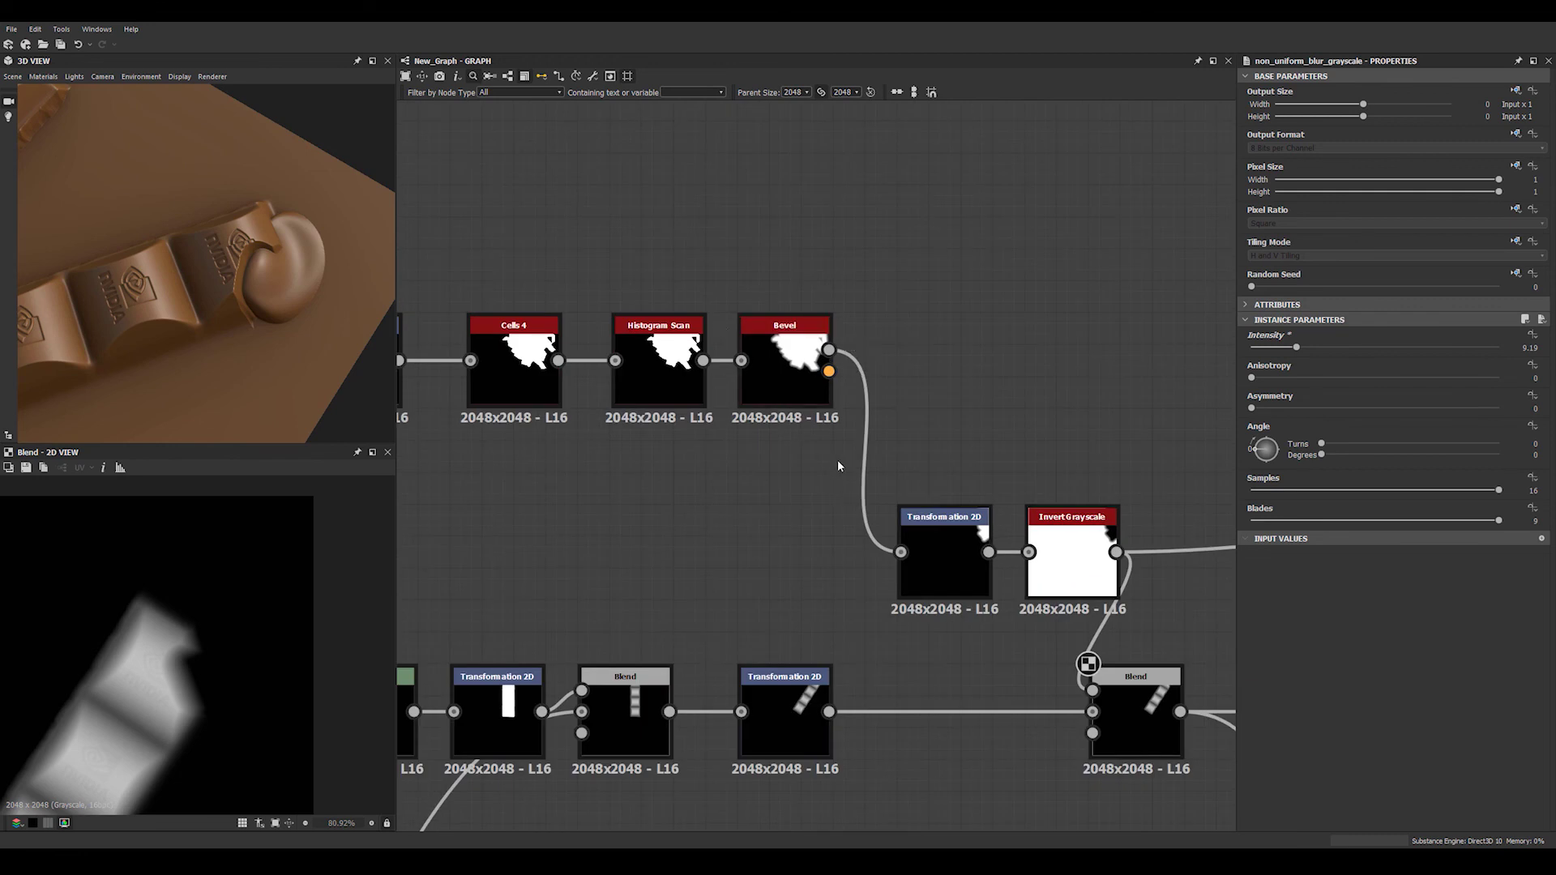
{"action": "scroll", "coordinate": [906, 527], "scroll_direction": "up", "scroll_amount": 2}
{"action": "left_click", "coordinate": [915, 483]}
{"action": "scroll", "coordinate": [205, 622], "scroll_direction": "down", "scroll_amount": 3}
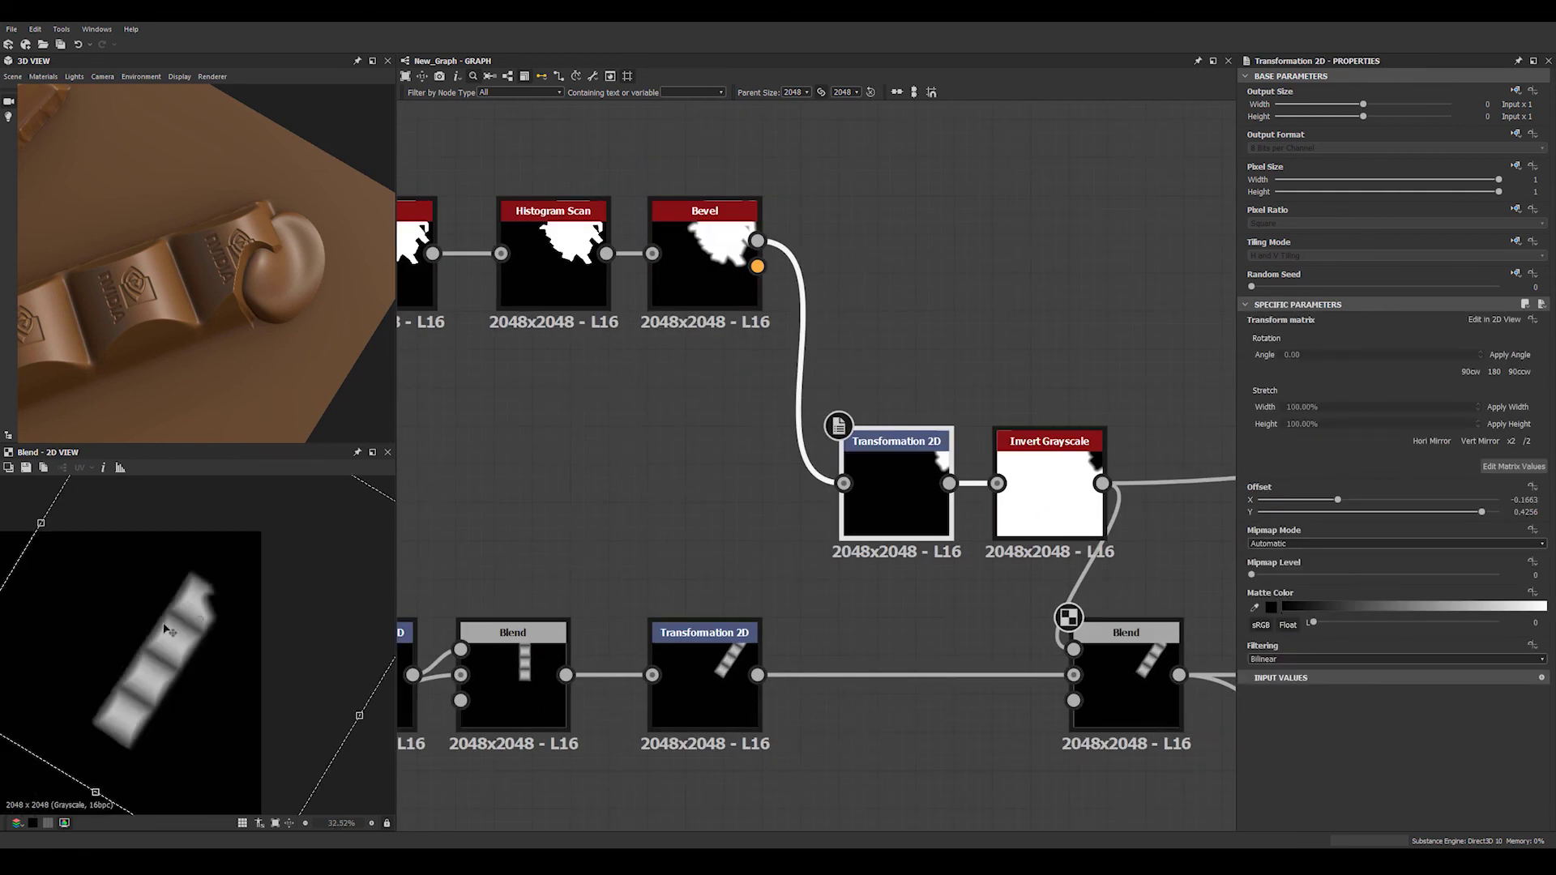
{"action": "scroll", "coordinate": [229, 629], "scroll_direction": "down", "scroll_amount": 6}
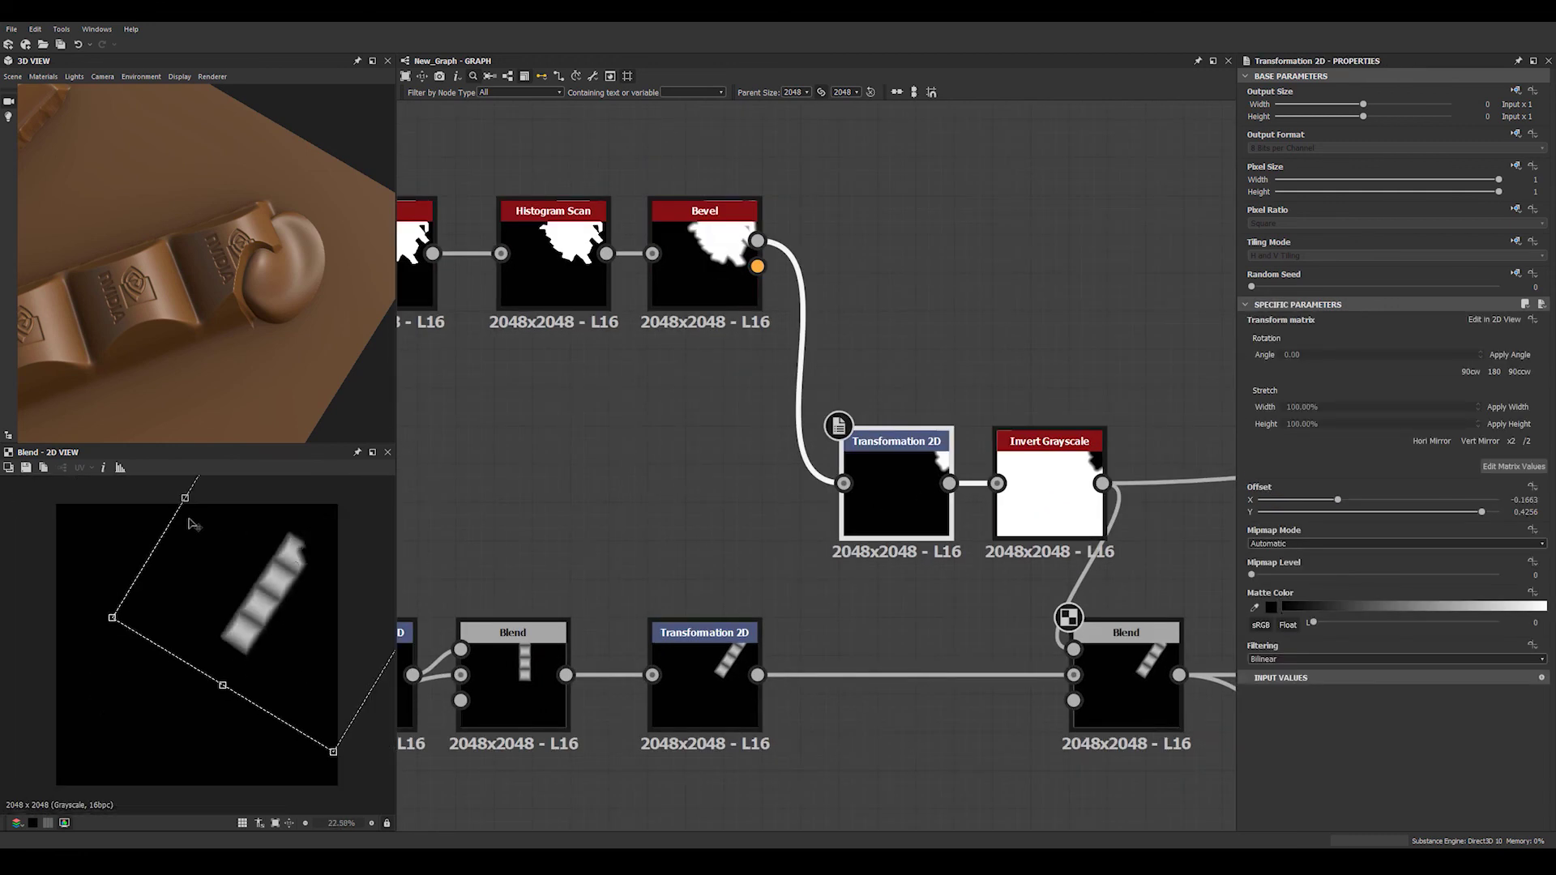
{"action": "left_click_drag", "start_coordinate": [316, 771], "coordinate": [367, 776]}
{"action": "left_click_drag", "start_coordinate": [275, 406], "coordinate": [268, 276]}
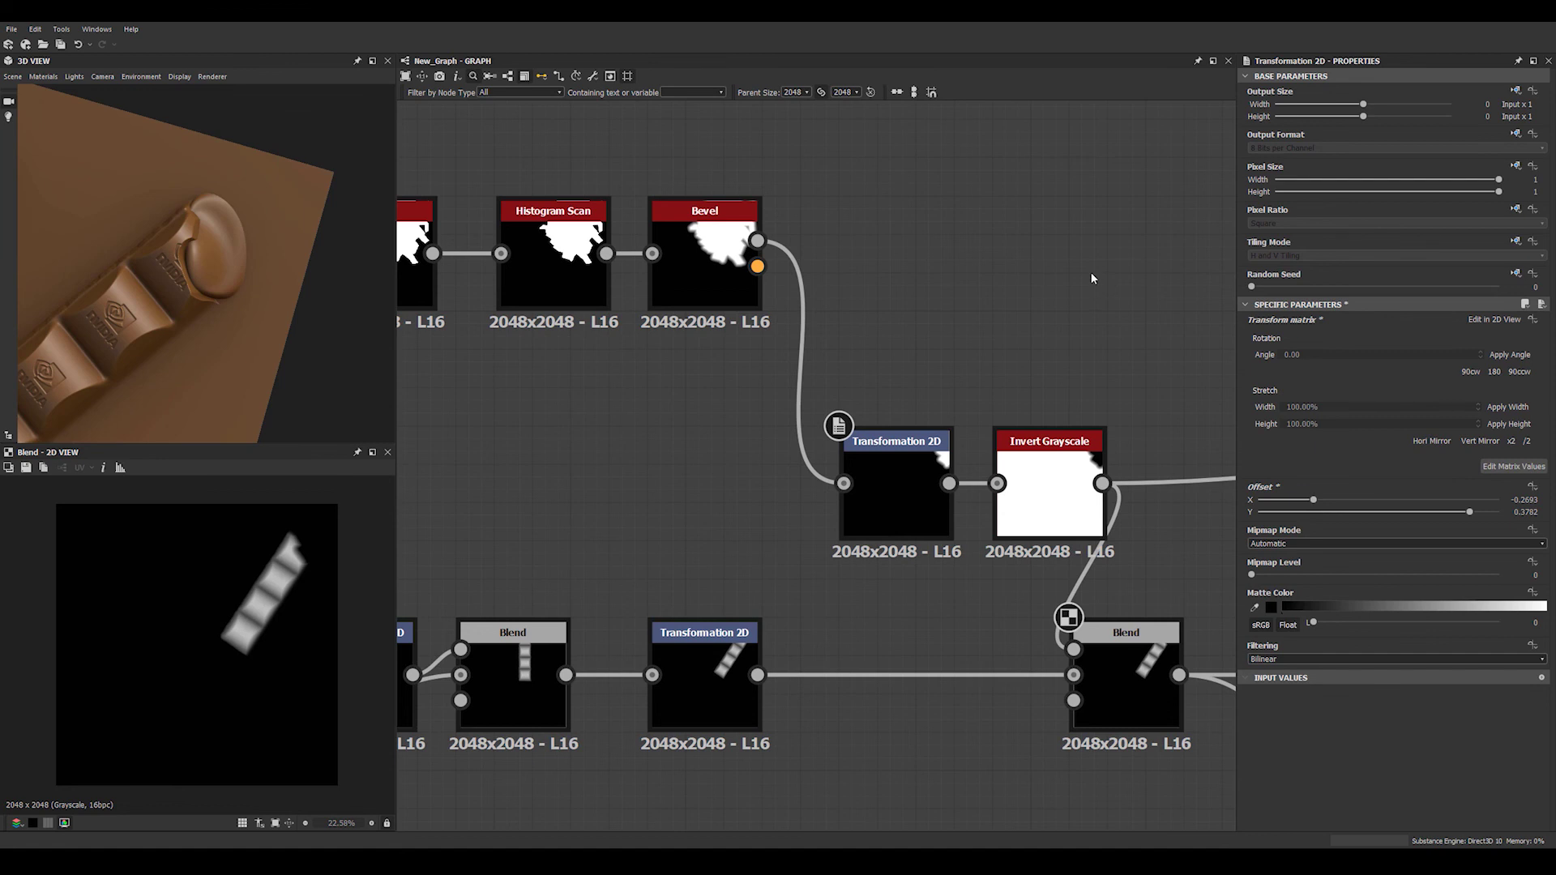
{"action": "scroll", "coordinate": [772, 334], "scroll_direction": "down", "scroll_amount": 4}
{"action": "left_click_drag", "start_coordinate": [243, 356], "coordinate": [138, 312]}
{"action": "scroll", "coordinate": [825, 405], "scroll_direction": "down", "scroll_amount": 2}
{"action": "scroll", "coordinate": [824, 405], "scroll_direction": "down", "scroll_amount": 3}
{"action": "scroll", "coordinate": [544, 472], "scroll_direction": "up", "scroll_amount": 2}
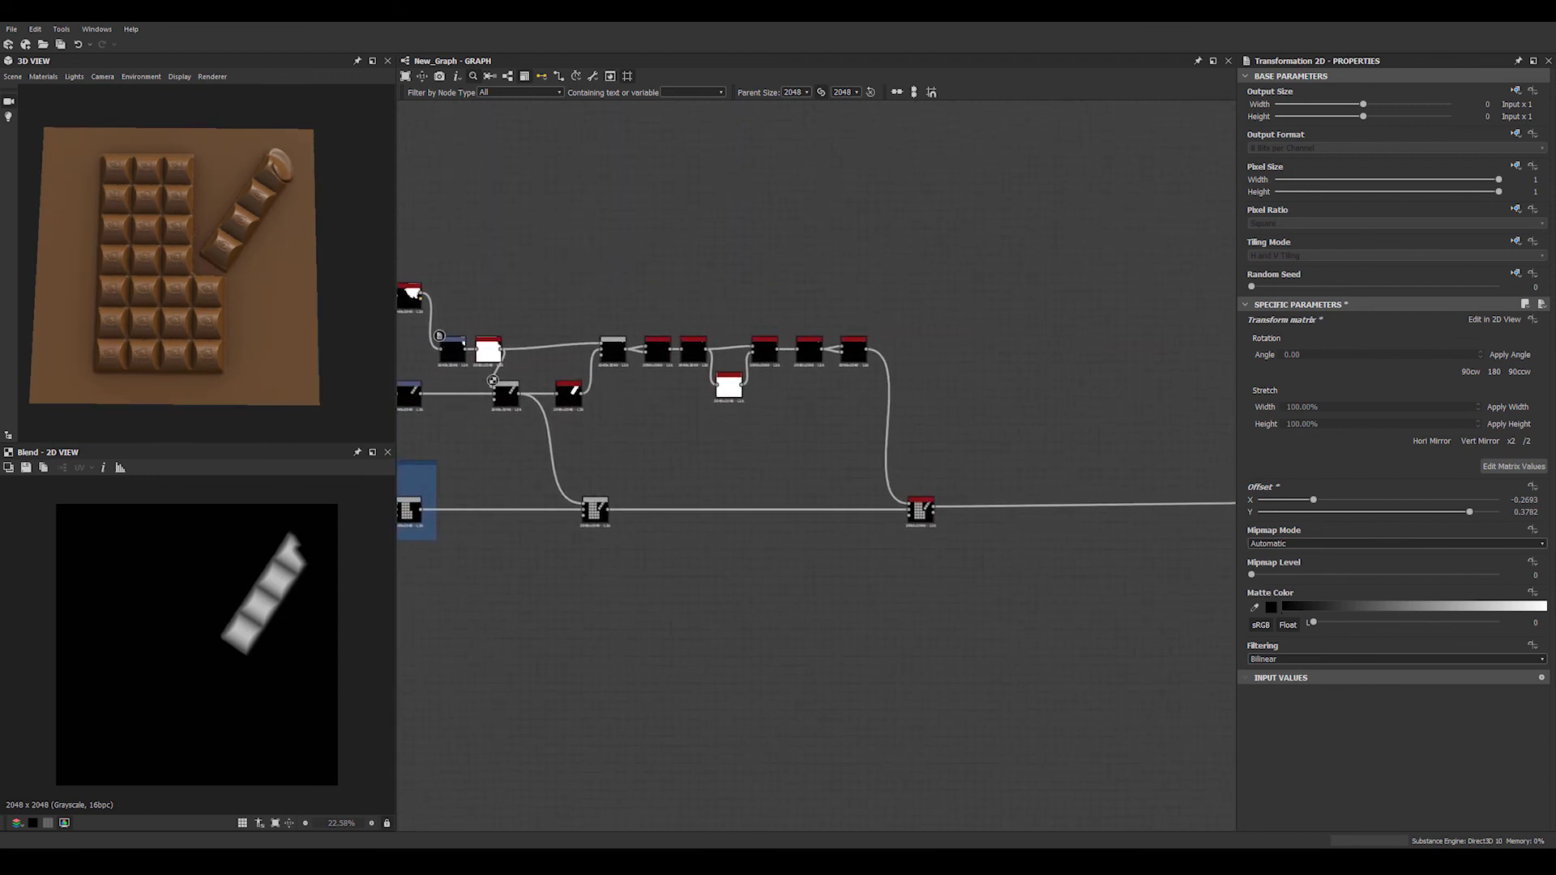
Move the Base Color's Uniform Color node upward, duplicate it, and place the copy directly below the original
{"action": "middle_click_drag", "start_coordinate": [901, 499], "coordinate": [1037, 442]}
{"action": "left_click_drag", "start_coordinate": [1037, 443], "coordinate": [1038, 384]}
{"action": "scroll", "coordinate": [1017, 402], "scroll_direction": "up", "scroll_amount": 2}
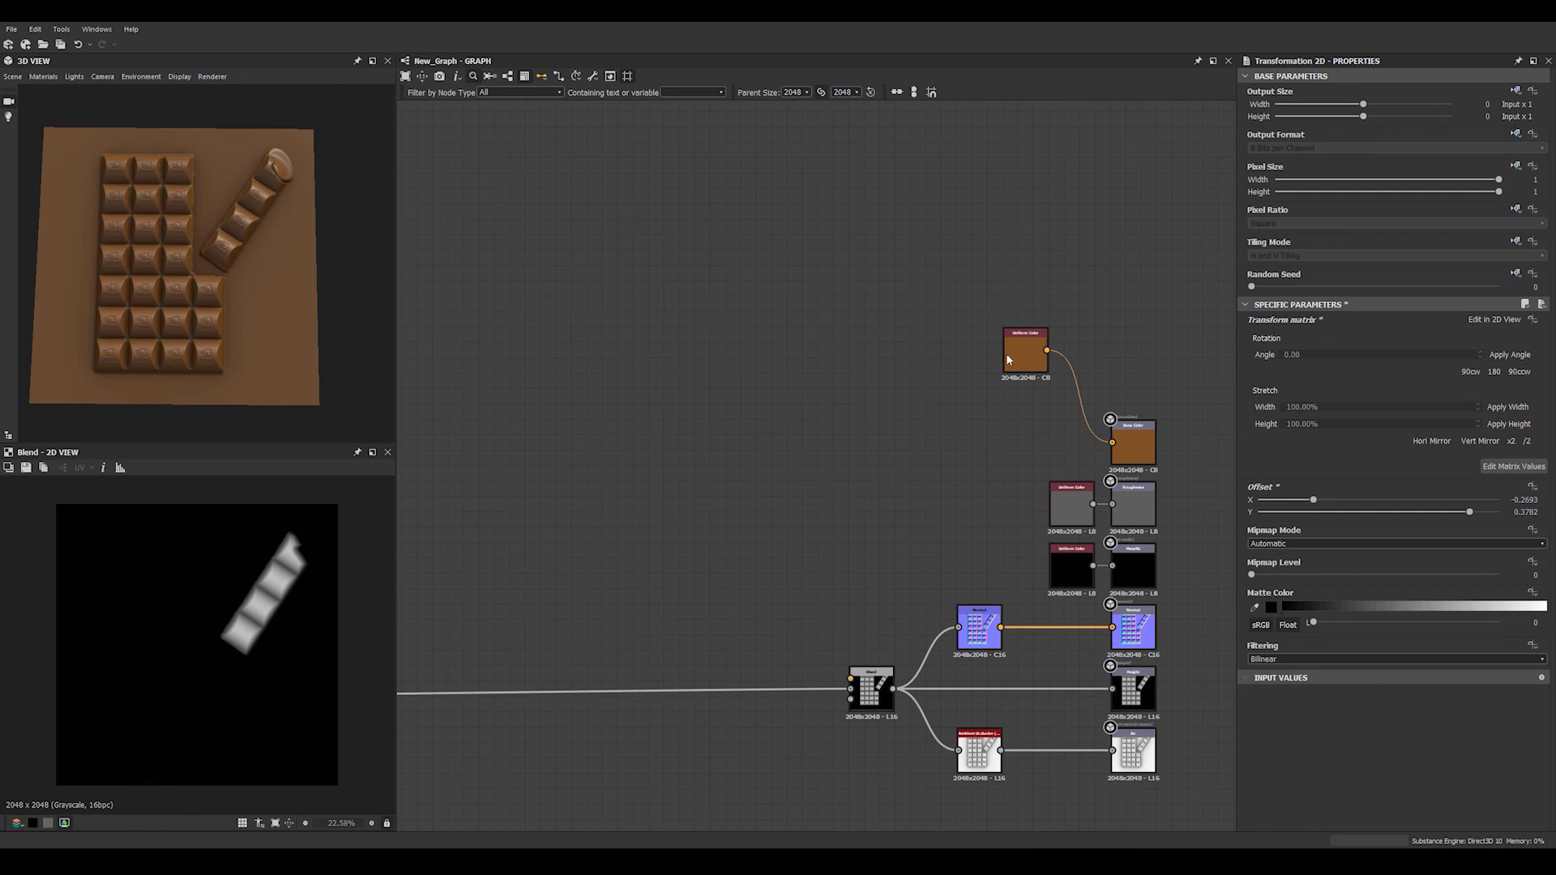
{"action": "left_click", "coordinate": [1015, 358]}
{"action": "key", "text": "ctrl+d"}
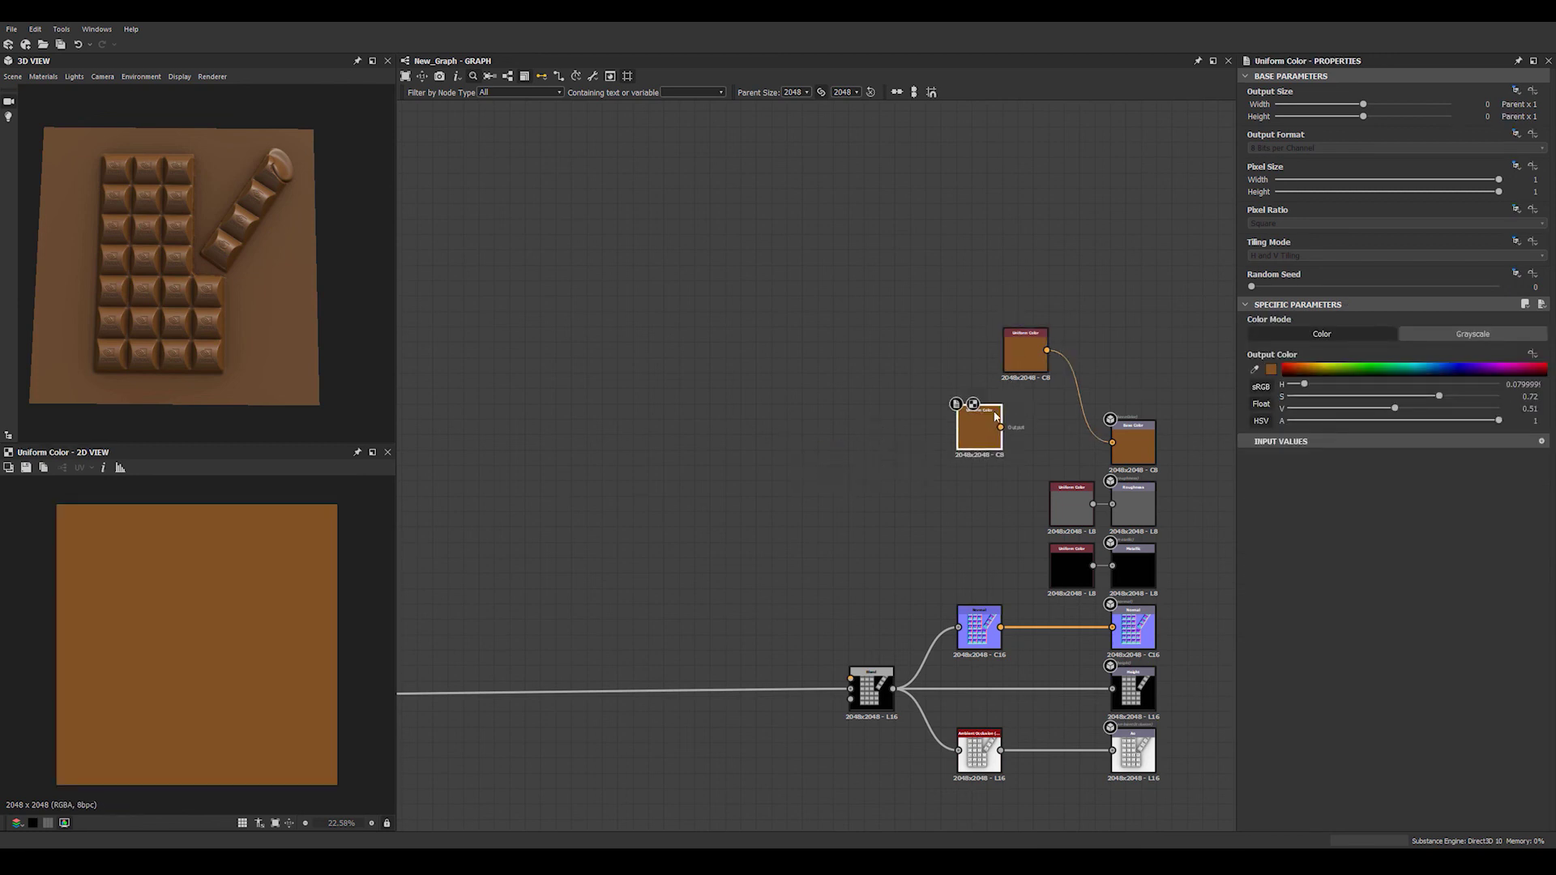
{"action": "left_click", "coordinate": [1057, 441]}
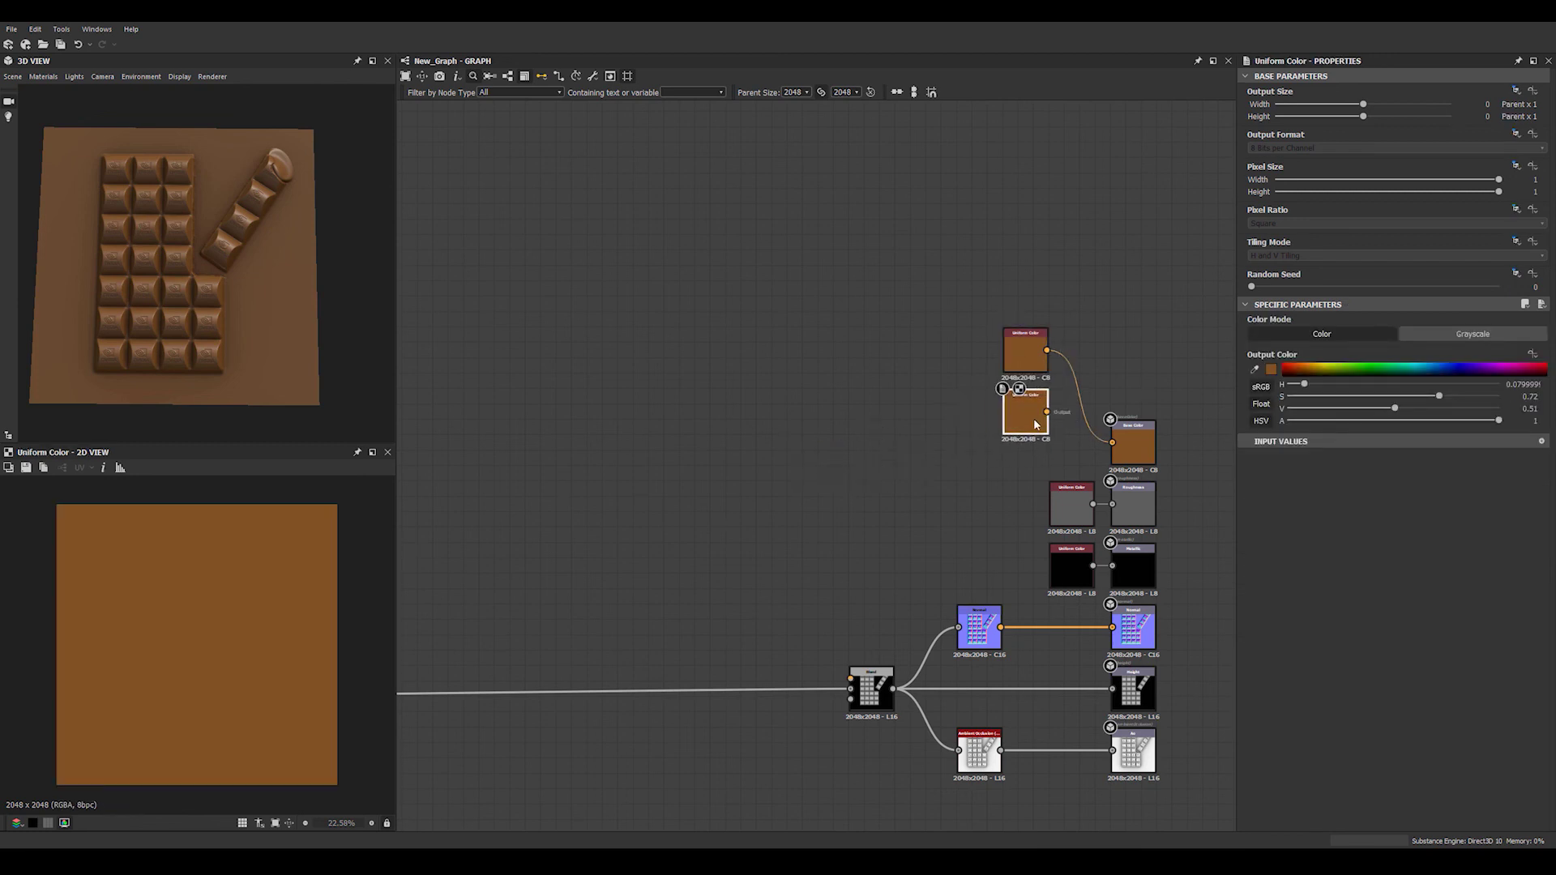
Blend the two brown Uniform Colors into Base Color, using the height-blending node's mask output as the Blend's opacity mask
{"action": "key", "text": "space"}
{"action": "scroll", "coordinate": [1058, 454], "scroll_direction": "down", "scroll_amount": 5}
{"action": "key", "text": "Escape"}
{"action": "left_click", "coordinate": [1076, 389]}
{"action": "left_click", "coordinate": [1044, 356]}
{"action": "left_click_drag", "start_coordinate": [1118, 419], "coordinate": [963, 418]}
{"action": "scroll", "coordinate": [1071, 434], "scroll_direction": "down", "scroll_amount": 2}
{"action": "left_click_drag", "start_coordinate": [1032, 362], "coordinate": [981, 365]}
{"action": "scroll", "coordinate": [916, 420], "scroll_direction": "down", "scroll_amount": 2}
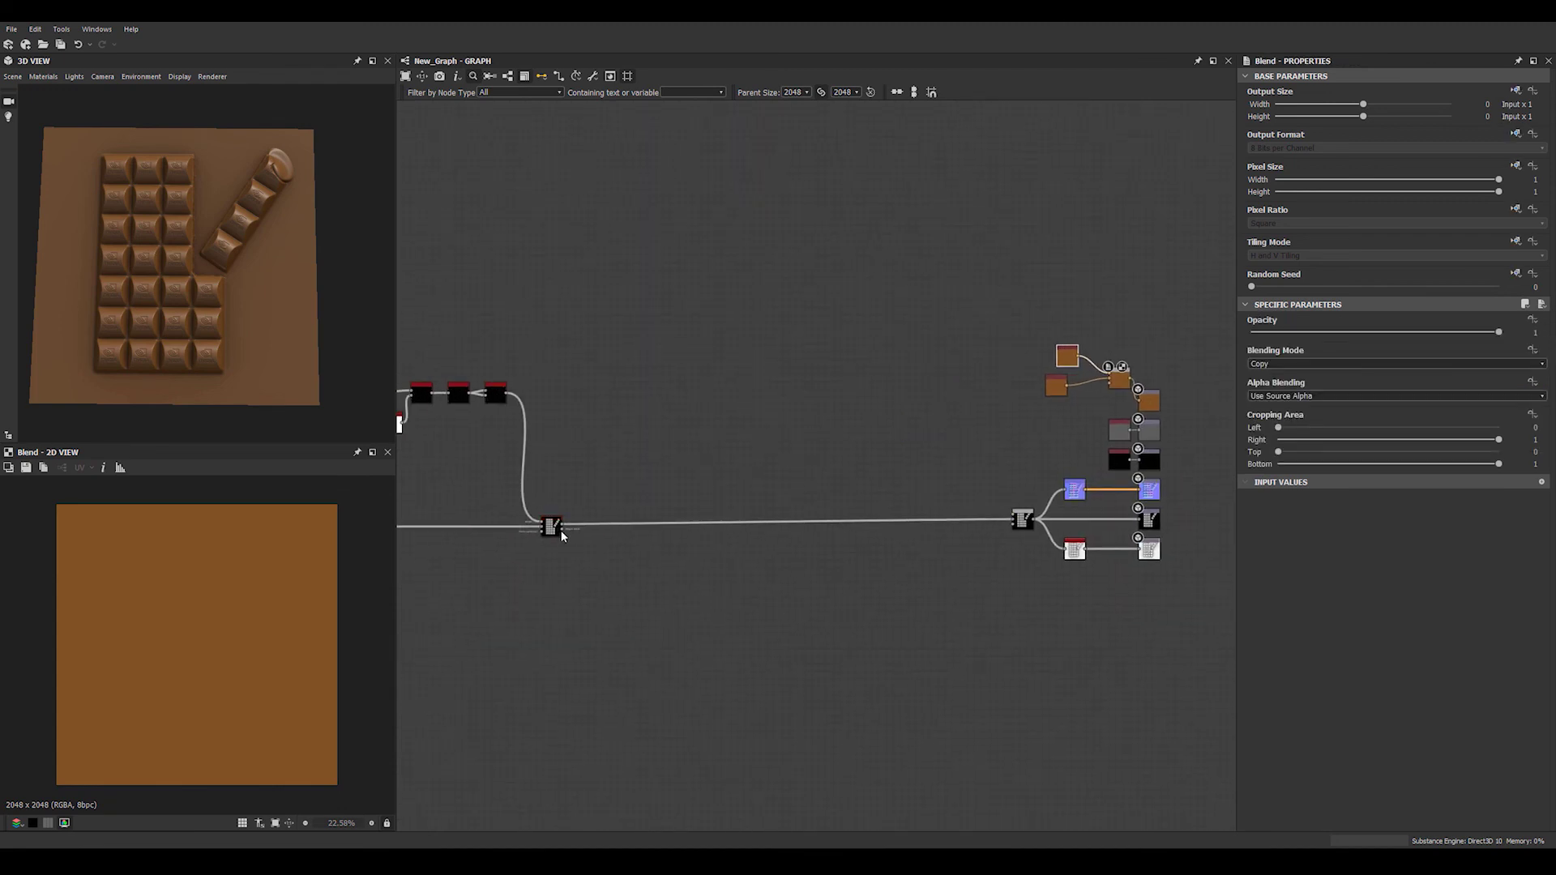
{"action": "left_click_drag", "start_coordinate": [561, 528], "coordinate": [1110, 385]}
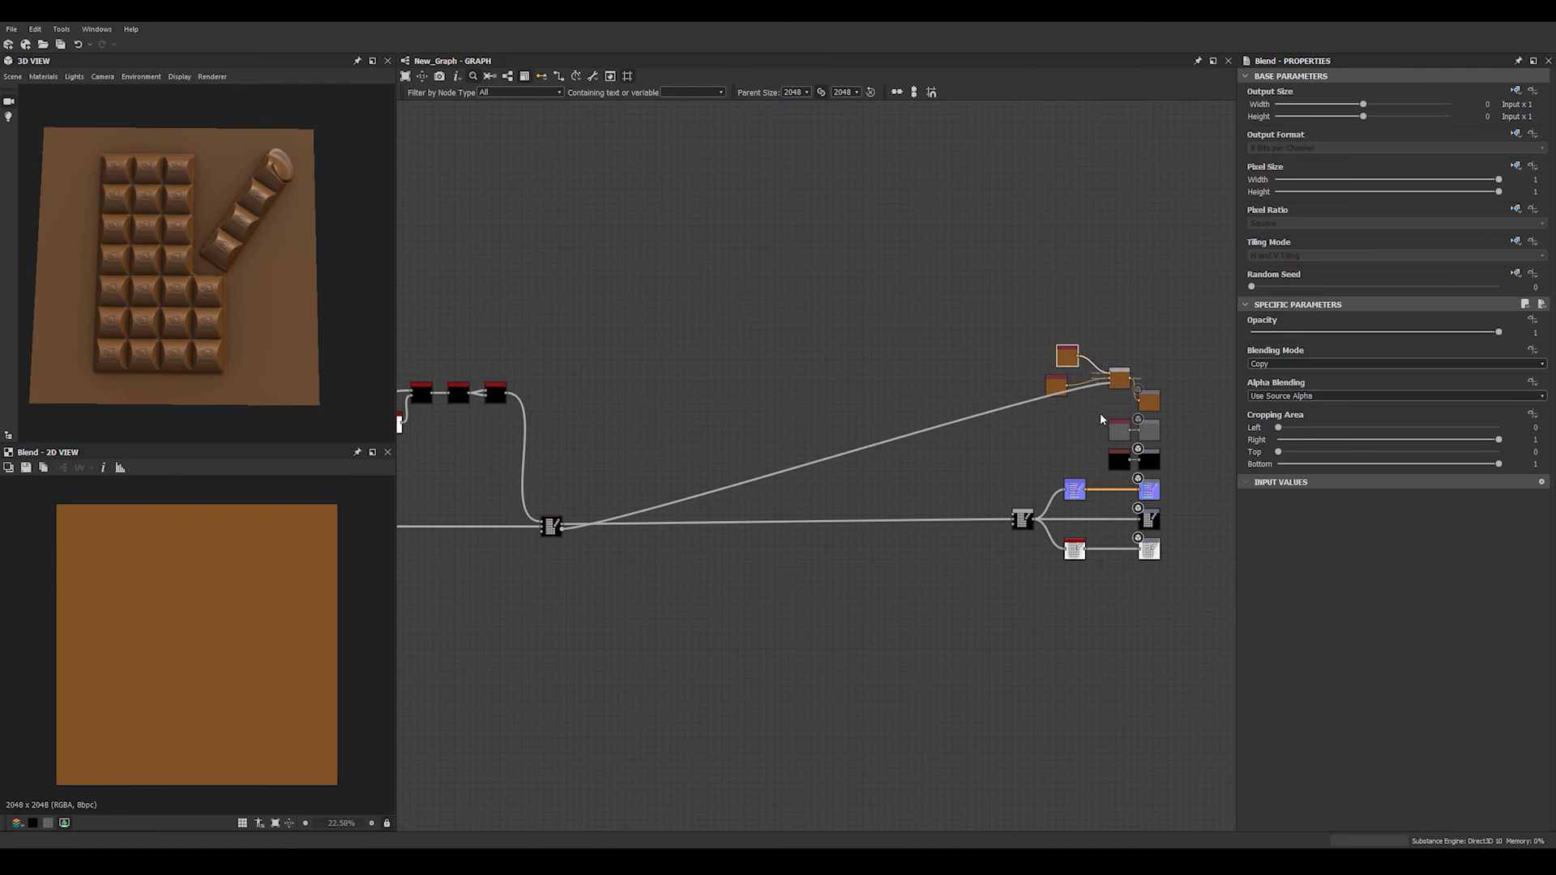
{"action": "scroll", "coordinate": [1100, 412], "scroll_direction": "up", "scroll_amount": 3}
{"action": "left_click", "coordinate": [1053, 389]}
{"action": "left_click", "coordinate": [950, 360]}
{"action": "left_click_drag", "start_coordinate": [1394, 409], "coordinate": [1361, 409]}
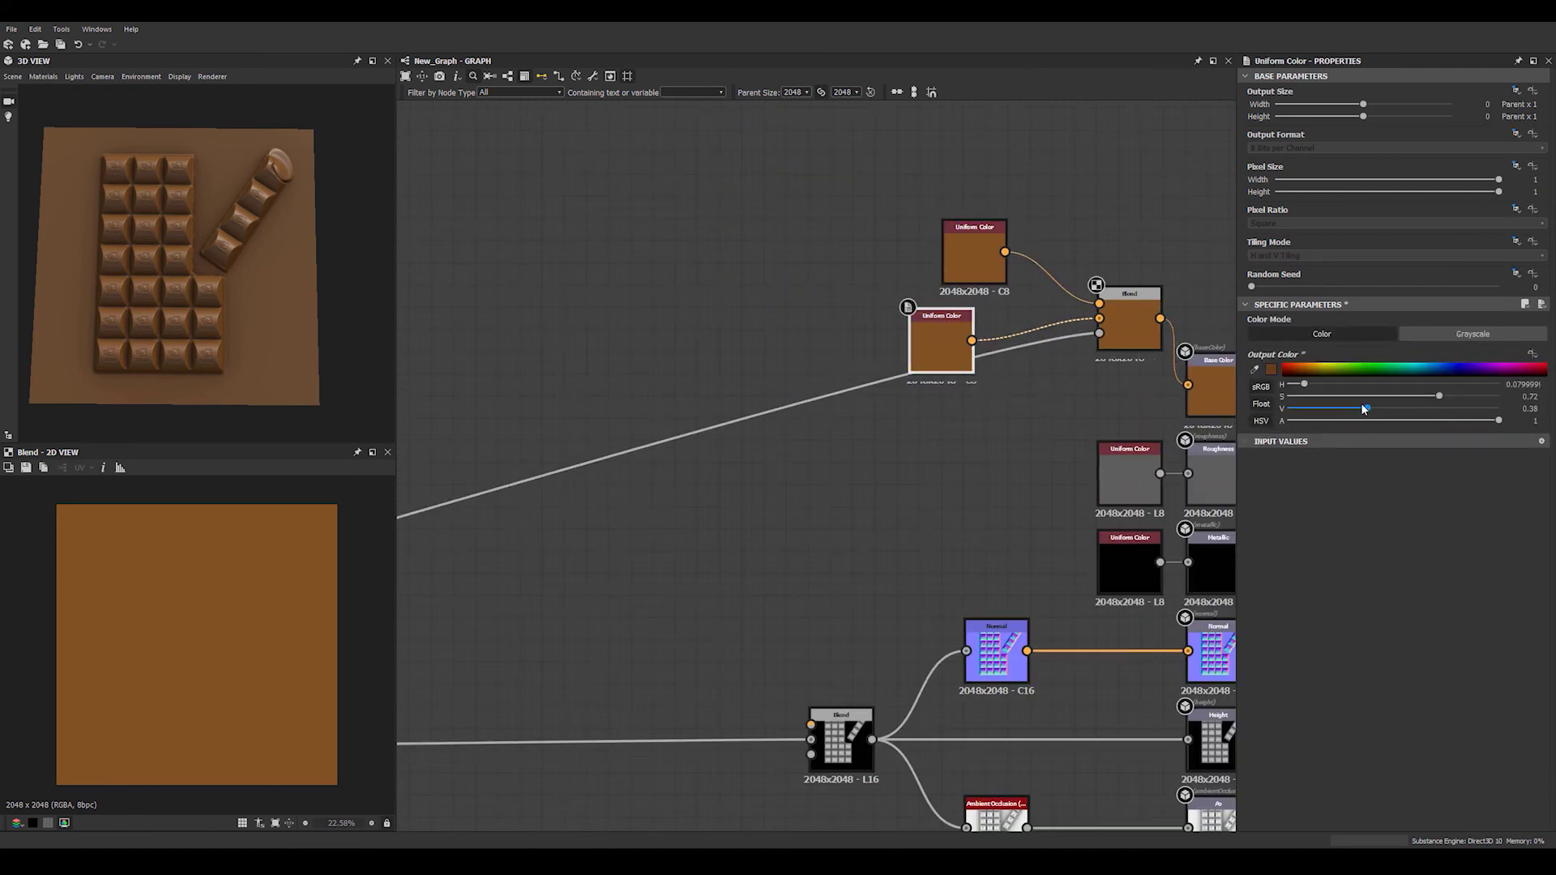
{"action": "key", "text": "ctrl+z"}
{"action": "key", "text": "ctrl+z"}
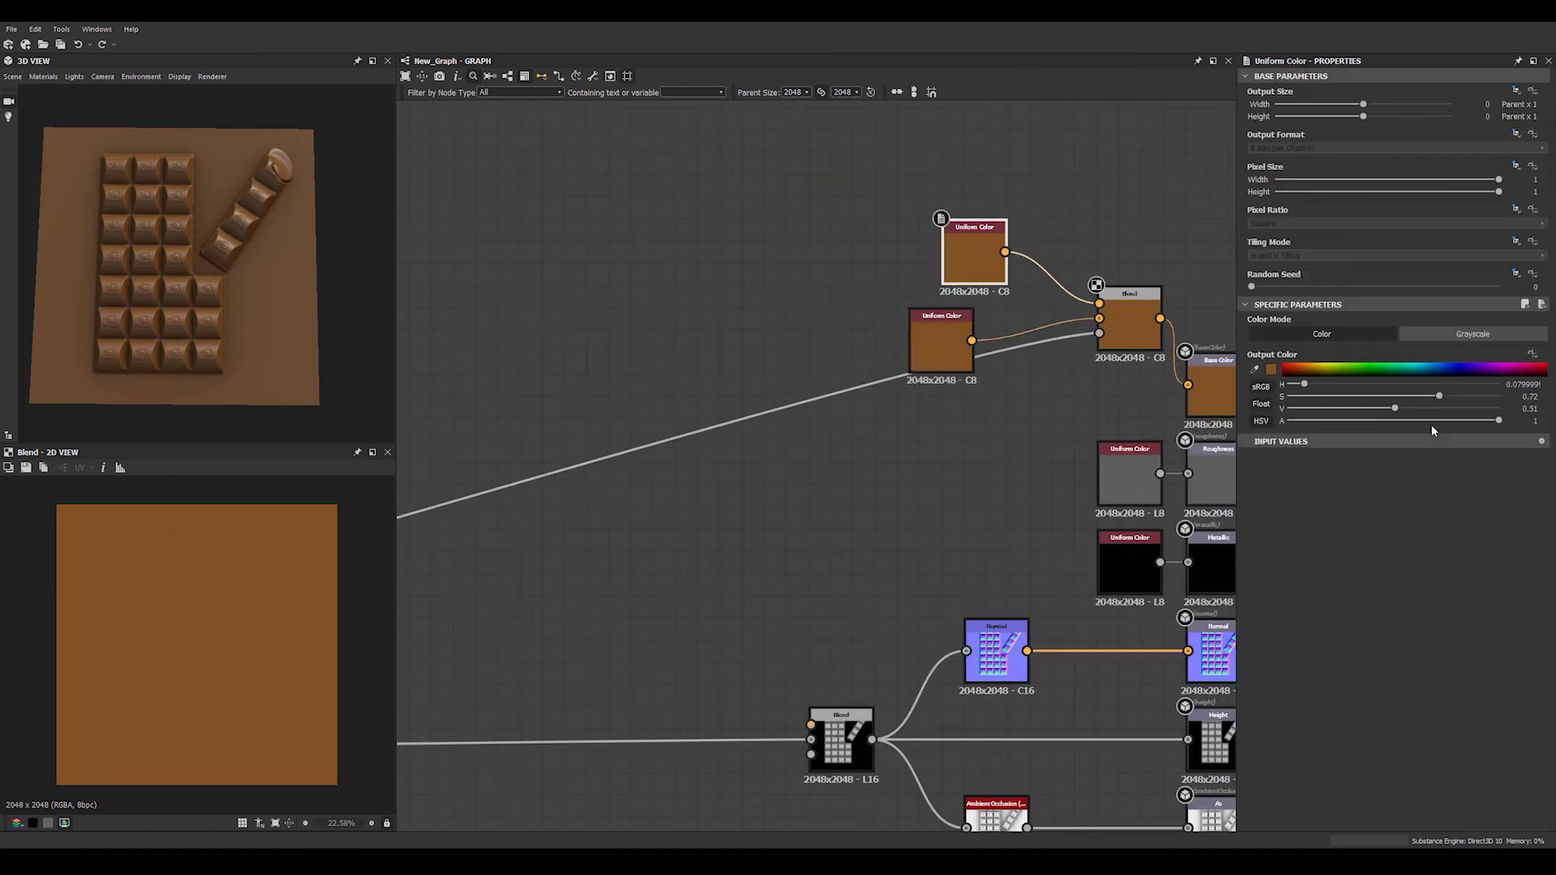
Darken the upper brown Uniform Color by setting its V value to 0.26, and check the bitten strip in 3D
{"action": "left_click_drag", "start_coordinate": [1389, 407], "coordinate": [1341, 408]}
{"action": "left_click_drag", "start_coordinate": [377, 342], "coordinate": [227, 324]}
Move the Roughness Uniform Color away from its output, duplicate it, and place the copy directly beneath it
{"action": "left_click_drag", "start_coordinate": [1111, 480], "coordinate": [928, 415]}
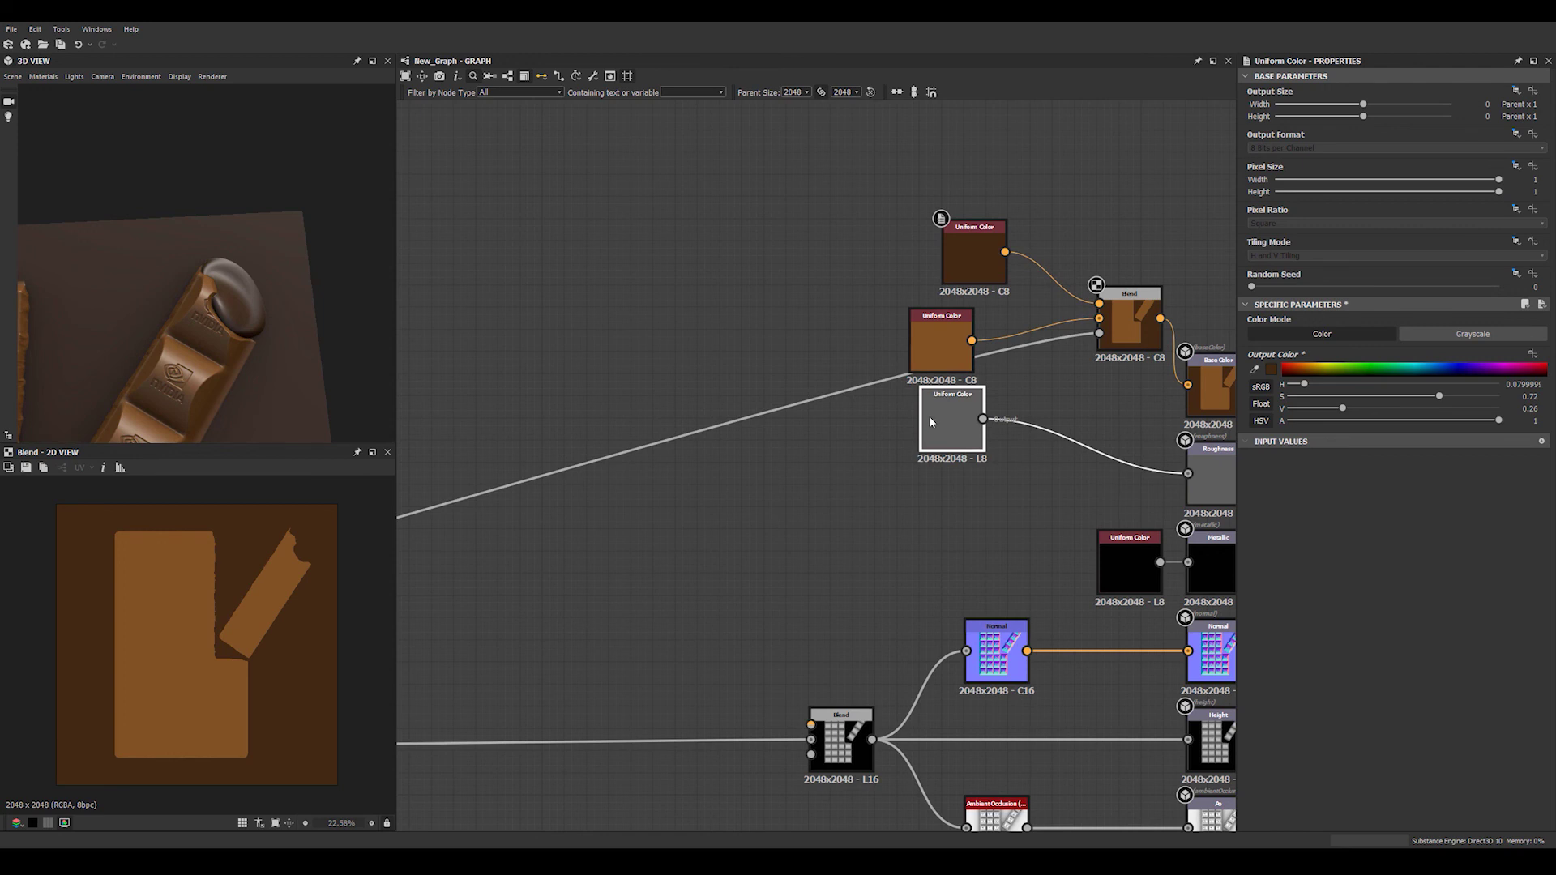
{"action": "key", "text": "ctrl+d"}
{"action": "left_click", "coordinate": [970, 527]}
Duplicate the Base Color Blend with its mask link and feed both grey Uniform Colors through the copy into Roughness
{"action": "left_click", "coordinate": [1129, 319]}
{"action": "key", "text": "ctrl+d"}
{"action": "left_click_drag", "start_coordinate": [809, 488], "coordinate": [982, 421]}
{"action": "left_click_drag", "start_coordinate": [982, 506], "coordinate": [1188, 473]}
{"action": "left_click_drag", "start_coordinate": [1062, 417], "coordinate": [1119, 454]}
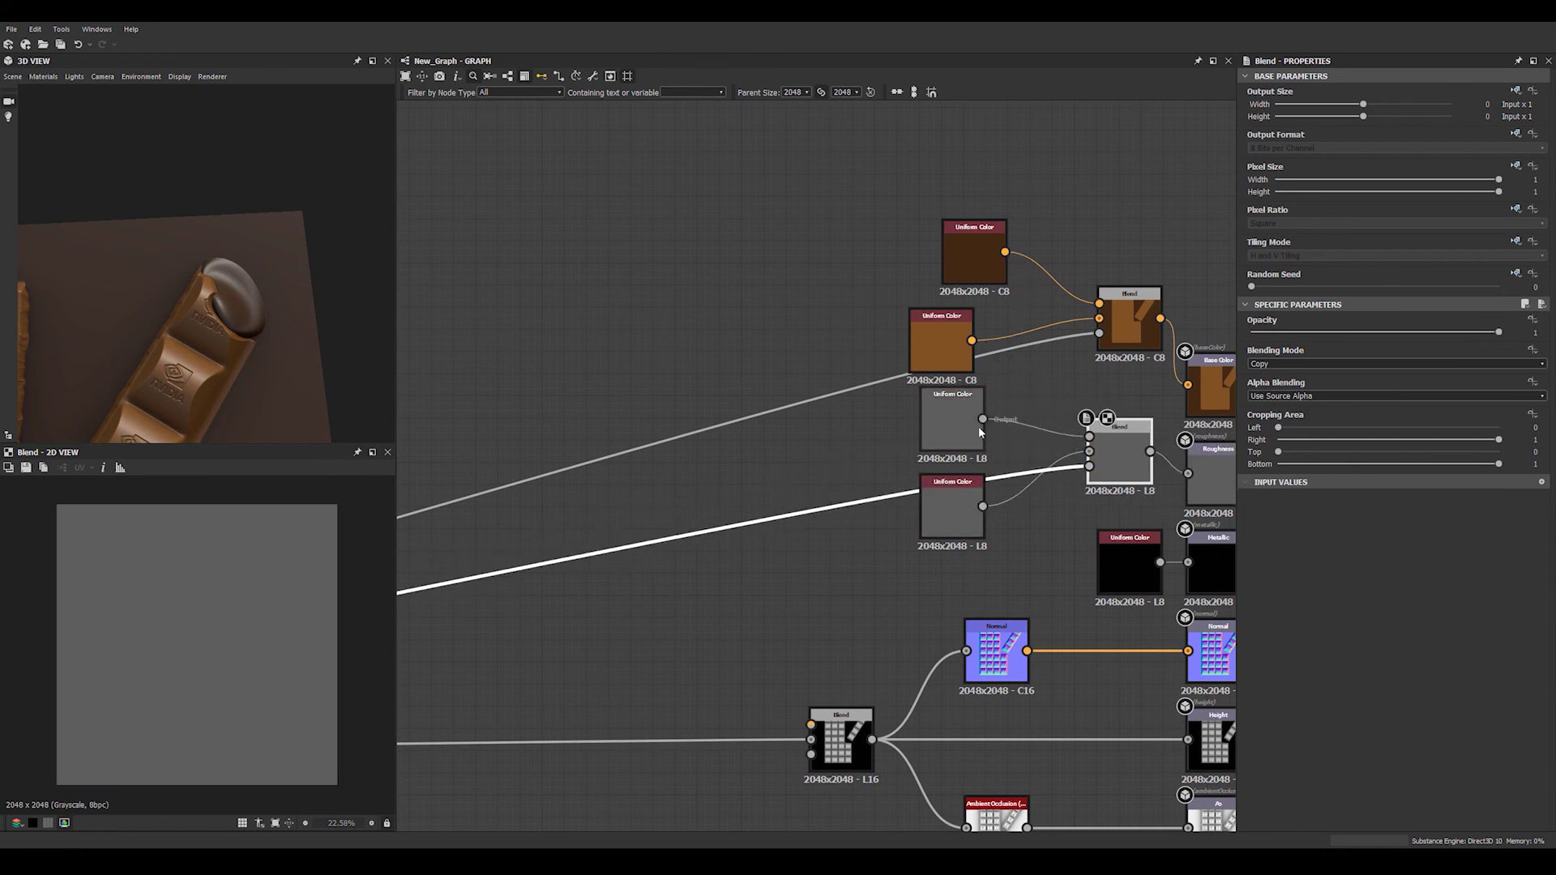
Set the upper grey Uniform Color to 0.19, align the Roughness Blend with its output, and inspect the bar in 3D
{"action": "left_click", "coordinate": [964, 423]}
{"action": "left_click_drag", "start_coordinate": [1375, 391], "coordinate": [1350, 387]}
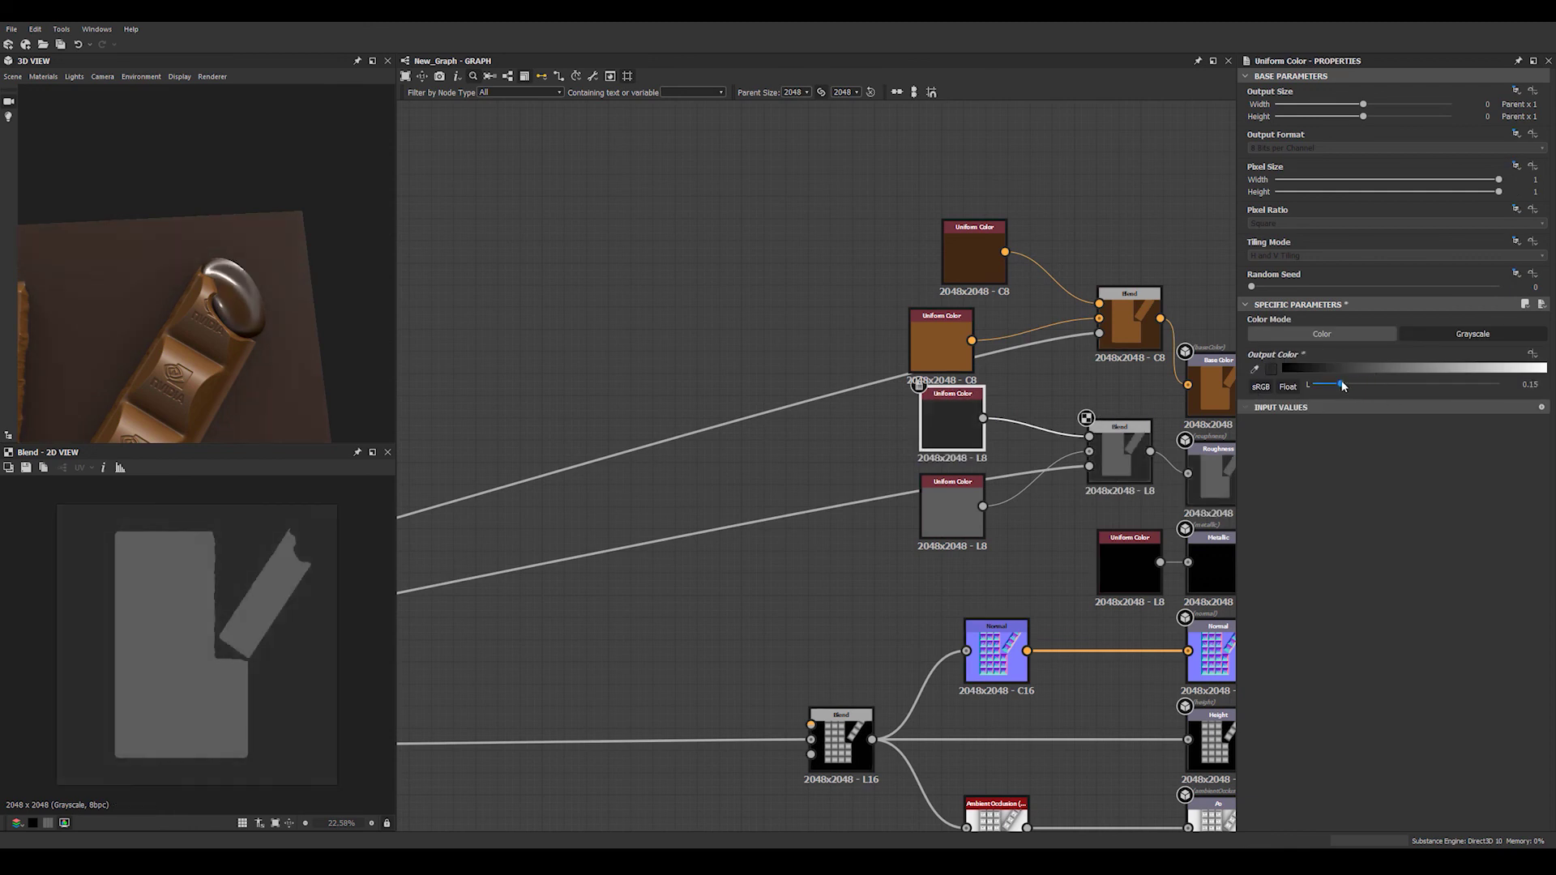
{"action": "left_click_drag", "start_coordinate": [1122, 457], "coordinate": [1131, 468]}
{"action": "left_click_drag", "start_coordinate": [198, 332], "coordinate": [207, 250]}
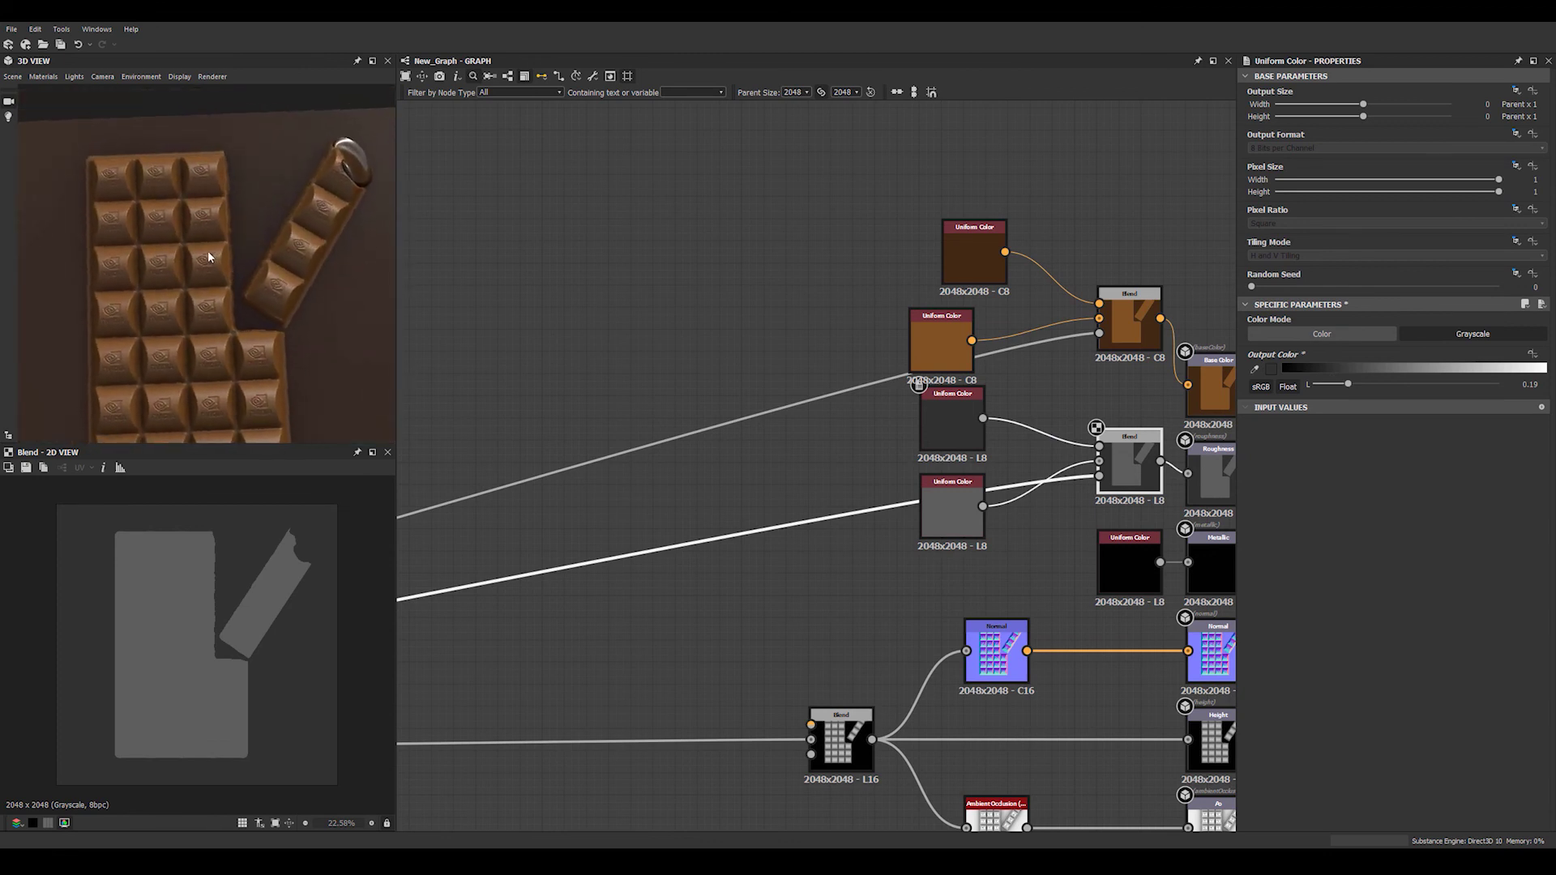